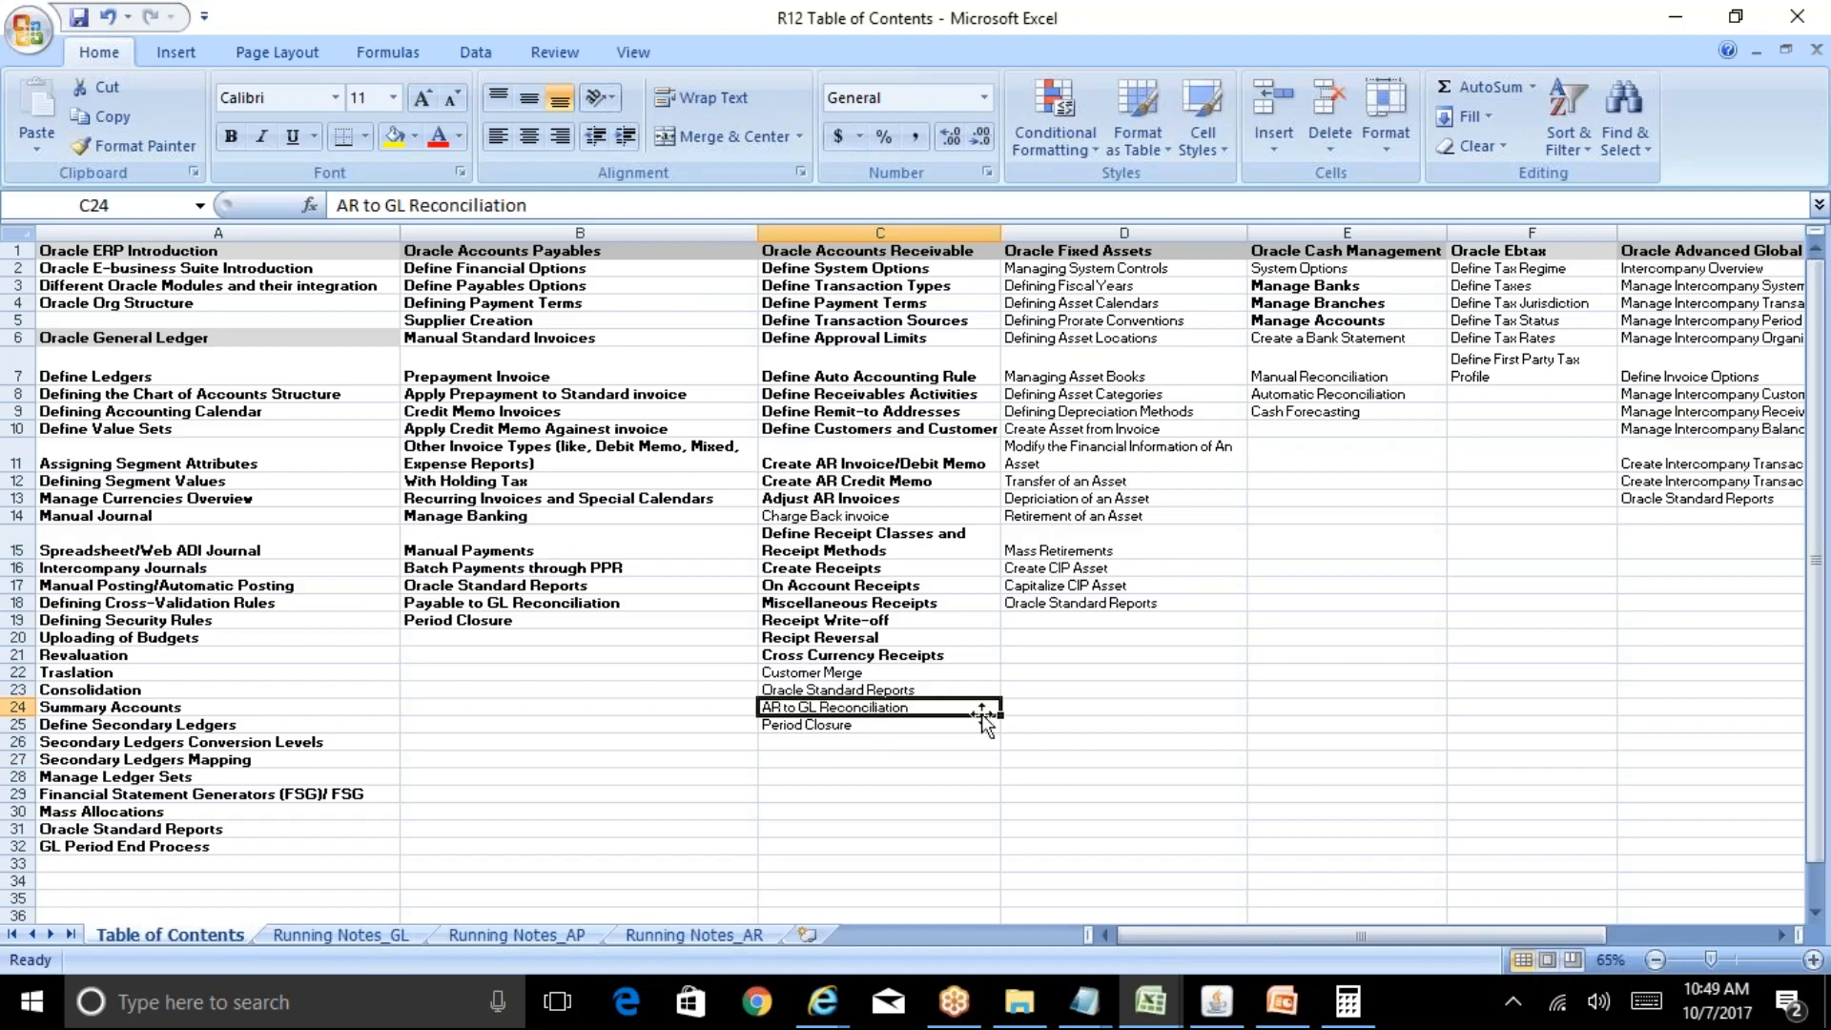
Select the Customer Merge topic in Excel, then switch to Oracle and accept the USD exchange rate.
{"action": "left_click", "coordinate": [853, 671]}
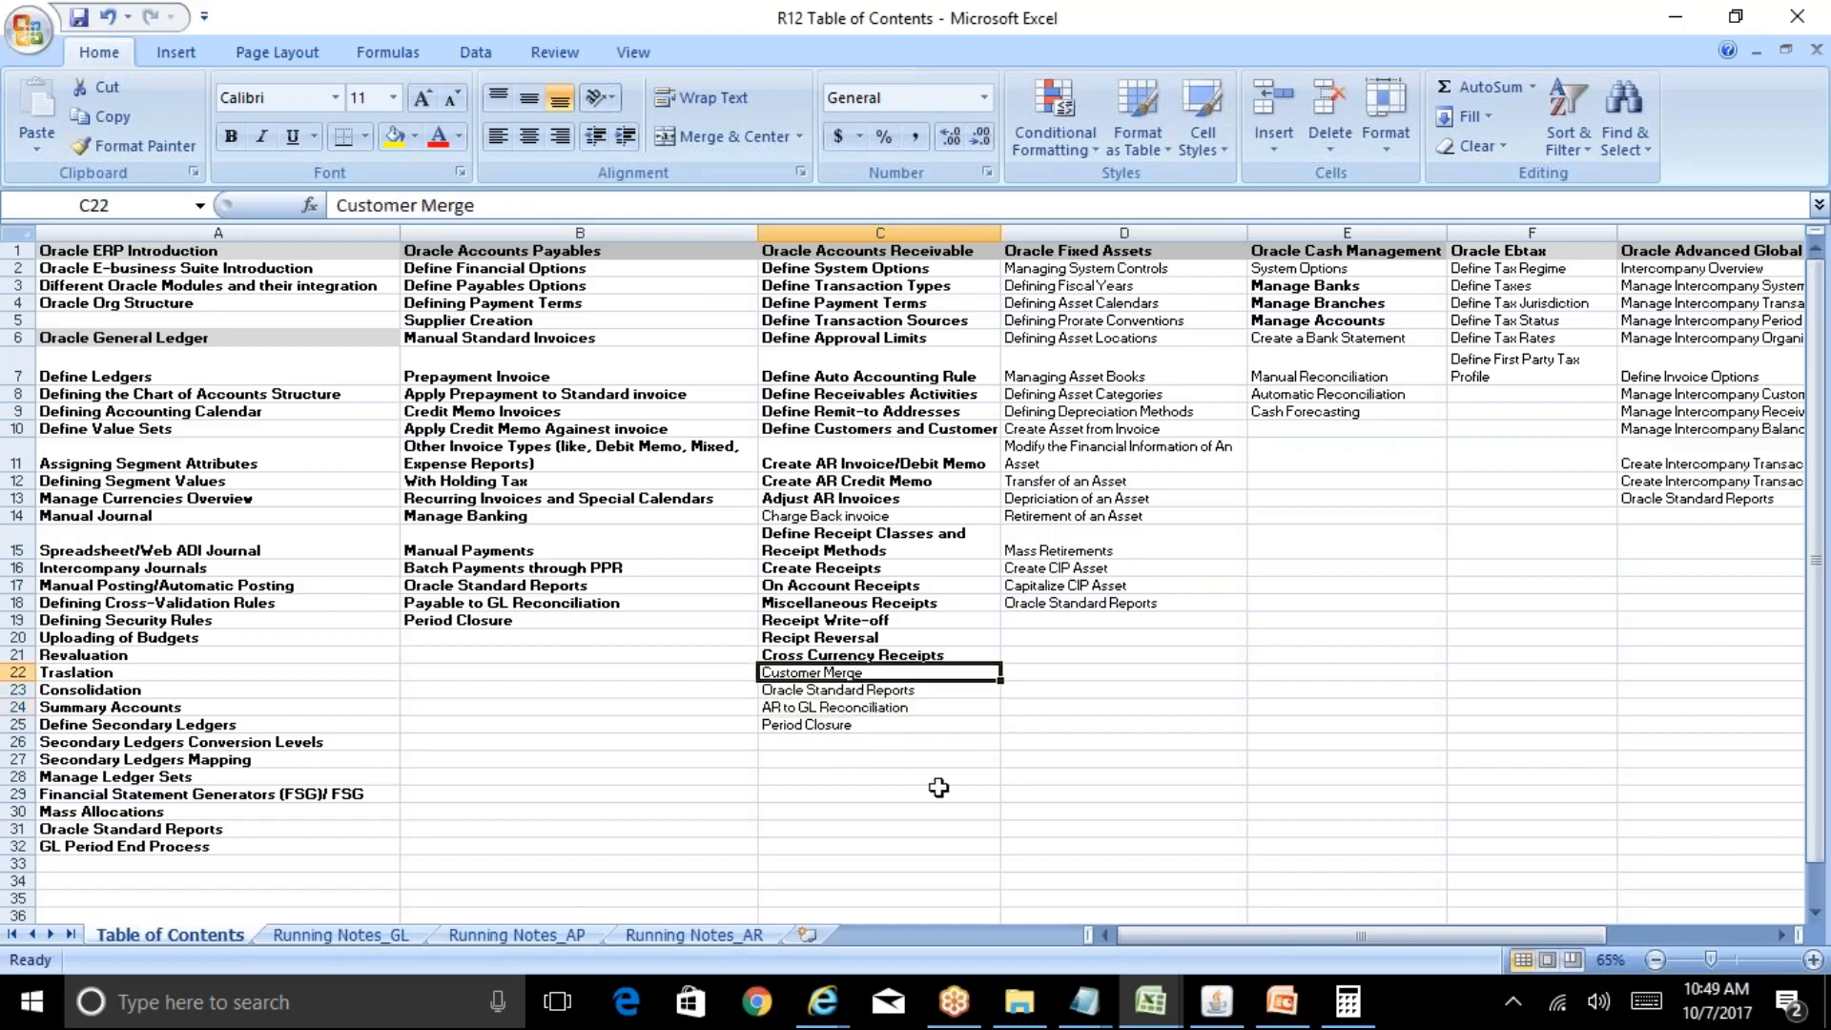
{"action": "left_click", "coordinate": [1217, 1001]}
{"action": "left_click", "coordinate": [601, 585]}
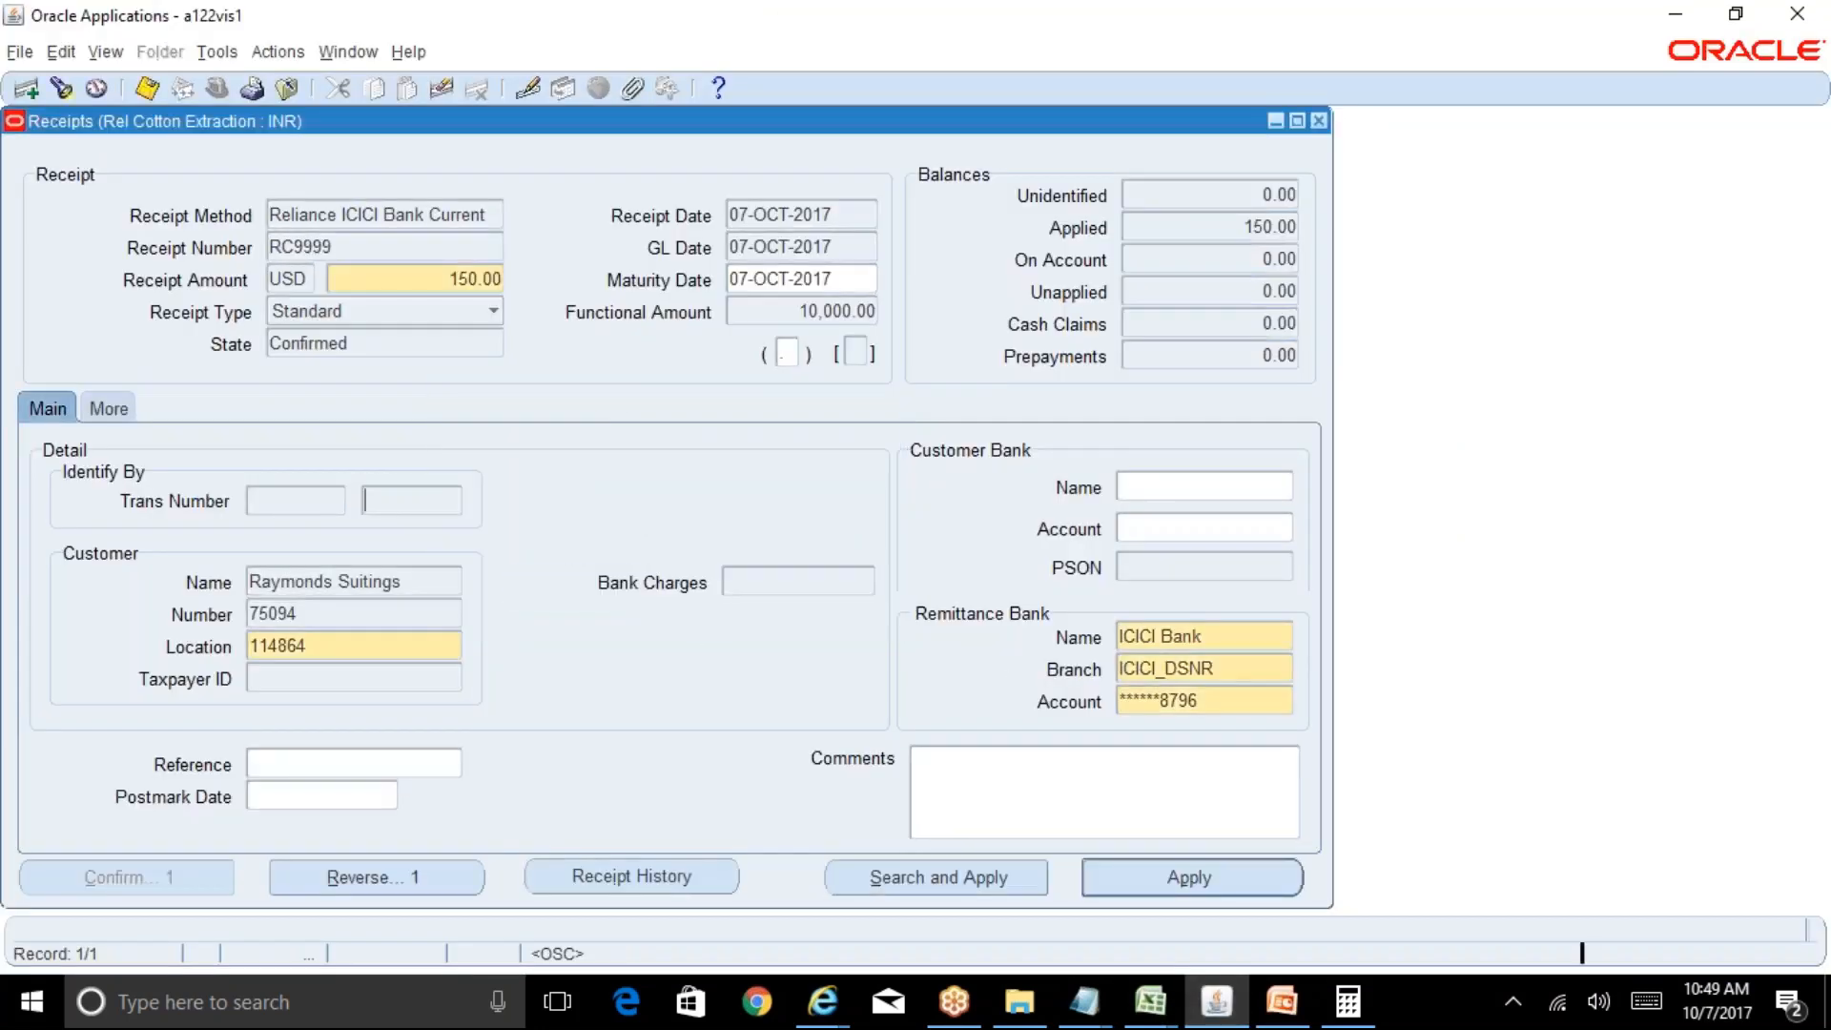
Close the receipt, activities and installments windows to get back to the invoice form.
{"action": "left_click", "coordinate": [1319, 121]}
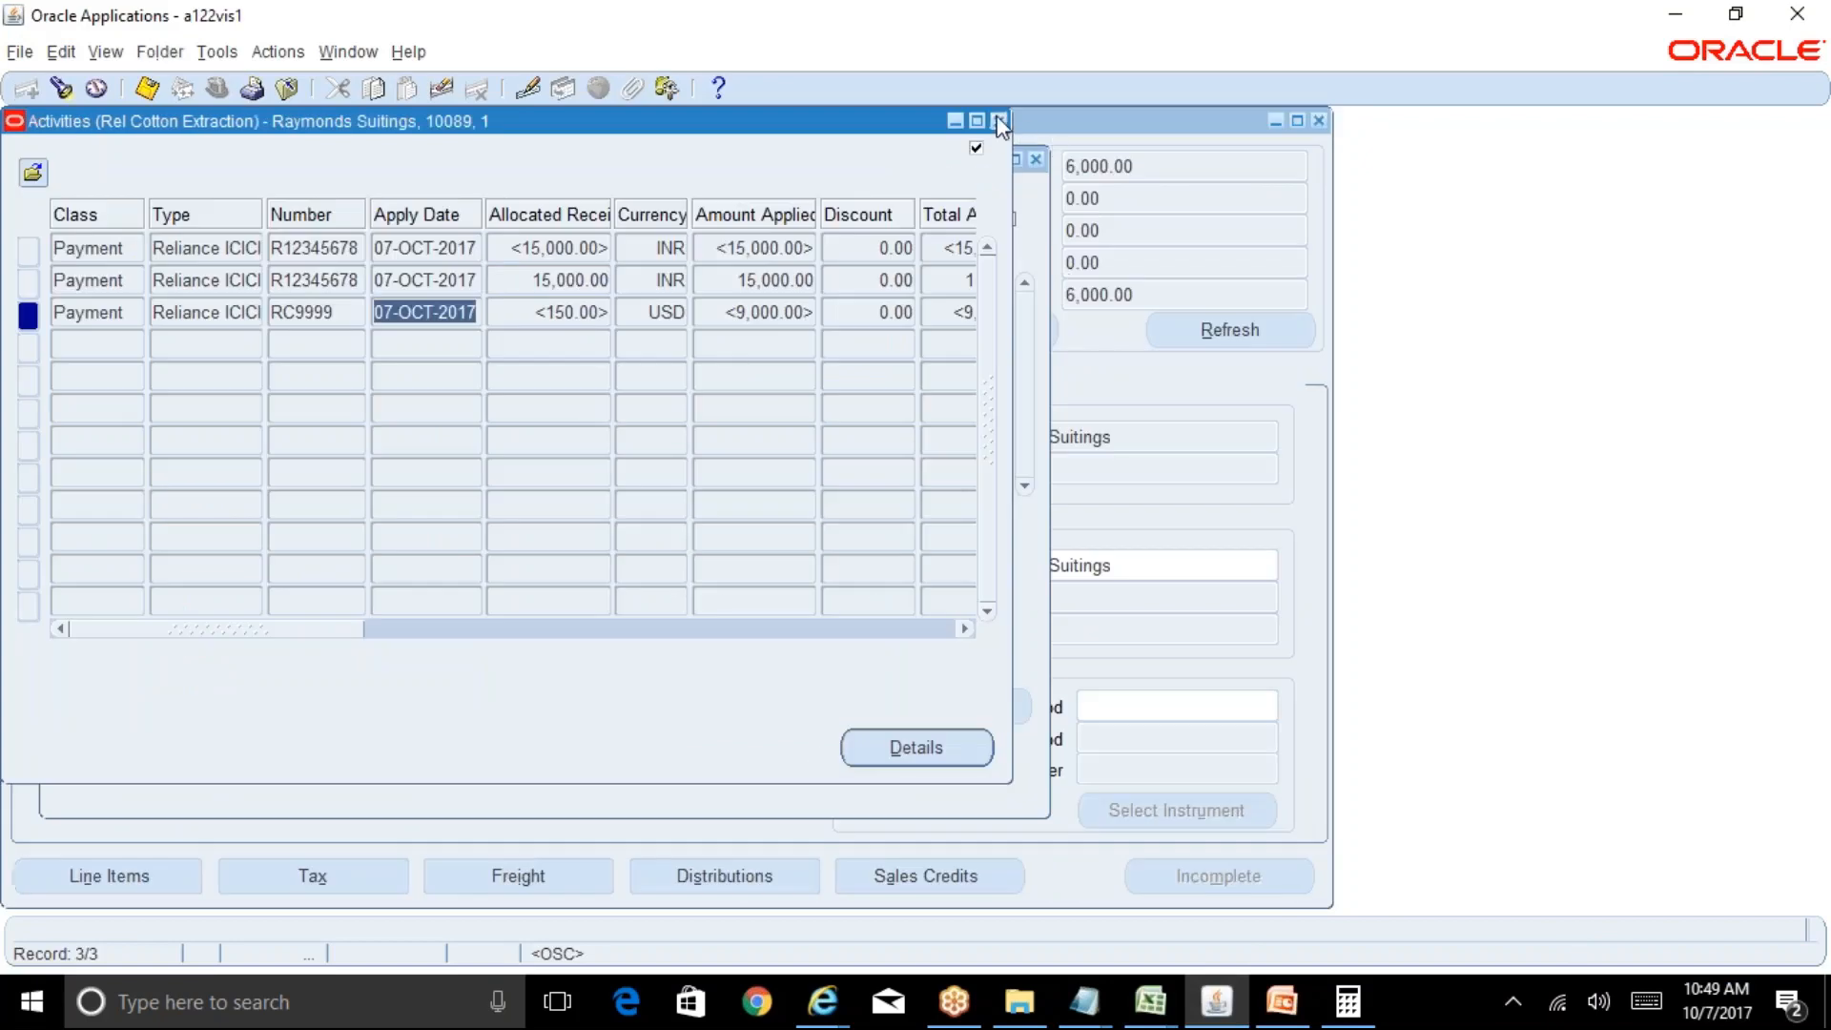
{"action": "left_click", "coordinate": [998, 121]}
{"action": "left_click", "coordinate": [1034, 160]}
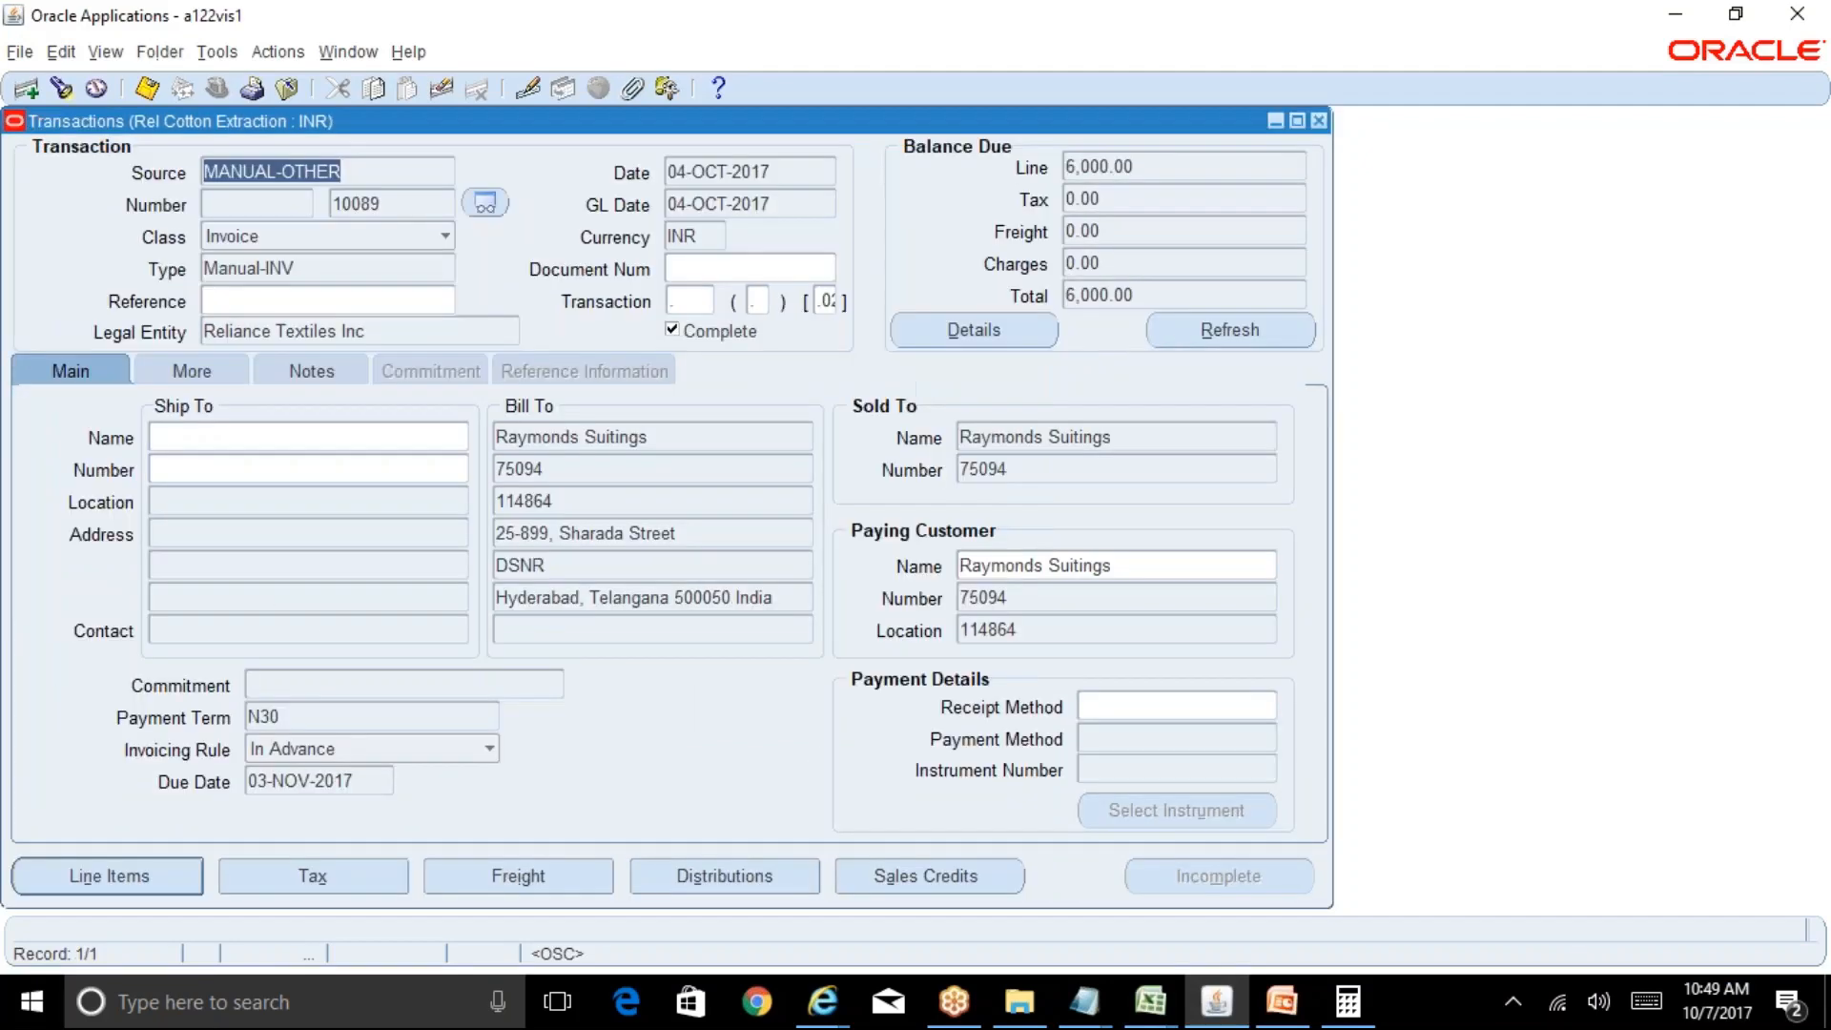
{"action": "left_click", "coordinate": [1151, 1001]}
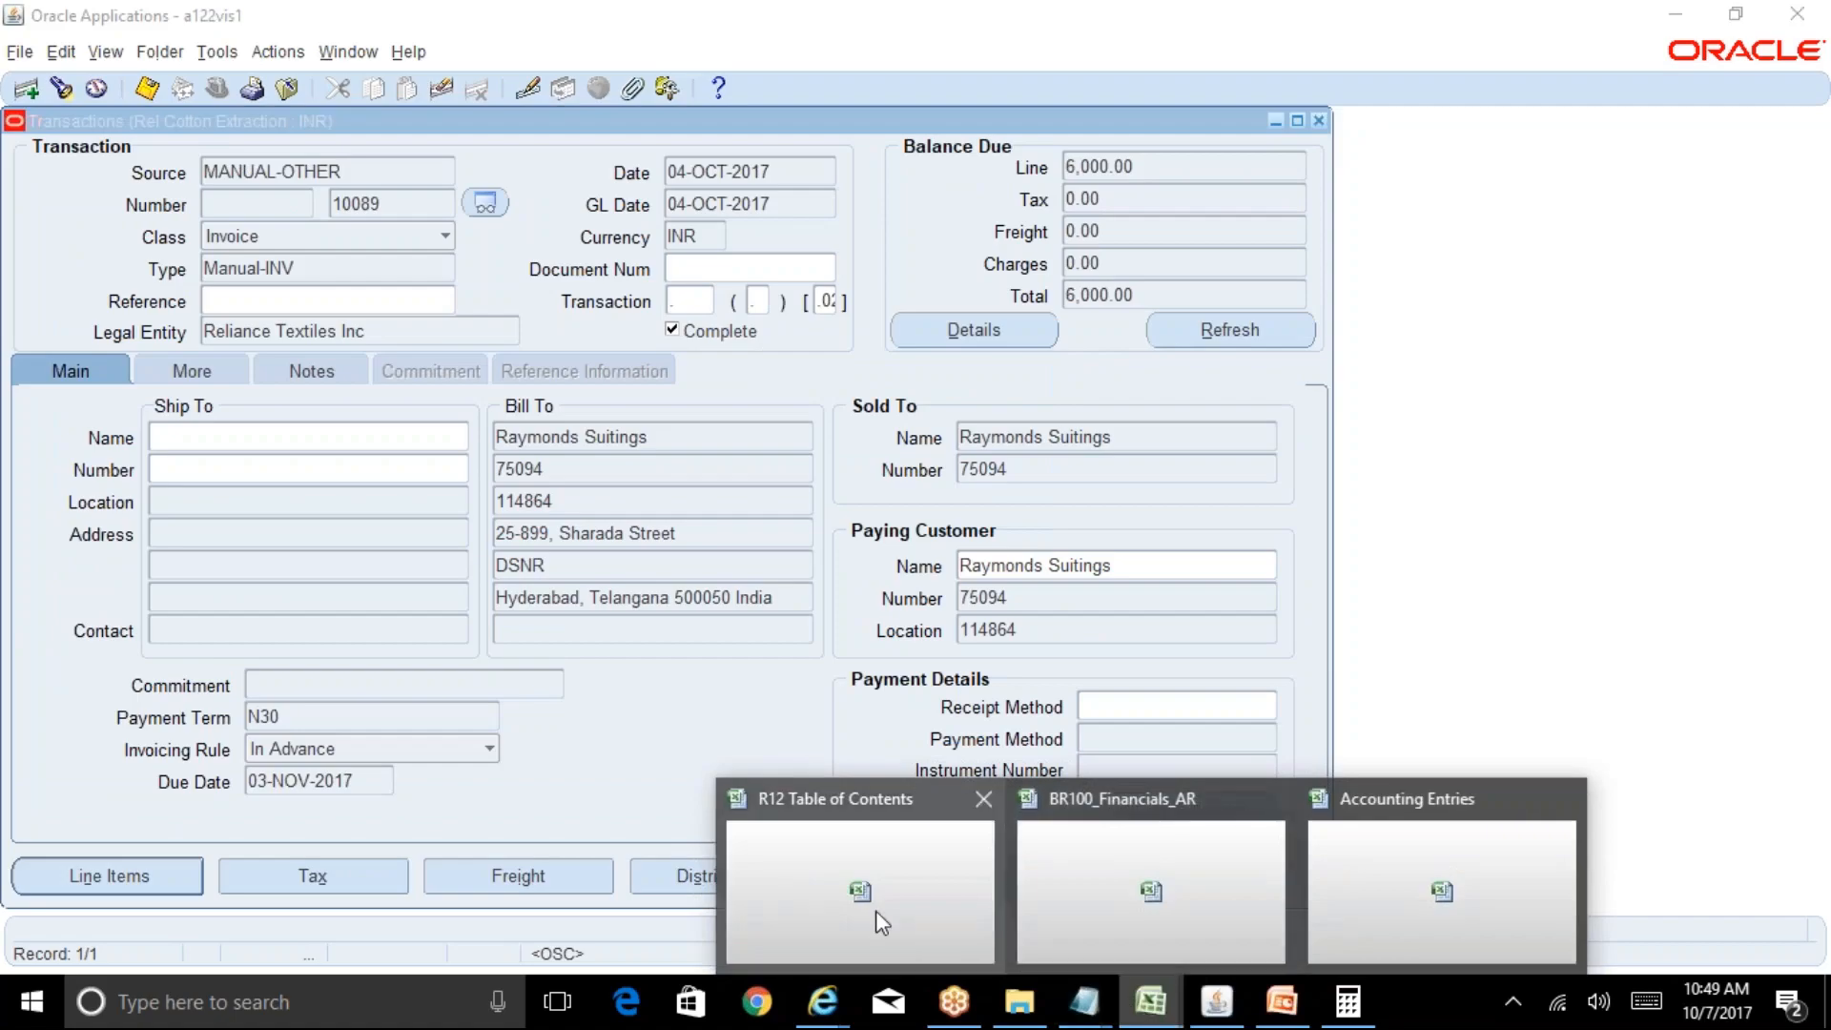
On the Running Notes_AR sheet, enter 'Raymonds Suitings' in cell Q68.
{"action": "left_click", "coordinate": [876, 909]}
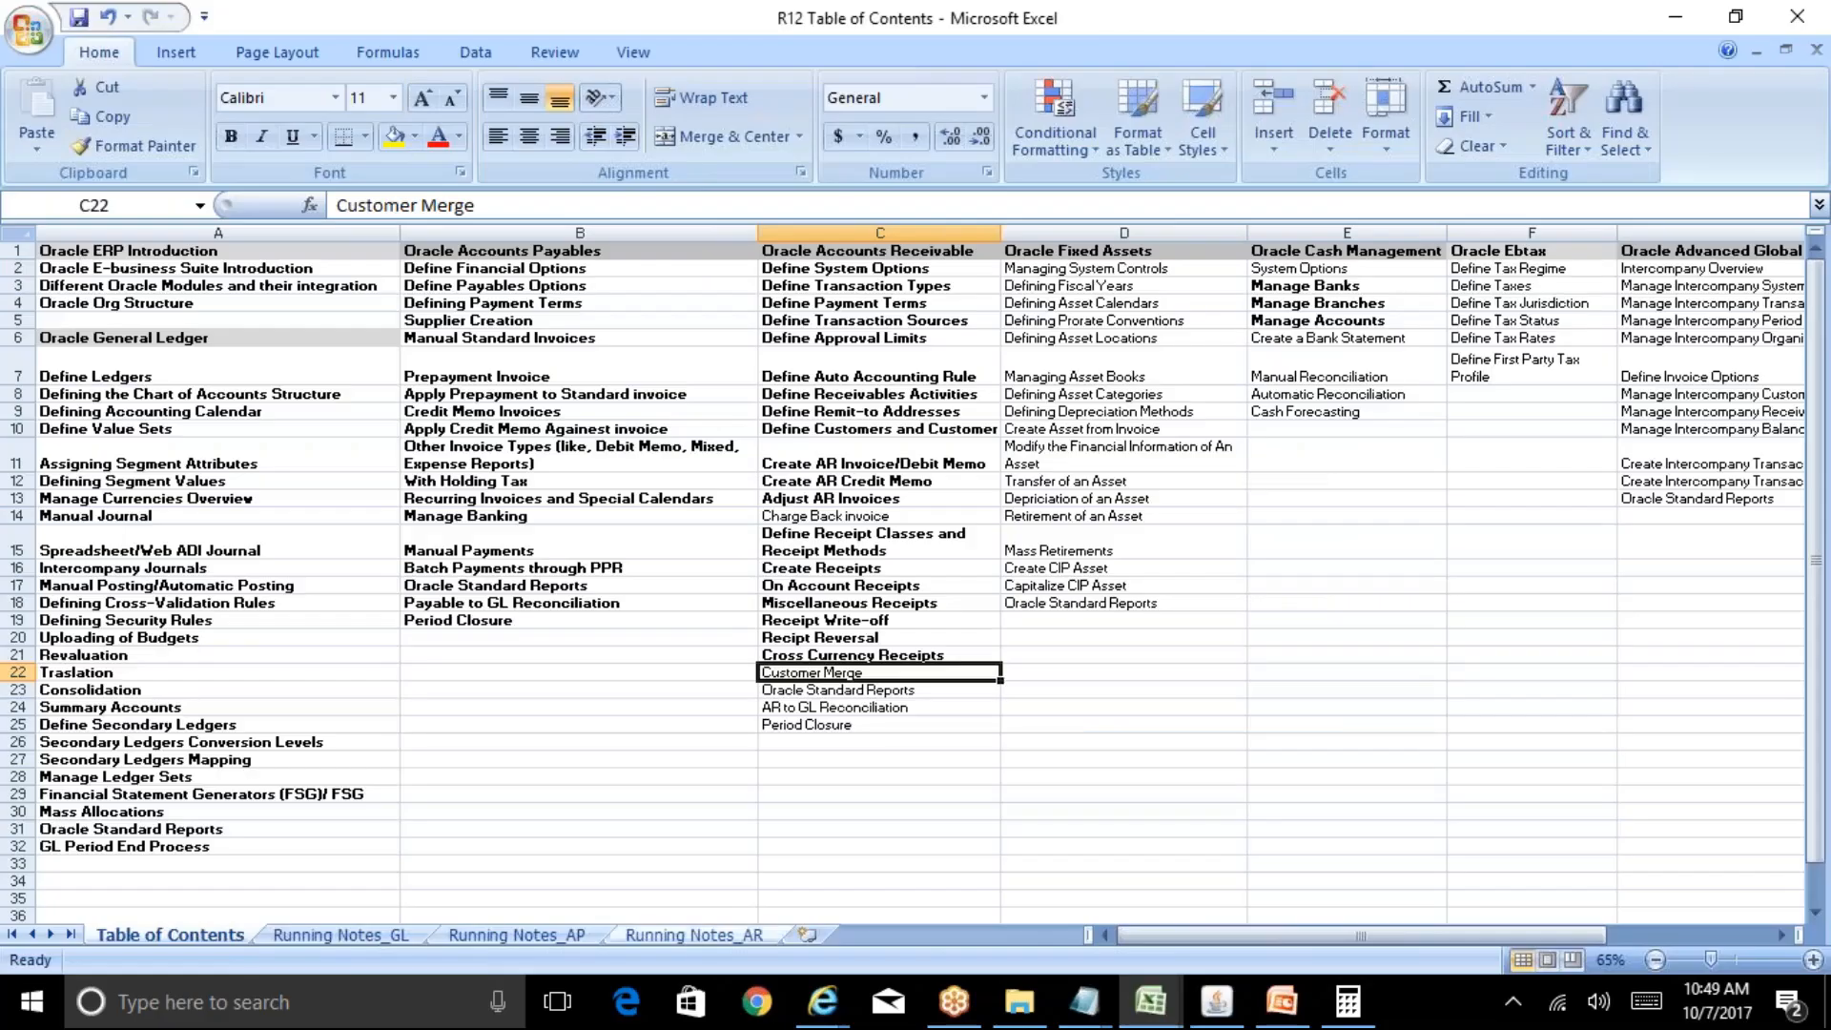
{"action": "left_click", "coordinate": [725, 938]}
{"action": "left_click", "coordinate": [303, 747]}
{"action": "key", "text": "Left"}
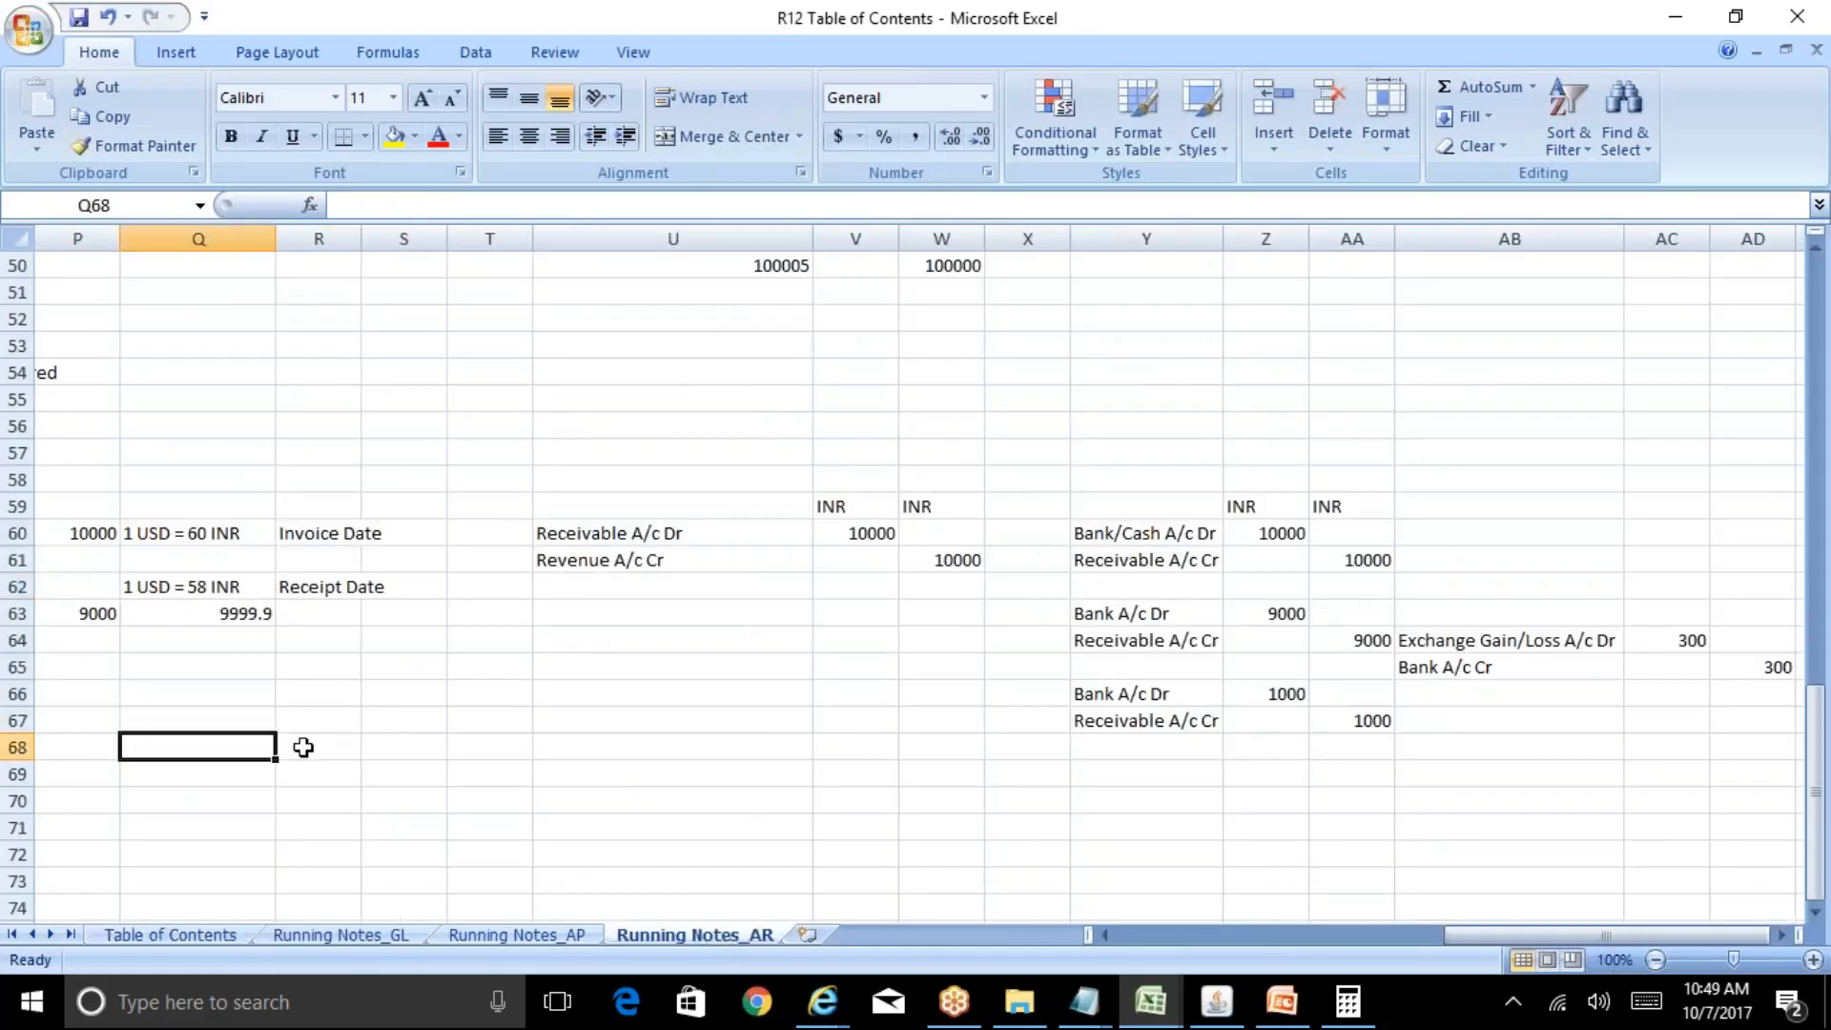
{"action": "key", "text": "Left"}
{"action": "key", "text": "Left"}
{"action": "key", "text": "Right"}
{"action": "key", "text": "Right"}
{"action": "type", "text": "Ra"}
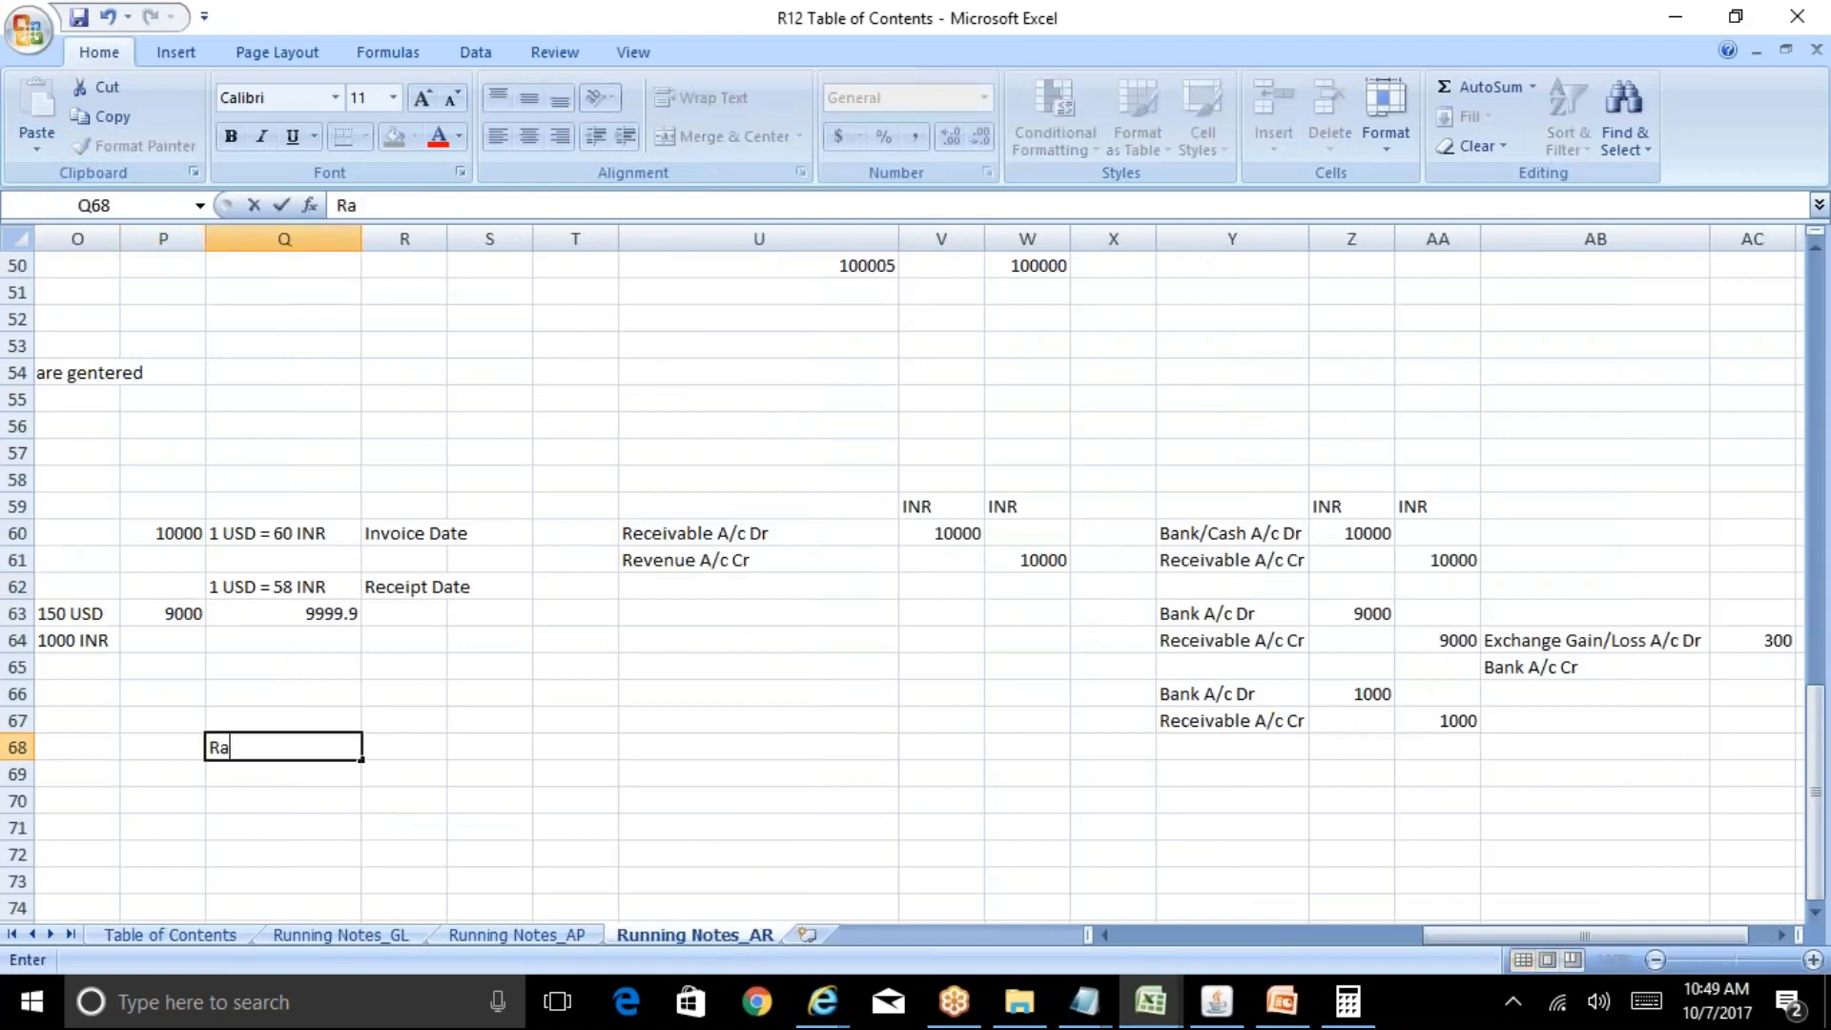
{"action": "type", "text": "ymonds Suiting"}
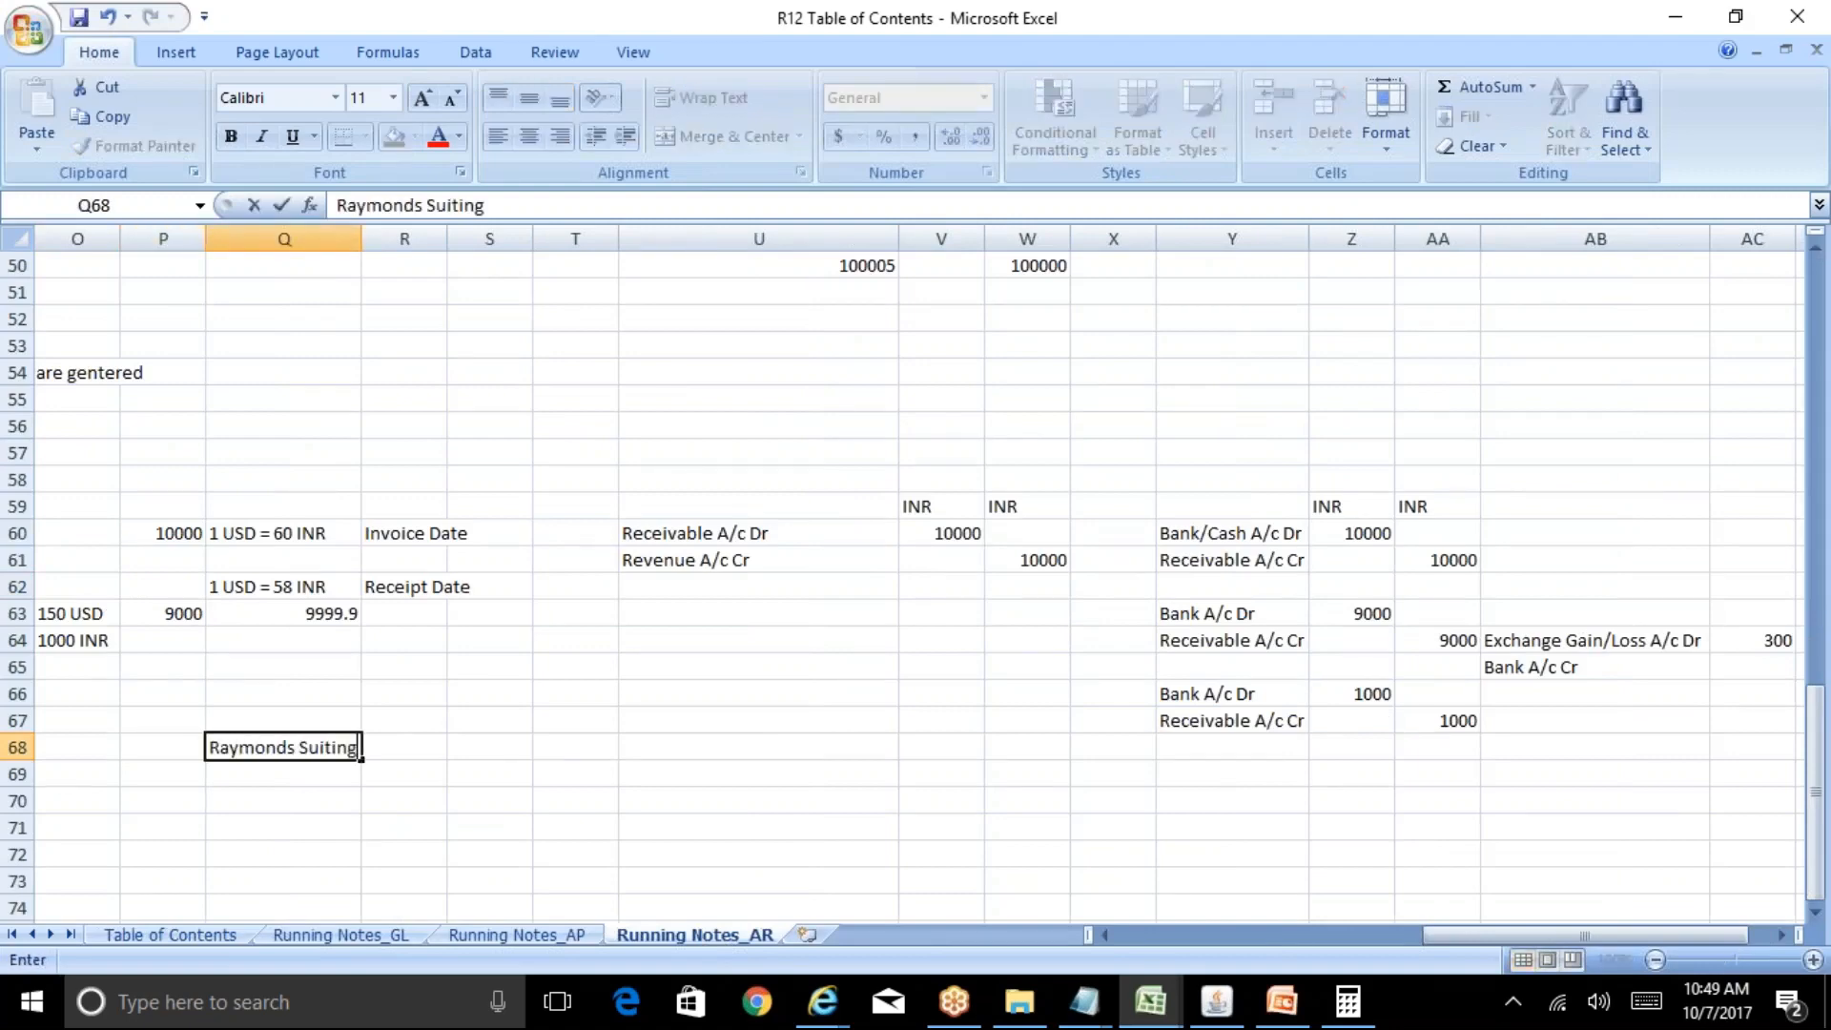
{"action": "type", "text": "s"}
{"action": "key", "text": "Return"}
Move along row 68 to cell T68 for the next entry.
{"action": "key", "text": "Up"}
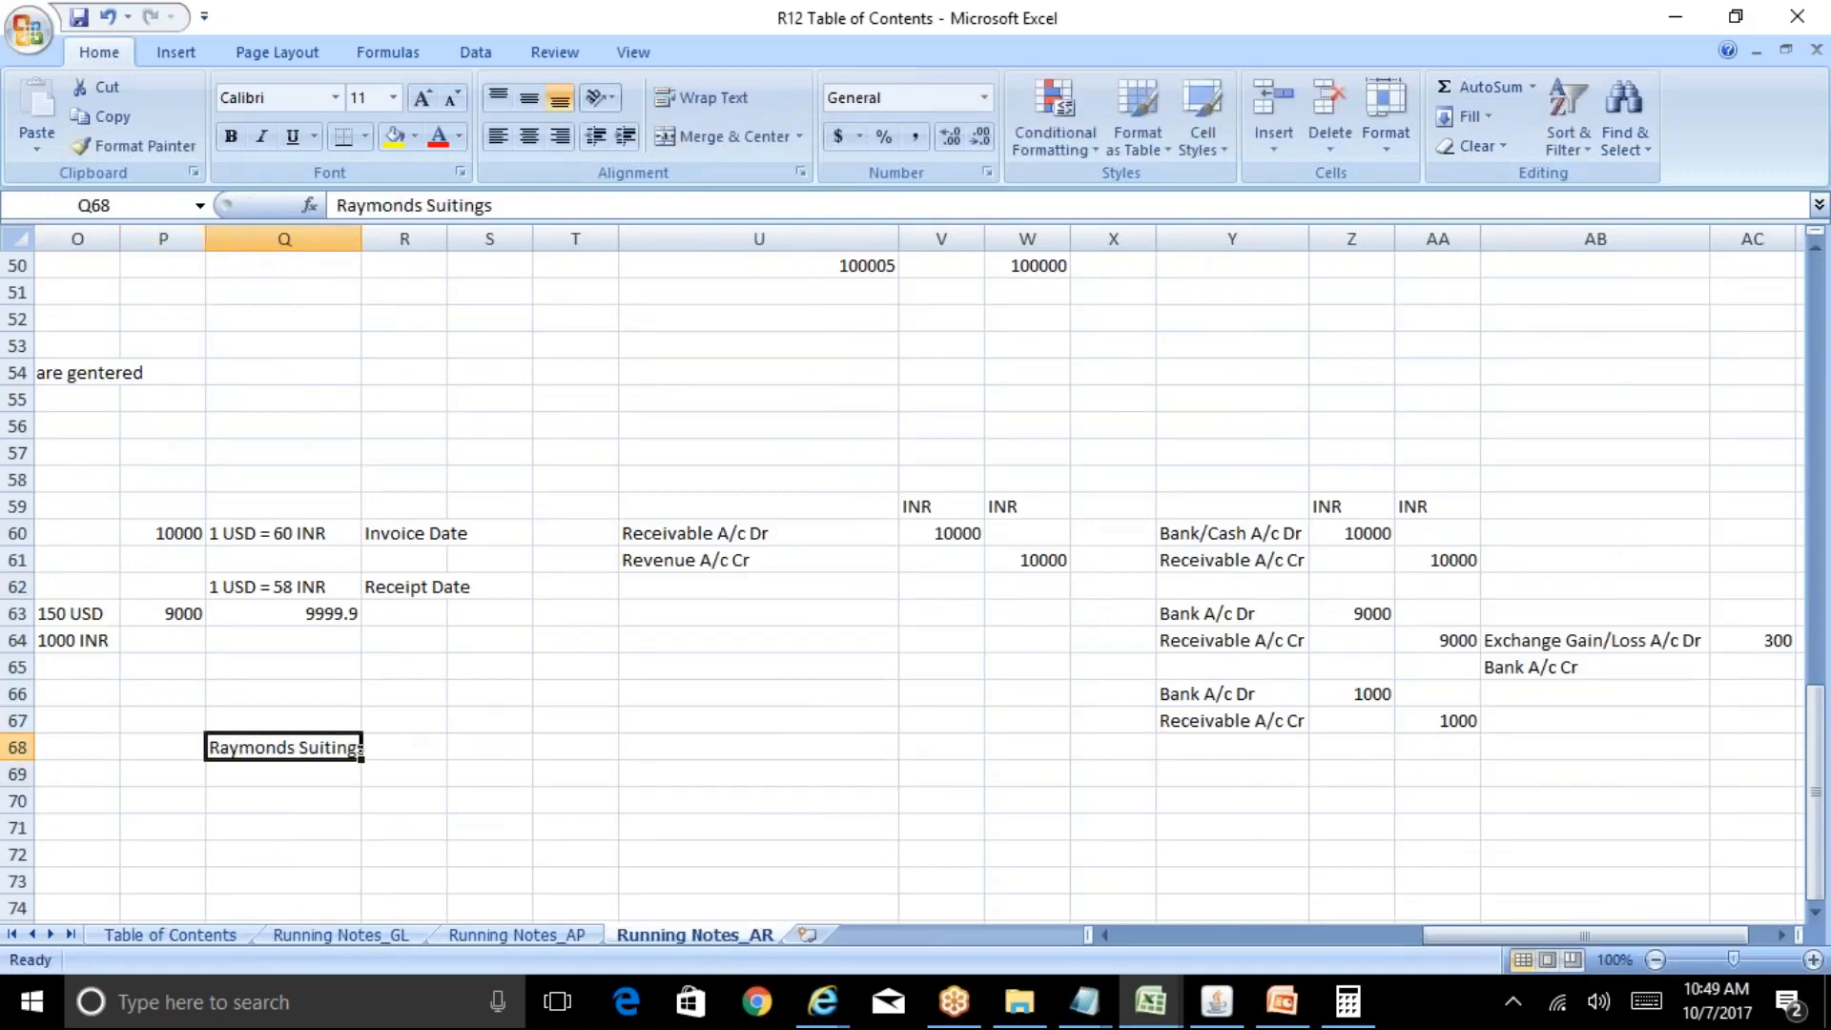
{"action": "key", "text": "Right"}
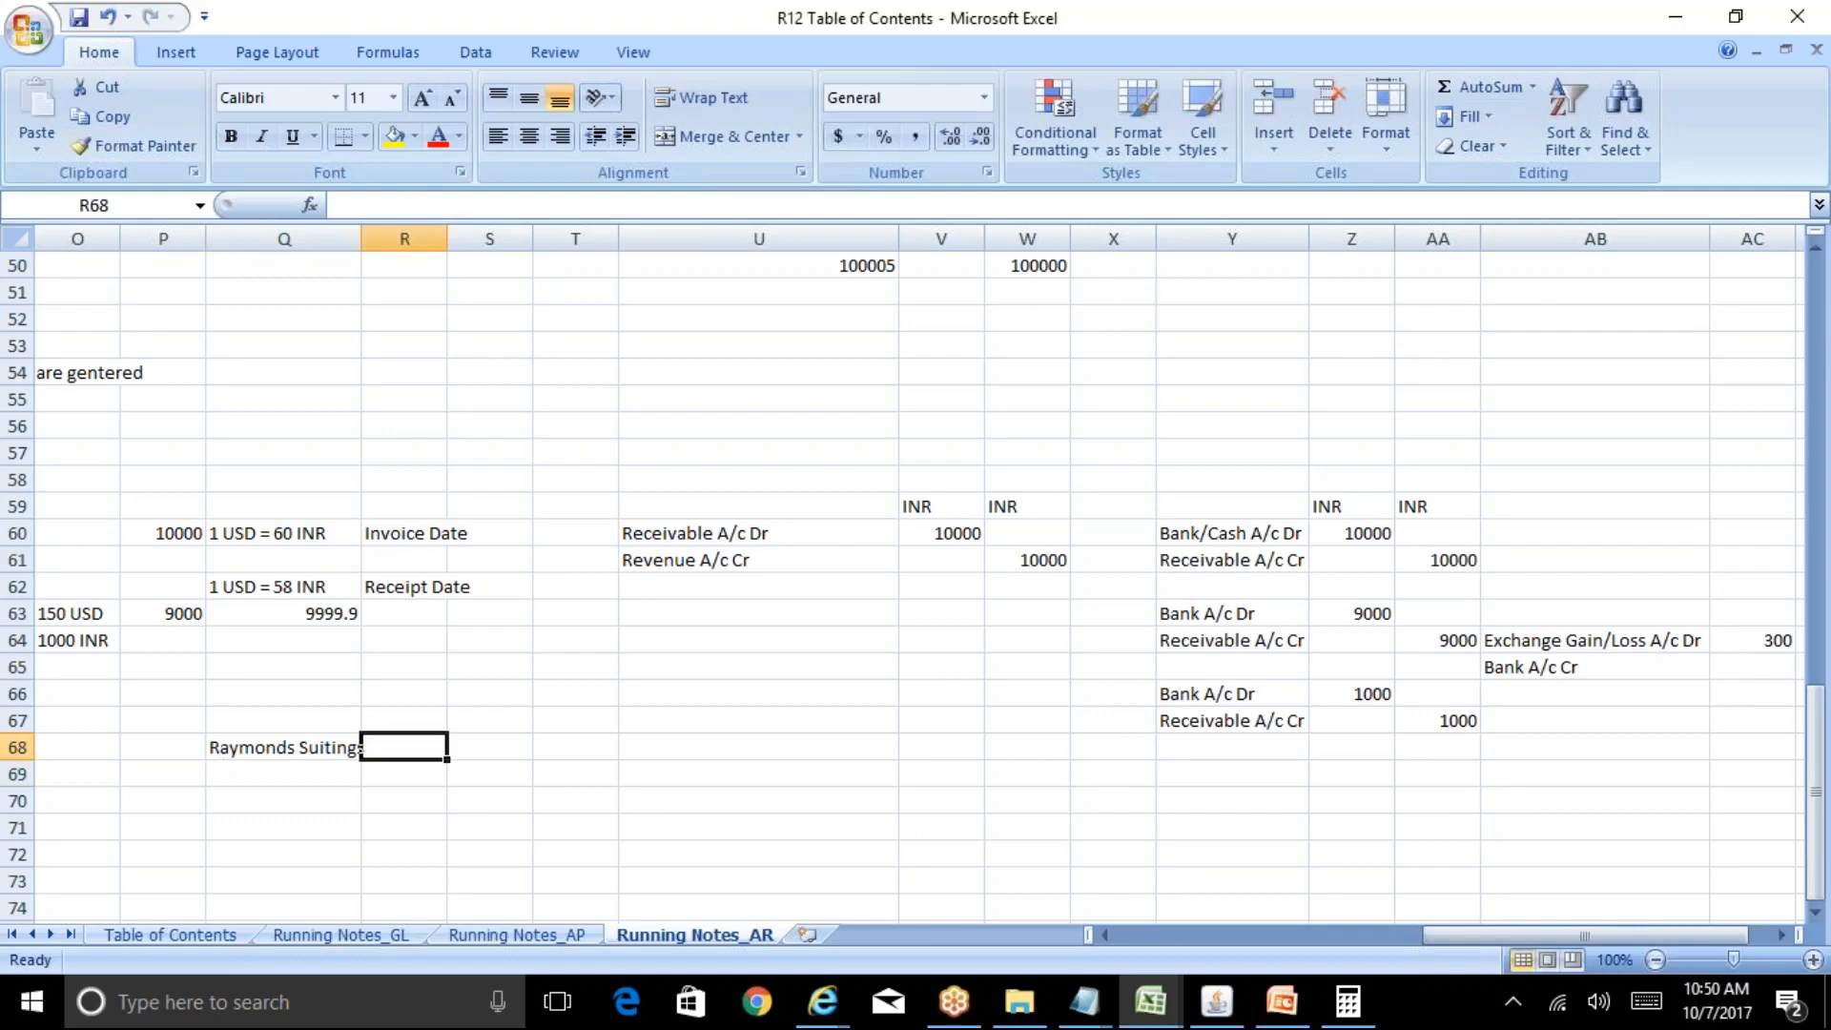
{"action": "key", "text": "Right"}
{"action": "key", "text": "Right"}
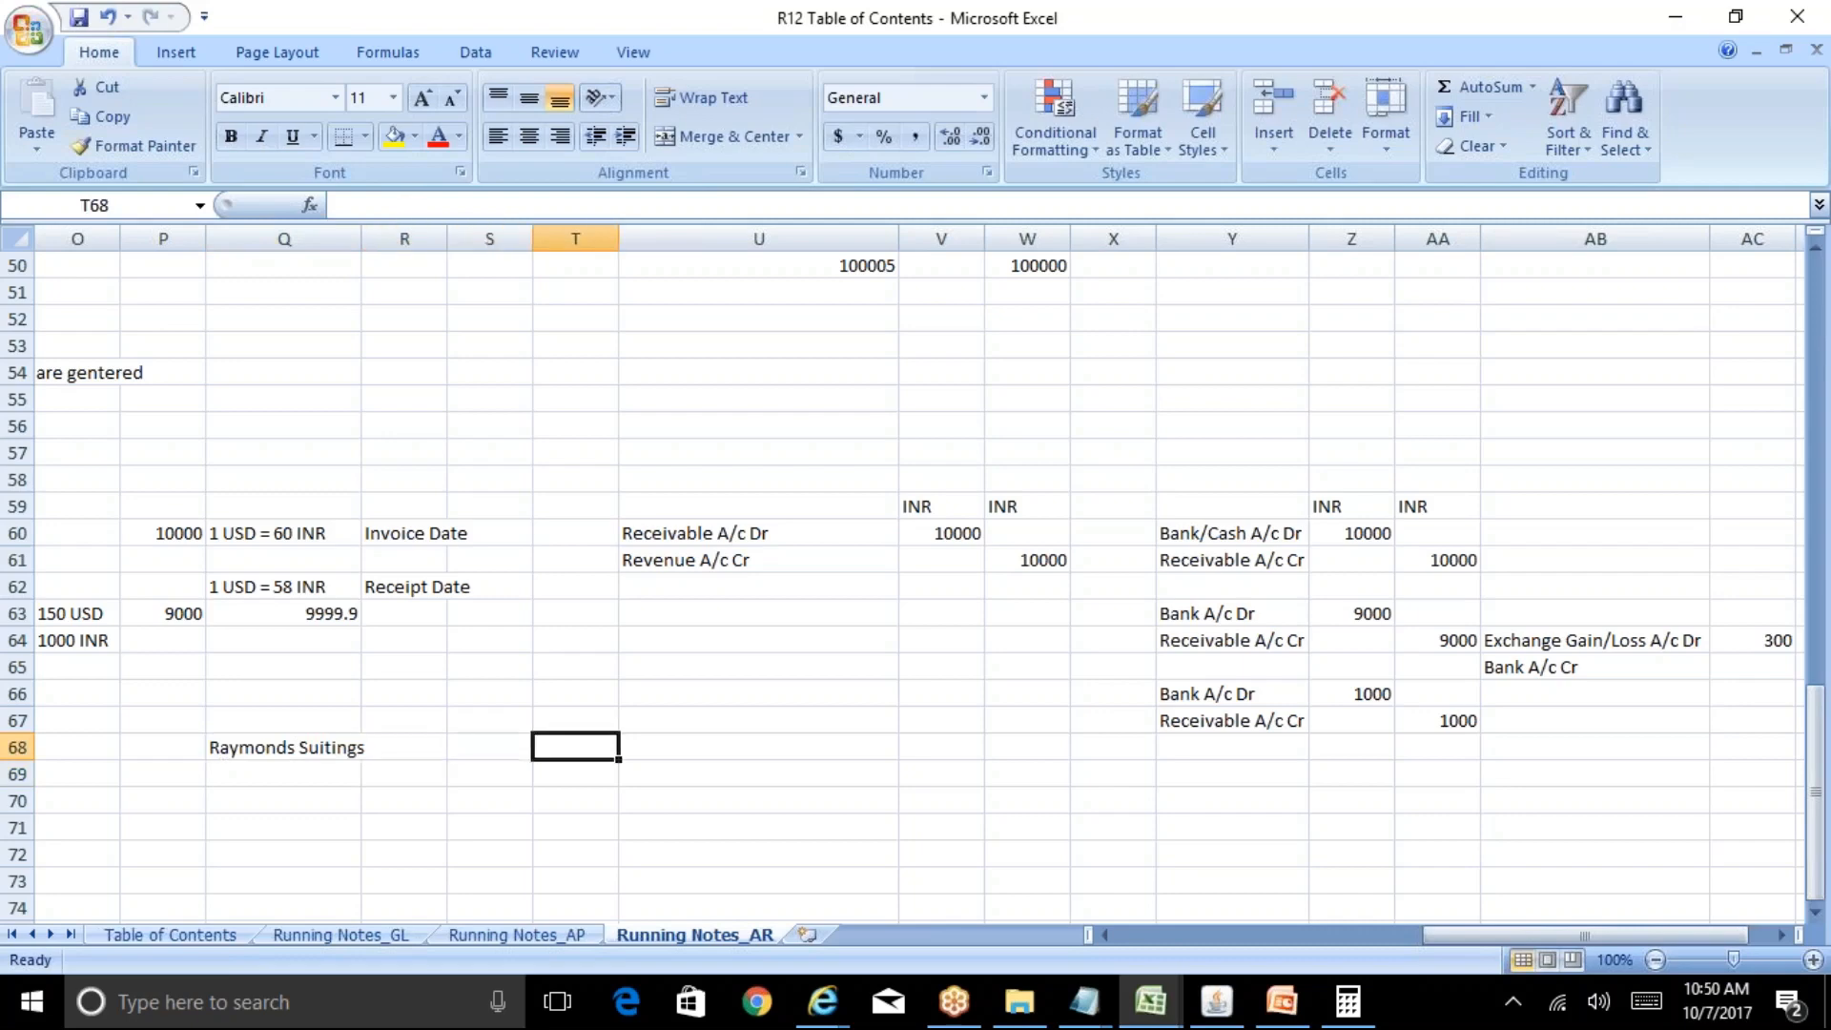
{"action": "key", "text": "Left"}
{"action": "key", "text": "Left"}
{"action": "key", "text": "Left"}
{"action": "key", "text": "Left"}
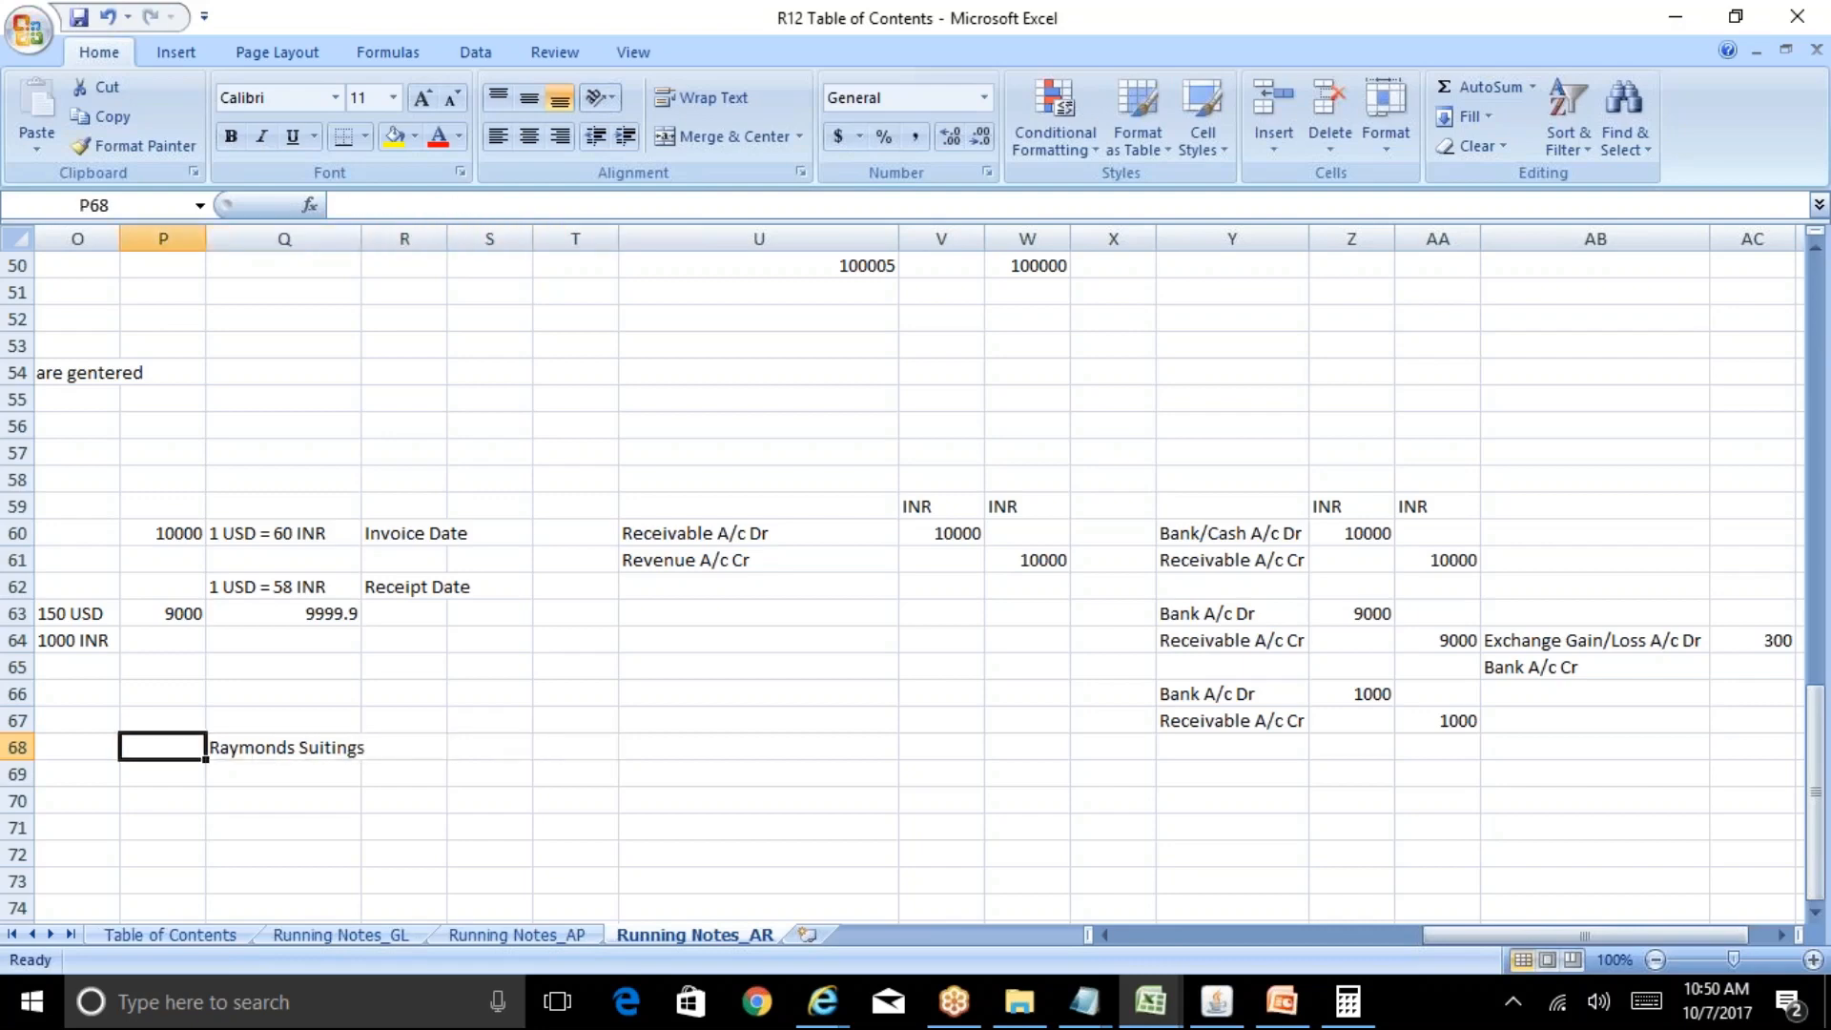
{"action": "key", "text": "Right"}
{"action": "key", "text": "Right"}
{"action": "key", "text": "Right"}
{"action": "key", "text": "Right"}
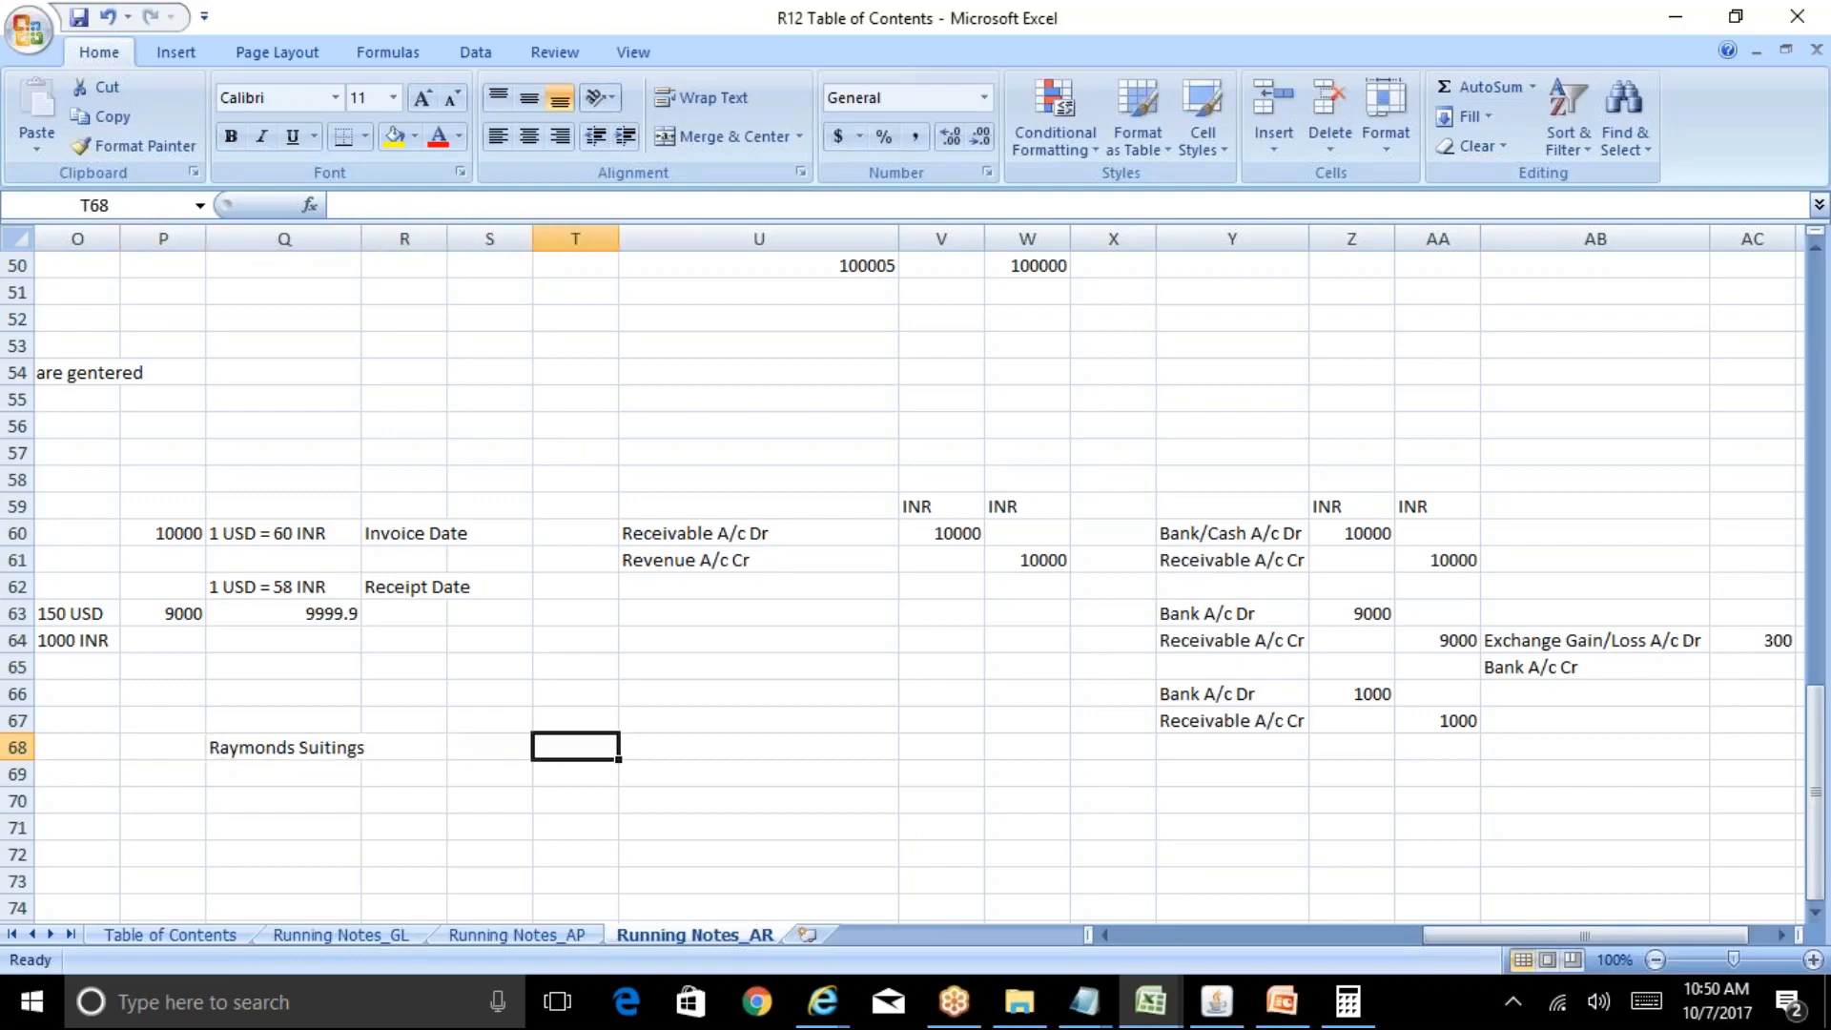
Enter 'ABC Textiles' in T68, compare it with Q68, and return to the Oracle form.
{"action": "type", "text": "ABC Te"}
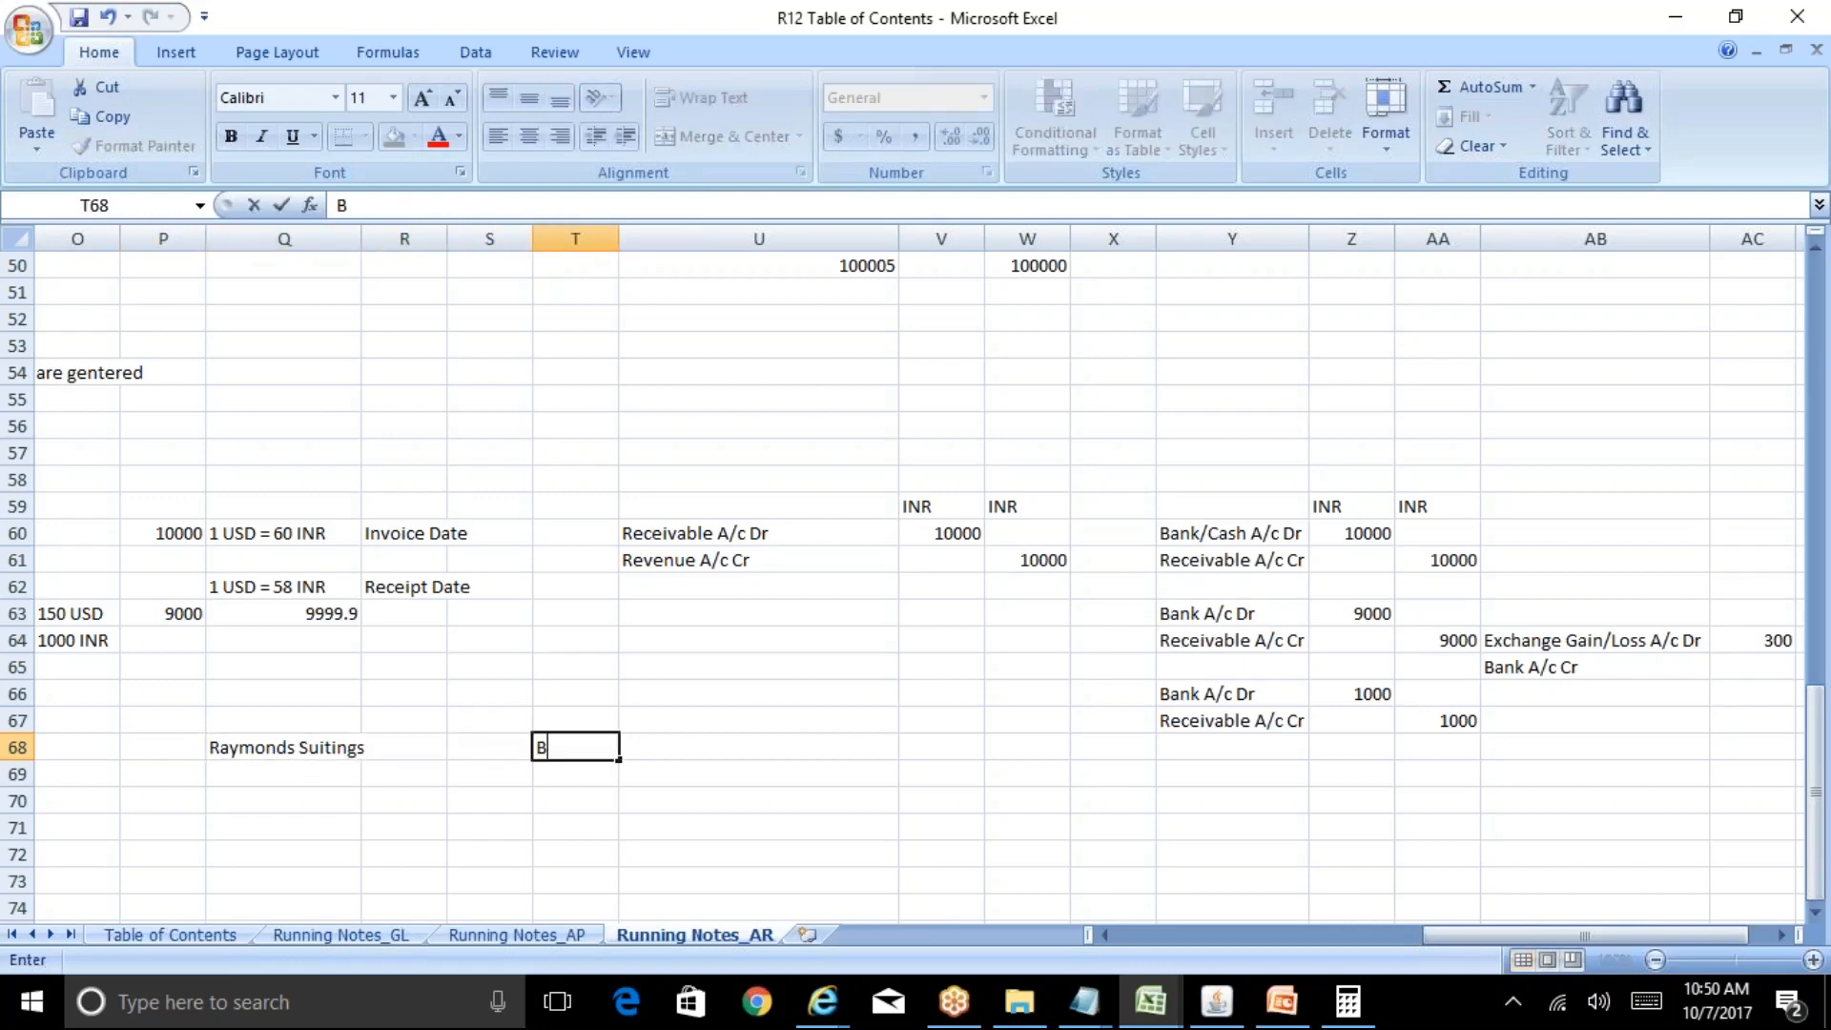
{"action": "type", "text": "xtiles"}
{"action": "key", "text": "Return"}
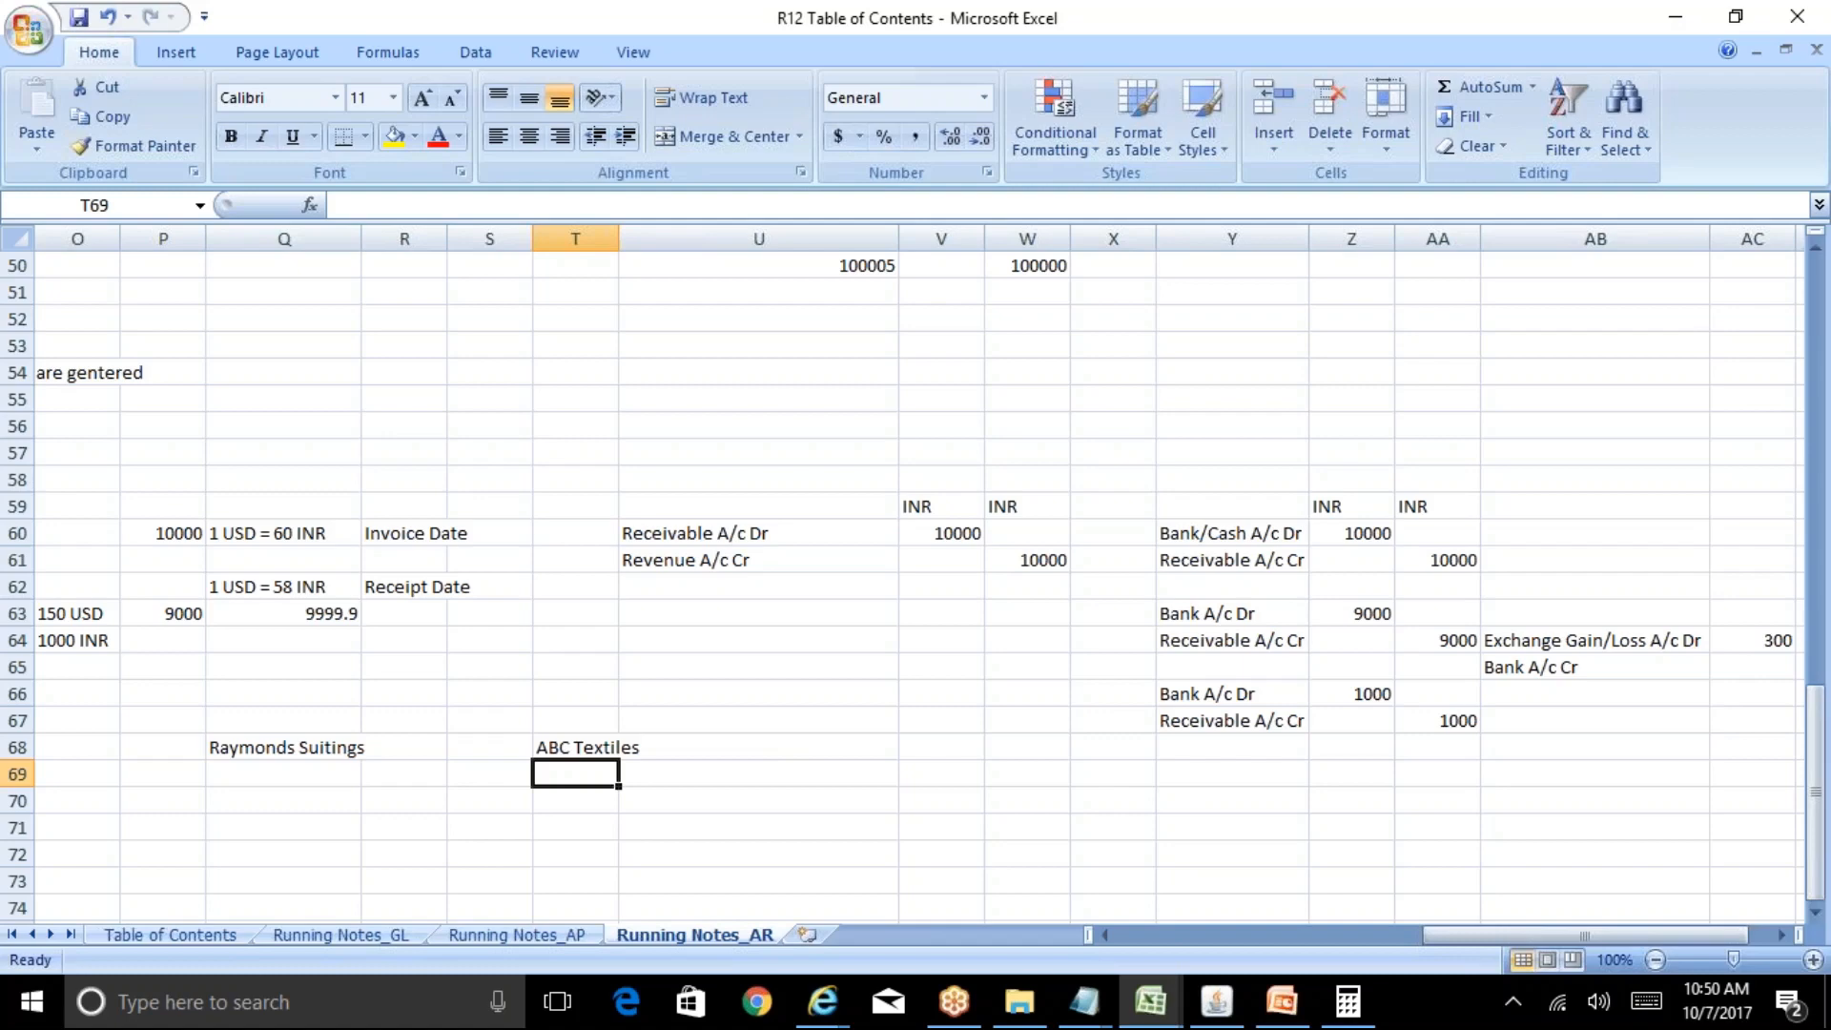
{"action": "left_click", "coordinate": [263, 748]}
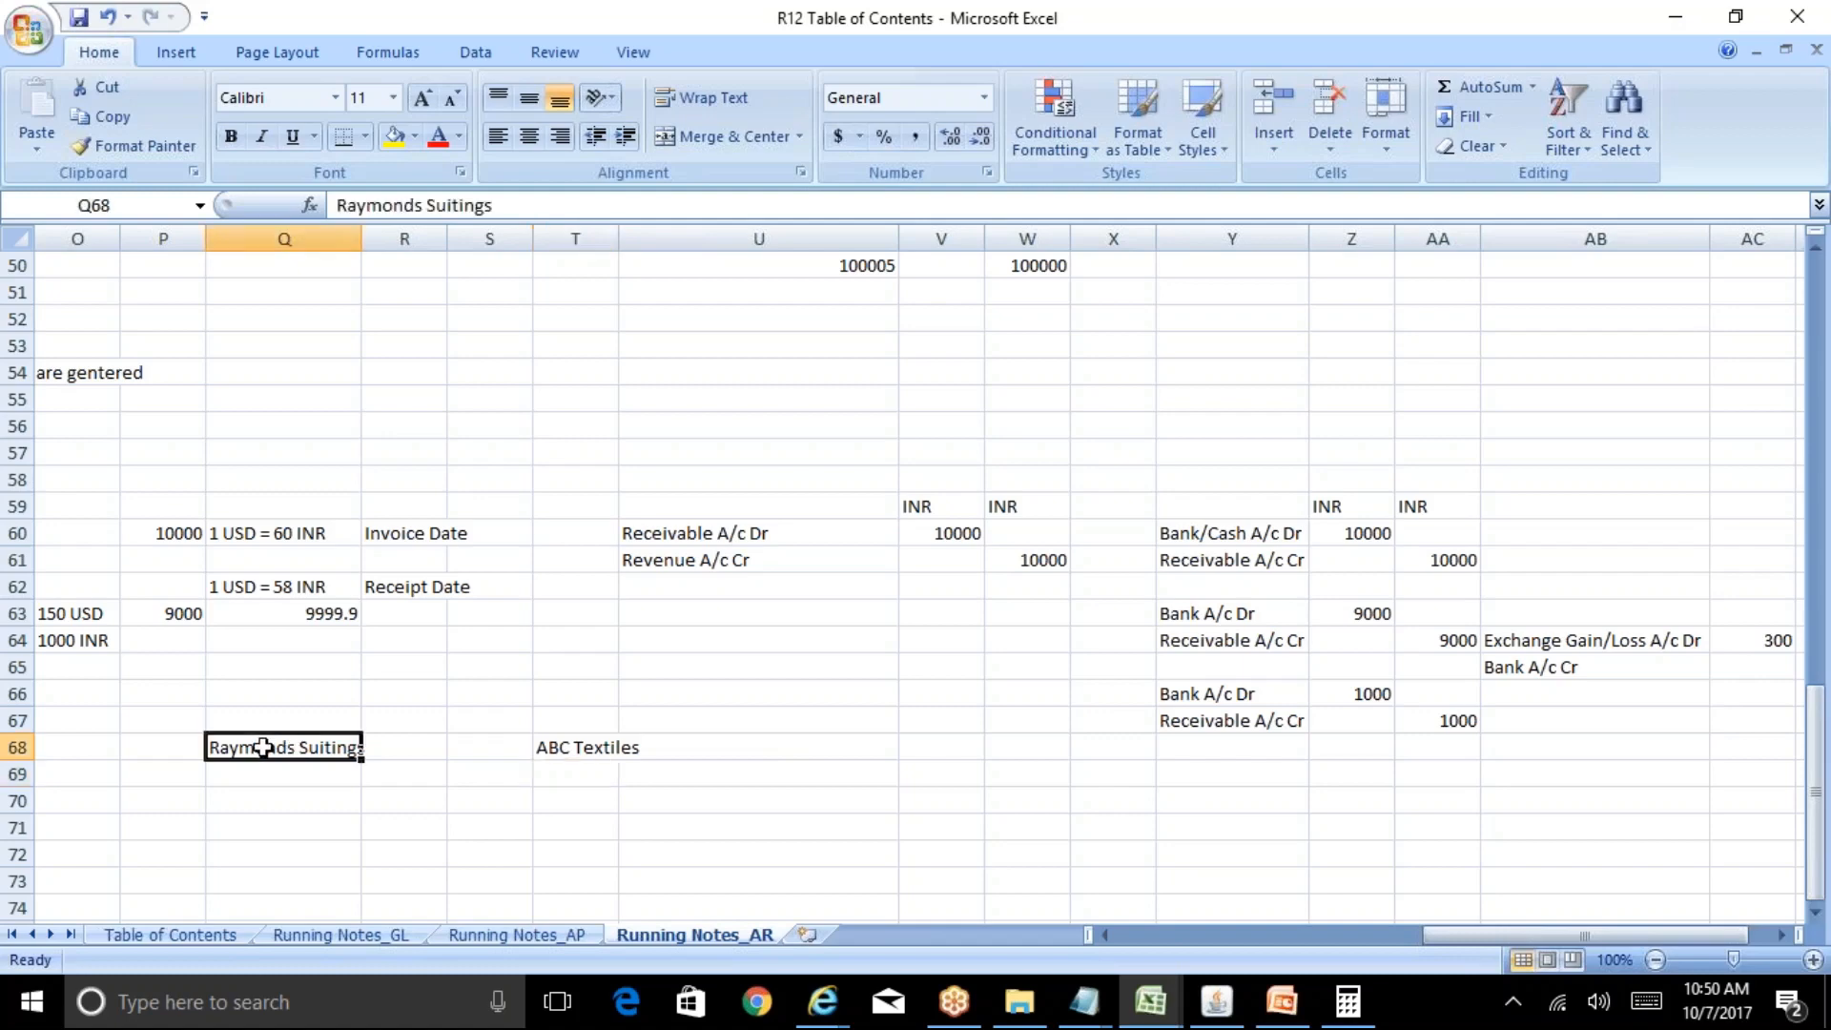
{"action": "left_click", "coordinate": [594, 748]}
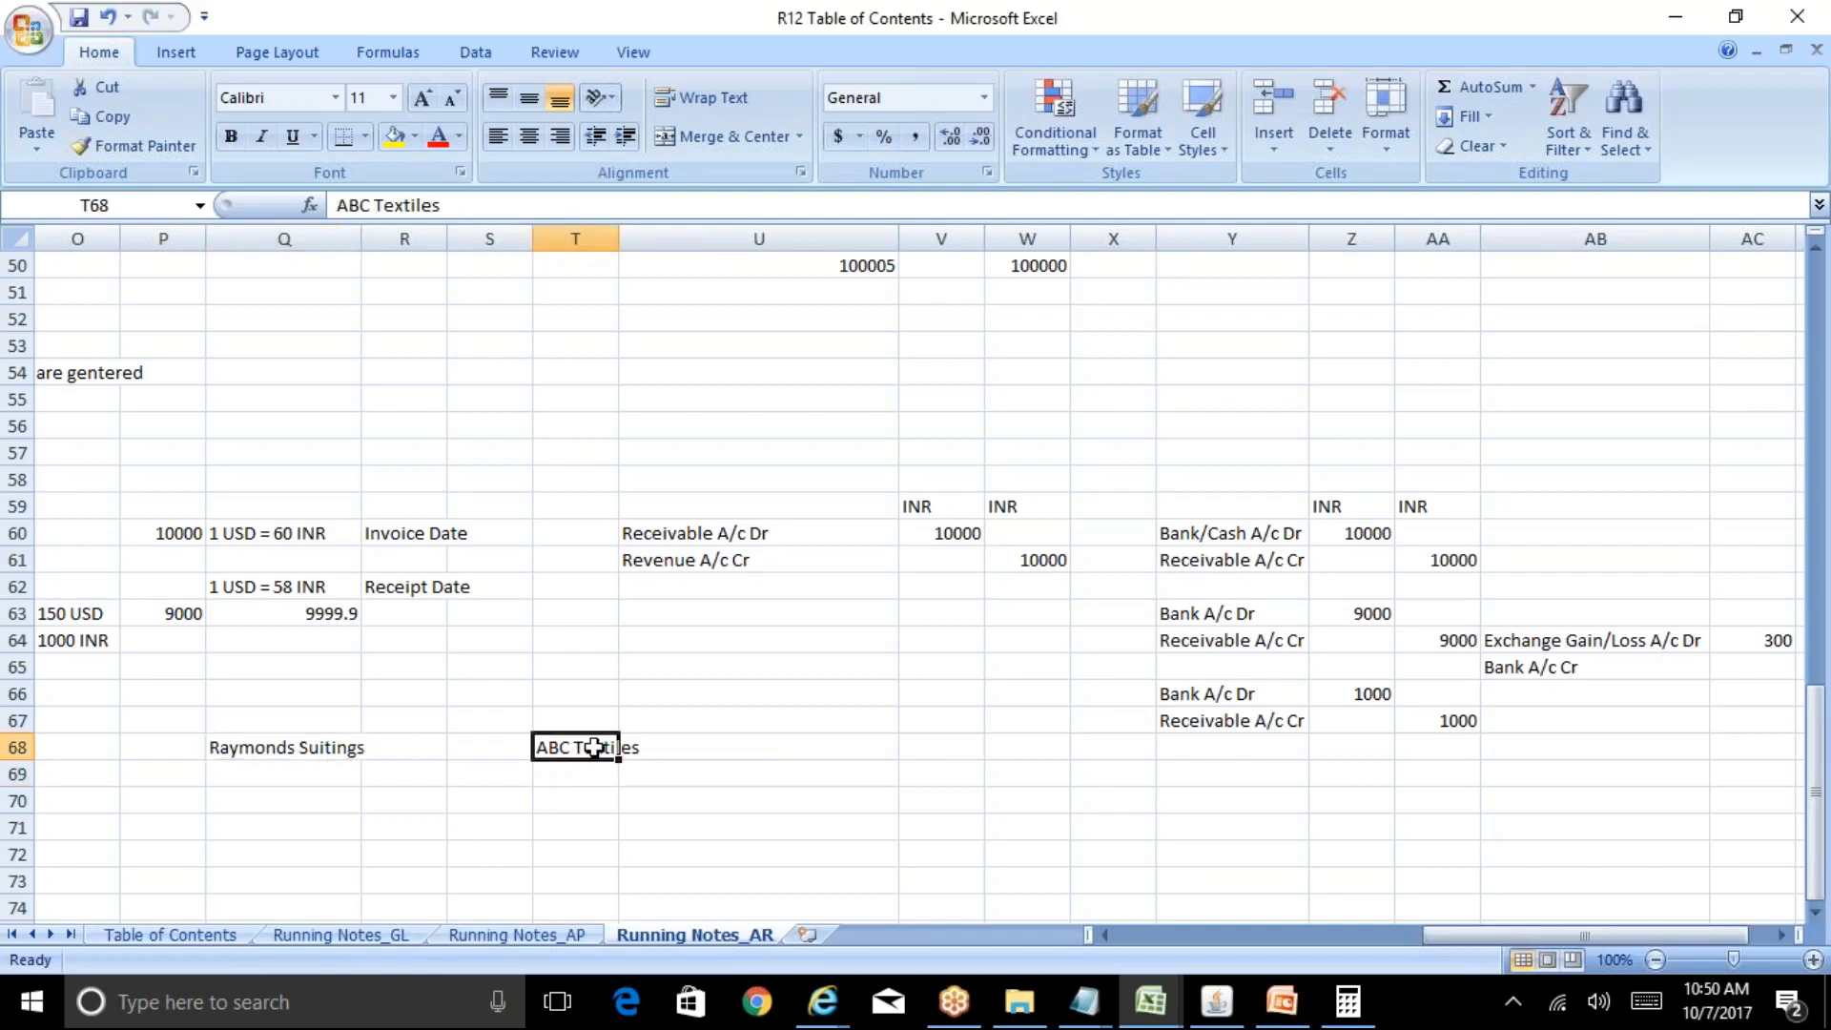
{"action": "left_click", "coordinate": [321, 758]}
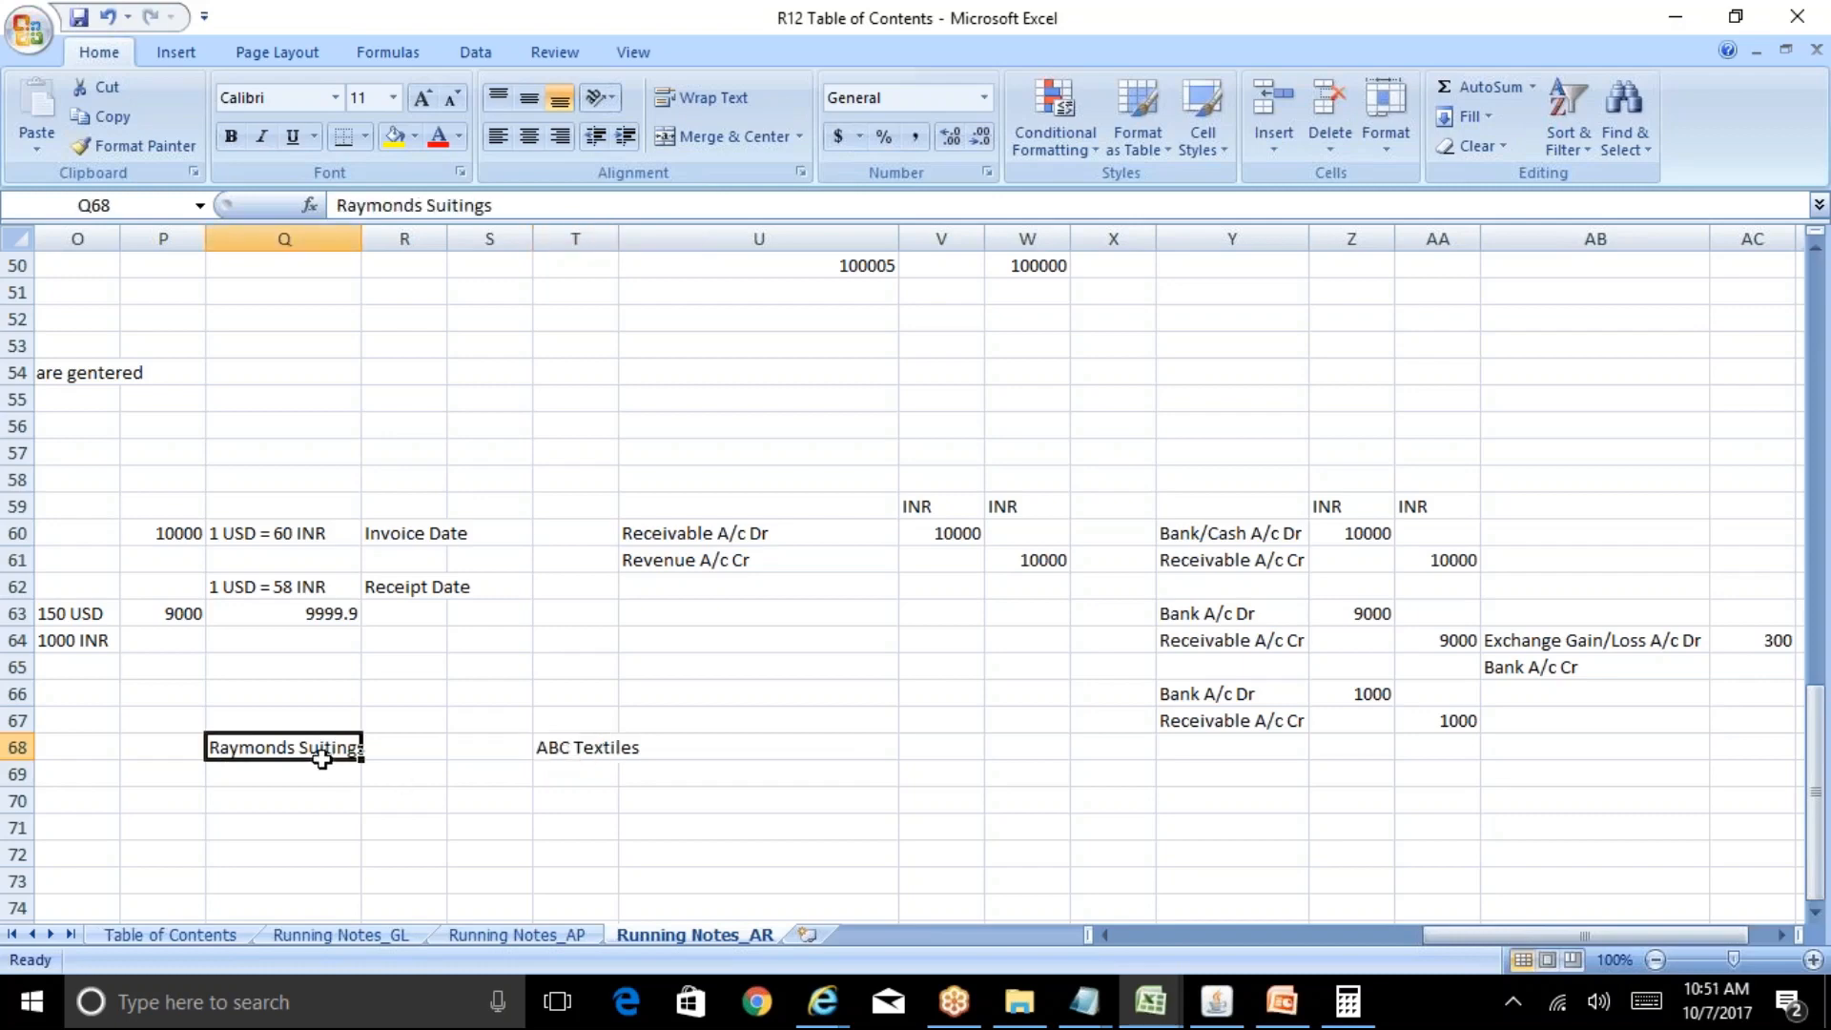
{"action": "left_click", "coordinate": [567, 751]}
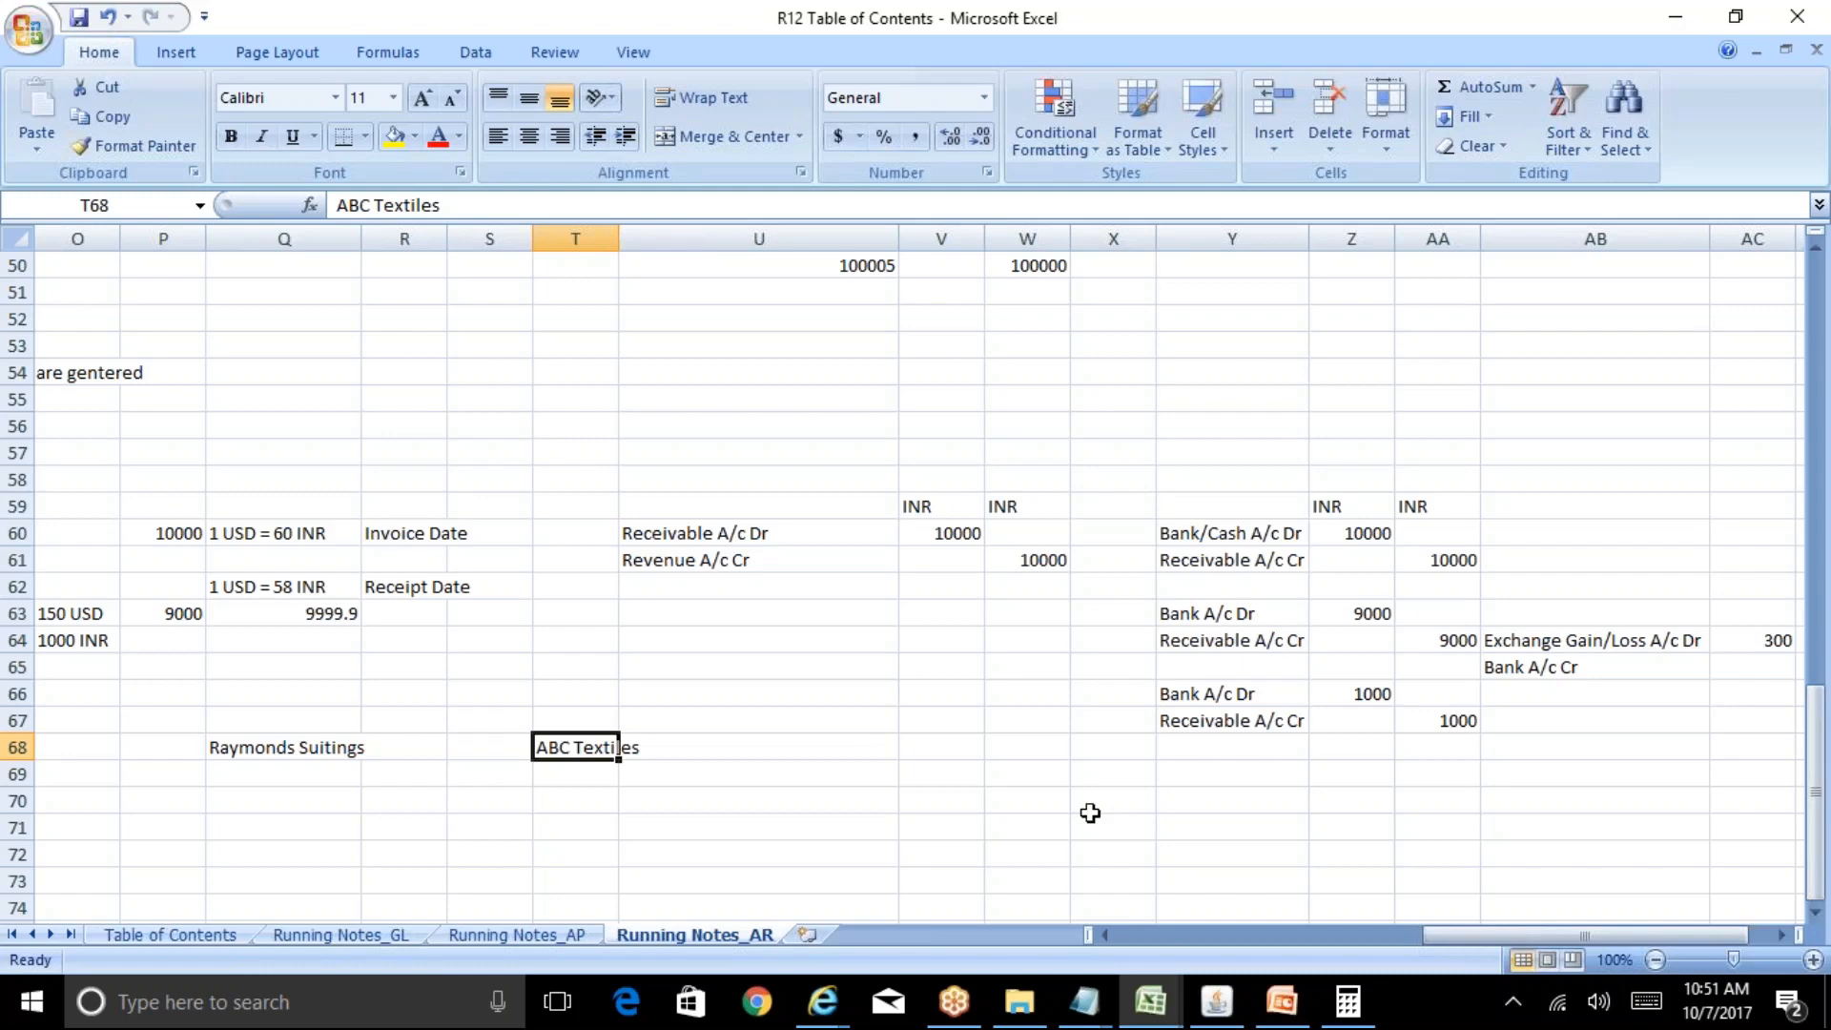
{"action": "left_click", "coordinate": [1217, 1001]}
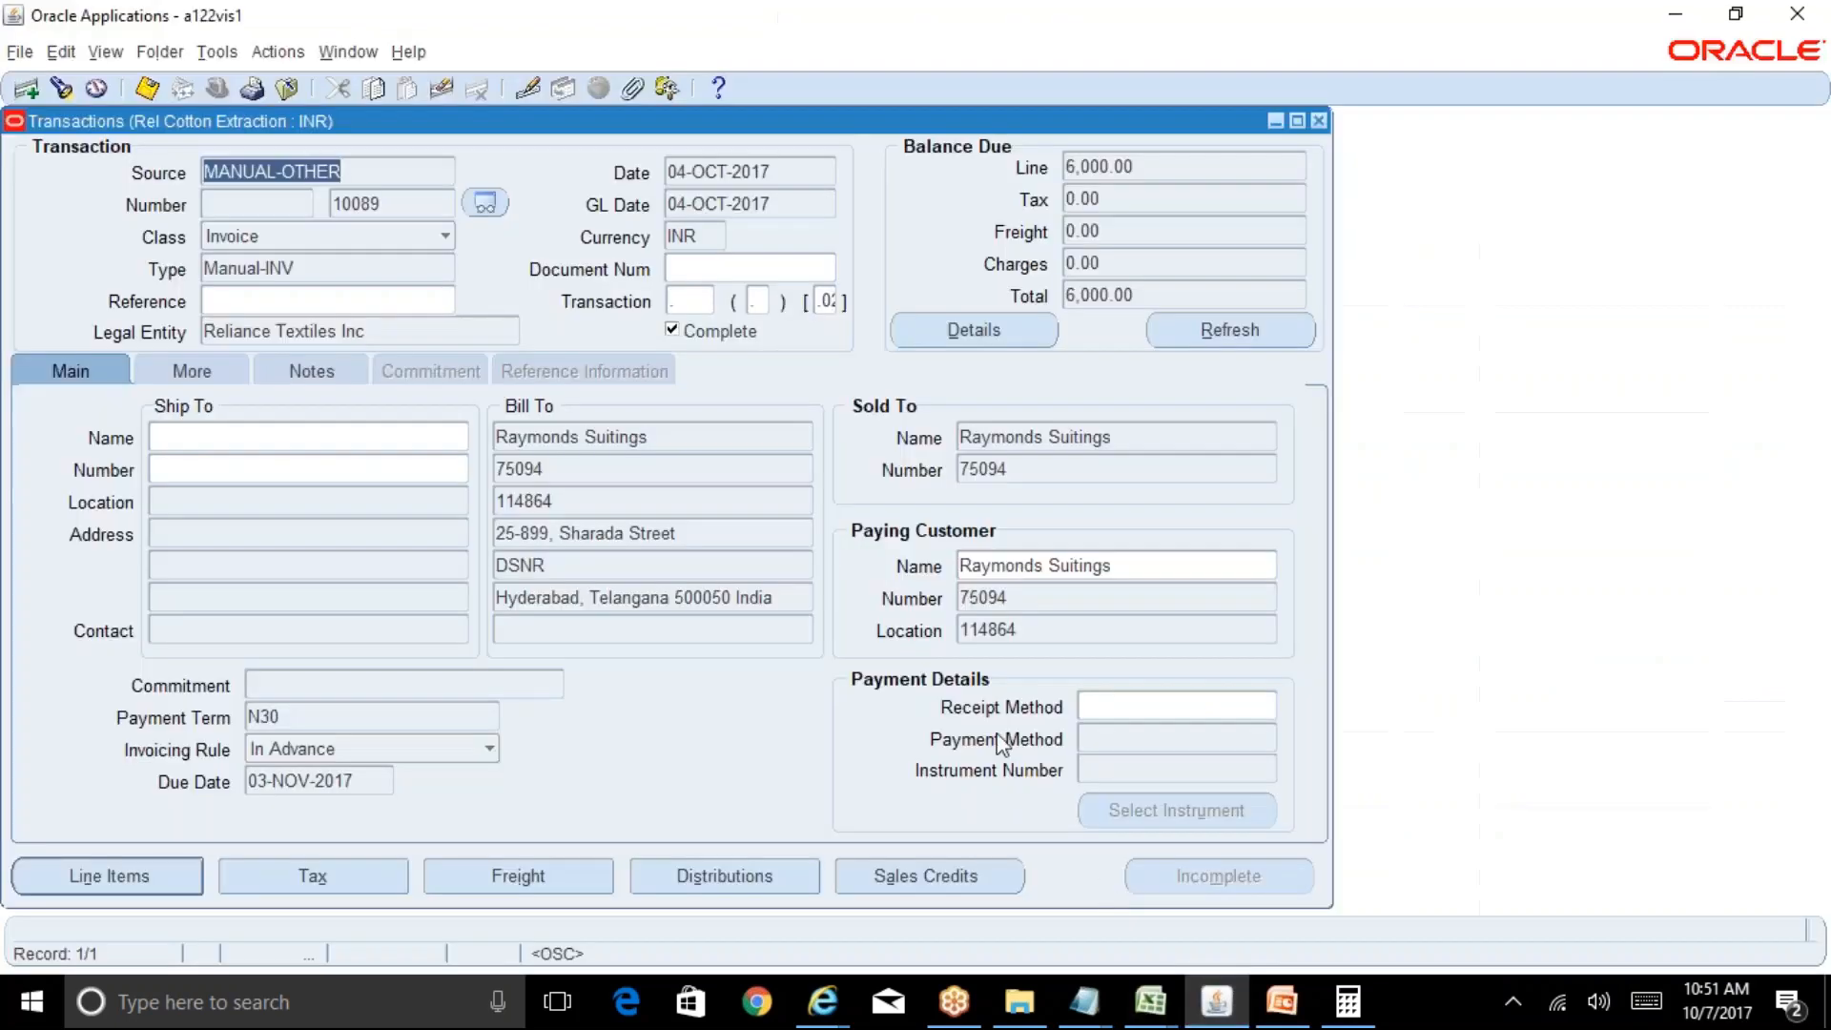
Find Raymonds Suitings' transactions and review 10001, 10023, 10064, 10066 and 10067.
{"action": "left_click", "coordinate": [61, 88]}
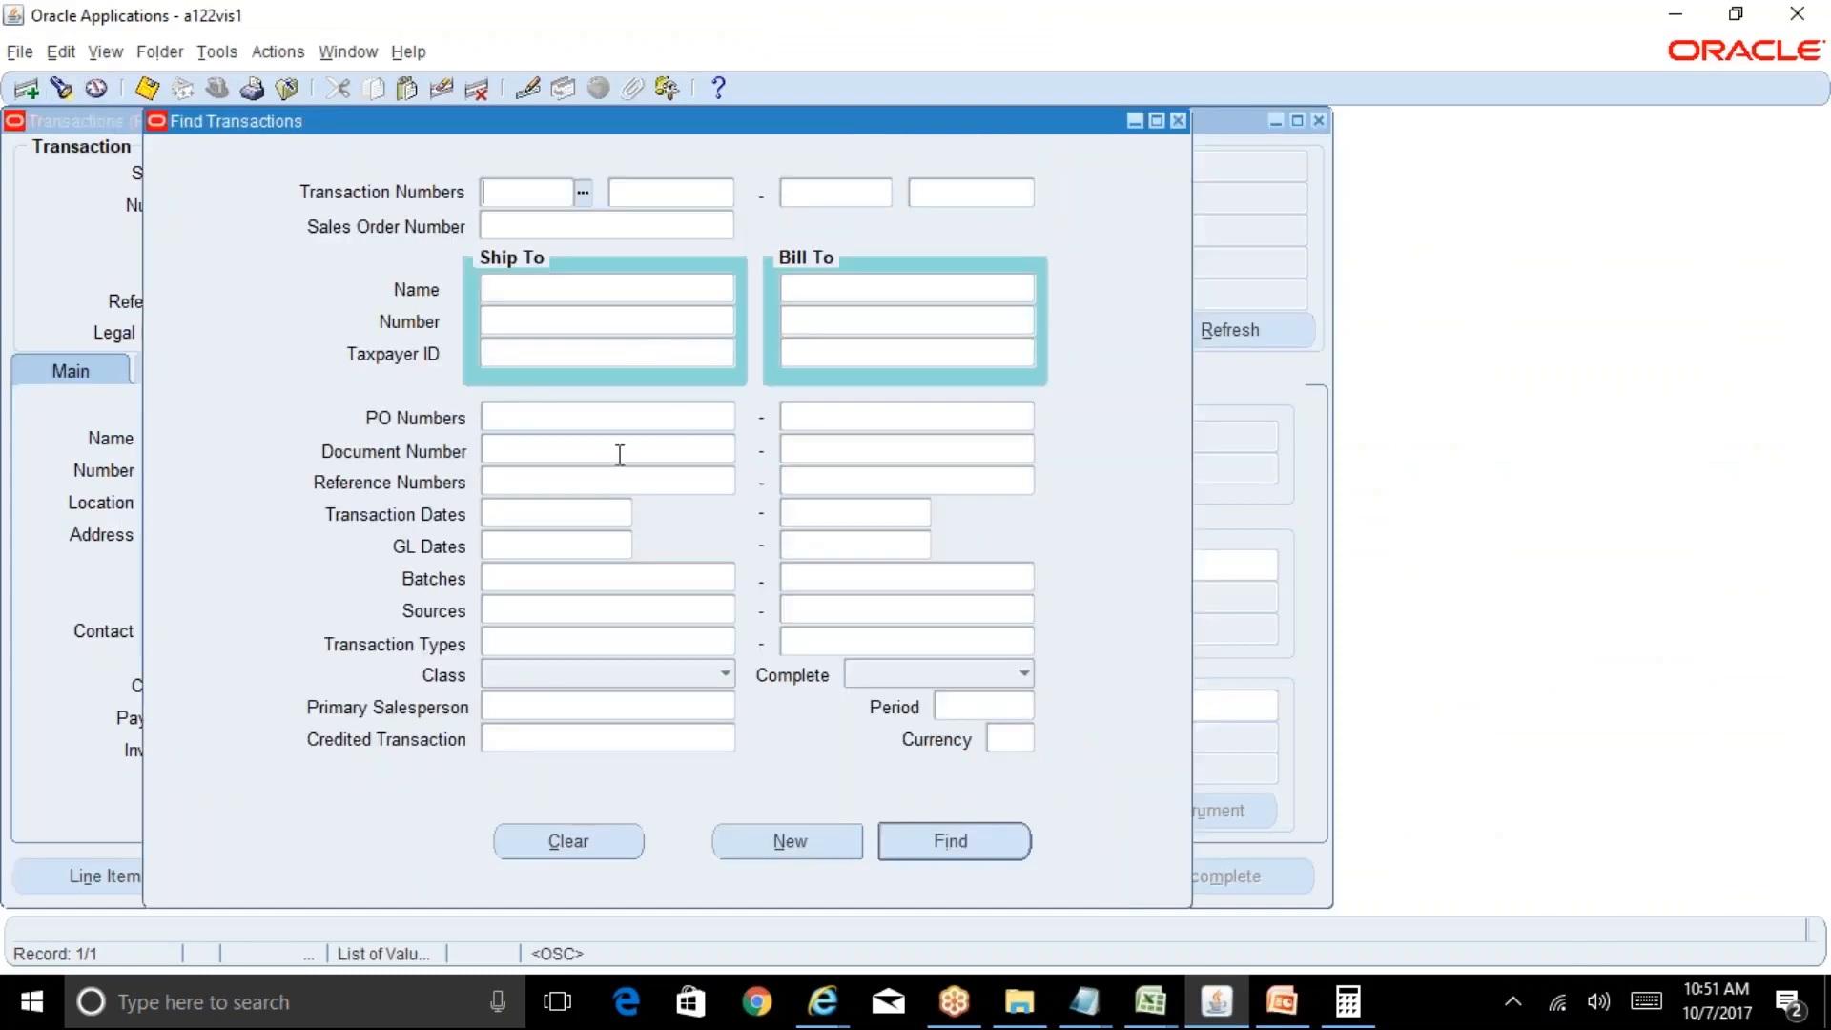
{"action": "left_click", "coordinate": [803, 293]}
{"action": "type", "text": "raymond"}
{"action": "key", "text": "Return"}
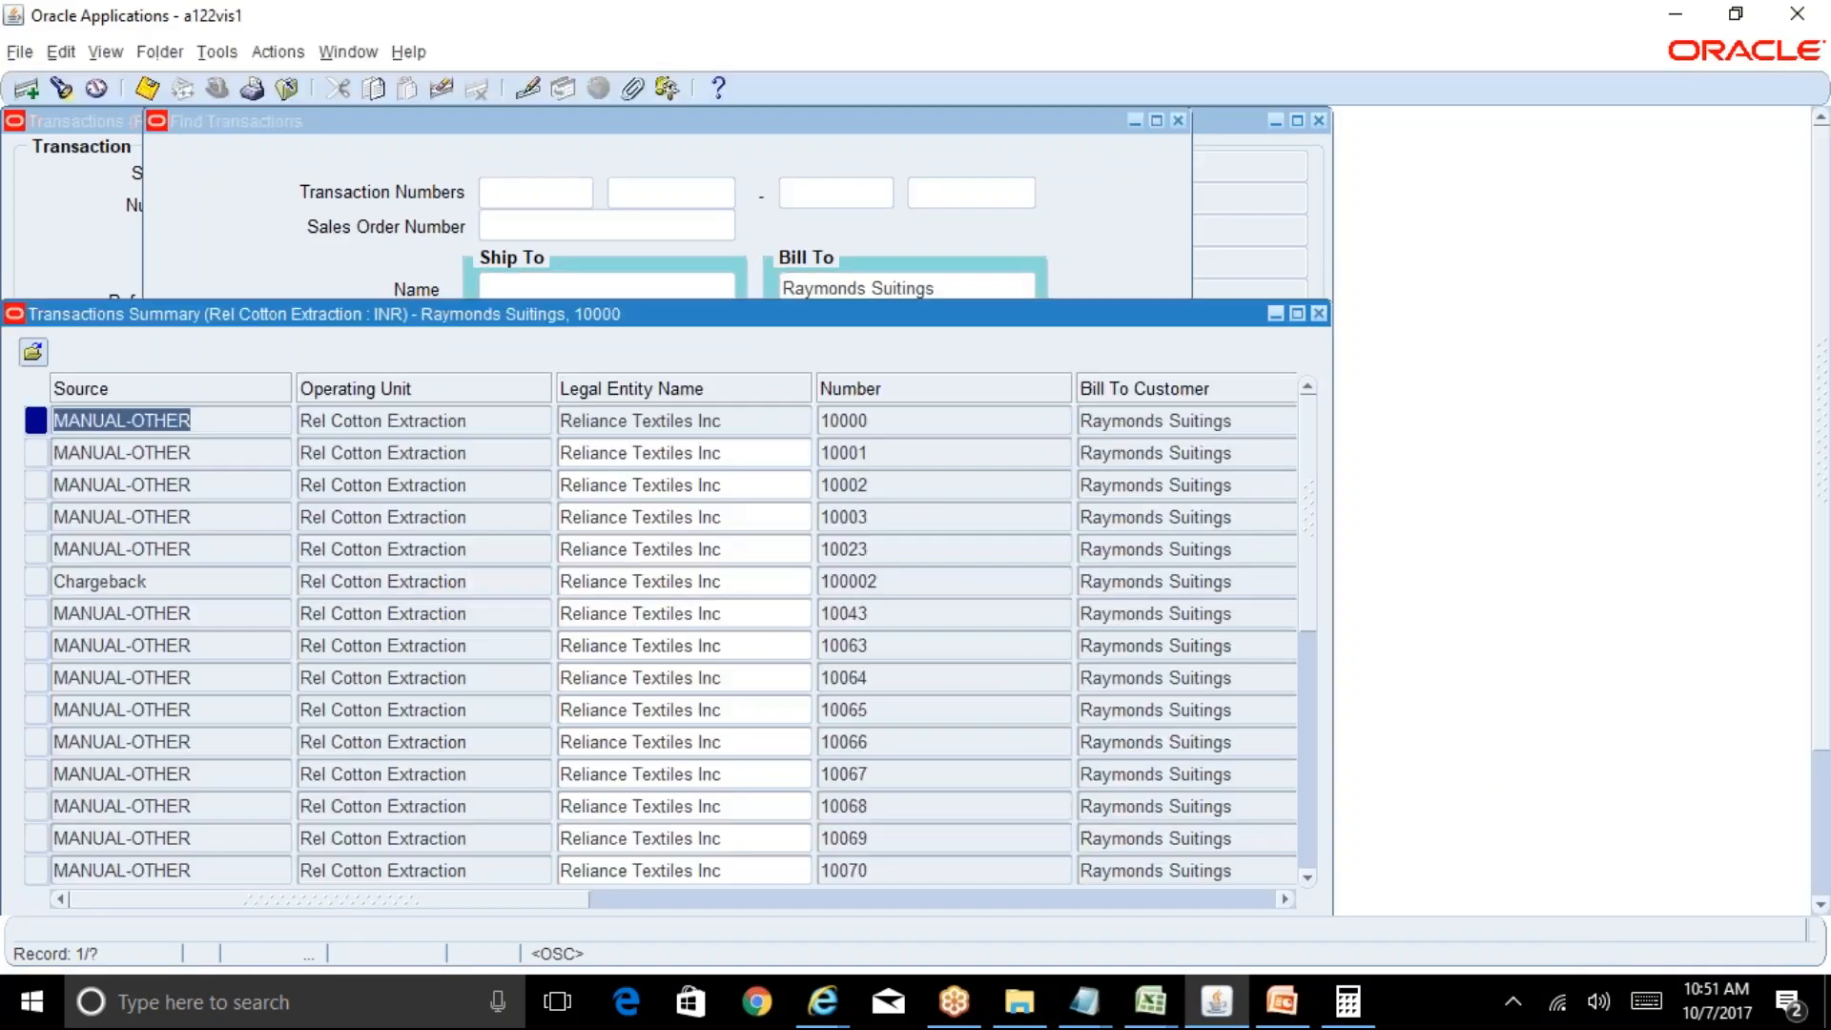
{"action": "key", "text": "Down"}
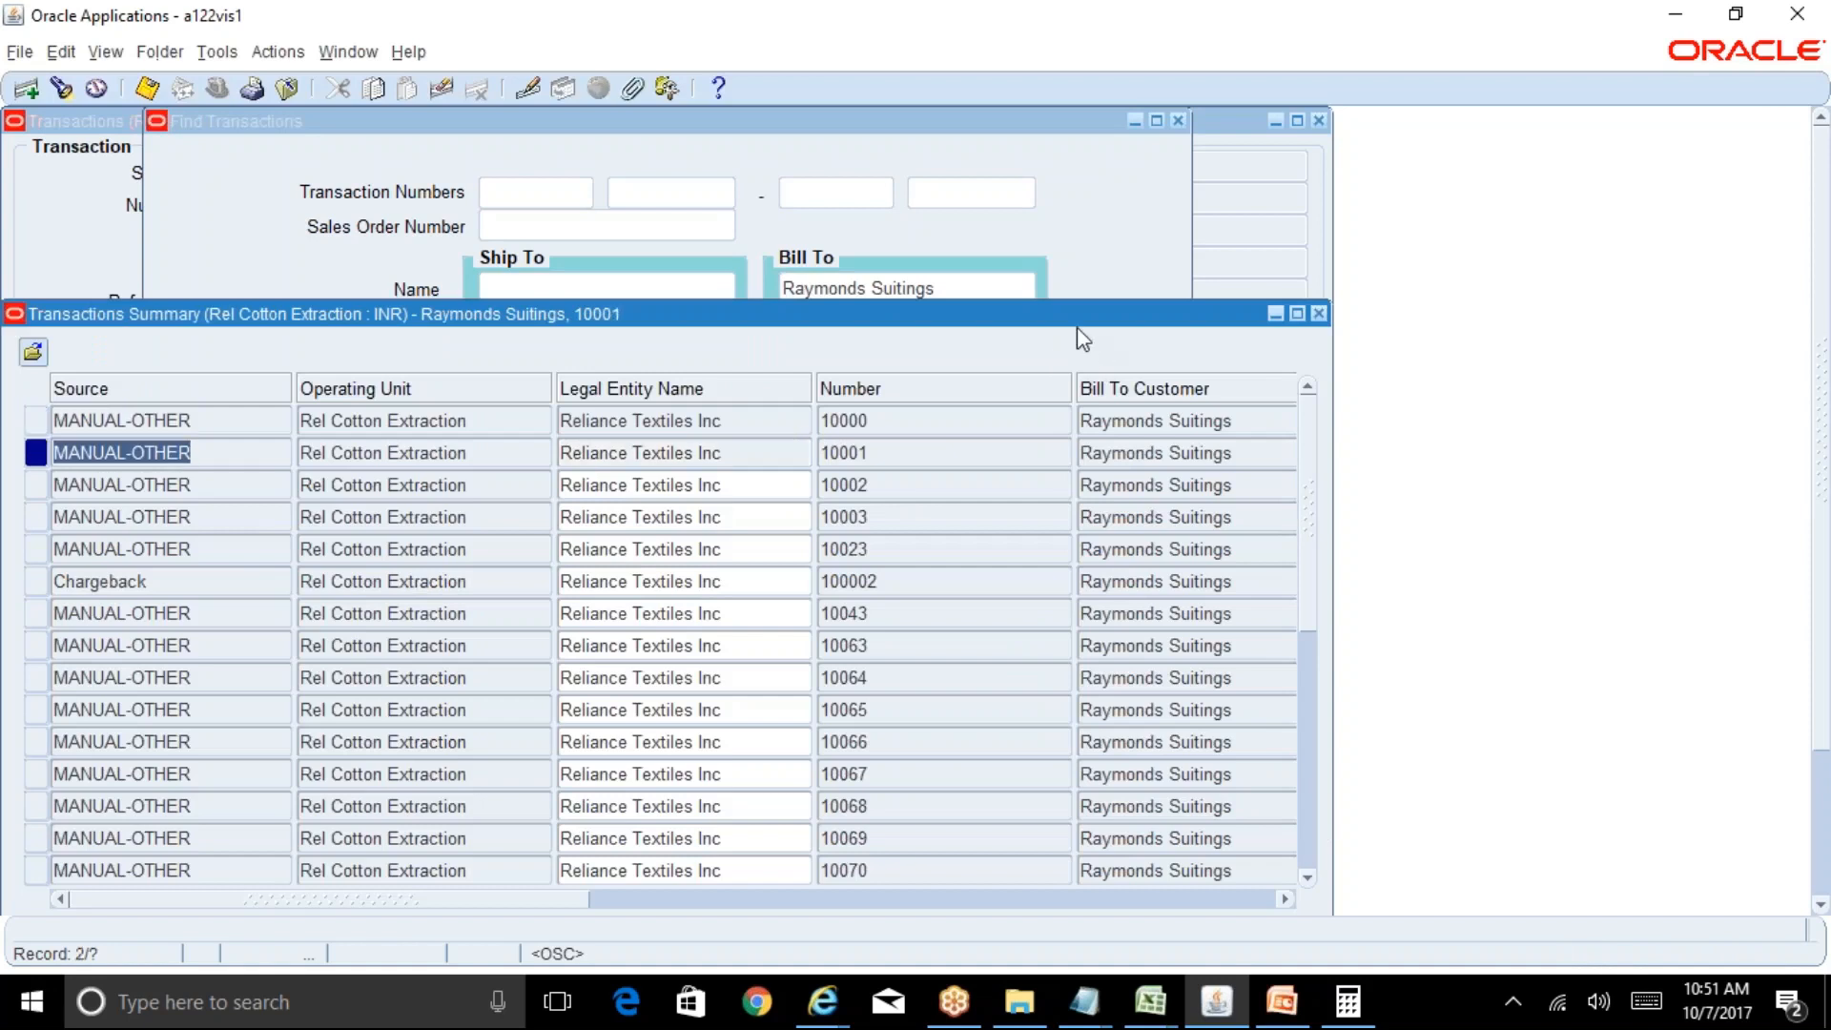
{"action": "left_click_drag", "start_coordinate": [1077, 328], "coordinate": [1110, 169]}
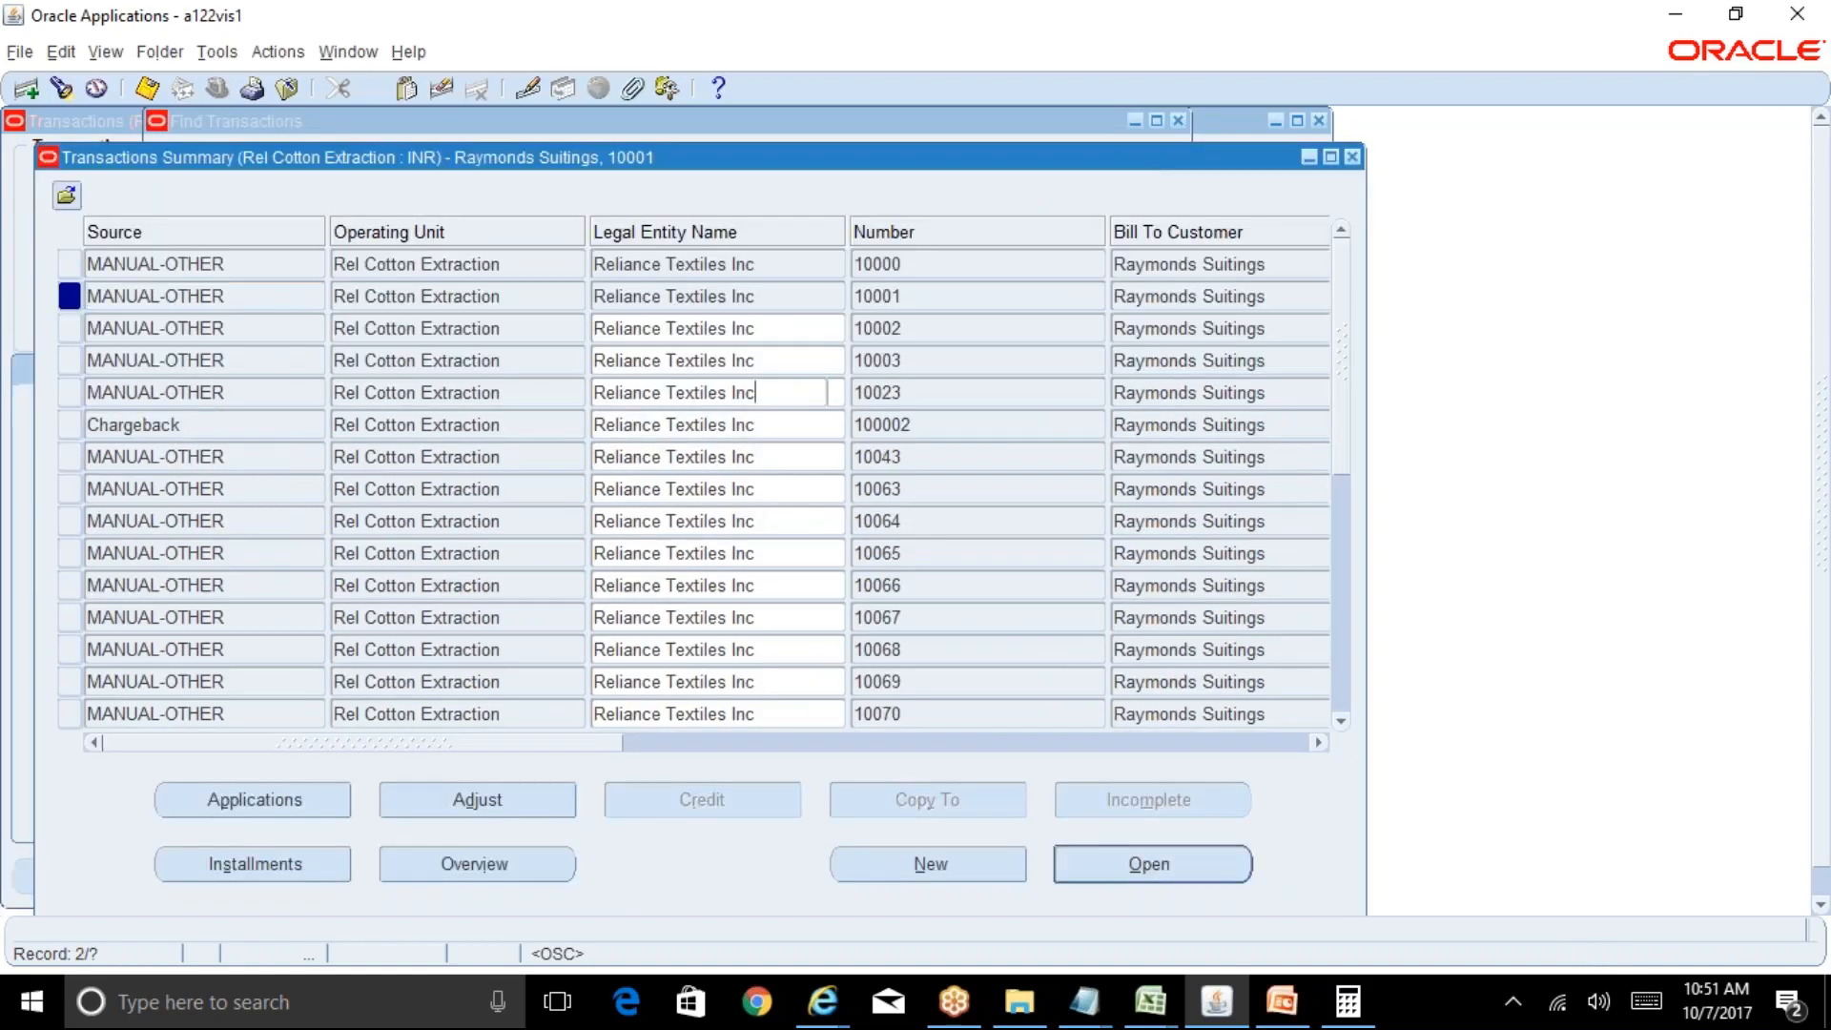
{"action": "left_click", "coordinate": [755, 392]}
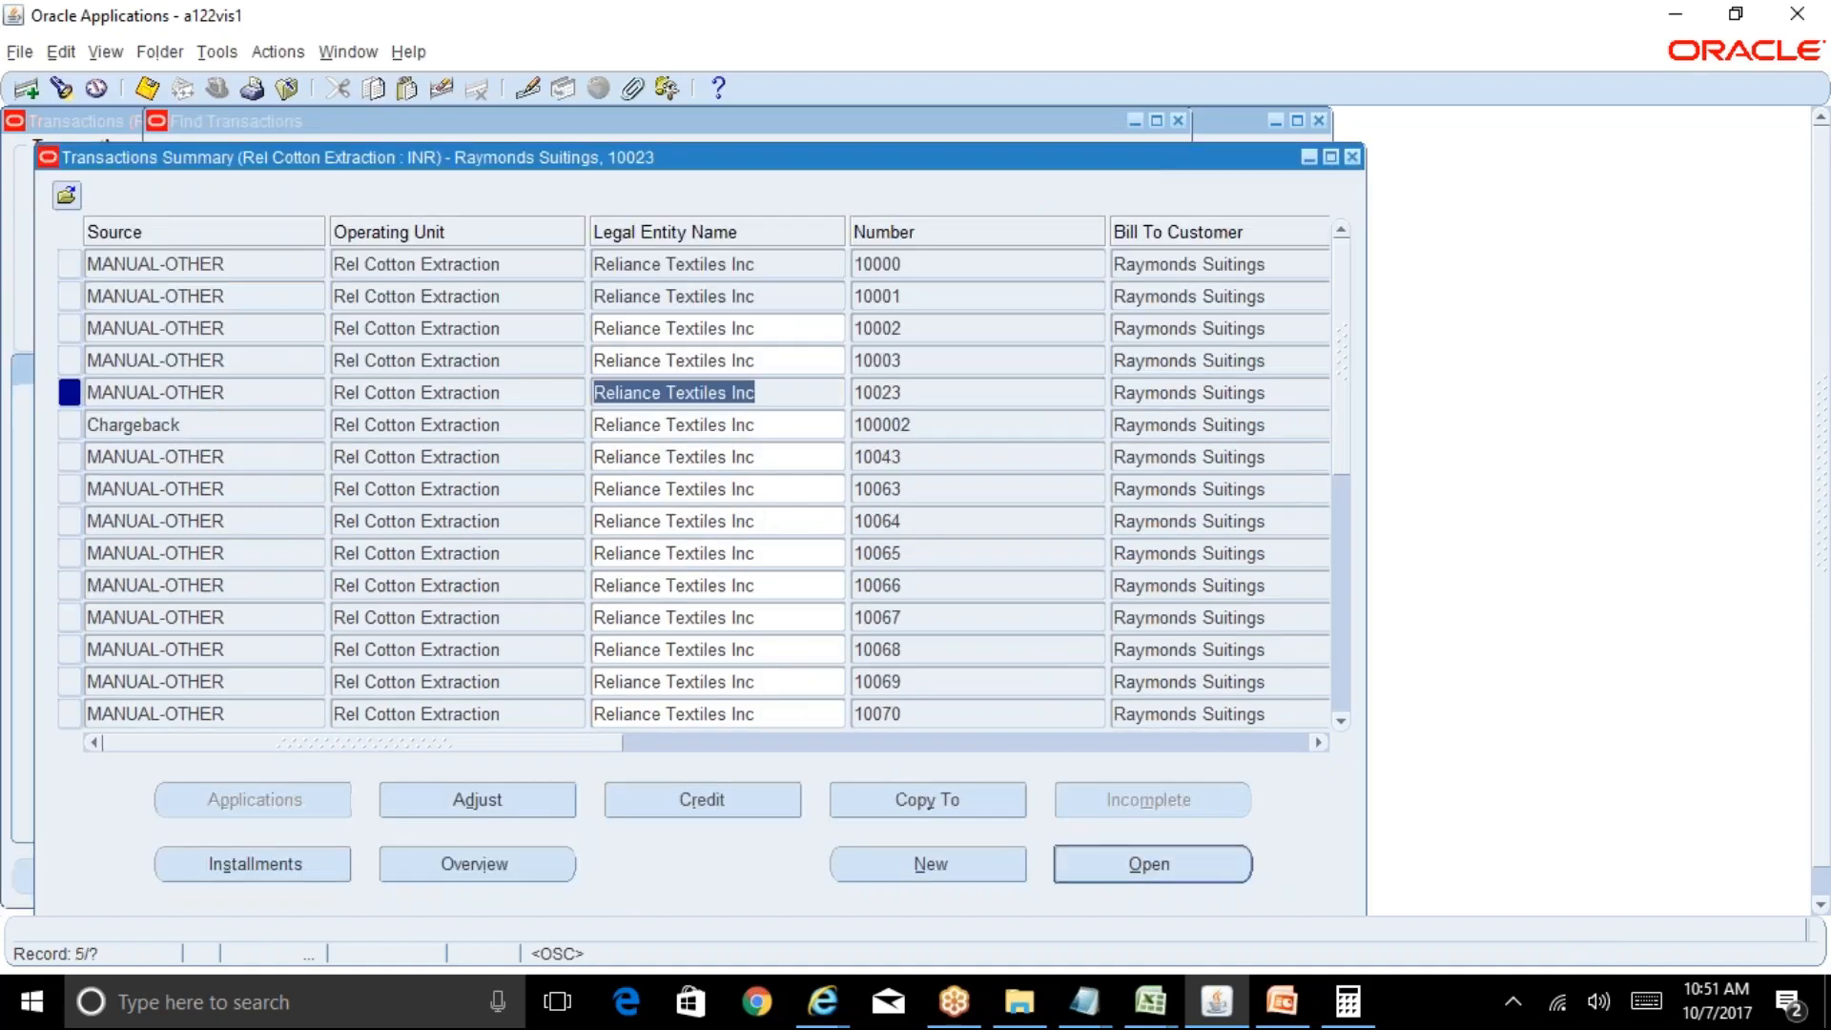
{"action": "left_click", "coordinate": [1268, 522]}
{"action": "left_click", "coordinate": [1243, 585]}
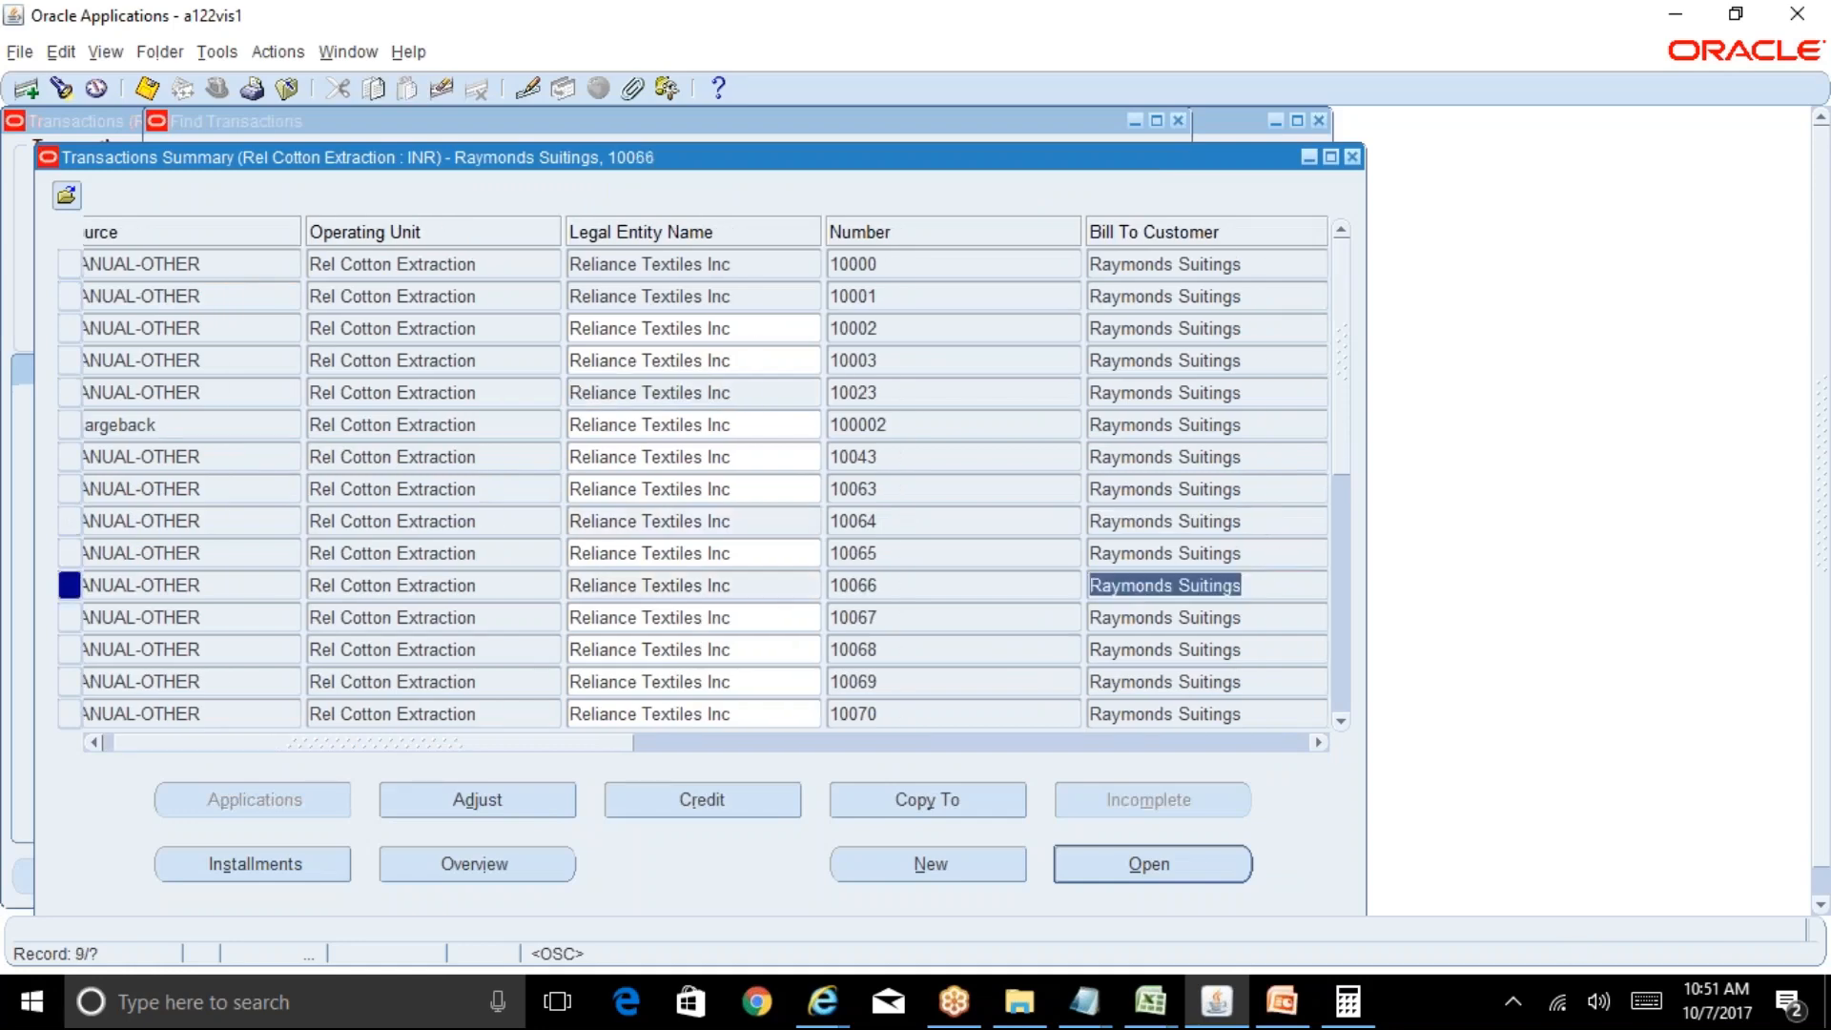
{"action": "left_click", "coordinate": [1254, 615]}
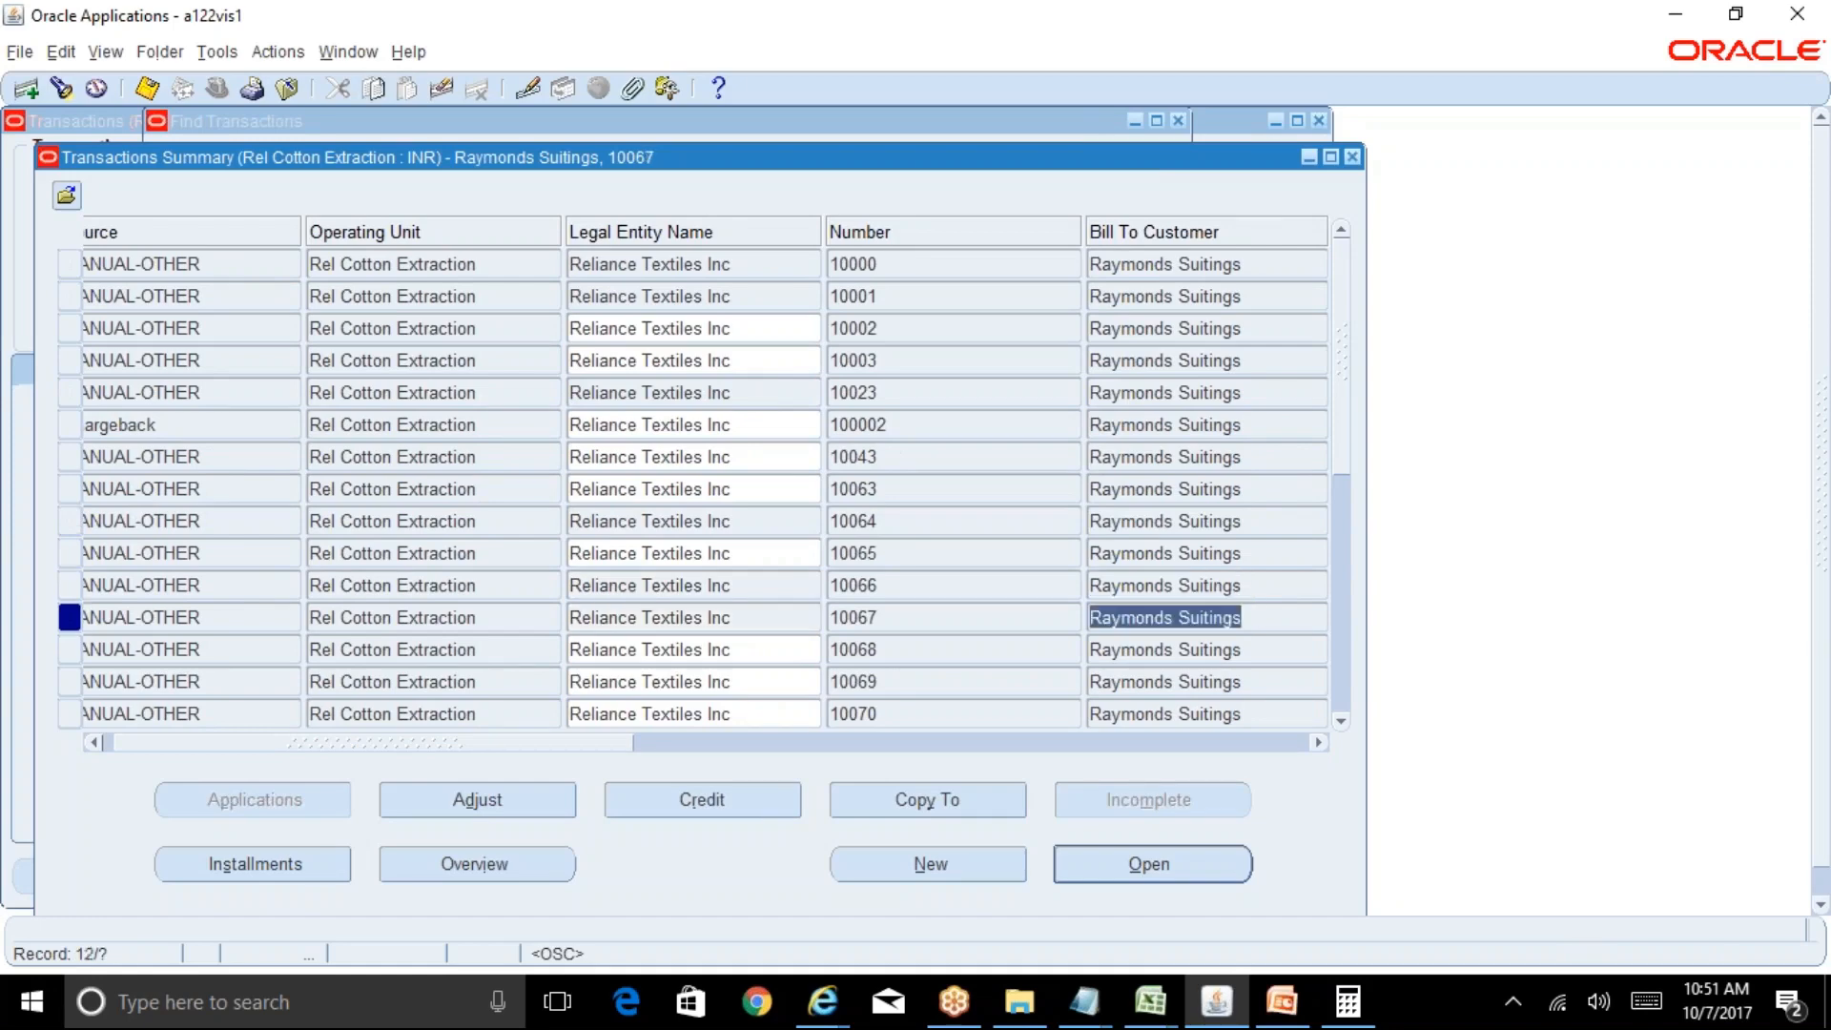
{"action": "left_click", "coordinate": [1342, 685]}
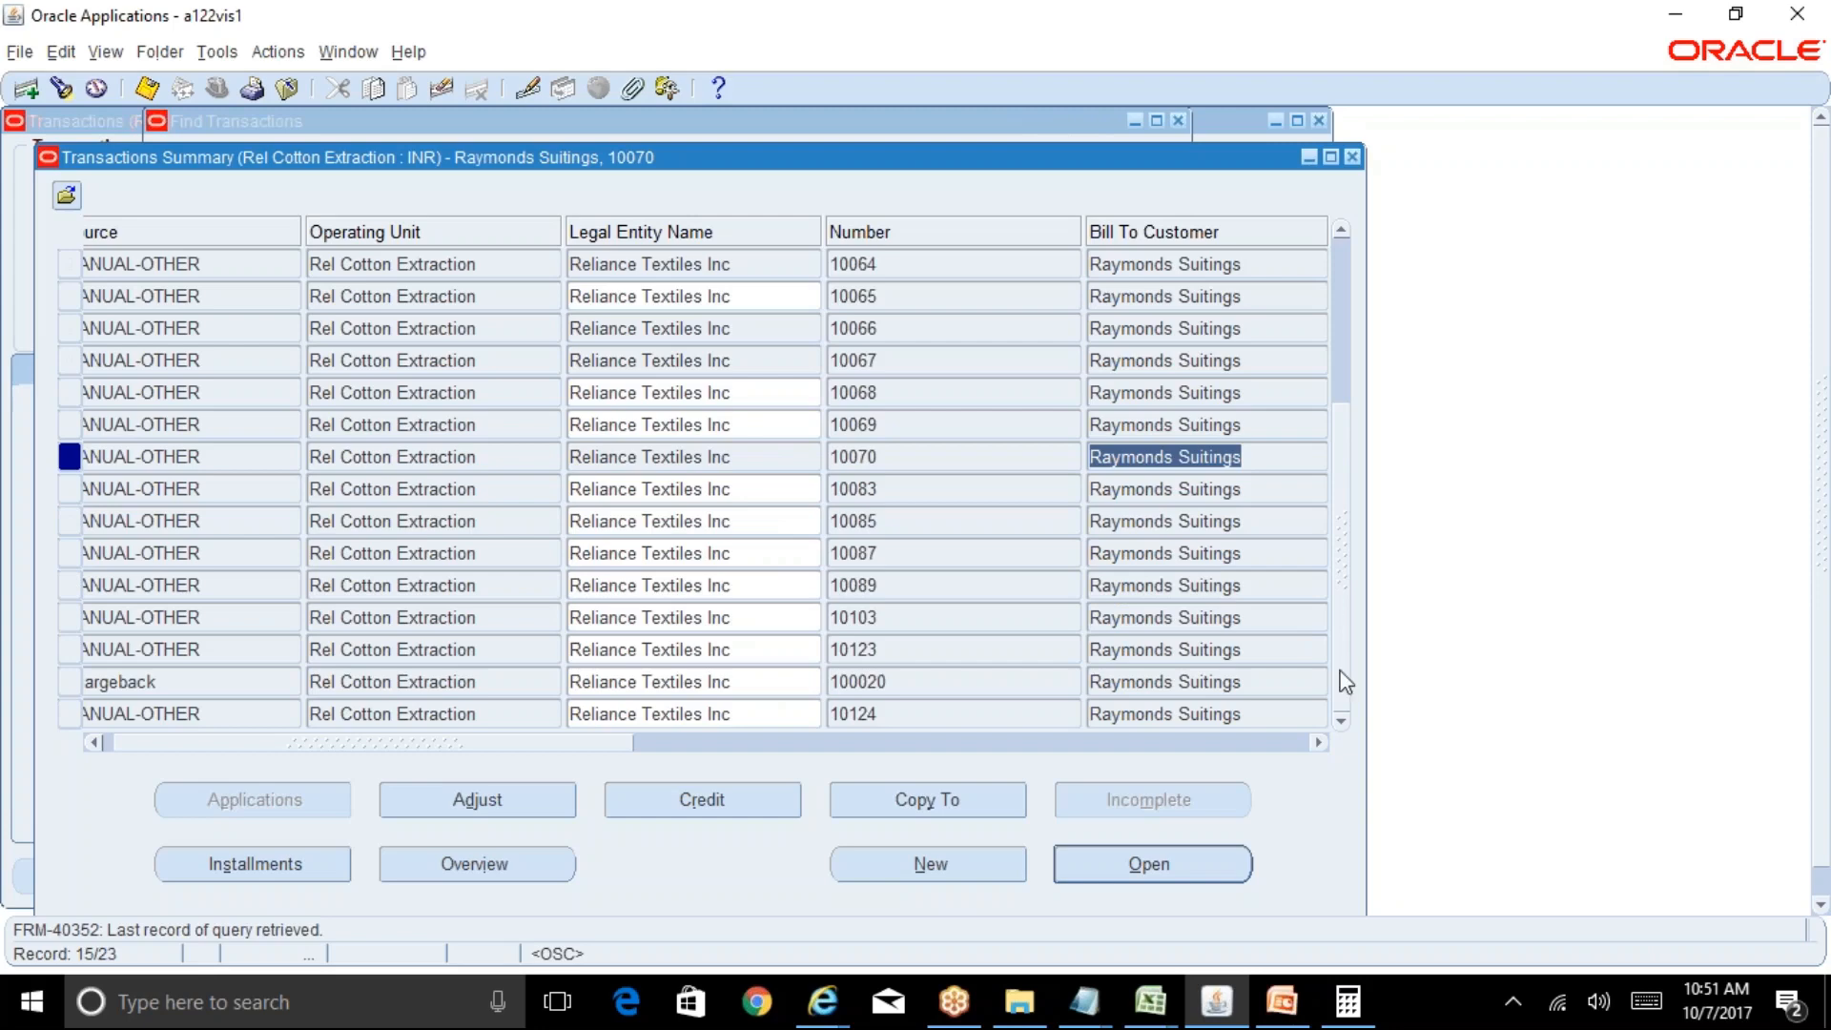
Go back to the Navigator and open Customers > Create/Maintain Customers.
{"action": "left_click", "coordinate": [1352, 158]}
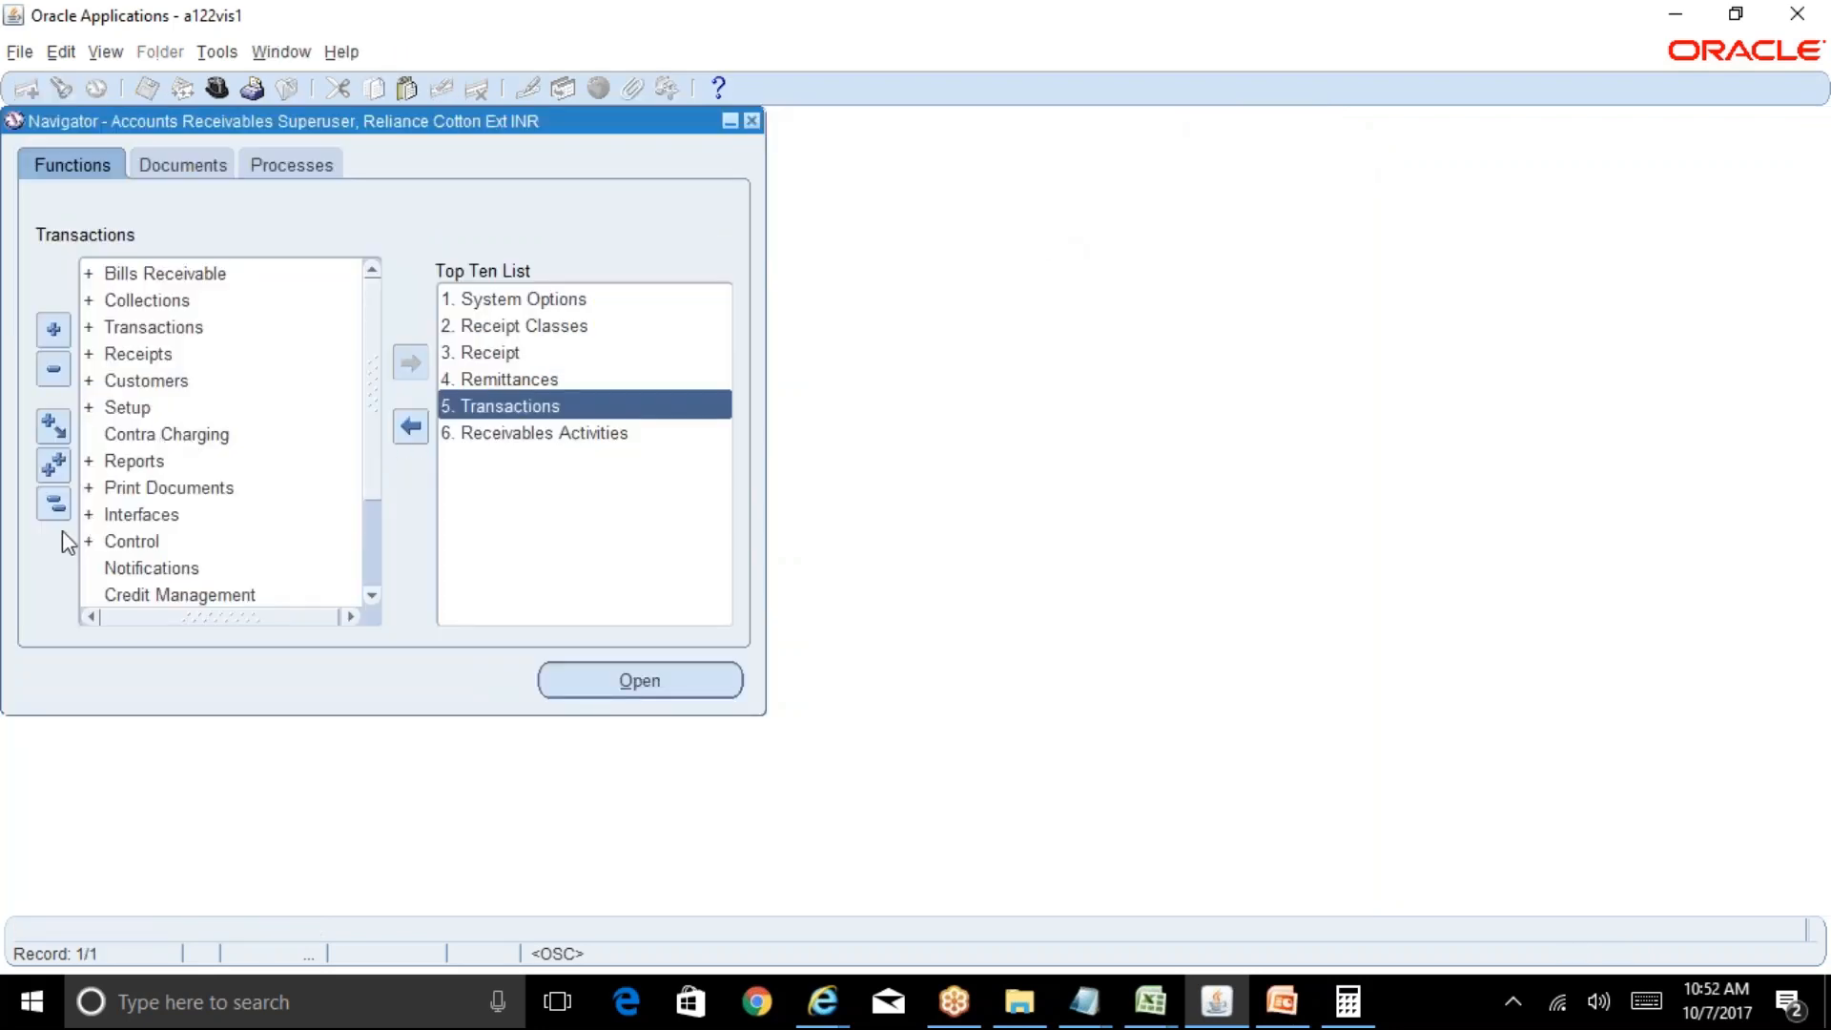
{"action": "left_click", "coordinate": [205, 277]}
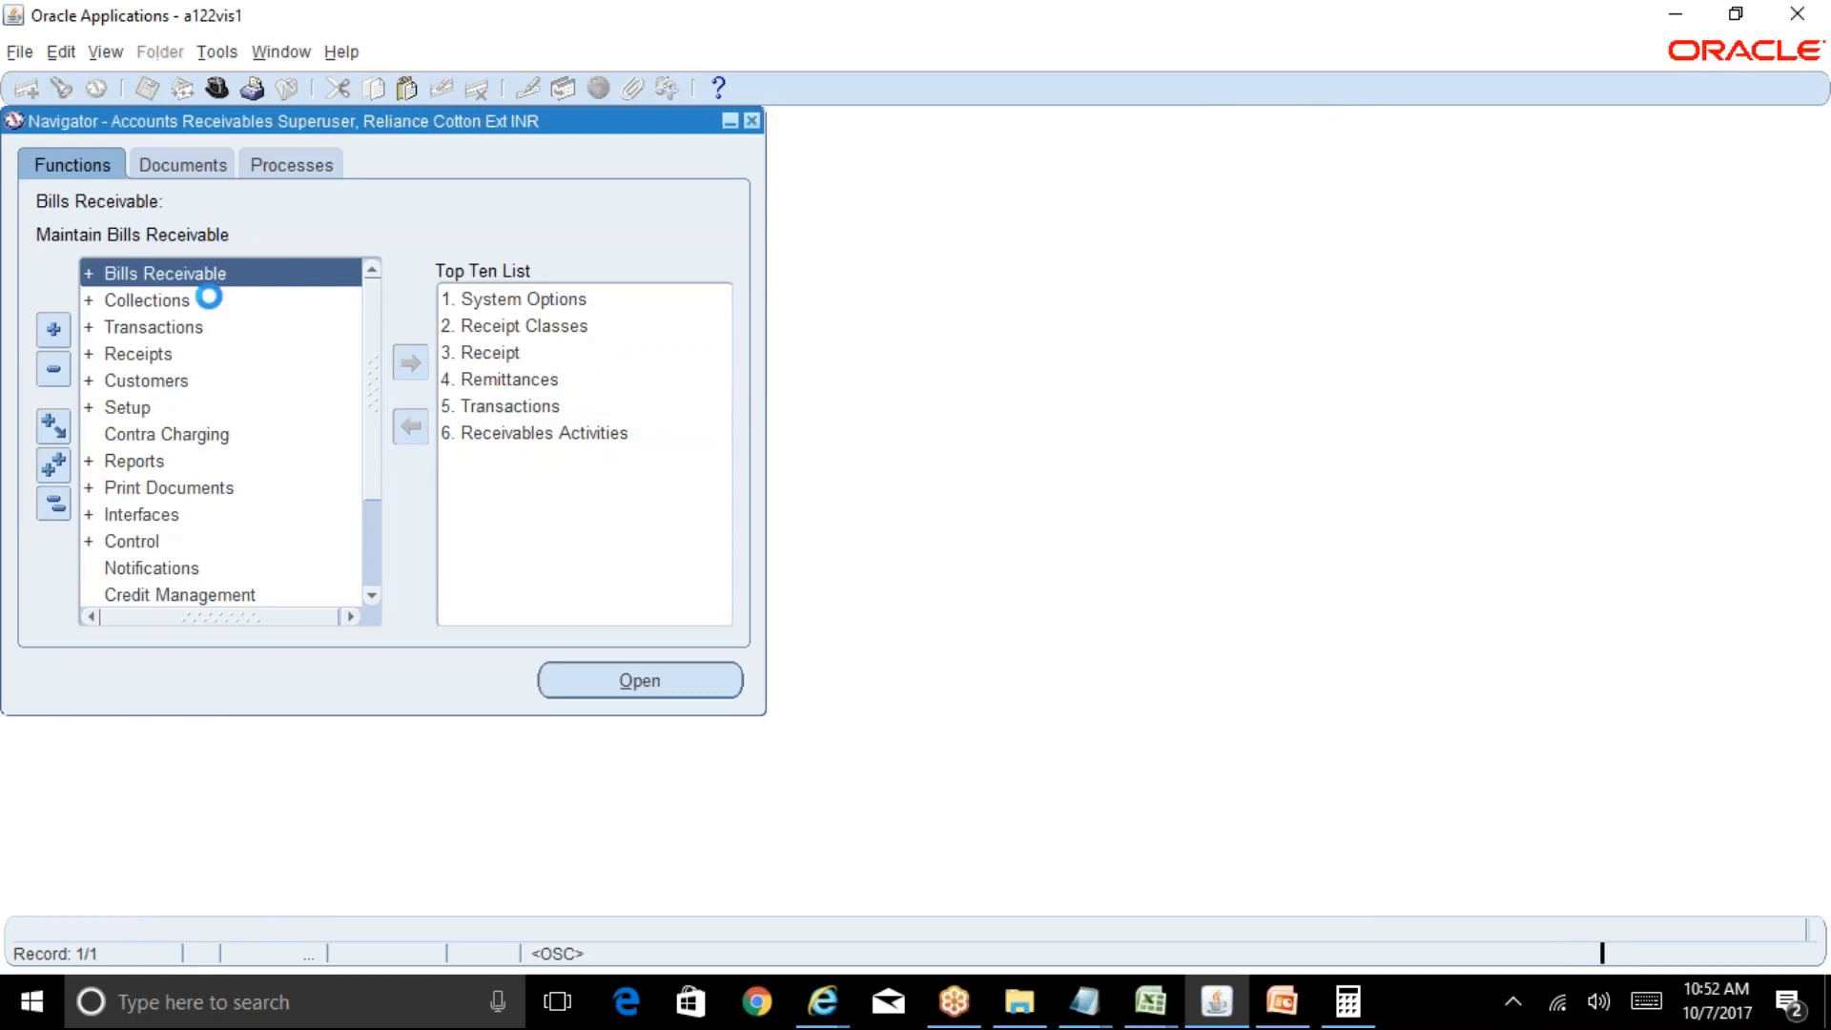
{"action": "double_click", "coordinate": [181, 382]}
{"action": "double_click", "coordinate": [270, 420]}
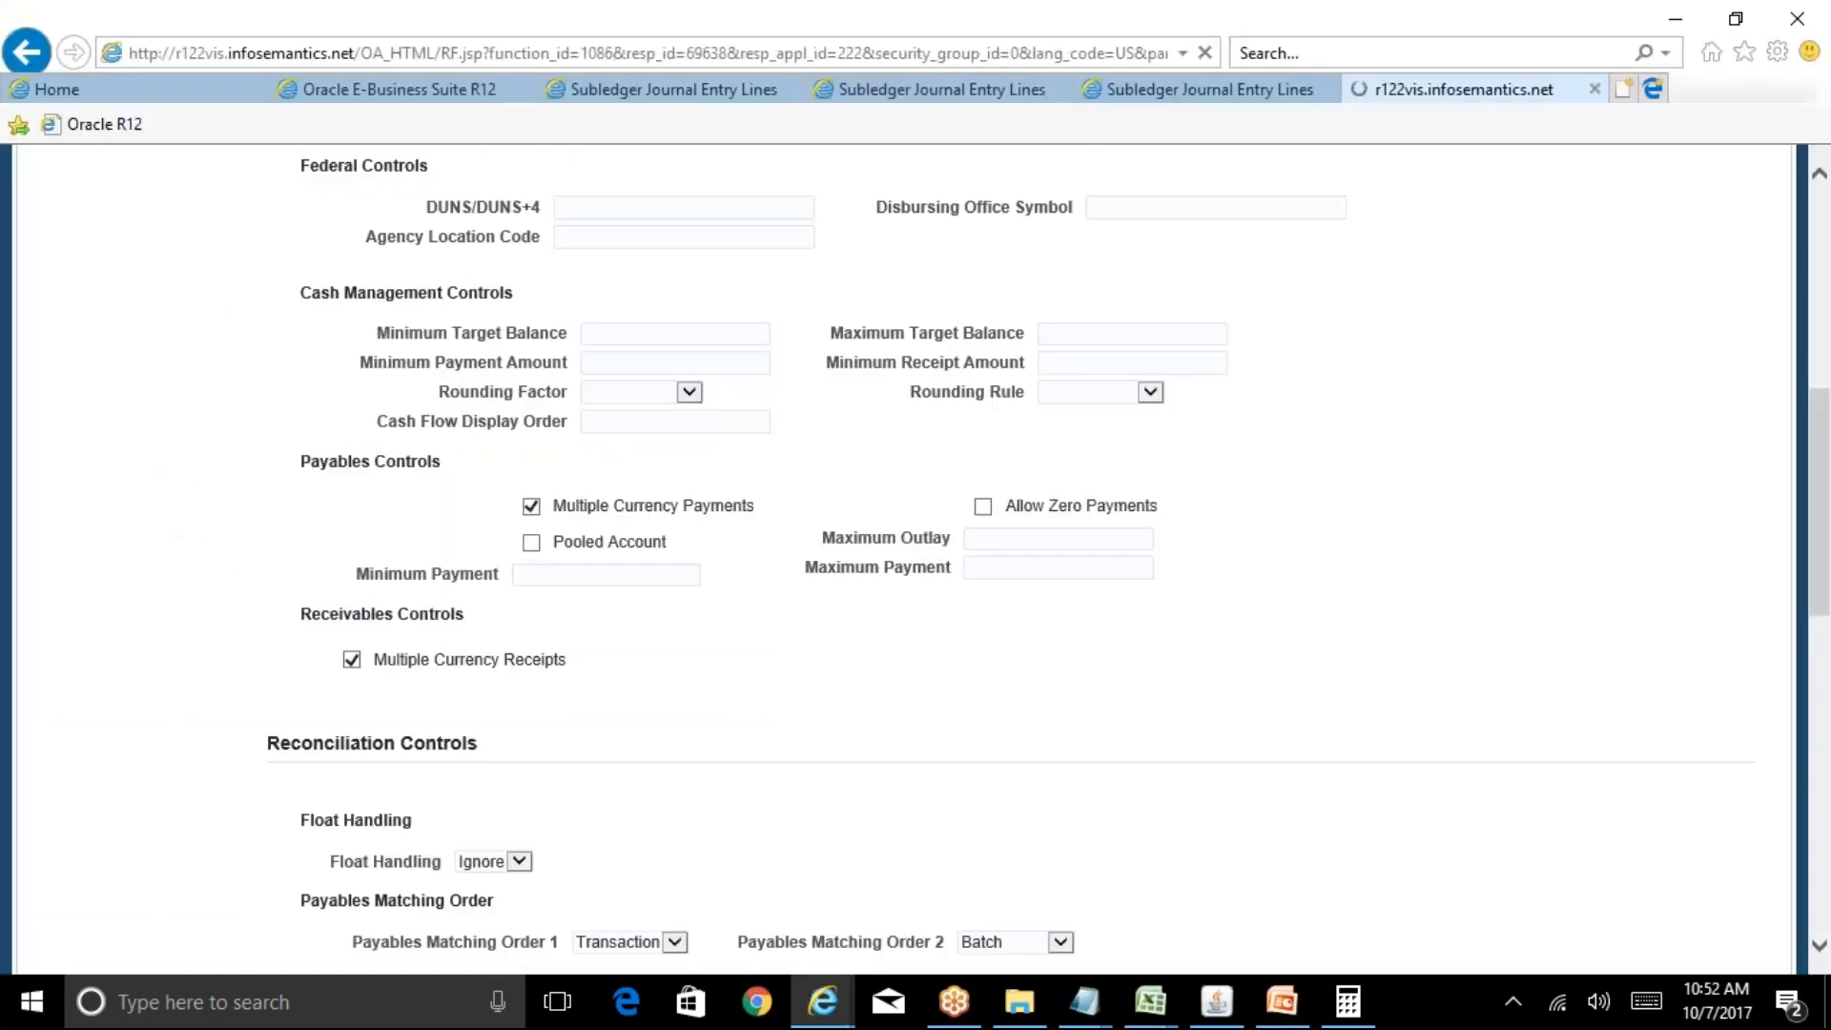
Start a new organization customer named 'ABC Textiles'.
{"action": "left_click", "coordinate": [79, 787]}
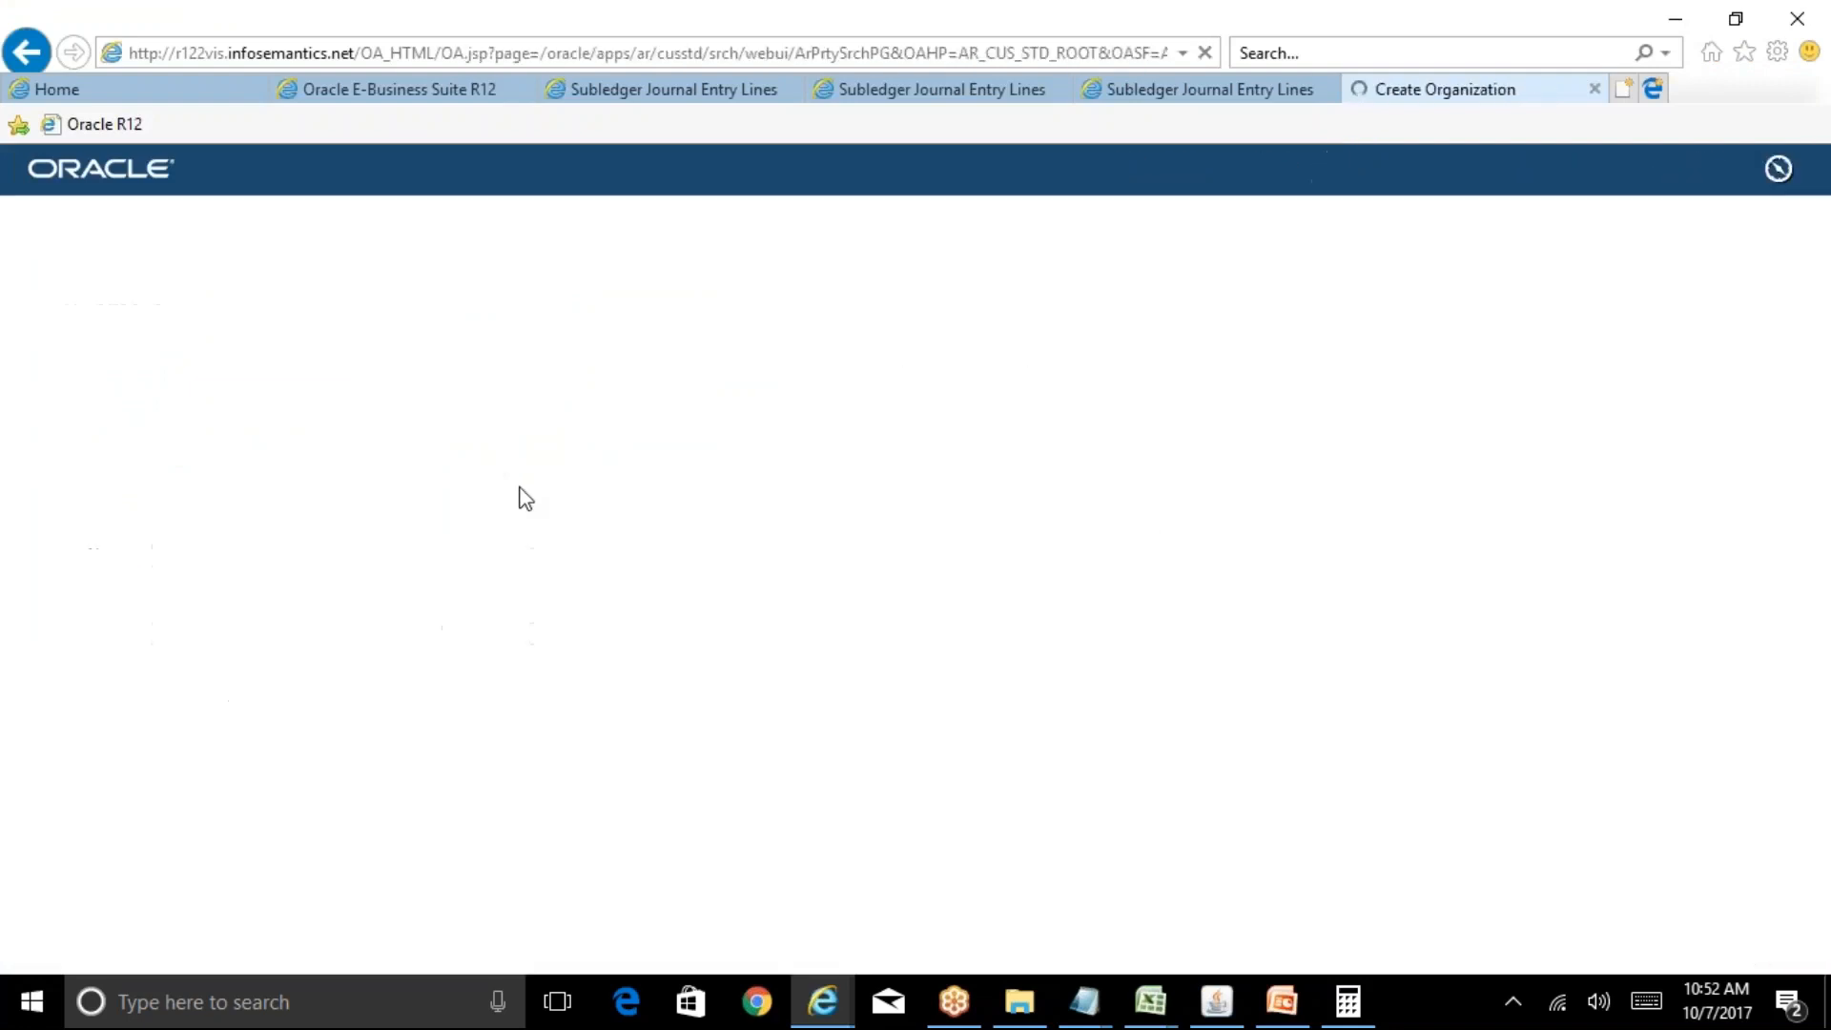
{"action": "left_click", "coordinate": [380, 476]}
{"action": "type", "text": "ABC "}
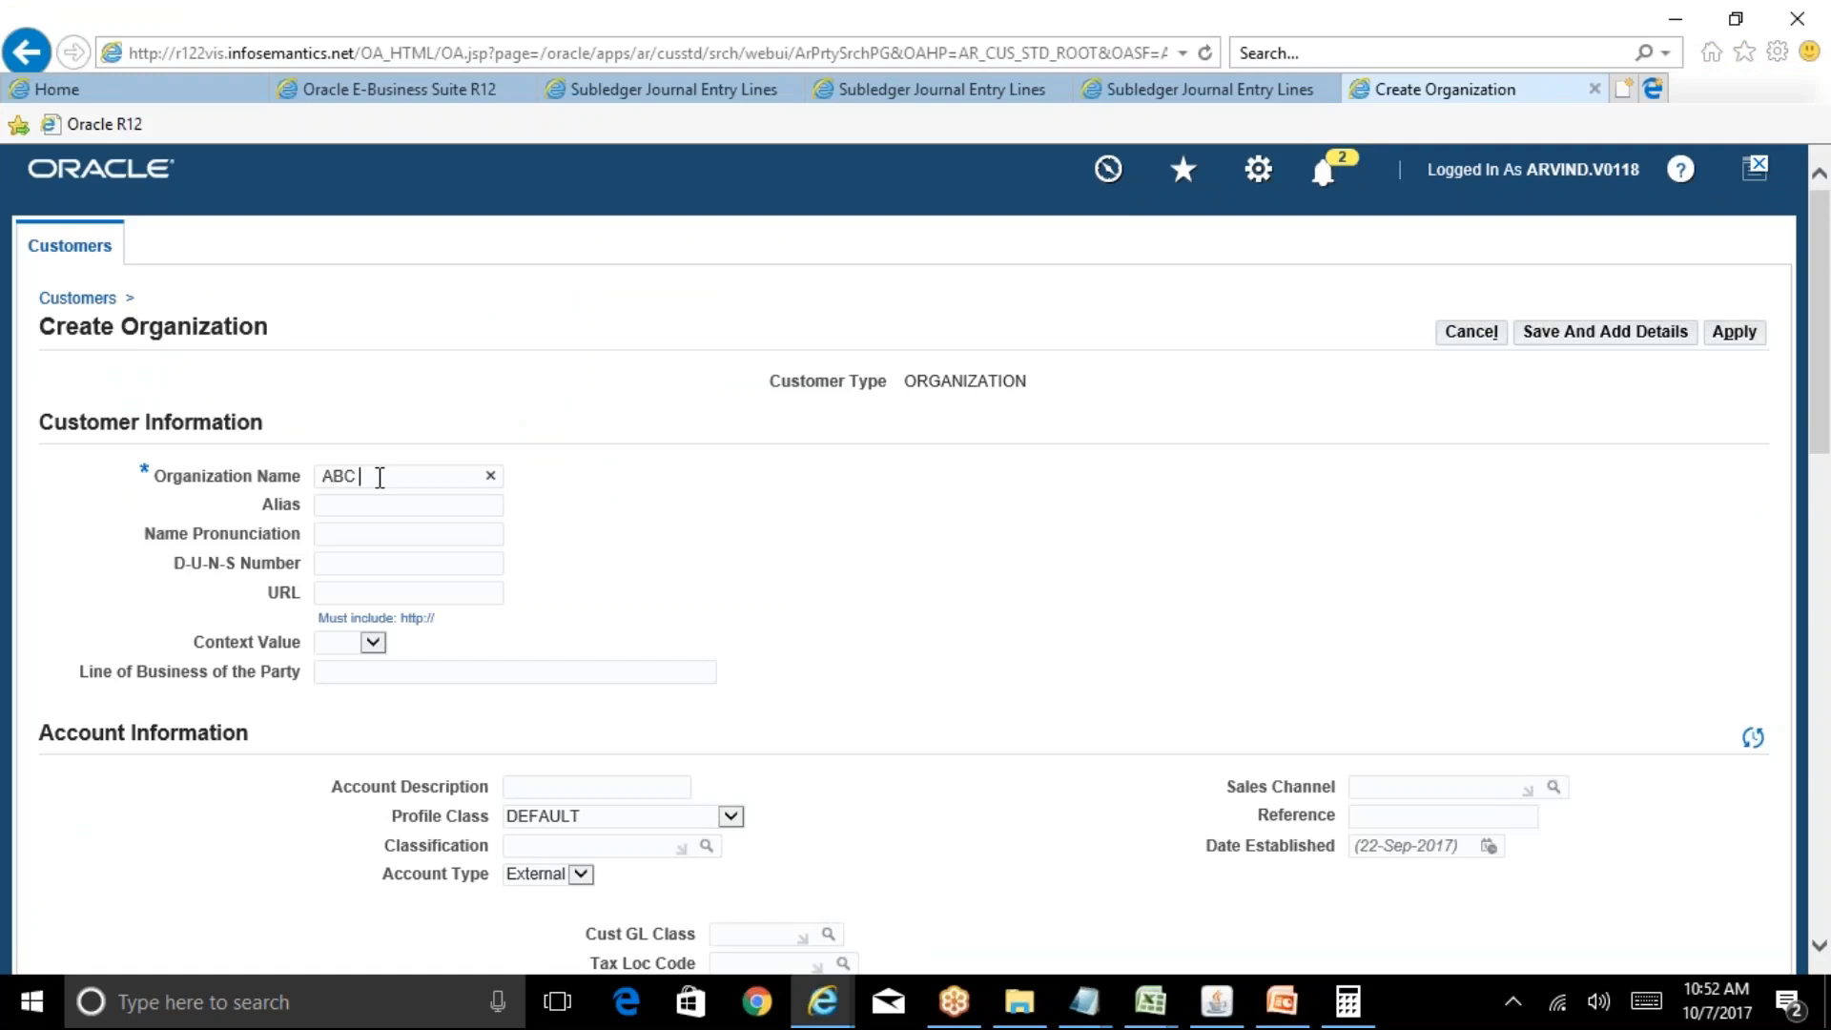
{"action": "type", "text": "Textiles"}
{"action": "left_click_drag", "start_coordinate": [1827, 418], "coordinate": [1828, 611]}
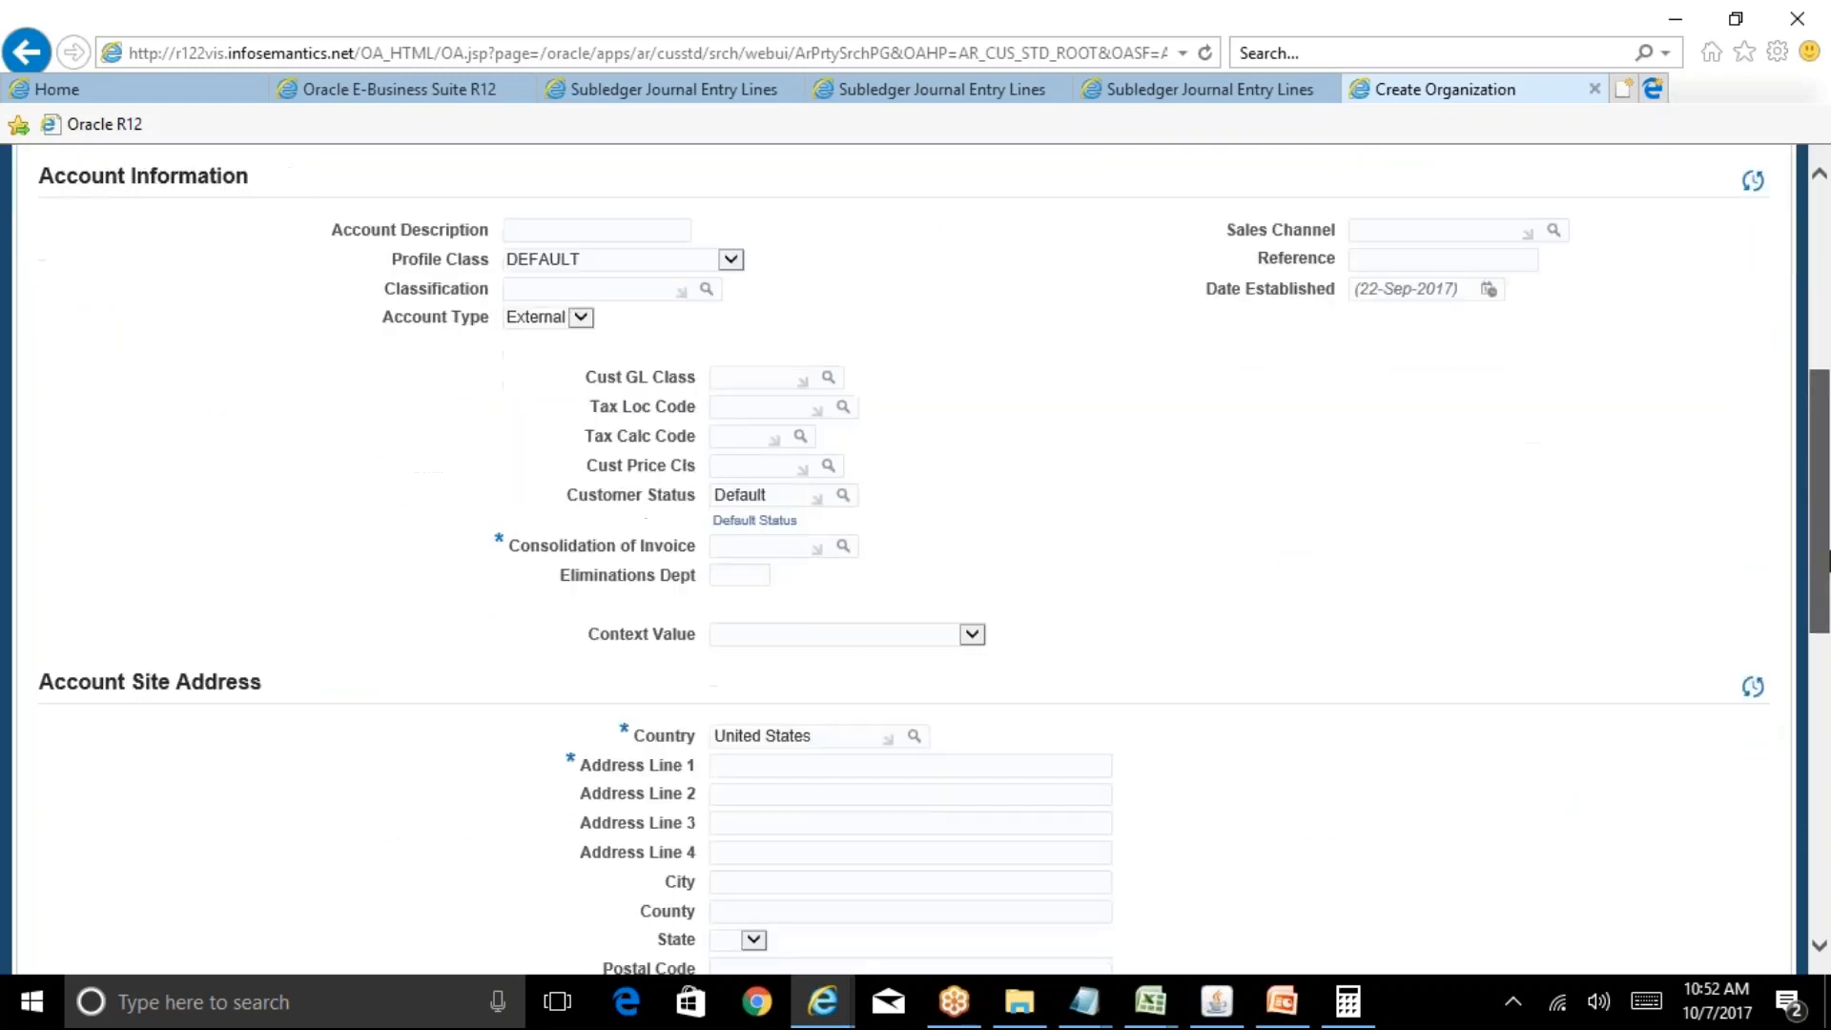
Set invoice consolidation to C (No) and change the country to India.
{"action": "left_click", "coordinate": [844, 548]}
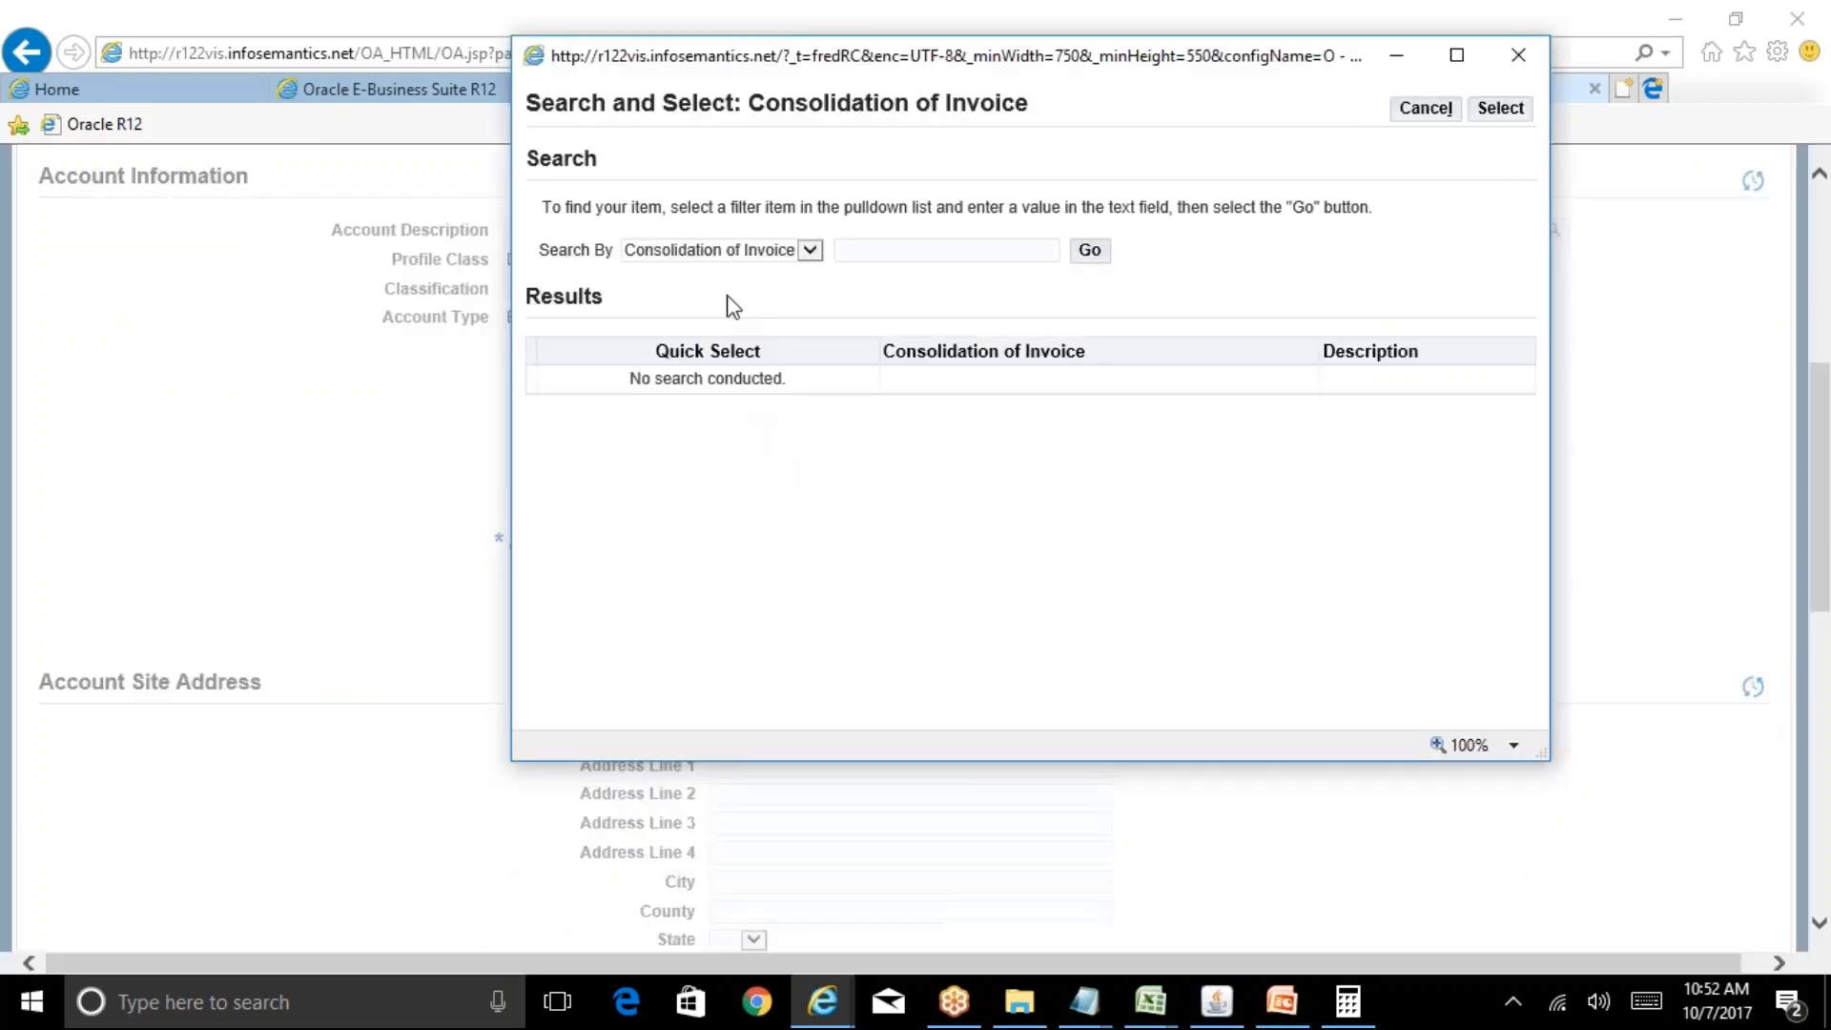
{"action": "left_click", "coordinate": [1091, 251]}
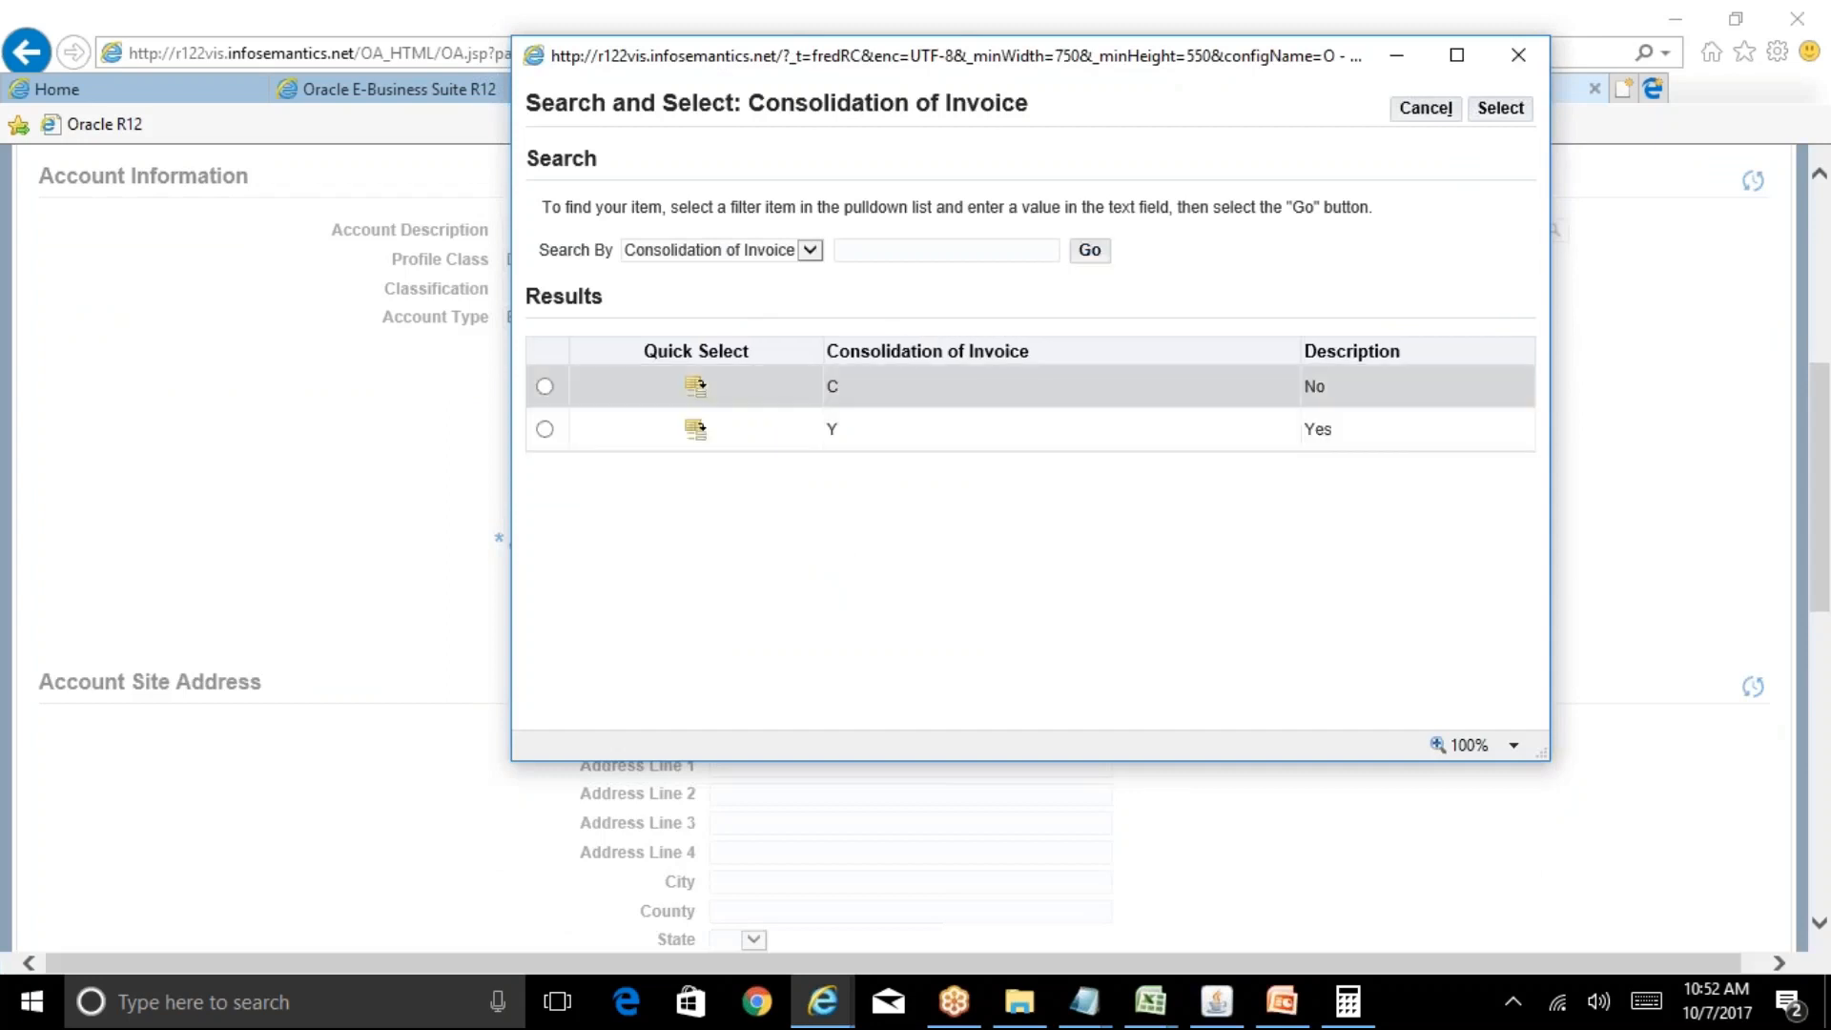
{"action": "left_click", "coordinate": [695, 386]}
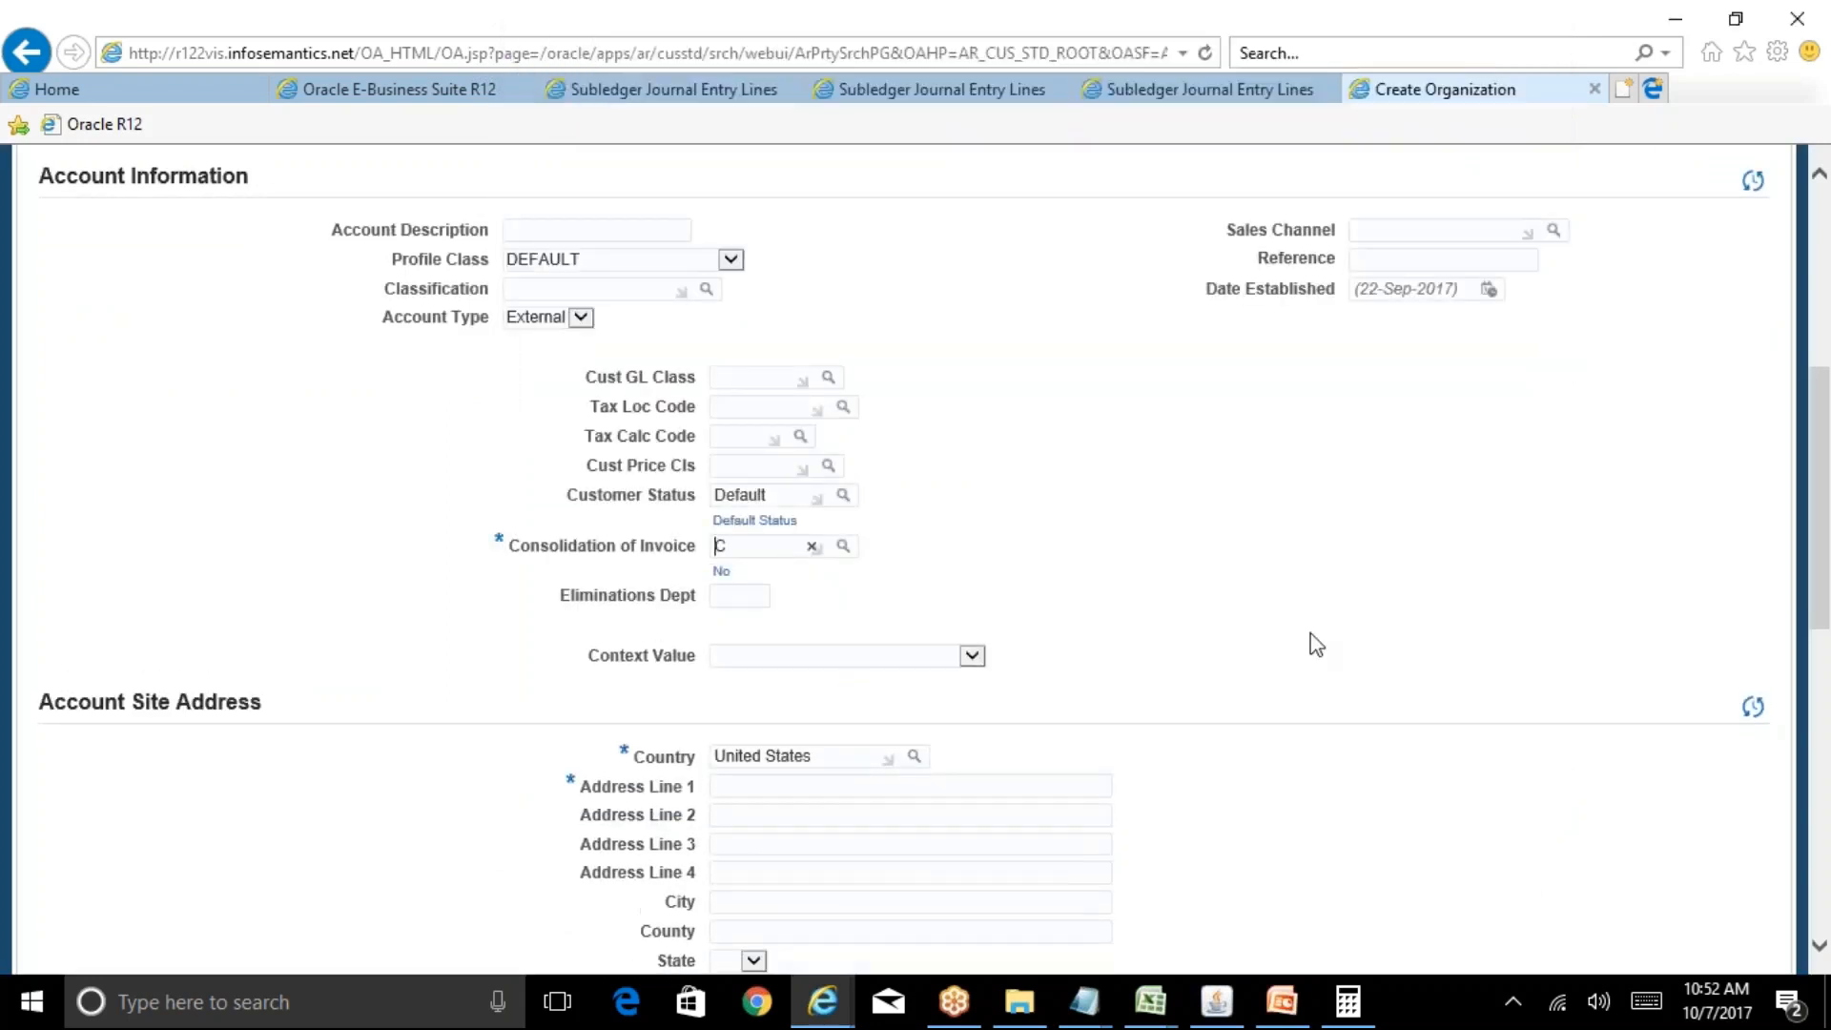
{"action": "left_click_drag", "start_coordinate": [1817, 439], "coordinate": [1827, 600]}
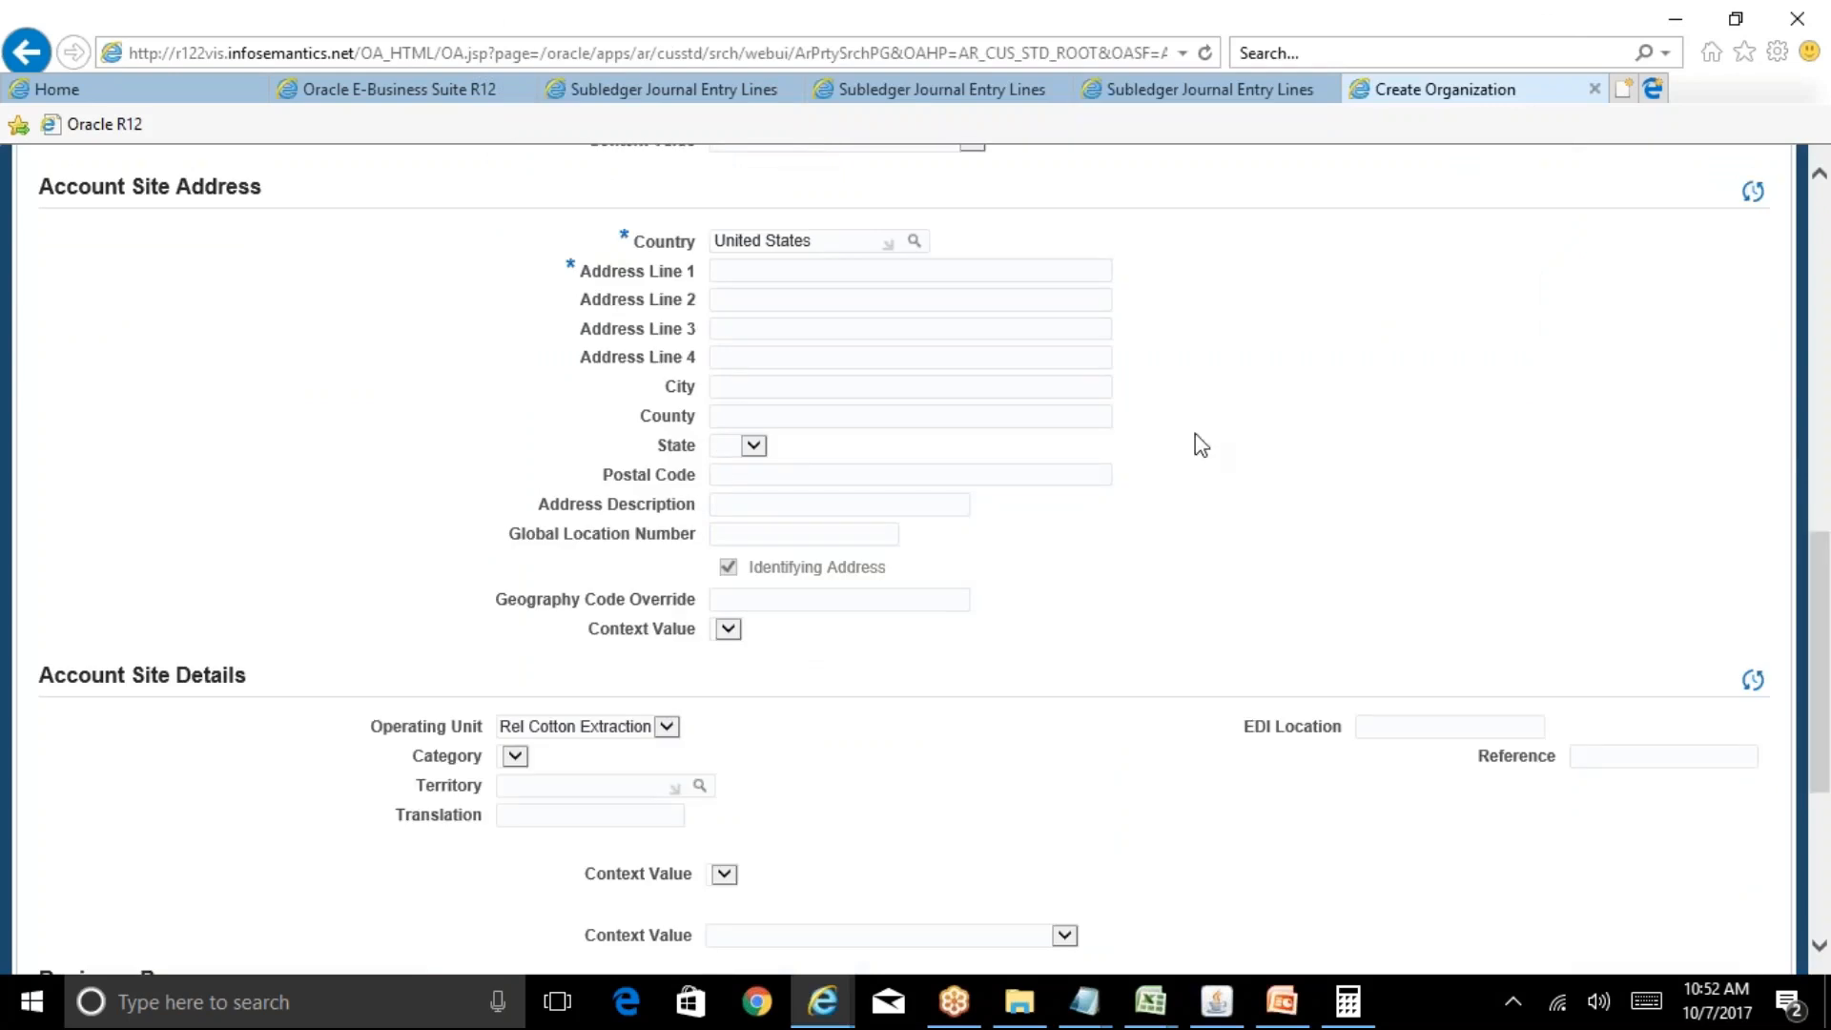
{"action": "triple_click", "coordinate": [848, 241]}
{"action": "key", "text": "BackSpace"}
{"action": "type", "text": "India"}
{"action": "key", "text": "Tab"}
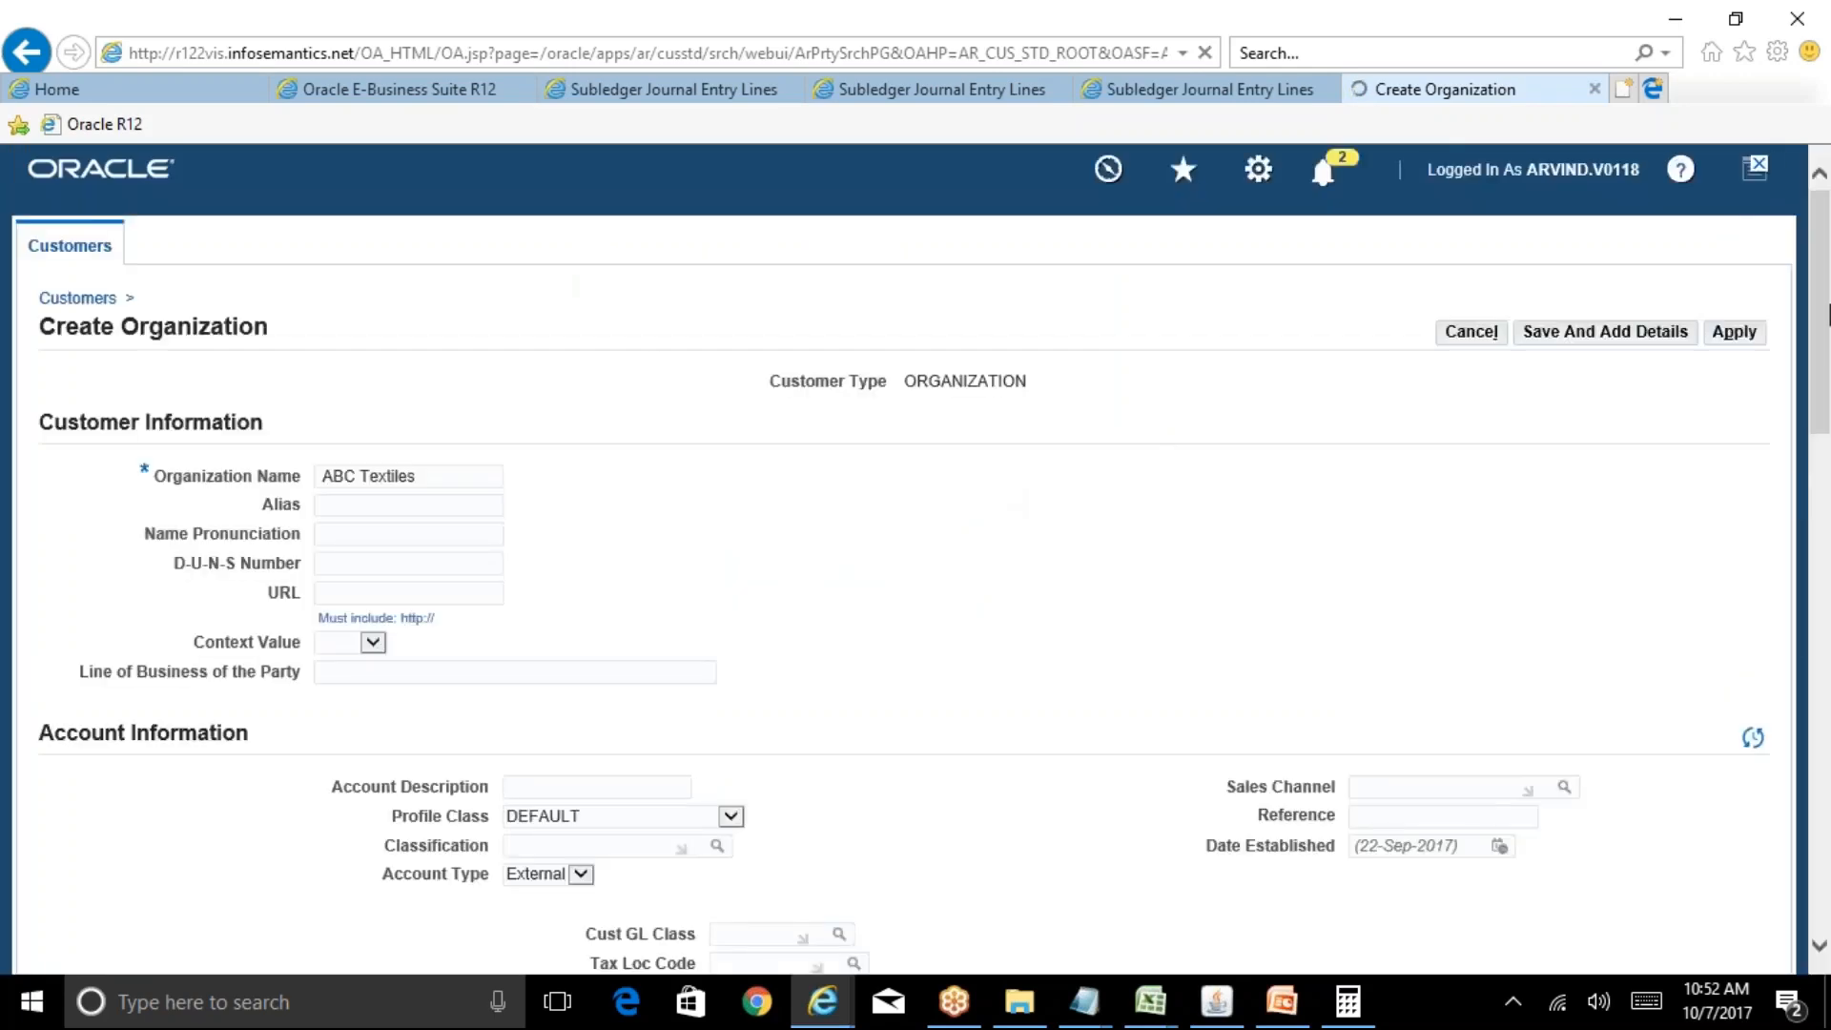
{"action": "left_click_drag", "start_coordinate": [1825, 335], "coordinate": [1828, 586]}
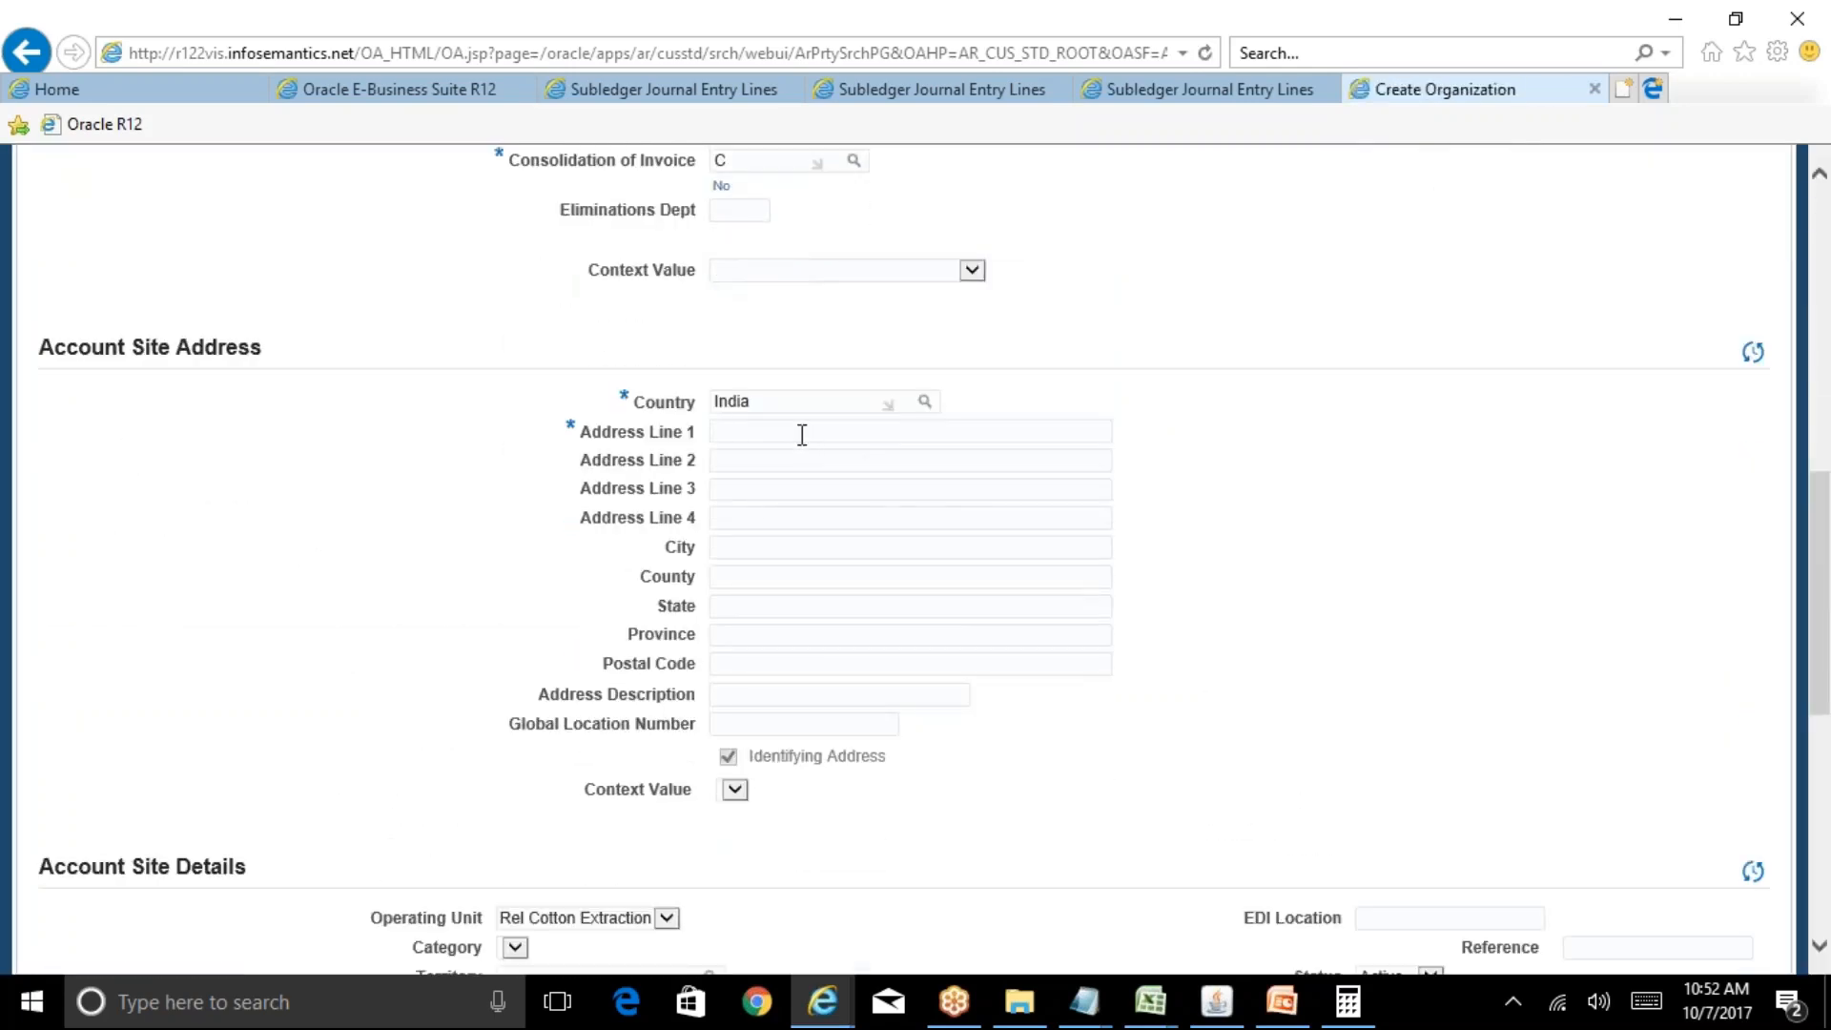
{"action": "left_click", "coordinate": [766, 458]}
{"action": "left_click", "coordinate": [795, 547]}
{"action": "type", "text": "Ahemdabad"}
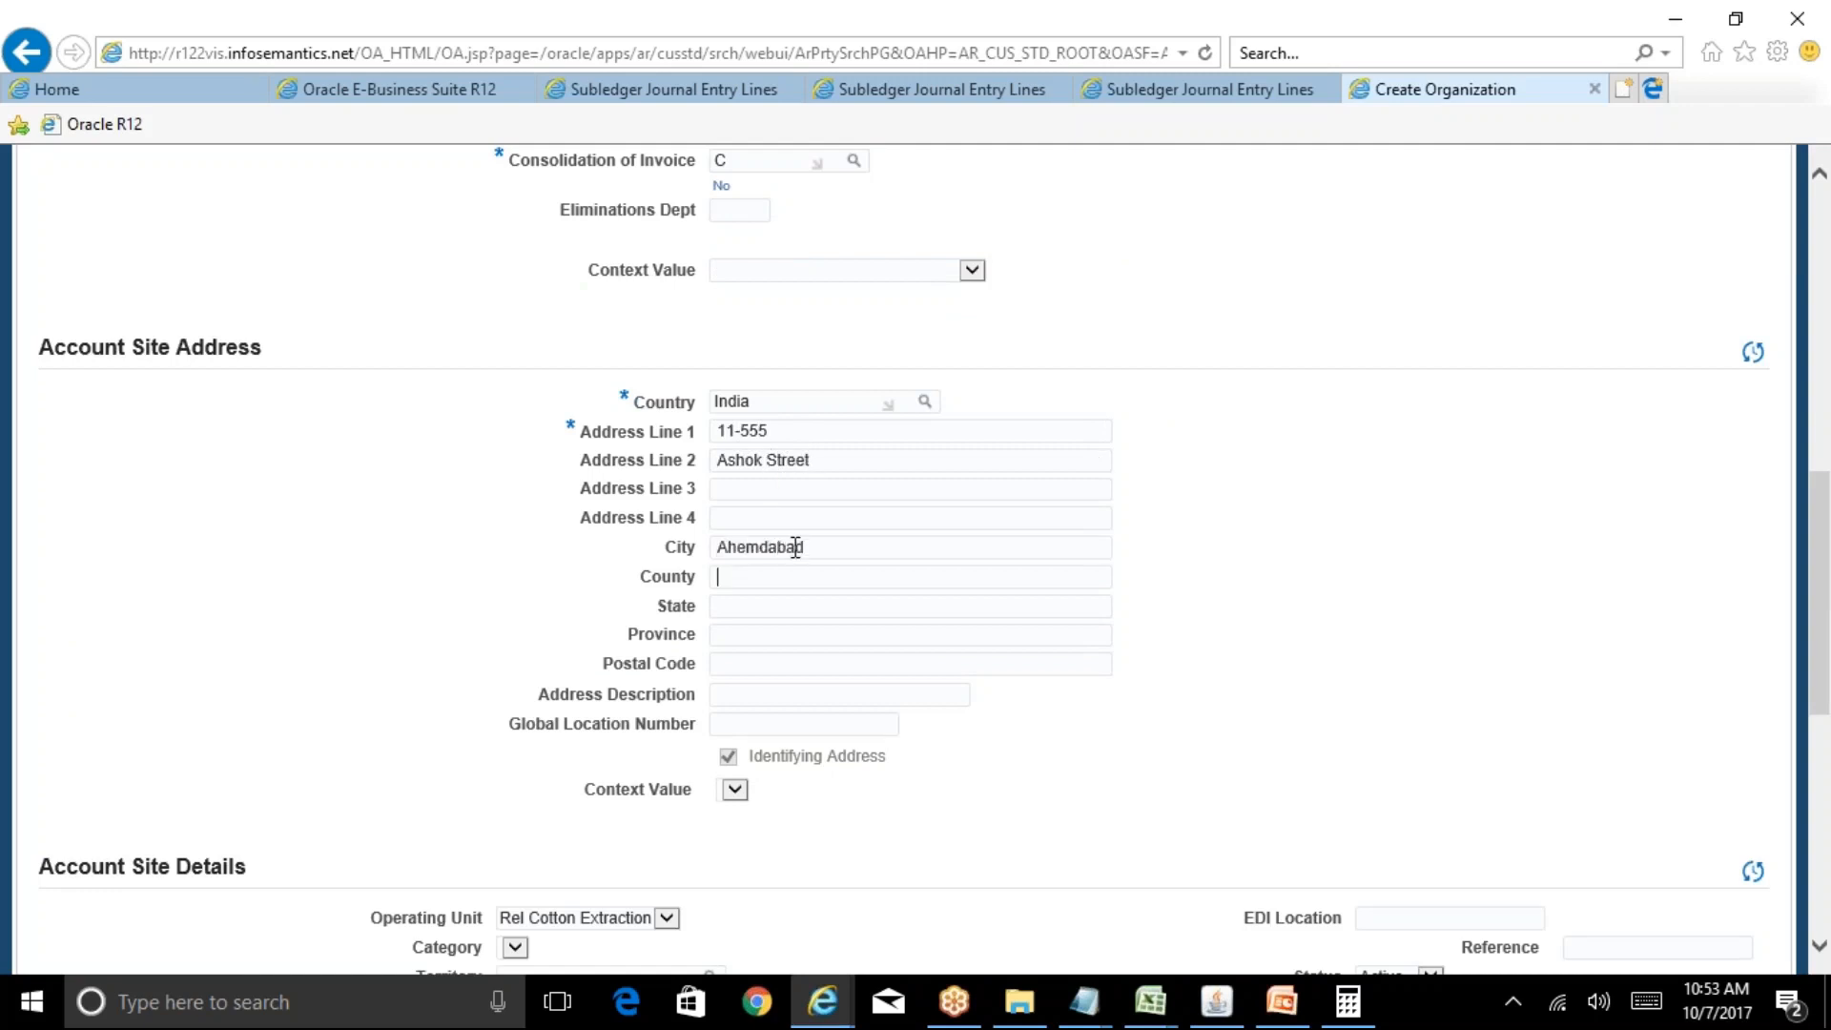
{"action": "type", "text": "Gujarat"}
{"action": "key", "text": "Tab"}
{"action": "key", "text": "Tab"}
{"action": "type", "text": "100546"}
Make Bill To the primary purpose and save ABC Textiles as account 78093.
{"action": "left_click_drag", "start_coordinate": [1828, 508], "coordinate": [1828, 733]}
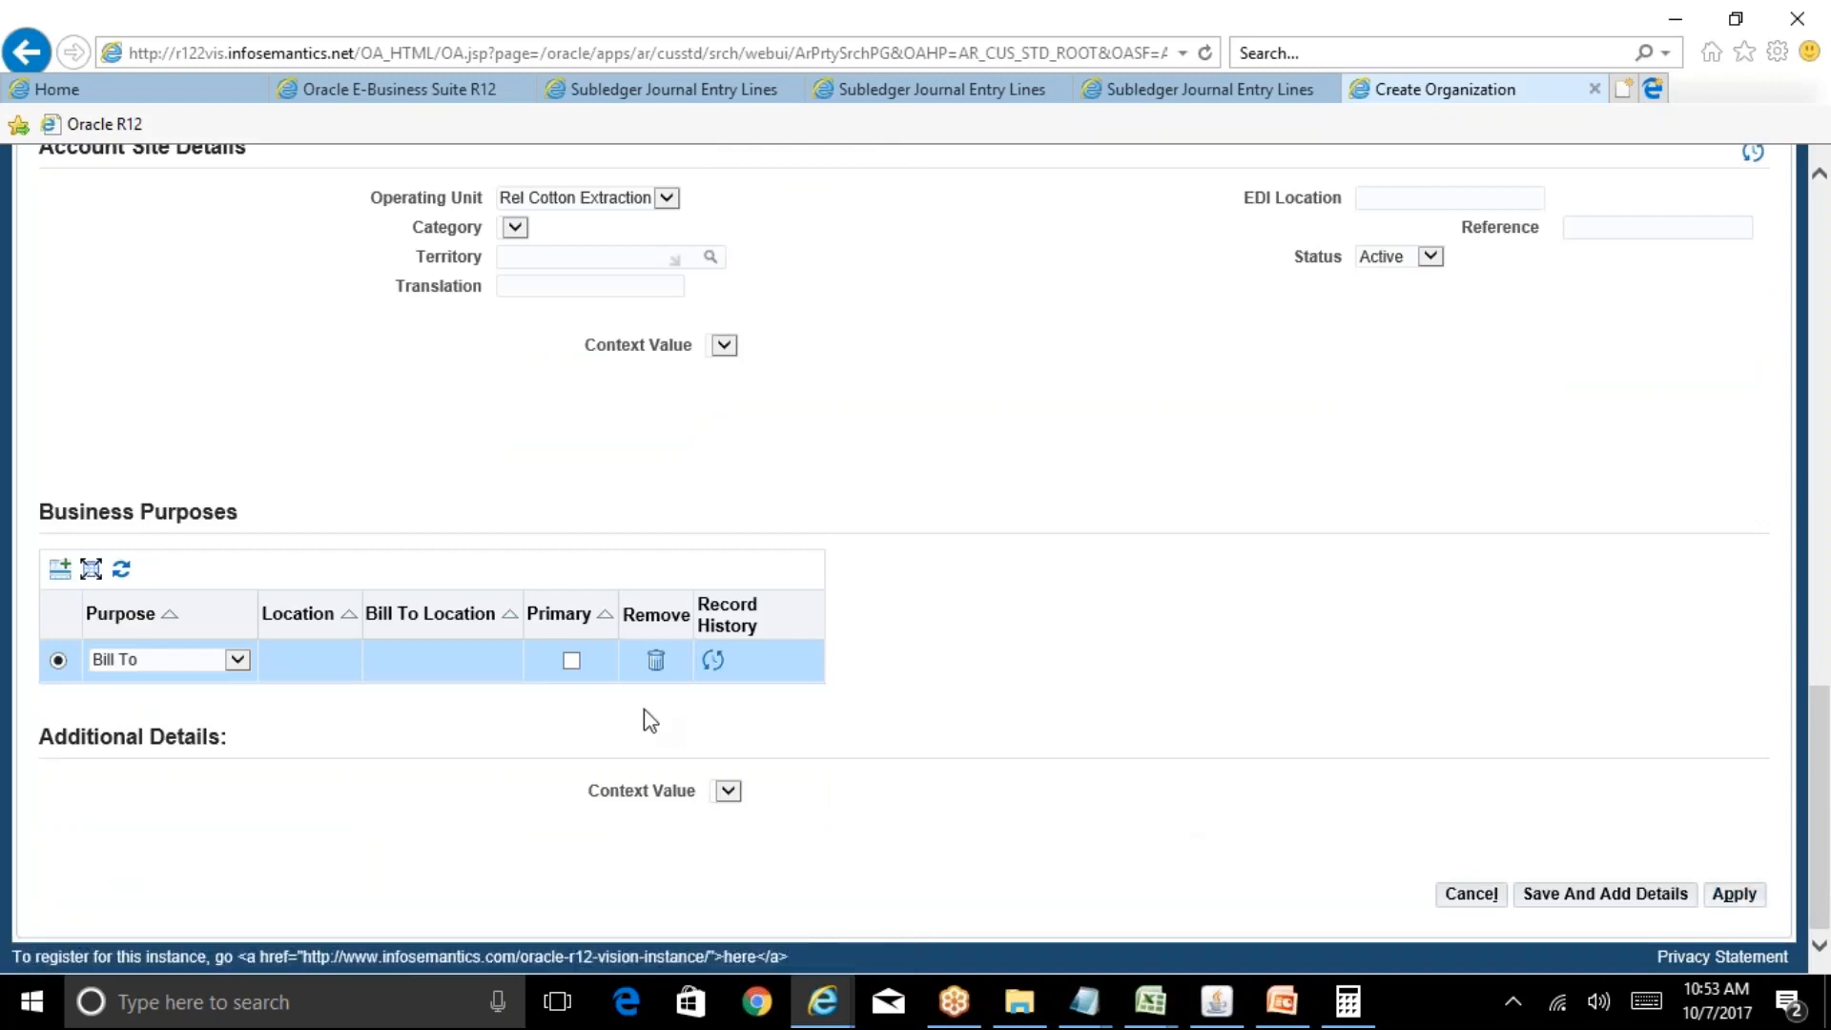
{"action": "left_click", "coordinate": [572, 659]}
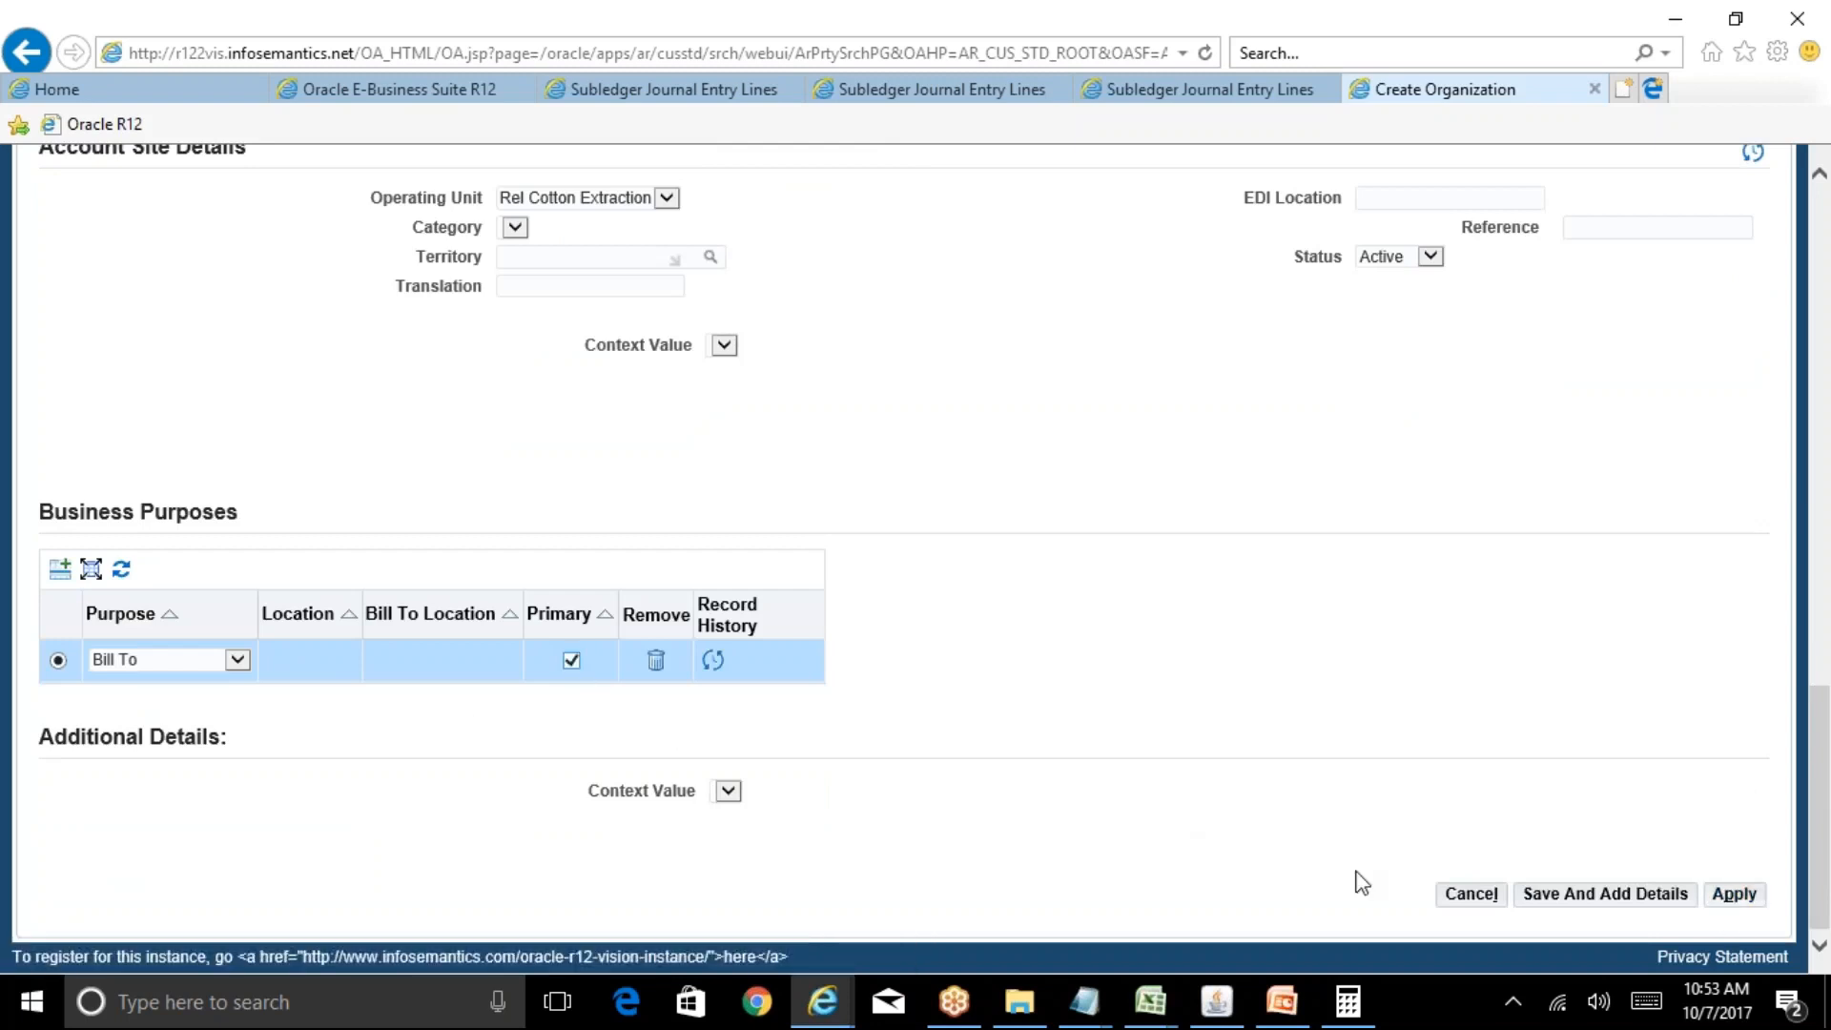
{"action": "left_click", "coordinate": [1734, 894]}
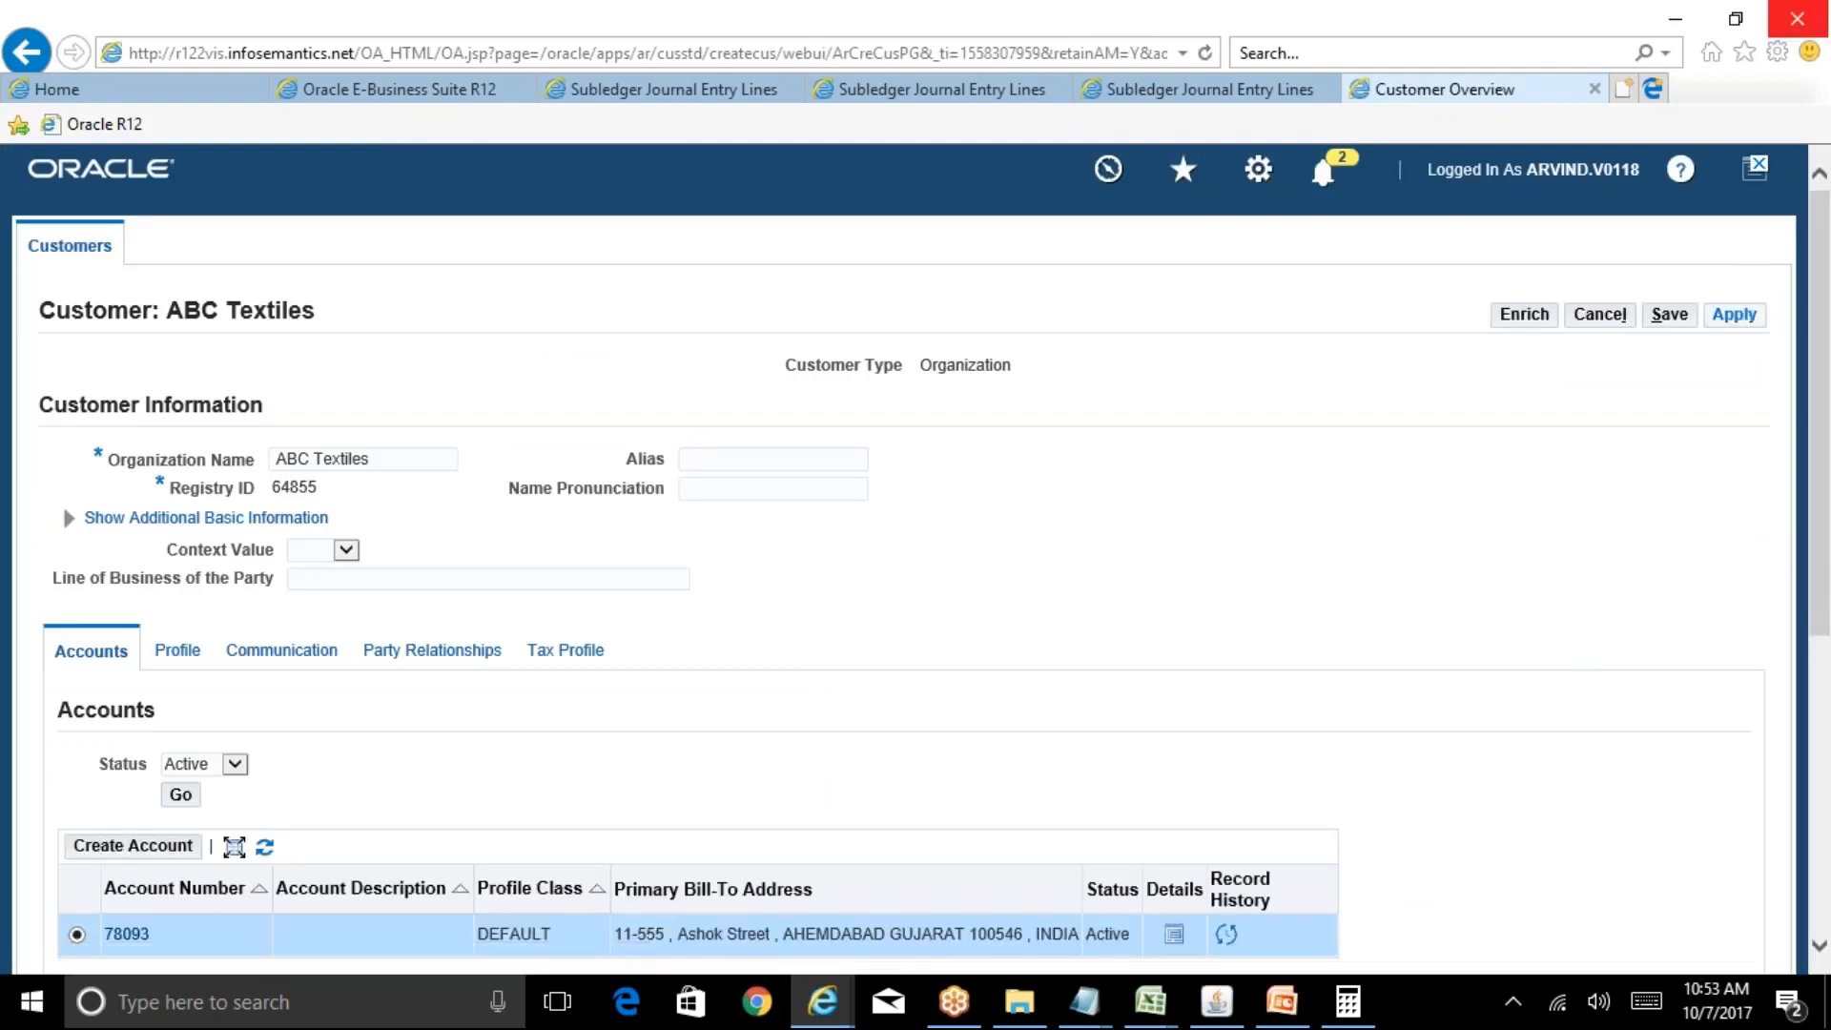
{"action": "left_click", "coordinate": [1718, 324]}
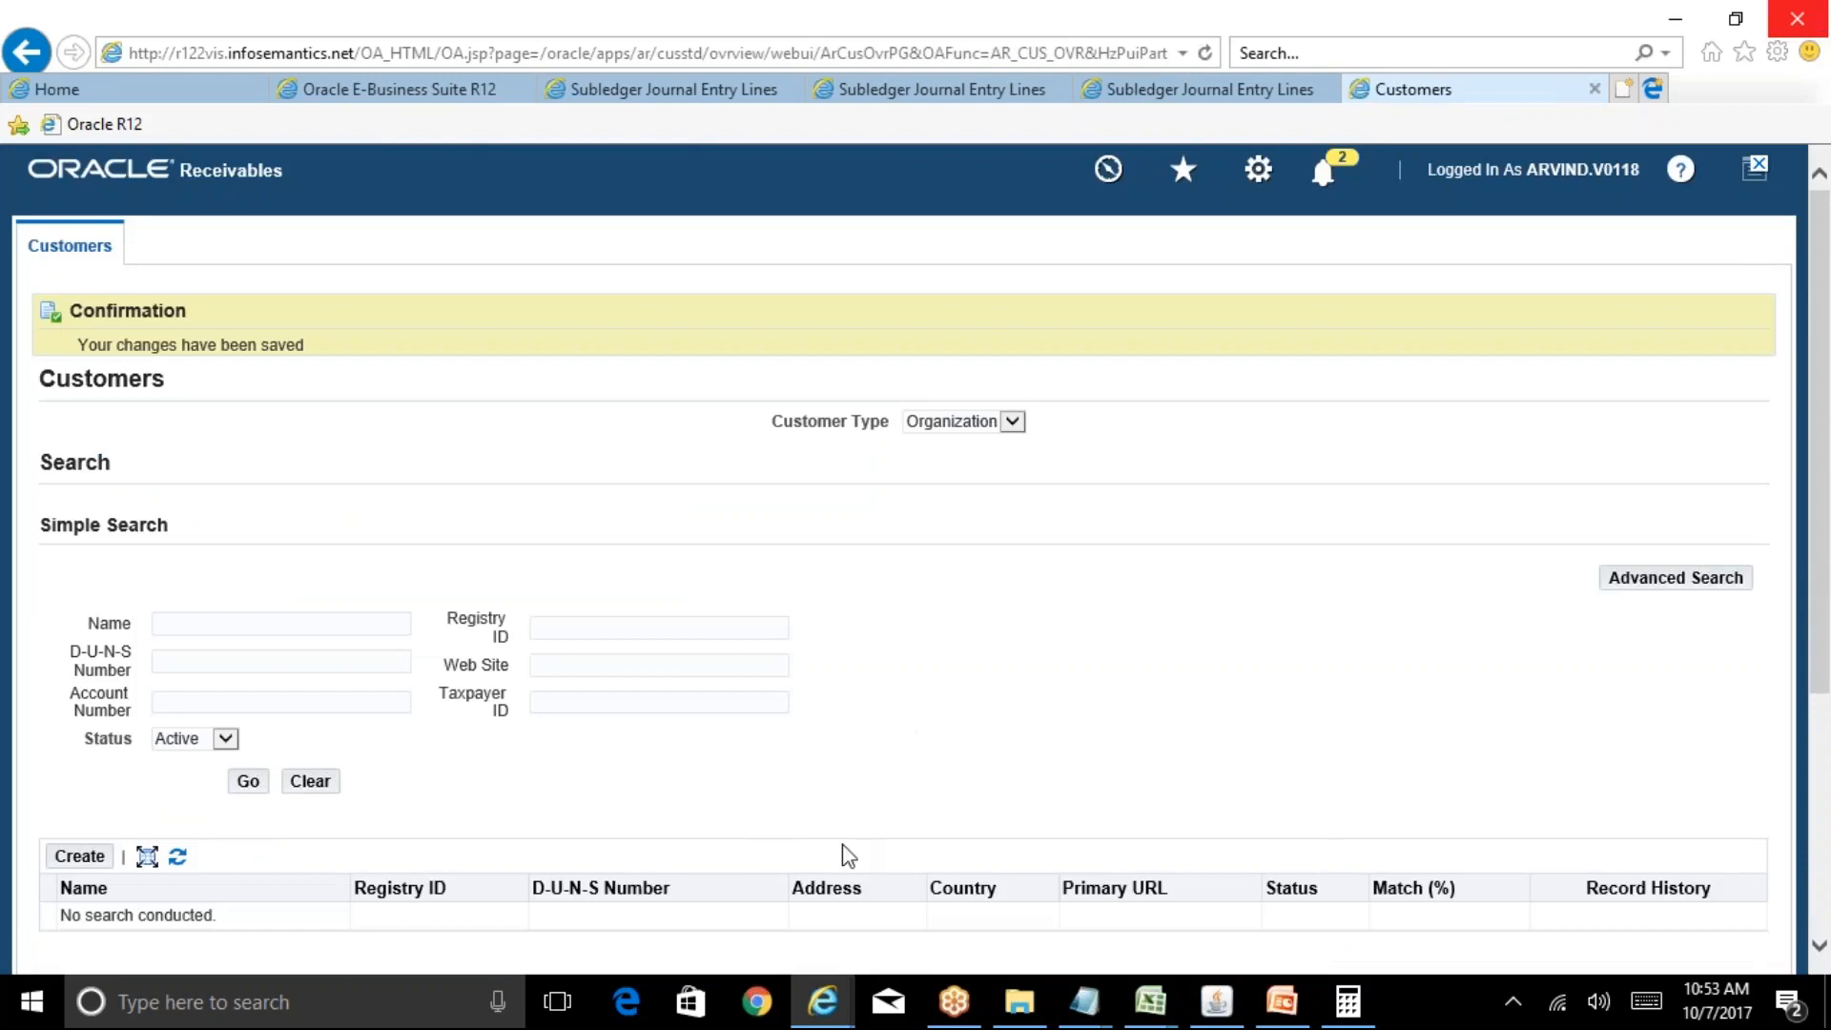
Open the Customers Merge form and set Raymonds Suitings (75094) as the source customer.
{"action": "left_click", "coordinate": [1217, 1001]}
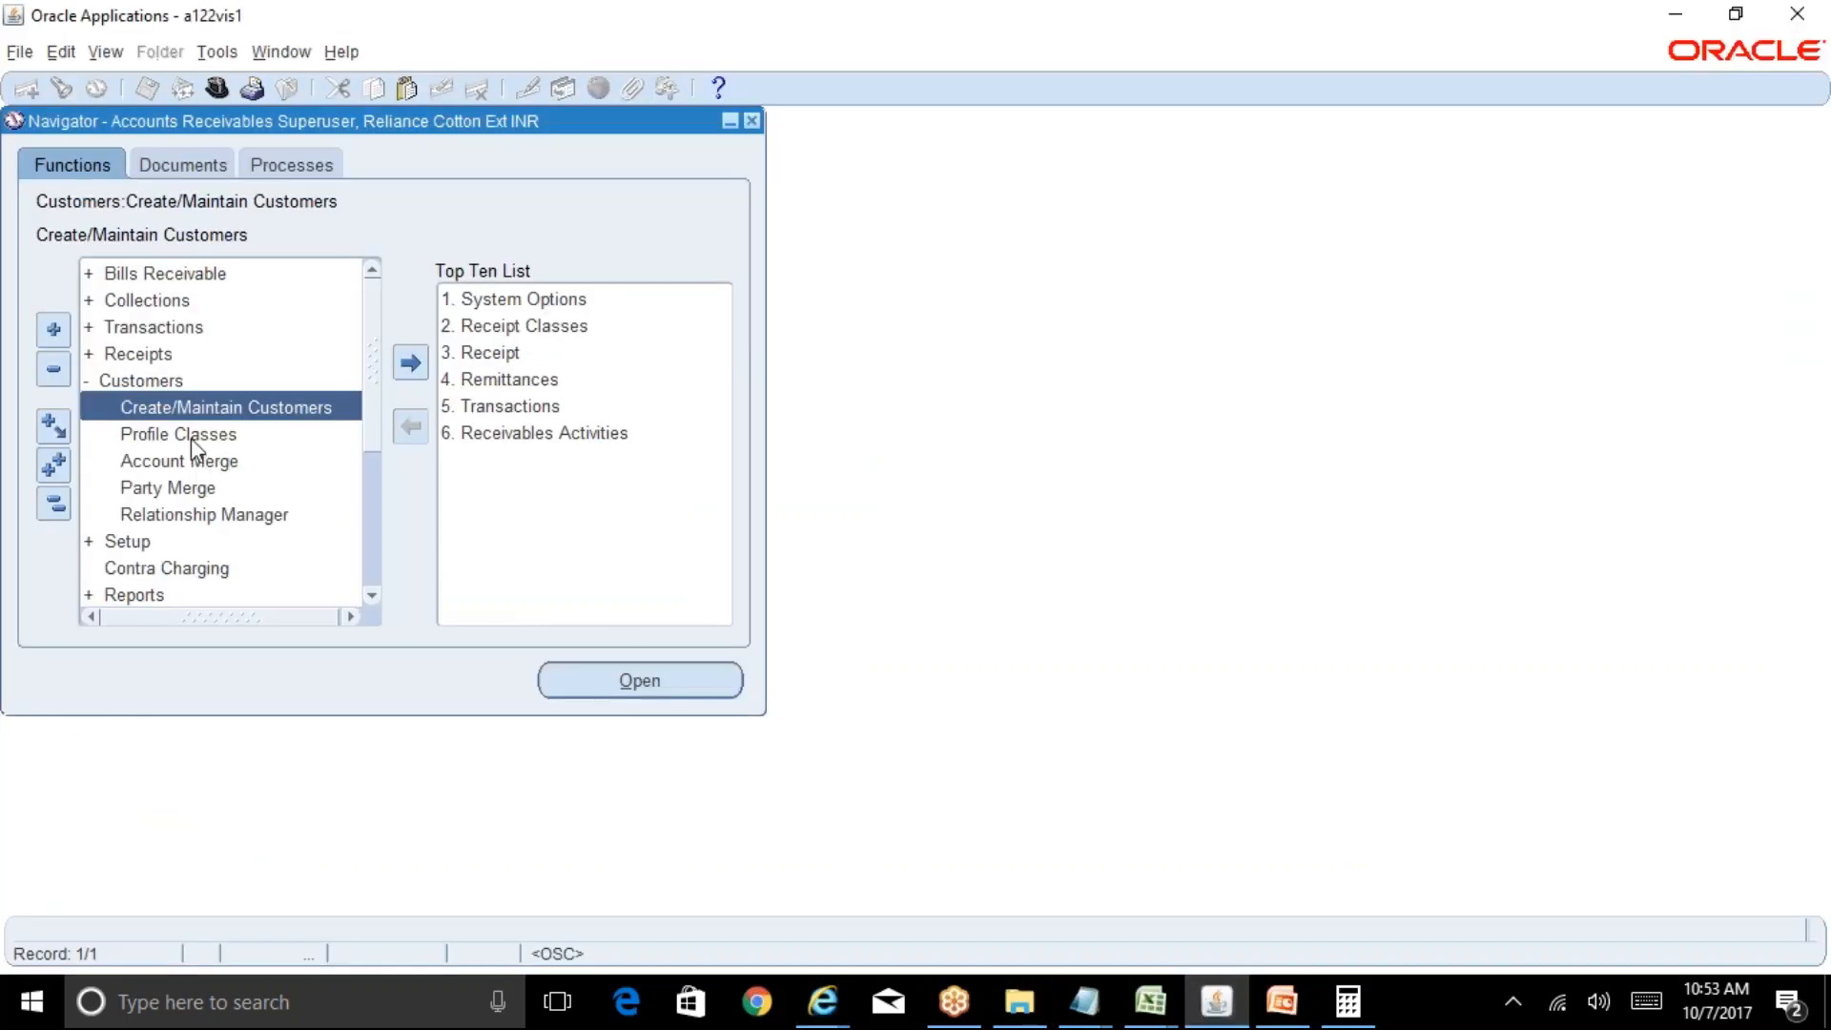
{"action": "double_click", "coordinate": [211, 462]}
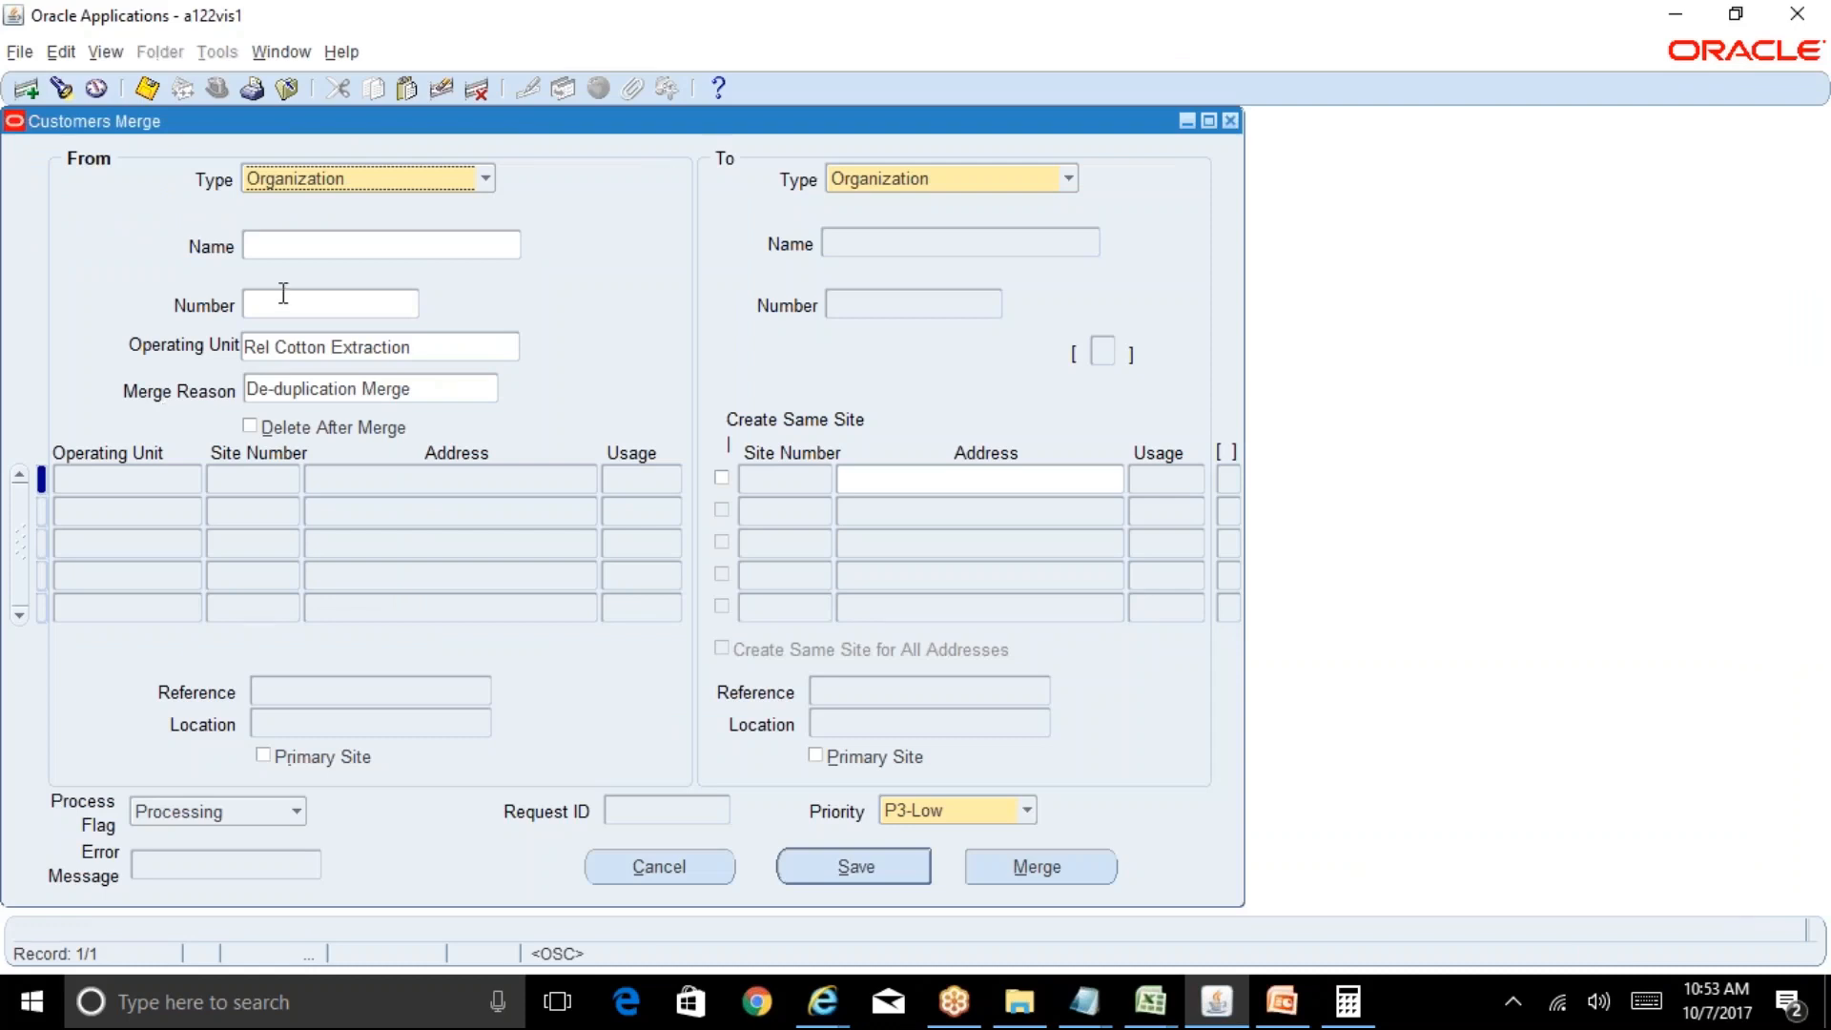
{"action": "key", "text": "Tab"}
{"action": "type", "text": "raym"}
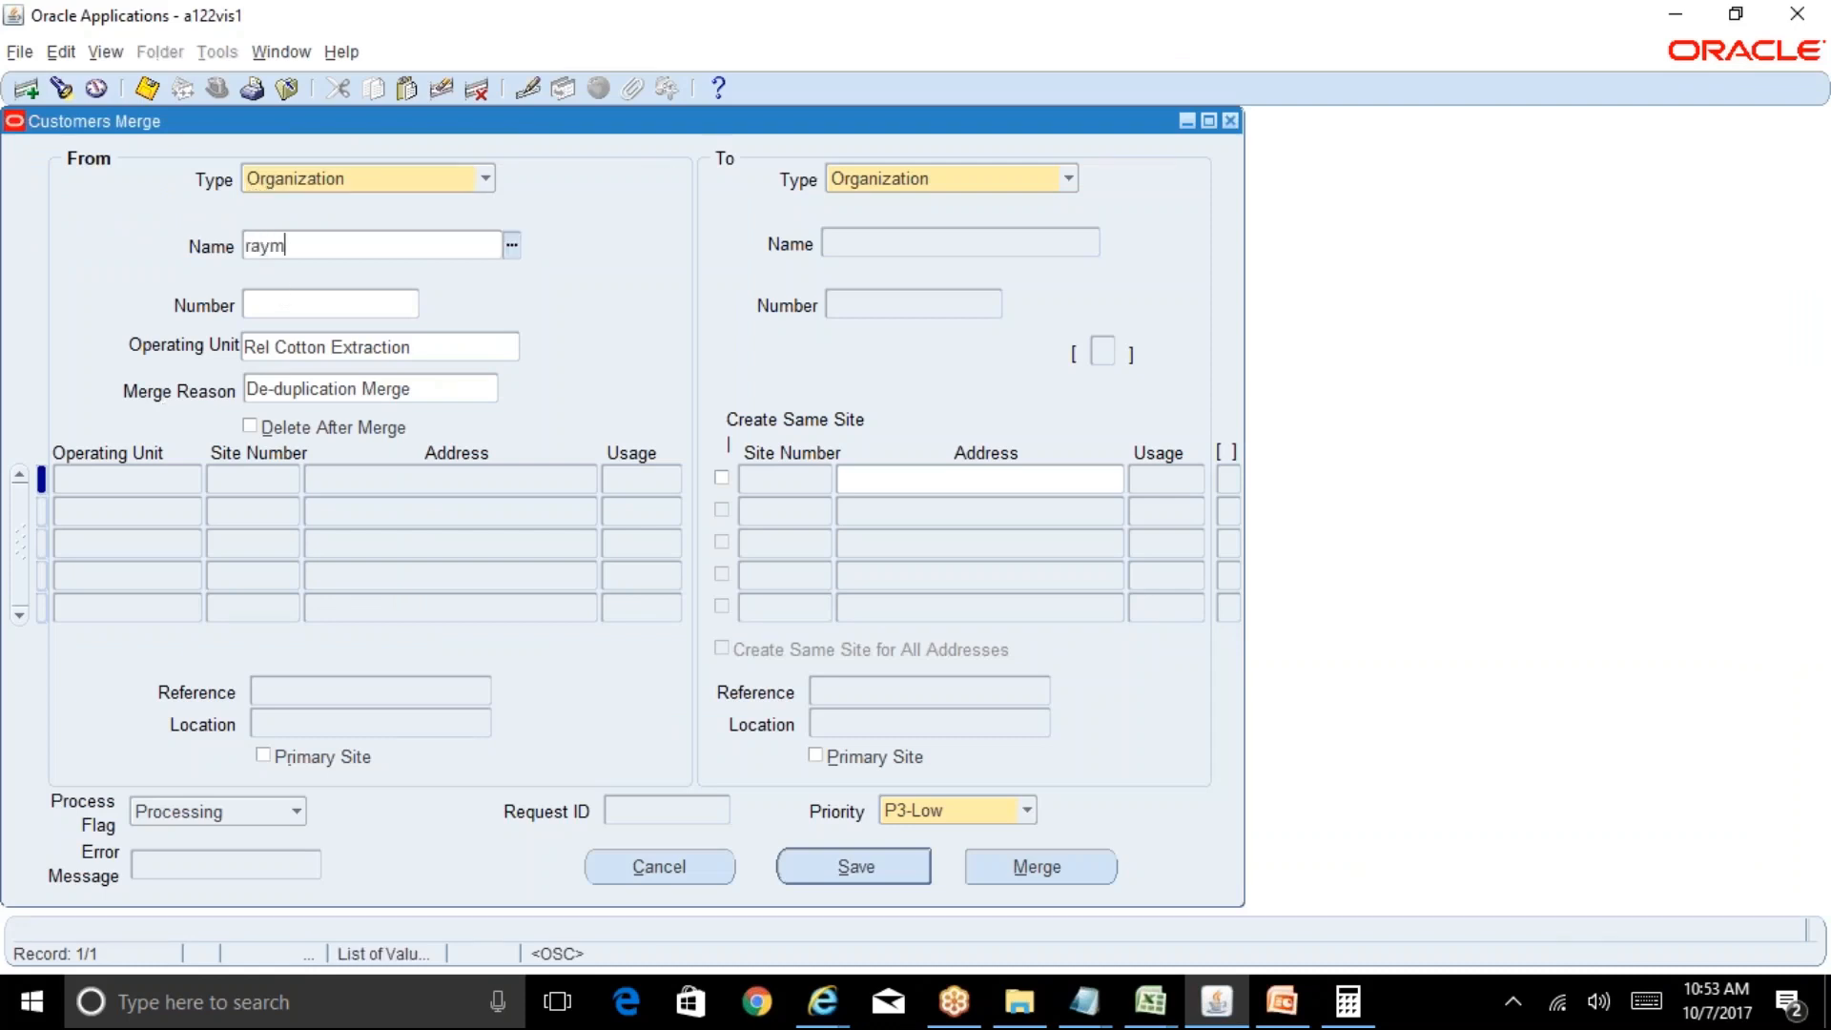
{"action": "type", "text": "ond"}
{"action": "key", "text": "Tab"}
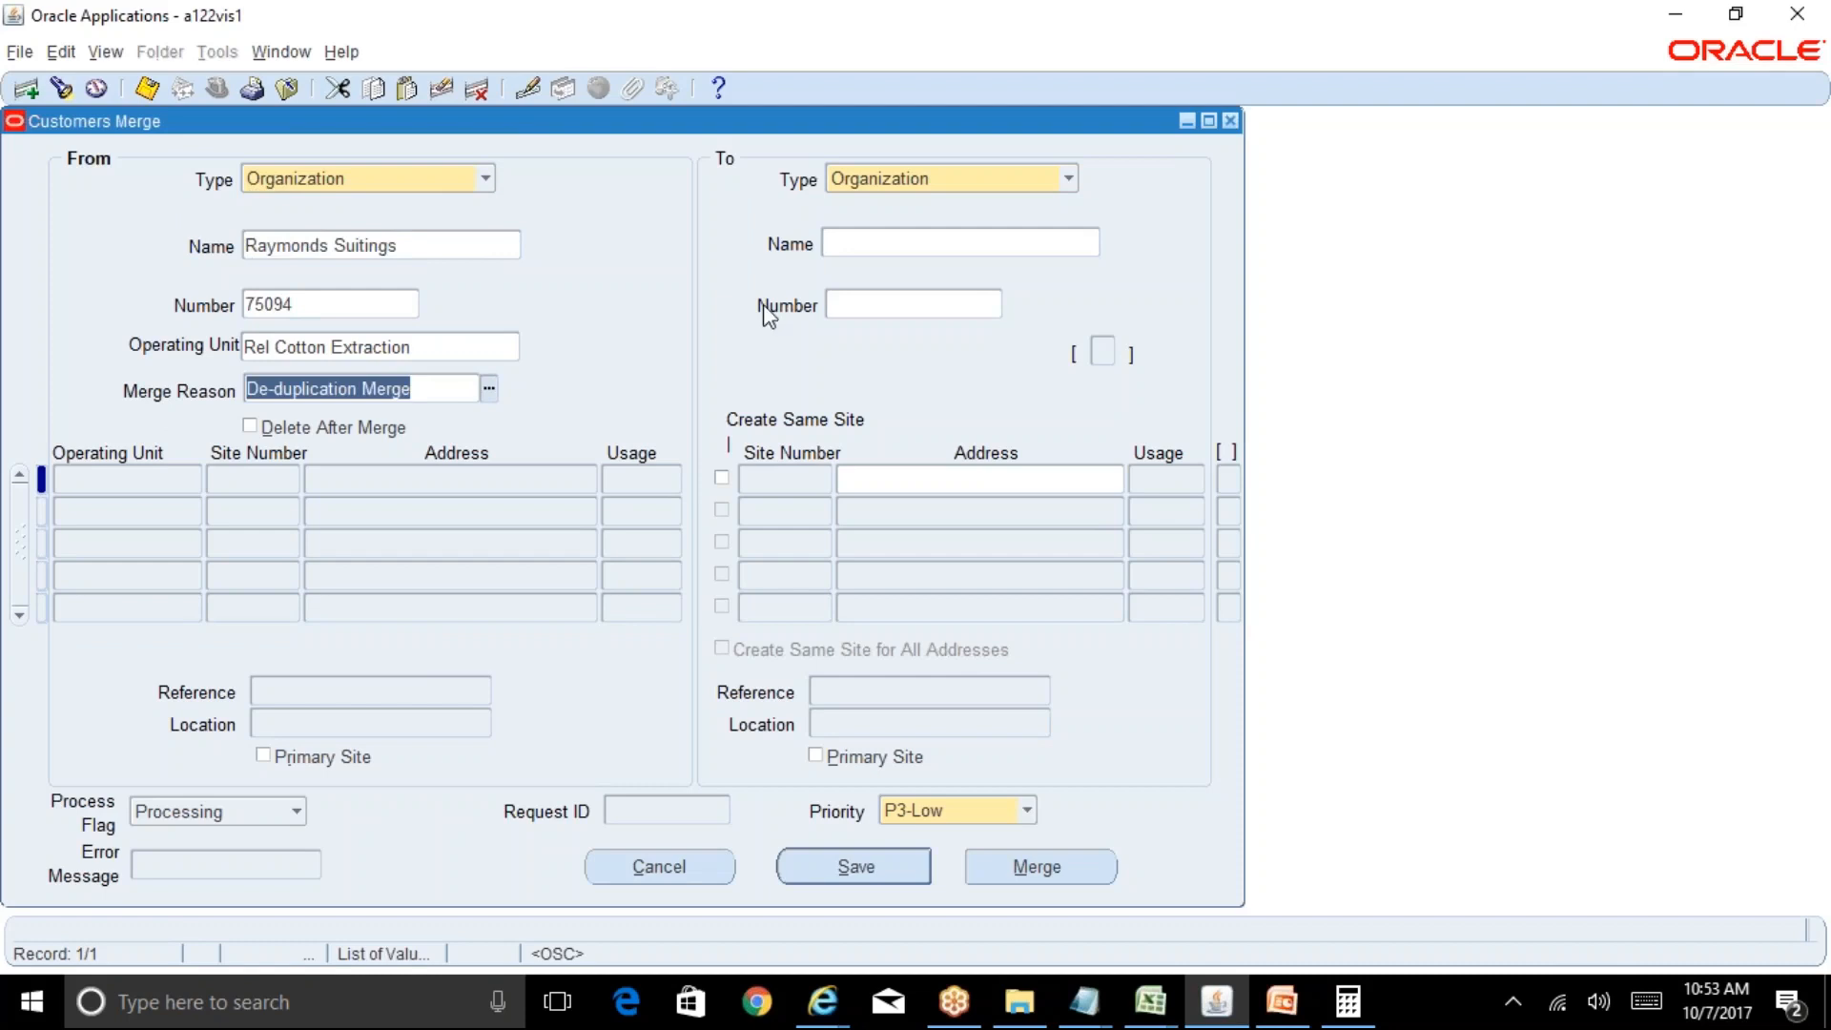
Select ABC Textiles (78093) as the merge target customer.
{"action": "left_click", "coordinate": [878, 246]}
{"action": "type", "text": "a"}
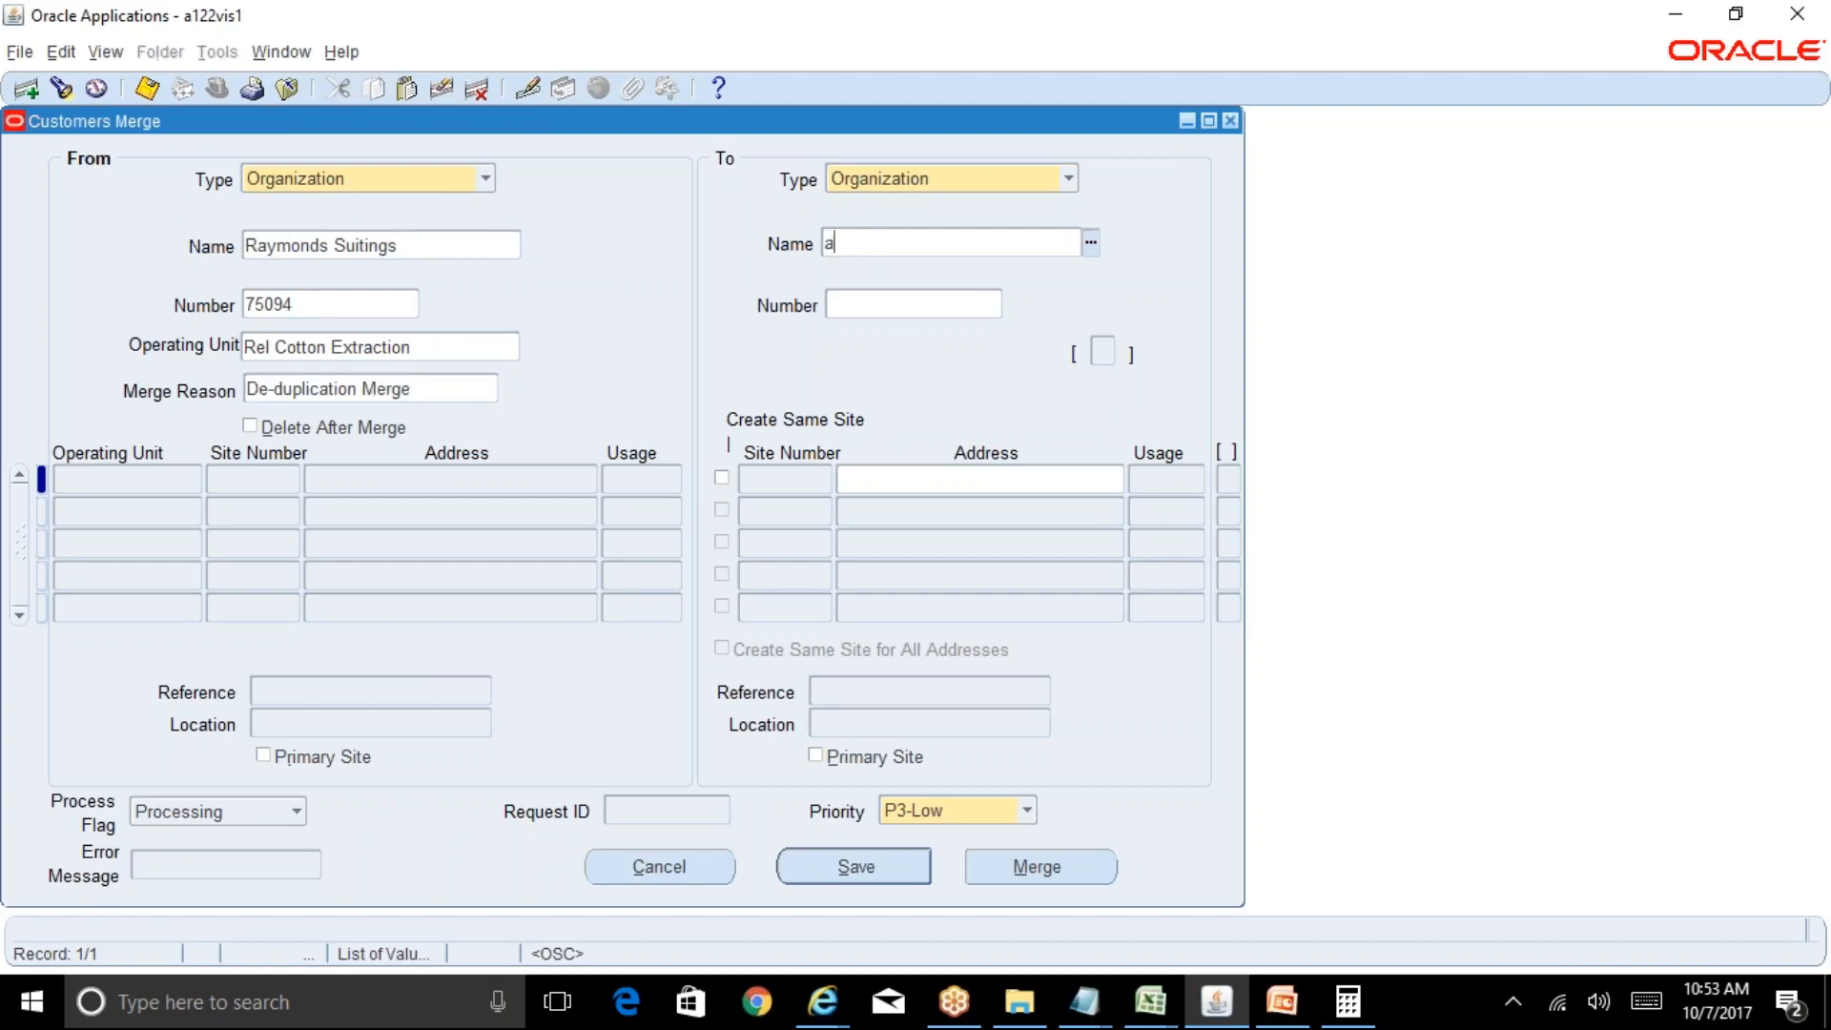
{"action": "type", "text": "bc a"}
{"action": "key", "text": "BackSpace"}
{"action": "type", "text": "tes"}
{"action": "type", "text": "text"}
{"action": "key", "text": "Tab"}
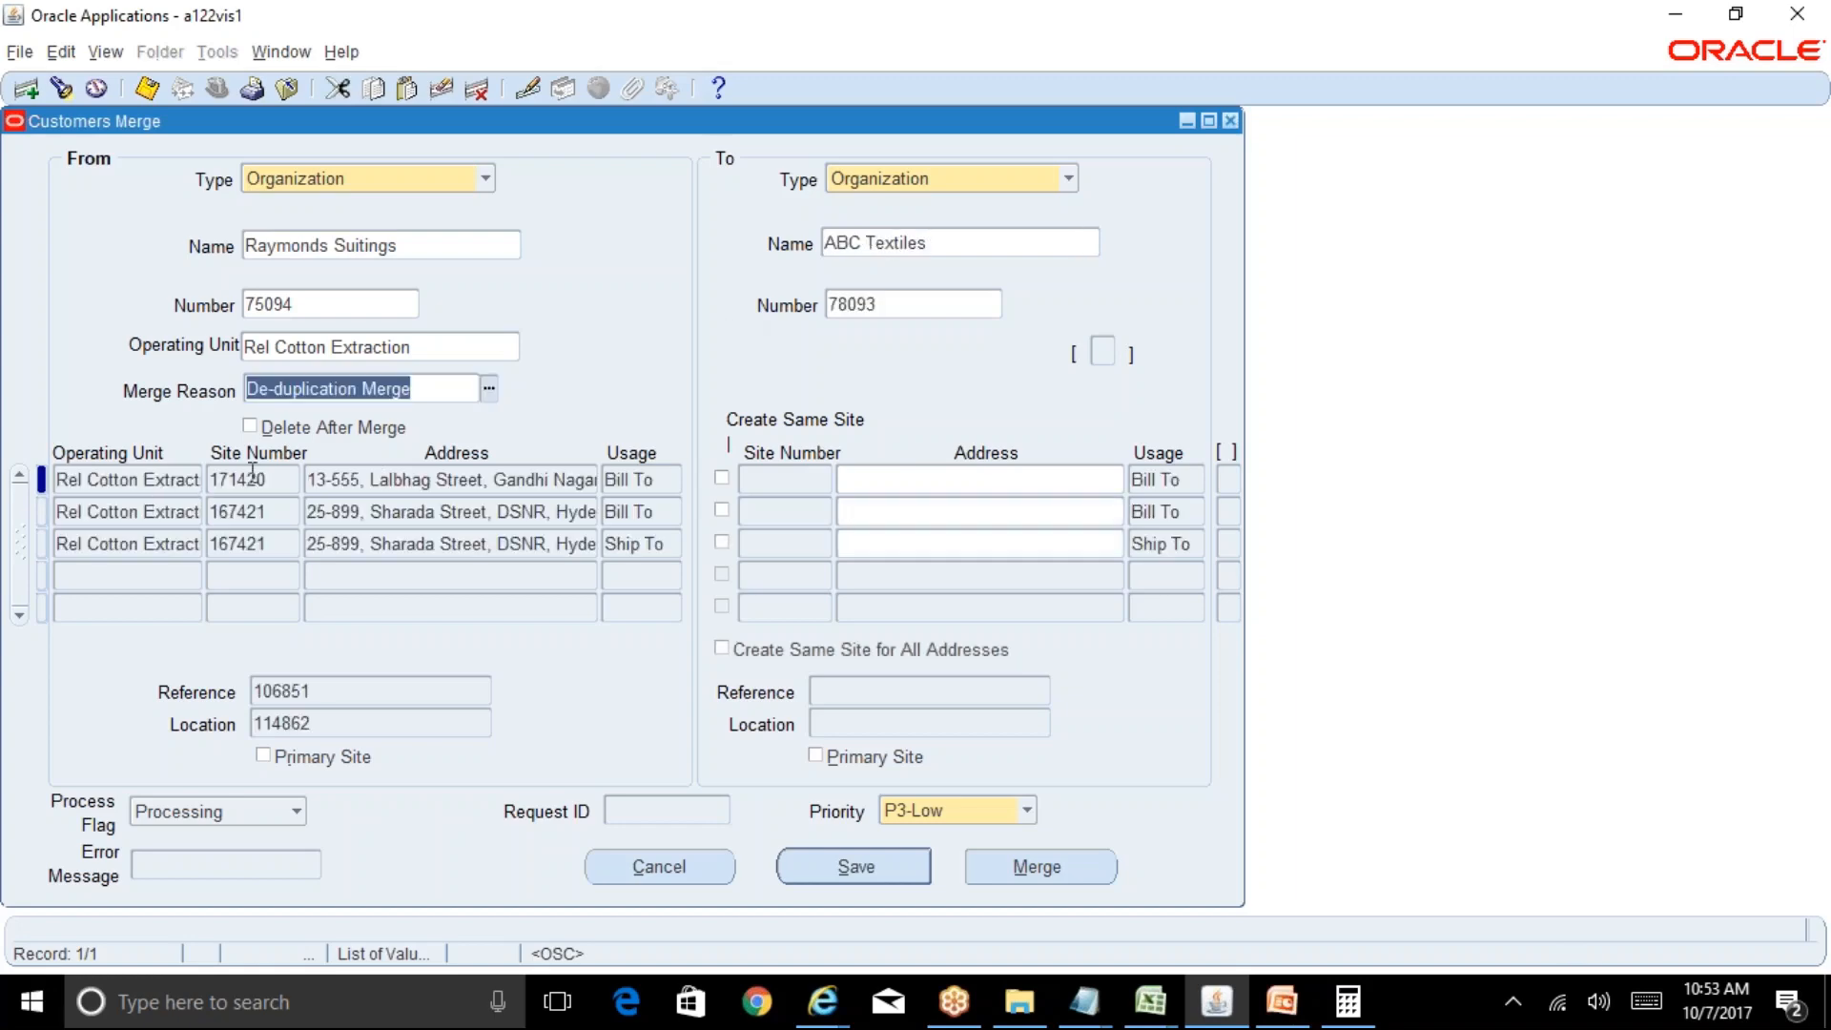
Tick Delete After Merge and Create Same Site for both Bill To sites and the Ship To site, then Merge.
{"action": "left_click", "coordinate": [250, 427]}
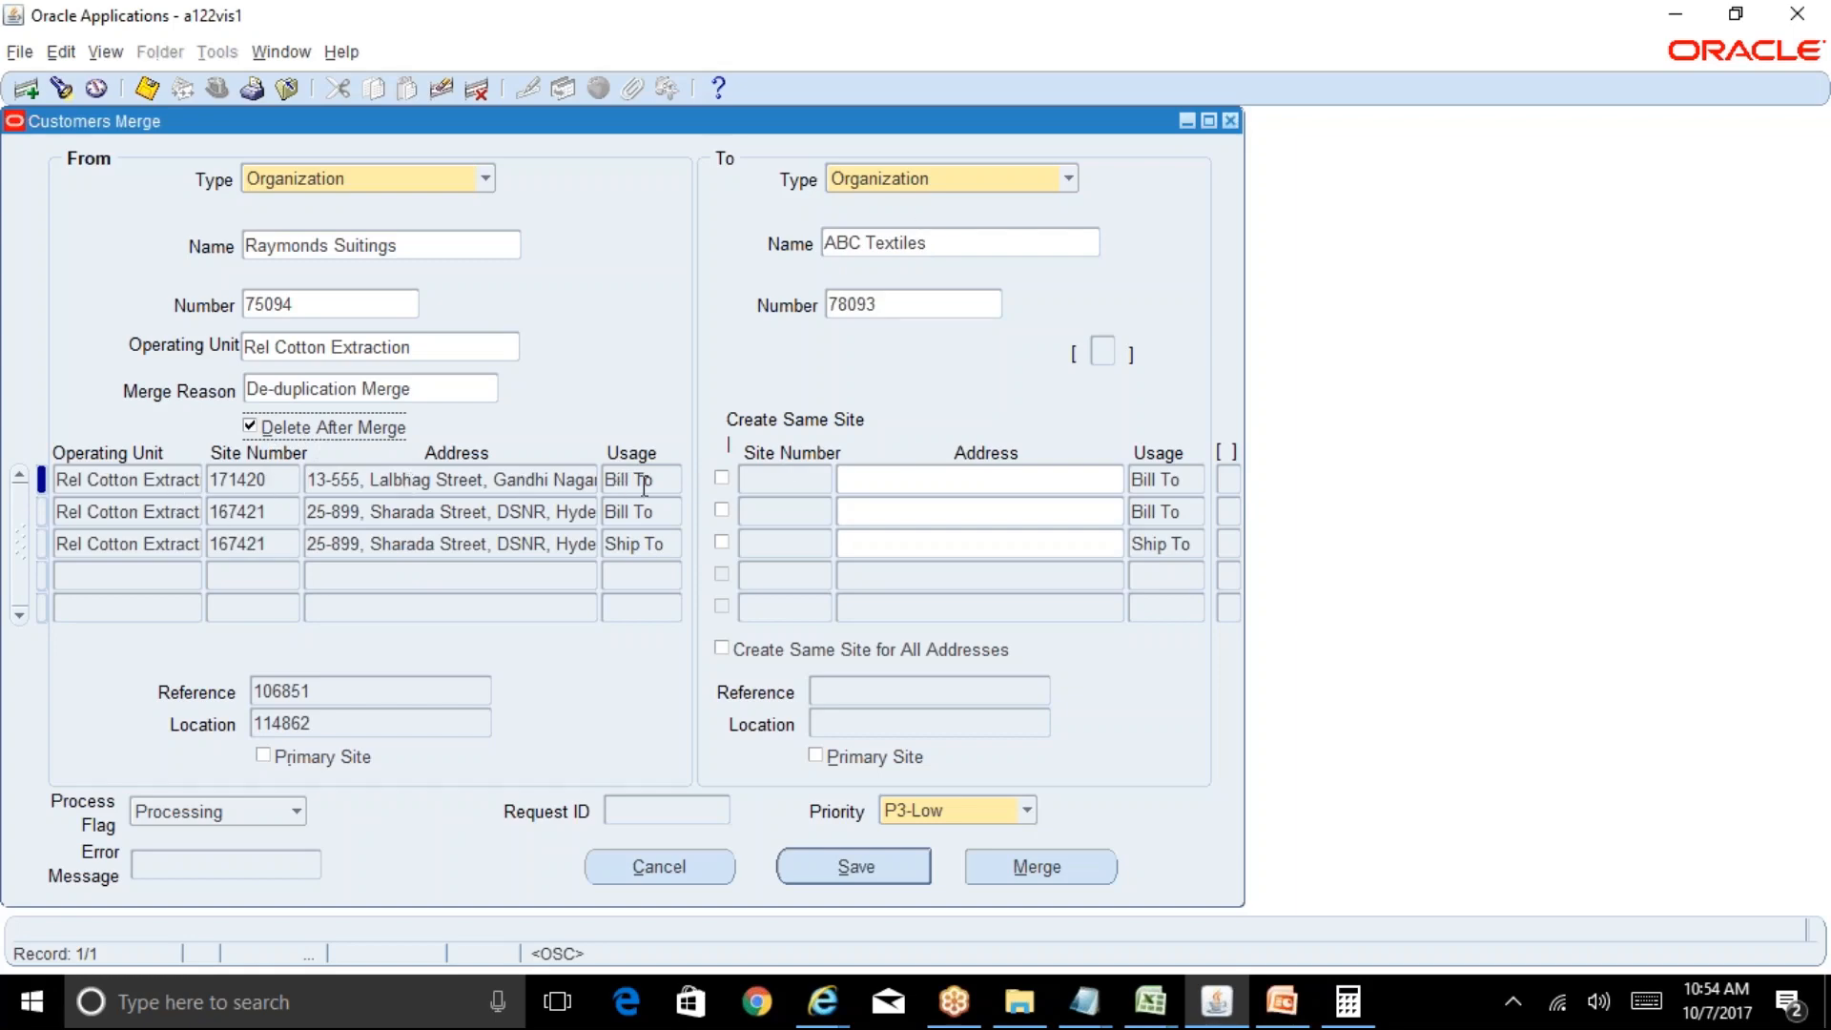
{"action": "left_click", "coordinate": [723, 476]}
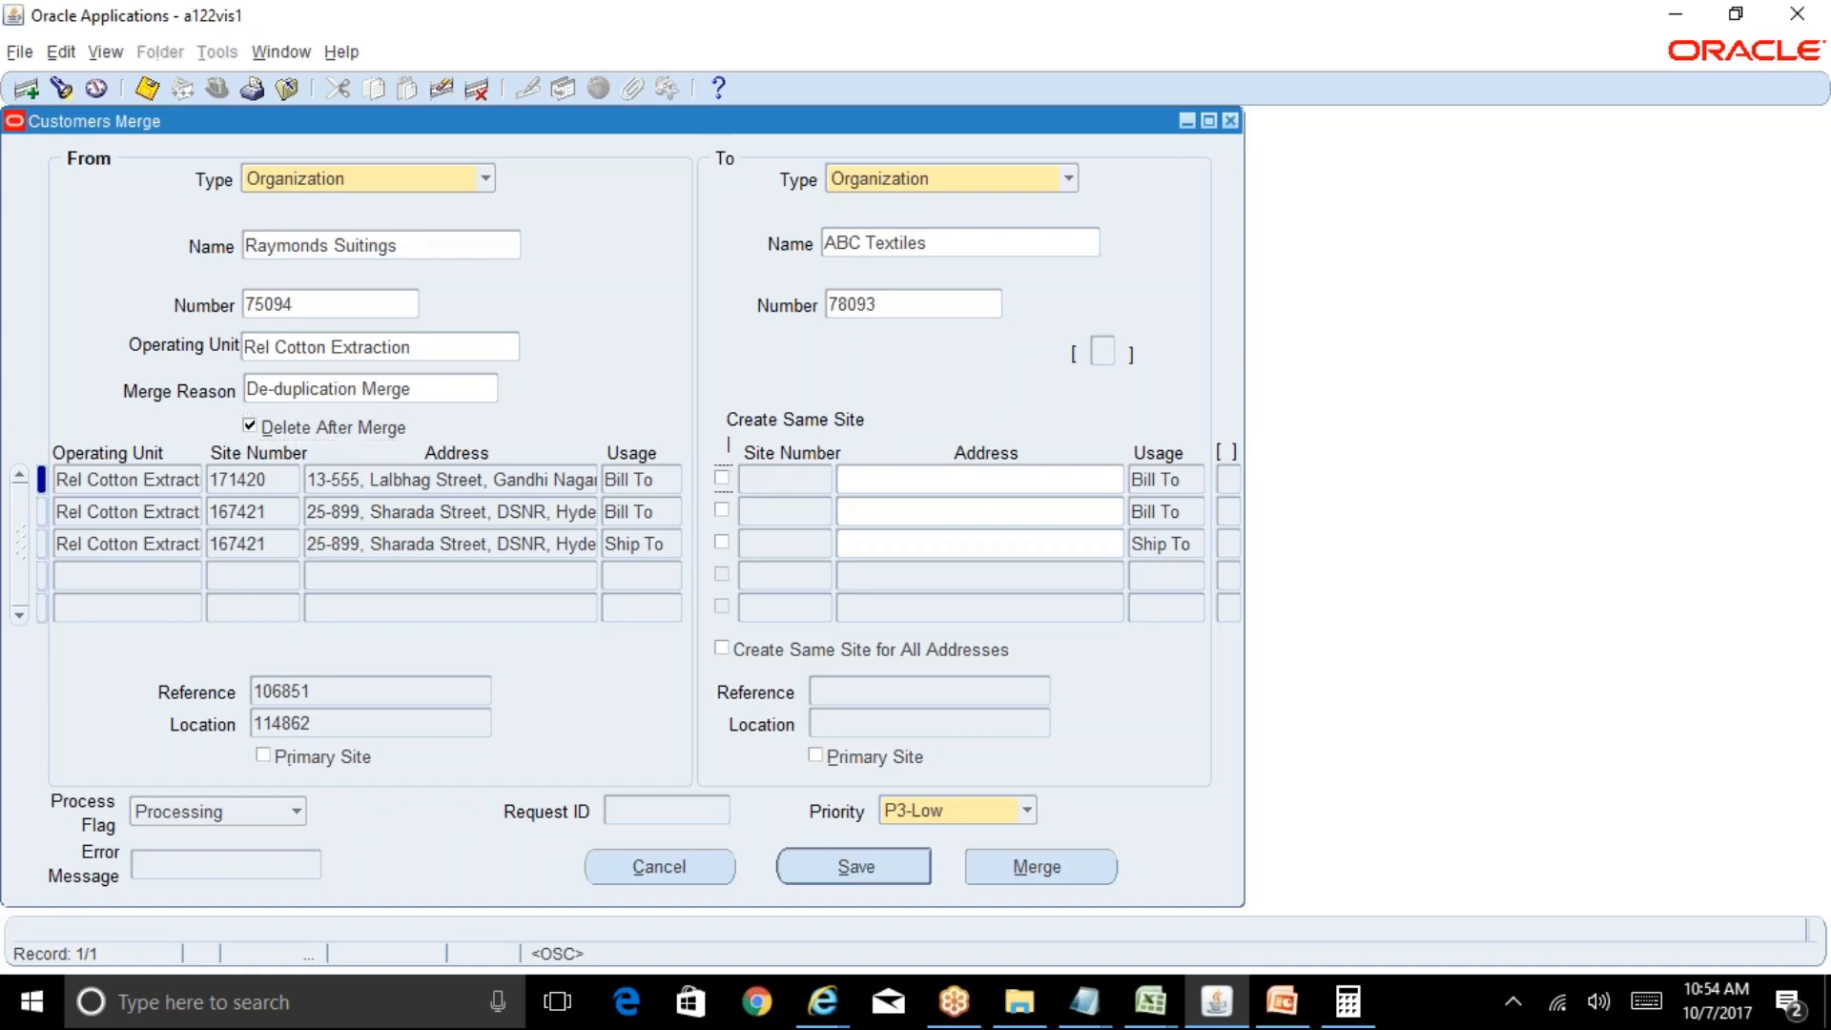
{"action": "left_click", "coordinate": [721, 510]}
{"action": "left_click", "coordinate": [722, 542]}
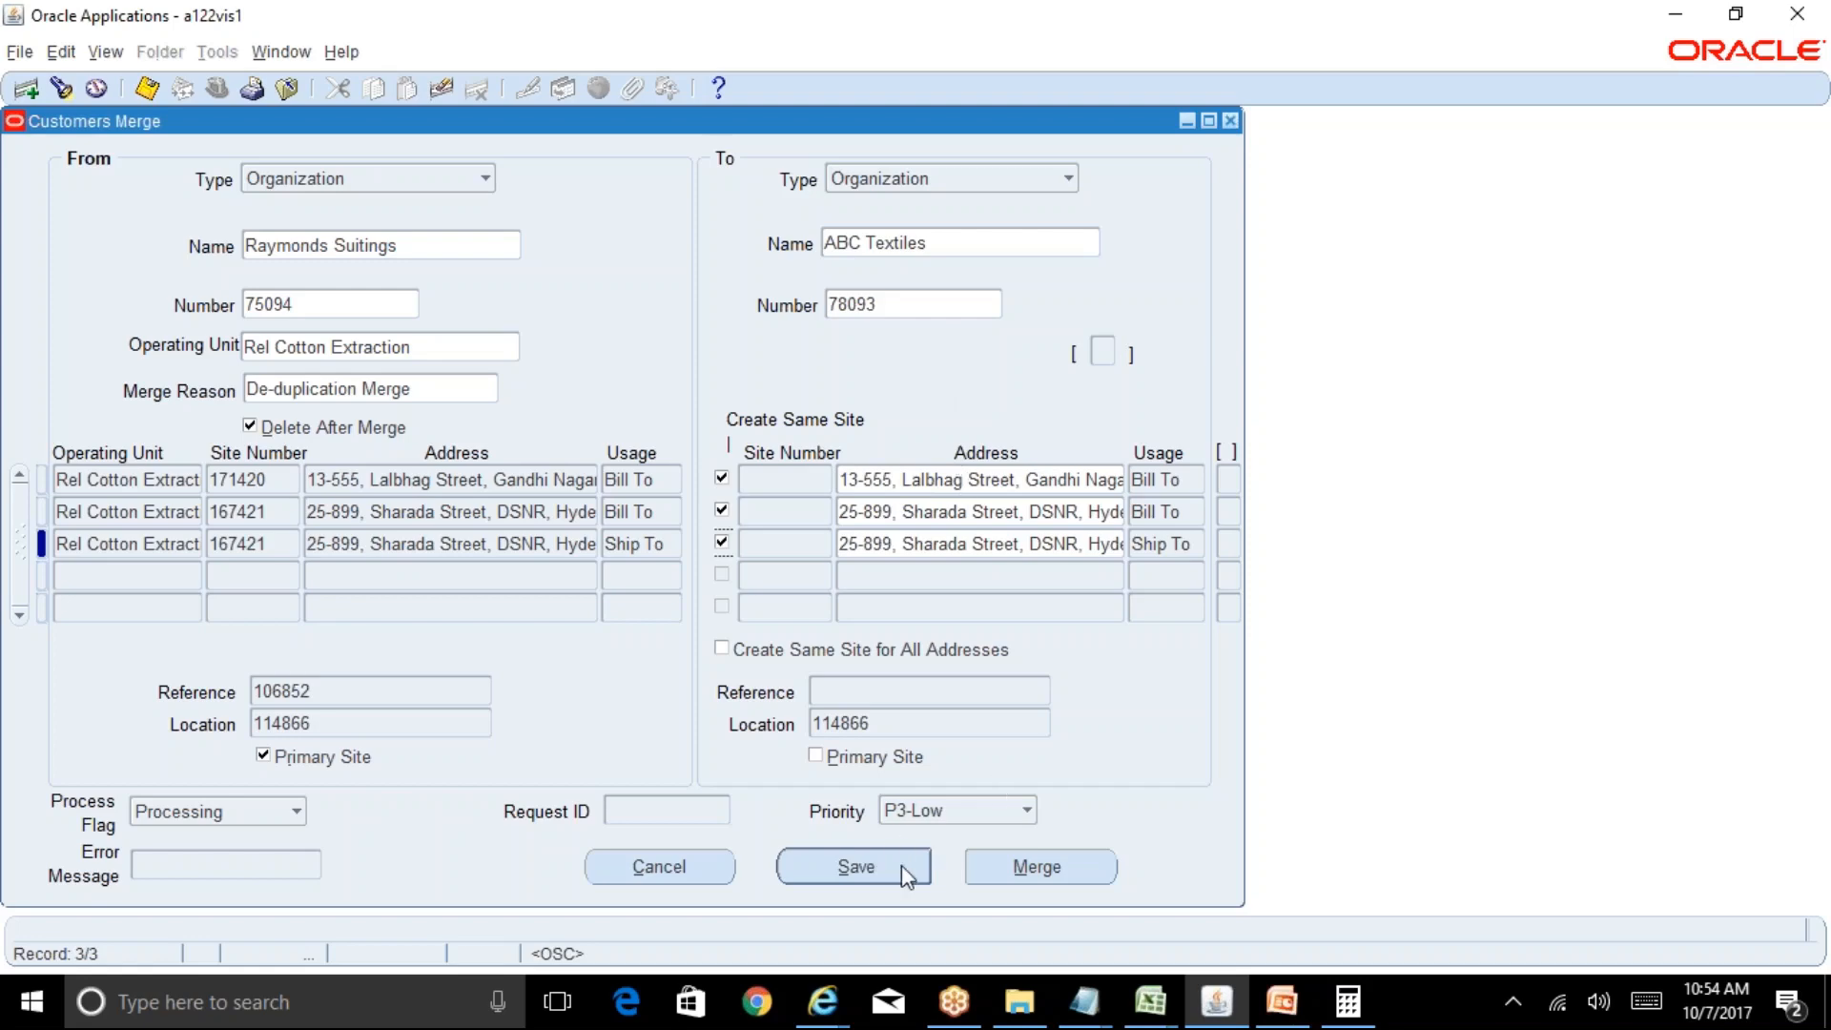
{"action": "left_click", "coordinate": [1067, 866]}
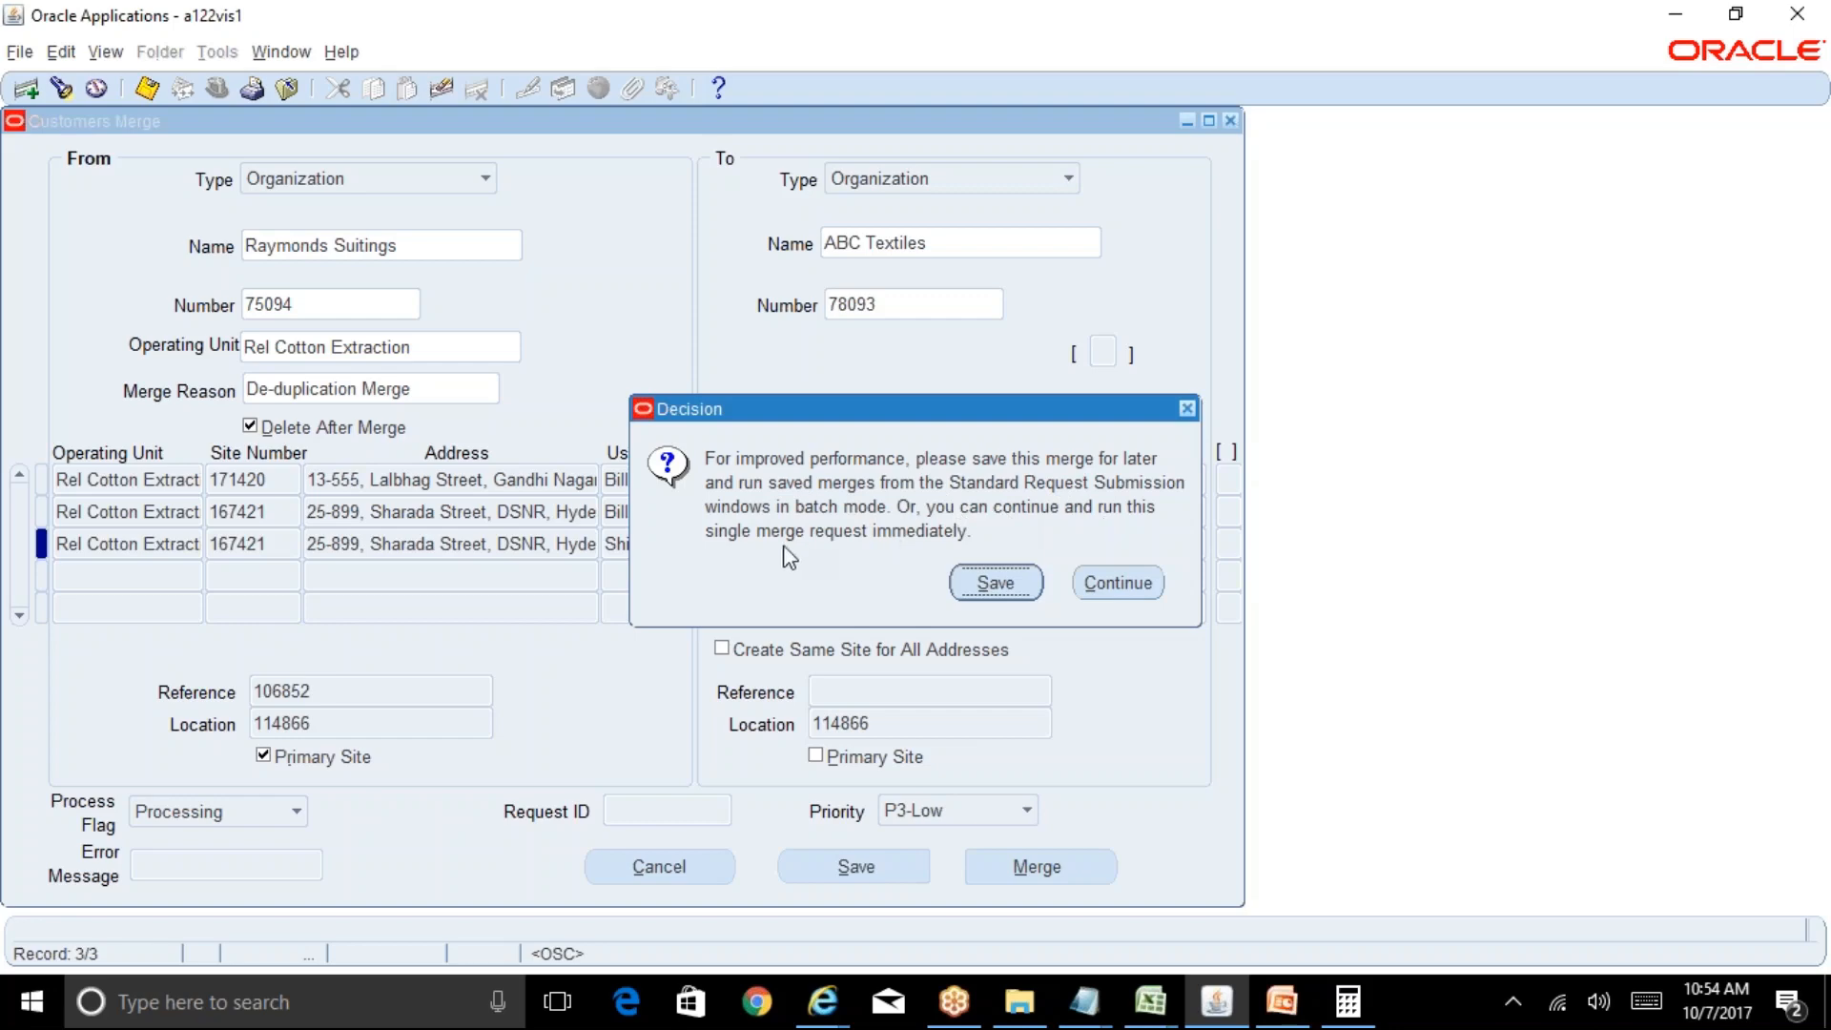
Run the merge immediately and acknowledge submitted request 8282573.
{"action": "left_click", "coordinate": [1117, 583]}
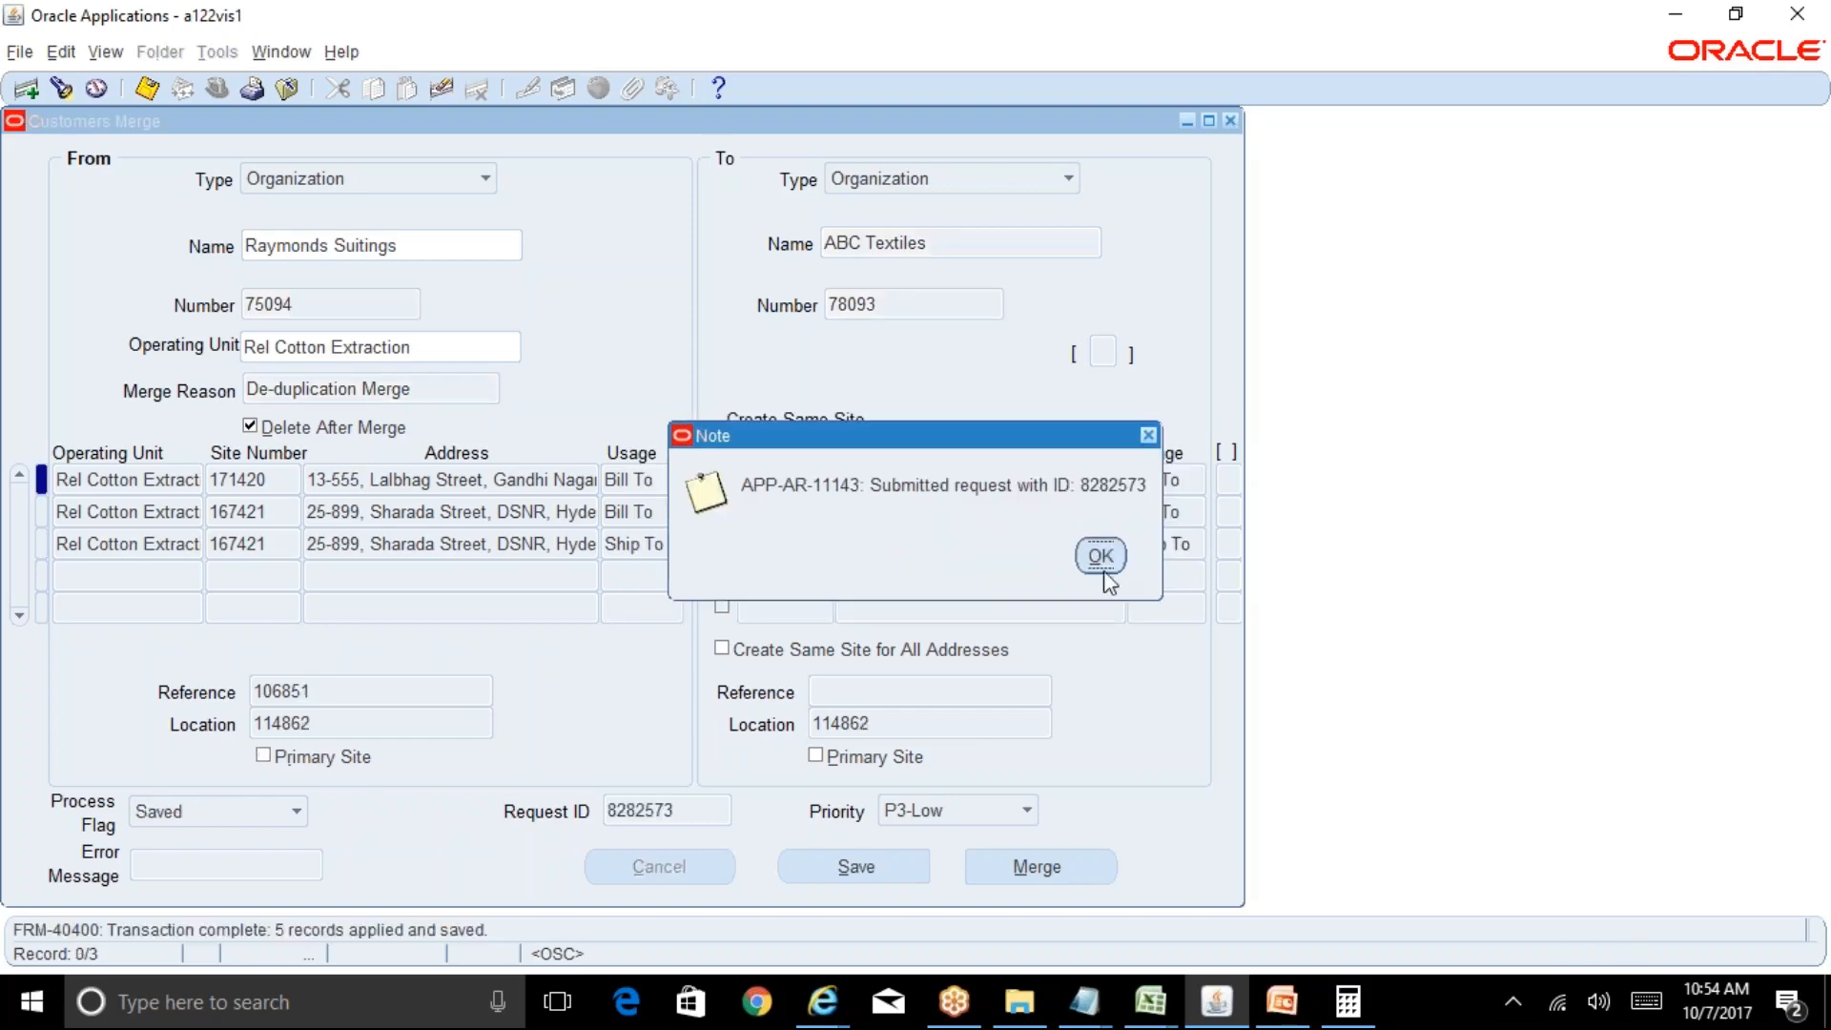
{"action": "left_click", "coordinate": [1101, 557]}
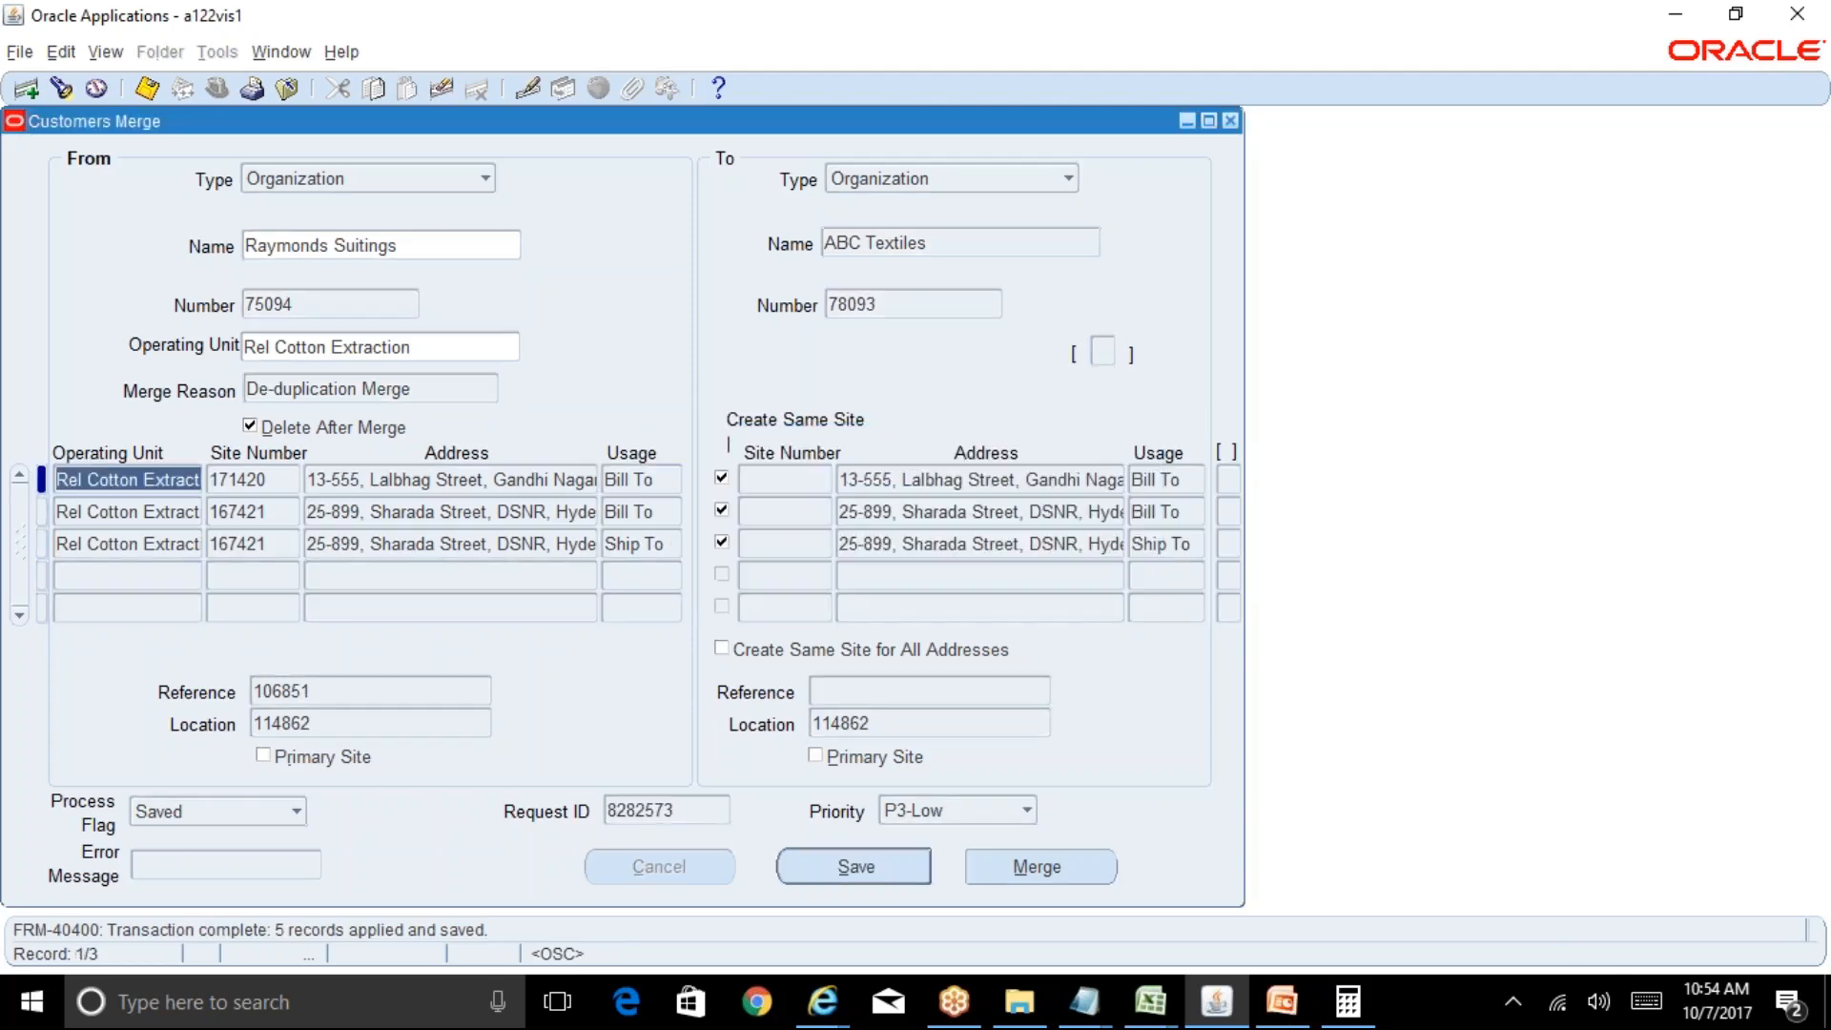
{"action": "left_click", "coordinate": [103, 53]}
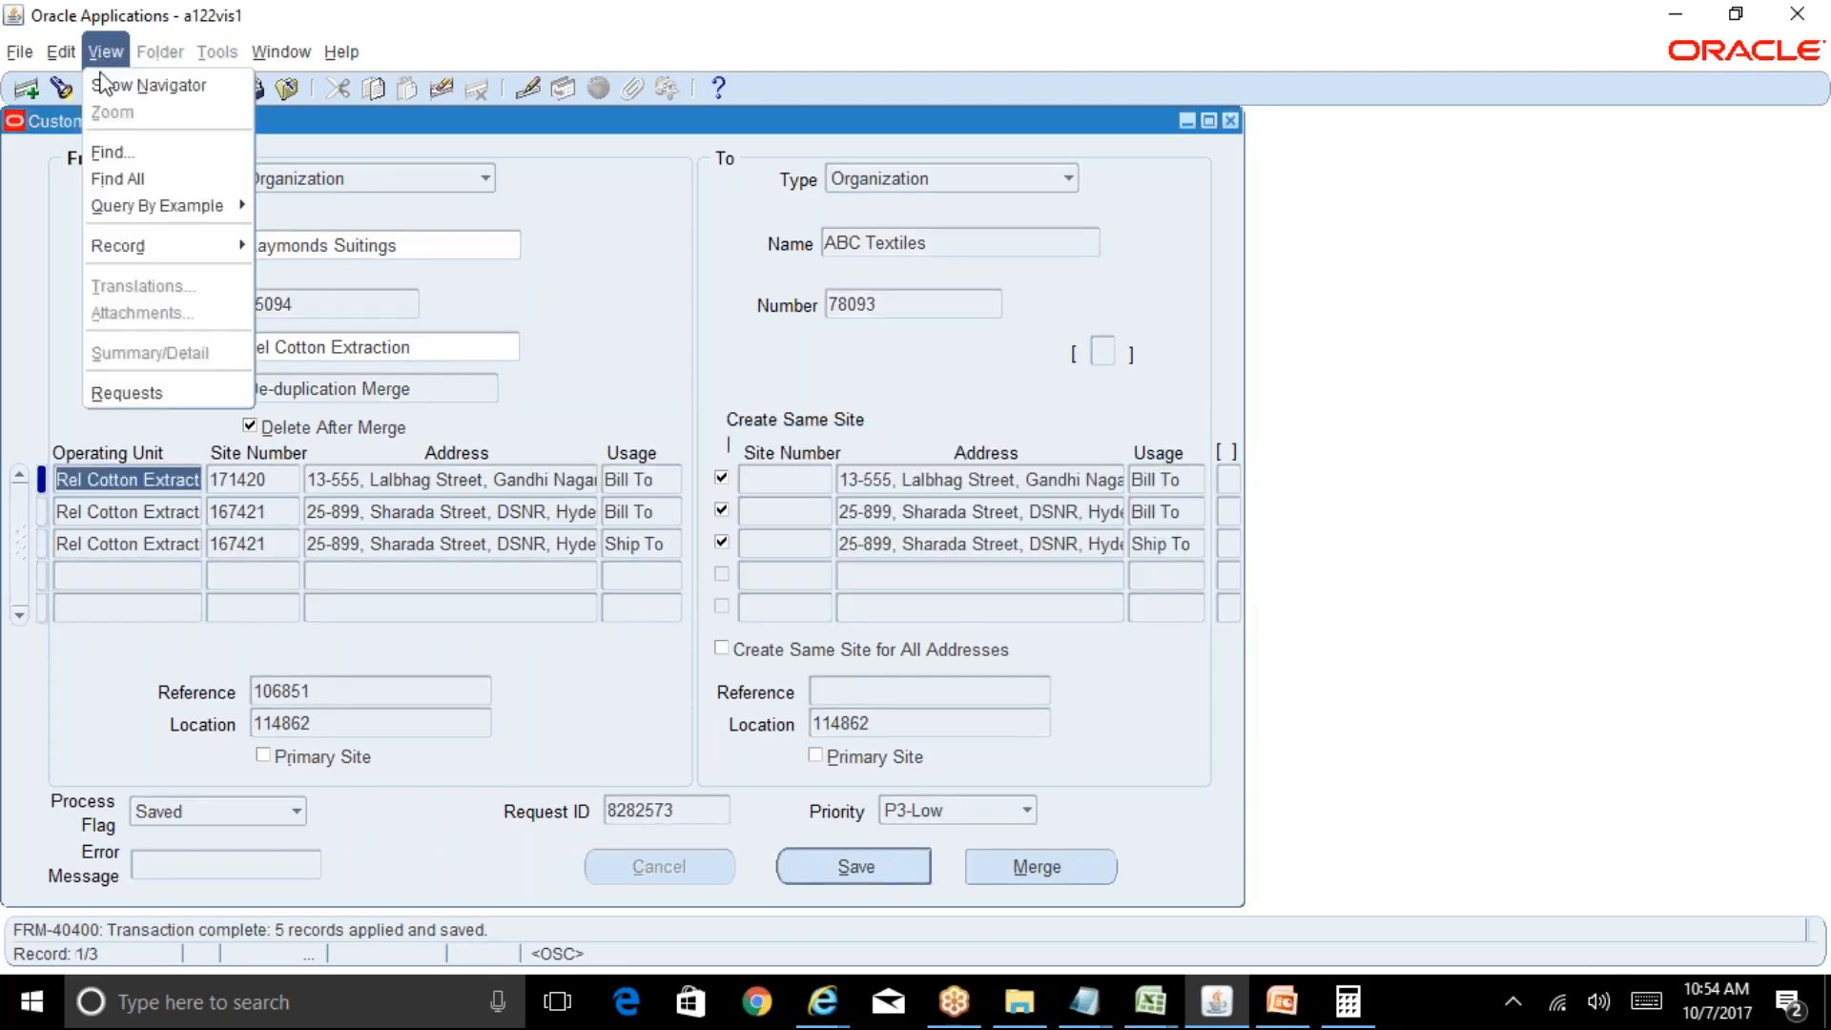
List all my requests and refresh until Customer Merge request 8282573 progresses.
{"action": "left_click", "coordinate": [229, 392]}
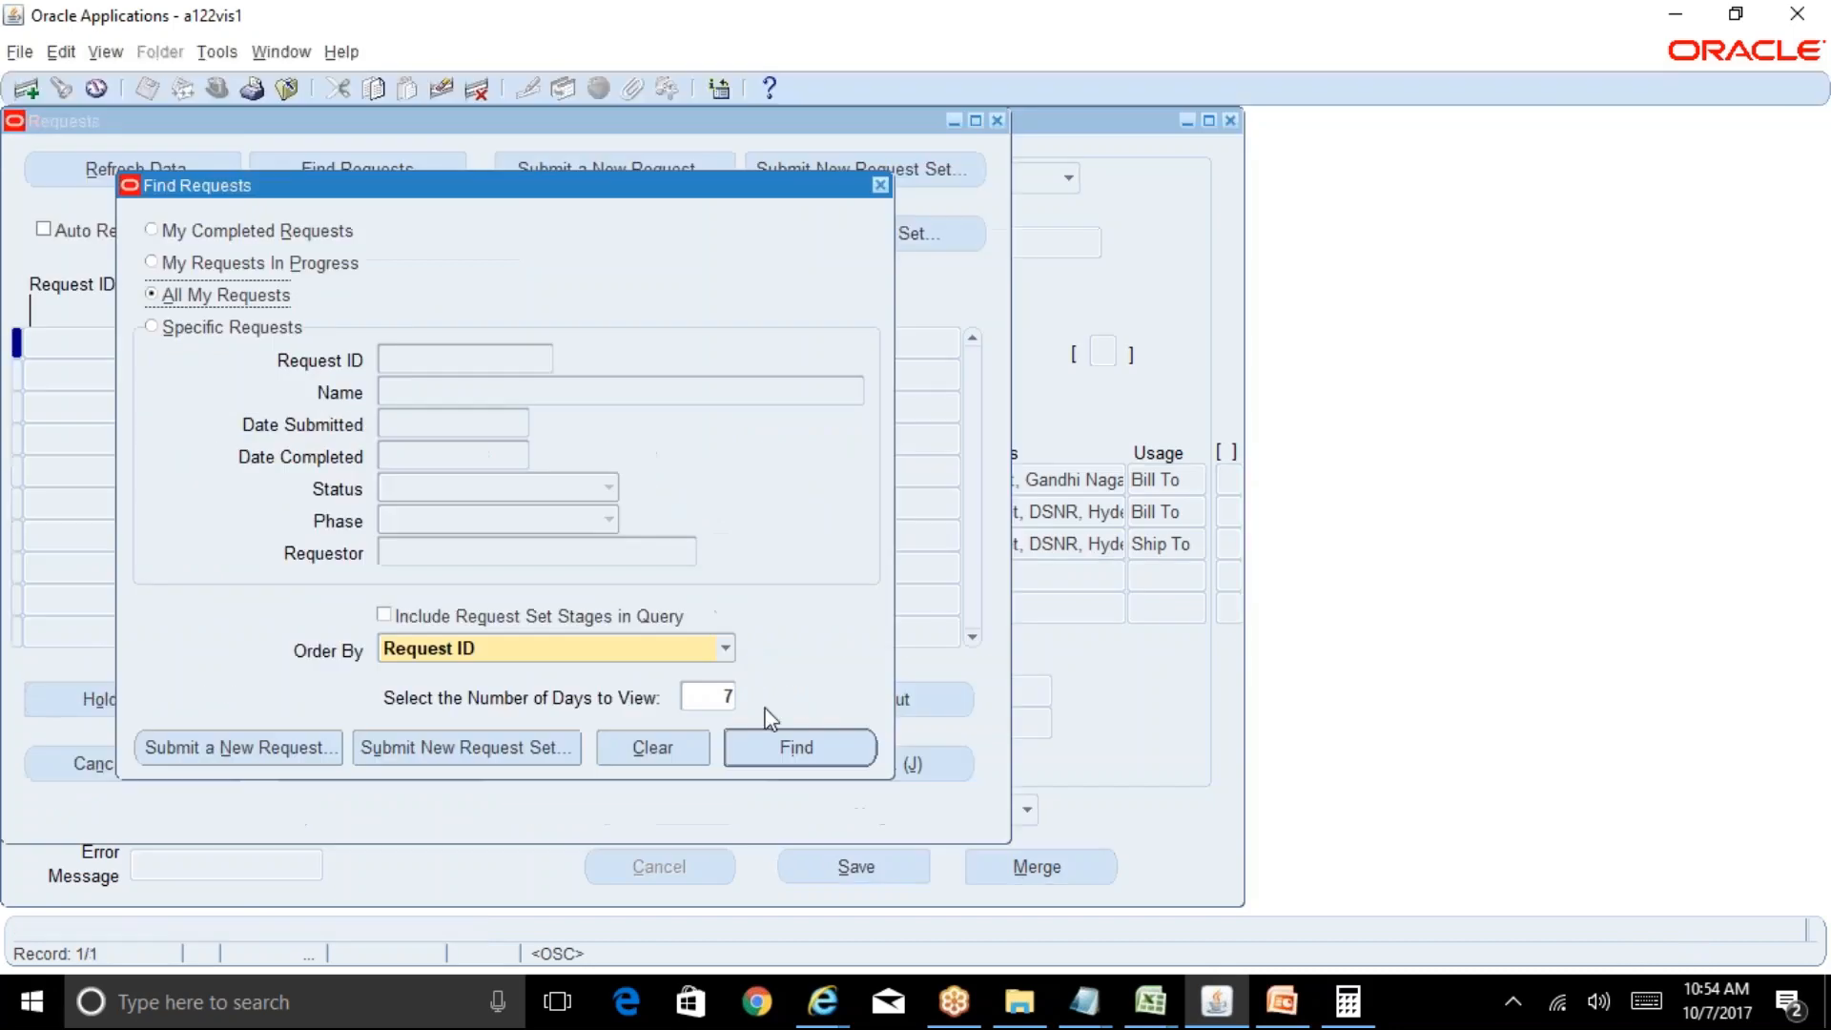
{"action": "left_click", "coordinate": [791, 735]}
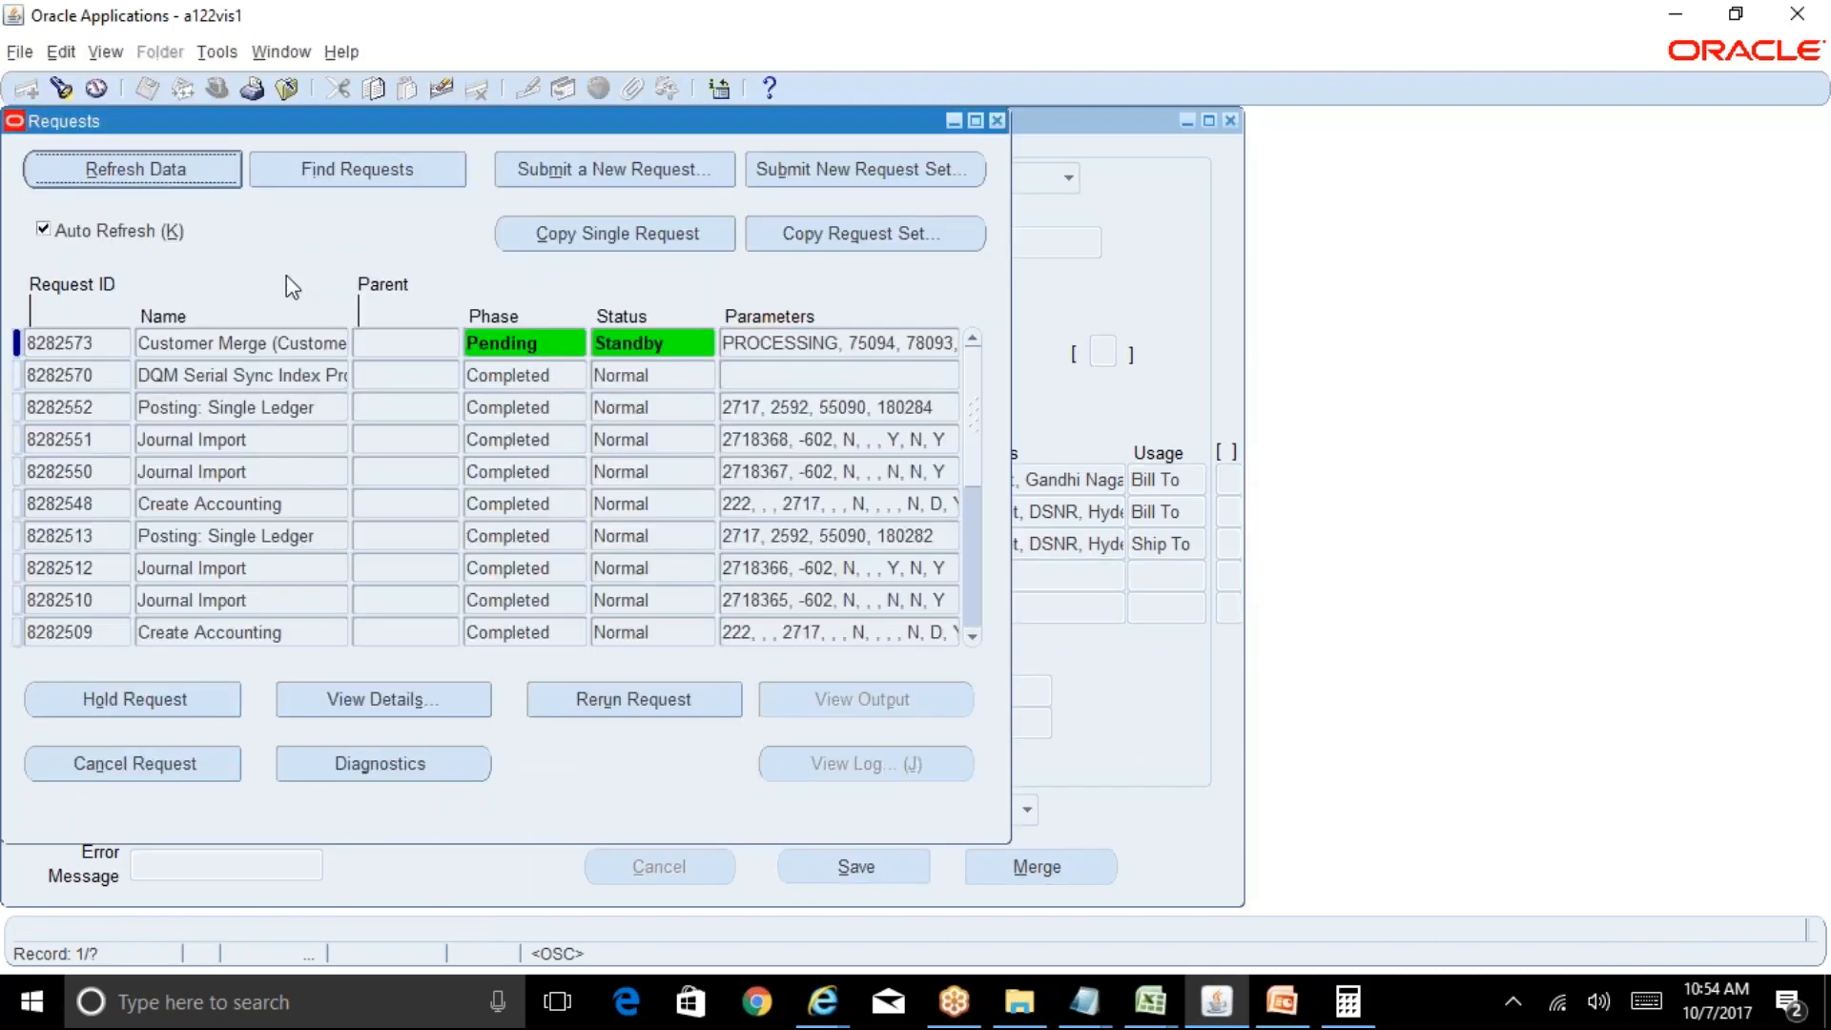
{"action": "left_click", "coordinate": [131, 167]}
{"action": "left_click", "coordinate": [131, 167]}
{"action": "left_click", "coordinate": [143, 176]}
{"action": "left_click", "coordinate": [142, 176]}
{"action": "left_click", "coordinate": [142, 175]}
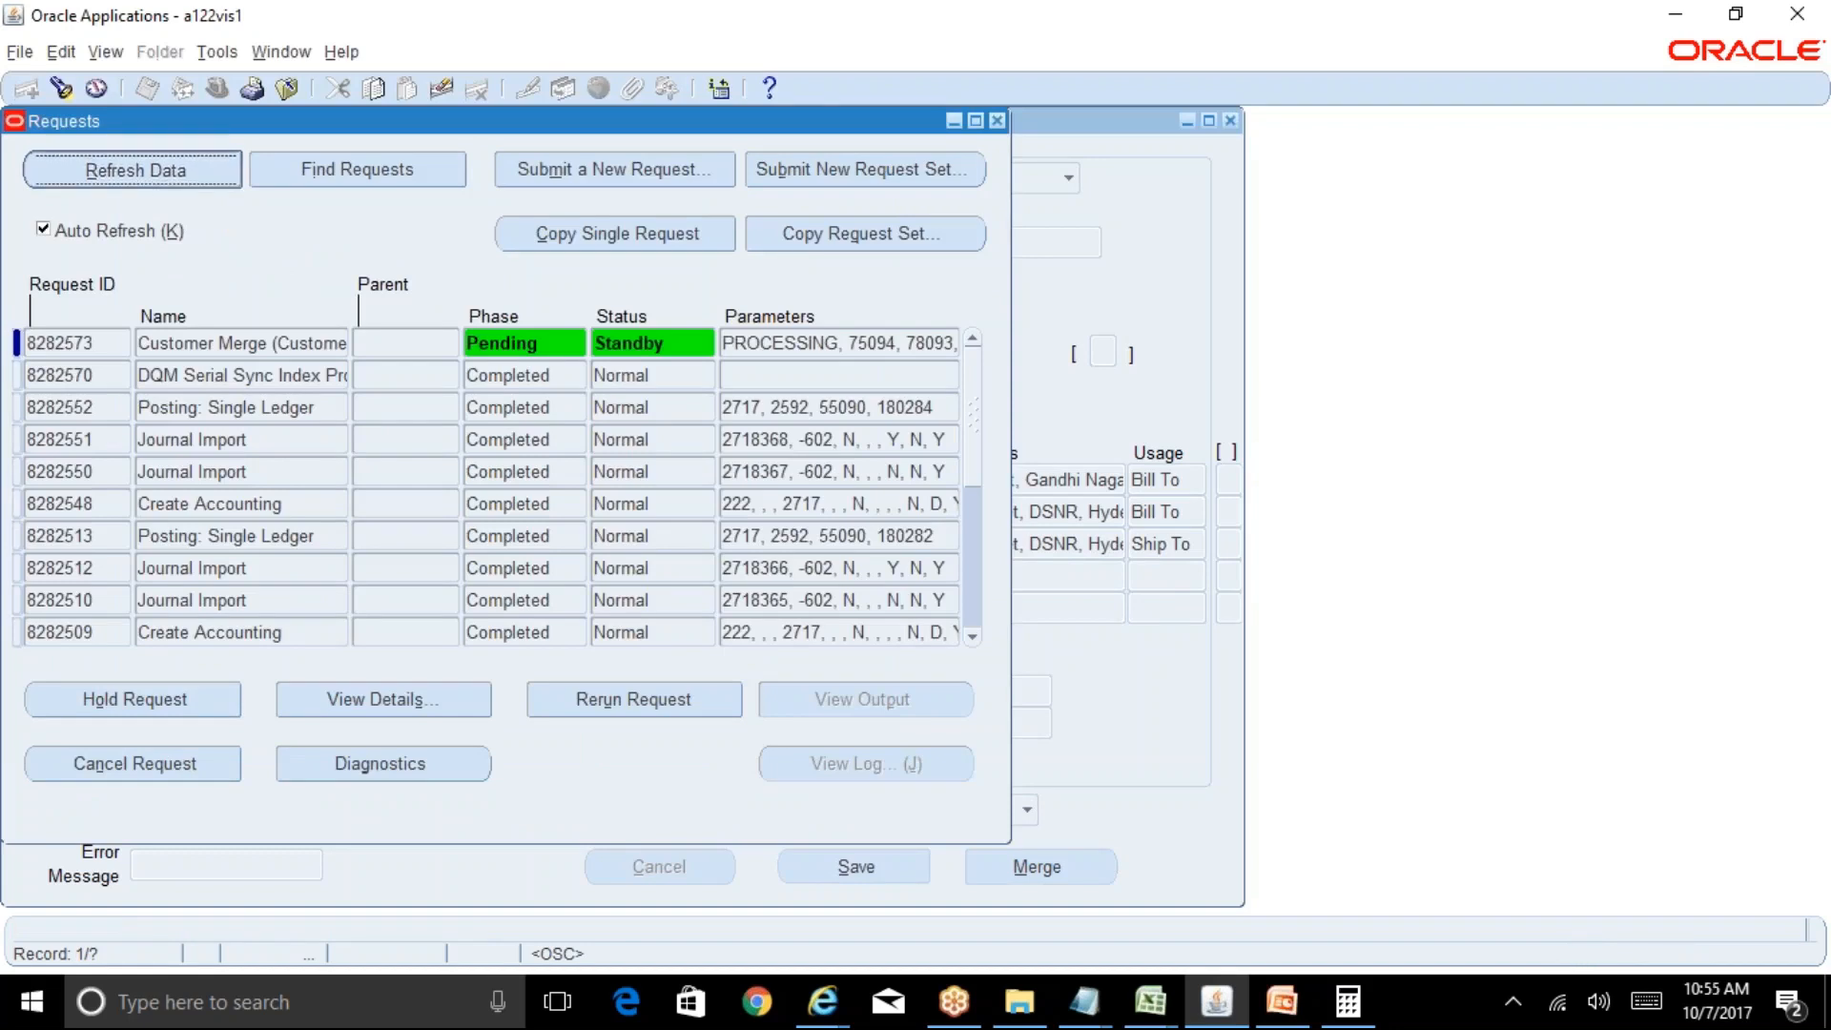
{"action": "left_click", "coordinate": [142, 175]}
{"action": "left_click", "coordinate": [142, 176]}
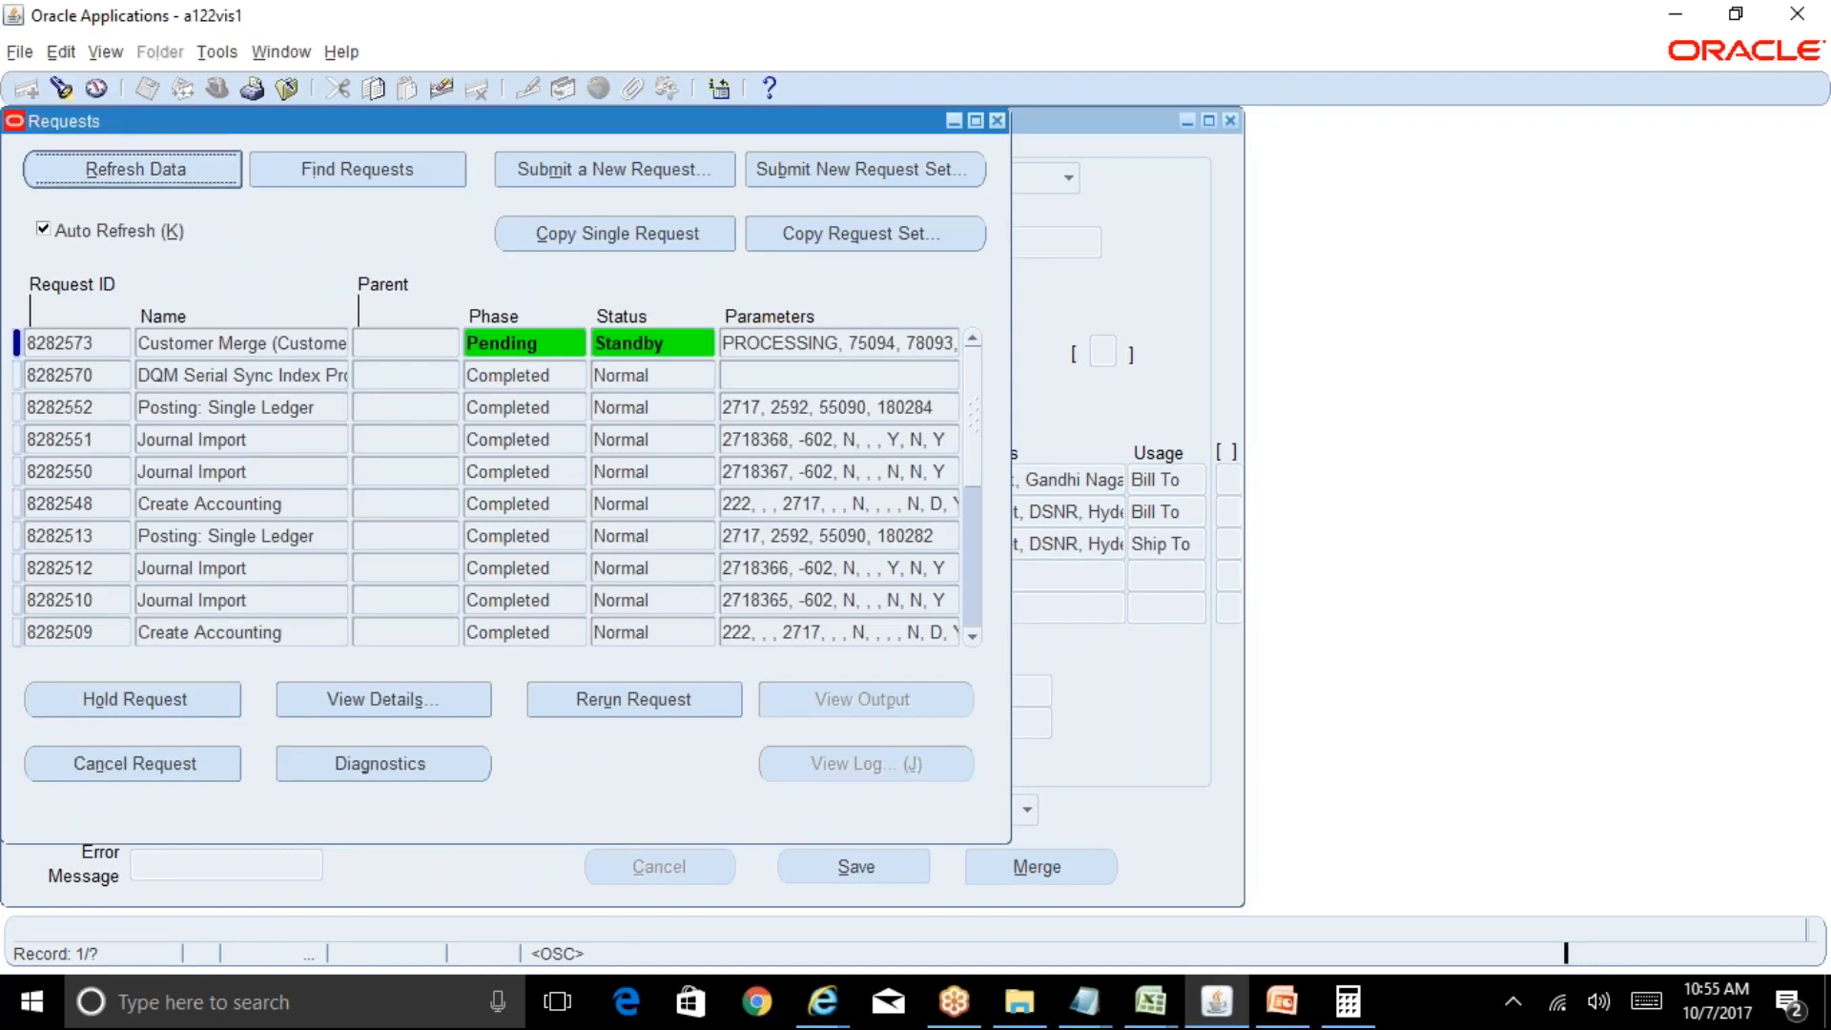
{"action": "left_click", "coordinate": [142, 176]}
{"action": "left_click", "coordinate": [142, 175]}
{"action": "left_click", "coordinate": [142, 176]}
{"action": "left_click", "coordinate": [142, 176]}
{"action": "left_click", "coordinate": [142, 175]}
{"action": "left_click", "coordinate": [142, 176]}
{"action": "left_click", "coordinate": [142, 175]}
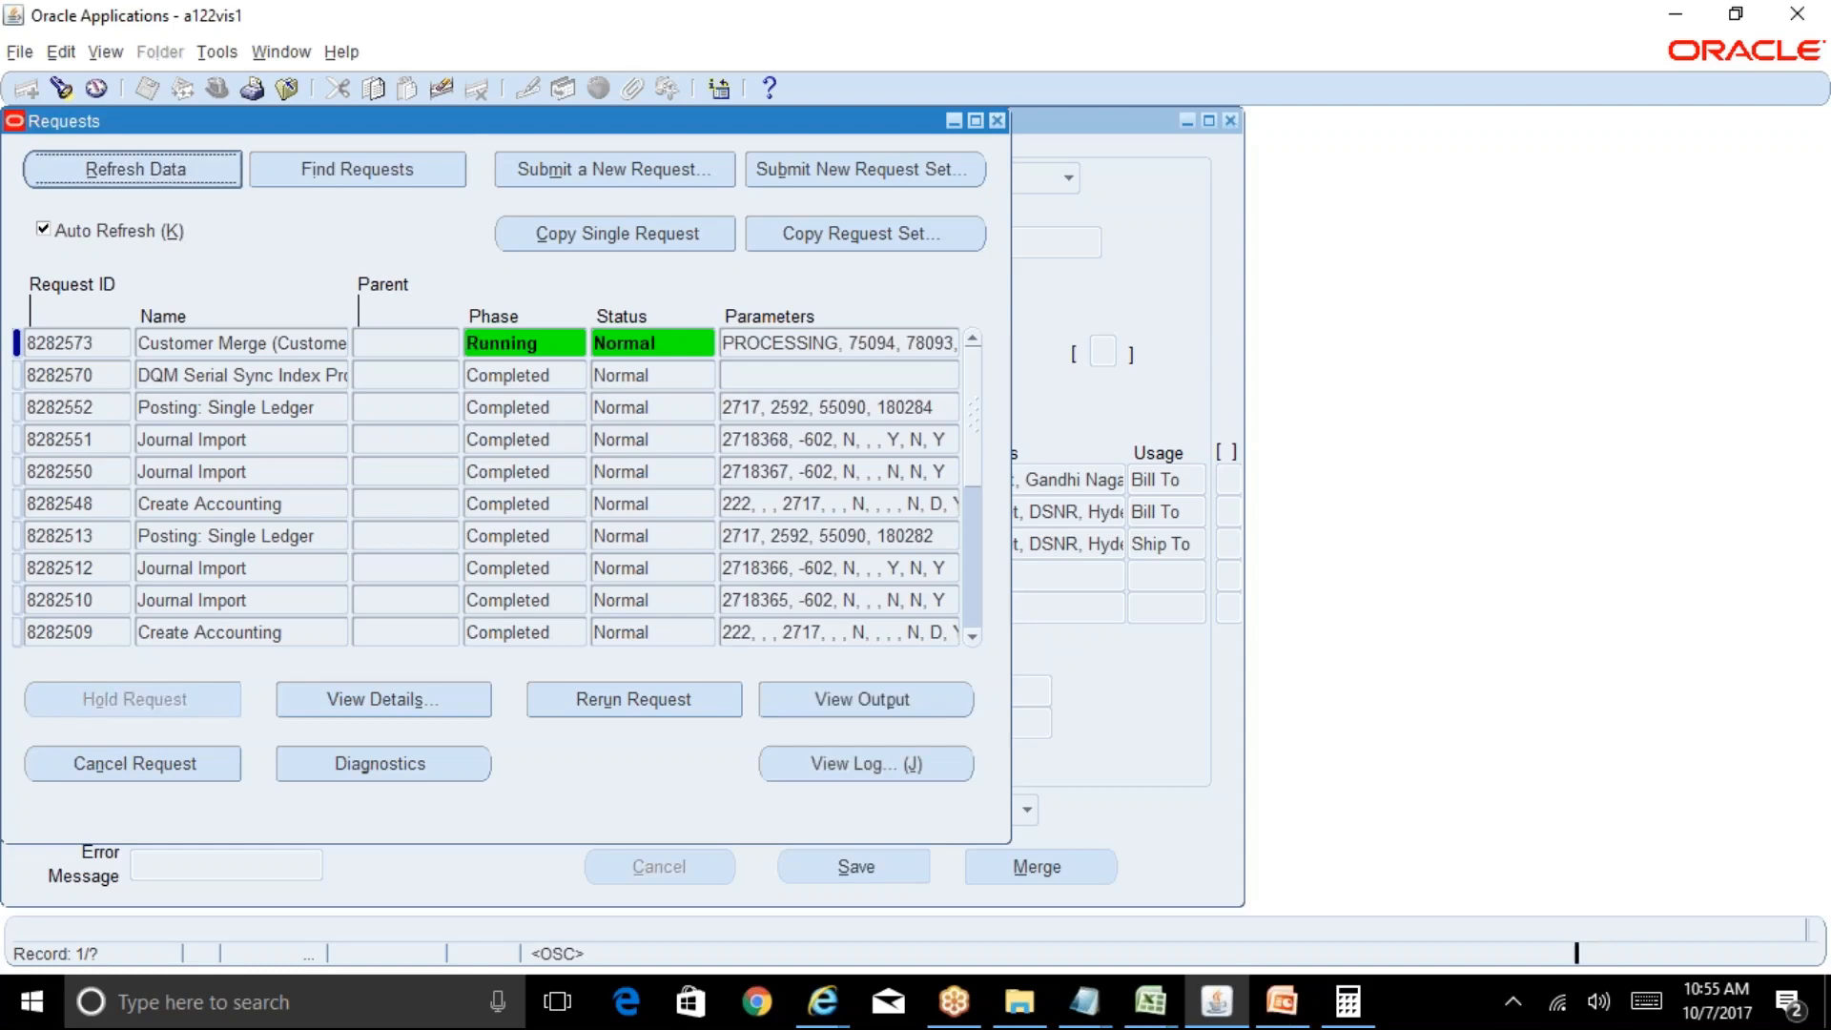
{"action": "left_click", "coordinate": [142, 176]}
Refresh again to confirm Completed/Normal, then close the Requests and Customers Merge windows.
{"action": "left_click_drag", "start_coordinate": [706, 126], "coordinate": [1440, 288]}
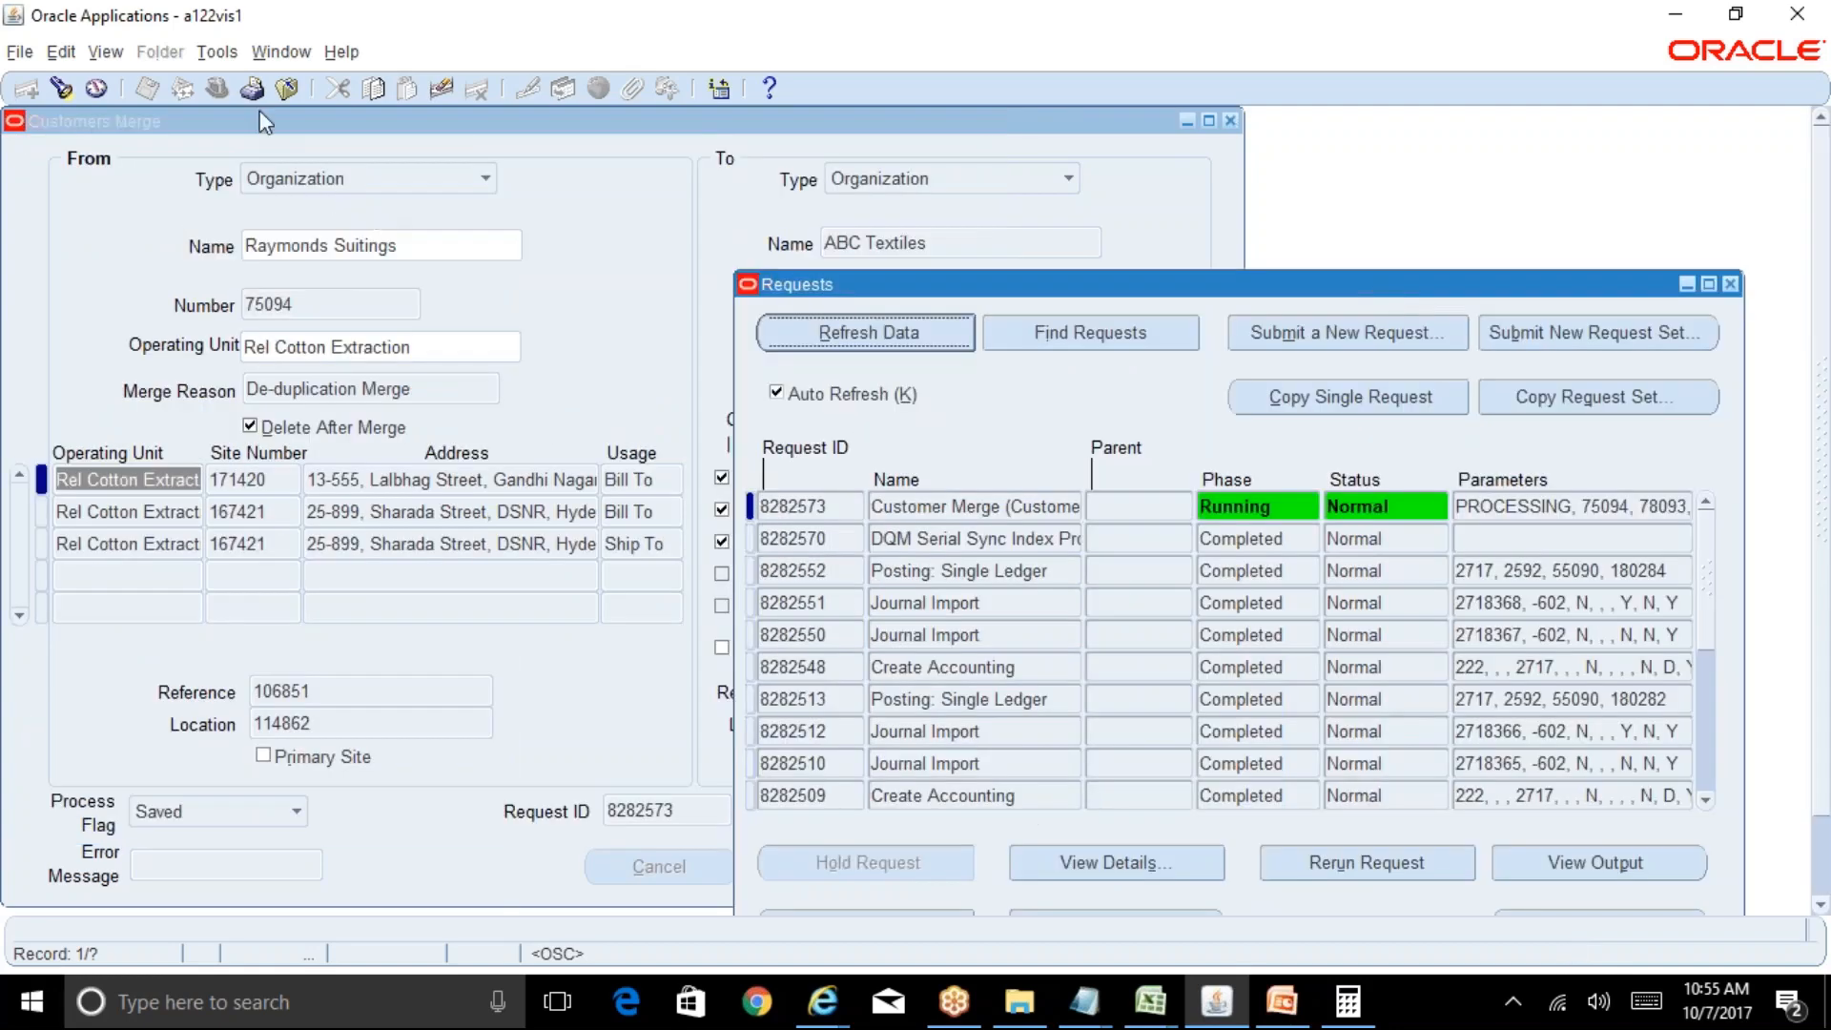
{"action": "left_click_drag", "start_coordinate": [265, 122], "coordinate": [784, 202]}
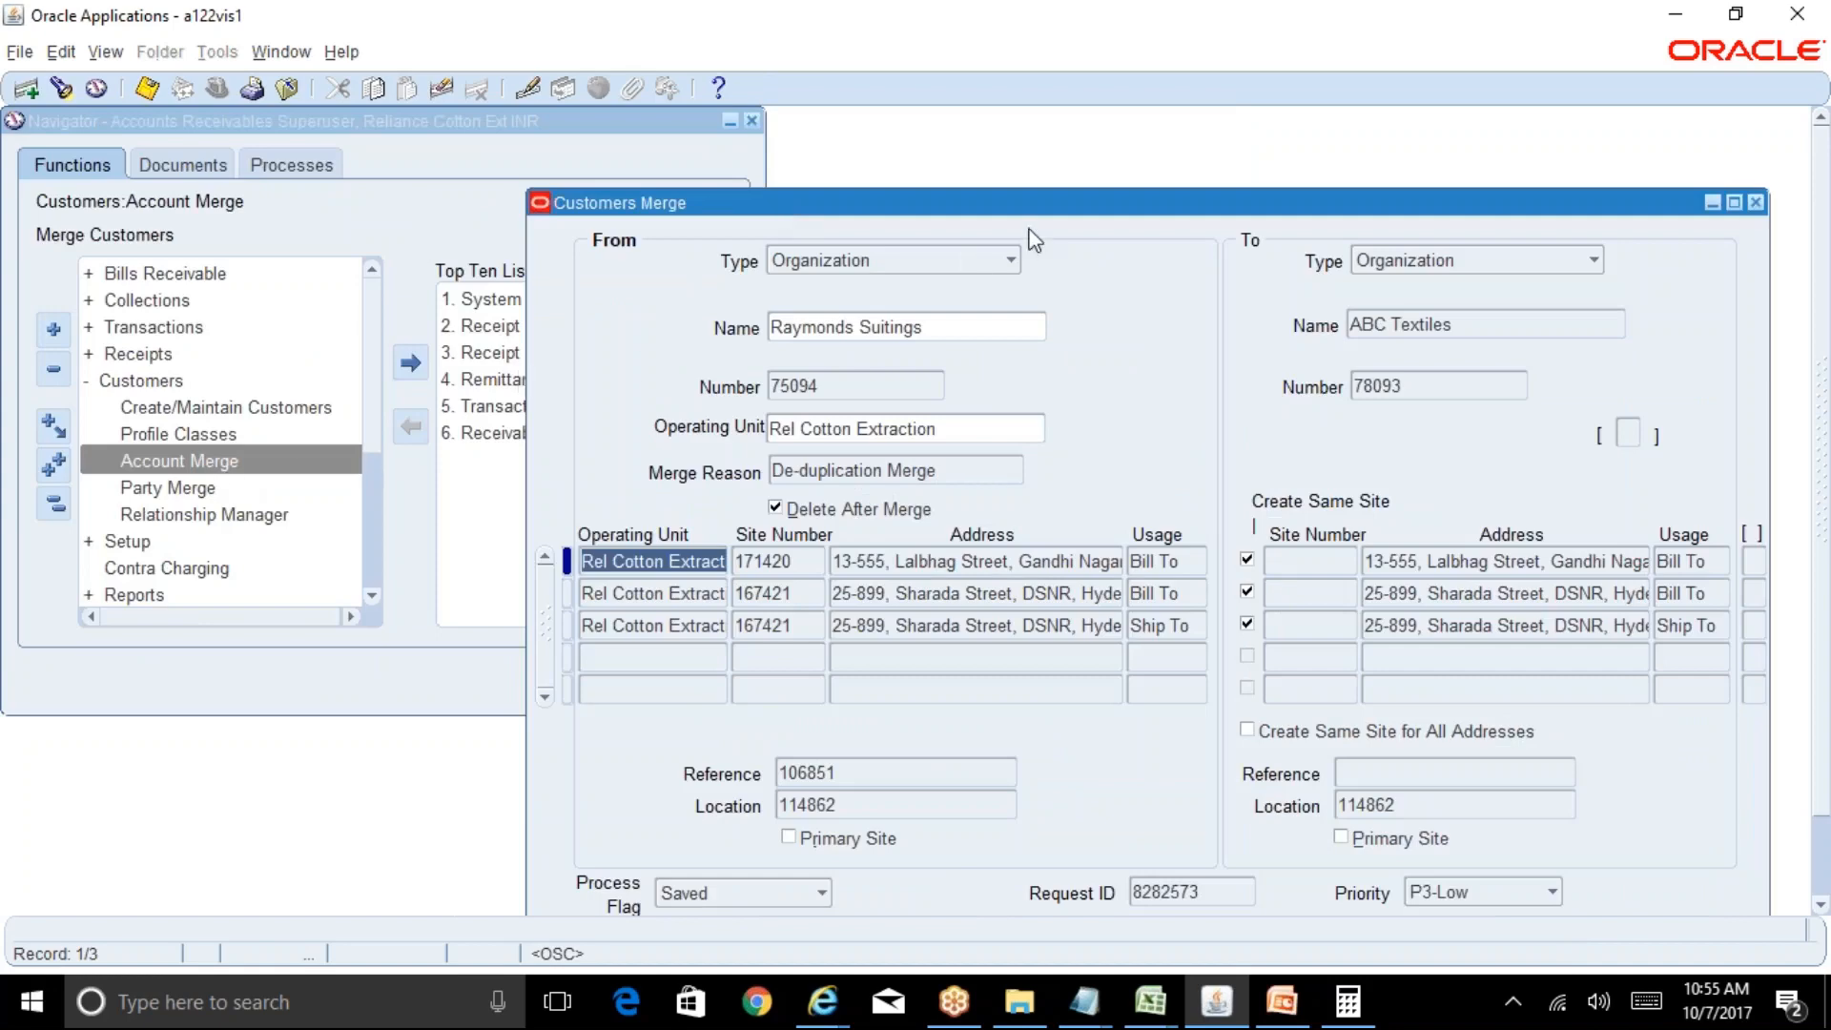
{"action": "left_click_drag", "start_coordinate": [1109, 214], "coordinate": [645, 116]}
{"action": "left_click", "coordinate": [1414, 279]}
{"action": "left_click", "coordinate": [930, 336]}
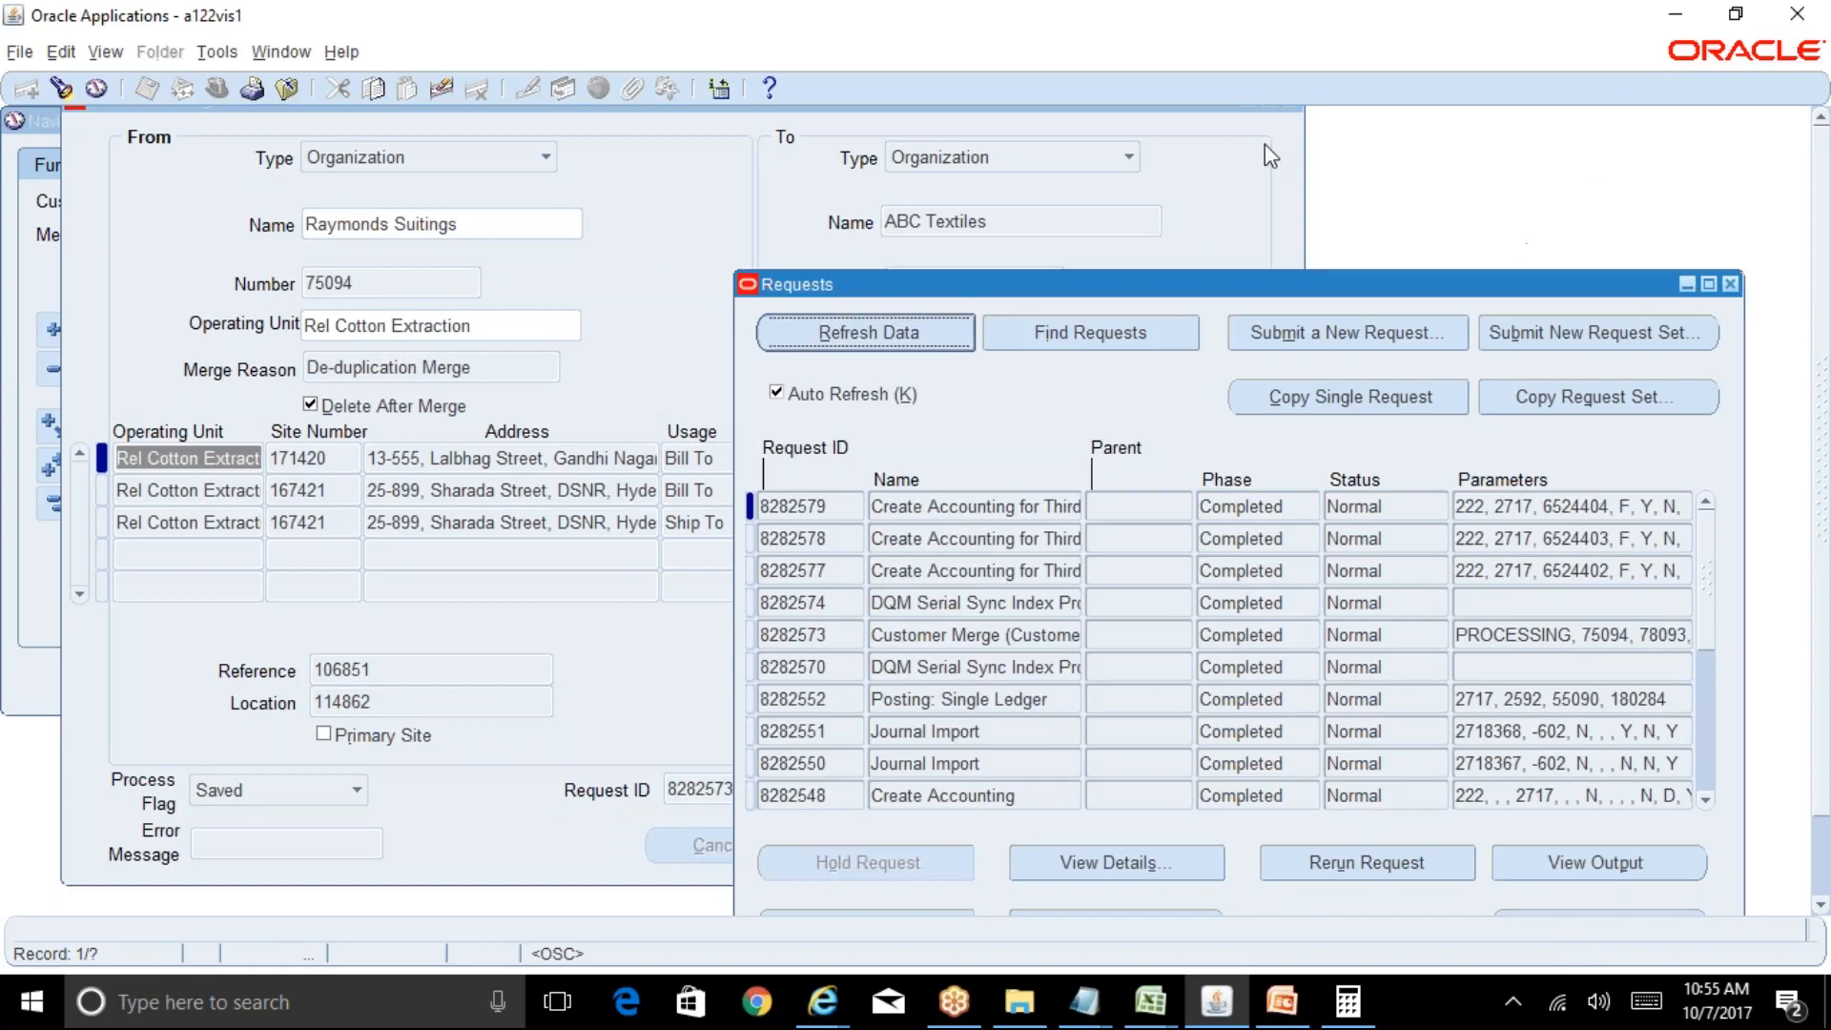
{"action": "left_click", "coordinate": [1730, 284]}
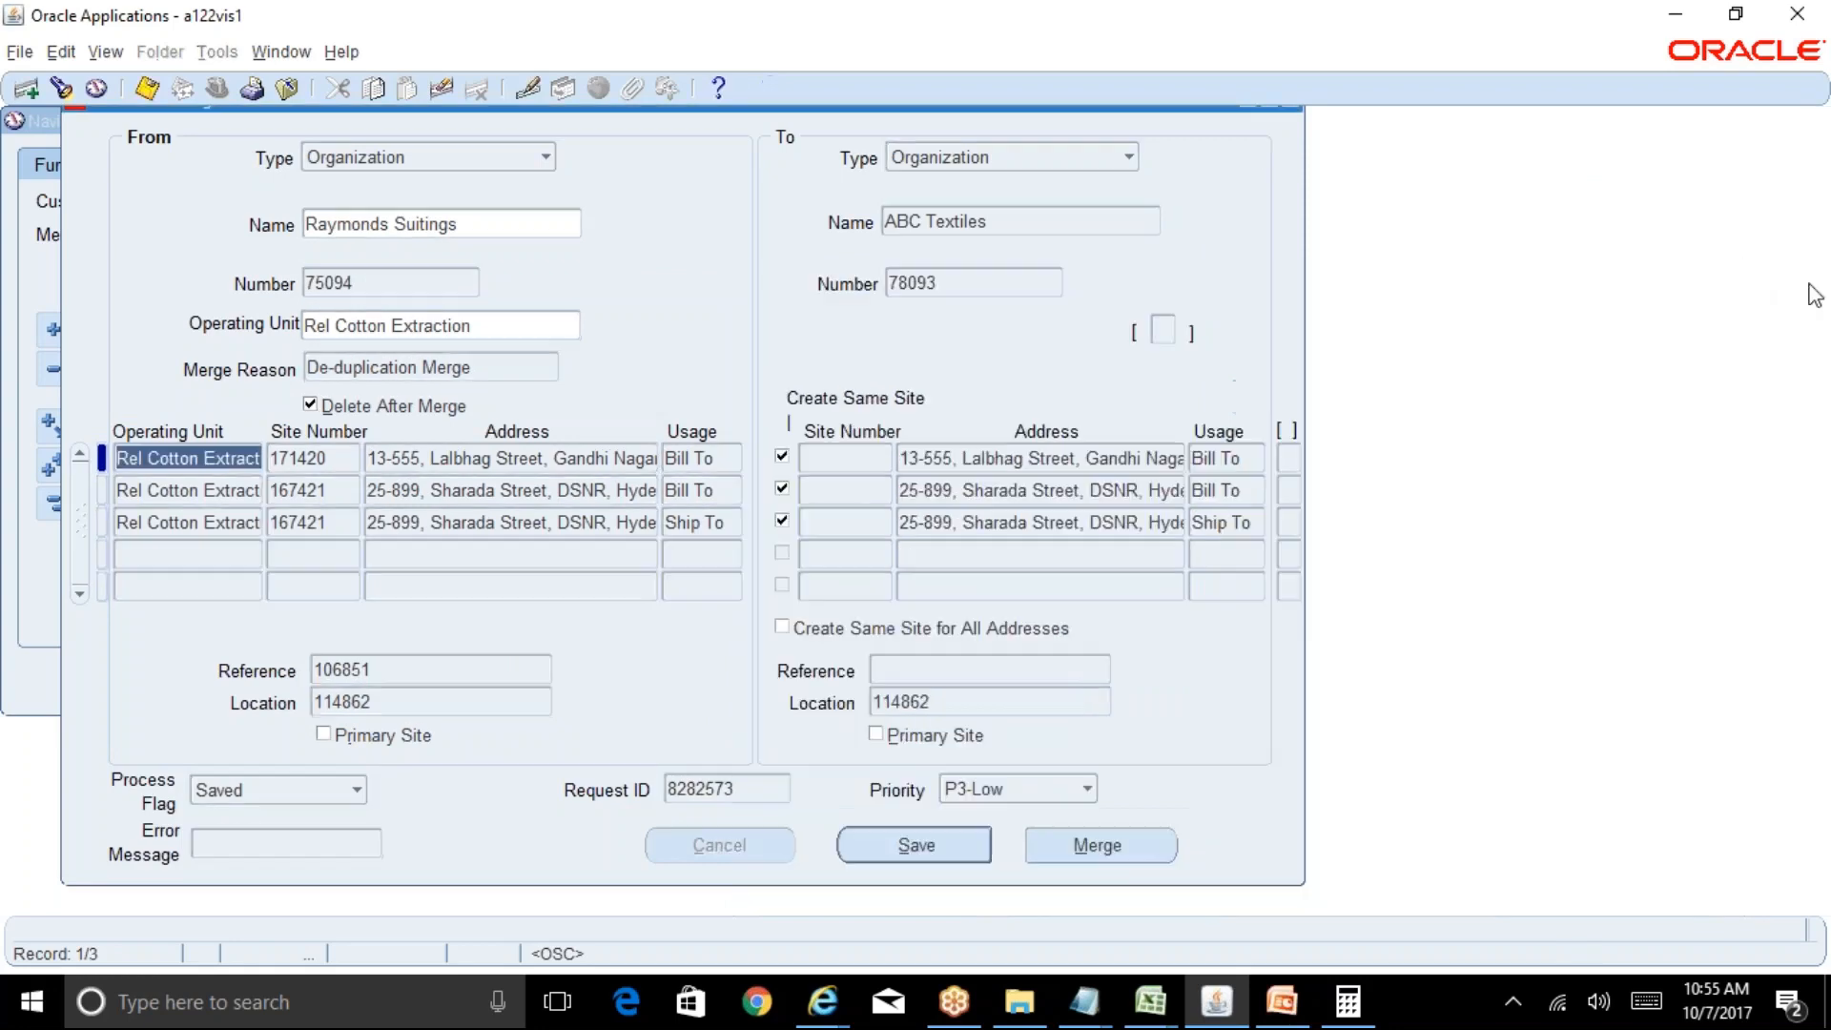
{"action": "left_click", "coordinate": [1291, 106]}
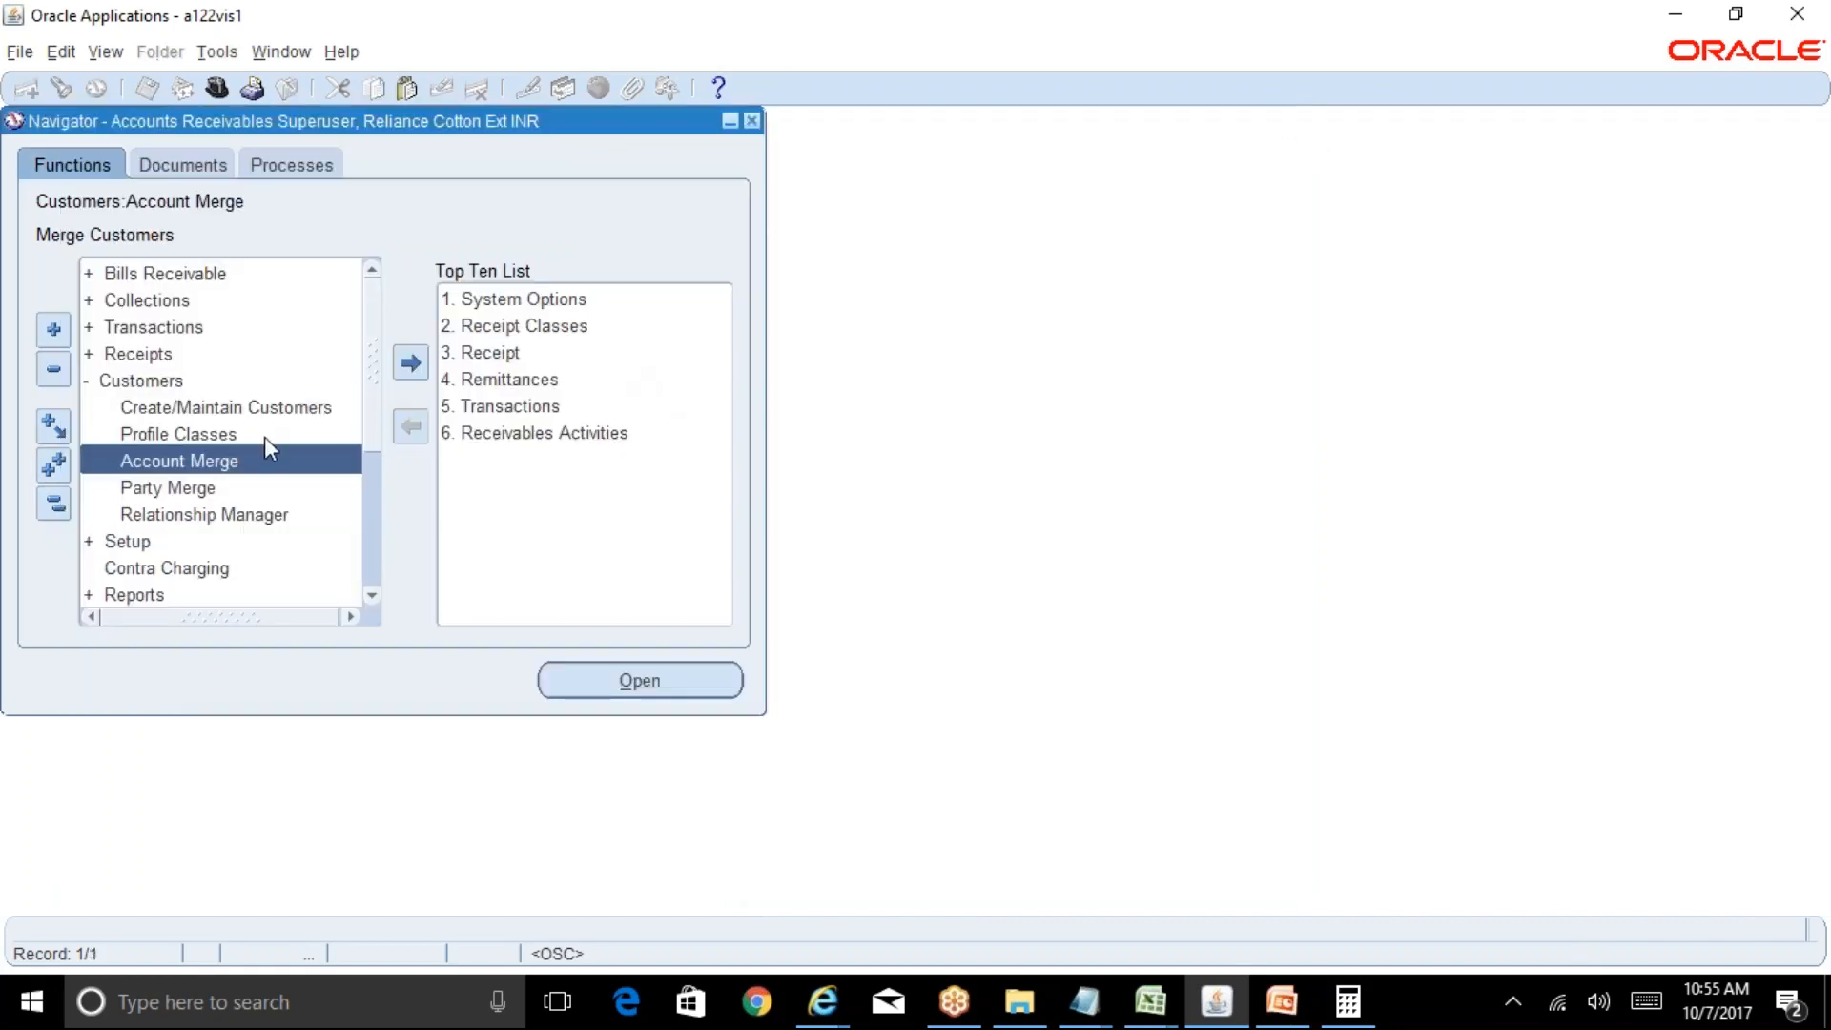
Open Transactions and search for all transactions with Bill To Name ABC Textiles.
{"action": "double_click", "coordinate": [490, 408]}
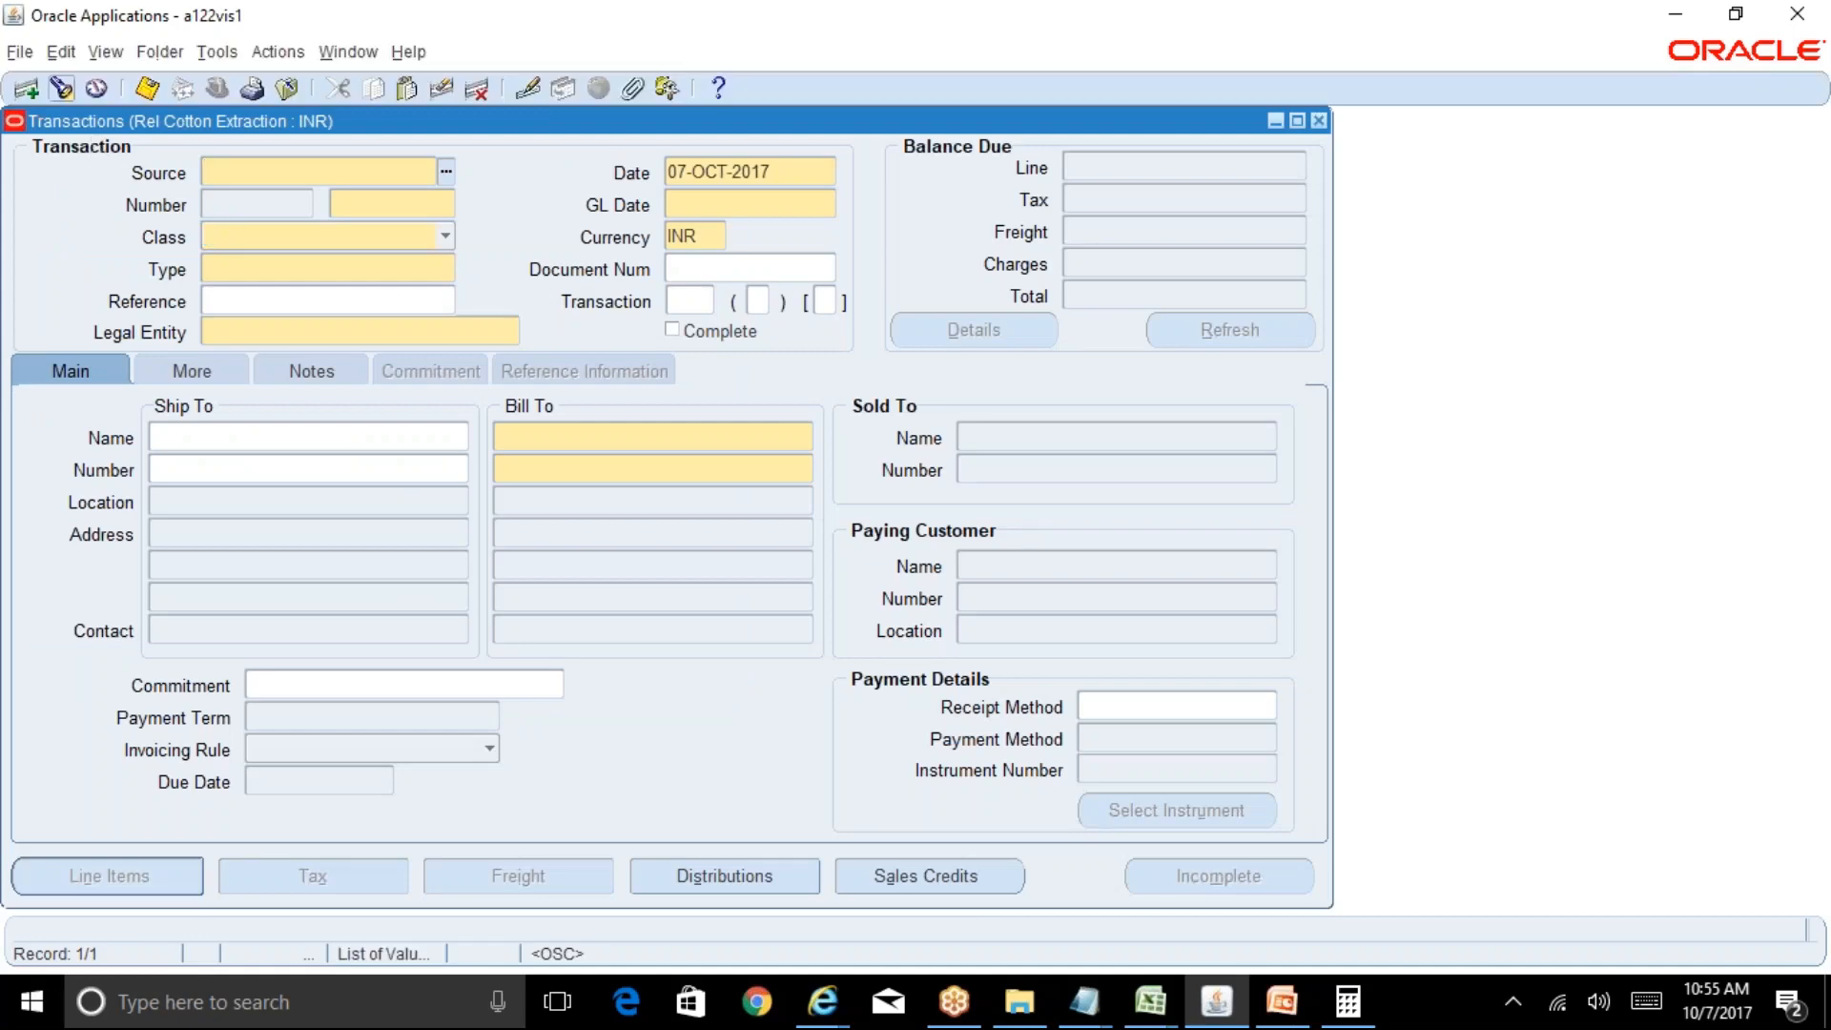
{"action": "left_click", "coordinate": [61, 87]}
{"action": "left_click", "coordinate": [822, 286]}
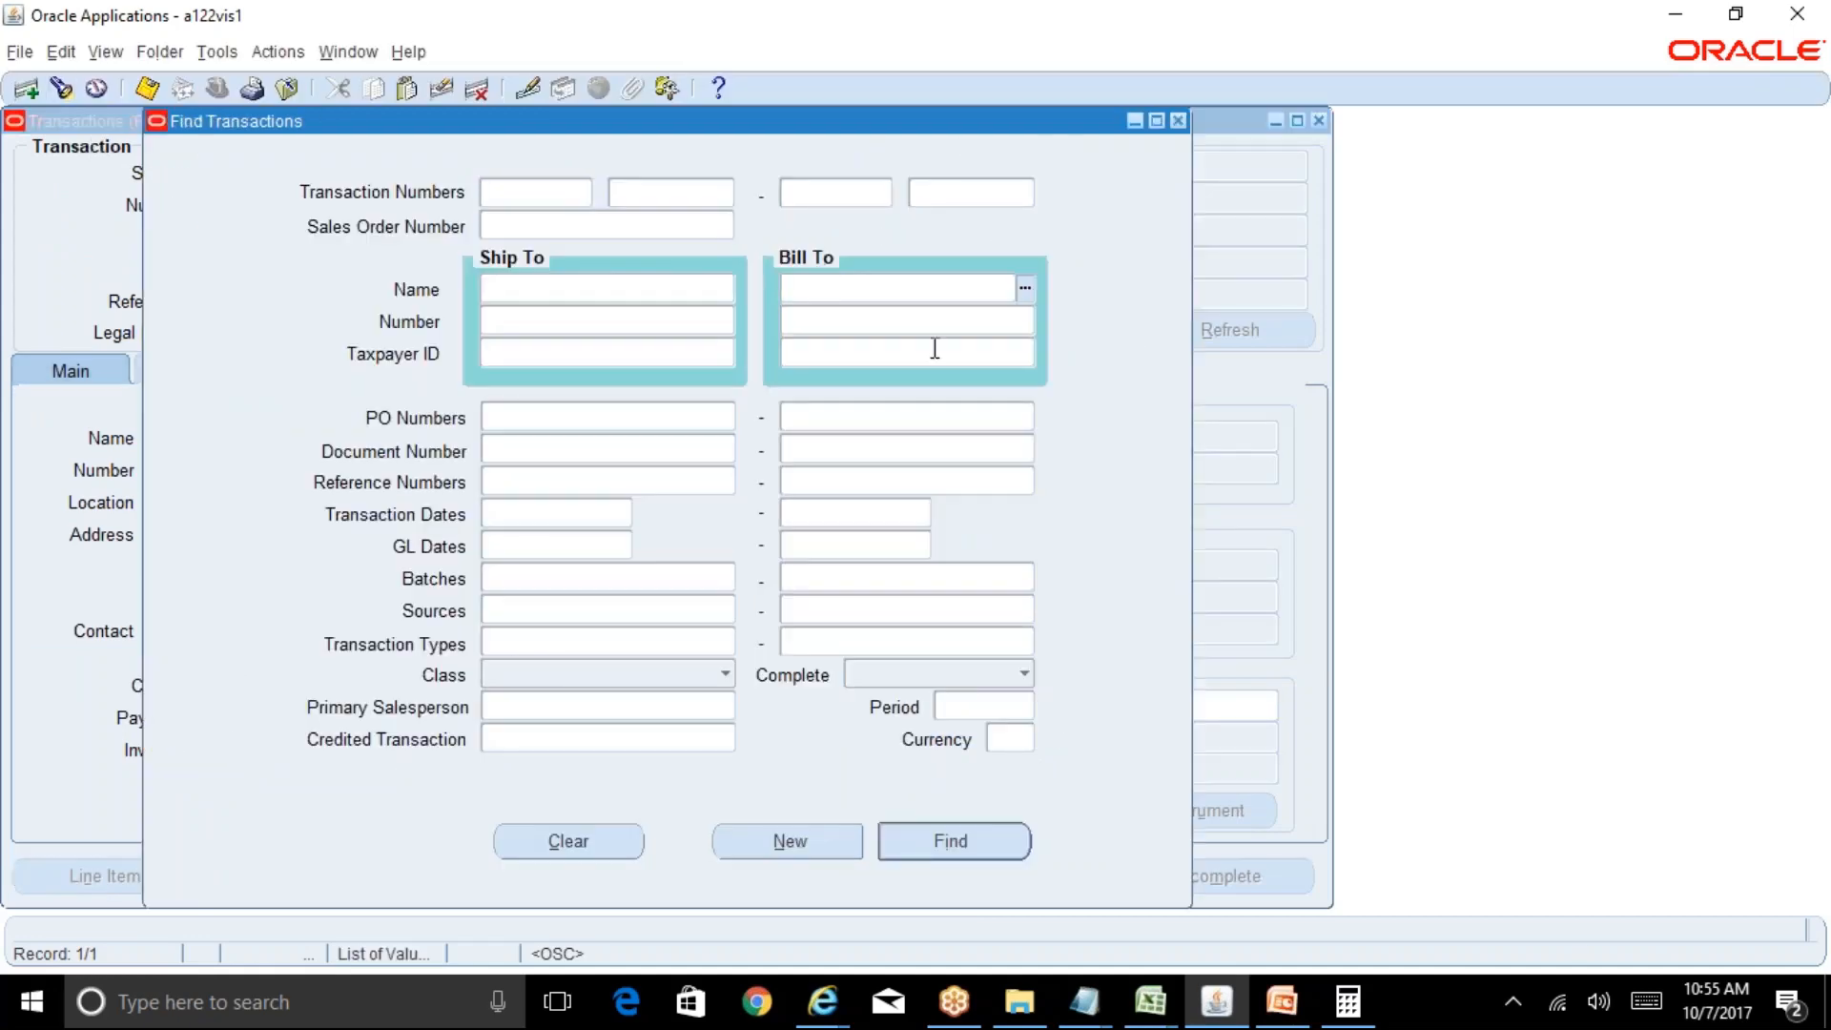
{"action": "type", "text": "raymonds"}
{"action": "key", "text": "Tab"}
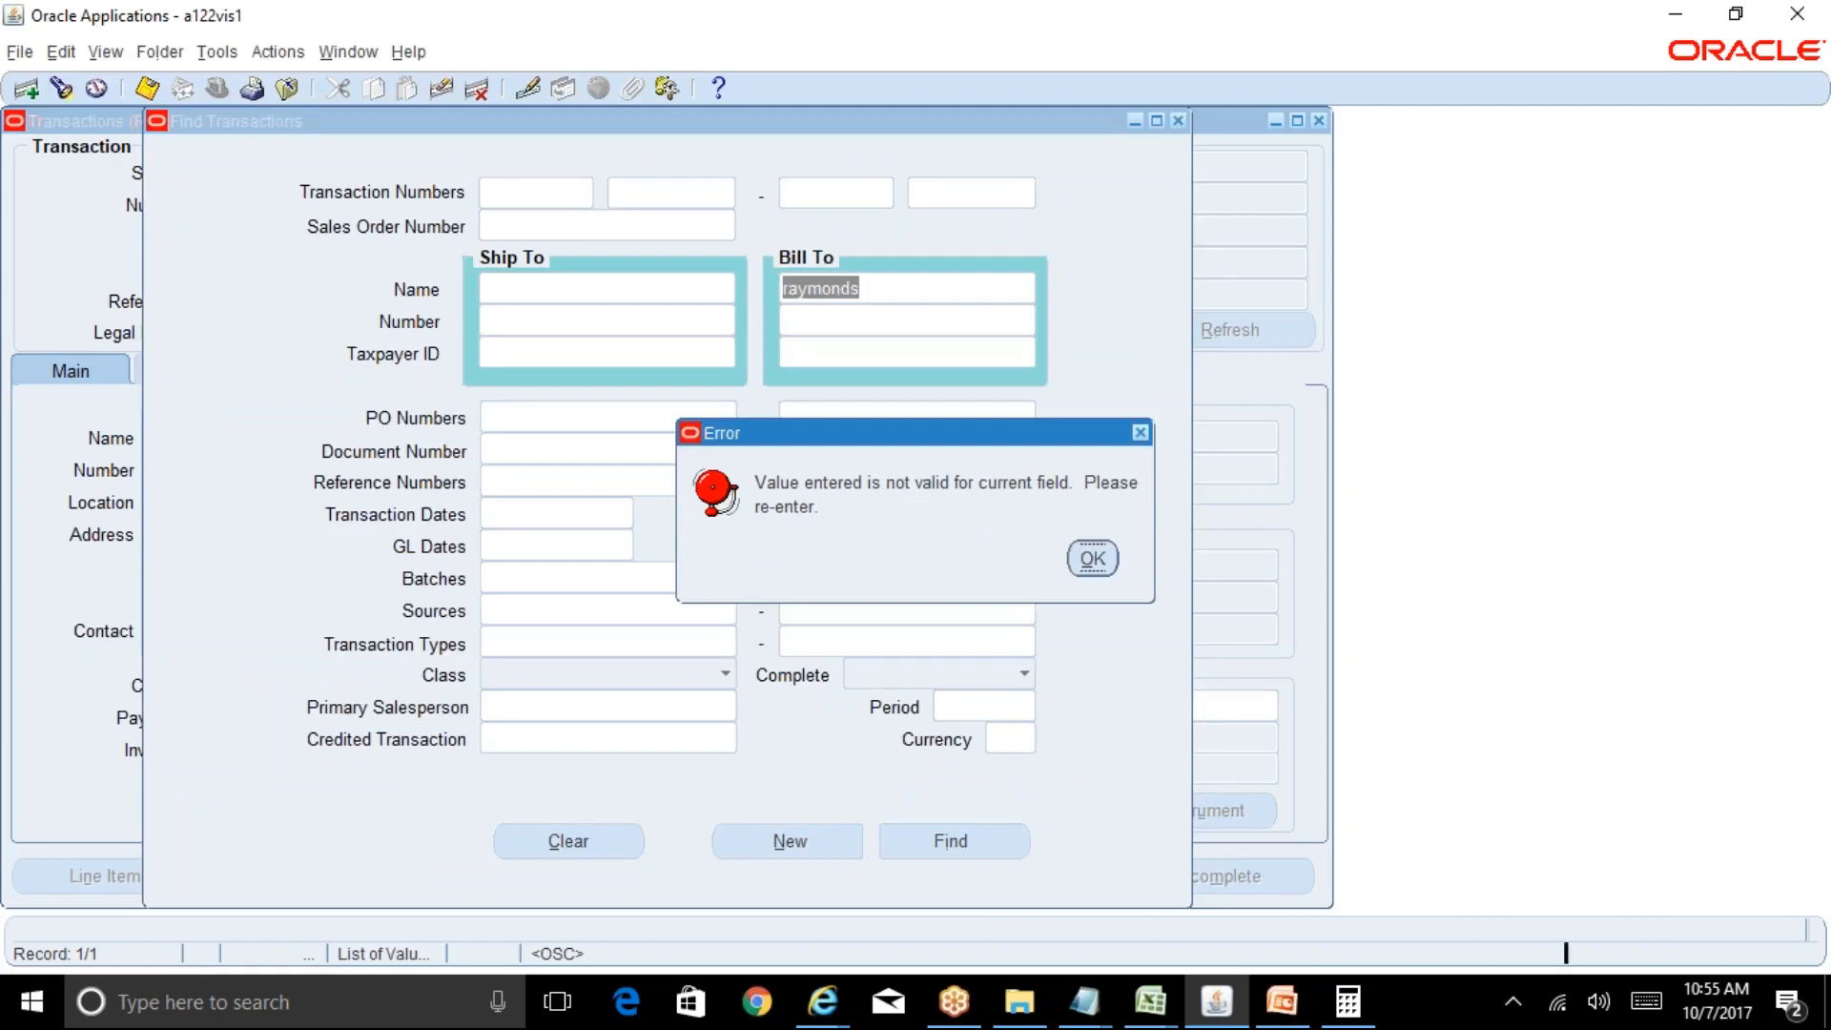
{"action": "key", "text": "Return"}
{"action": "type", "text": "ABC"}
{"action": "key", "text": "Tab"}
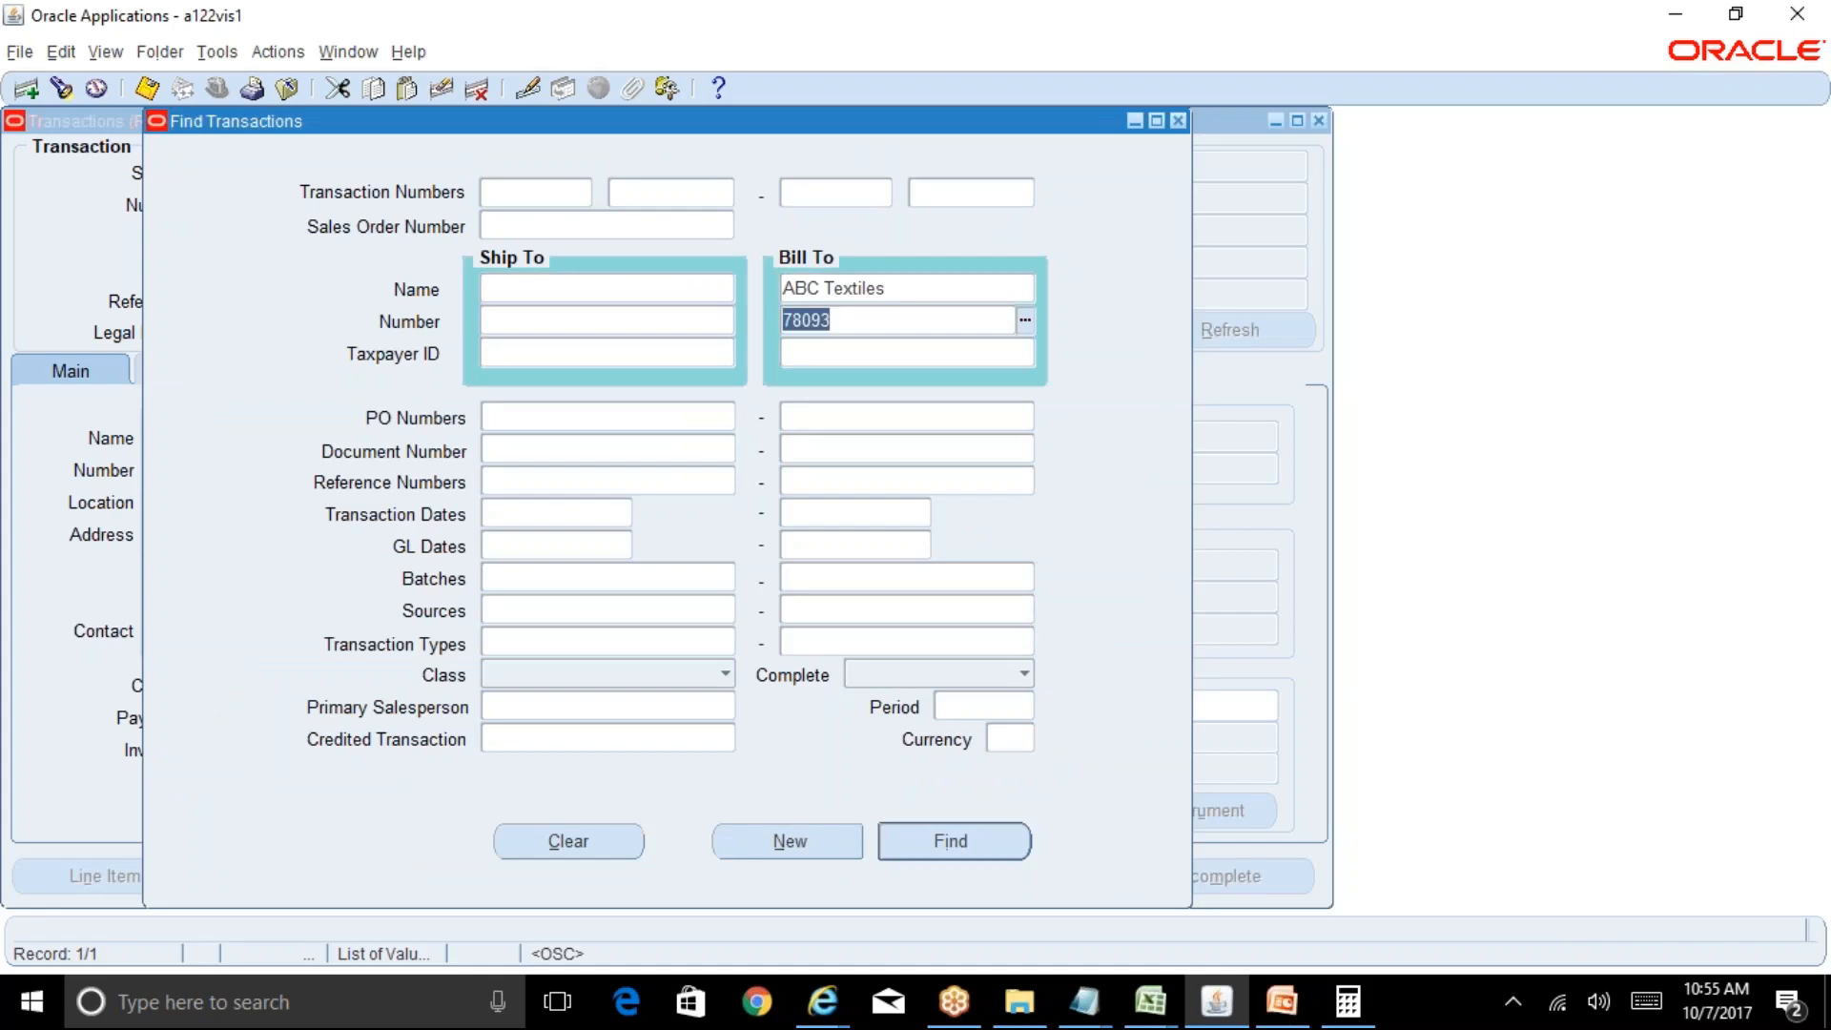
{"action": "left_click", "coordinate": [1005, 858]}
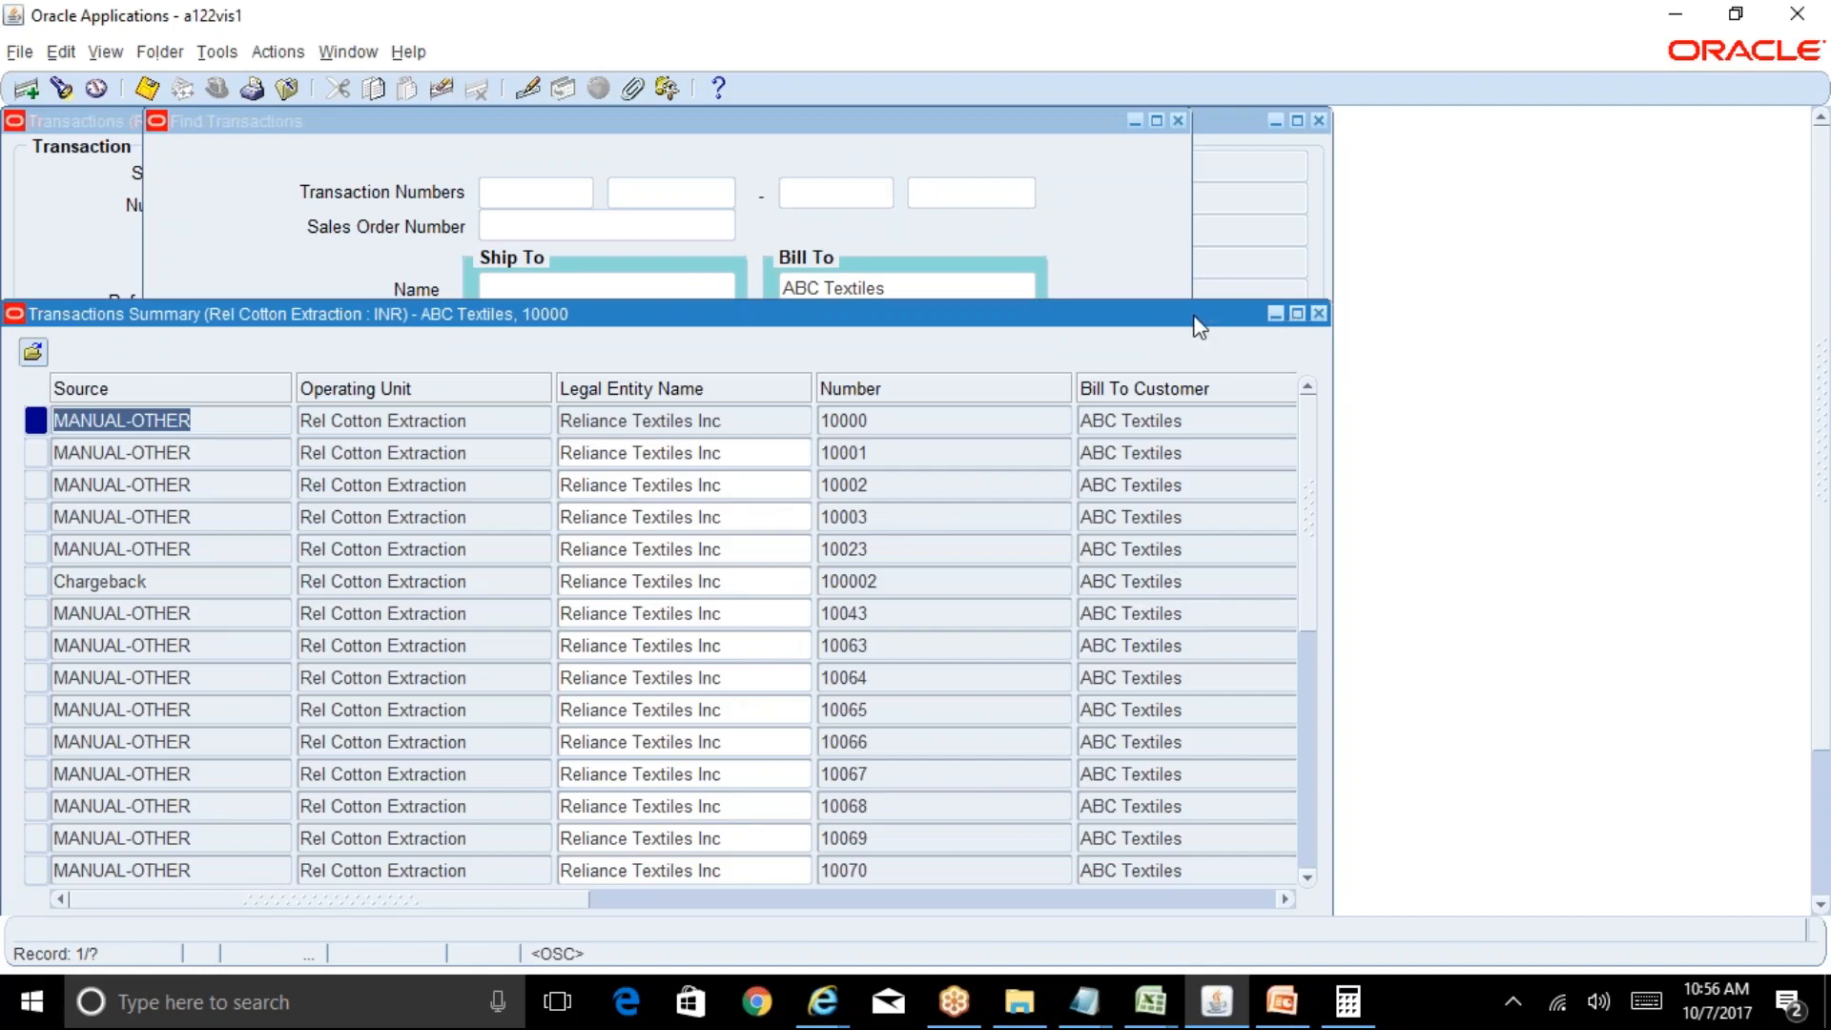
Browse the ABC Textiles results, then open the first transaction in full detail.
{"action": "left_click_drag", "start_coordinate": [1197, 318], "coordinate": [1198, 196]}
{"action": "left_click", "coordinate": [1219, 295]}
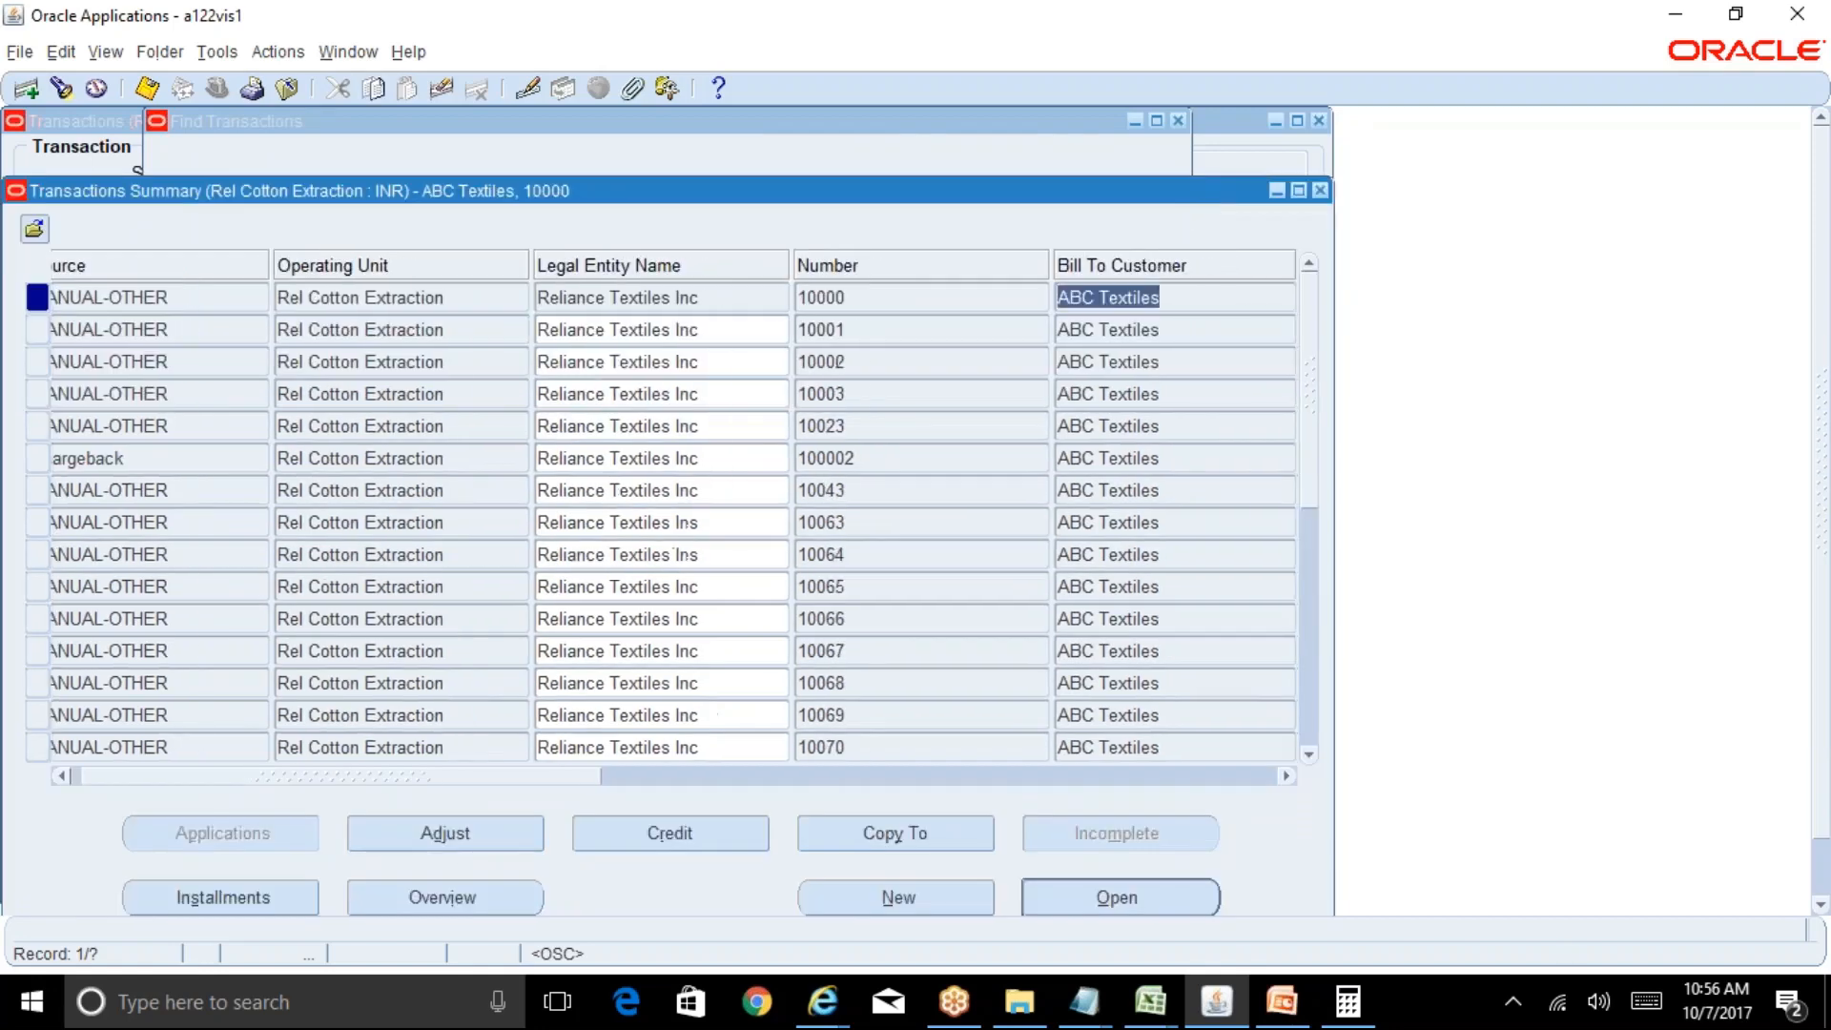
{"action": "left_click", "coordinate": [1207, 613]}
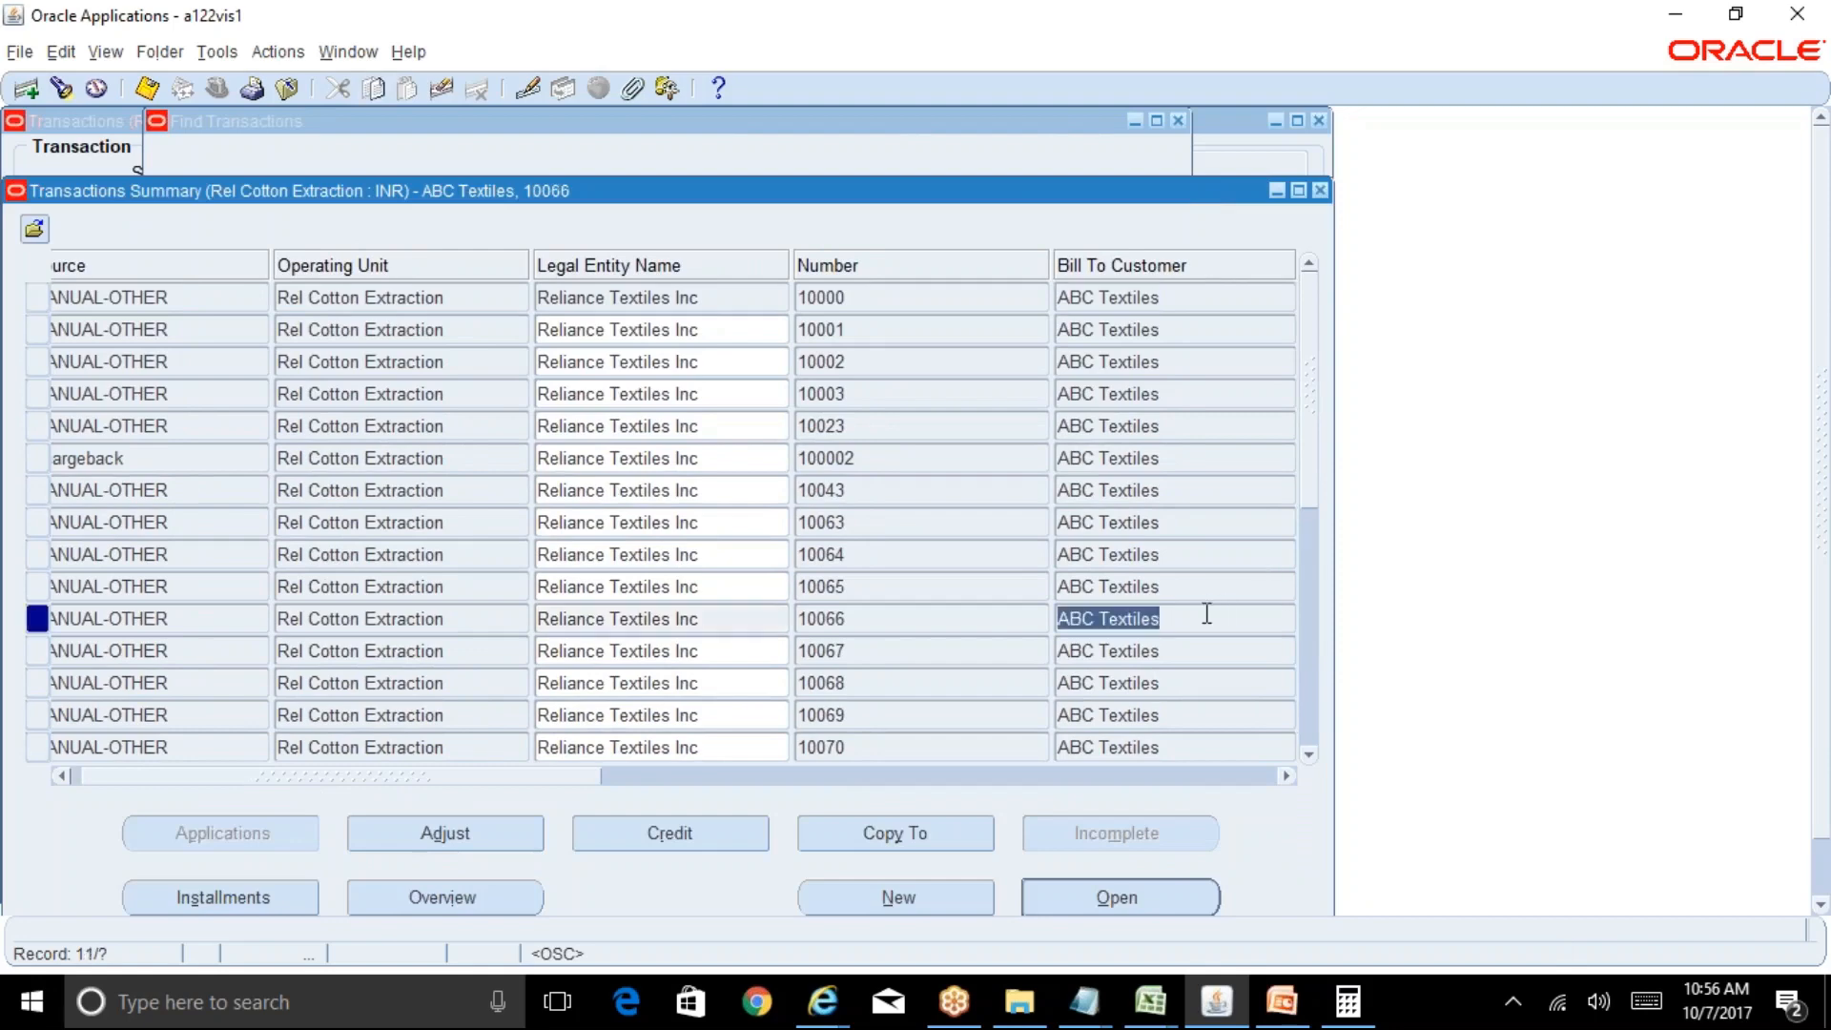
{"action": "left_click", "coordinate": [1310, 689]}
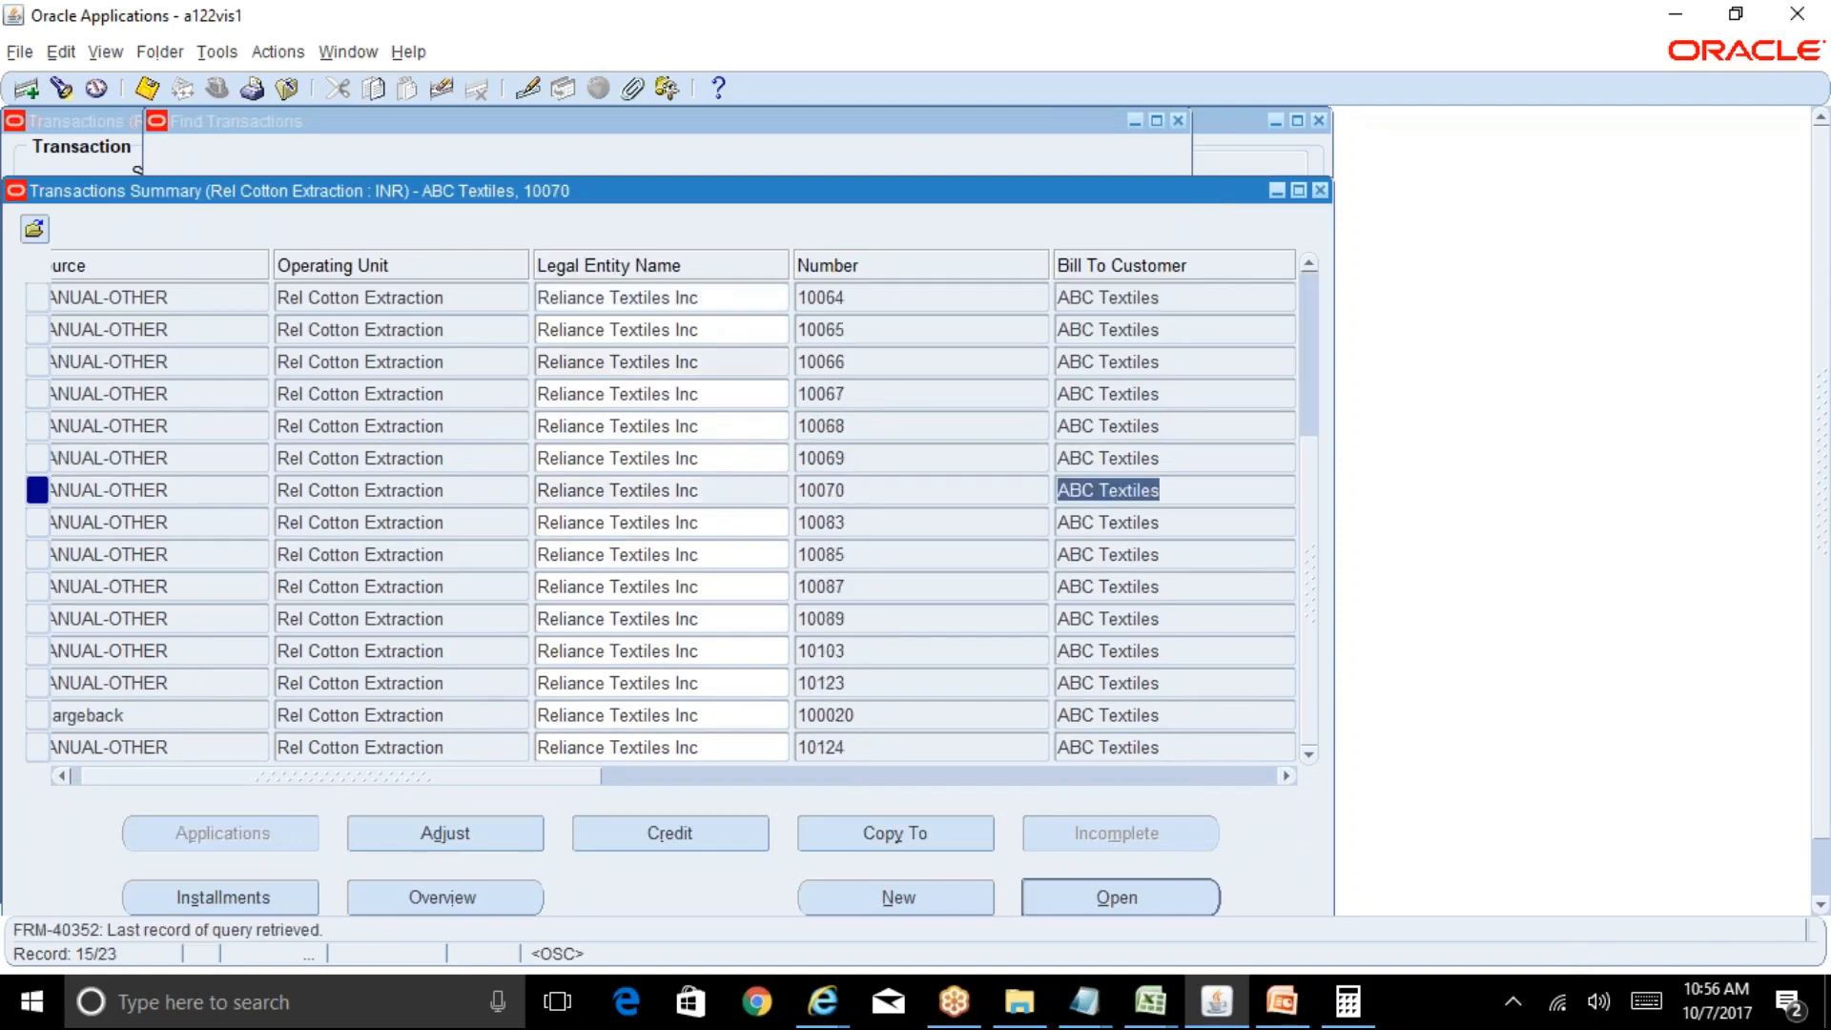
{"action": "left_click", "coordinate": [1211, 683]}
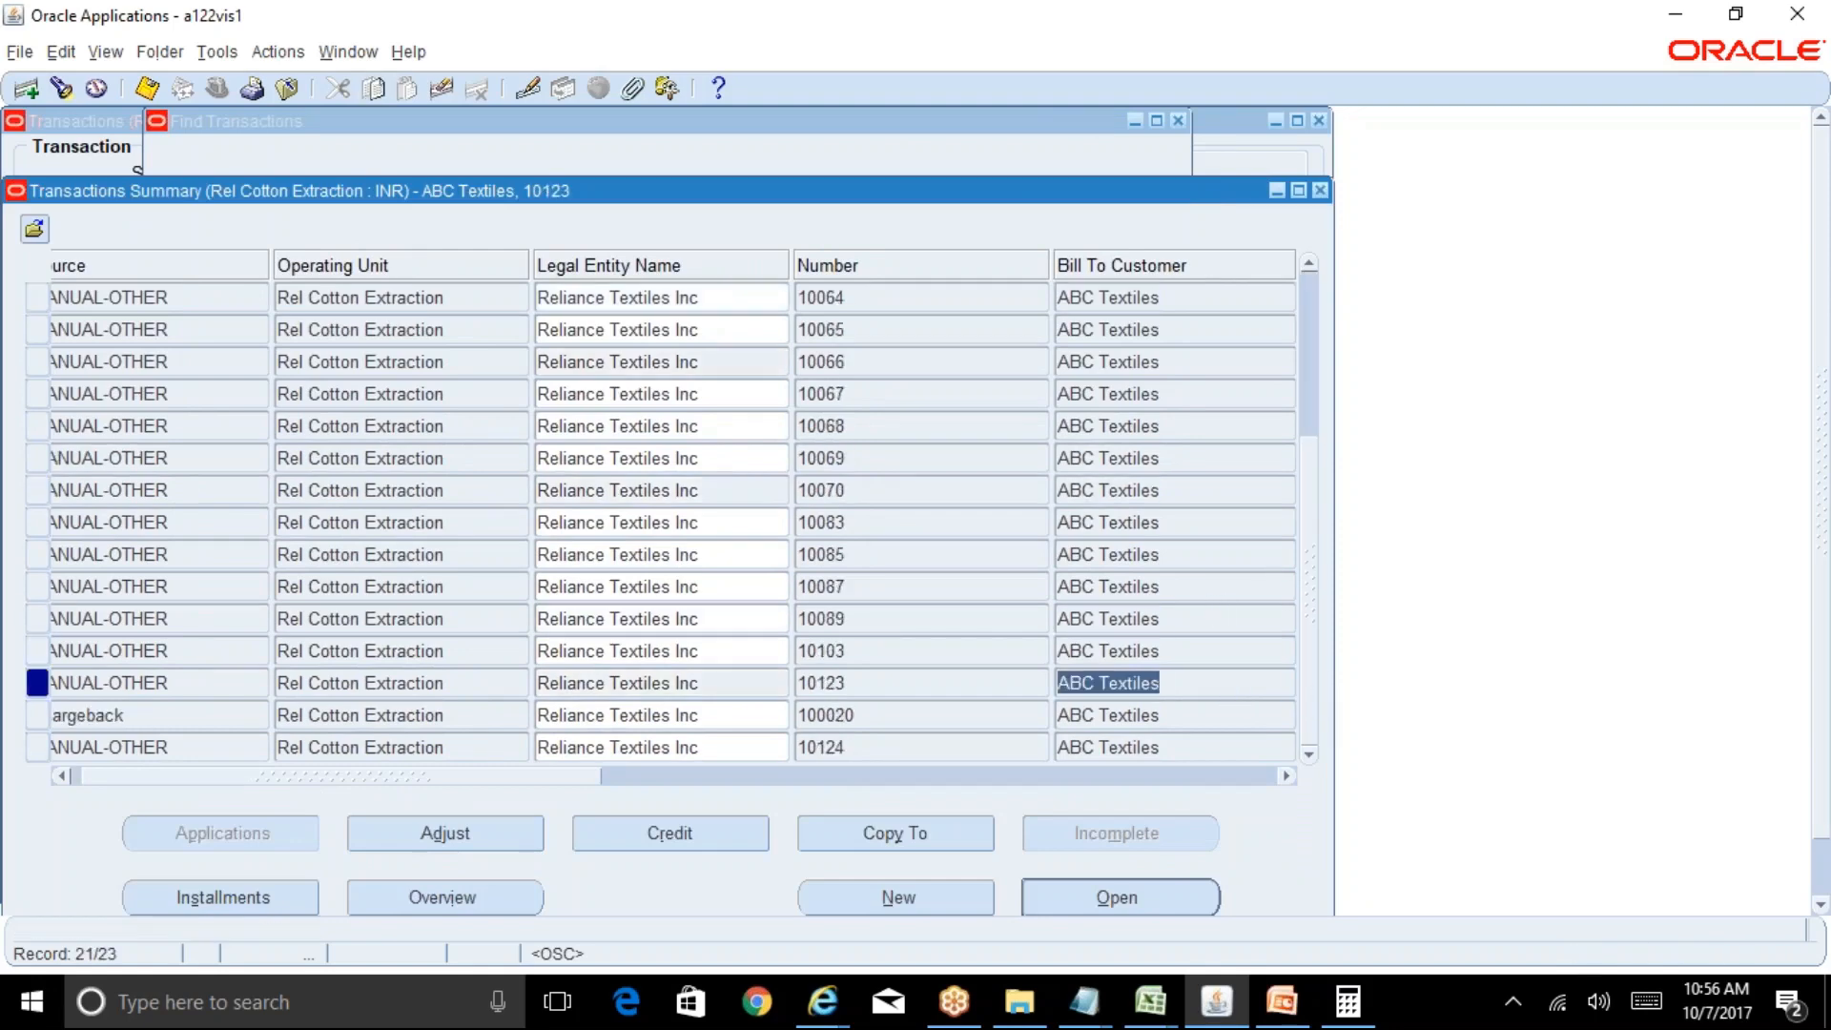
{"action": "left_click", "coordinate": [1186, 295]}
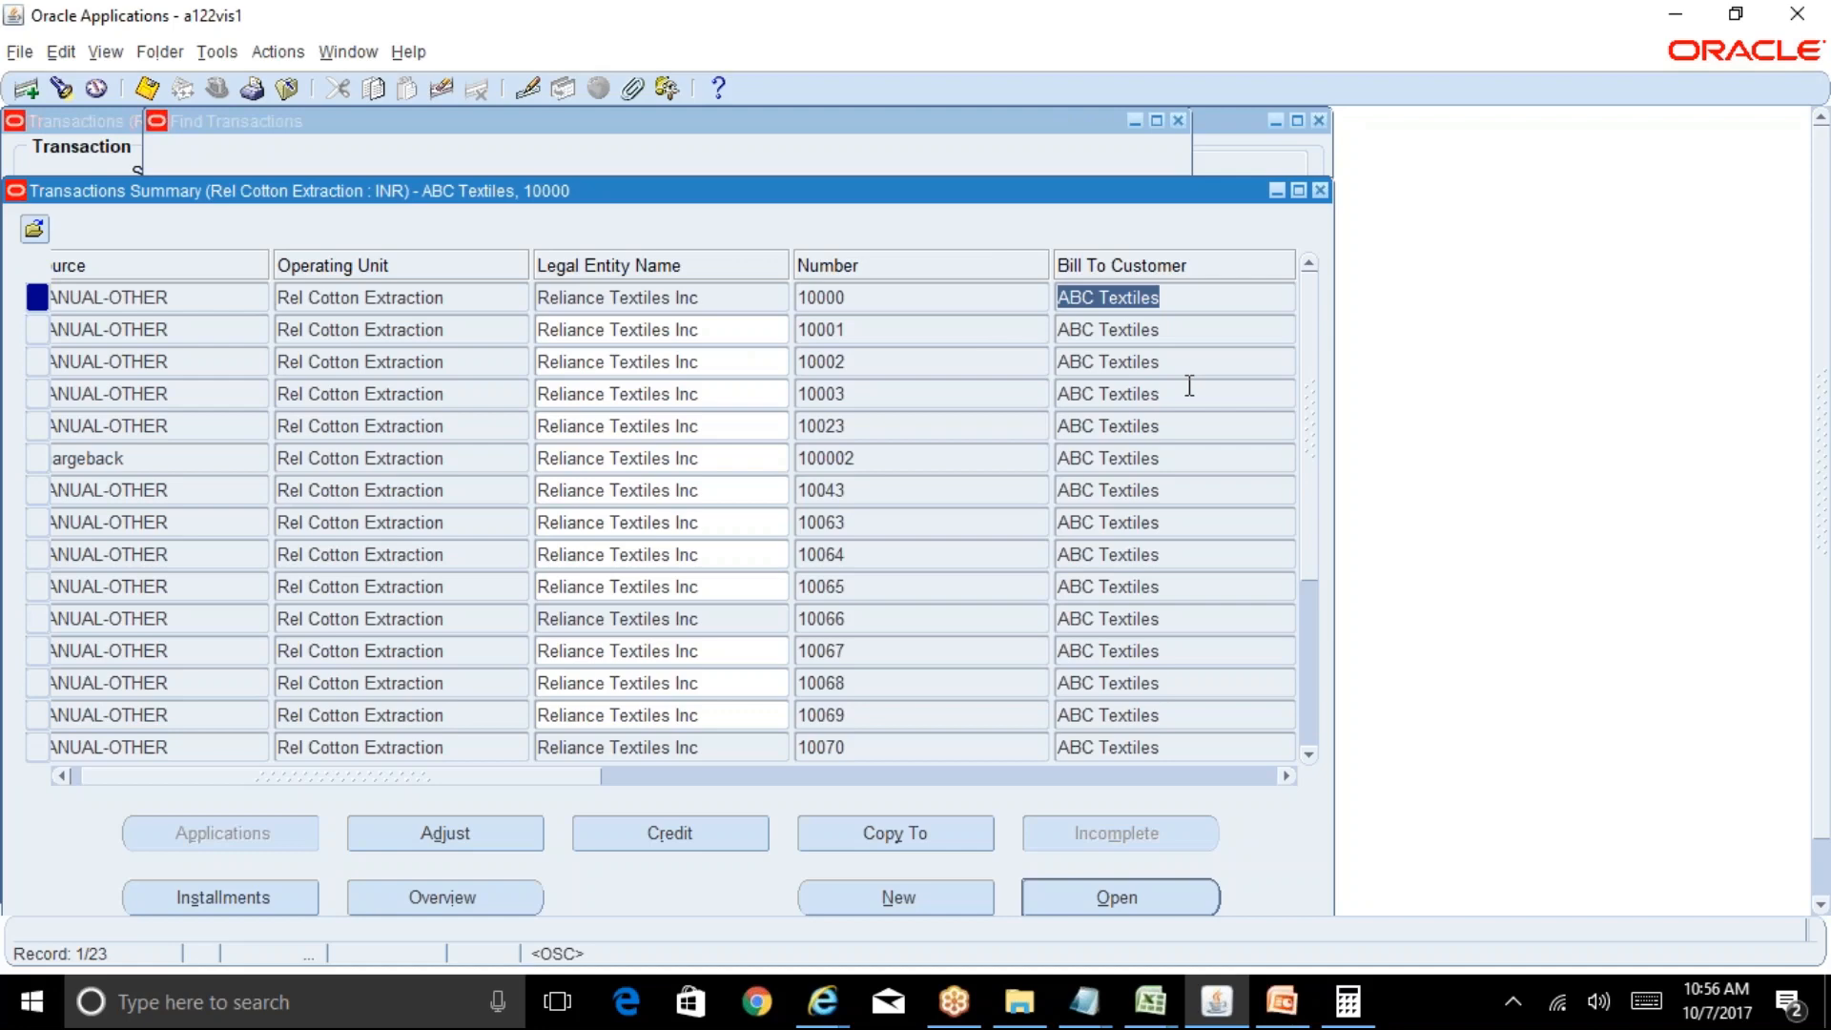
{"action": "left_click", "coordinate": [1199, 896]}
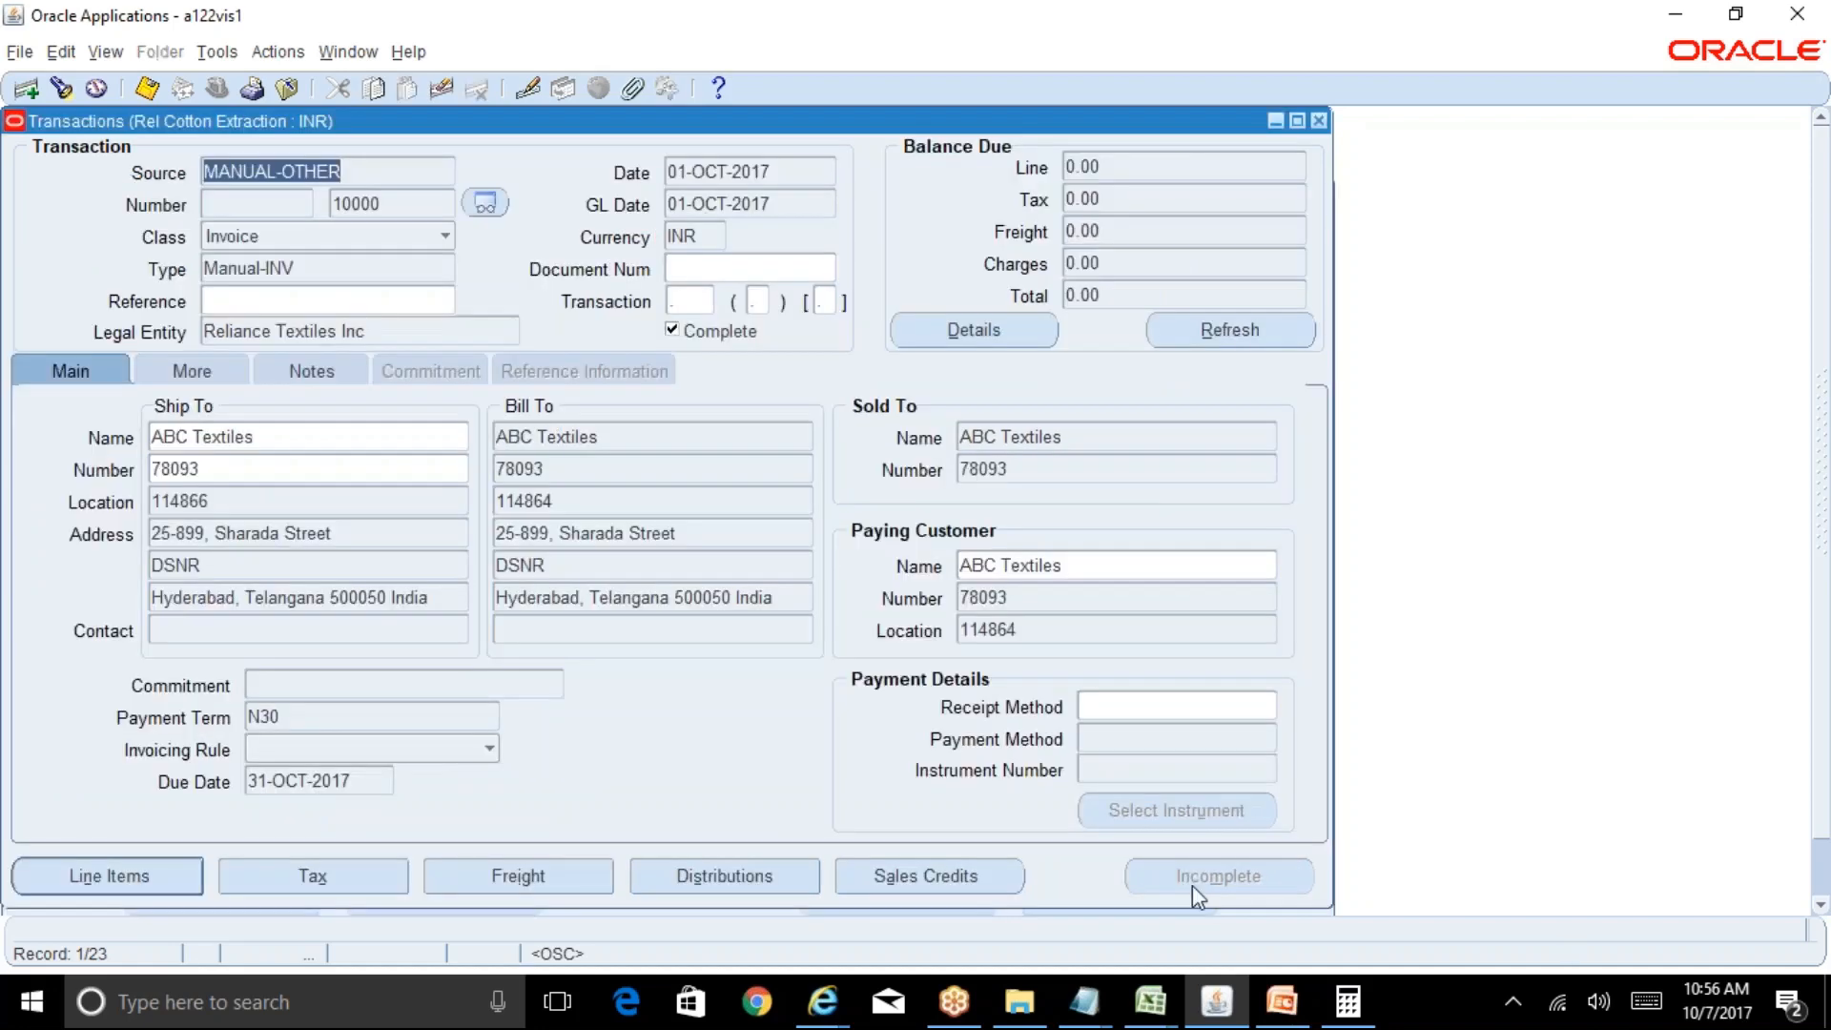
Verify invoice 10000's bill-to name and address show ABC Textiles, then close both transaction windows.
{"action": "left_click", "coordinate": [613, 435]}
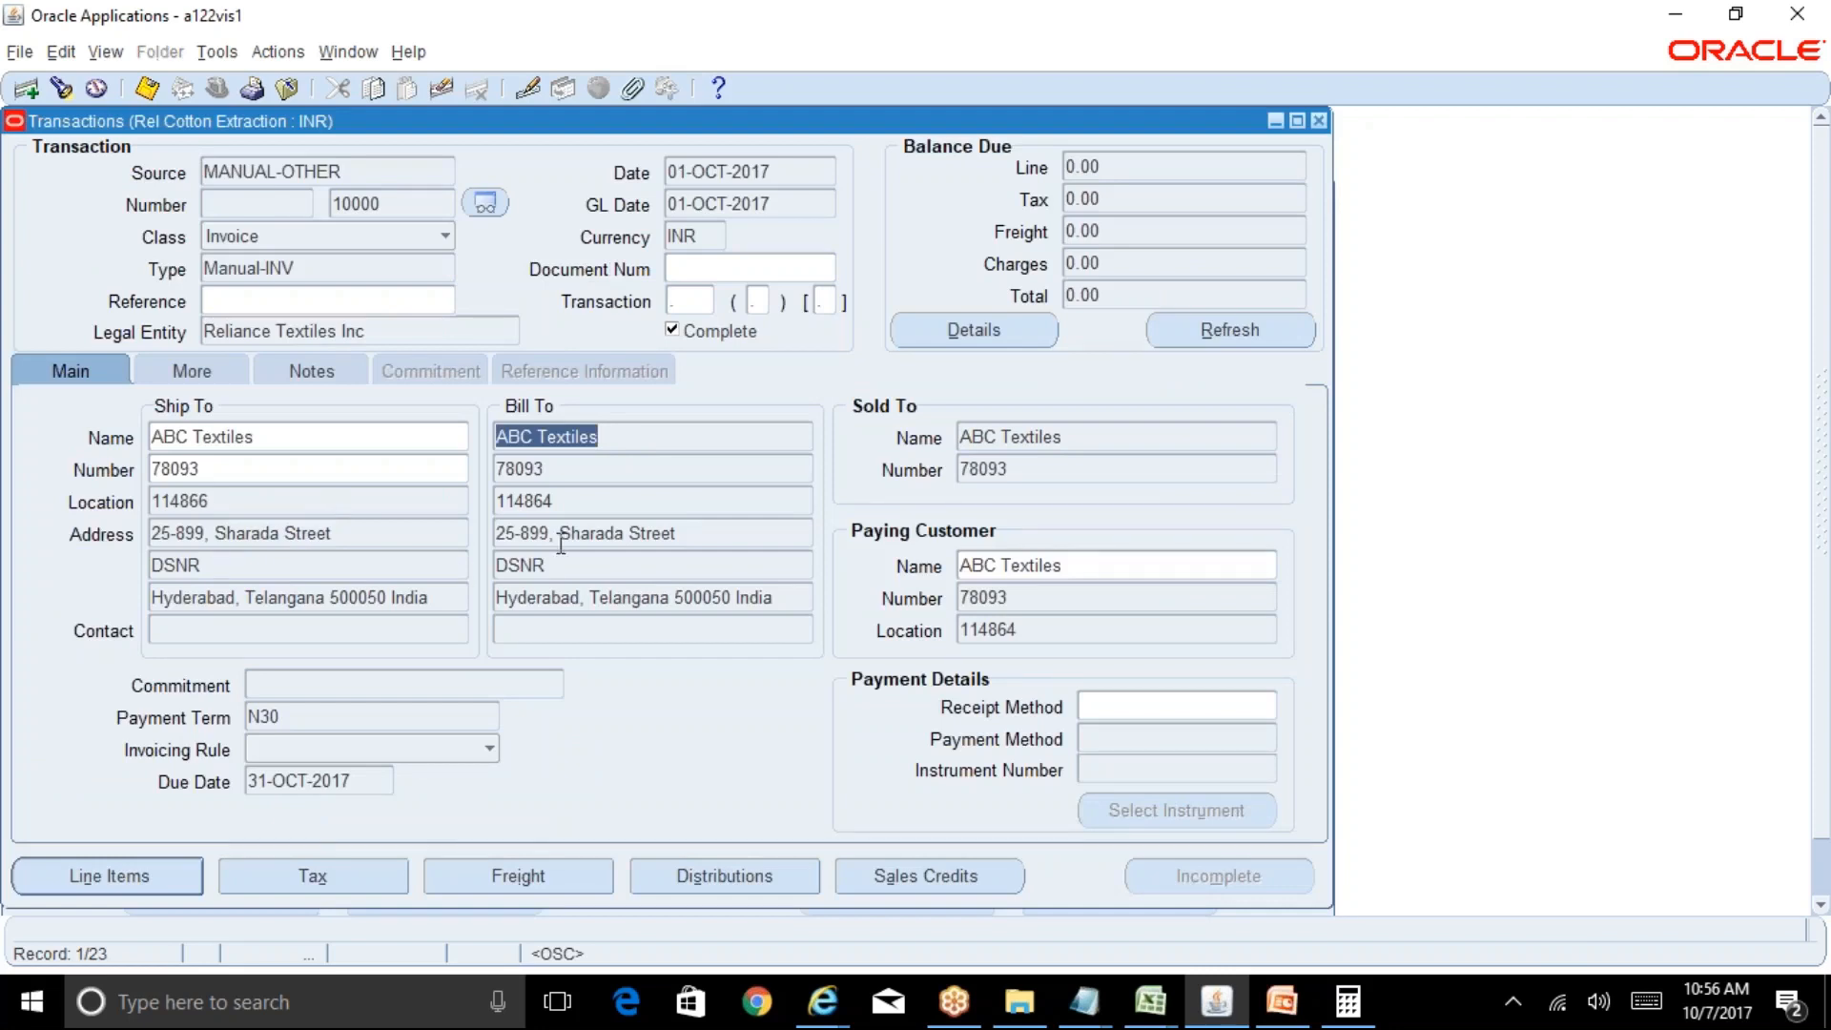
{"action": "left_click", "coordinate": [683, 530]}
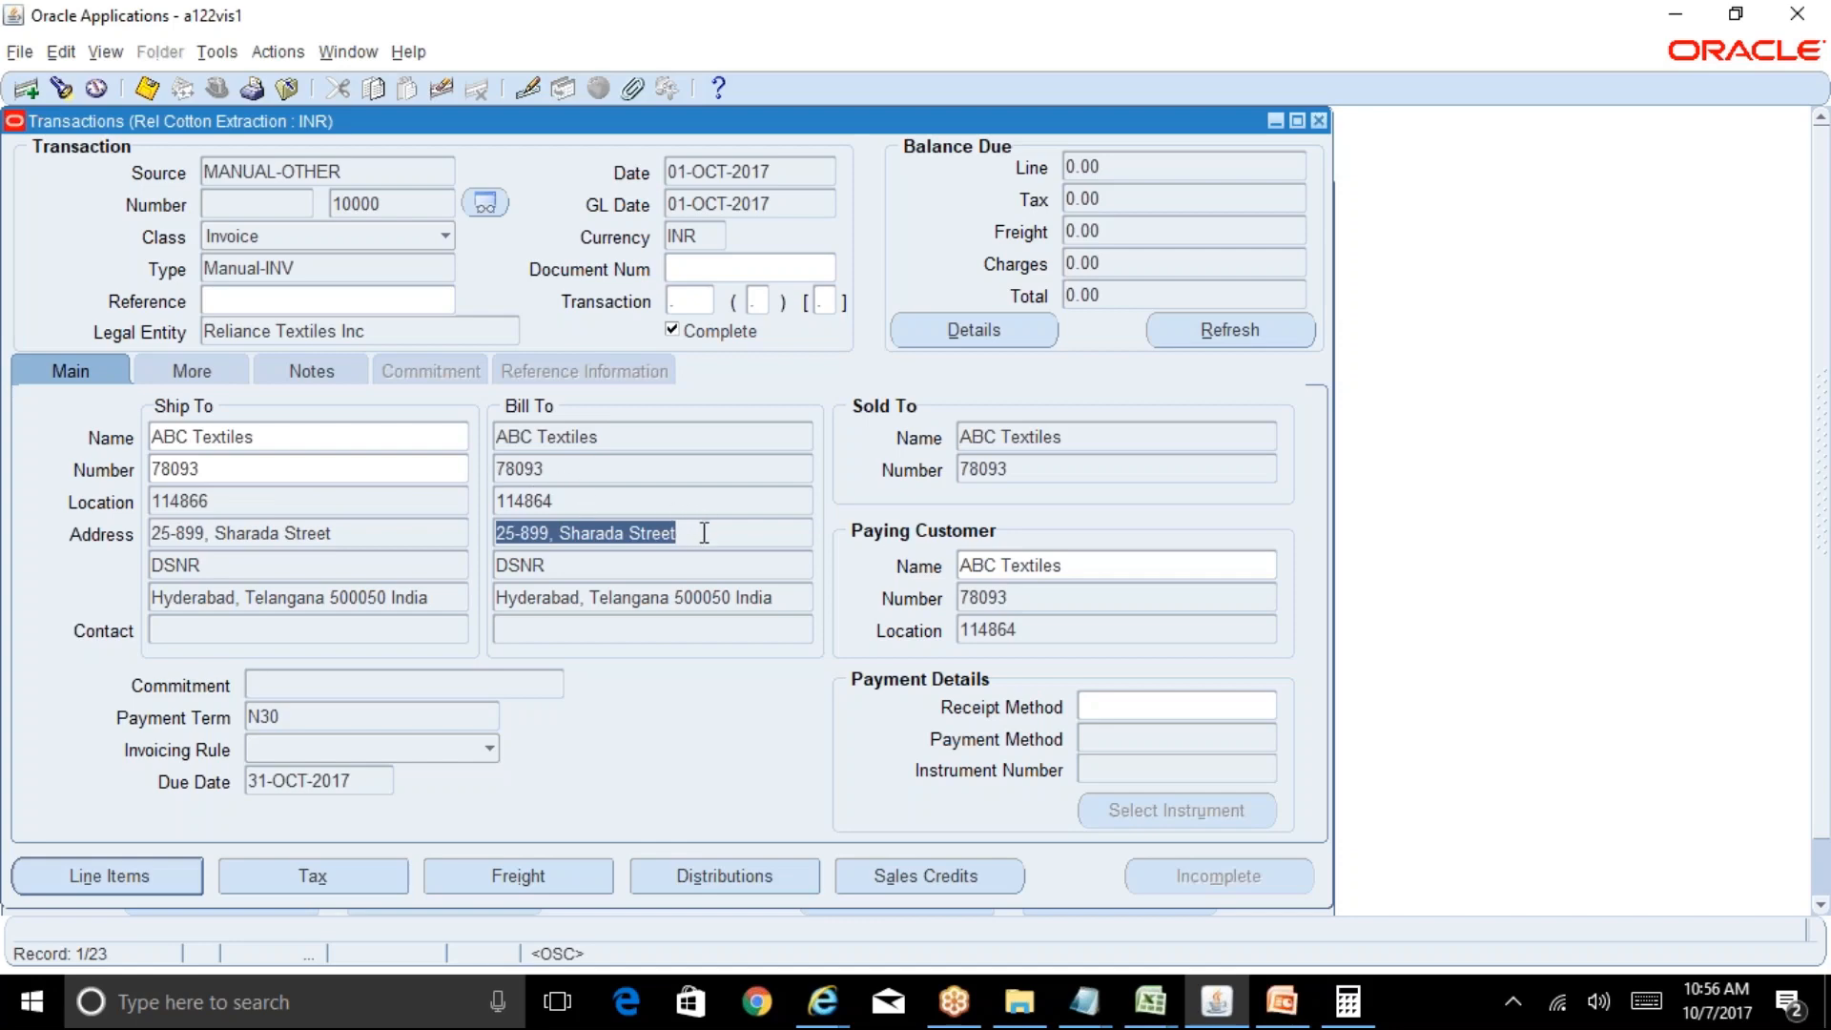
{"action": "left_click", "coordinate": [603, 436]}
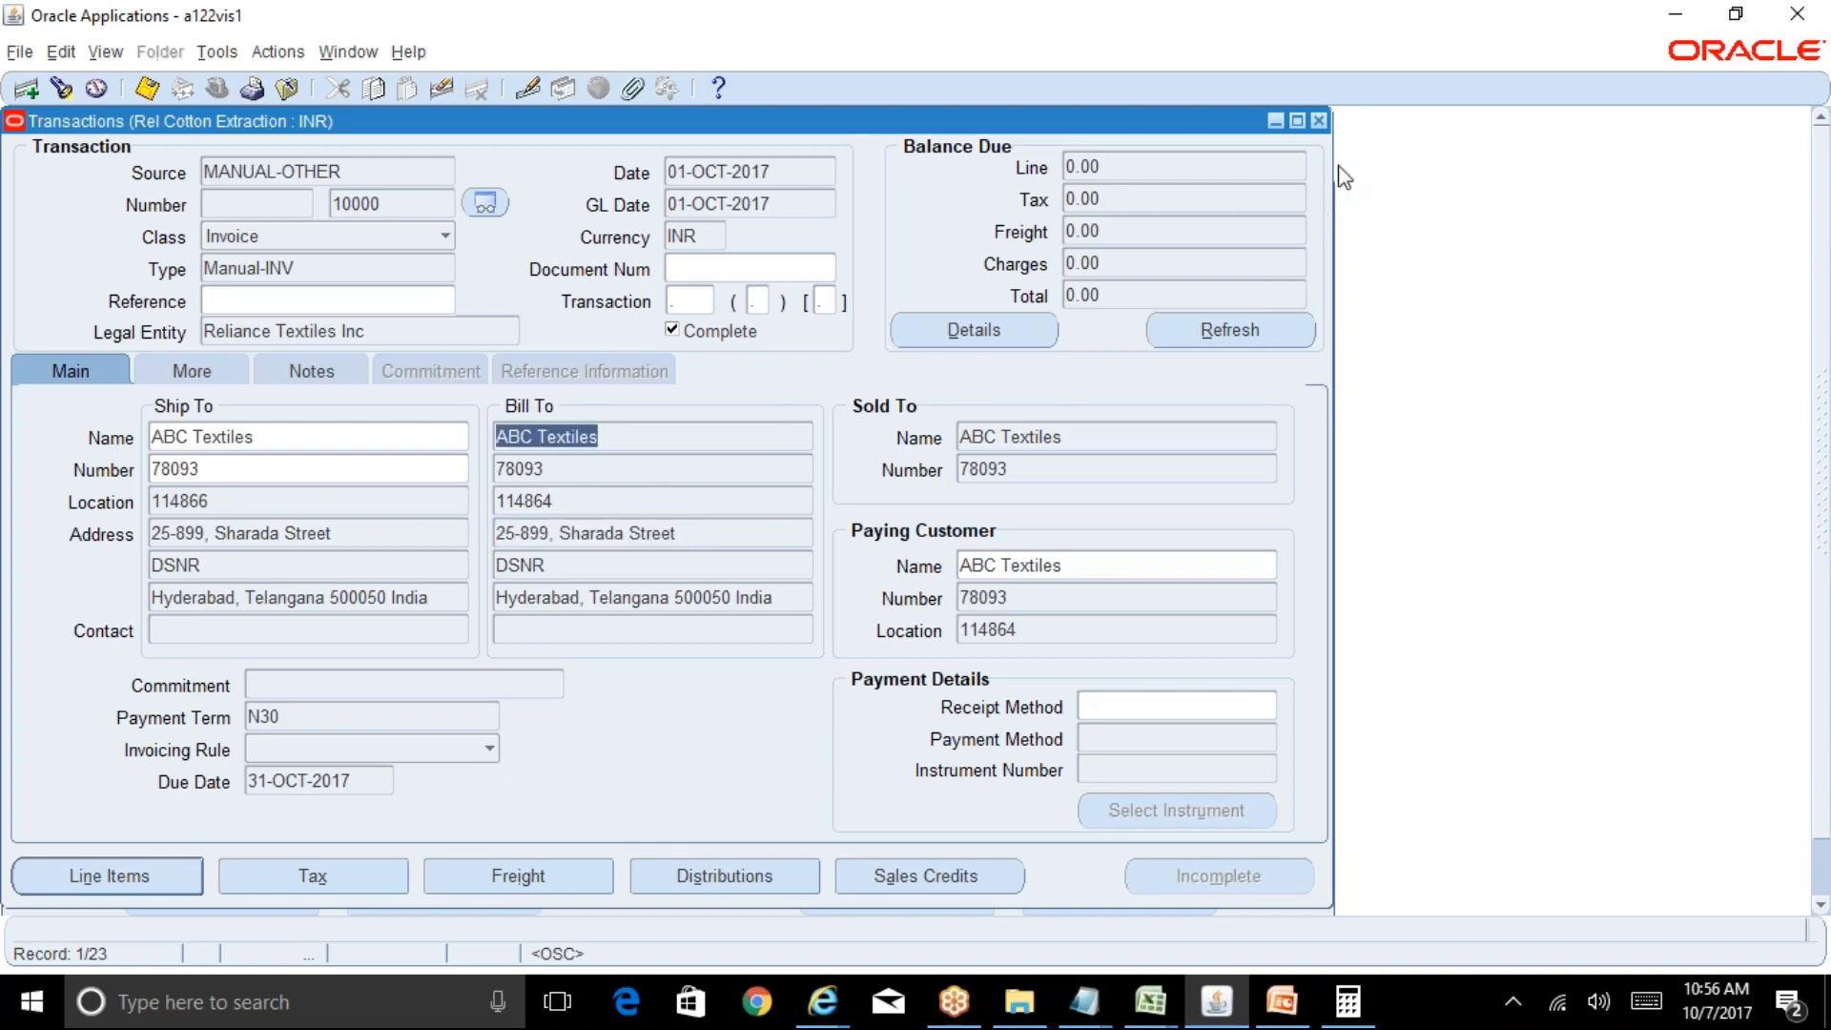
{"action": "left_click", "coordinate": [1319, 120]}
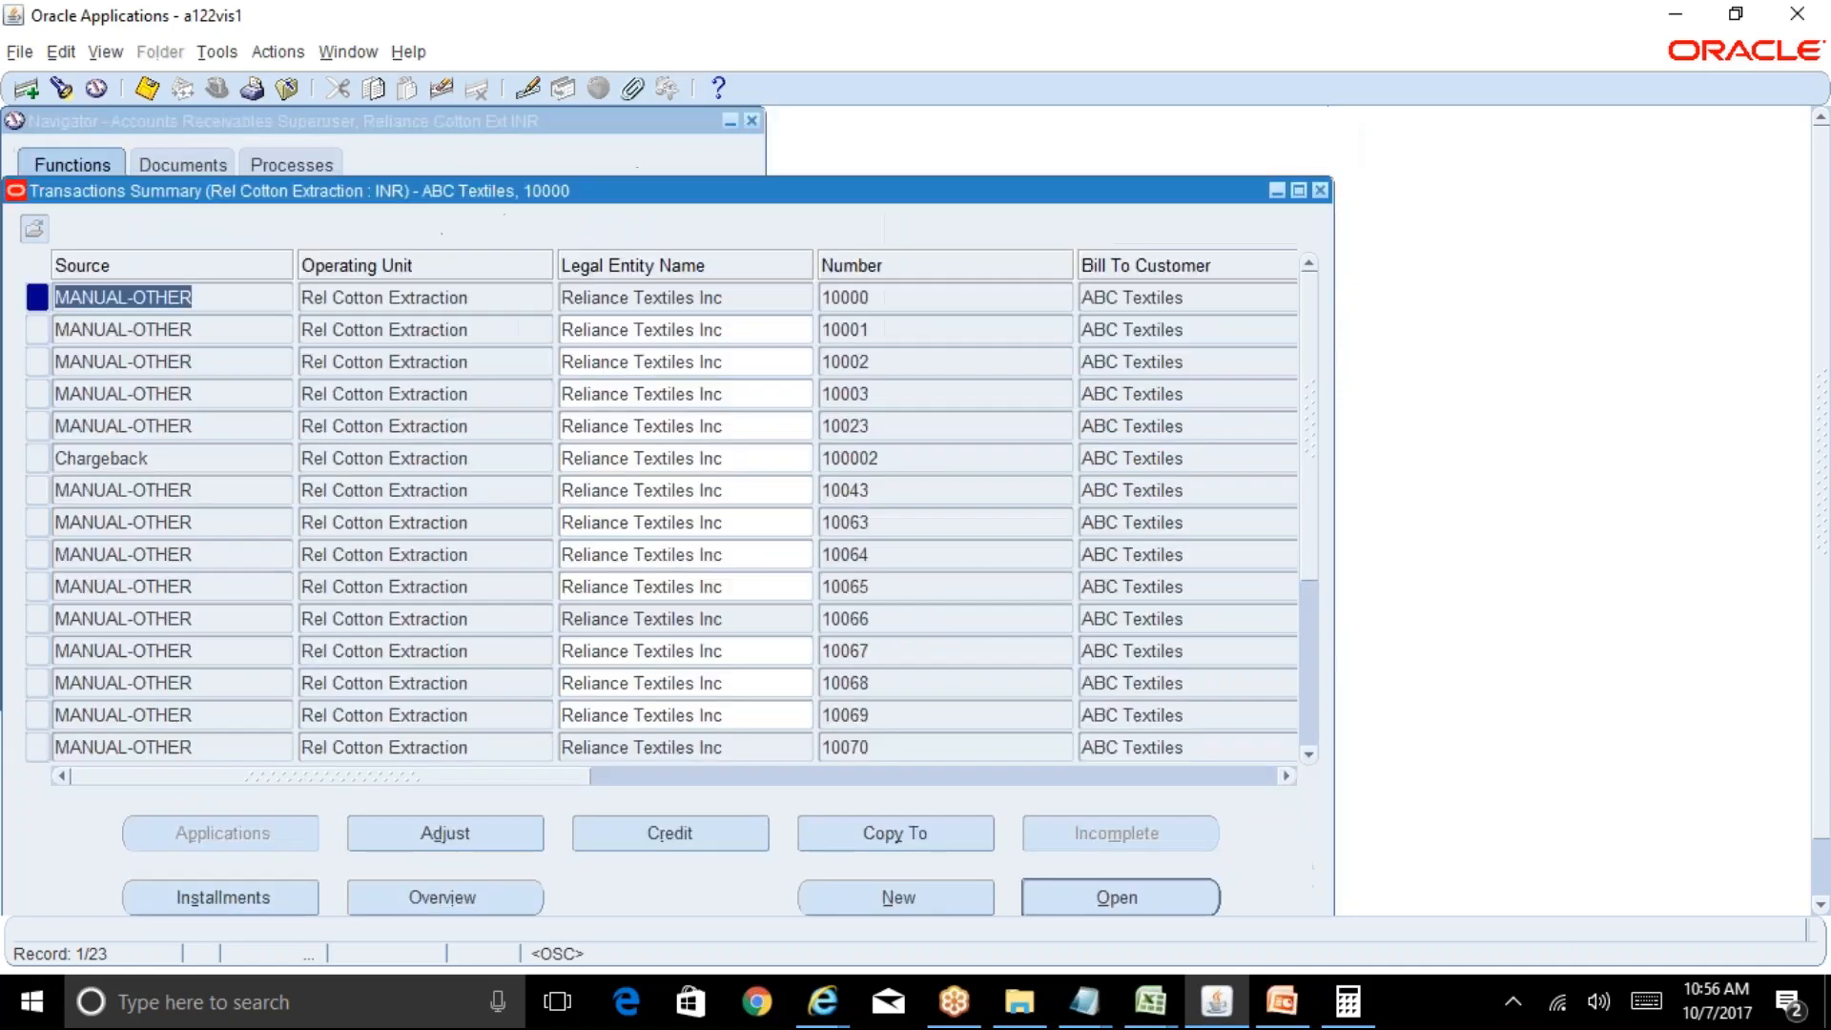
{"action": "left_click", "coordinate": [1319, 191]}
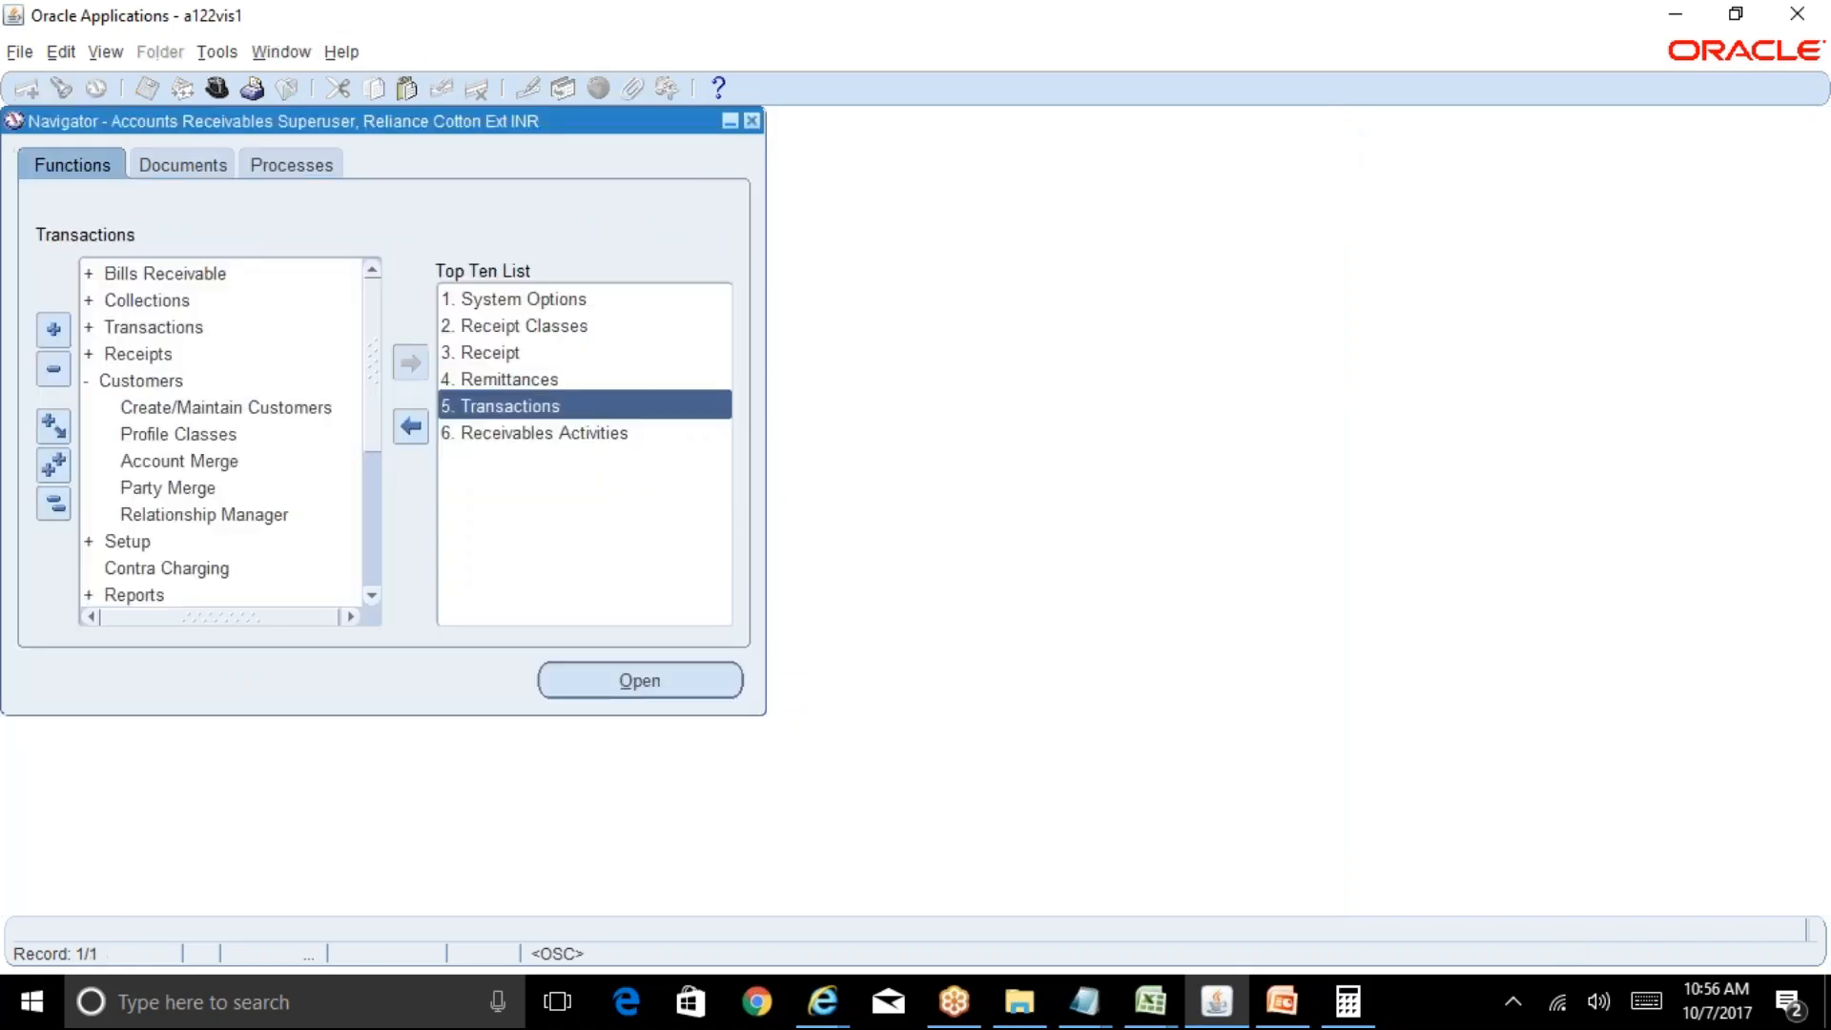
Bold Customer Merge, Oracle Standard Reports, AR to GL Reconciliation and Period Closure on the Table of Contents sheet.
{"action": "mouse_move", "coordinate": [1149, 1000]}
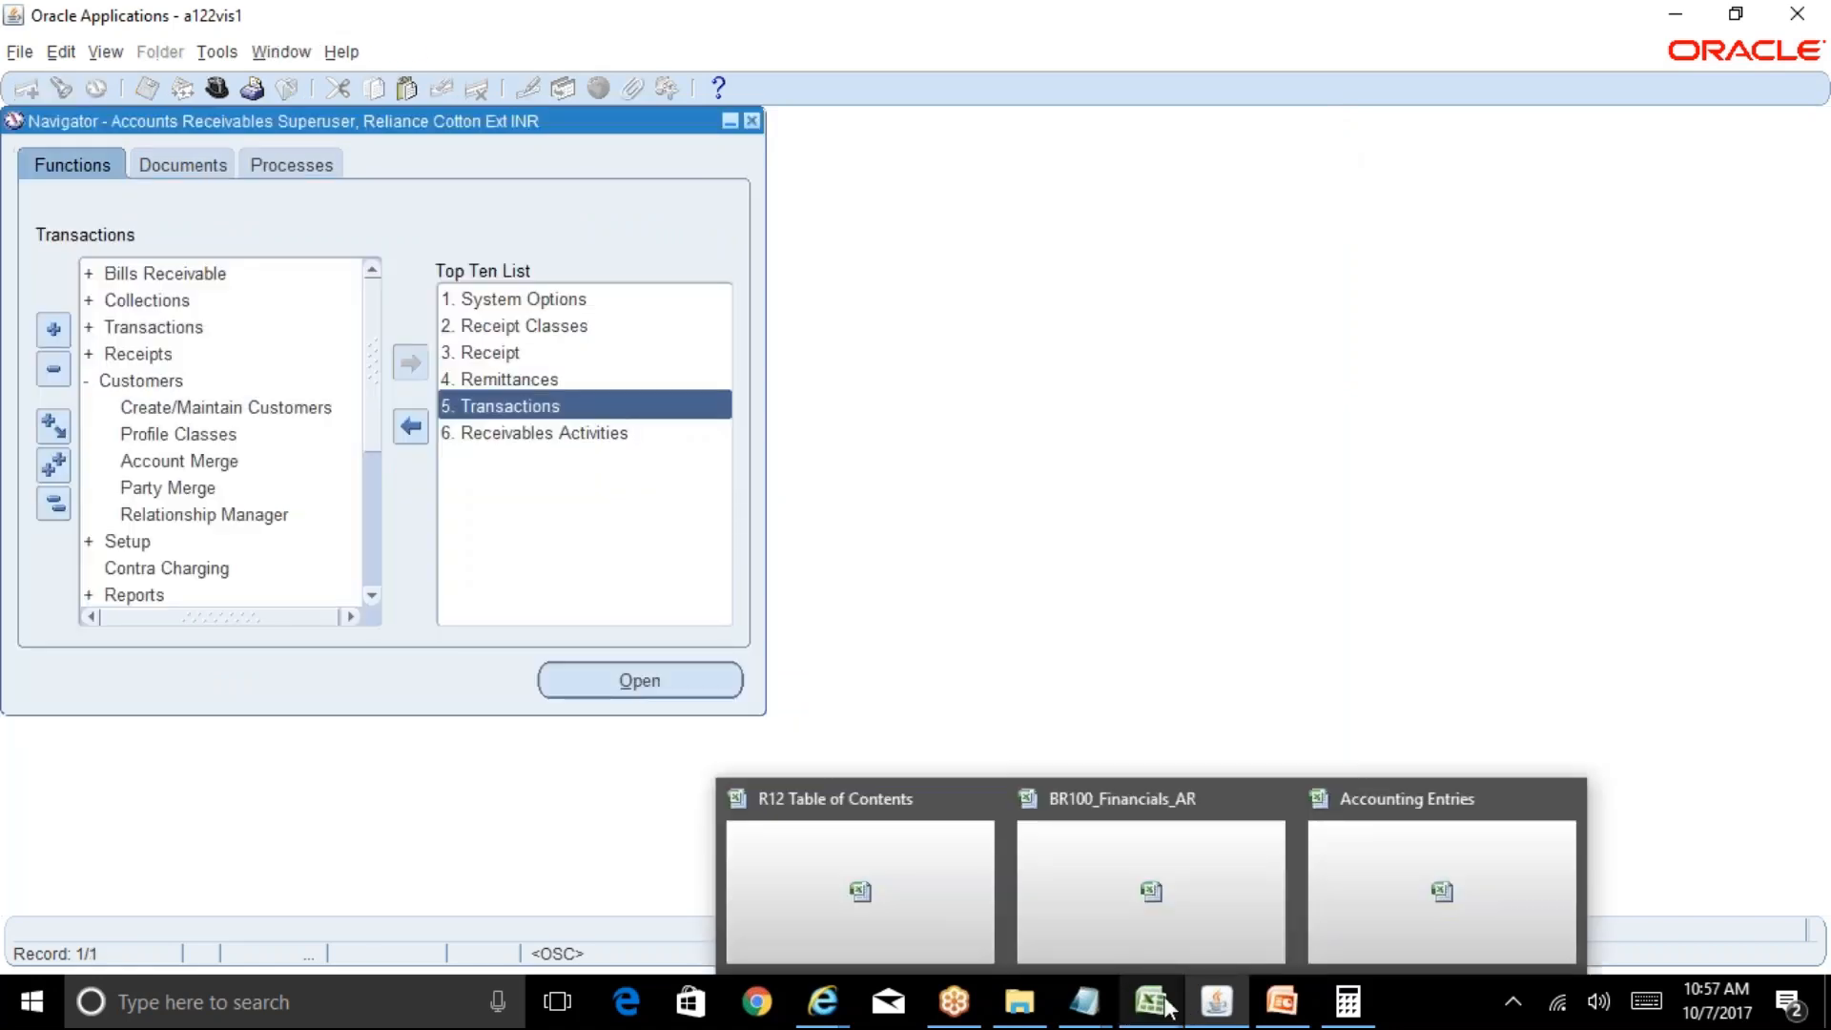
{"action": "left_click", "coordinate": [918, 908]}
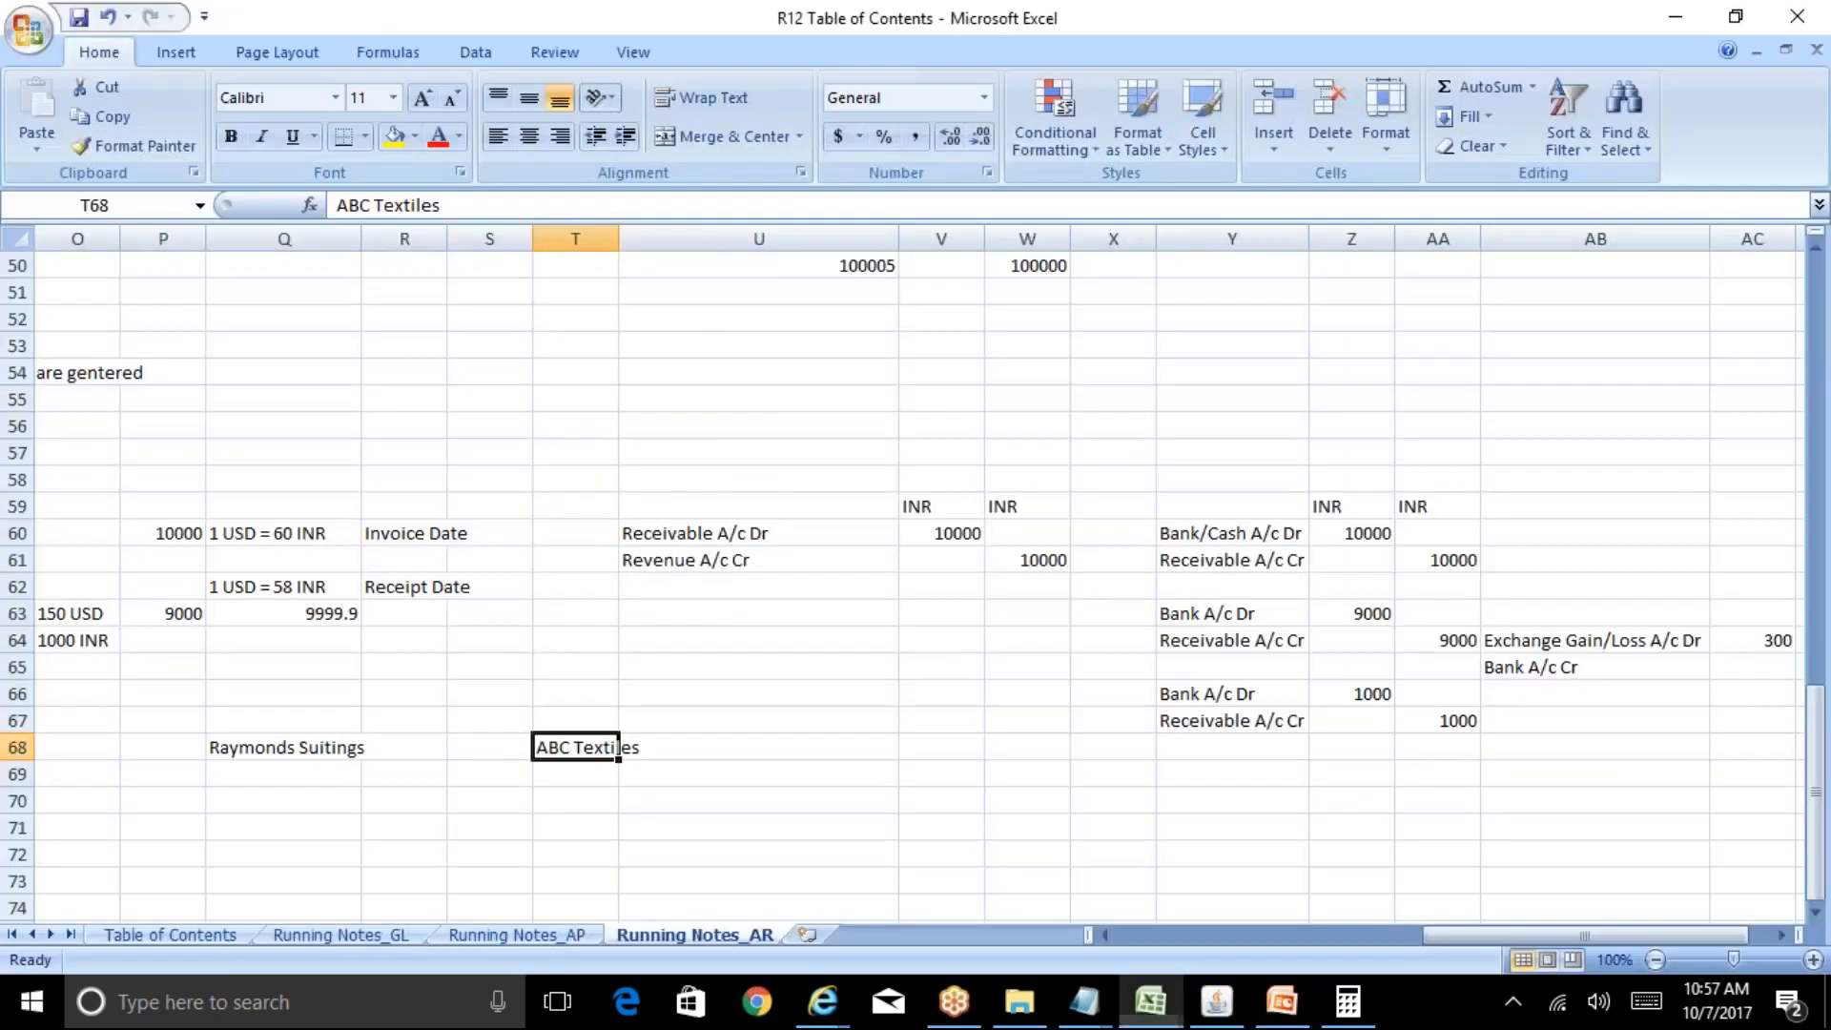
{"action": "left_click", "coordinate": [202, 929]}
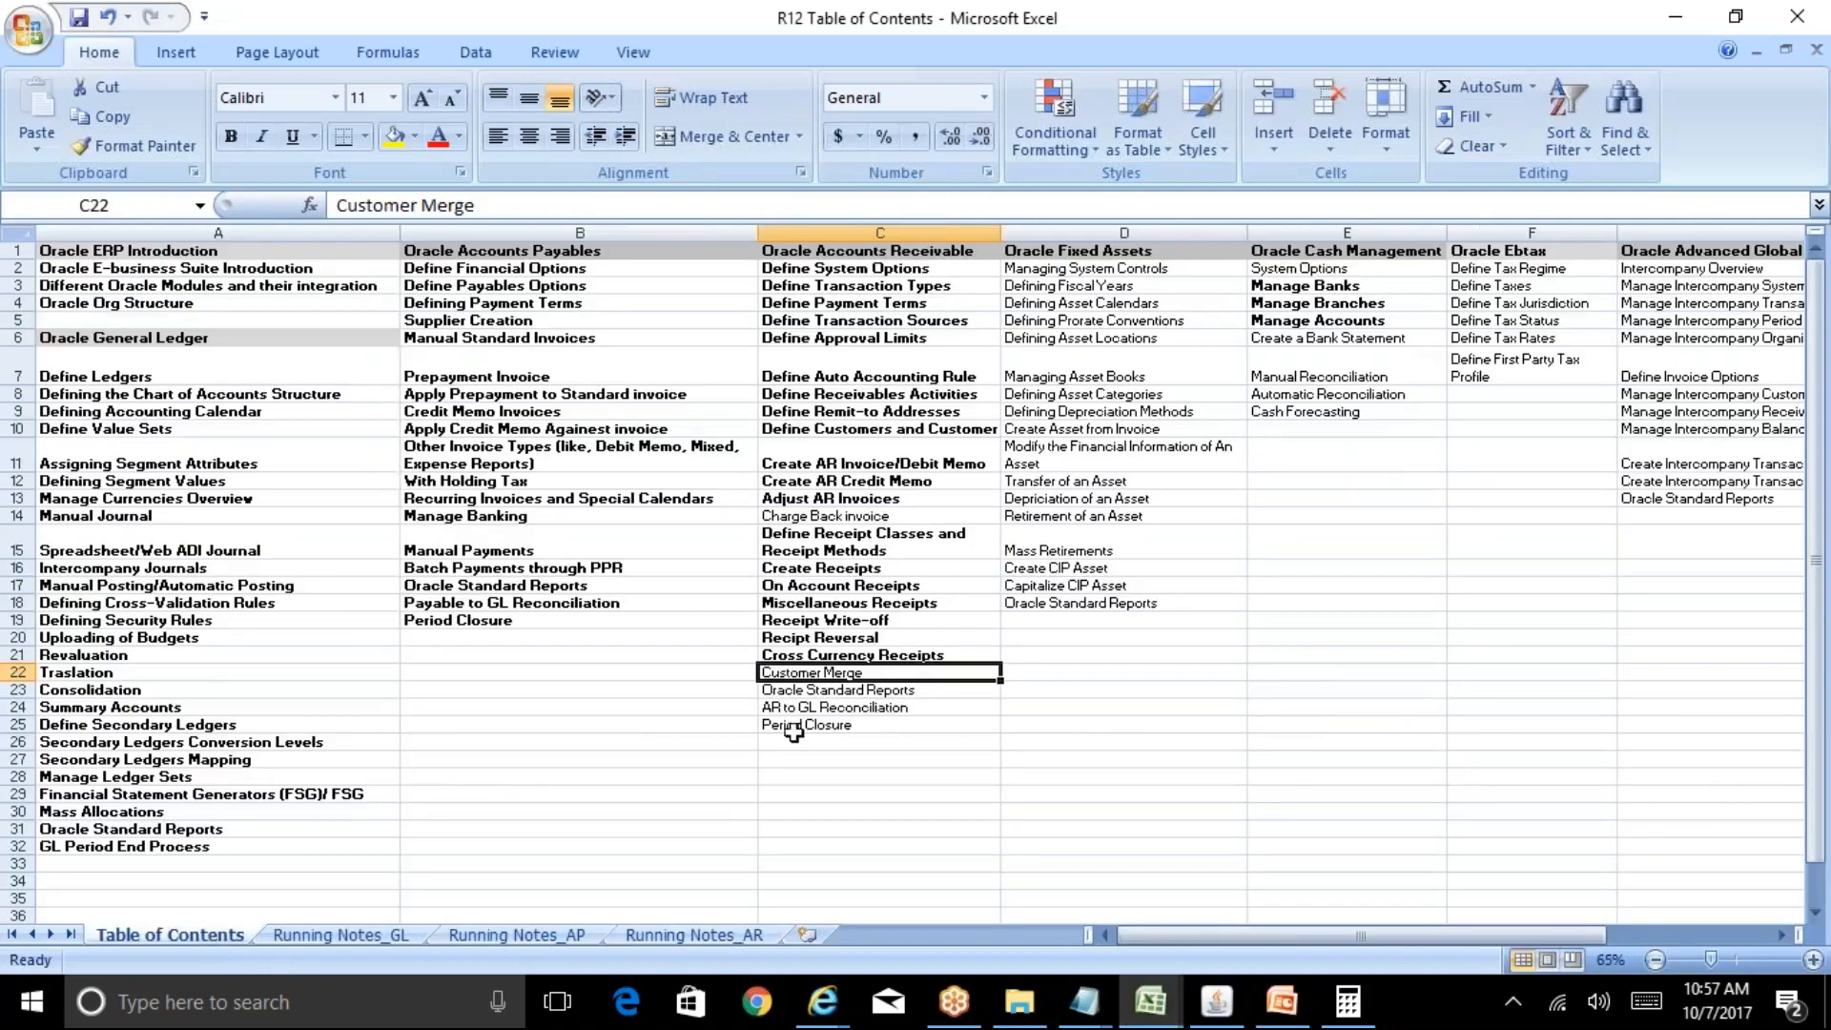
{"action": "key", "text": "ctrl+b"}
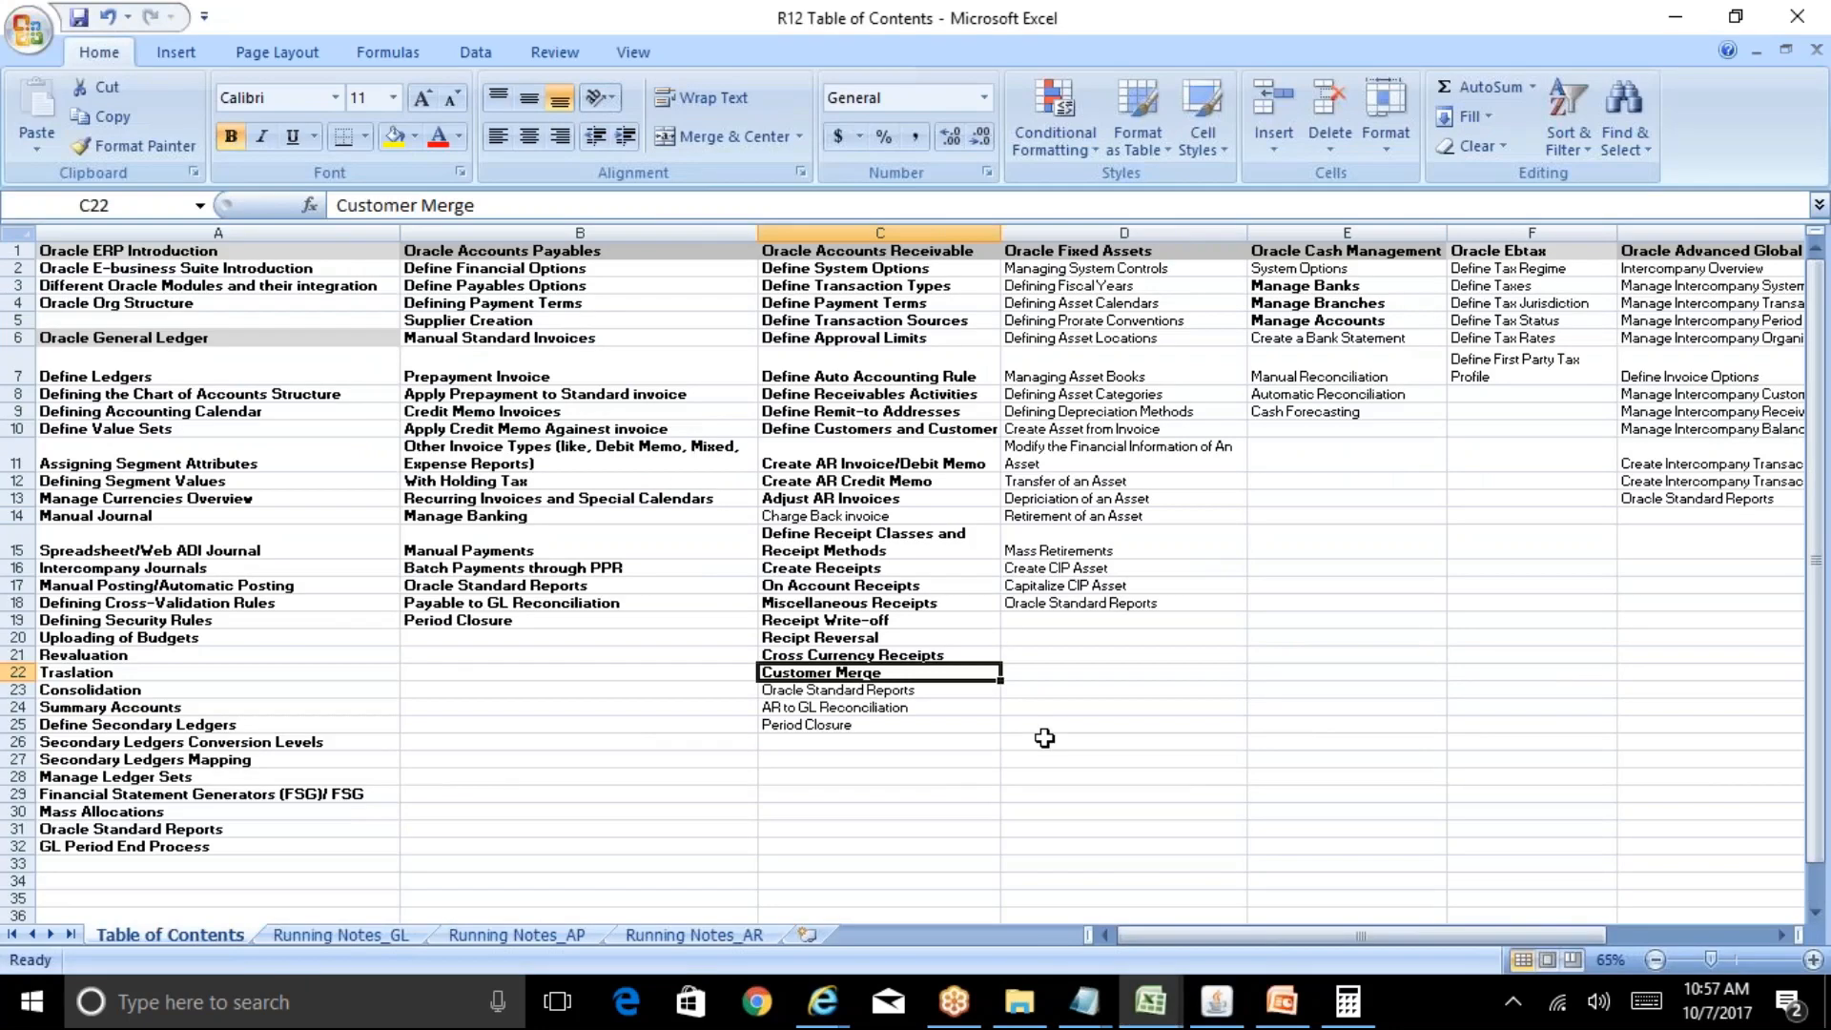
{"action": "key", "text": "Down"}
{"action": "key", "text": "Down"}
{"action": "key", "text": "Down"}
{"action": "key", "text": "Up"}
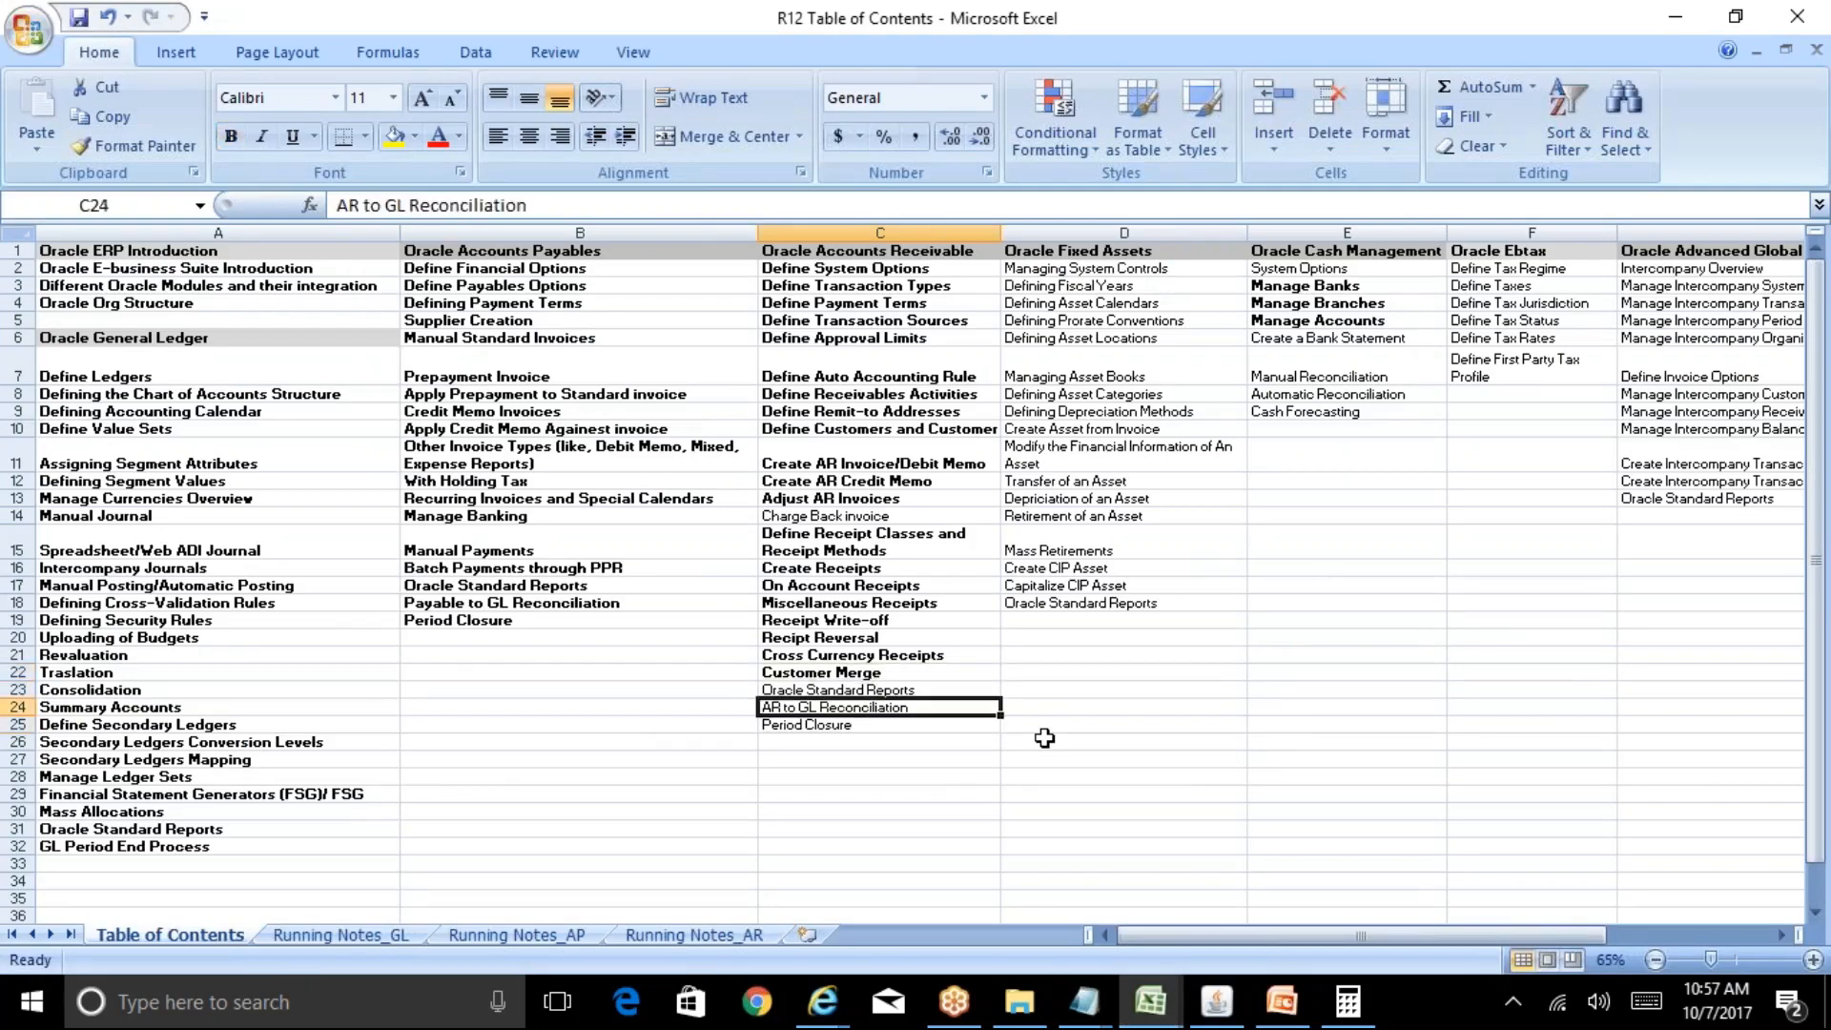
{"action": "key", "text": "Up"}
{"action": "key", "text": "shift+Down"}
{"action": "key", "text": "shift+Down"}
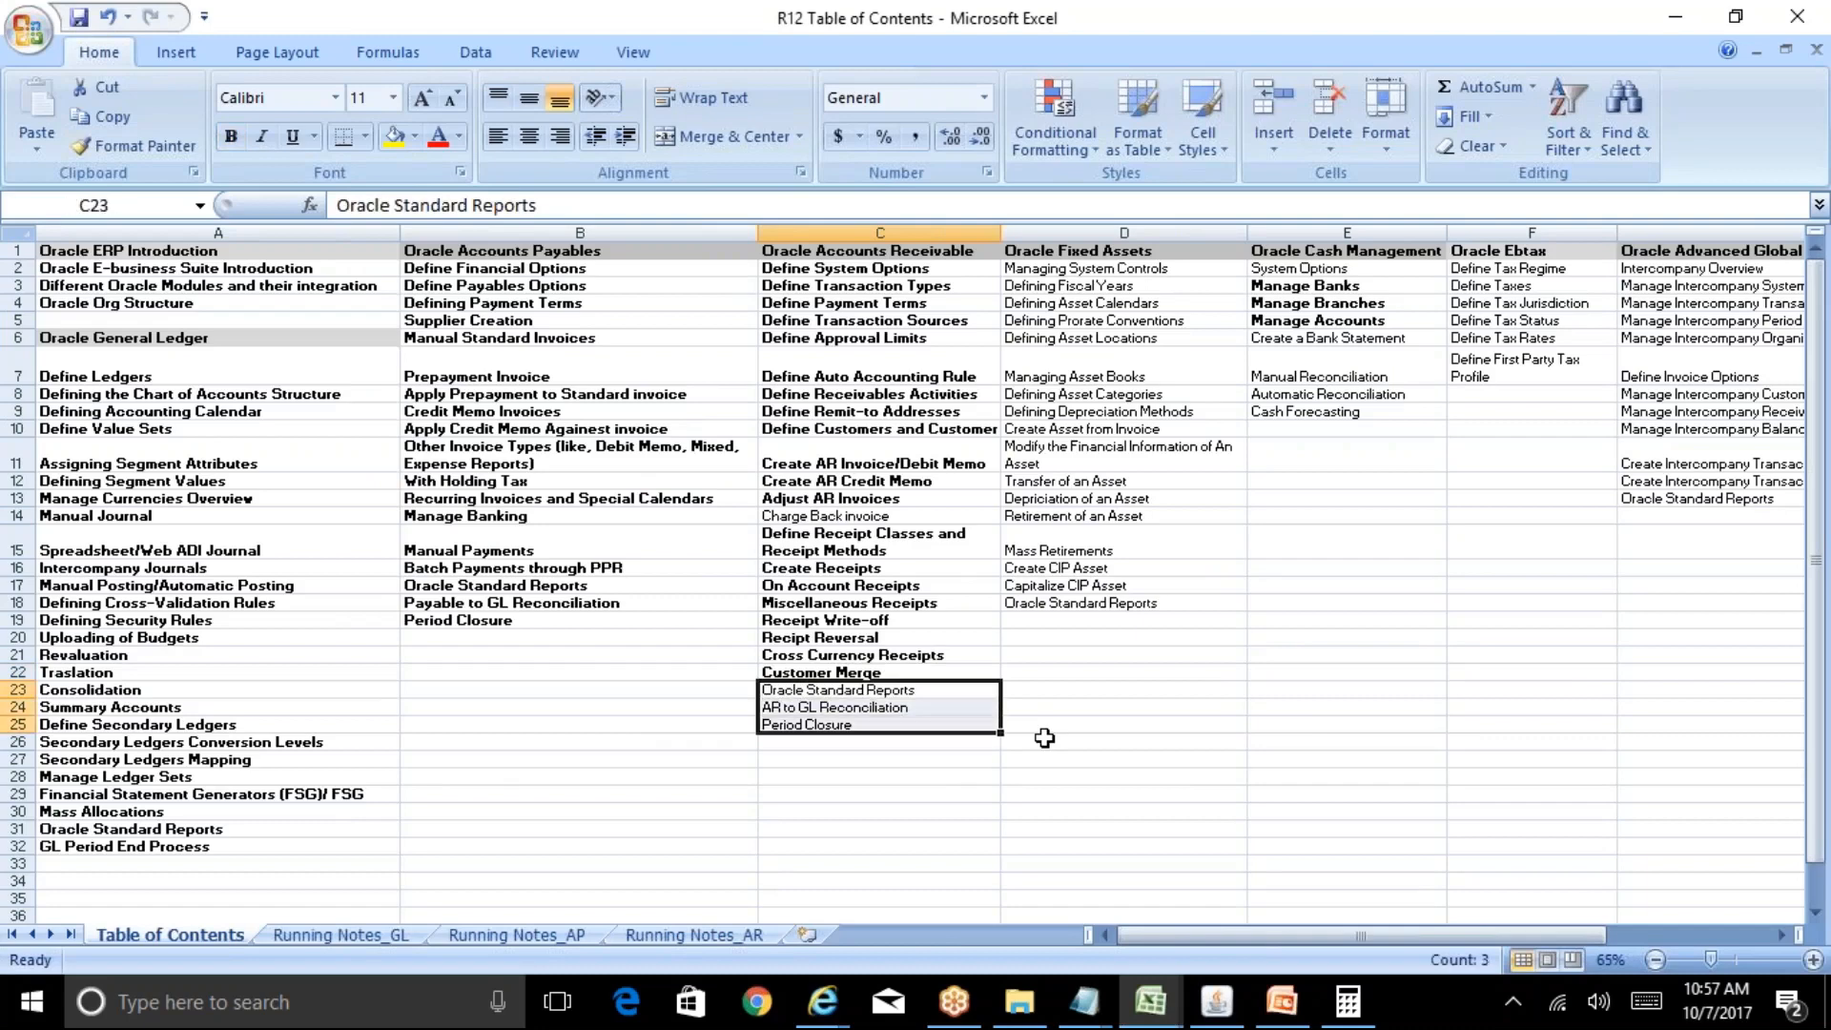
{"action": "key", "text": "ctrl+b"}
{"action": "left_click", "coordinate": [916, 615]}
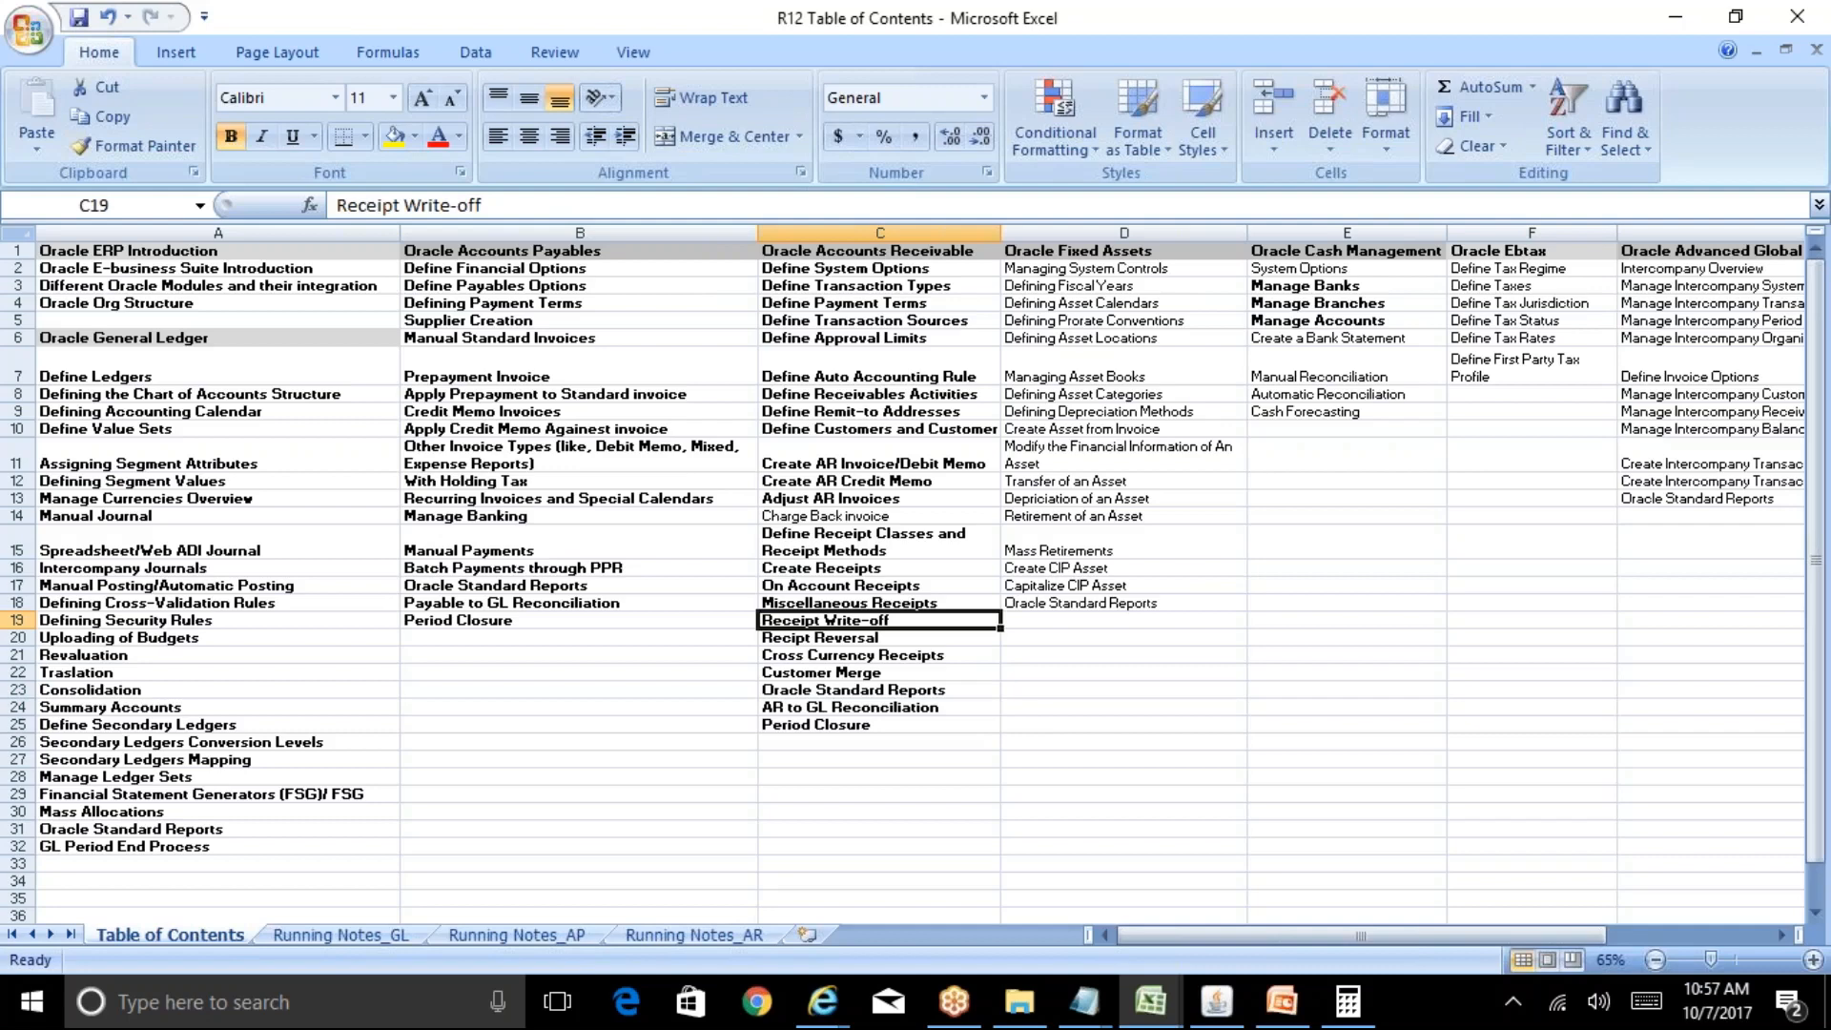
{"action": "left_click", "coordinate": [1017, 1006]}
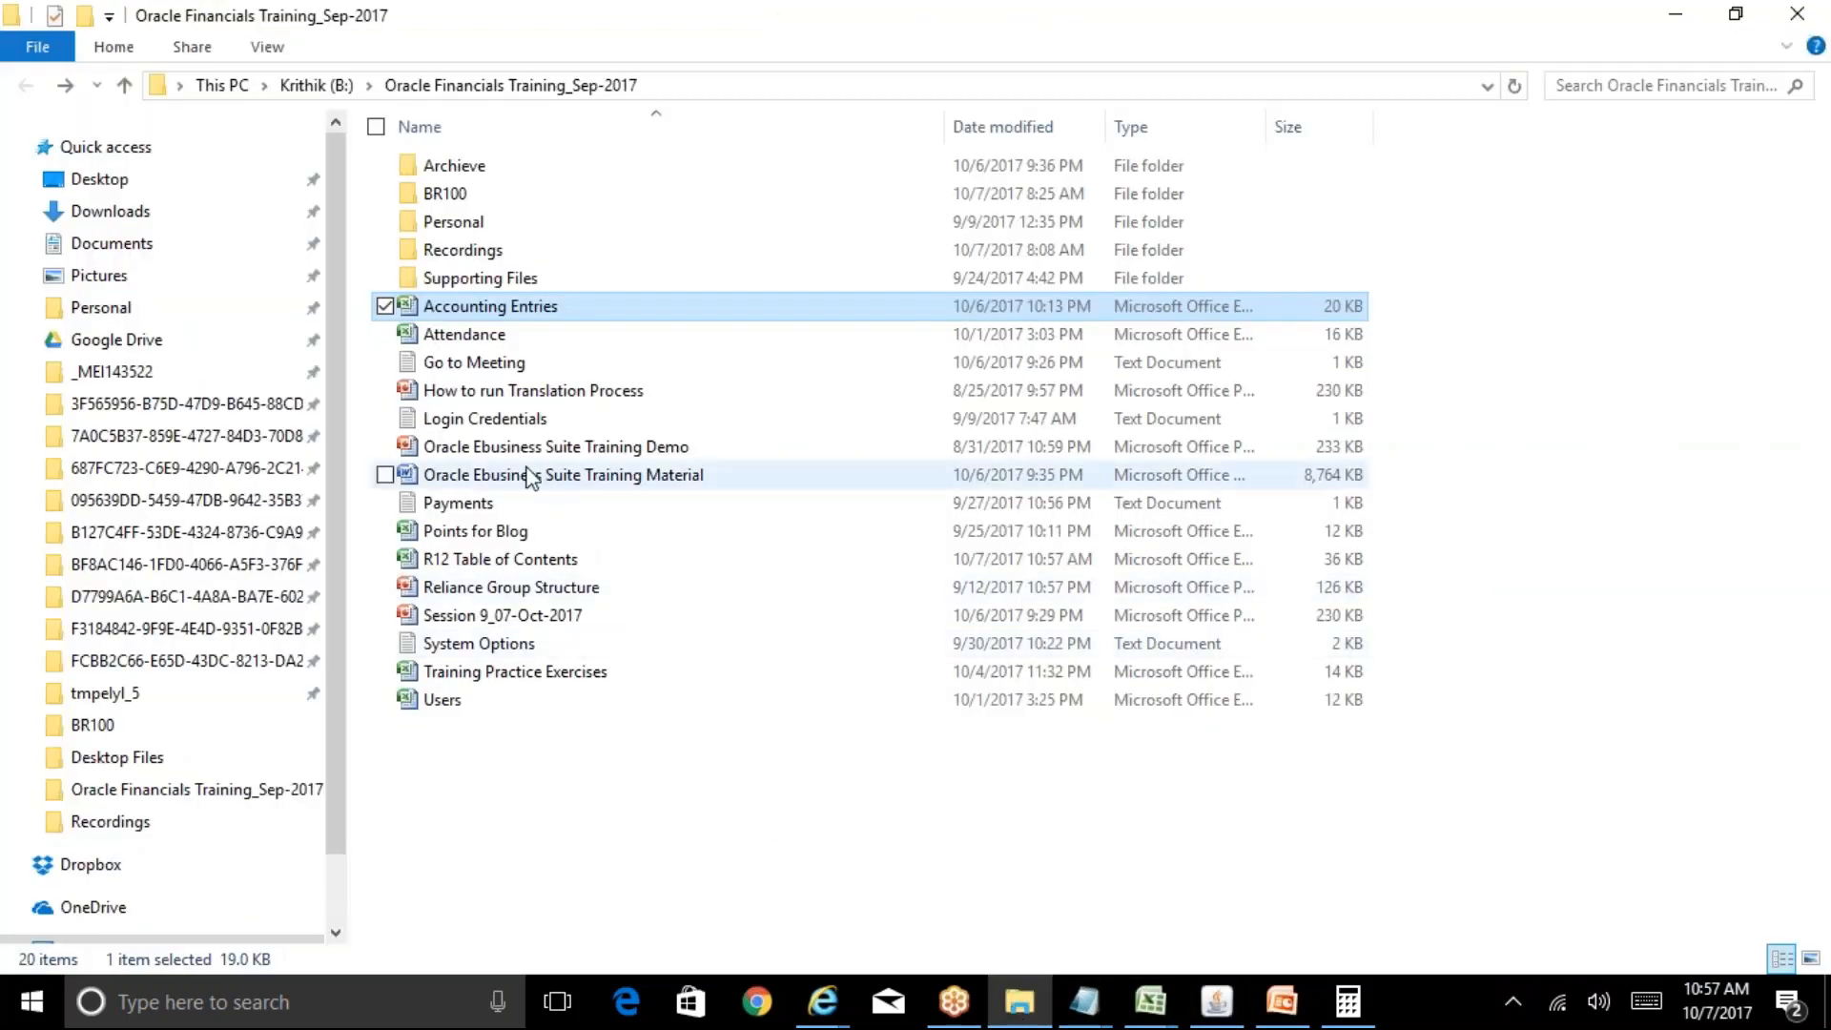
Review the AR reports list near page 126 of the Oracle Ebusiness Suite Training Material, then go to PowerPoint.
{"action": "left_click", "coordinate": [531, 476]}
{"action": "double_click", "coordinate": [531, 477]}
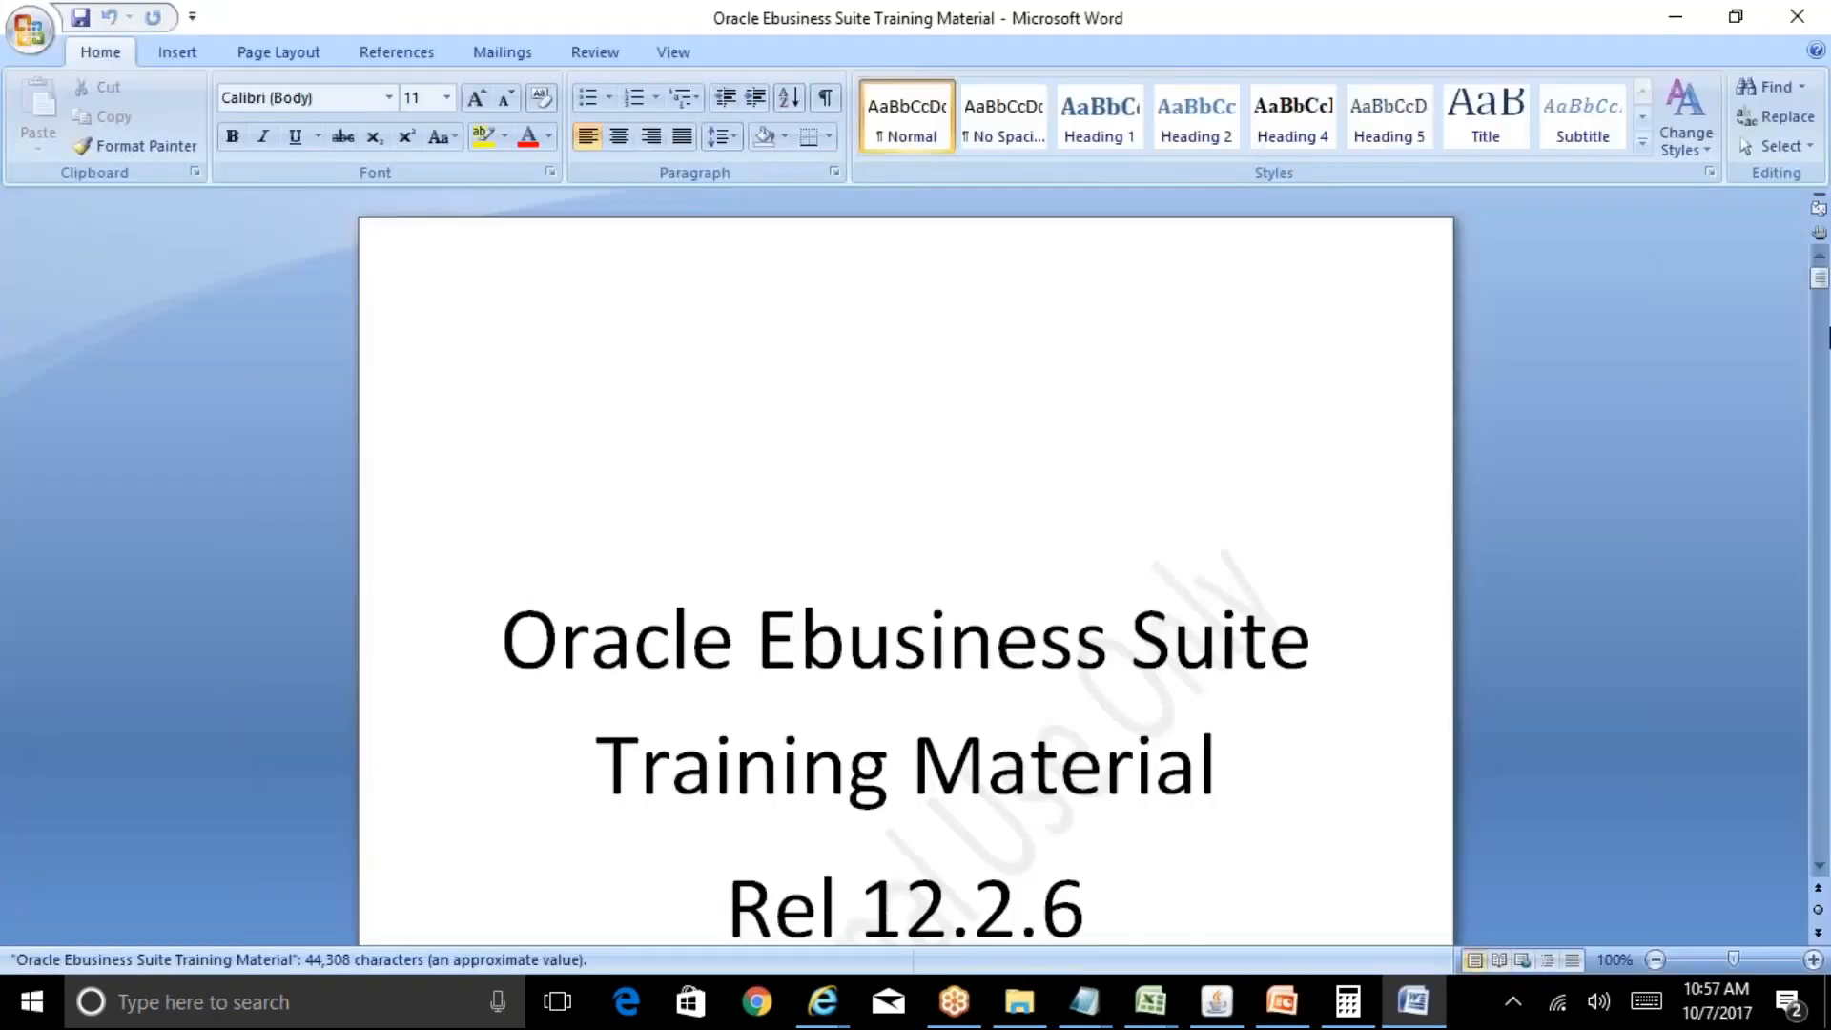
{"action": "left_click", "coordinate": [1821, 386]}
{"action": "left_click_drag", "start_coordinate": [1821, 387], "coordinate": [1825, 863]}
{"action": "left_click", "coordinate": [1300, 785]}
{"action": "key", "text": "Page_Up"}
{"action": "key", "text": "Page_Up"}
{"action": "key", "text": "Page_Up"}
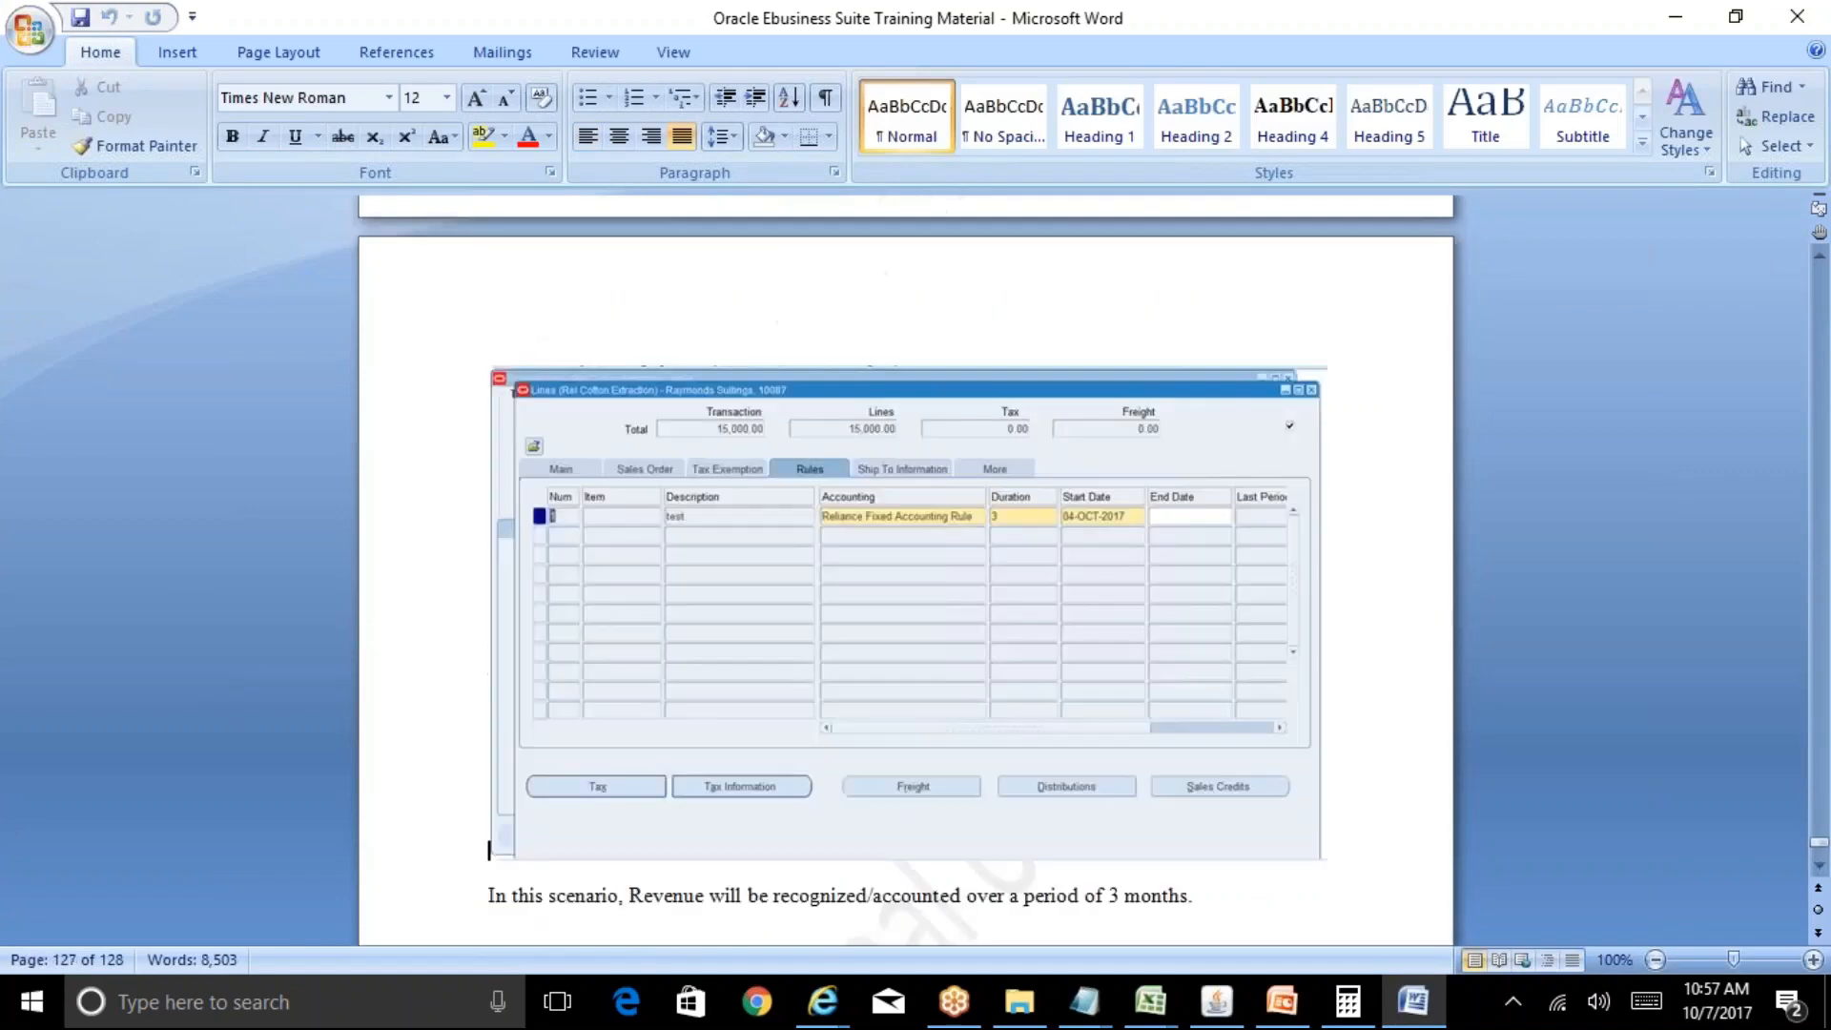
{"action": "key", "text": "Page_Up"}
{"action": "key", "text": "Page_Down"}
{"action": "key", "text": "Page_Down"}
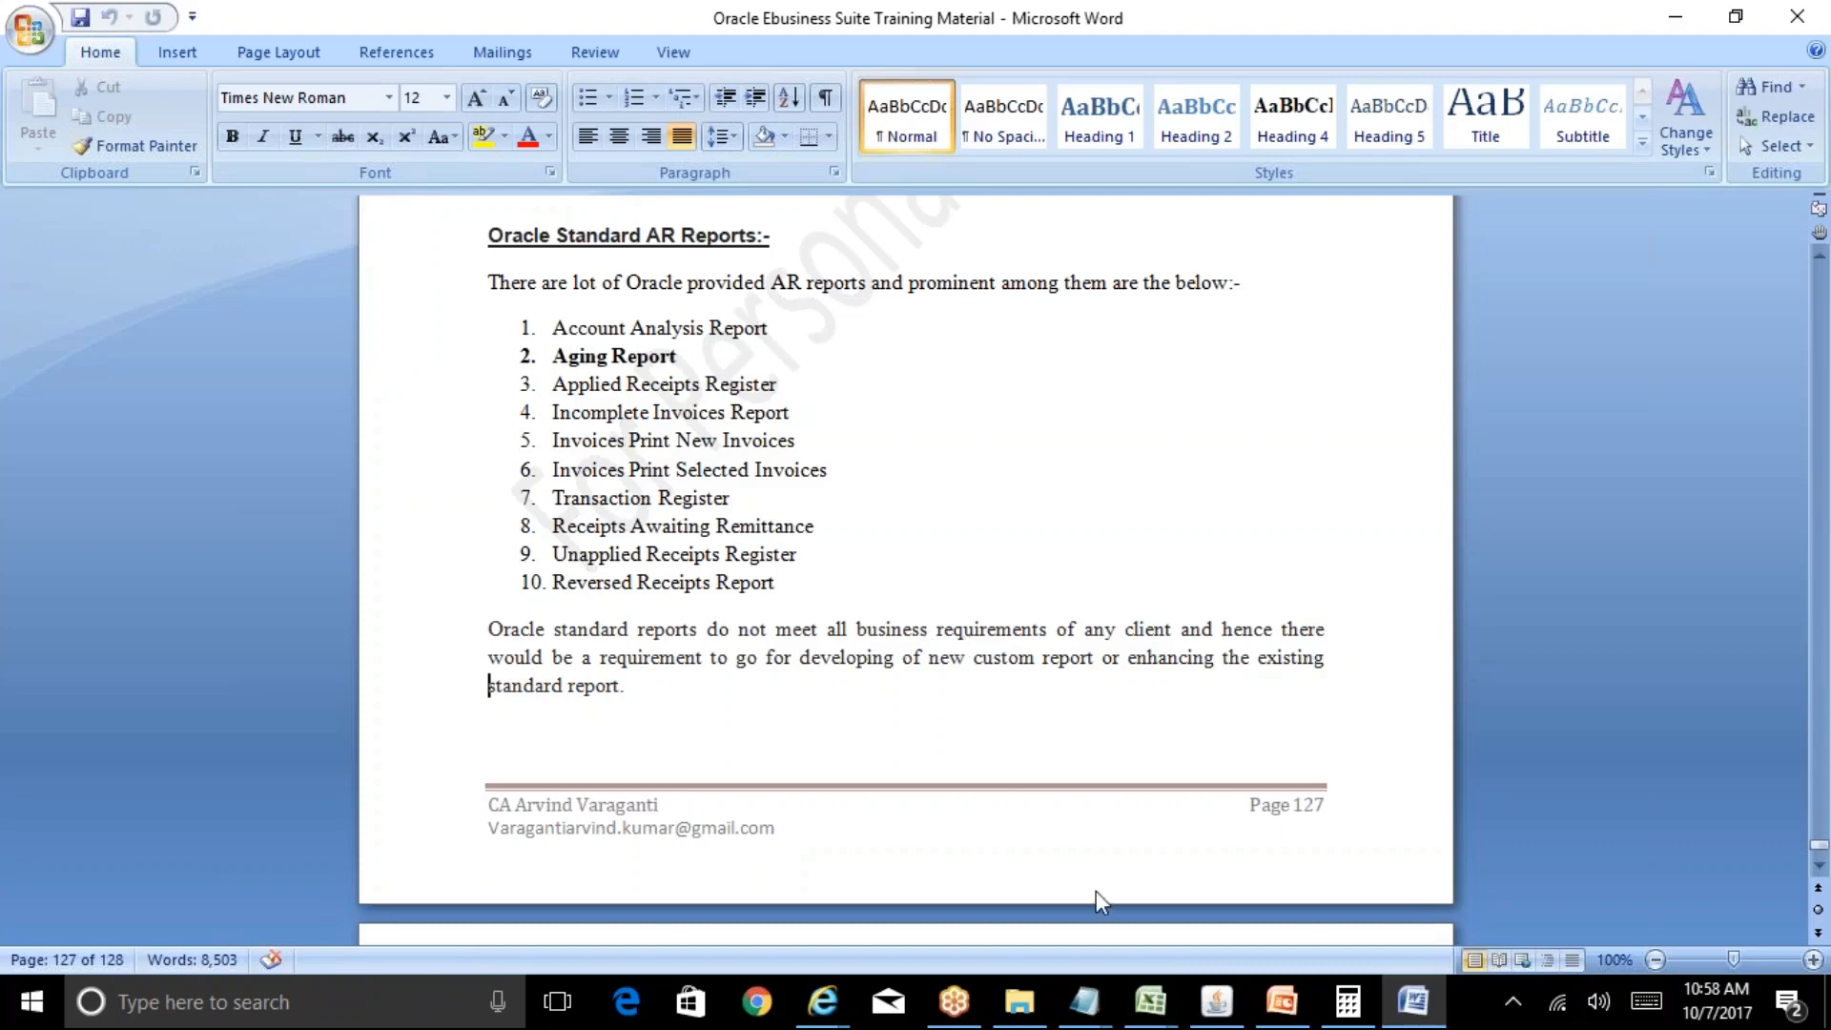
{"action": "left_click", "coordinate": [1283, 1013]}
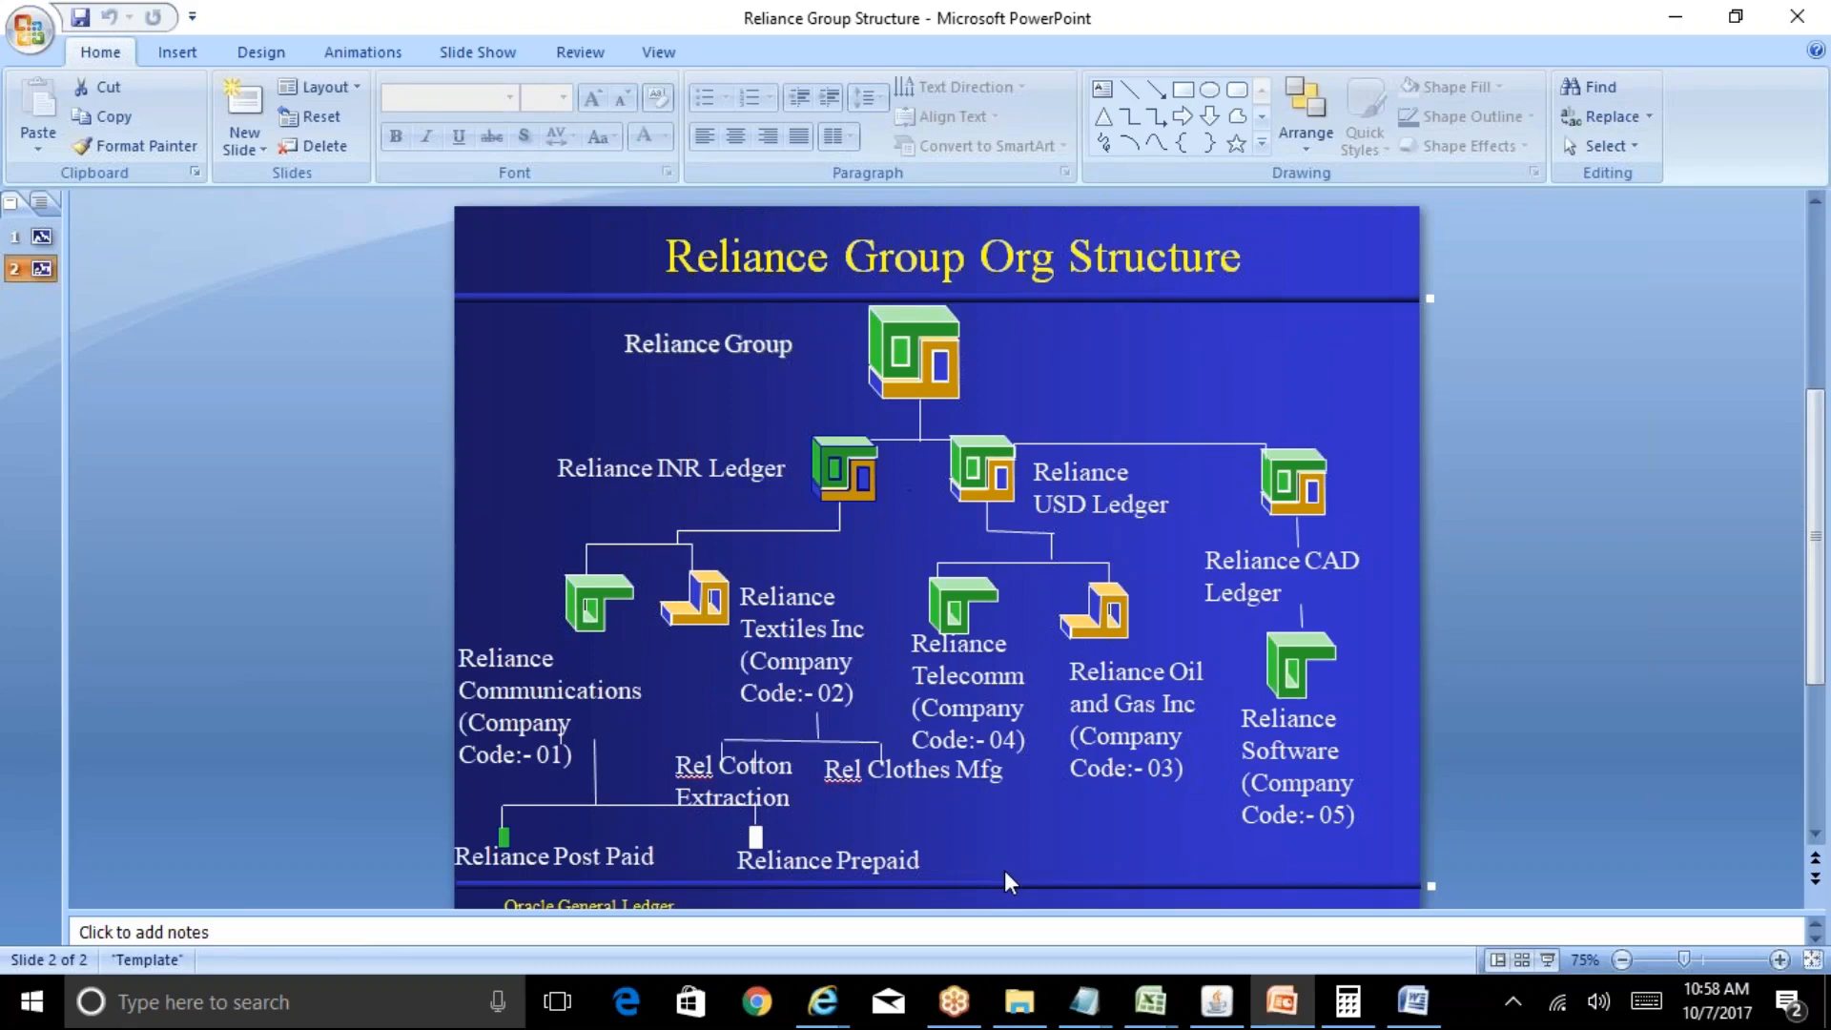
Start a new single request for the Aging - 7 Buckets Report.
{"action": "left_click", "coordinate": [1217, 1001]}
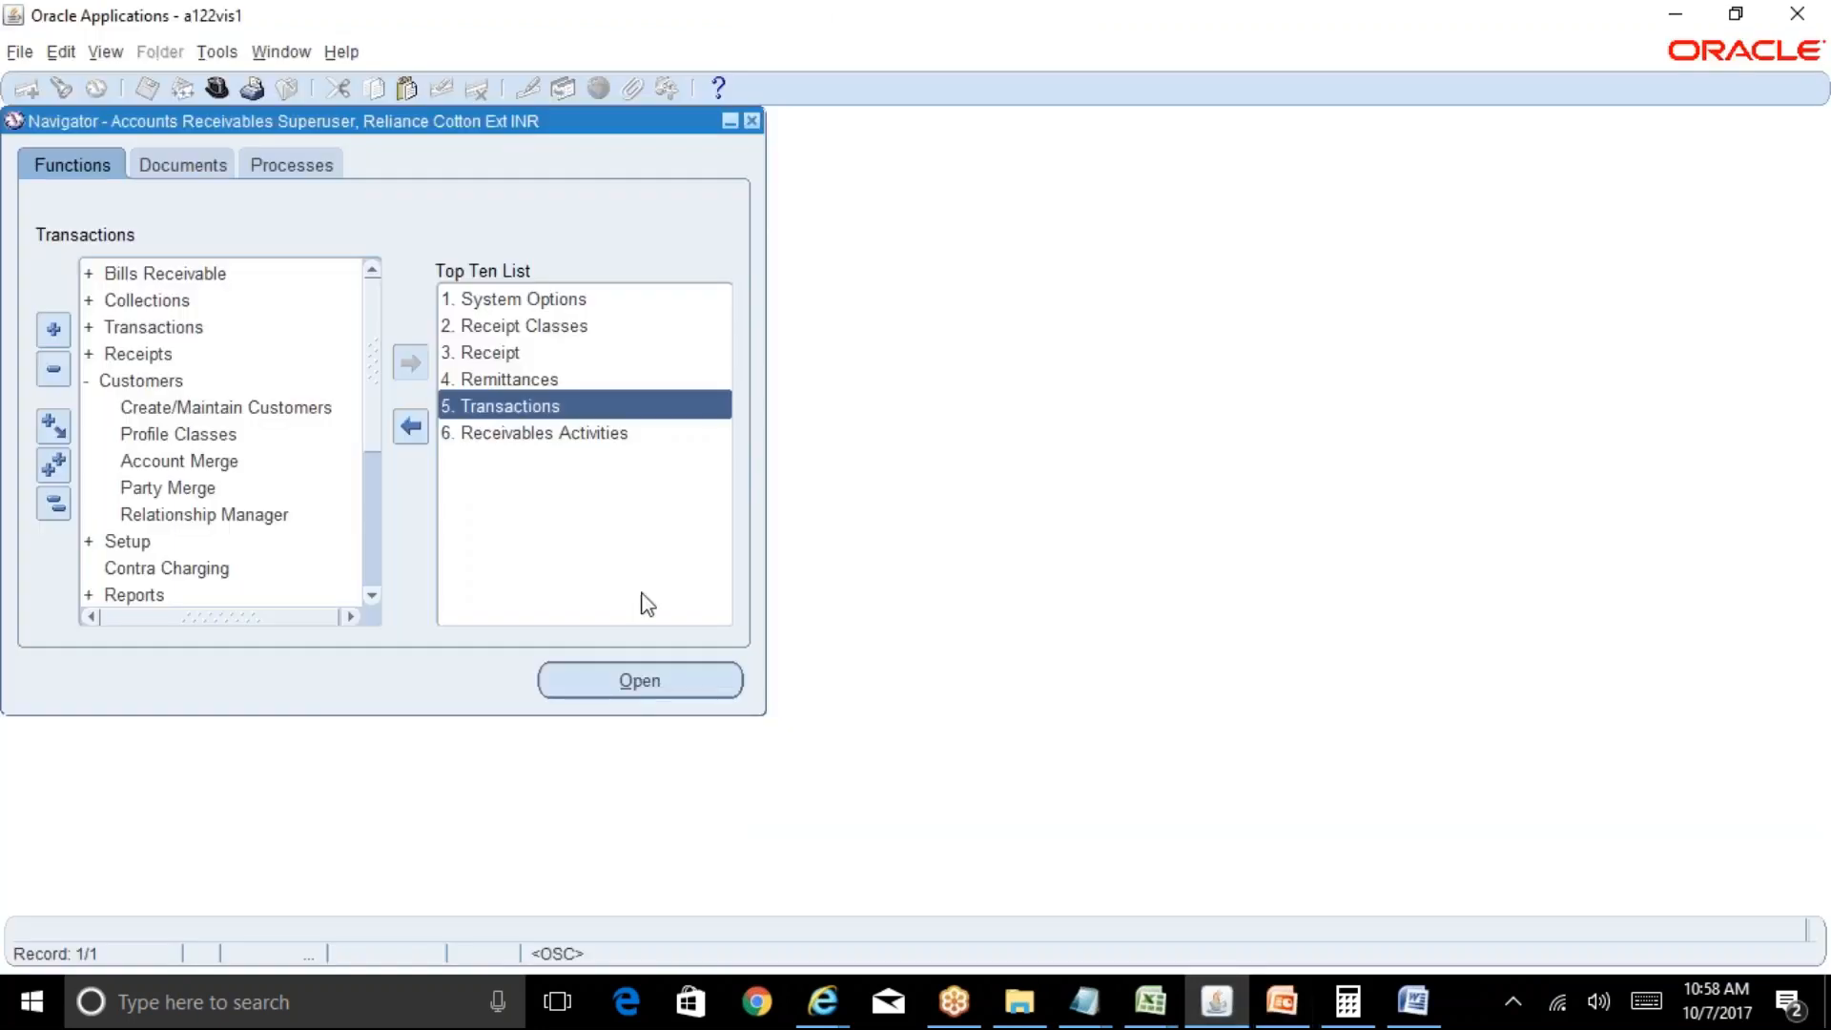
{"action": "key", "text": "alt+v"}
{"action": "key", "text": "r"}
{"action": "key", "text": "alt+n"}
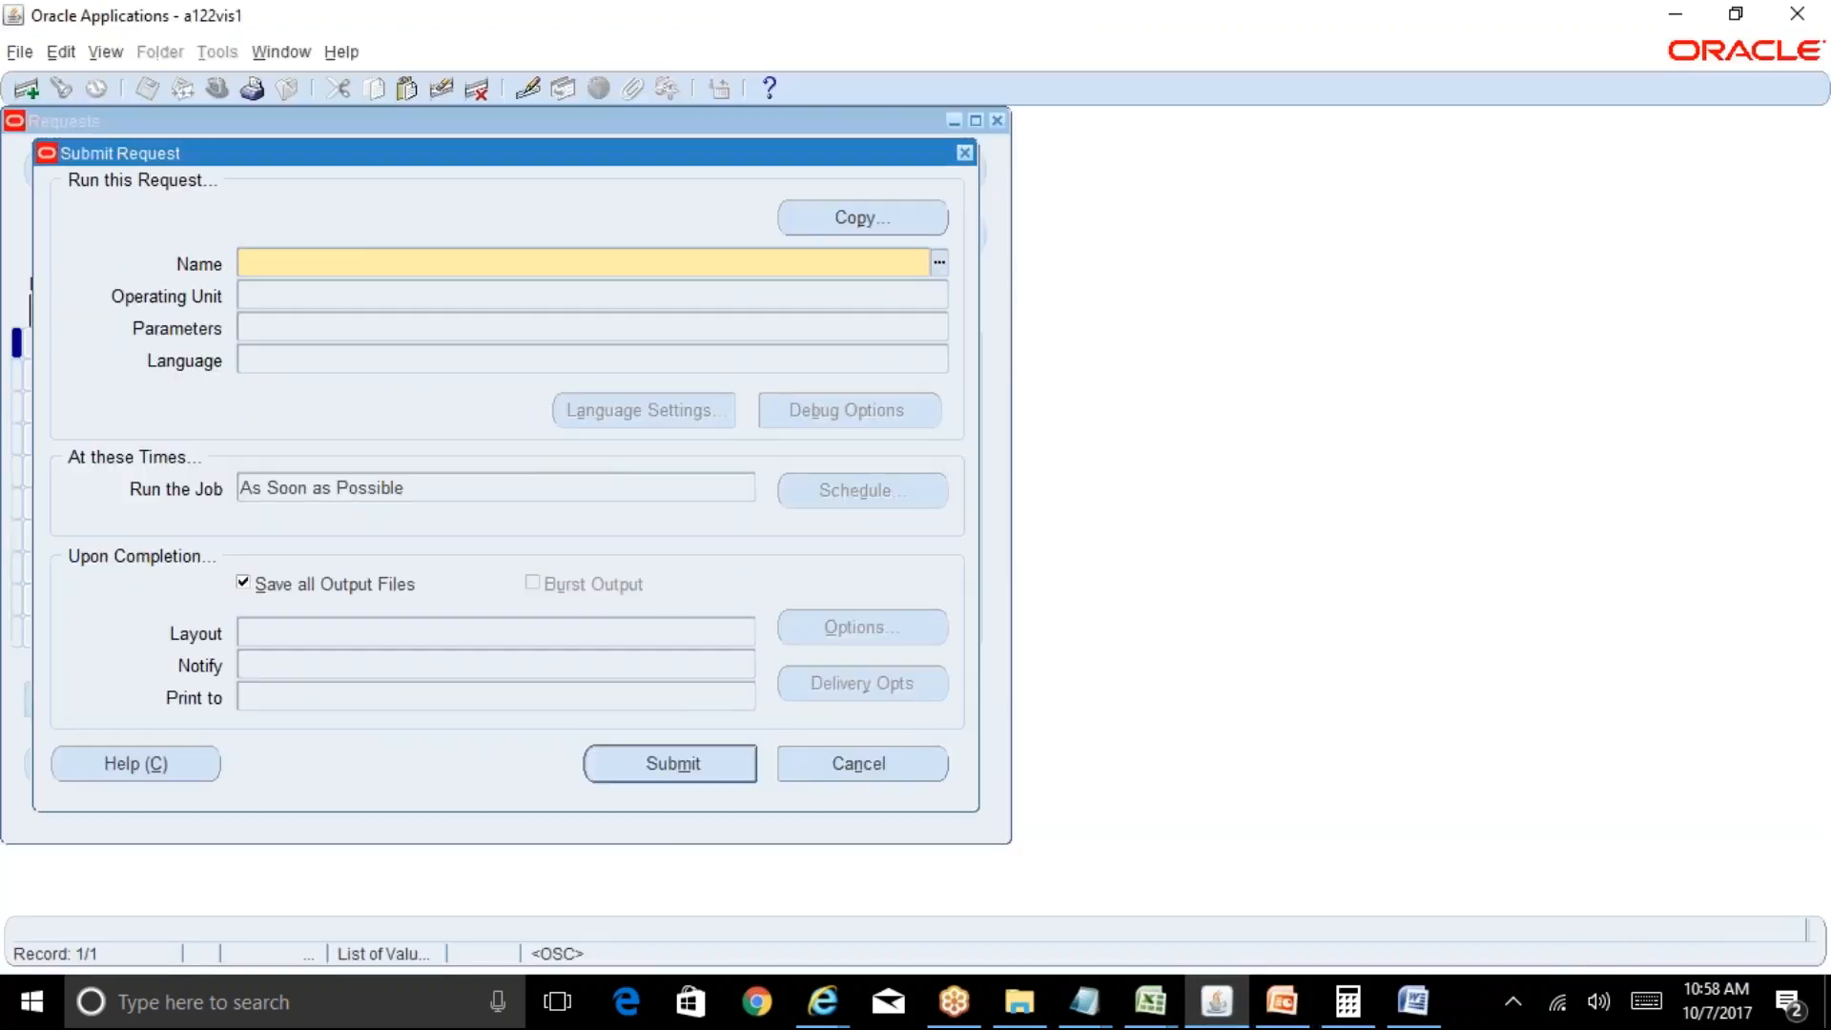
{"action": "type", "text": "Aging%"}
{"action": "key", "text": "Tab"}
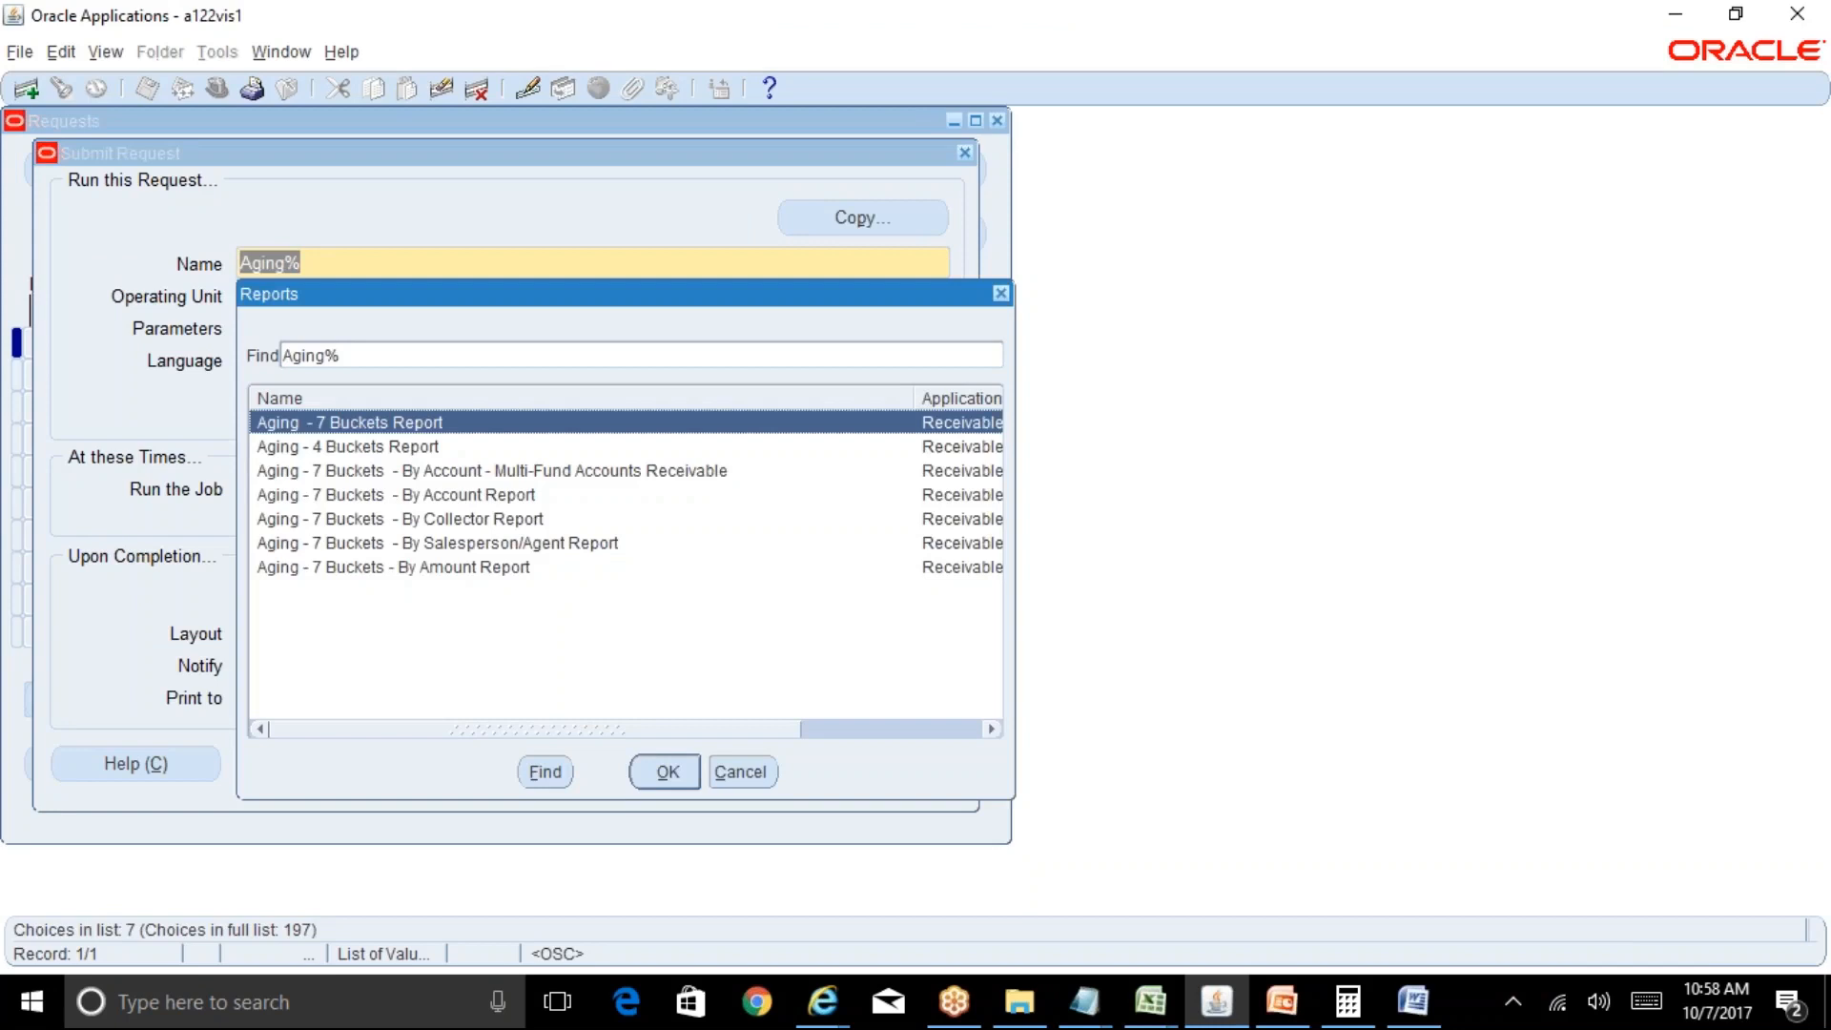
{"action": "key", "text": "Return"}
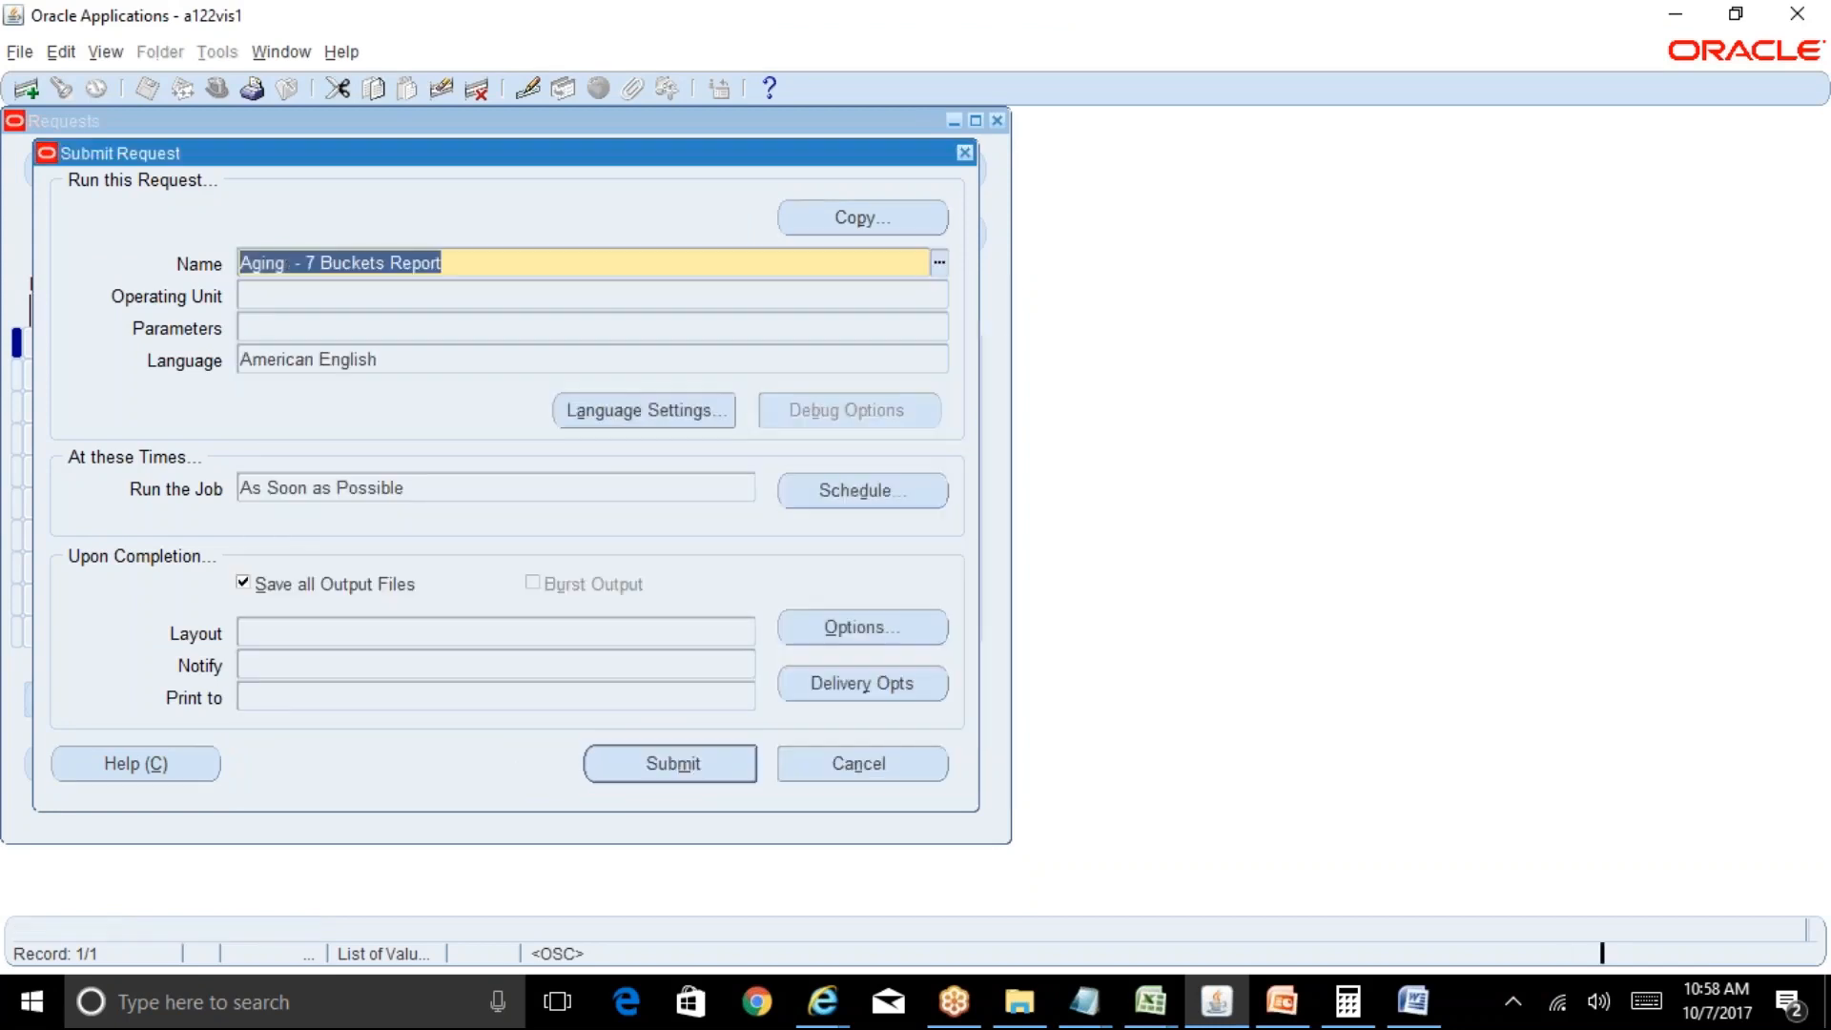
Set Order By to Customer, Report Summary to Invoice Summary and Report Format to Detailed.
{"action": "left_click", "coordinate": [748, 299]}
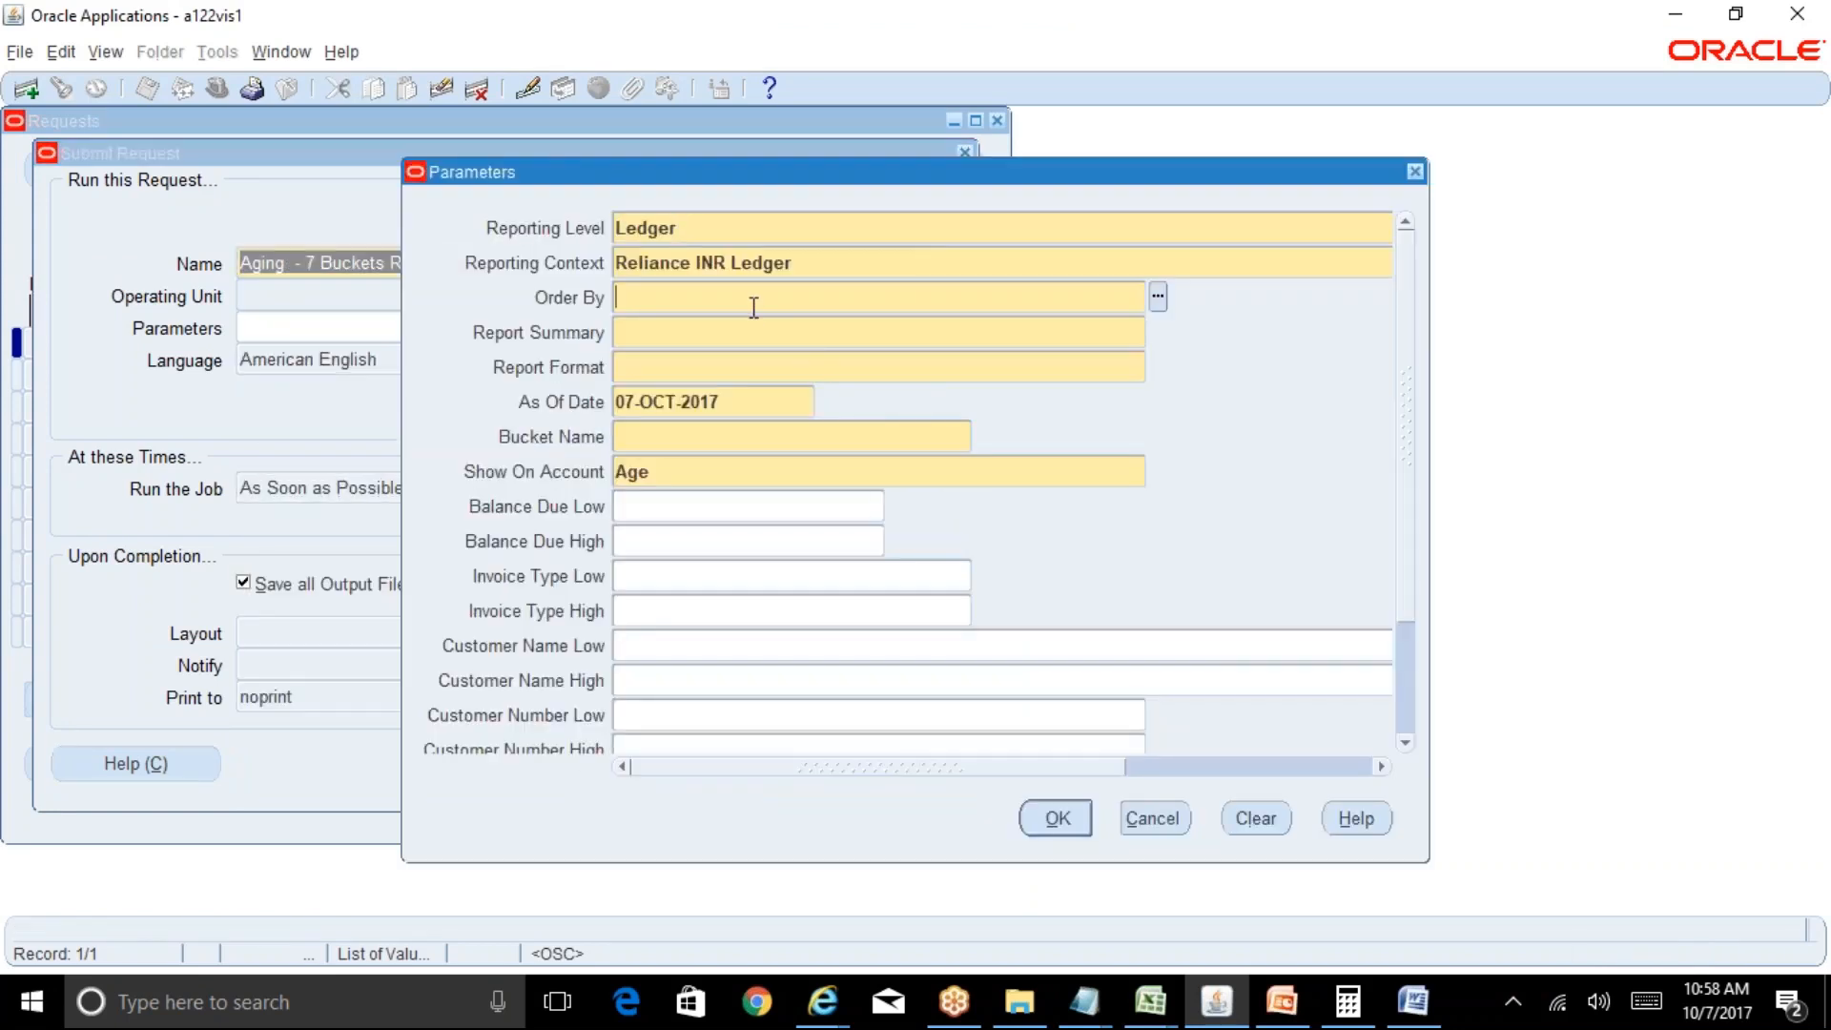
{"action": "key", "text": "ctrl+l"}
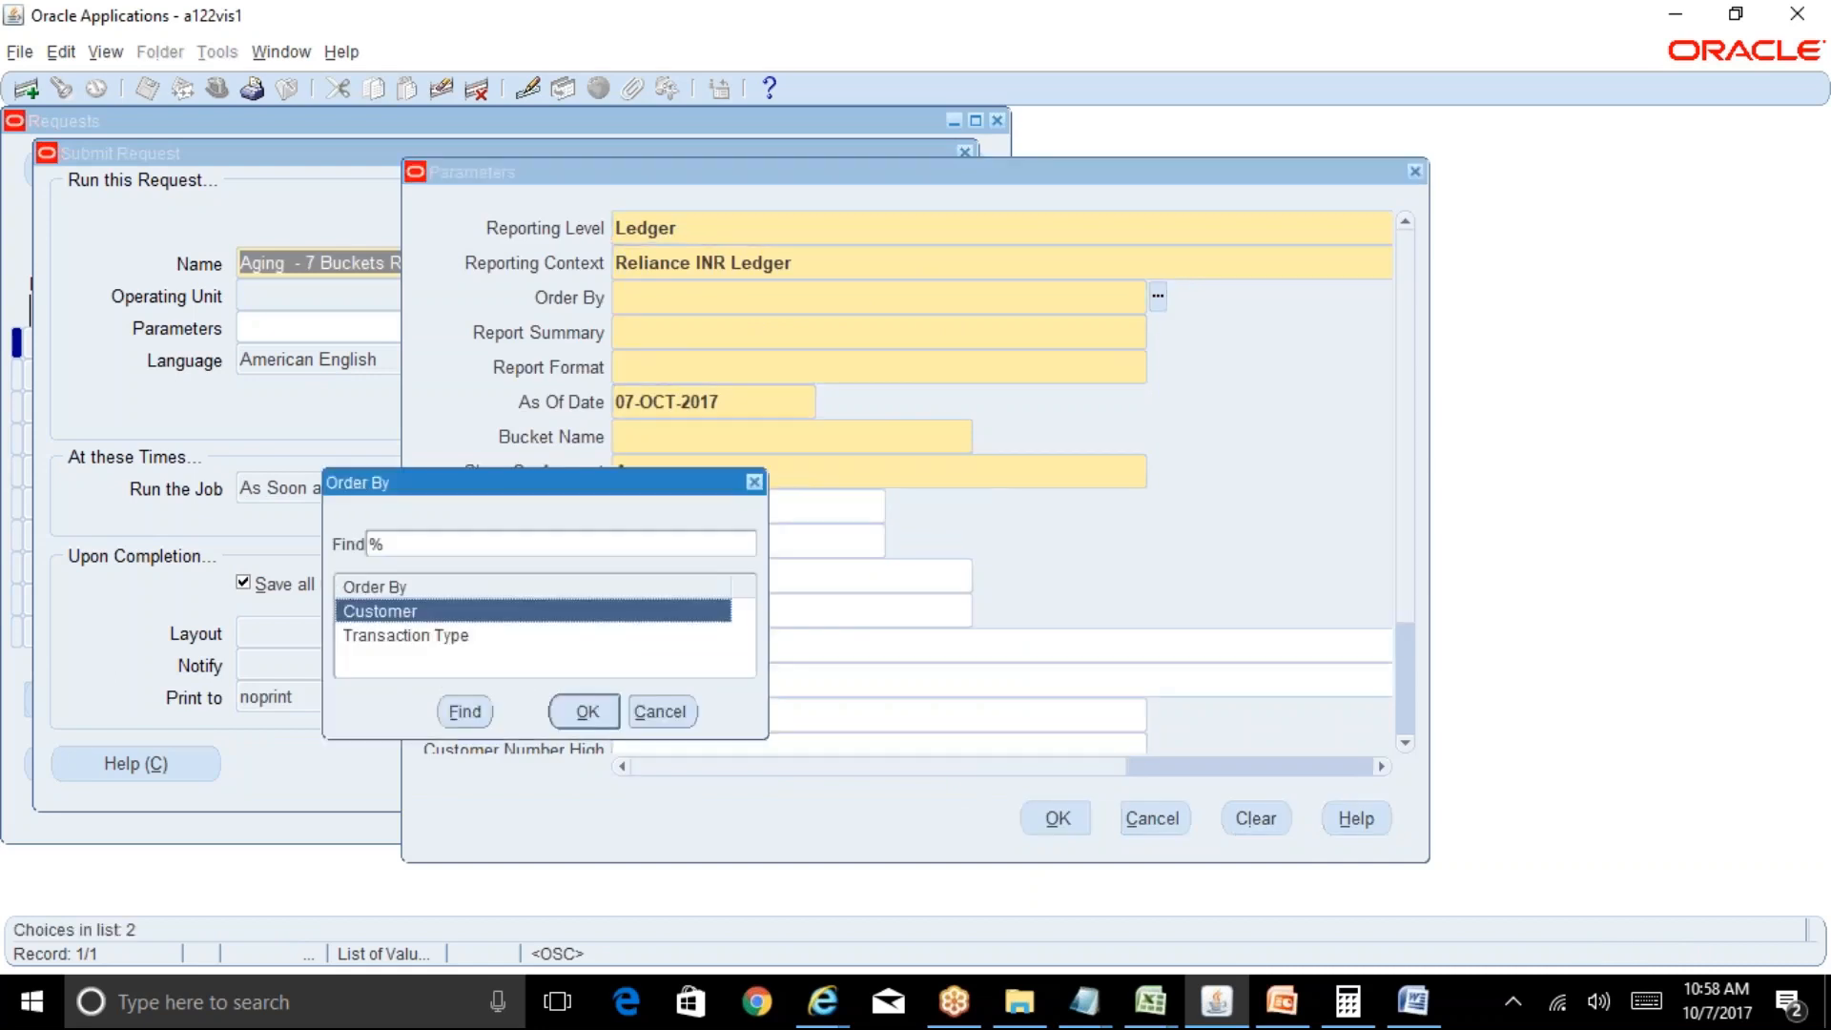
{"action": "key", "text": "Return"}
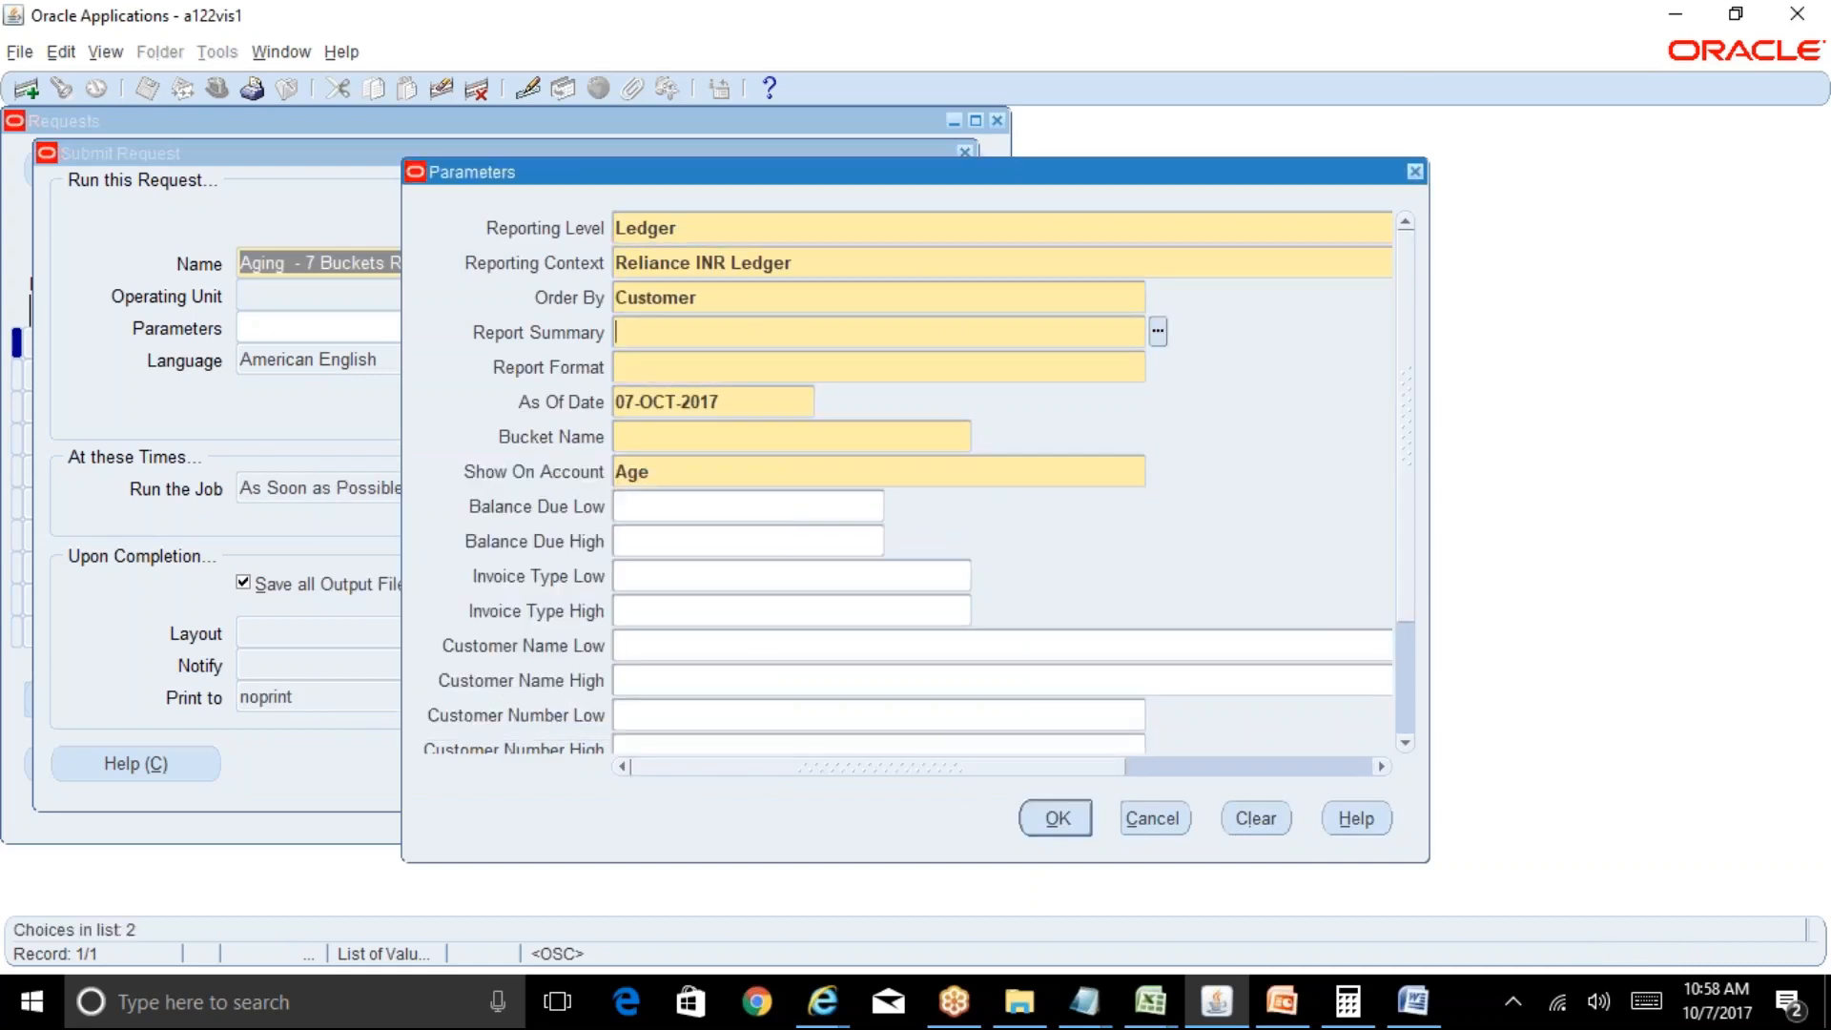
{"action": "key", "text": "ctrl+l"}
{"action": "key", "text": "Down"}
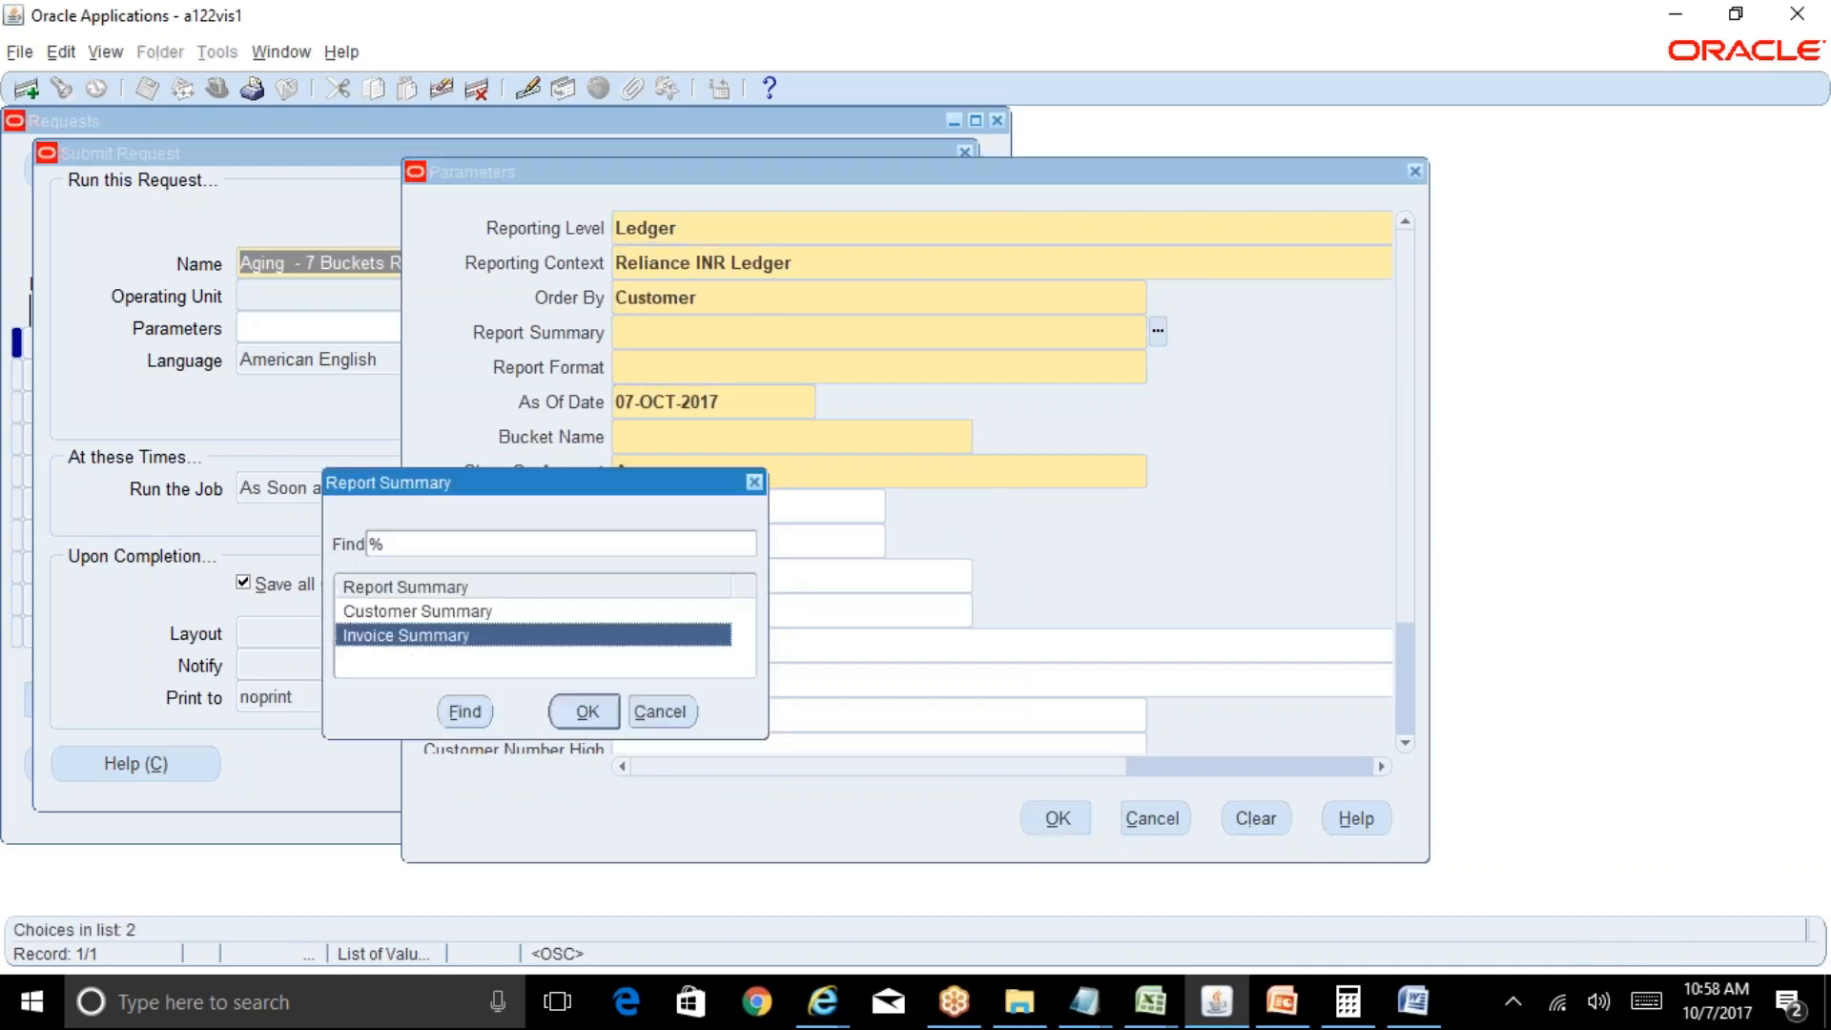
{"action": "key", "text": "Return"}
{"action": "key", "text": "ctrl+l"}
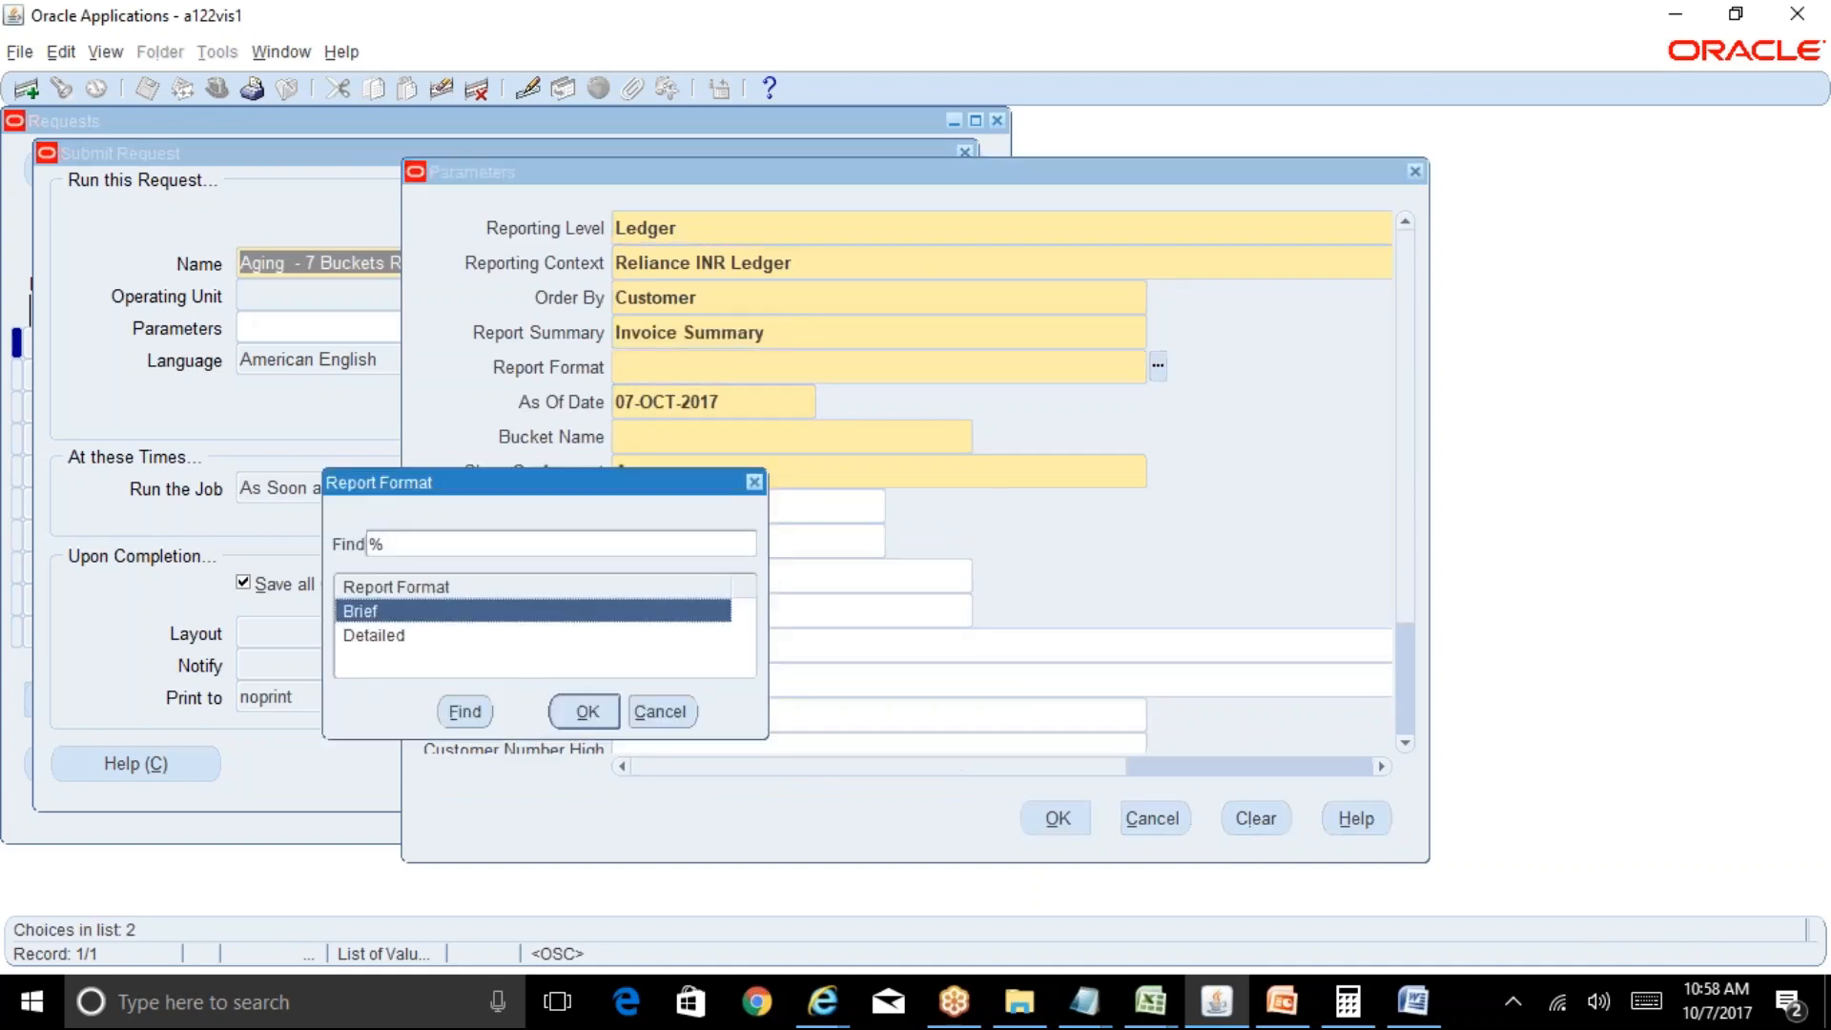
{"action": "key", "text": "Down"}
{"action": "key", "text": "Return"}
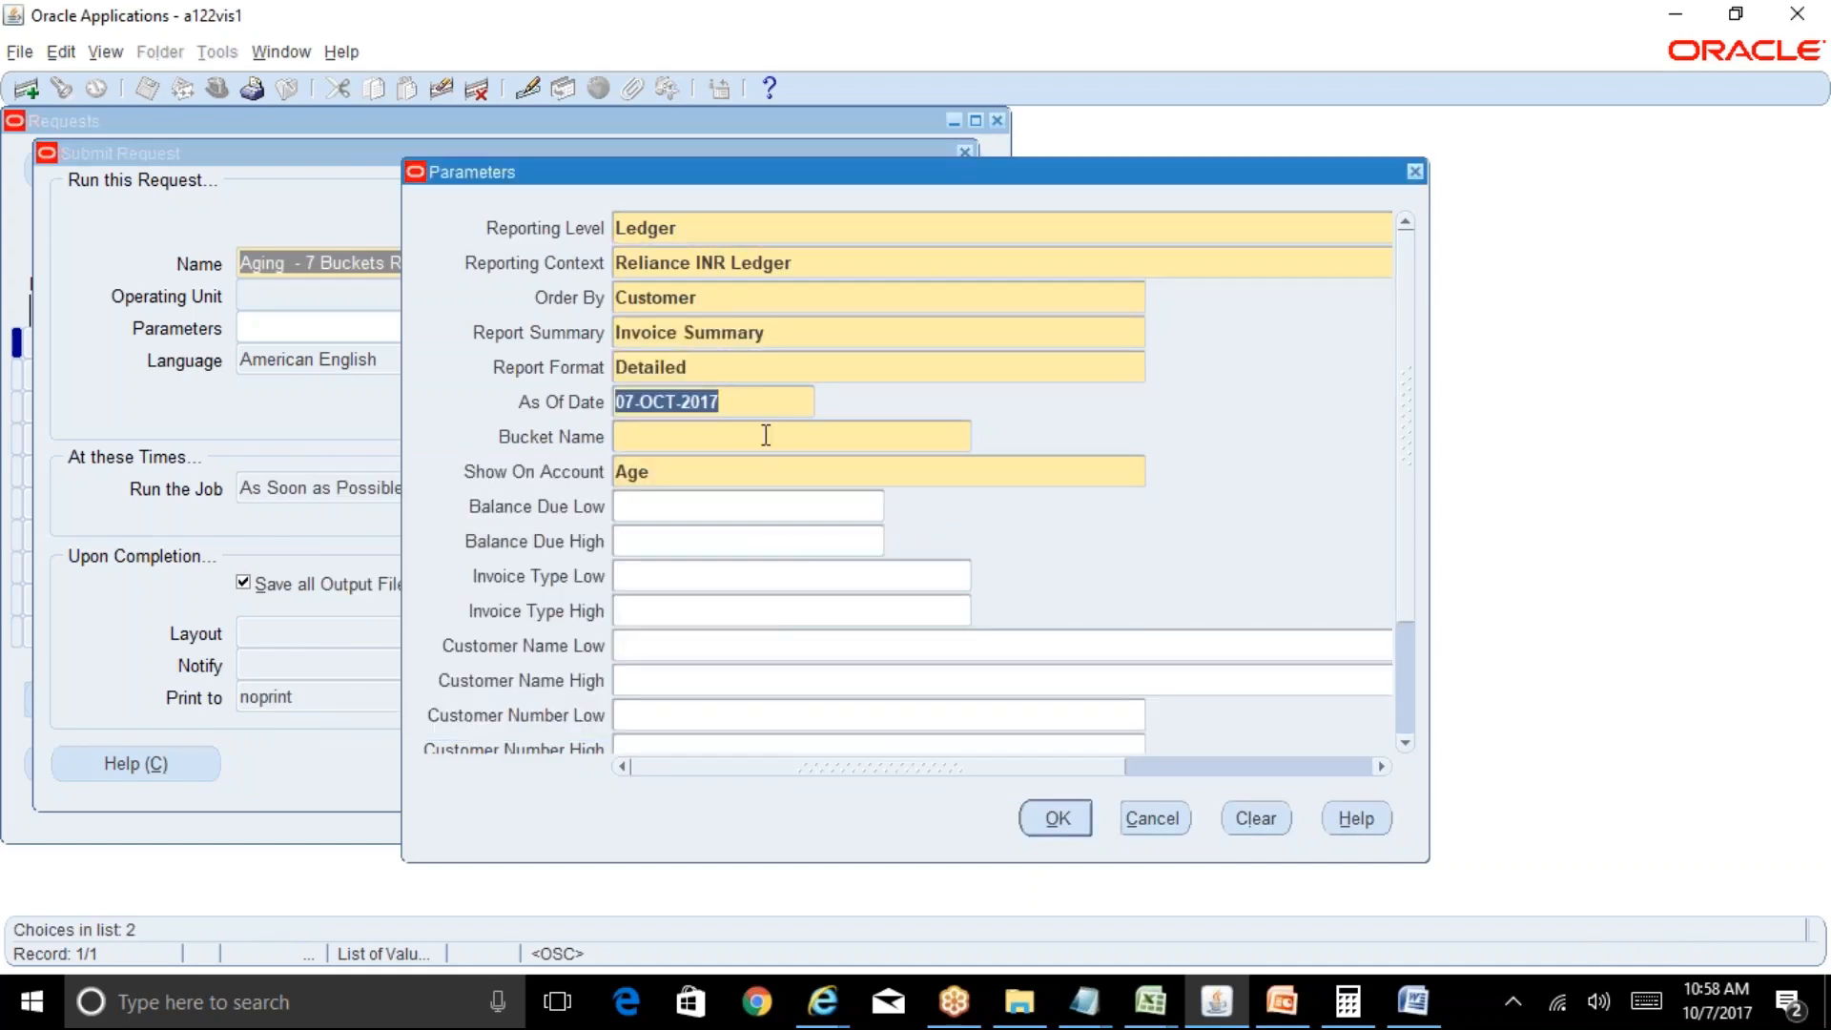
Choose the Collections bucket, confirm the parameters and submit the aging request.
{"action": "left_click", "coordinate": [677, 436]}
{"action": "key", "text": "ctrl+l"}
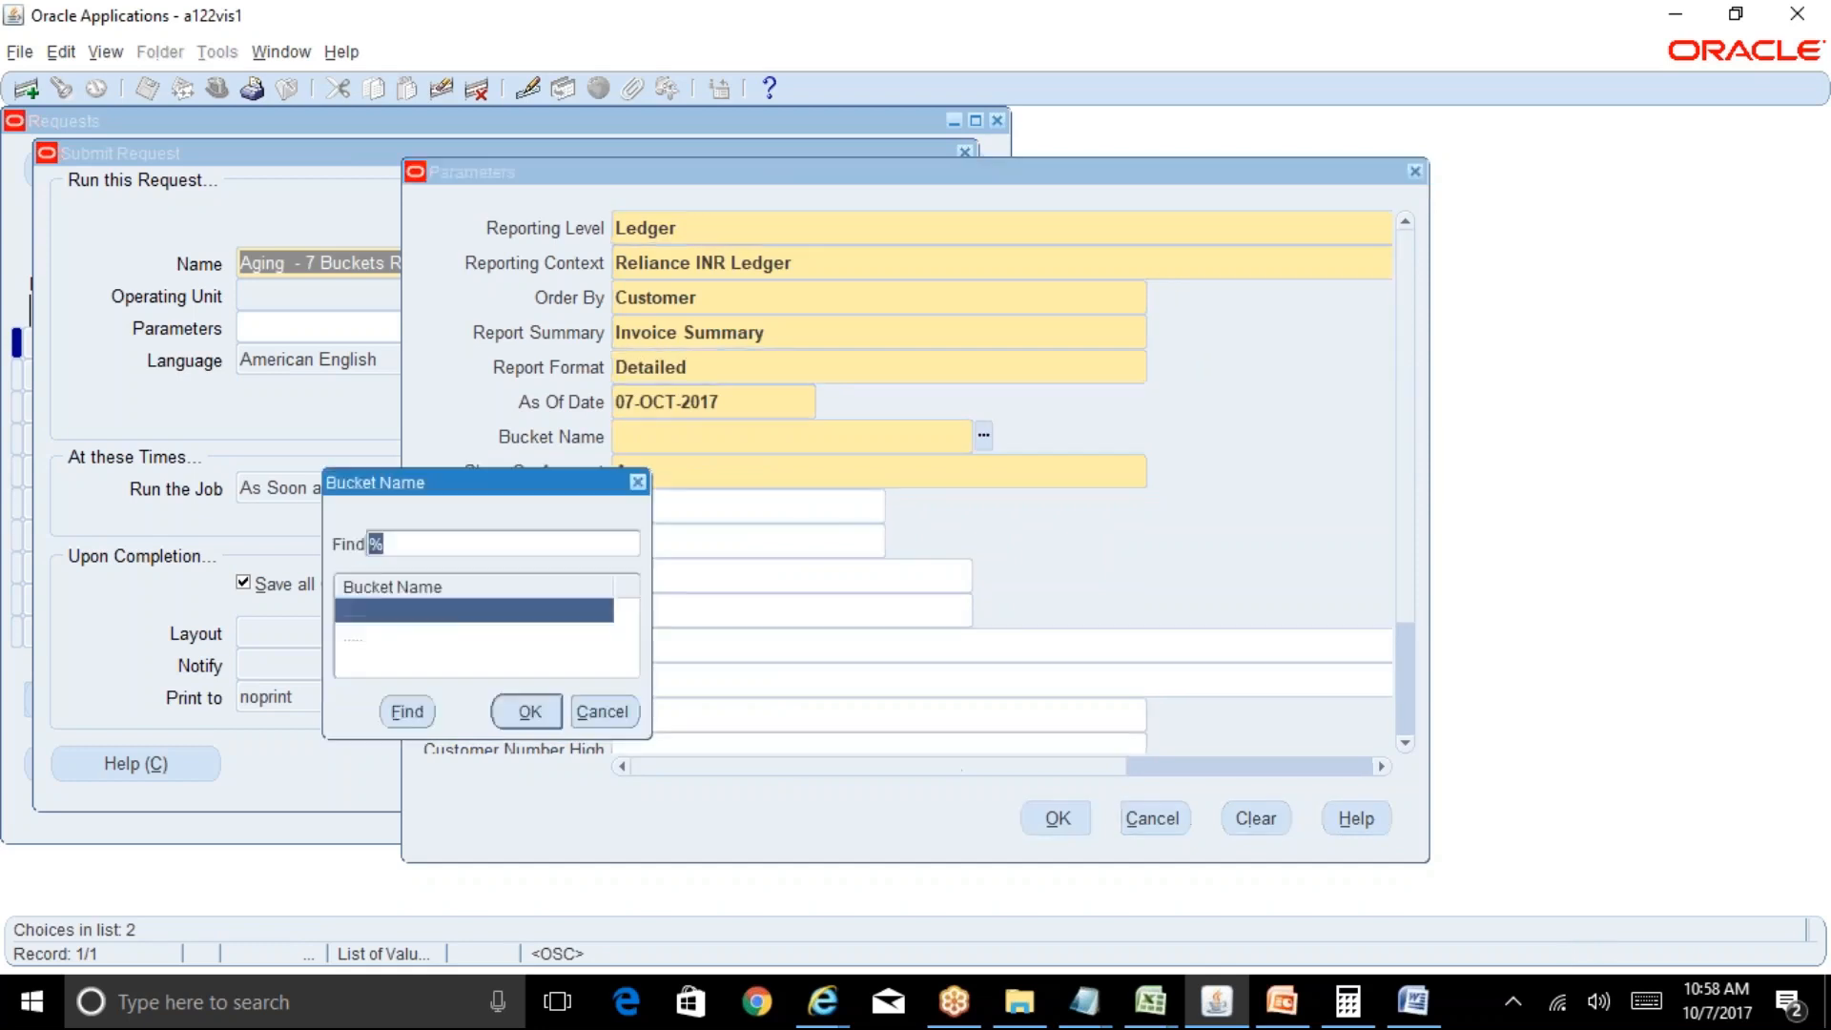
{"action": "key", "text": "Return"}
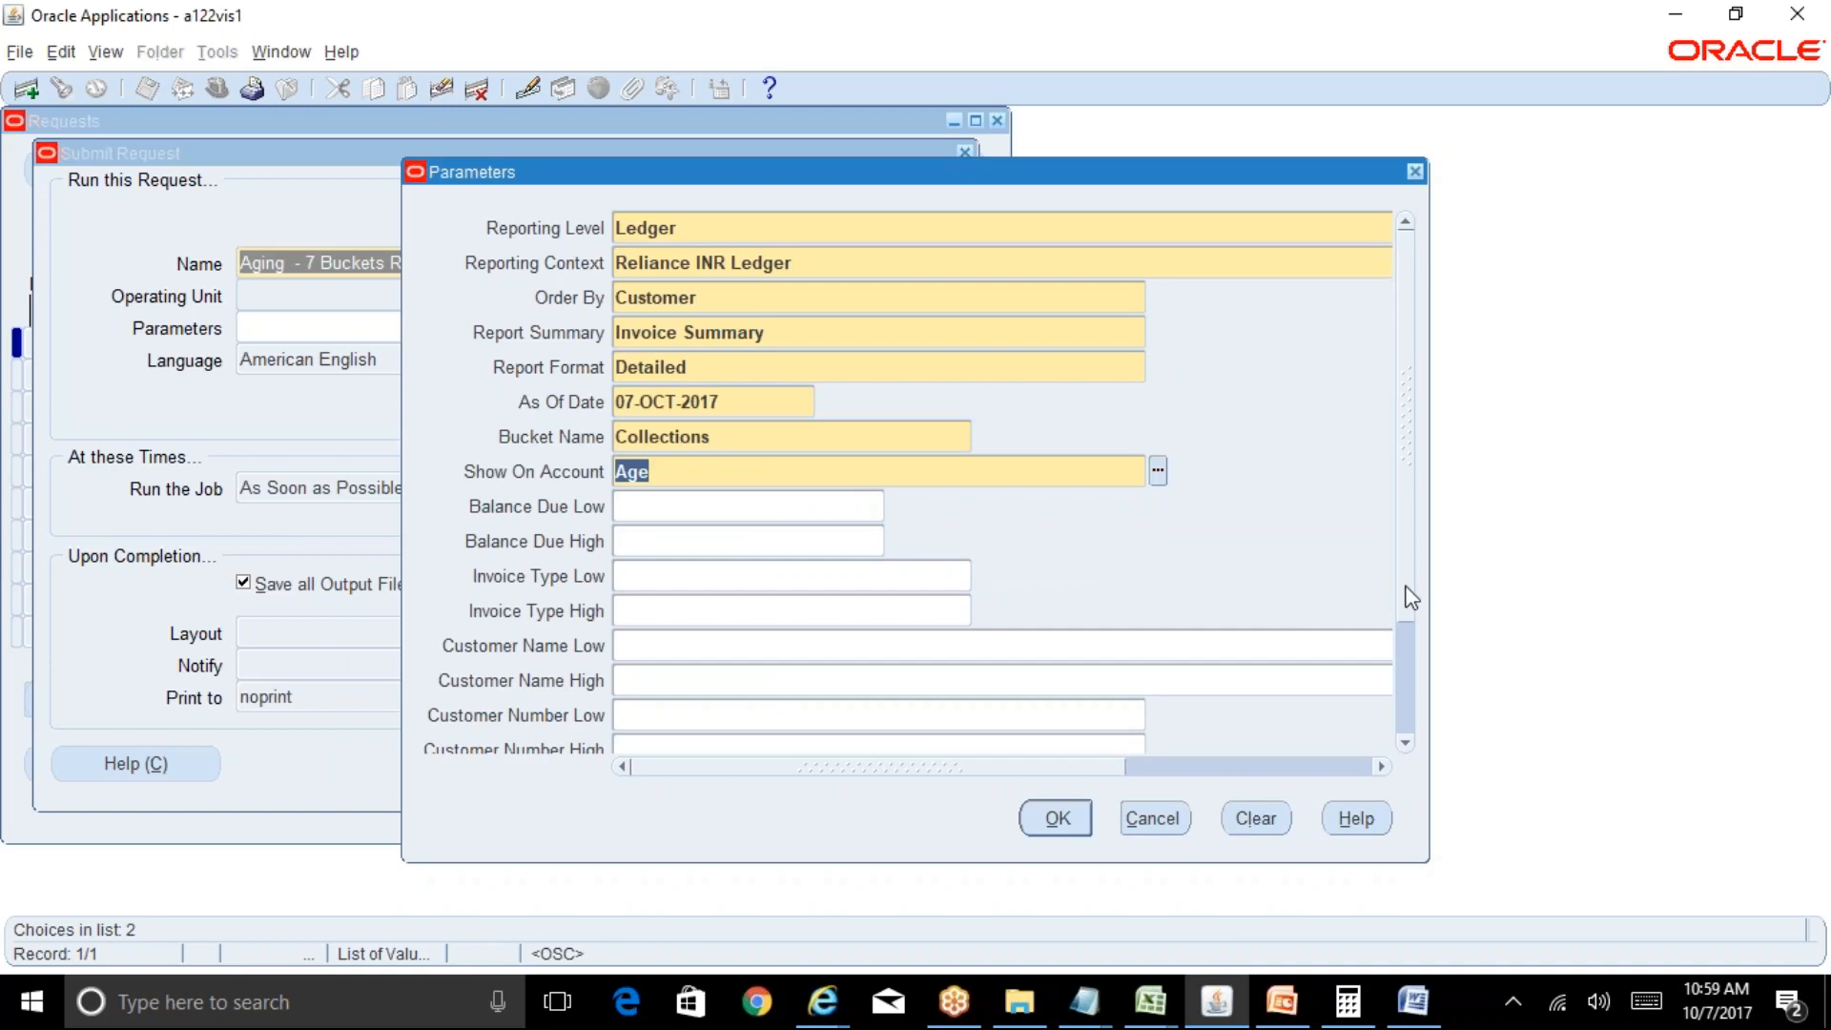
{"action": "scroll", "coordinate": [1405, 719], "scroll_direction": "down", "scroll_amount": 5}
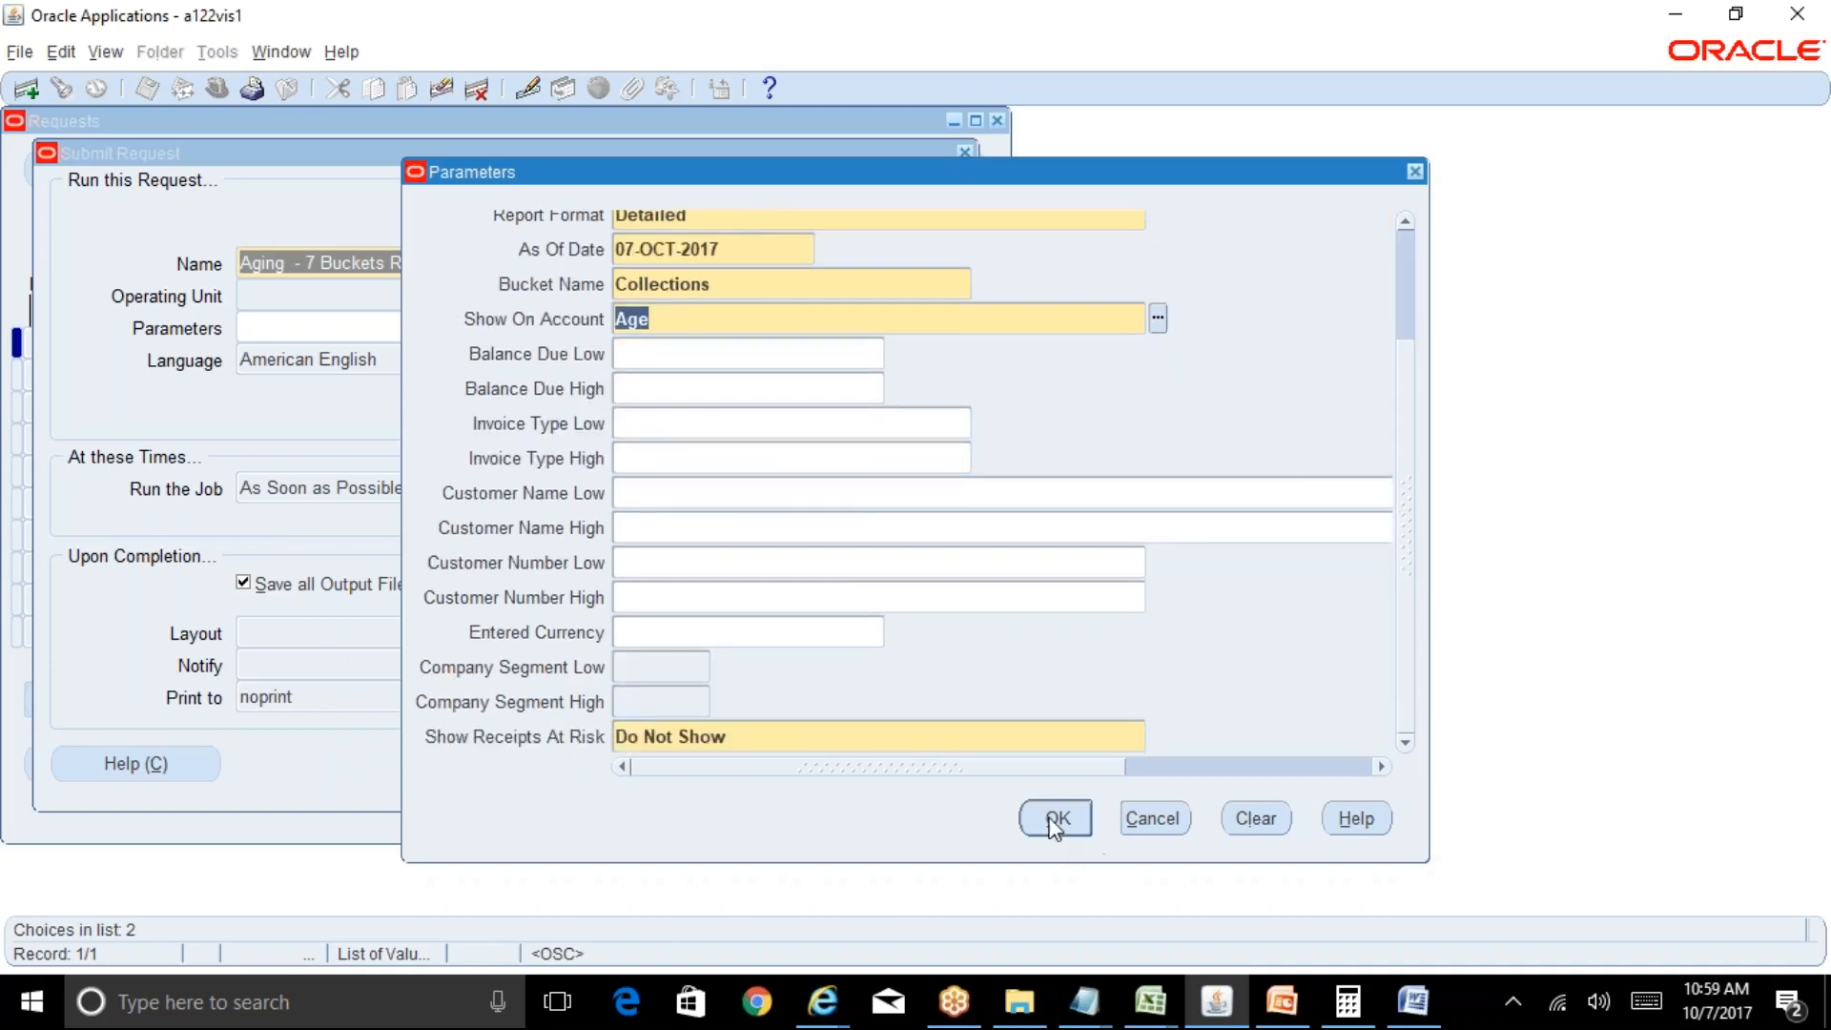
{"action": "left_click", "coordinate": [1056, 818]}
{"action": "left_click", "coordinate": [649, 757]}
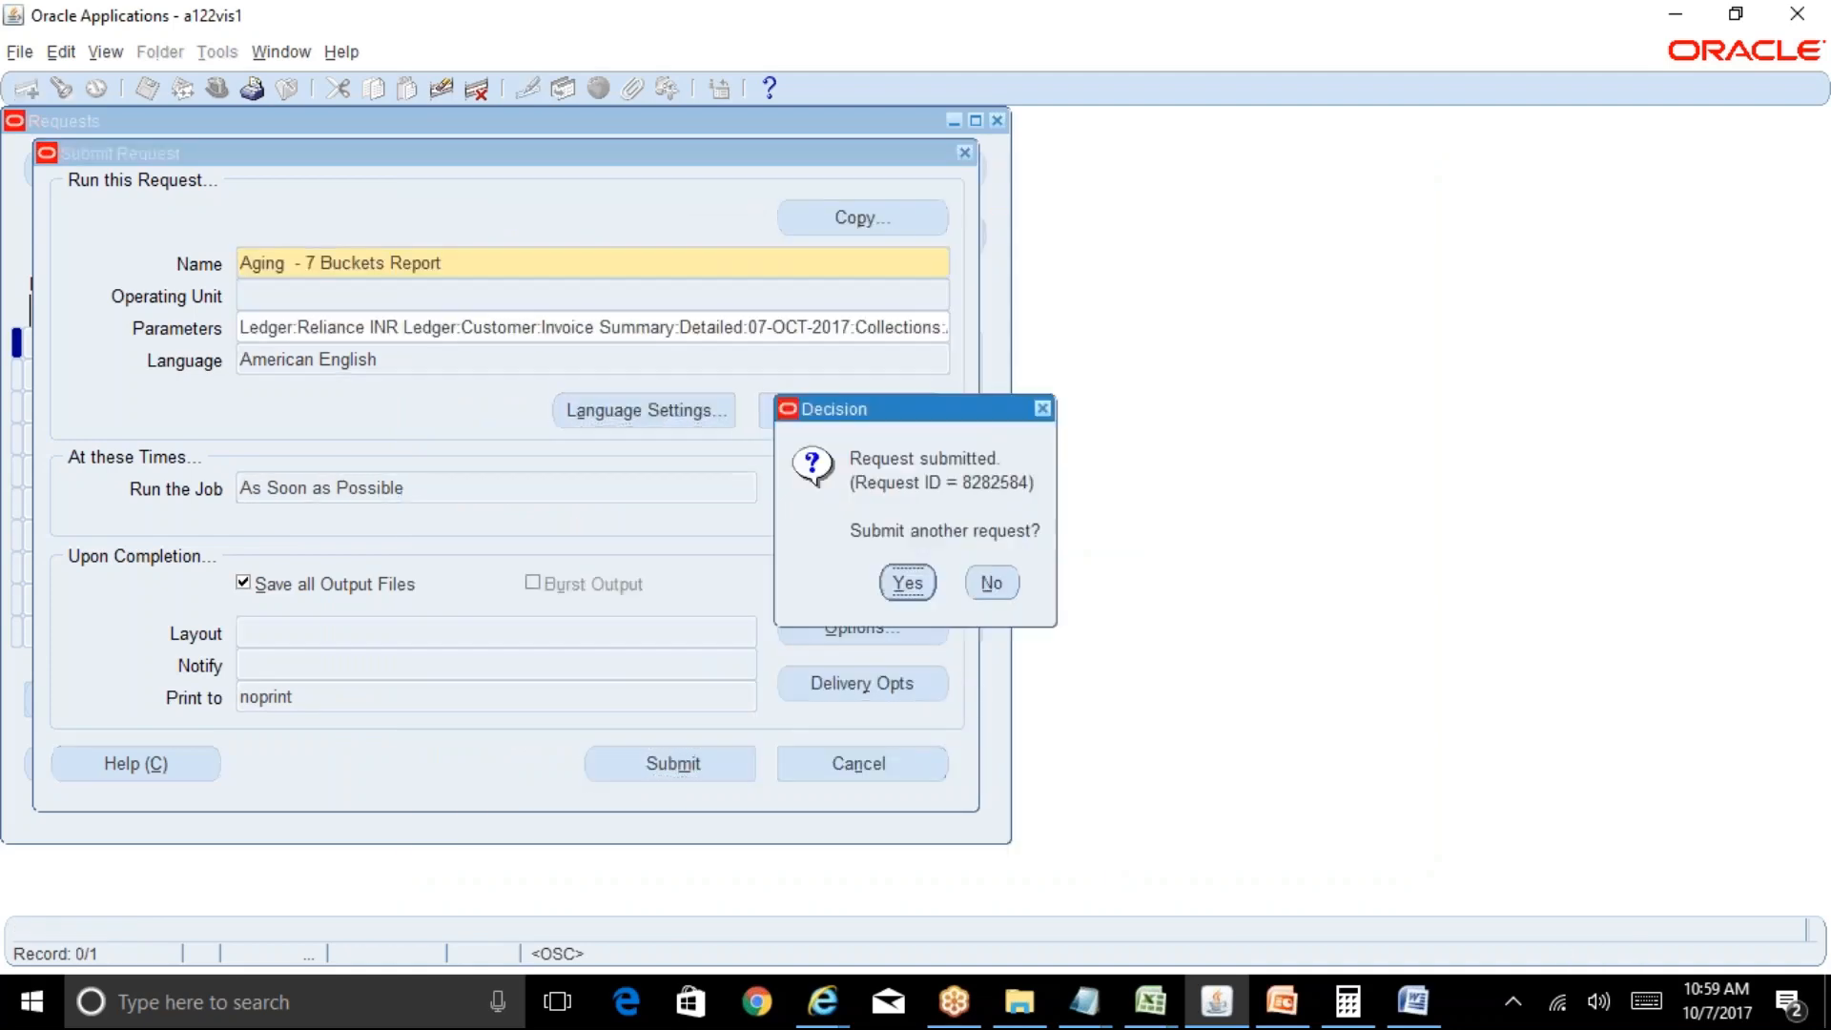
Refresh the request list until Aging request 8282584 completes Normal, then view its output.
{"action": "left_click", "coordinate": [991, 582]}
{"action": "left_click", "coordinate": [822, 738]}
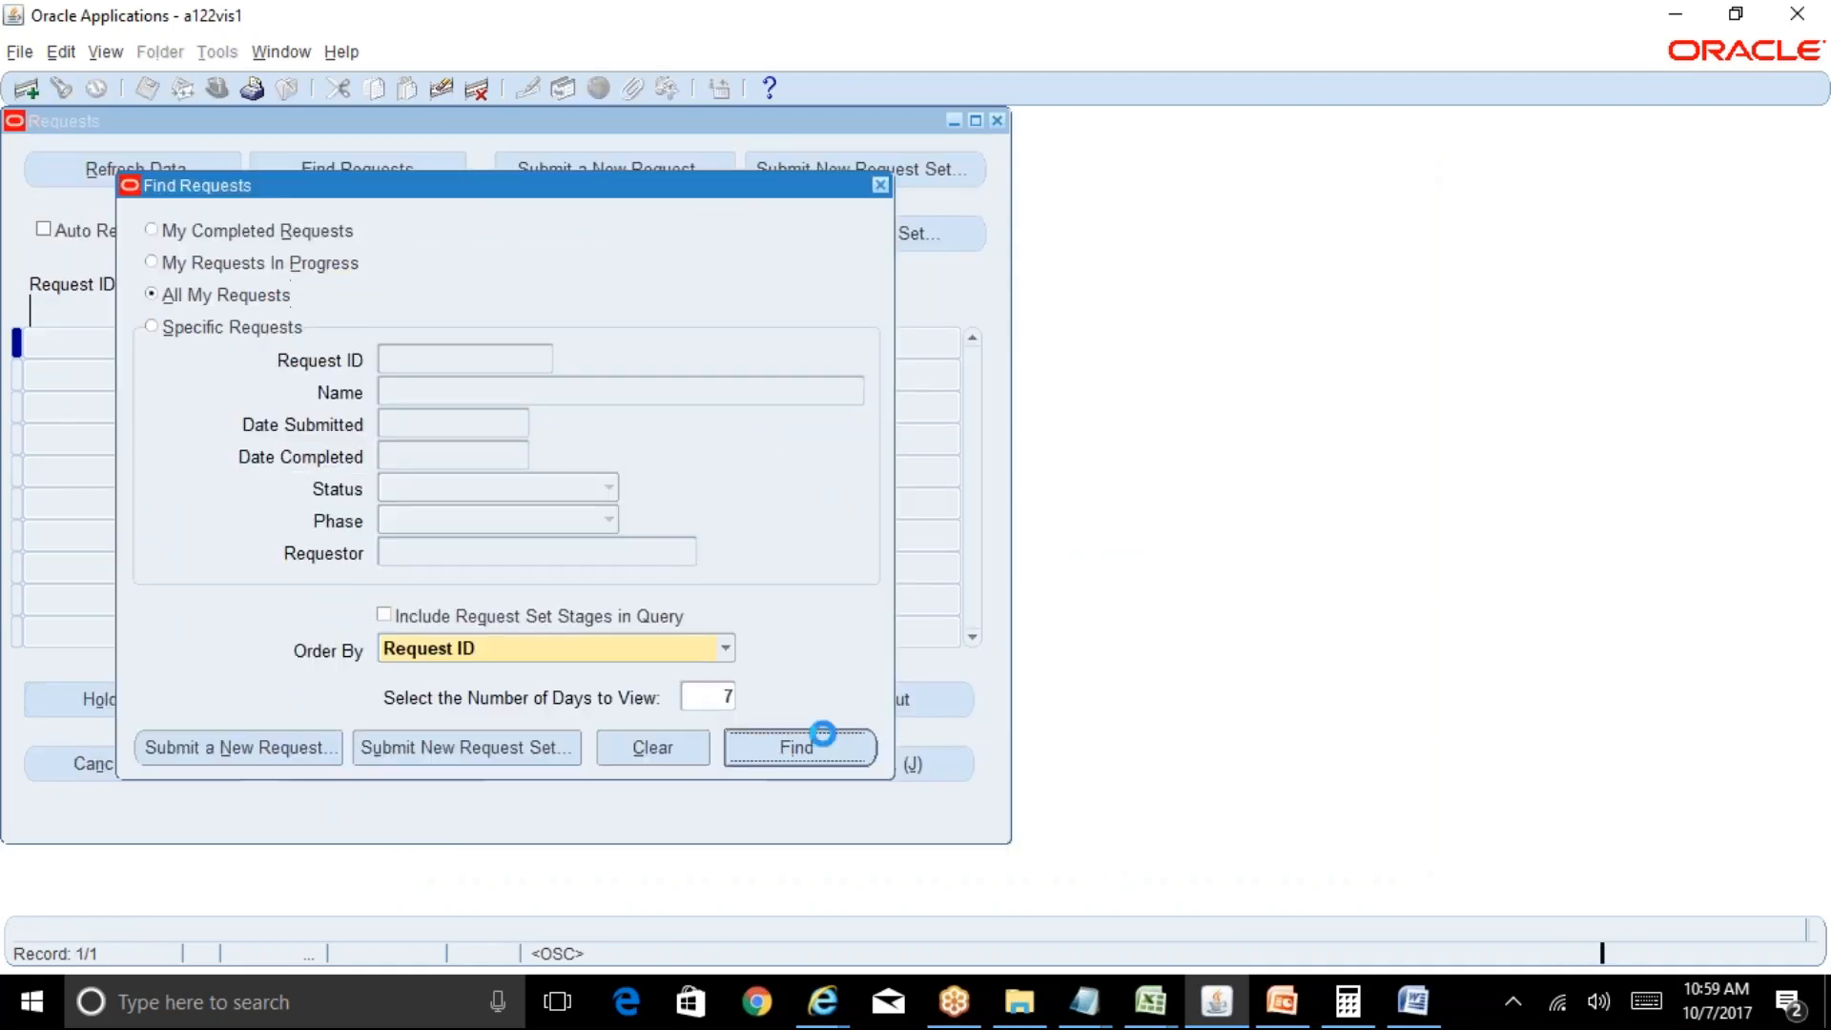
{"action": "left_click", "coordinate": [154, 172]}
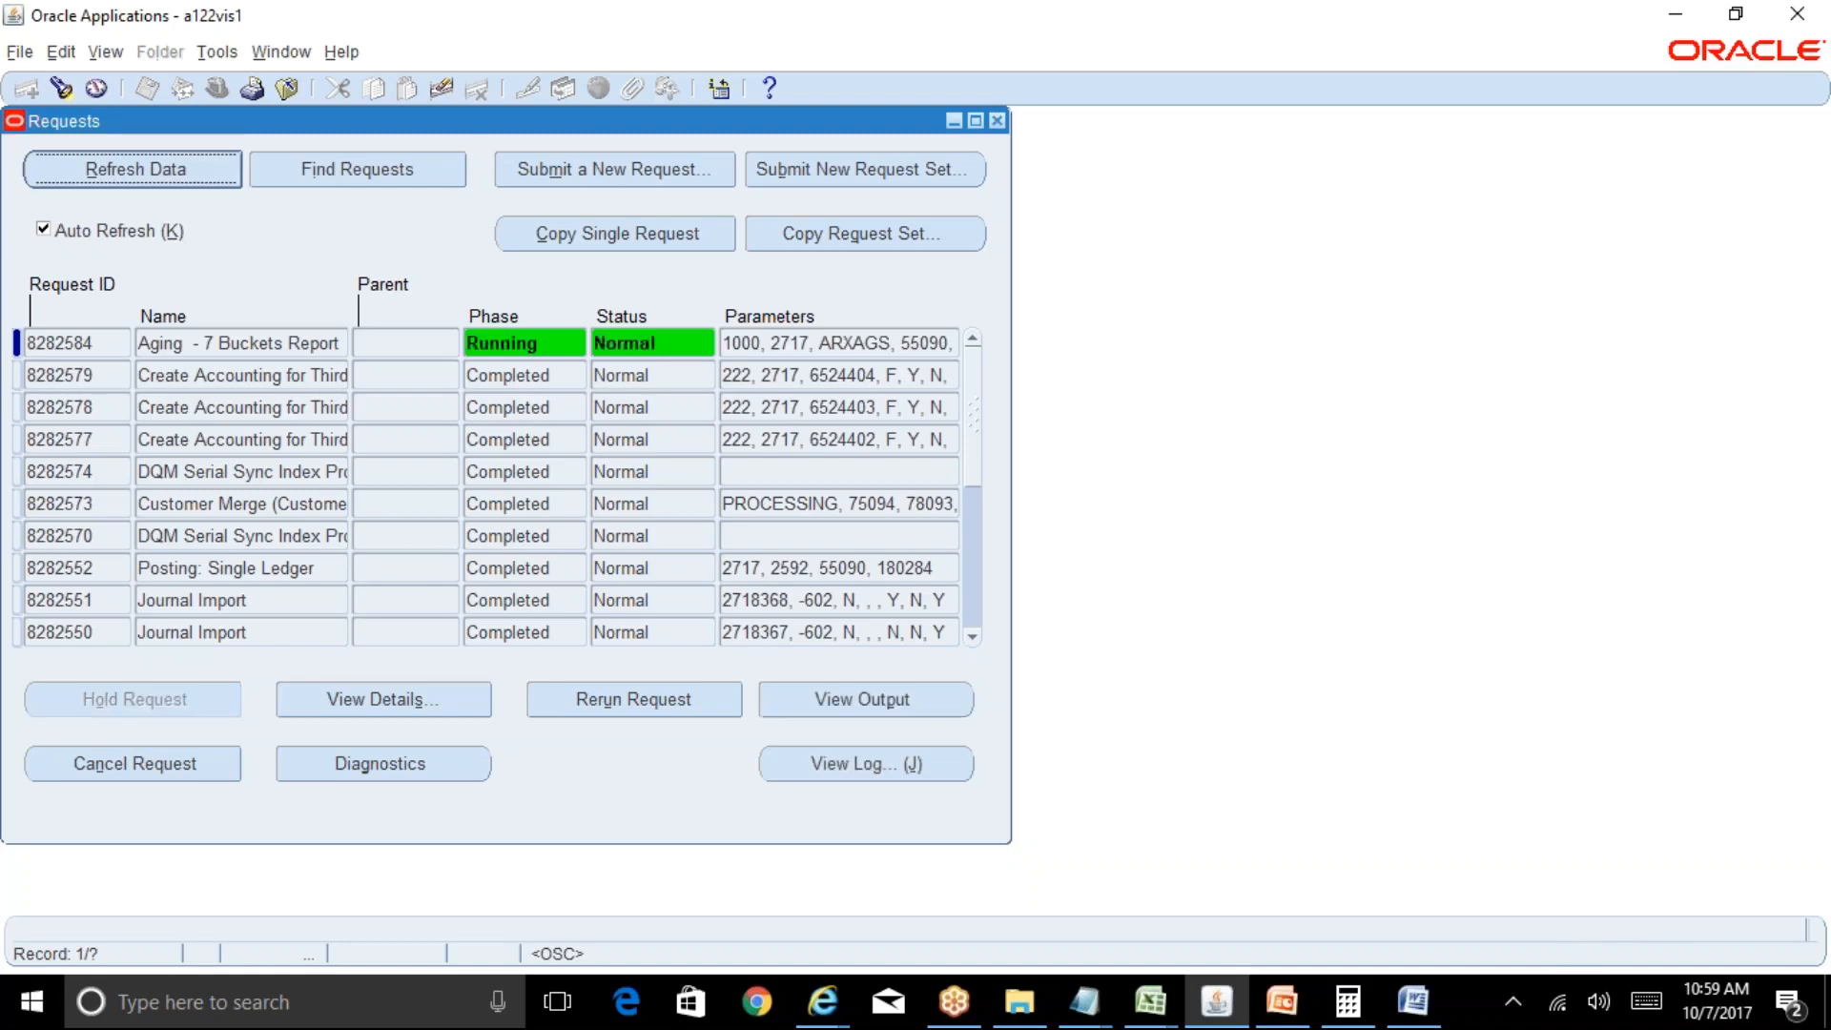
{"action": "key", "text": "alt+r"}
{"action": "key", "text": "alt+r"}
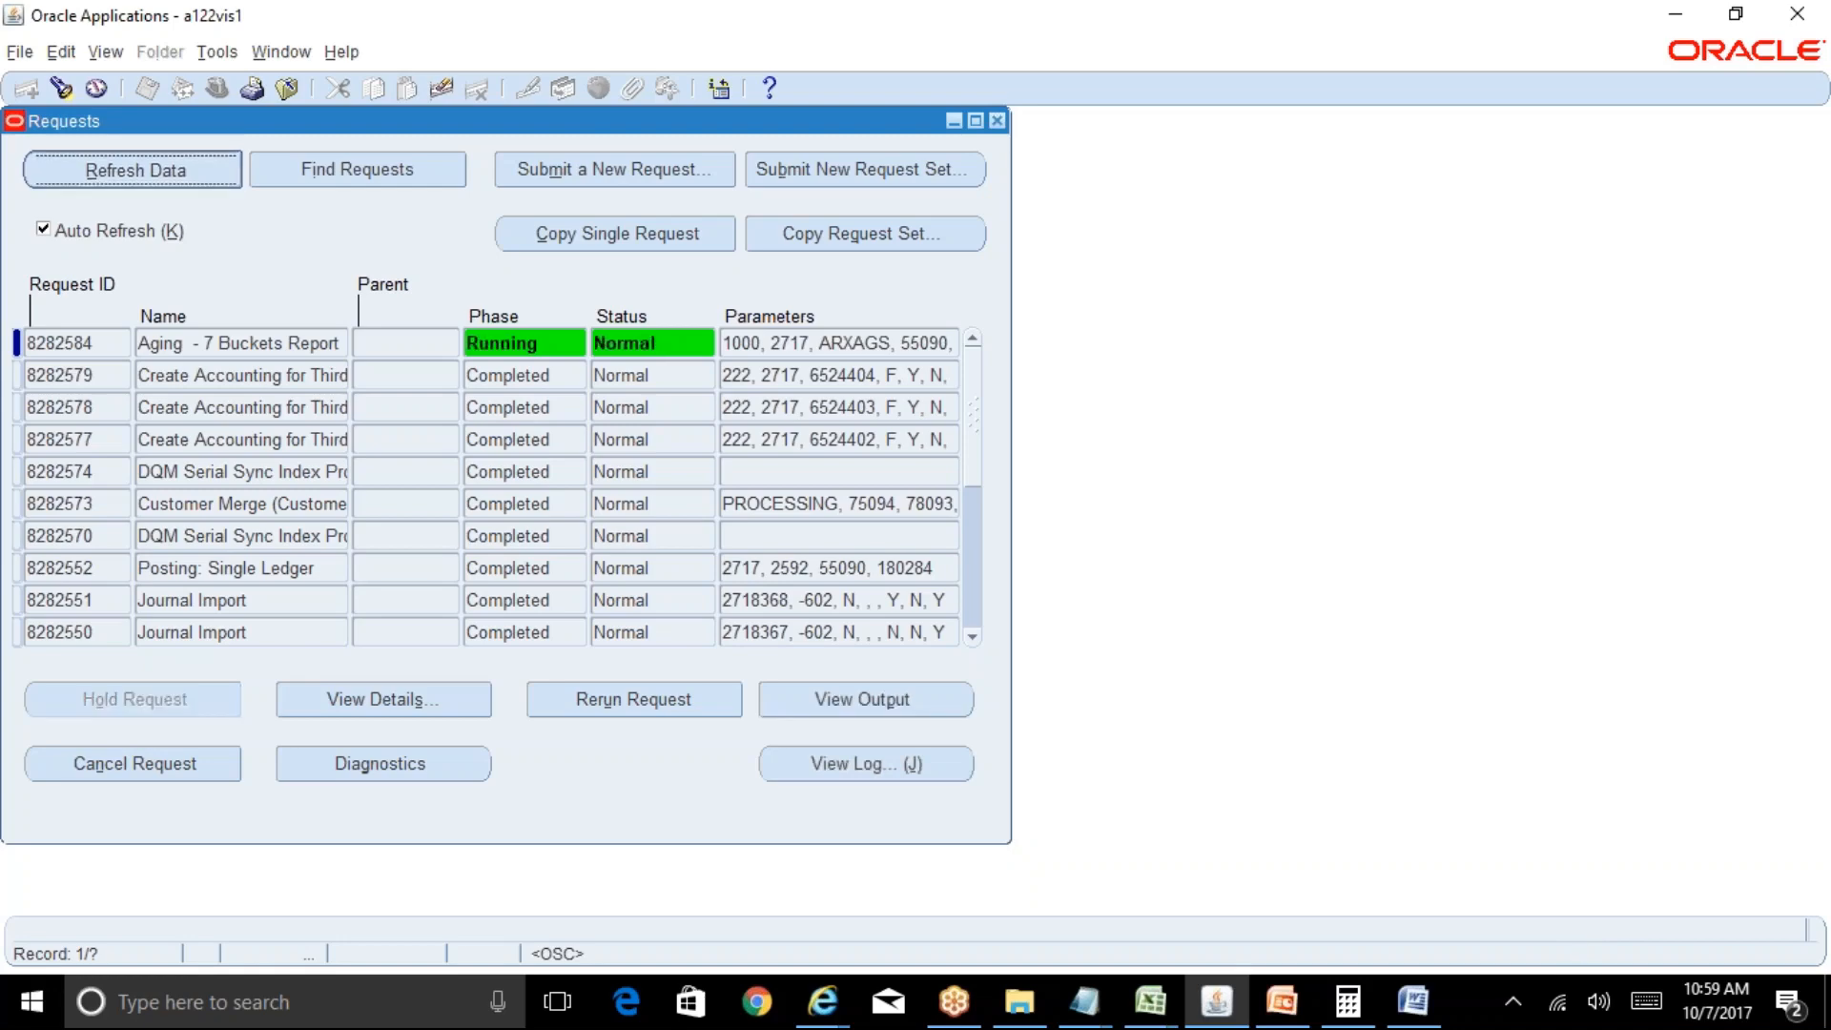
{"action": "key", "text": "alt+r"}
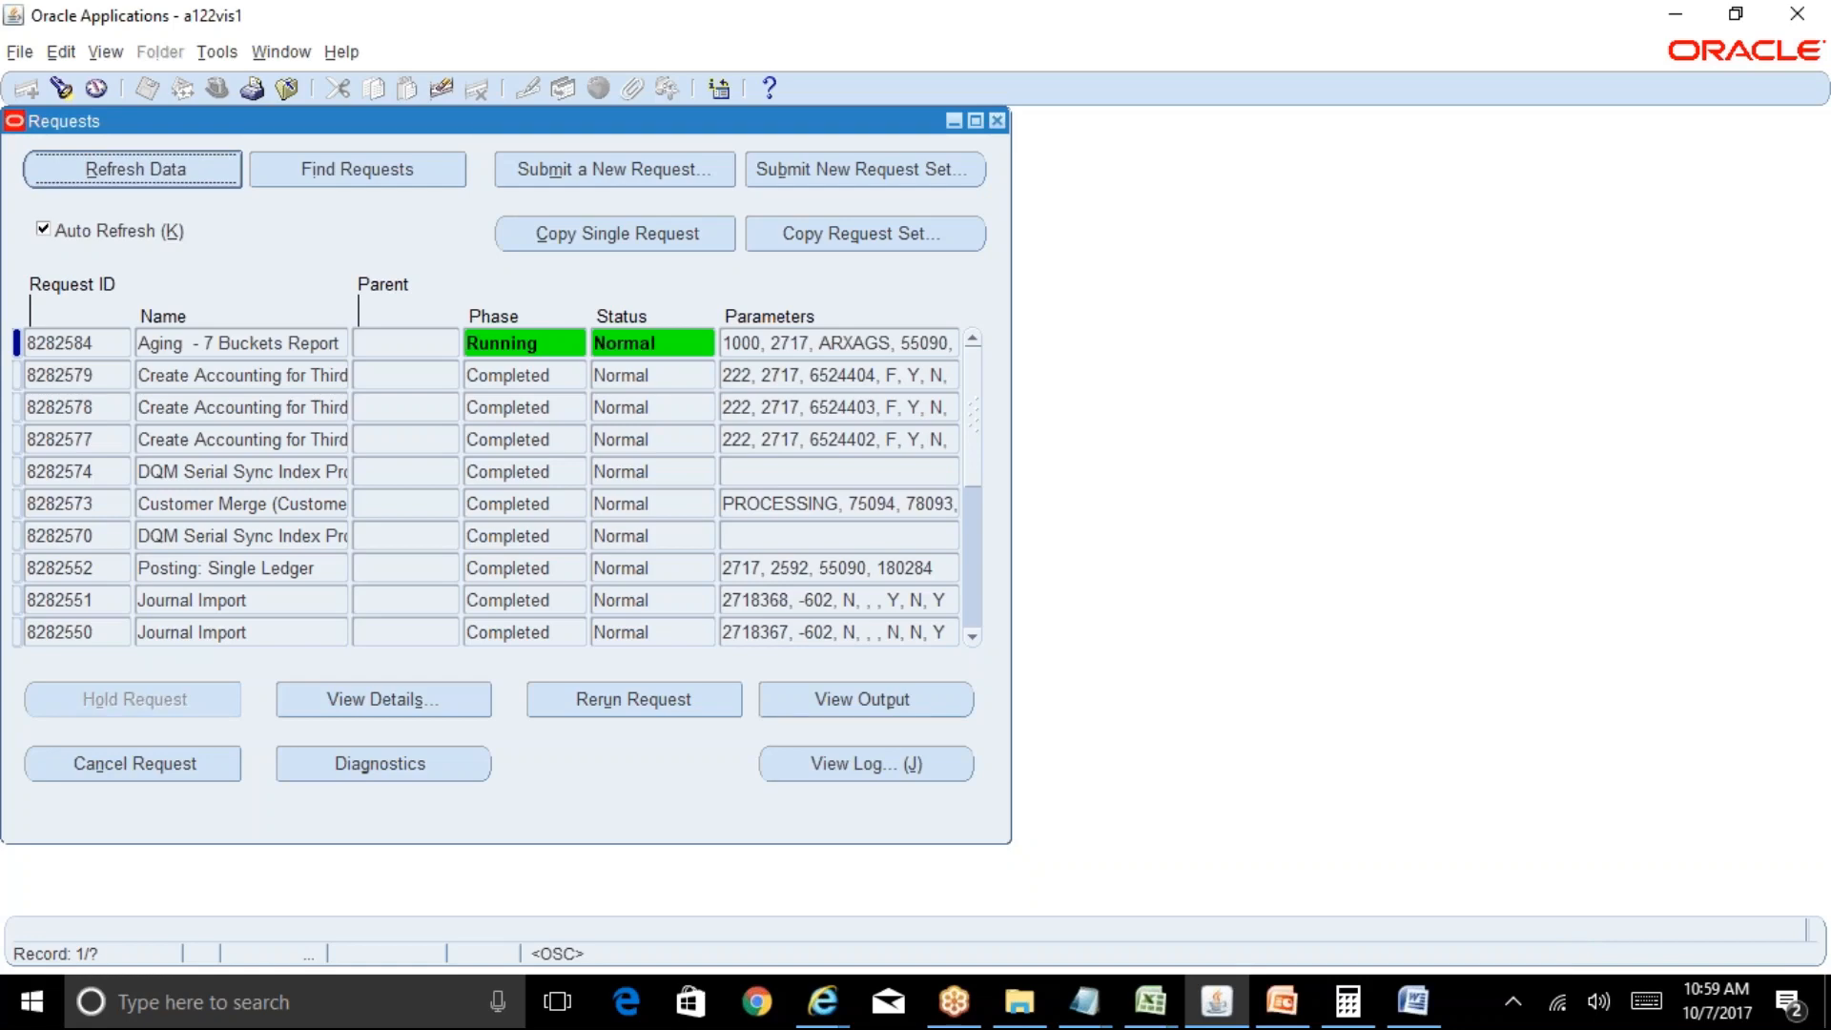
{"action": "key", "text": "alt+r"}
{"action": "key", "text": "alt+r"}
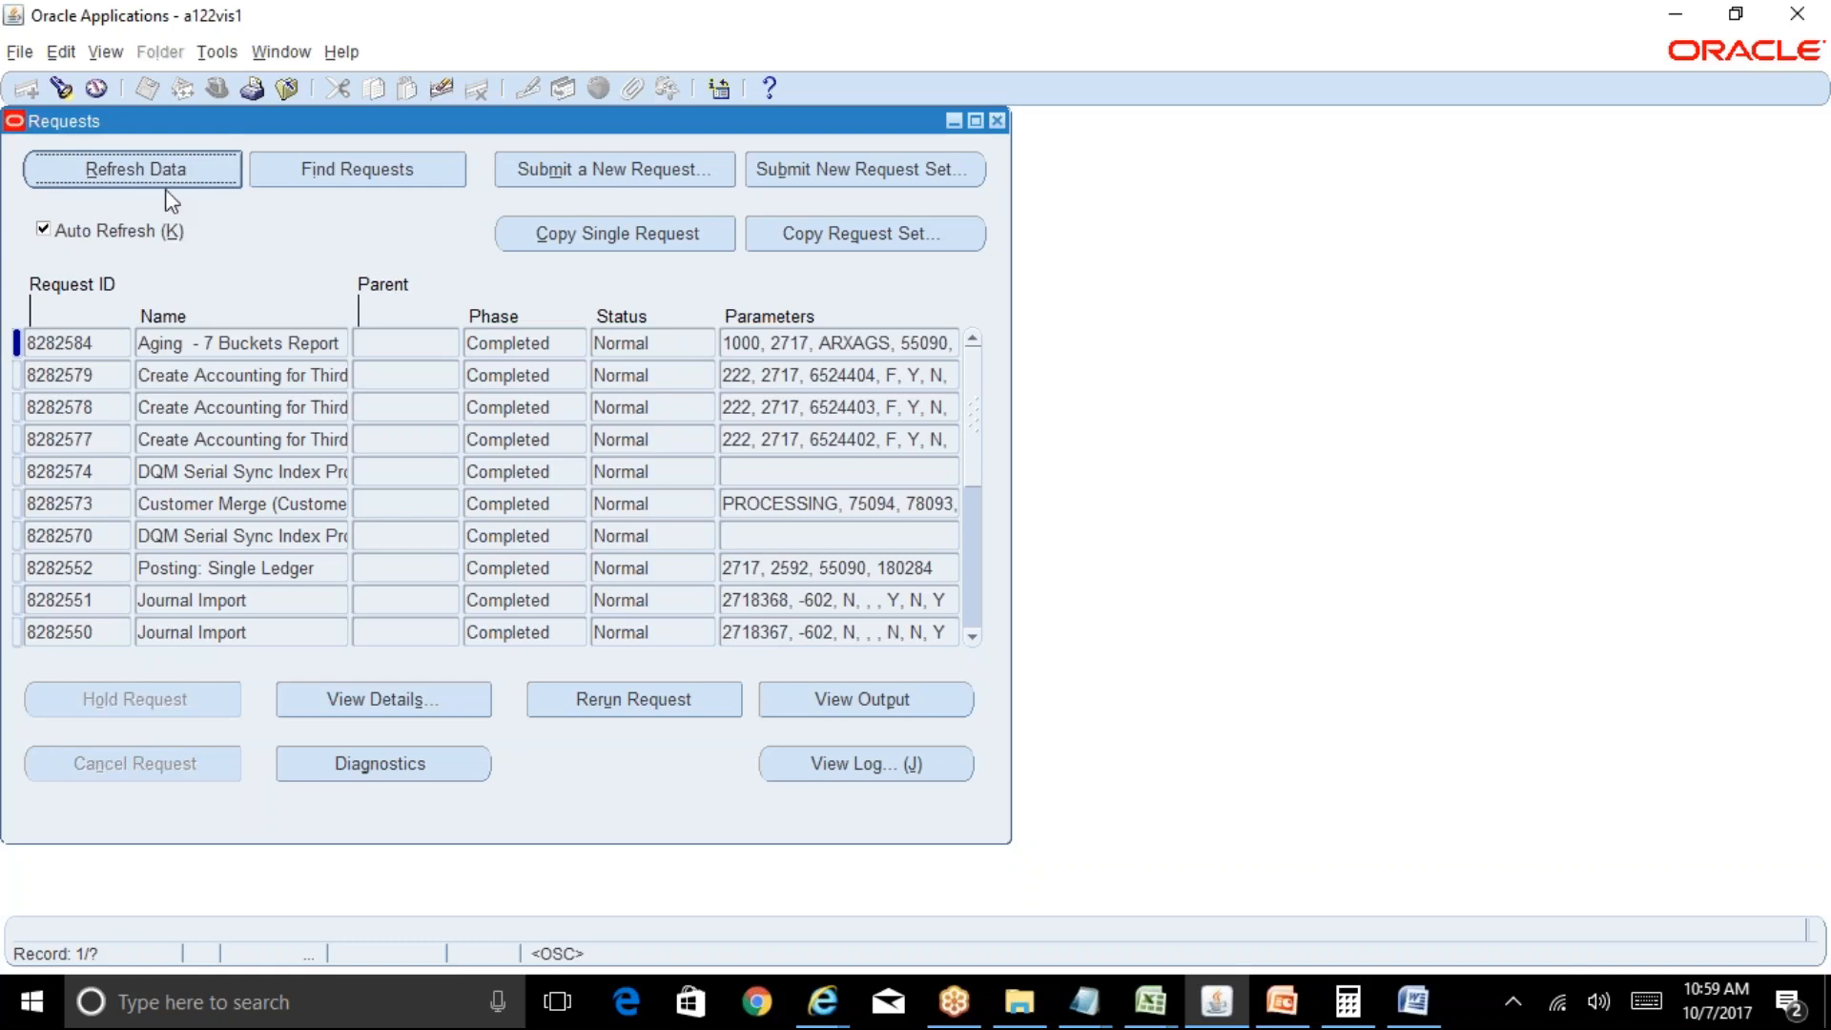
{"action": "left_click", "coordinate": [791, 688]}
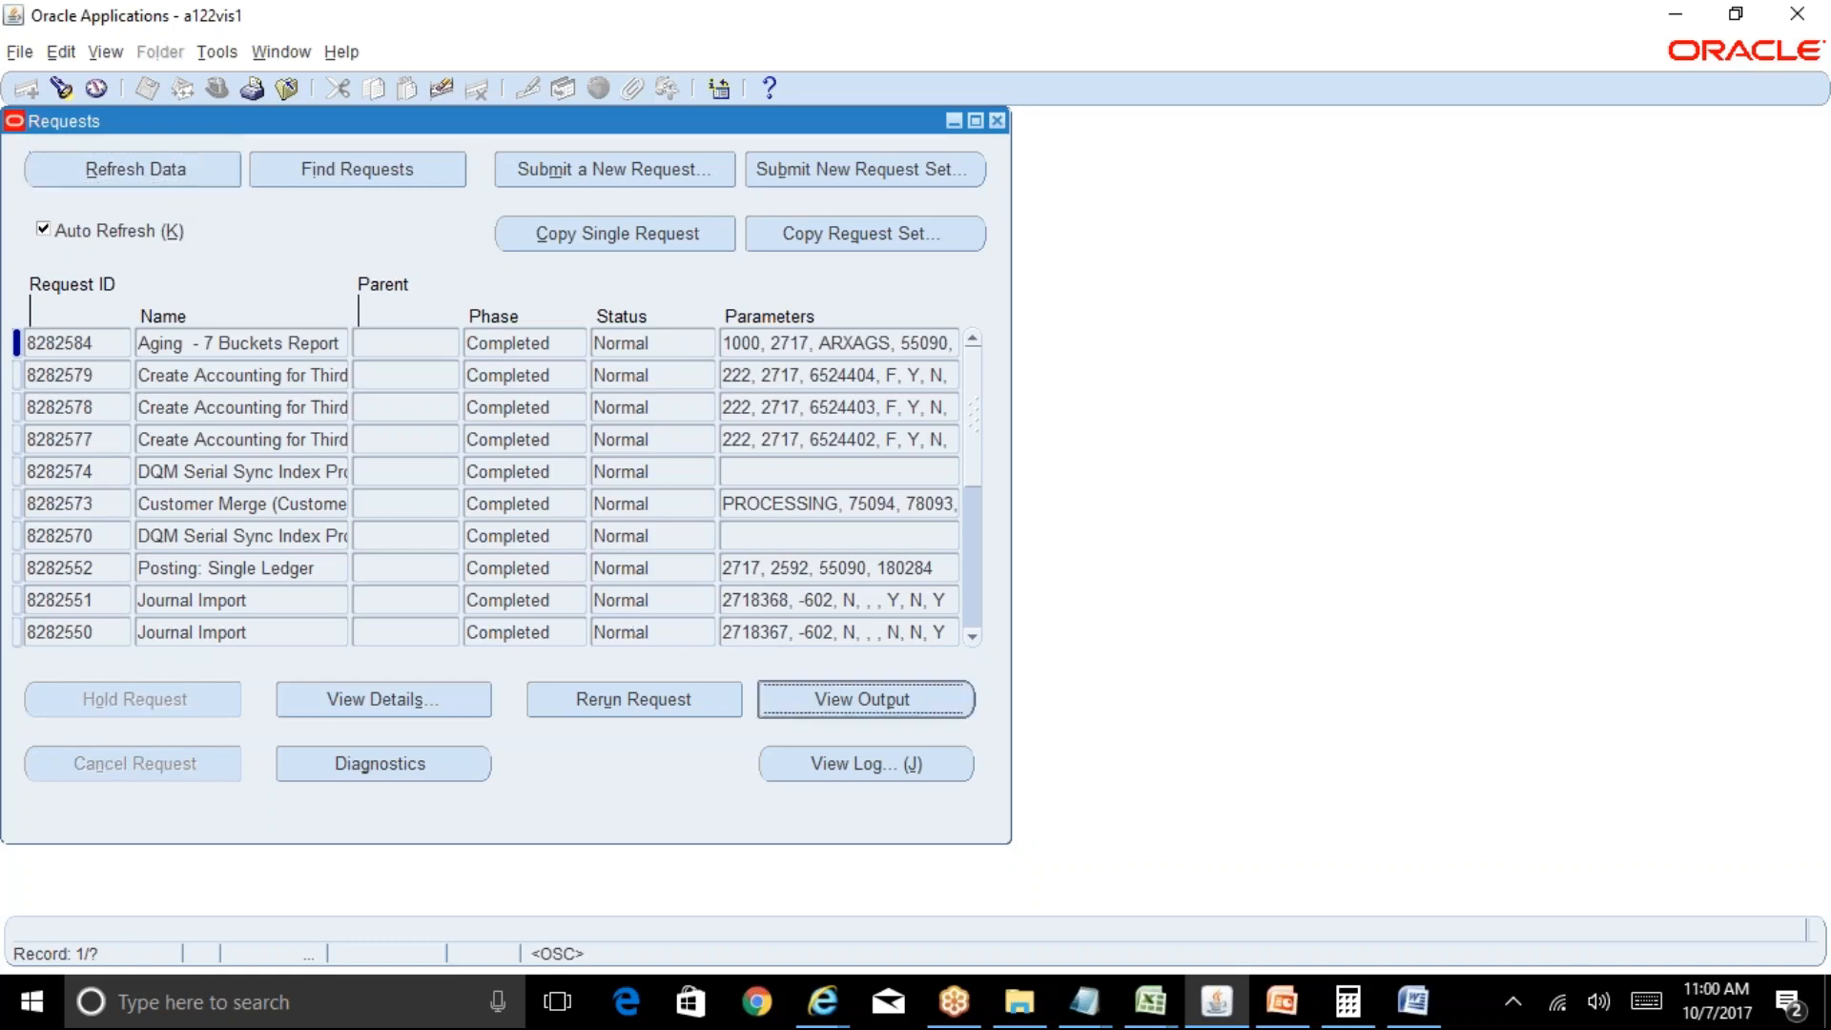
Scroll the aging output in Internet Explorer to the ABC Textiles grand total of 277,700.00.
{"action": "mouse_move", "coordinate": [821, 1000]}
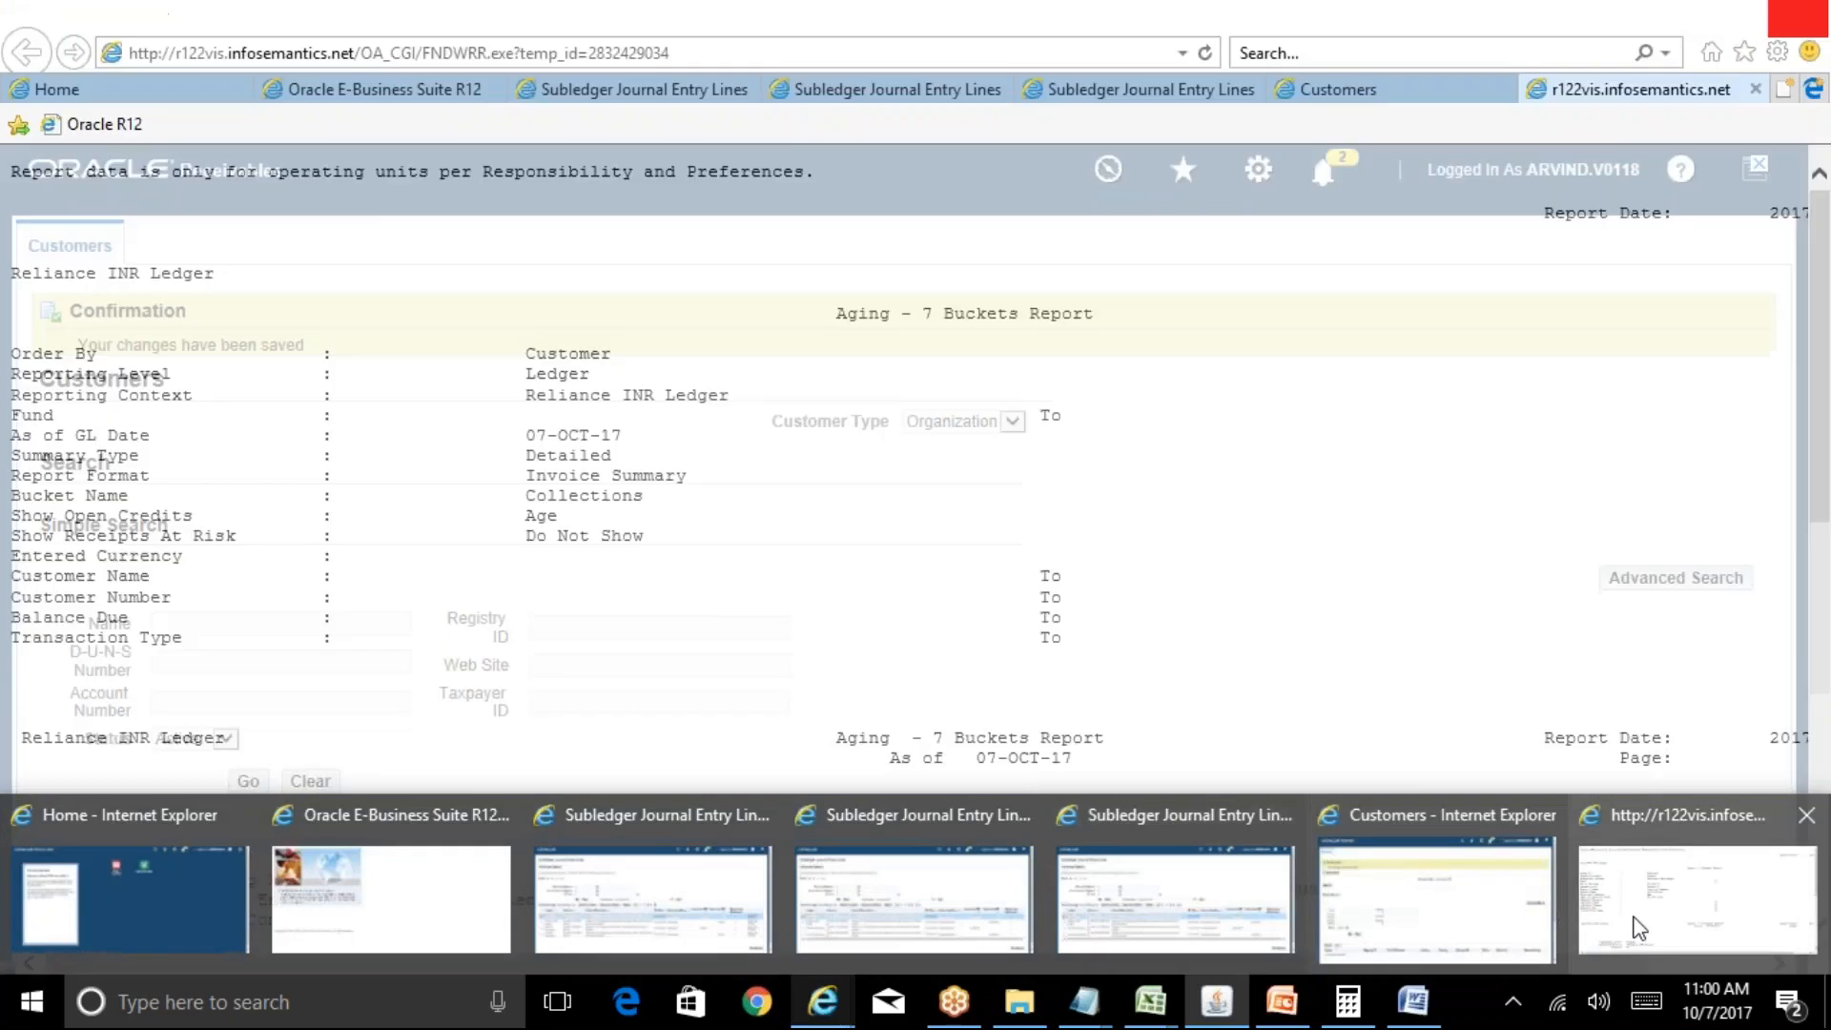
{"action": "left_click", "coordinate": [1638, 924]}
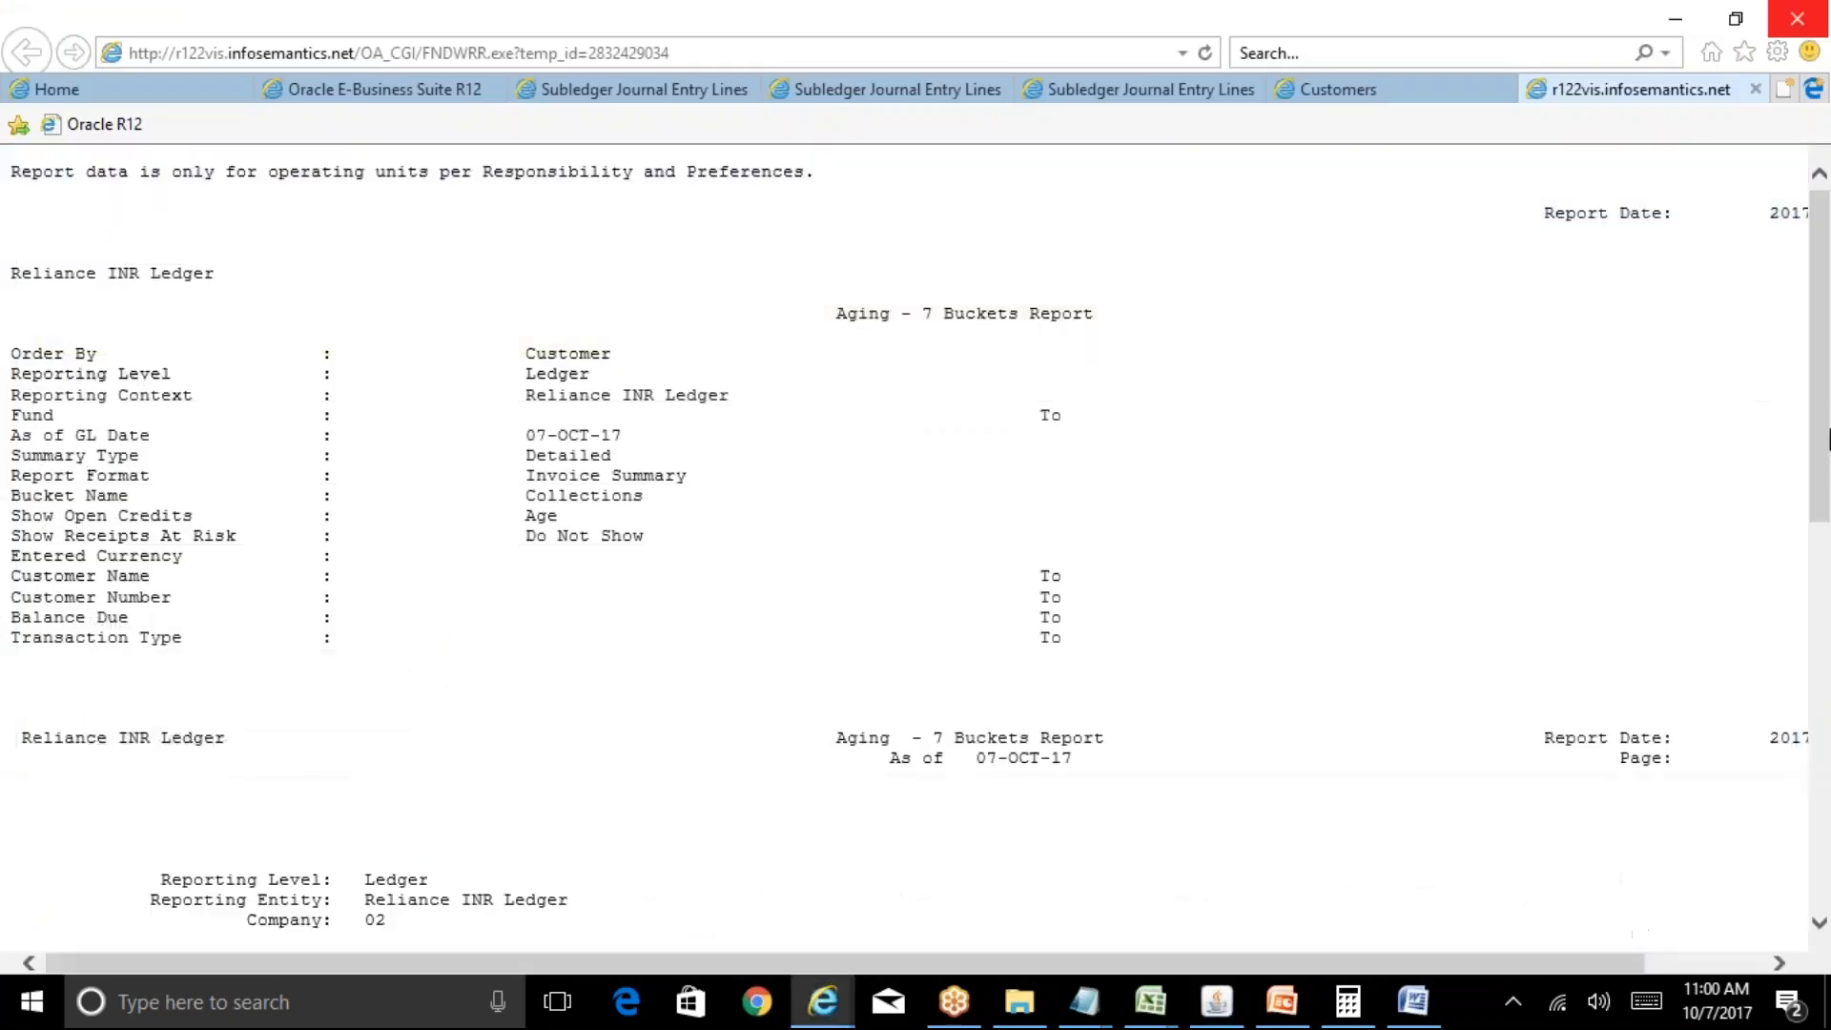
{"action": "left_click_drag", "start_coordinate": [1826, 366], "coordinate": [1827, 773]}
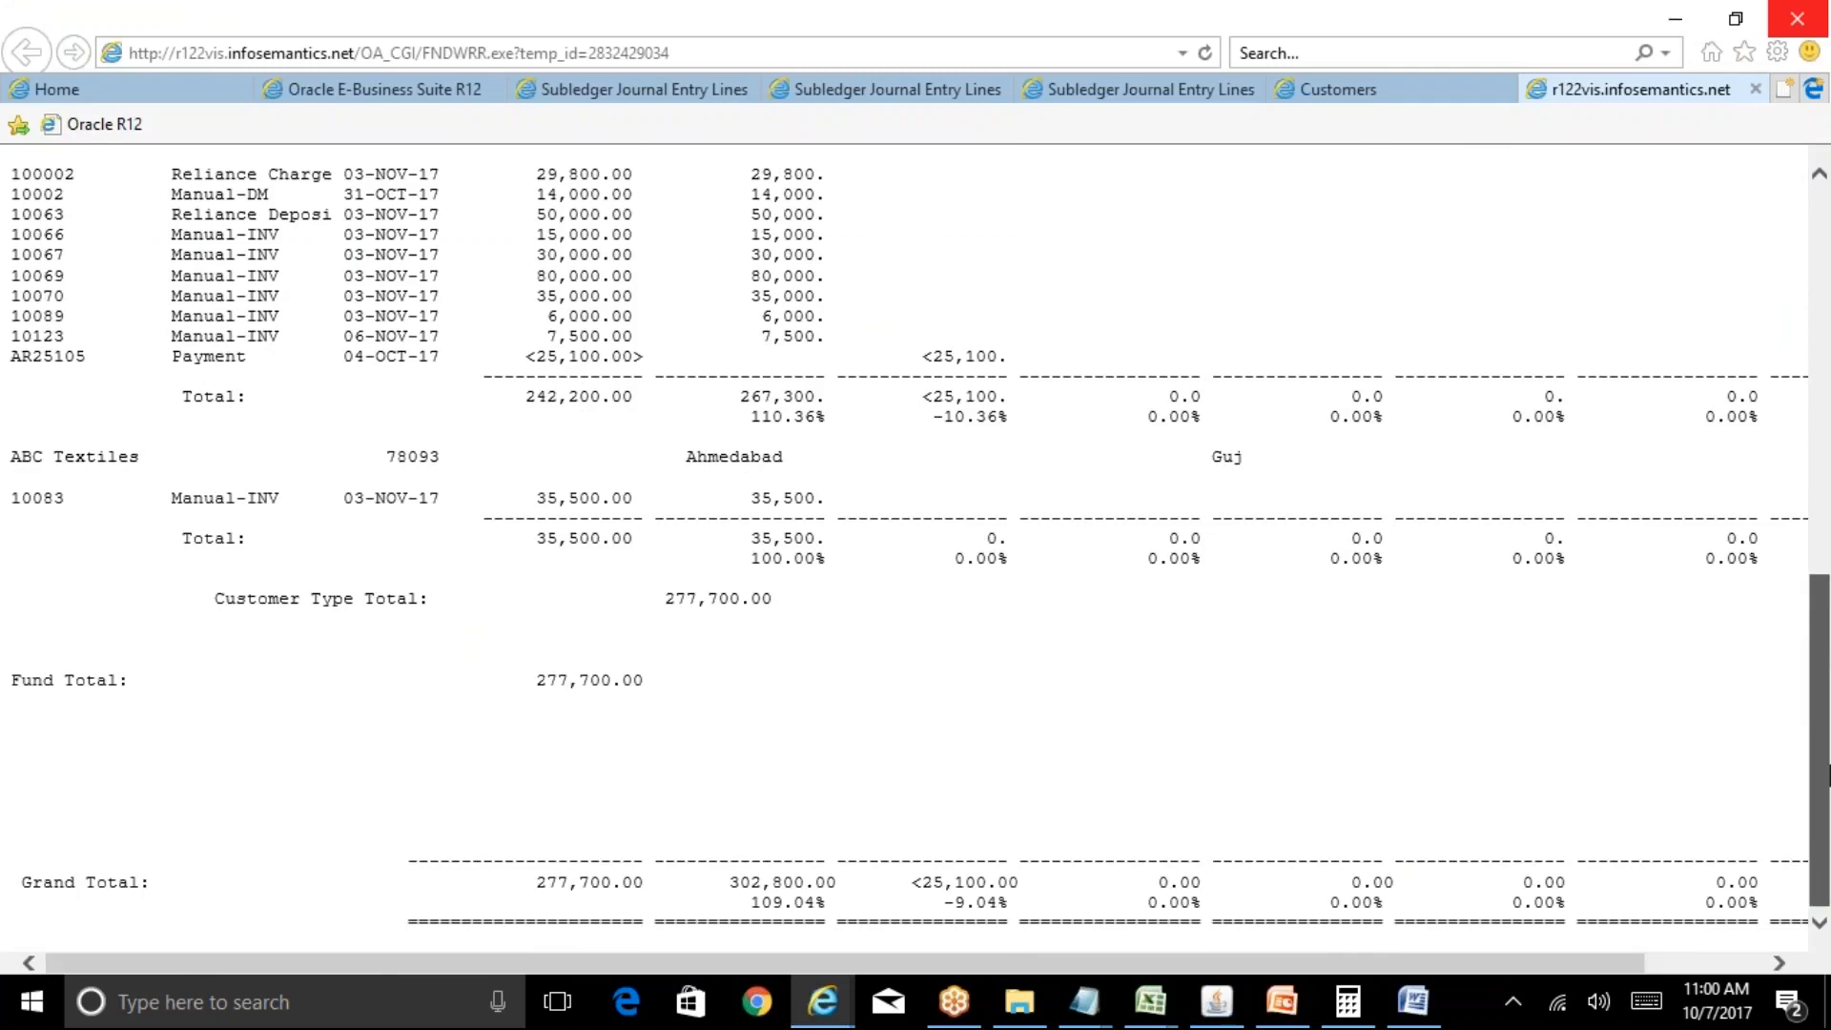
{"action": "left_click_drag", "start_coordinate": [1828, 763], "coordinate": [1828, 310]}
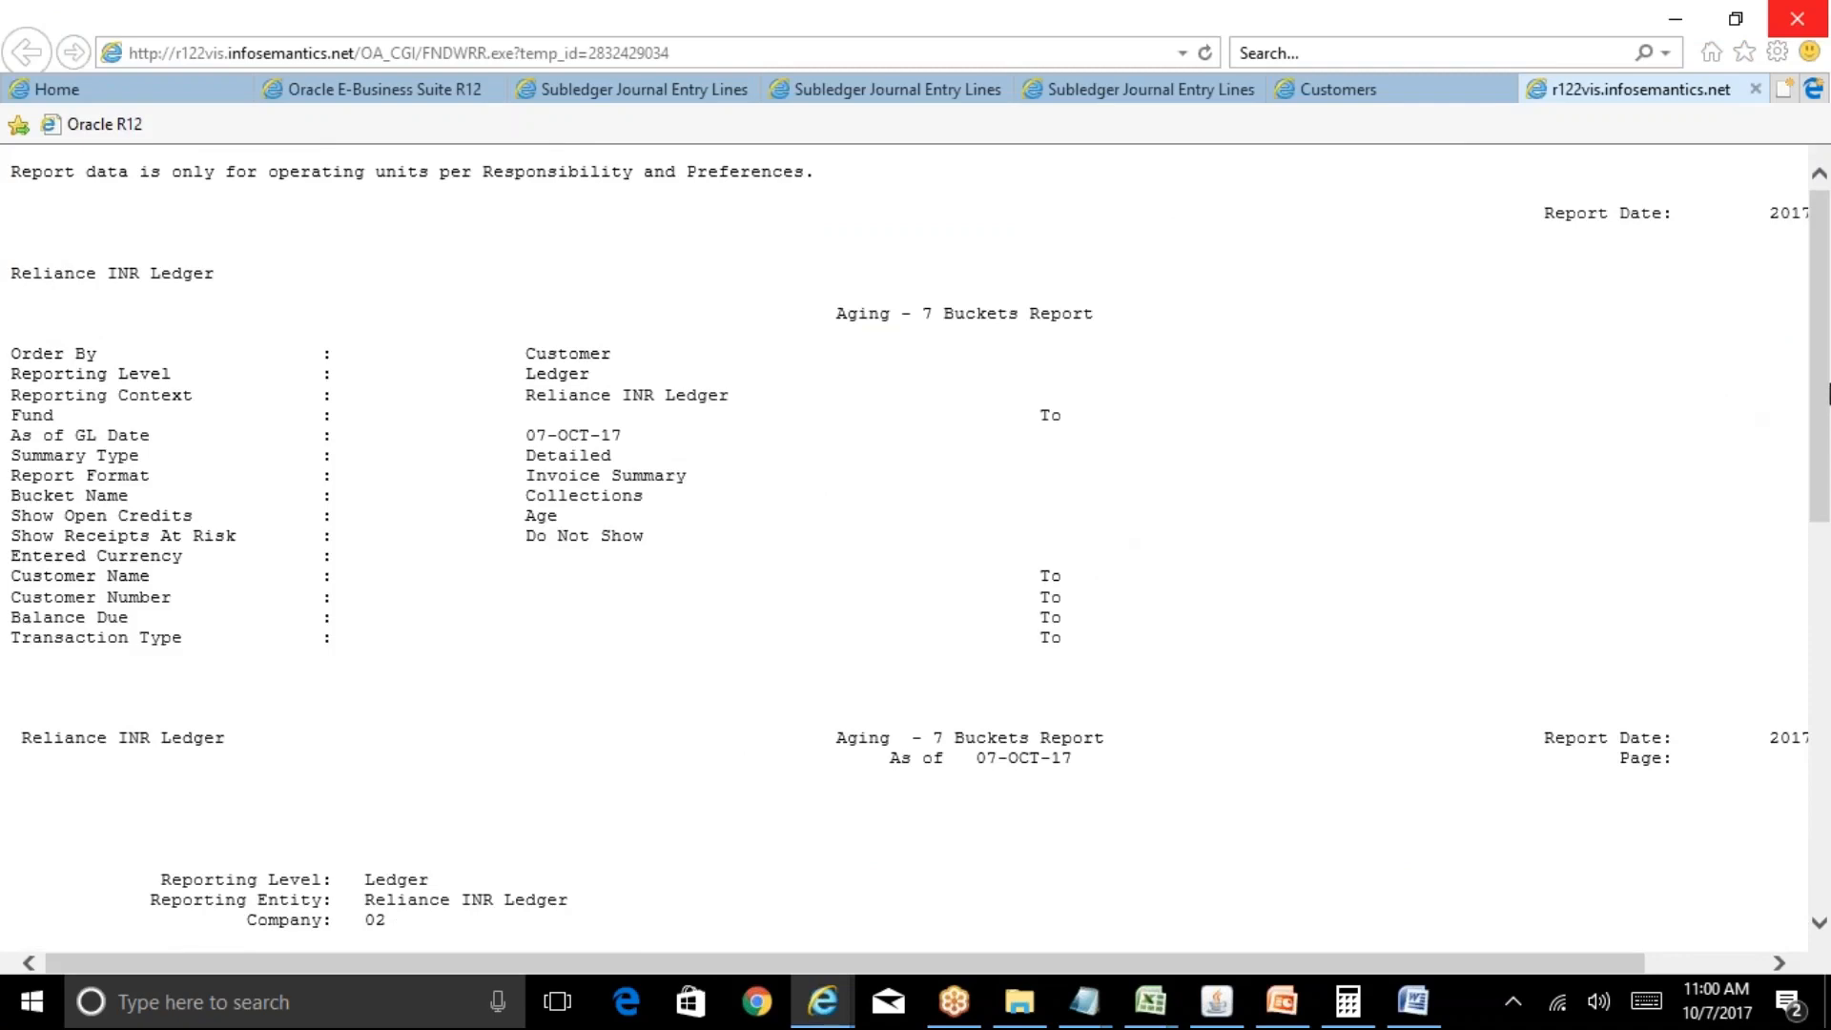
{"action": "left_click_drag", "start_coordinate": [1827, 397], "coordinate": [1828, 769]}
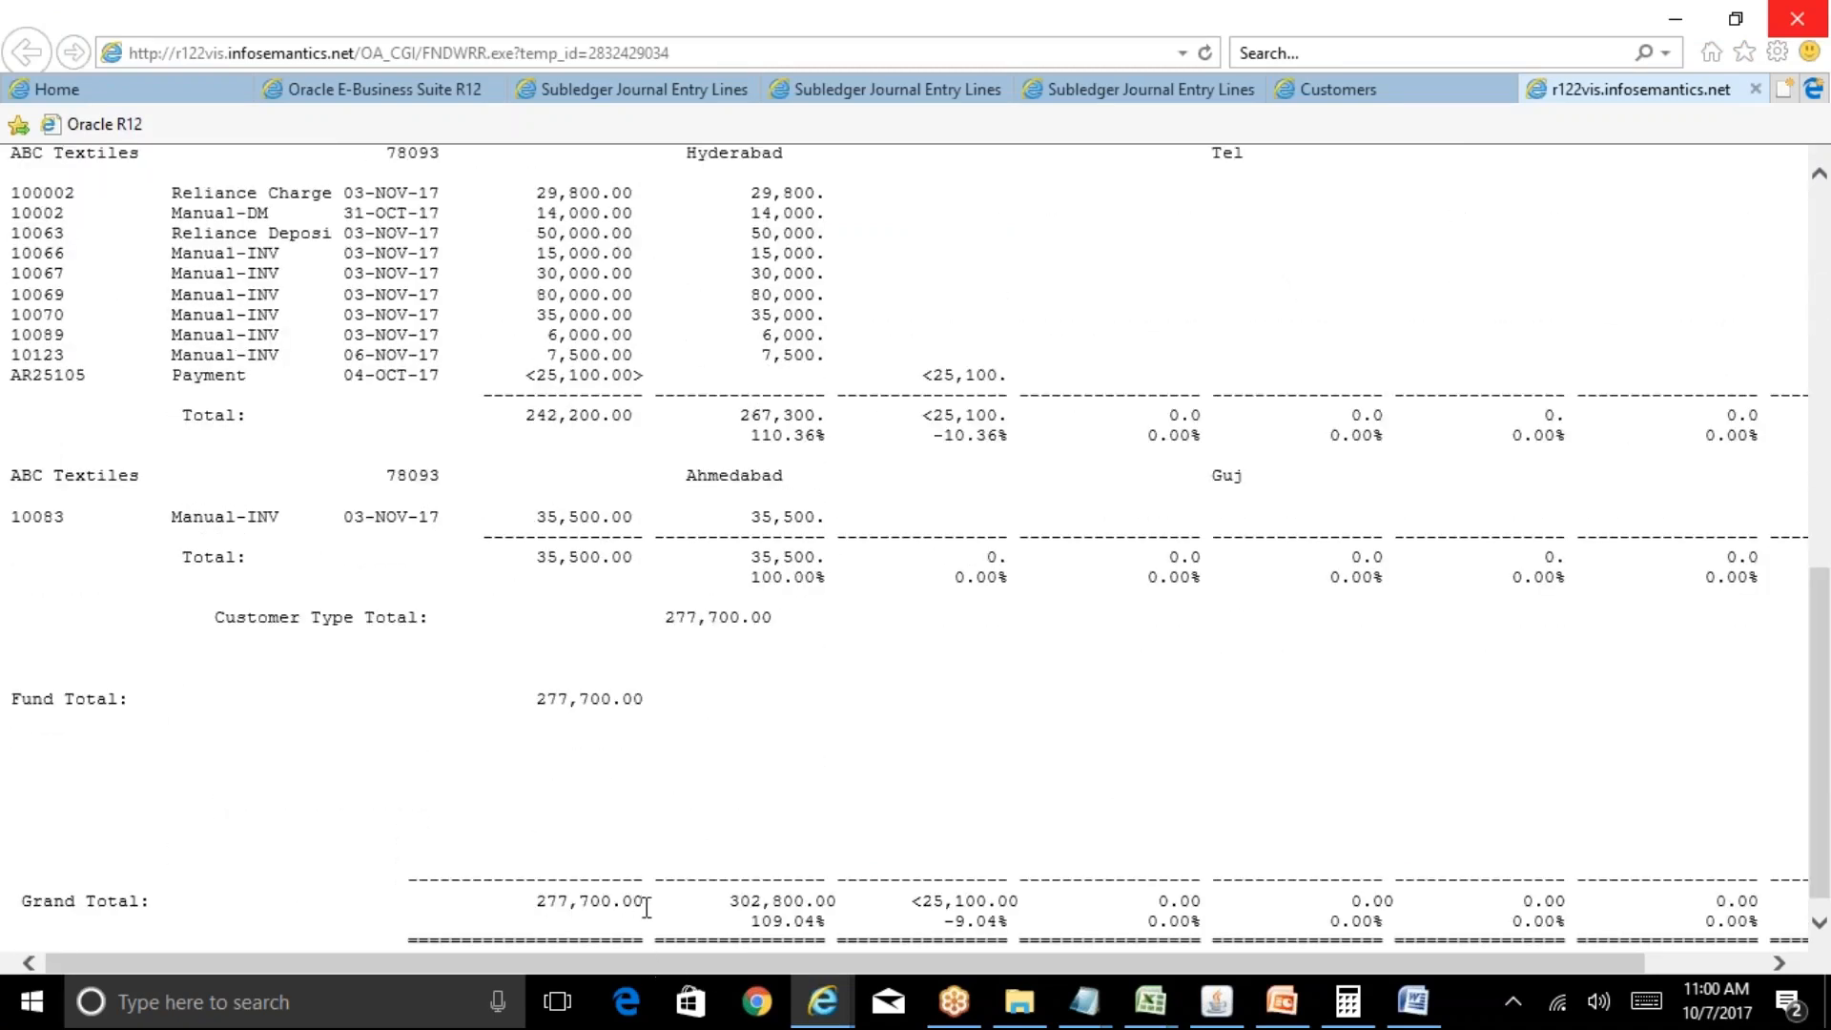
{"action": "left_click_drag", "start_coordinate": [646, 904], "coordinate": [507, 916]}
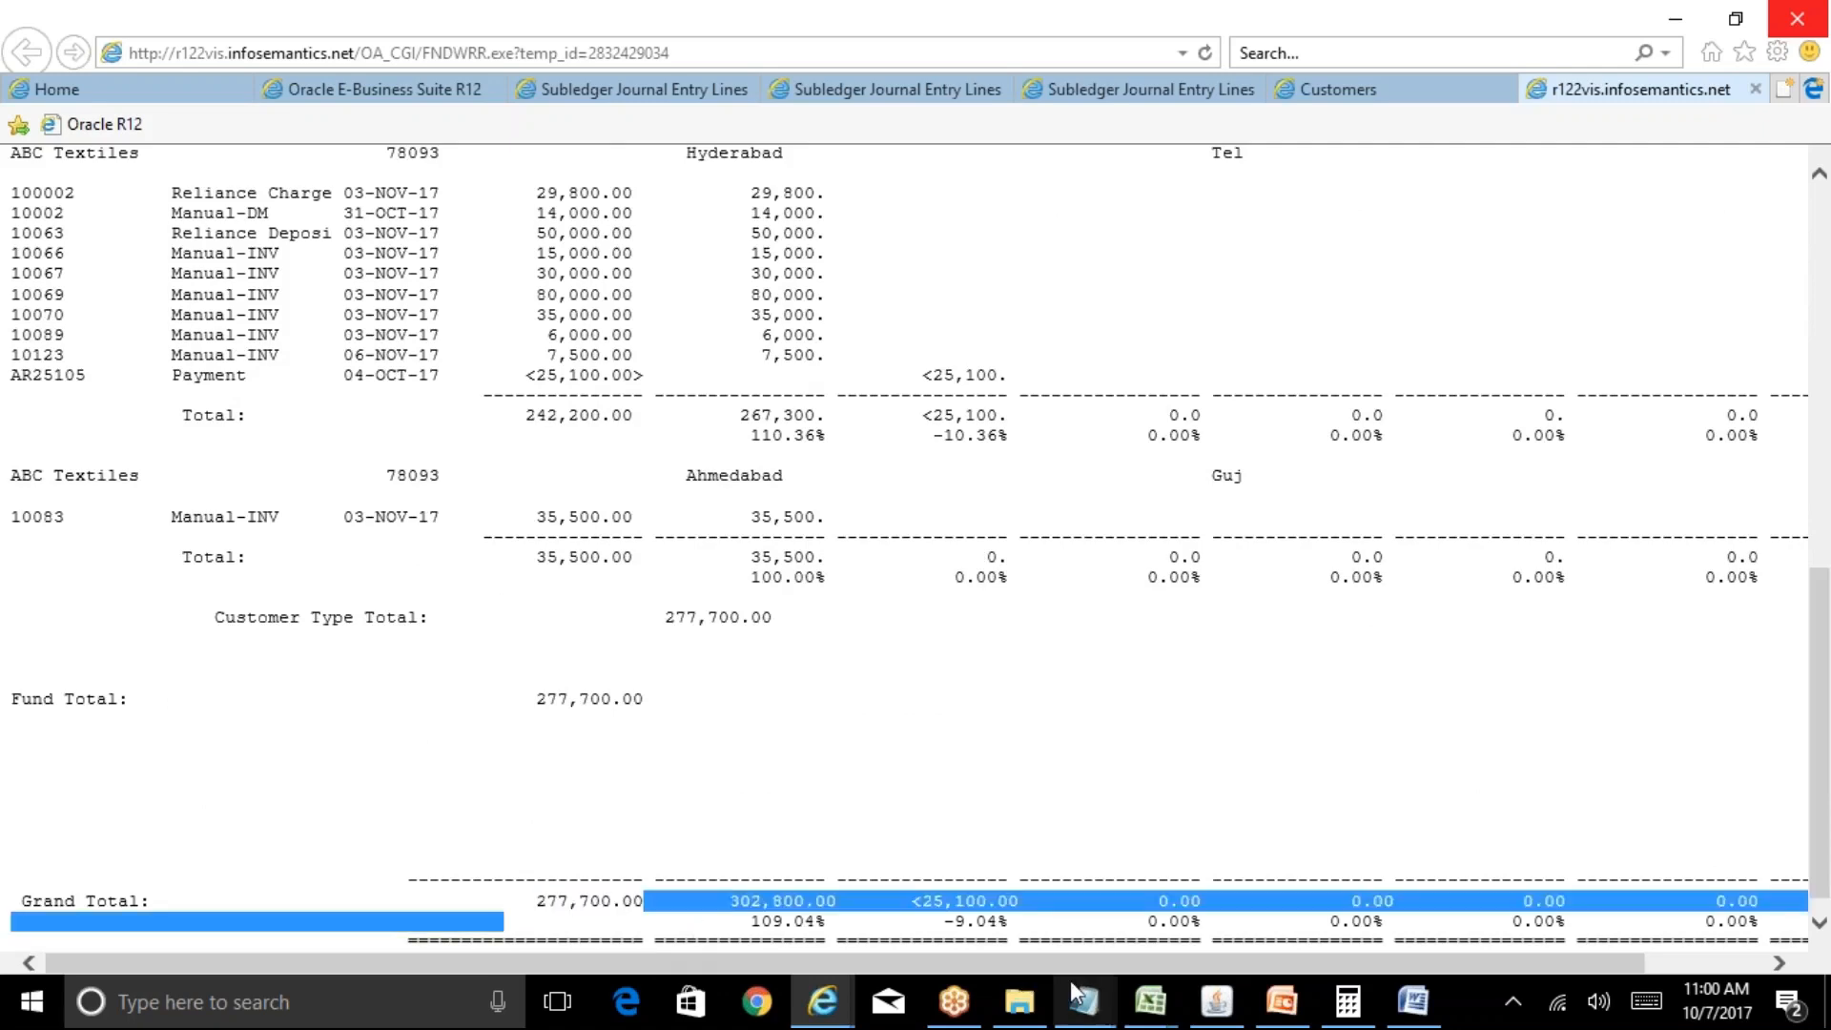
{"action": "left_click", "coordinate": [1216, 1001]}
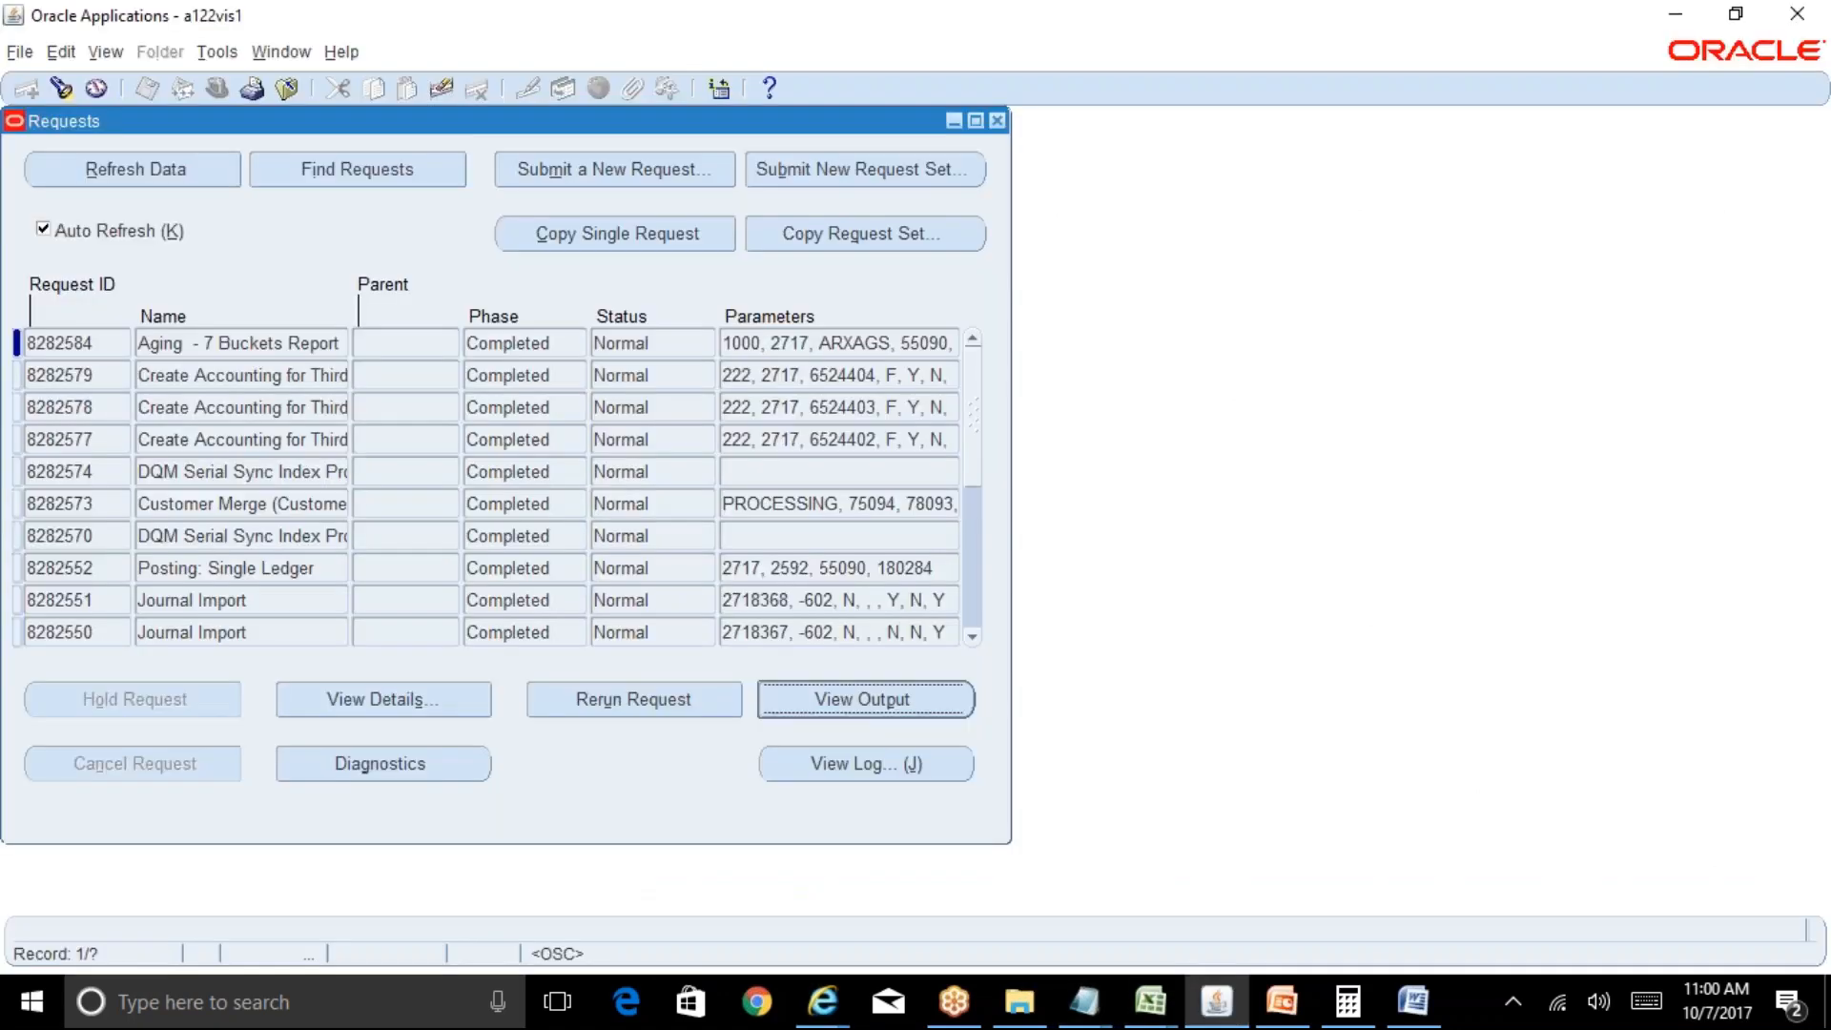
Find all transactions with GL date 07-OCT-2017 in the Transactions form.
{"action": "left_click", "coordinate": [996, 120]}
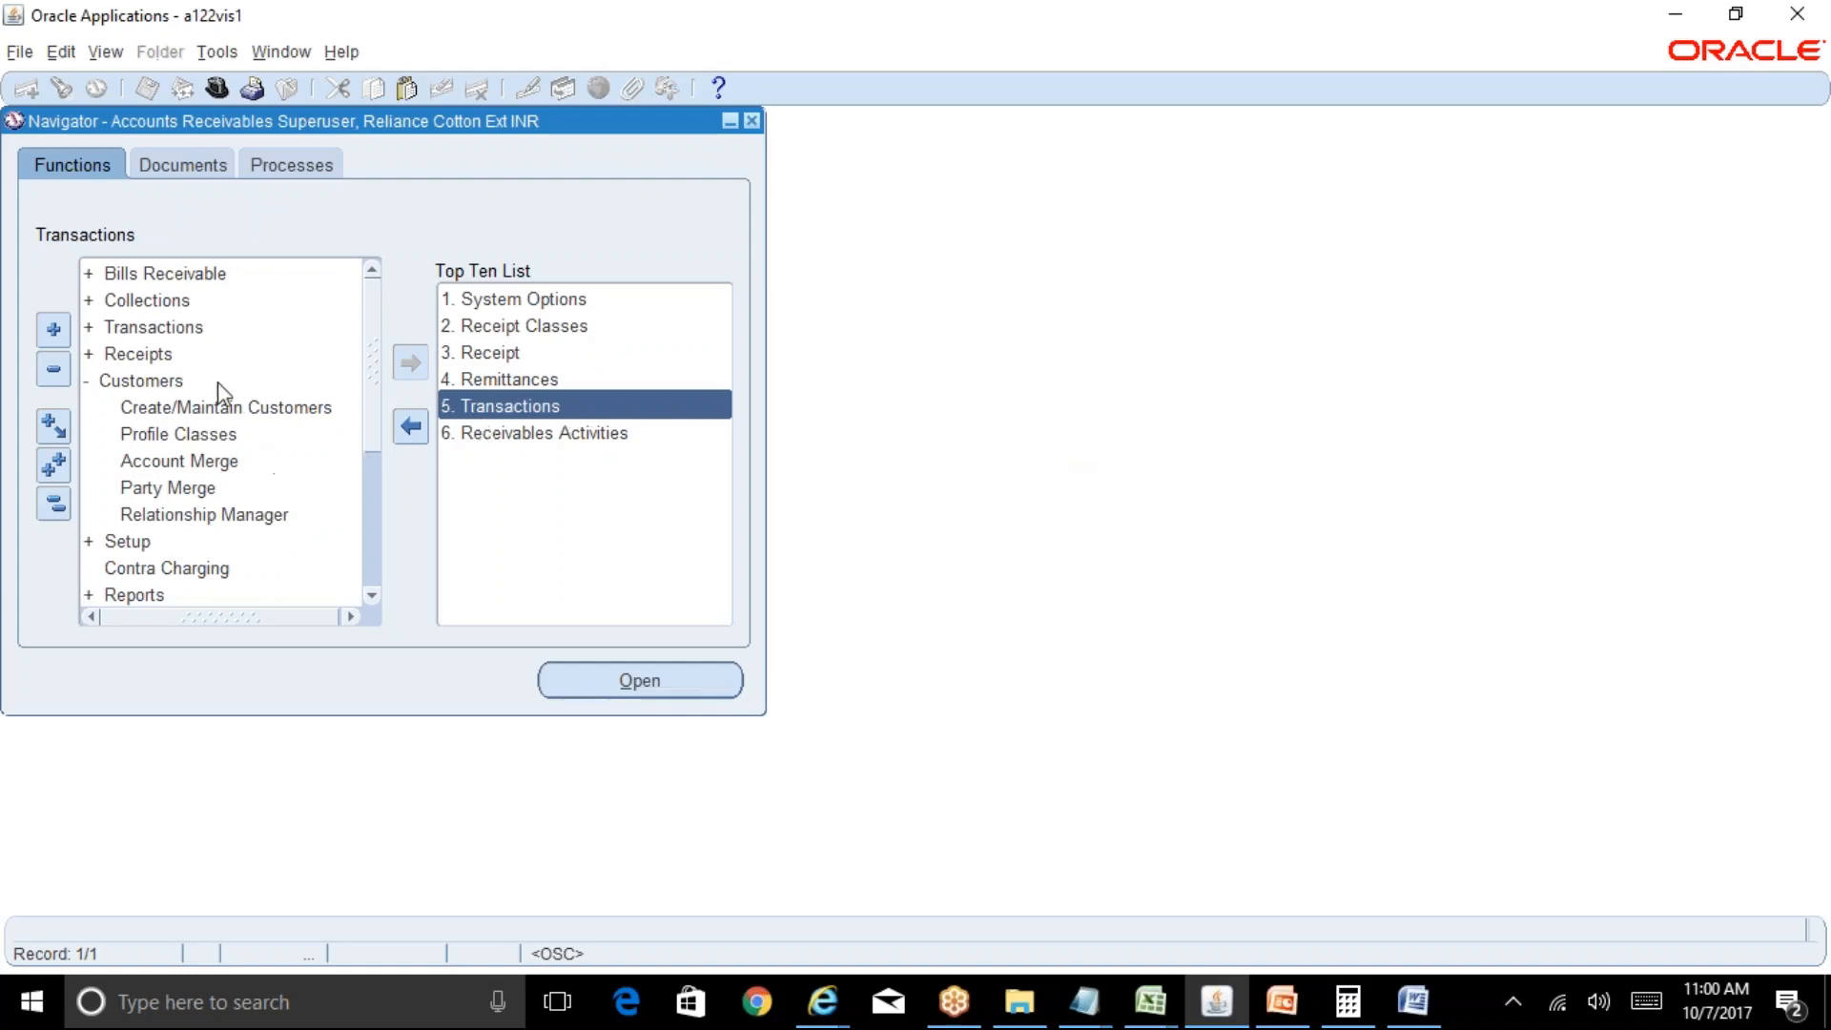
{"action": "double_click", "coordinate": [186, 332]}
{"action": "double_click", "coordinate": [199, 355]}
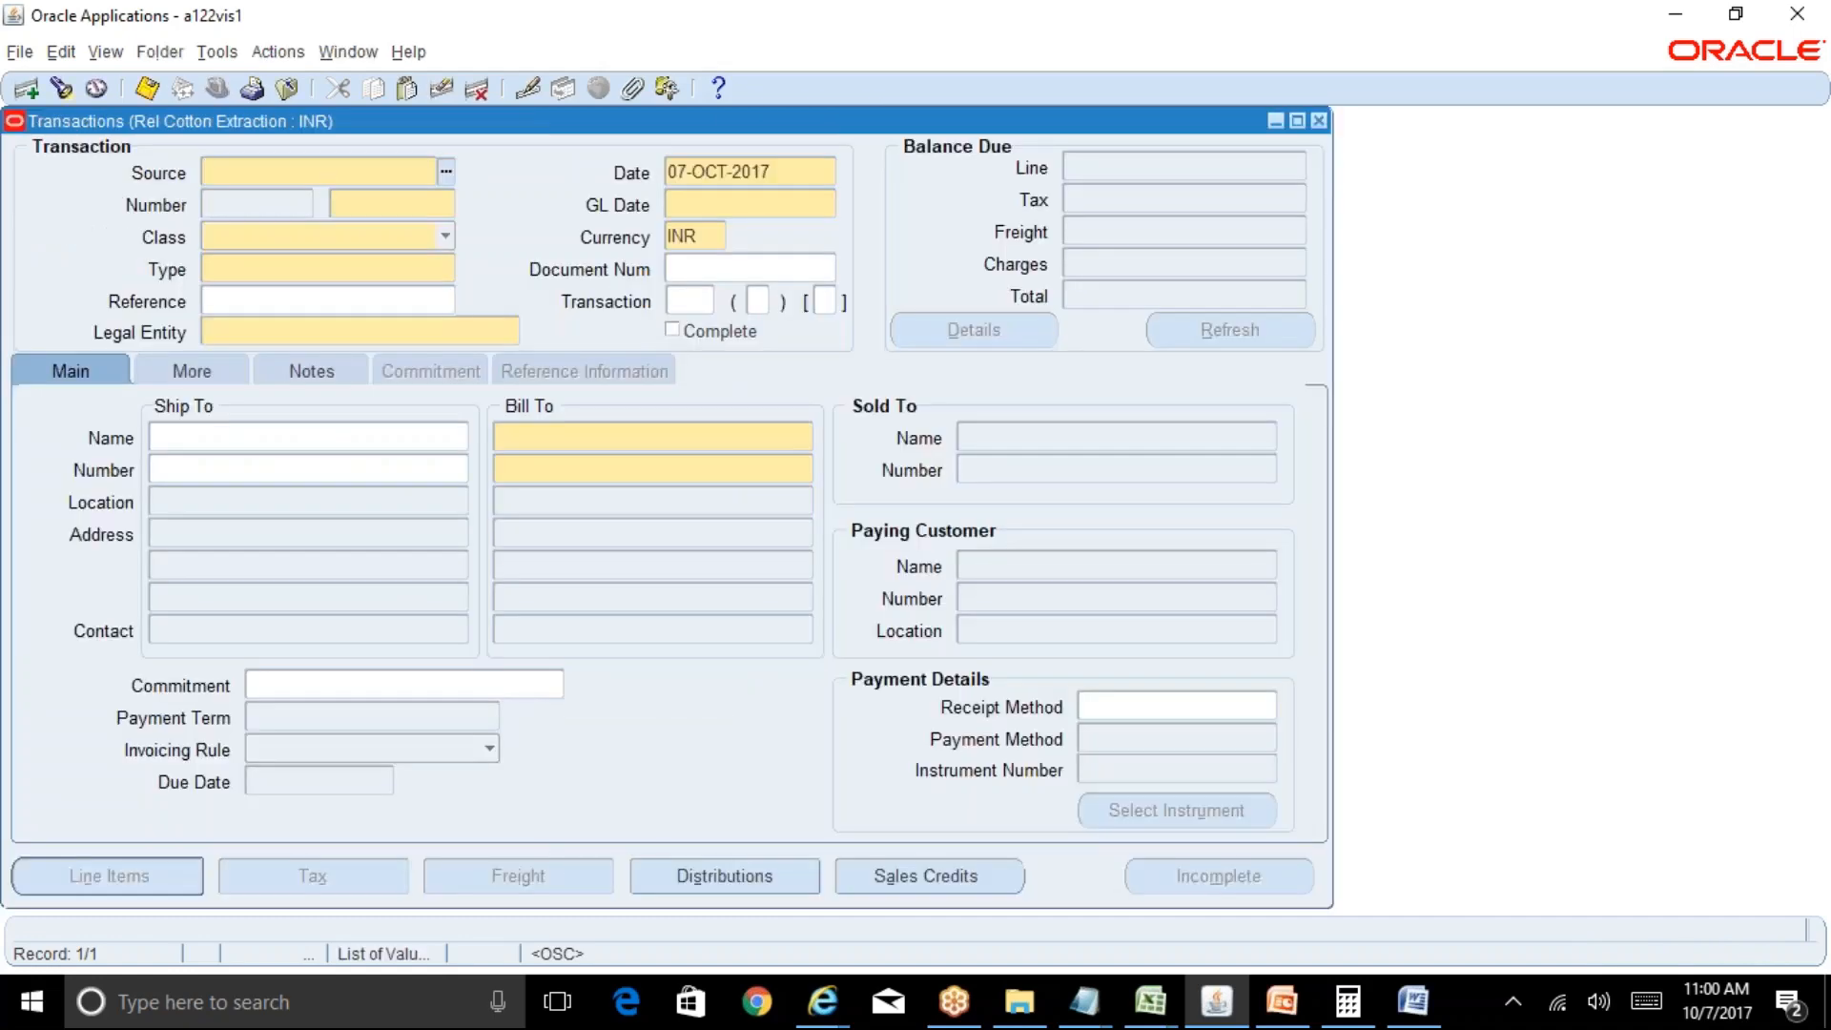
{"action": "left_click", "coordinate": [61, 88]}
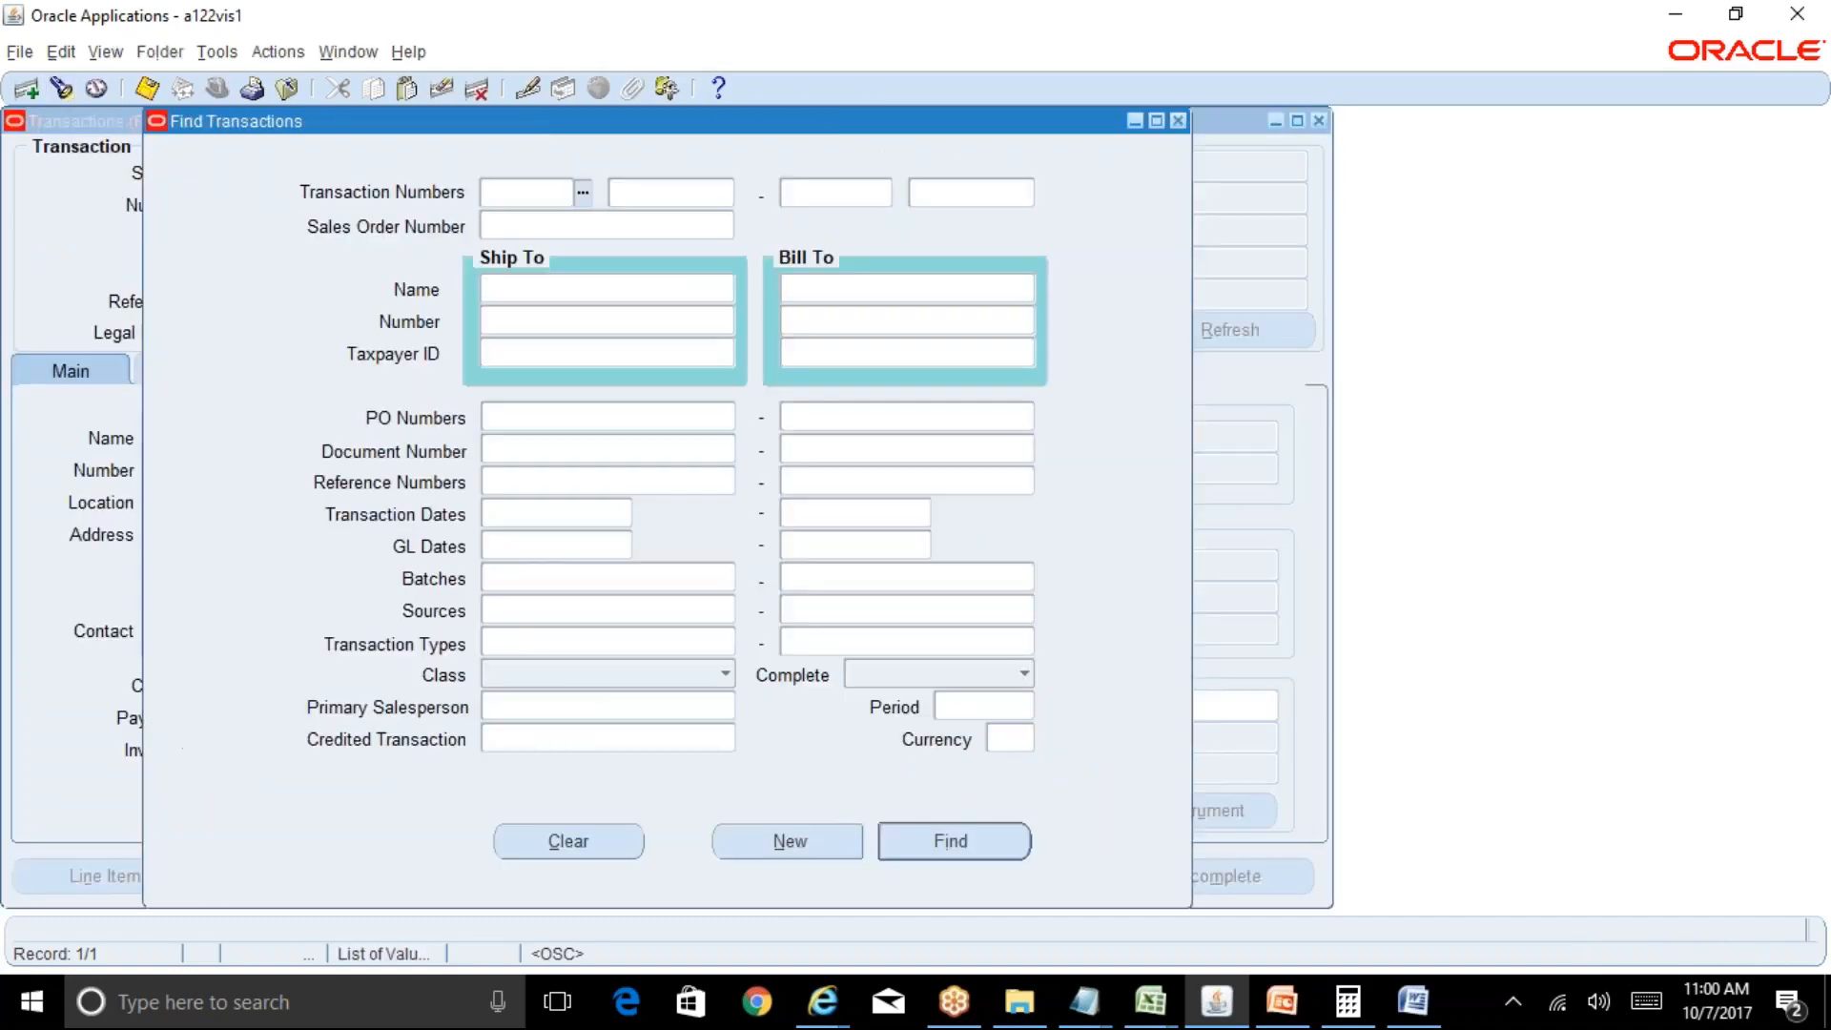
{"action": "left_click", "coordinate": [553, 546]}
{"action": "type", "text": "07-OCT-2"}
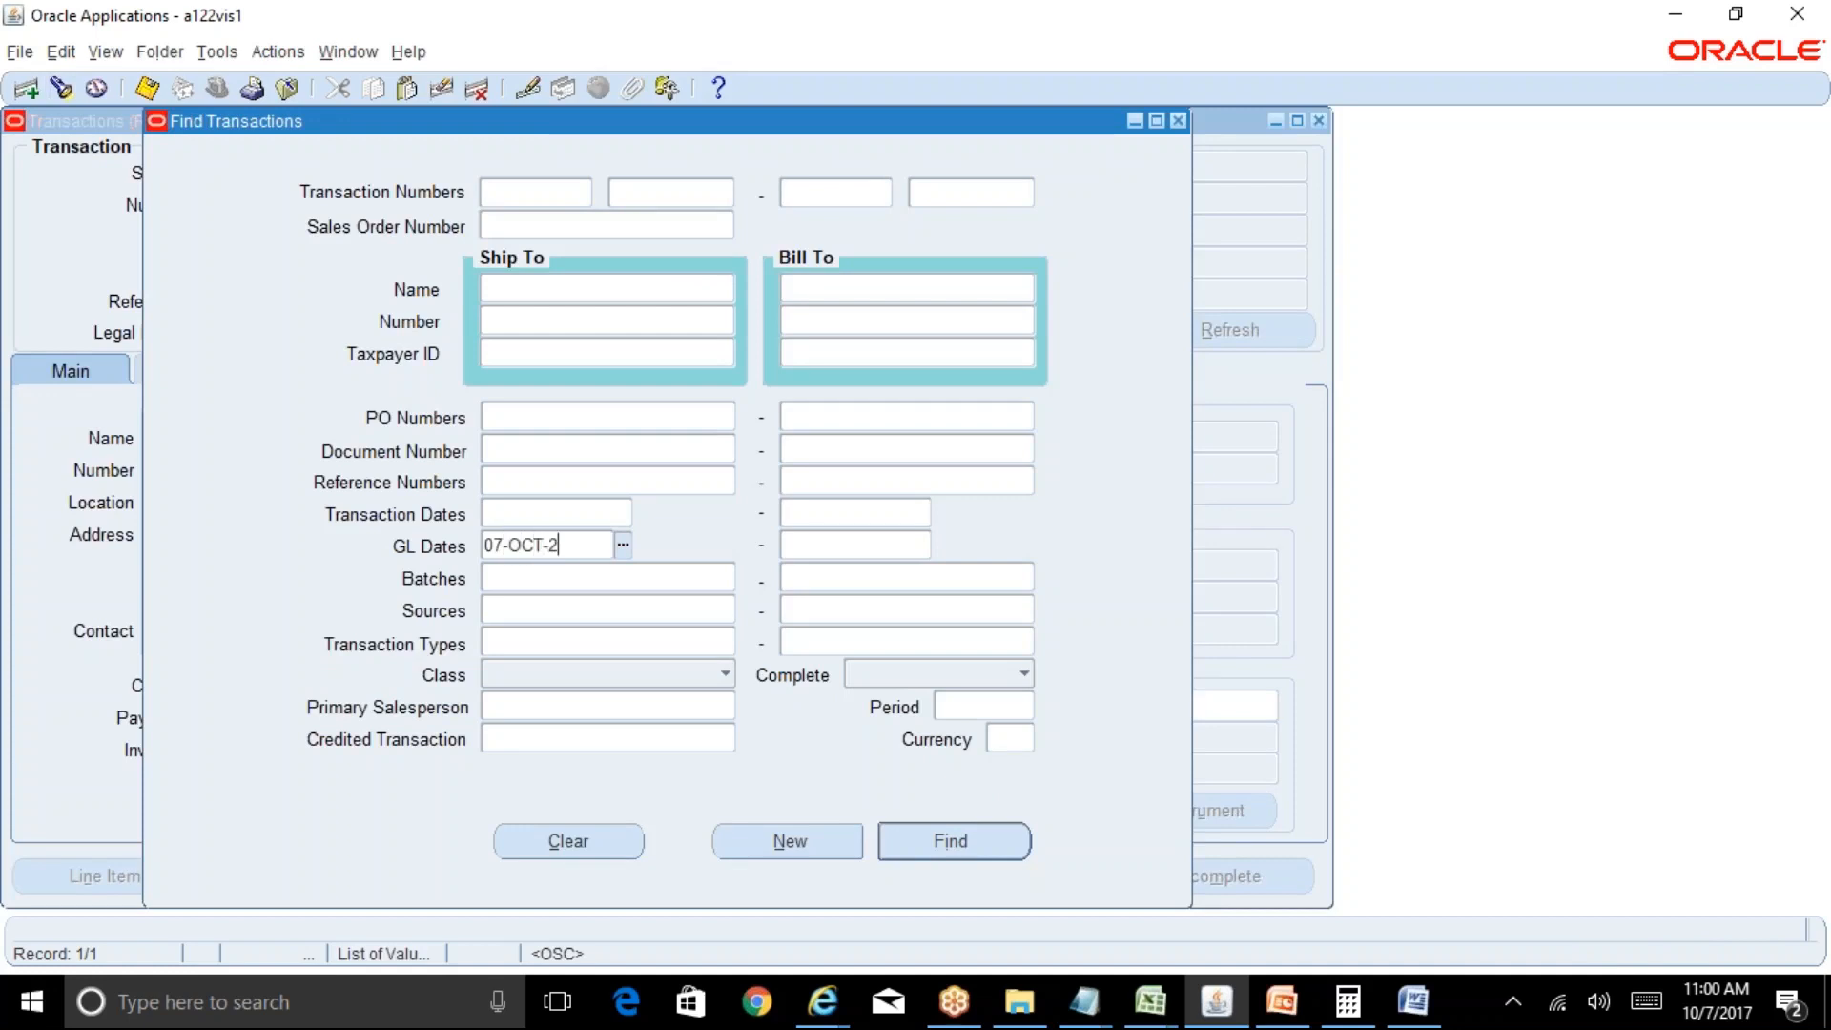
{"action": "type", "text": "017"}
{"action": "key", "text": "Tab"}
{"action": "key", "text": "Return"}
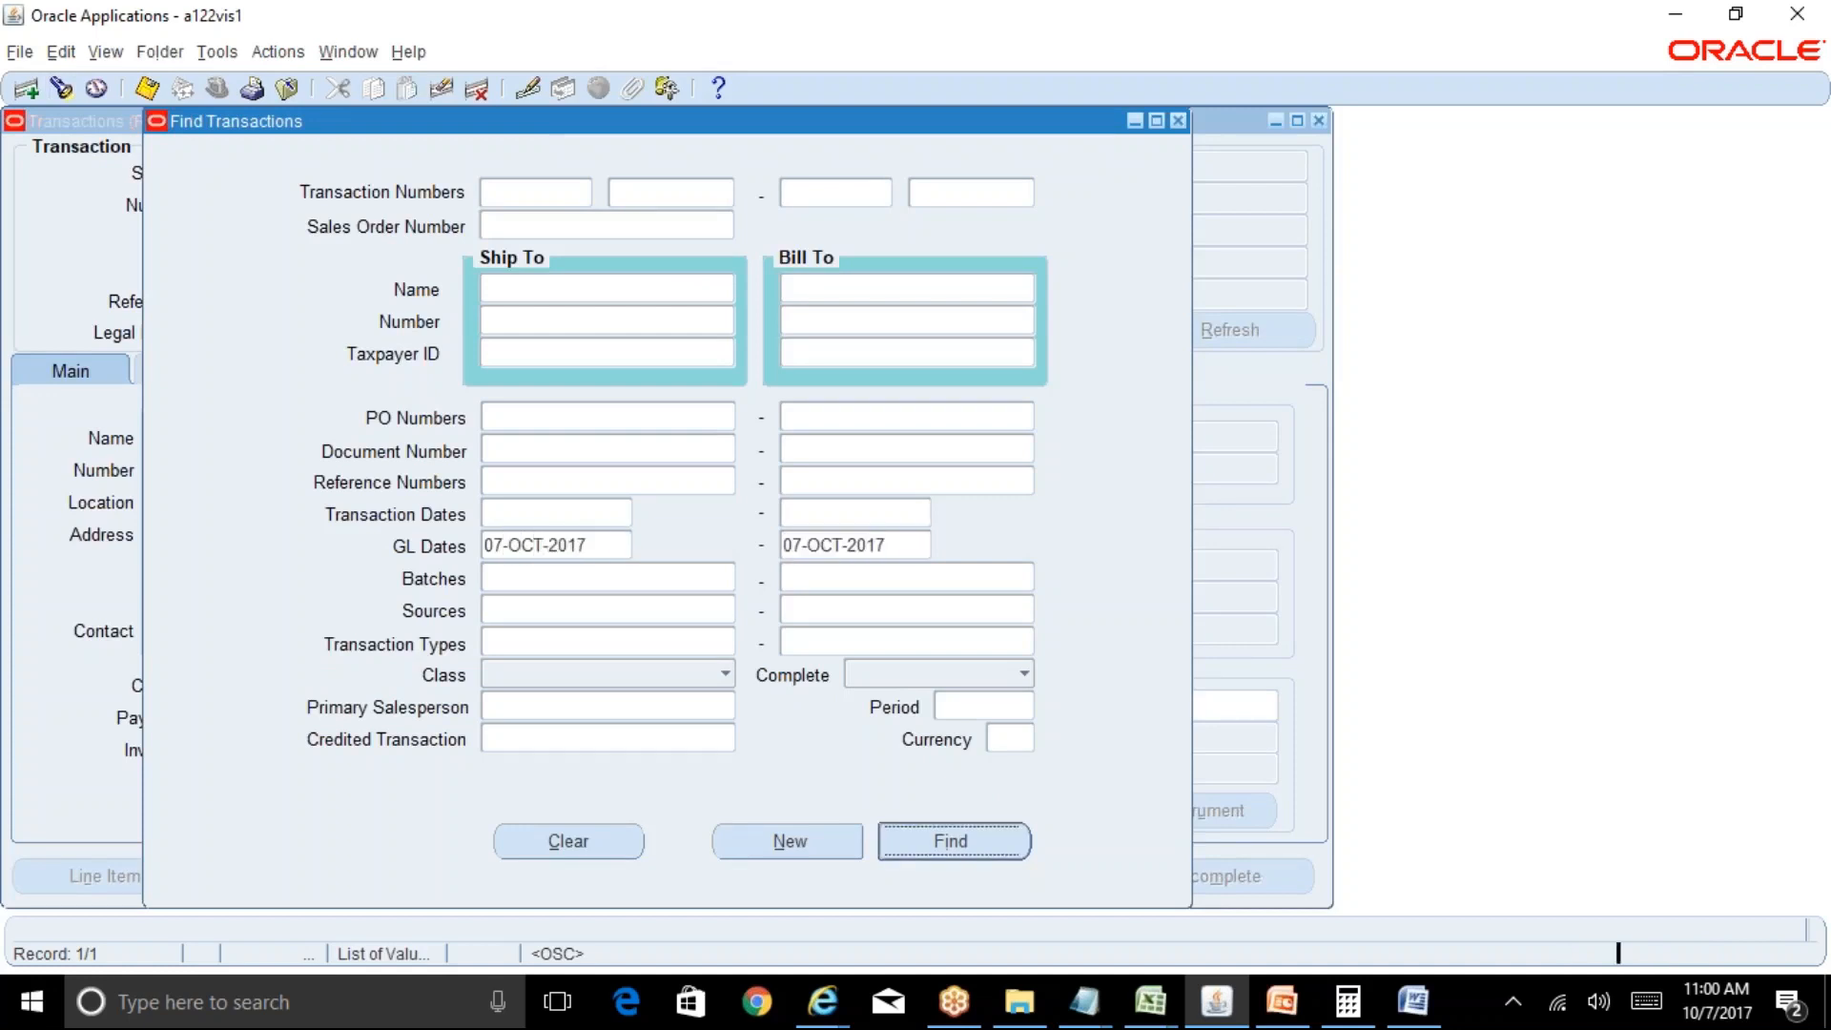
{"action": "left_click", "coordinate": [218, 53]}
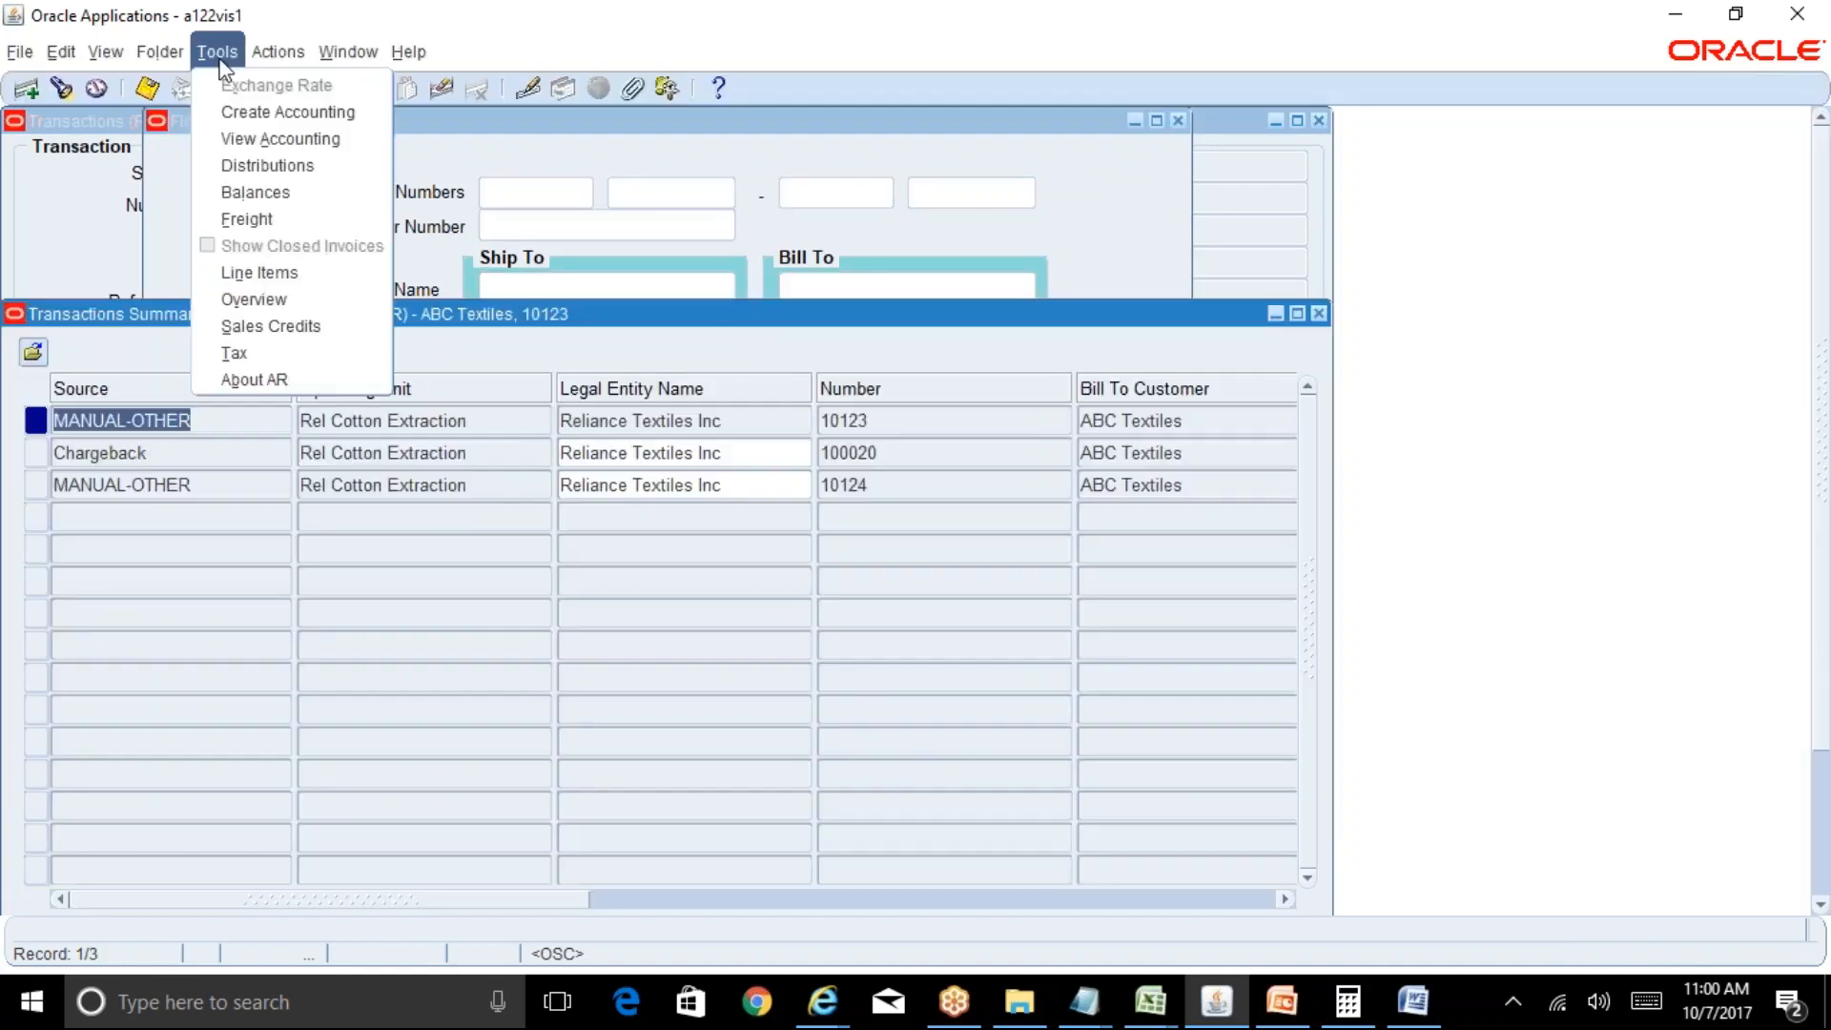
View accounting for the first transaction, then close the transaction summary and search forms.
{"action": "left_click", "coordinate": [478, 437]}
{"action": "left_click", "coordinate": [472, 420]}
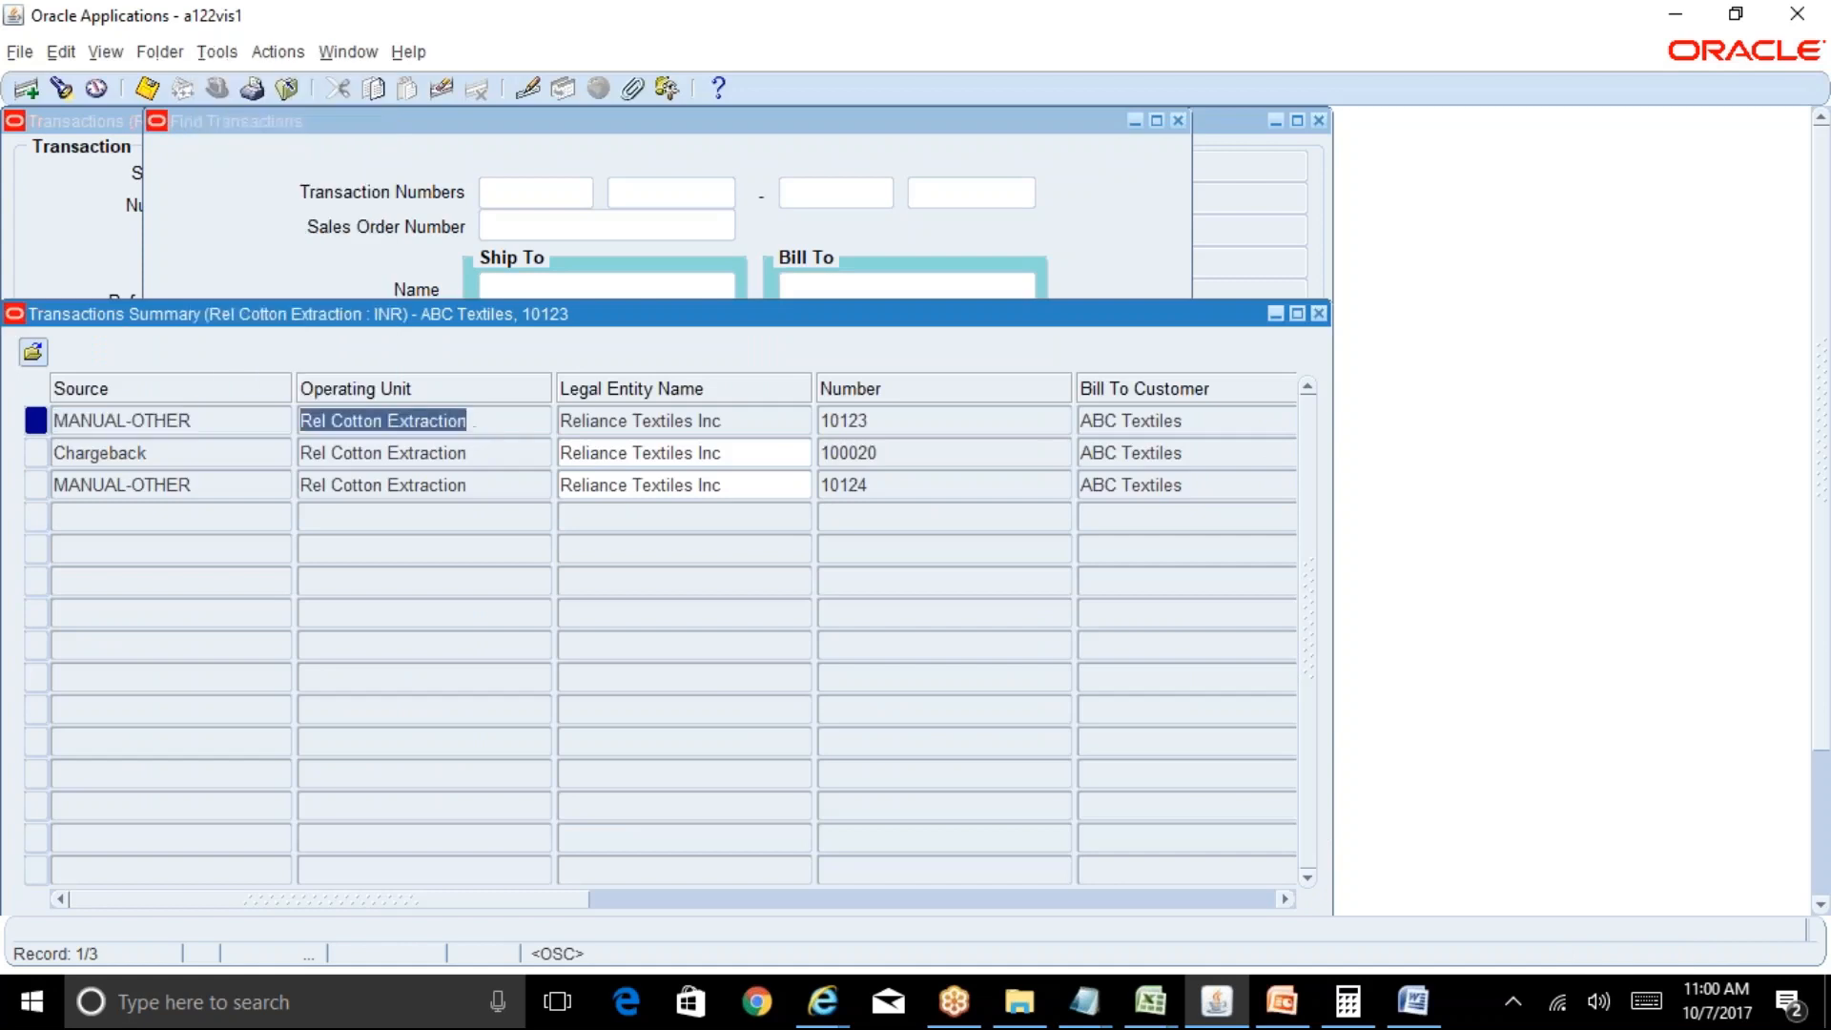
{"action": "left_click", "coordinate": [200, 49]}
{"action": "left_click", "coordinate": [260, 134]}
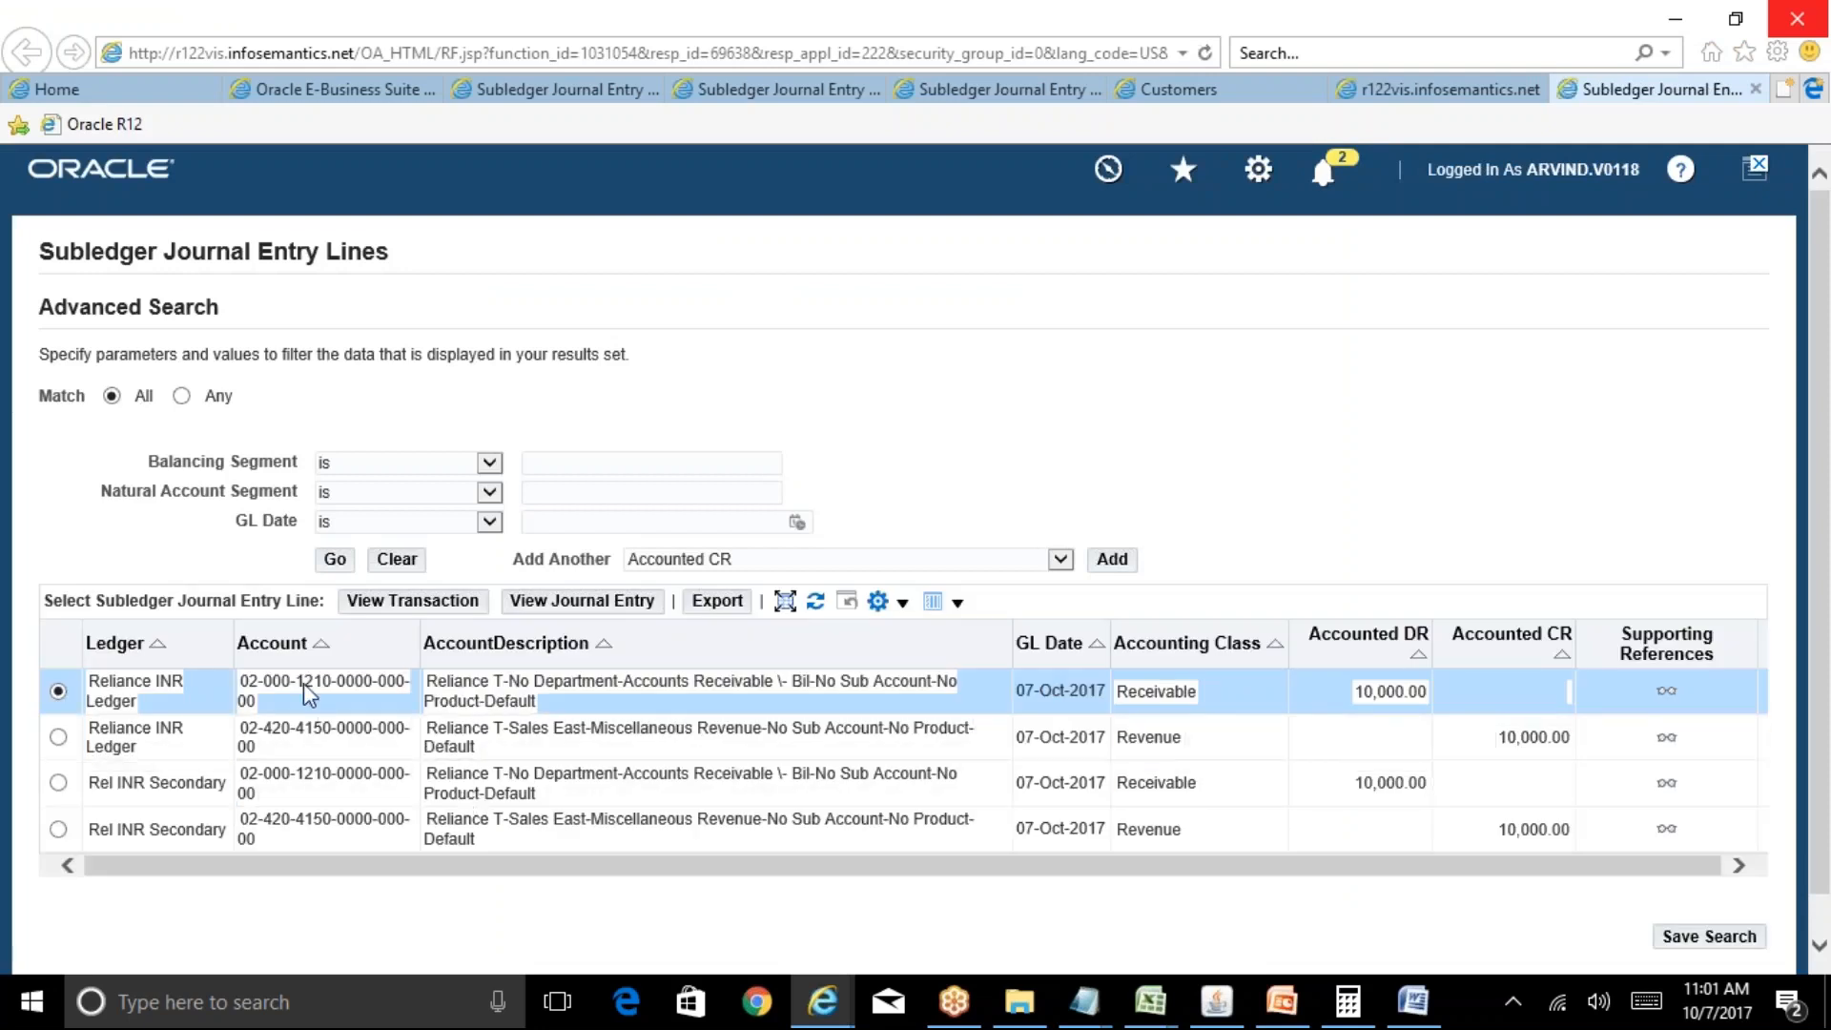
{"action": "left_click", "coordinate": [1216, 1001]}
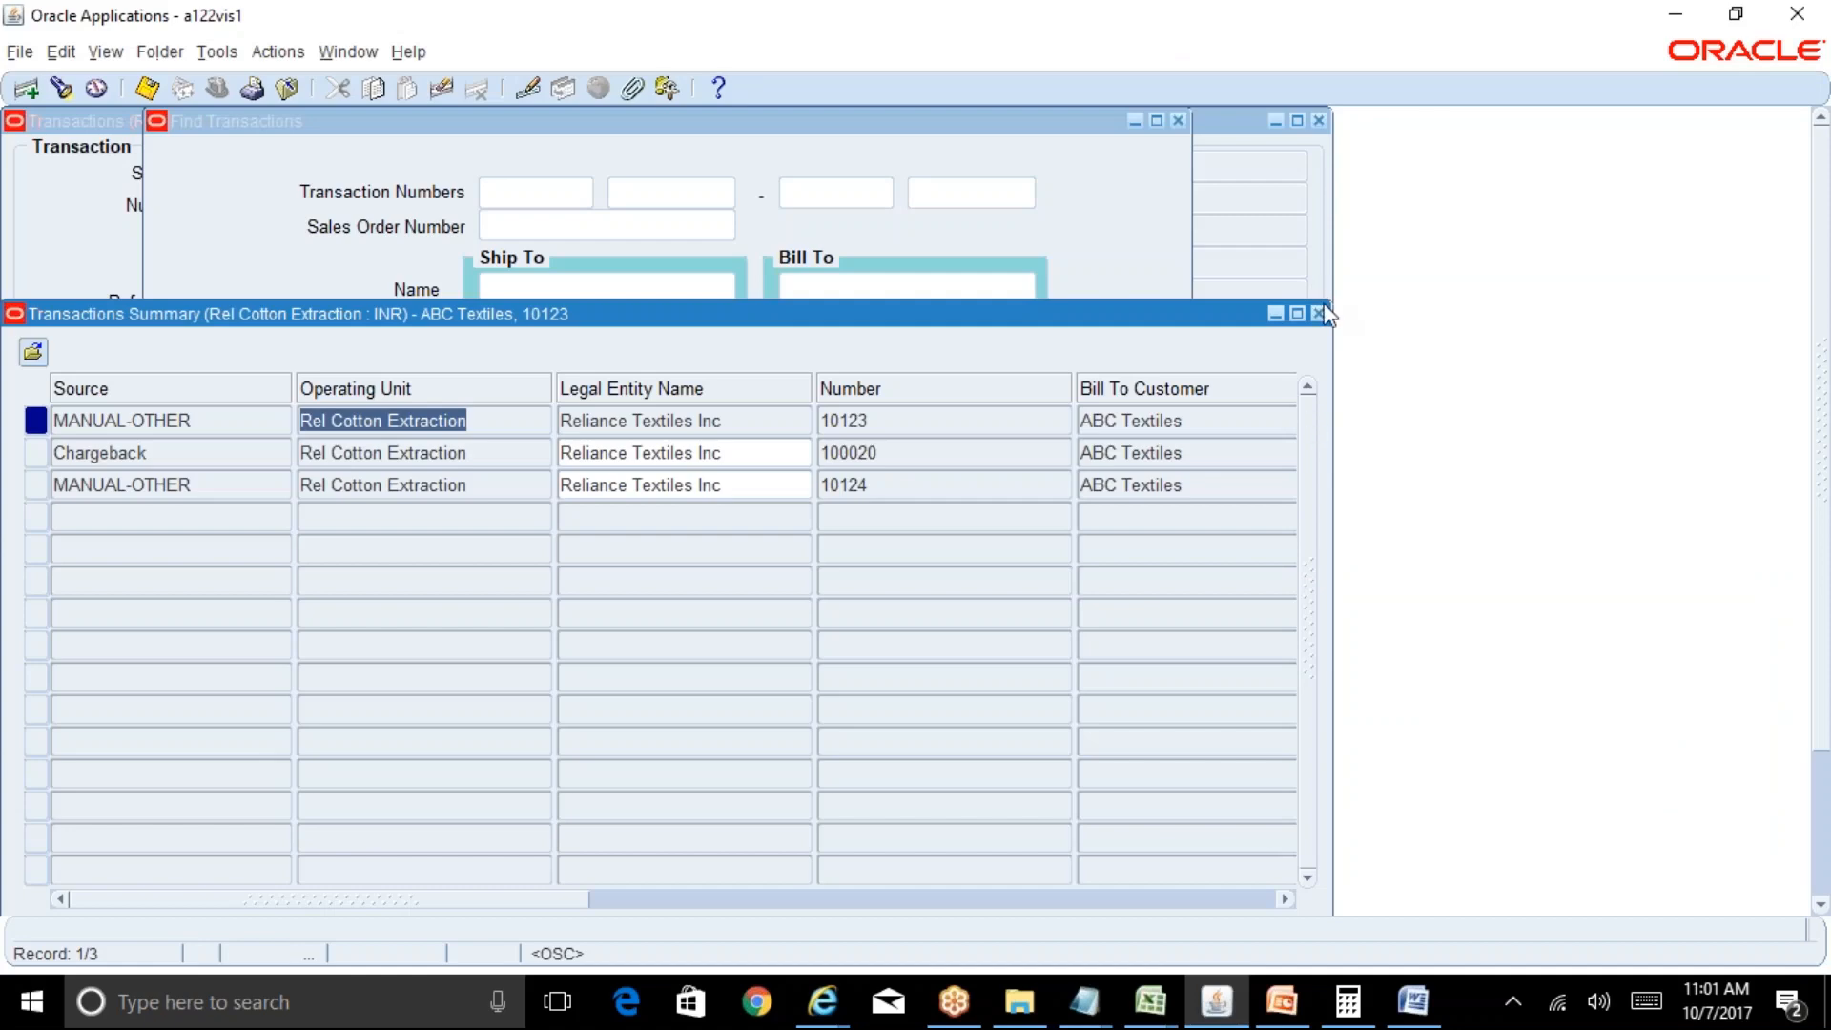
{"action": "left_click", "coordinate": [1318, 314]}
Choose Create Accounting for Reliance INR Ledger with End Date 07-OCT-2017 and a Detail report.
{"action": "key", "text": "alt+v"}
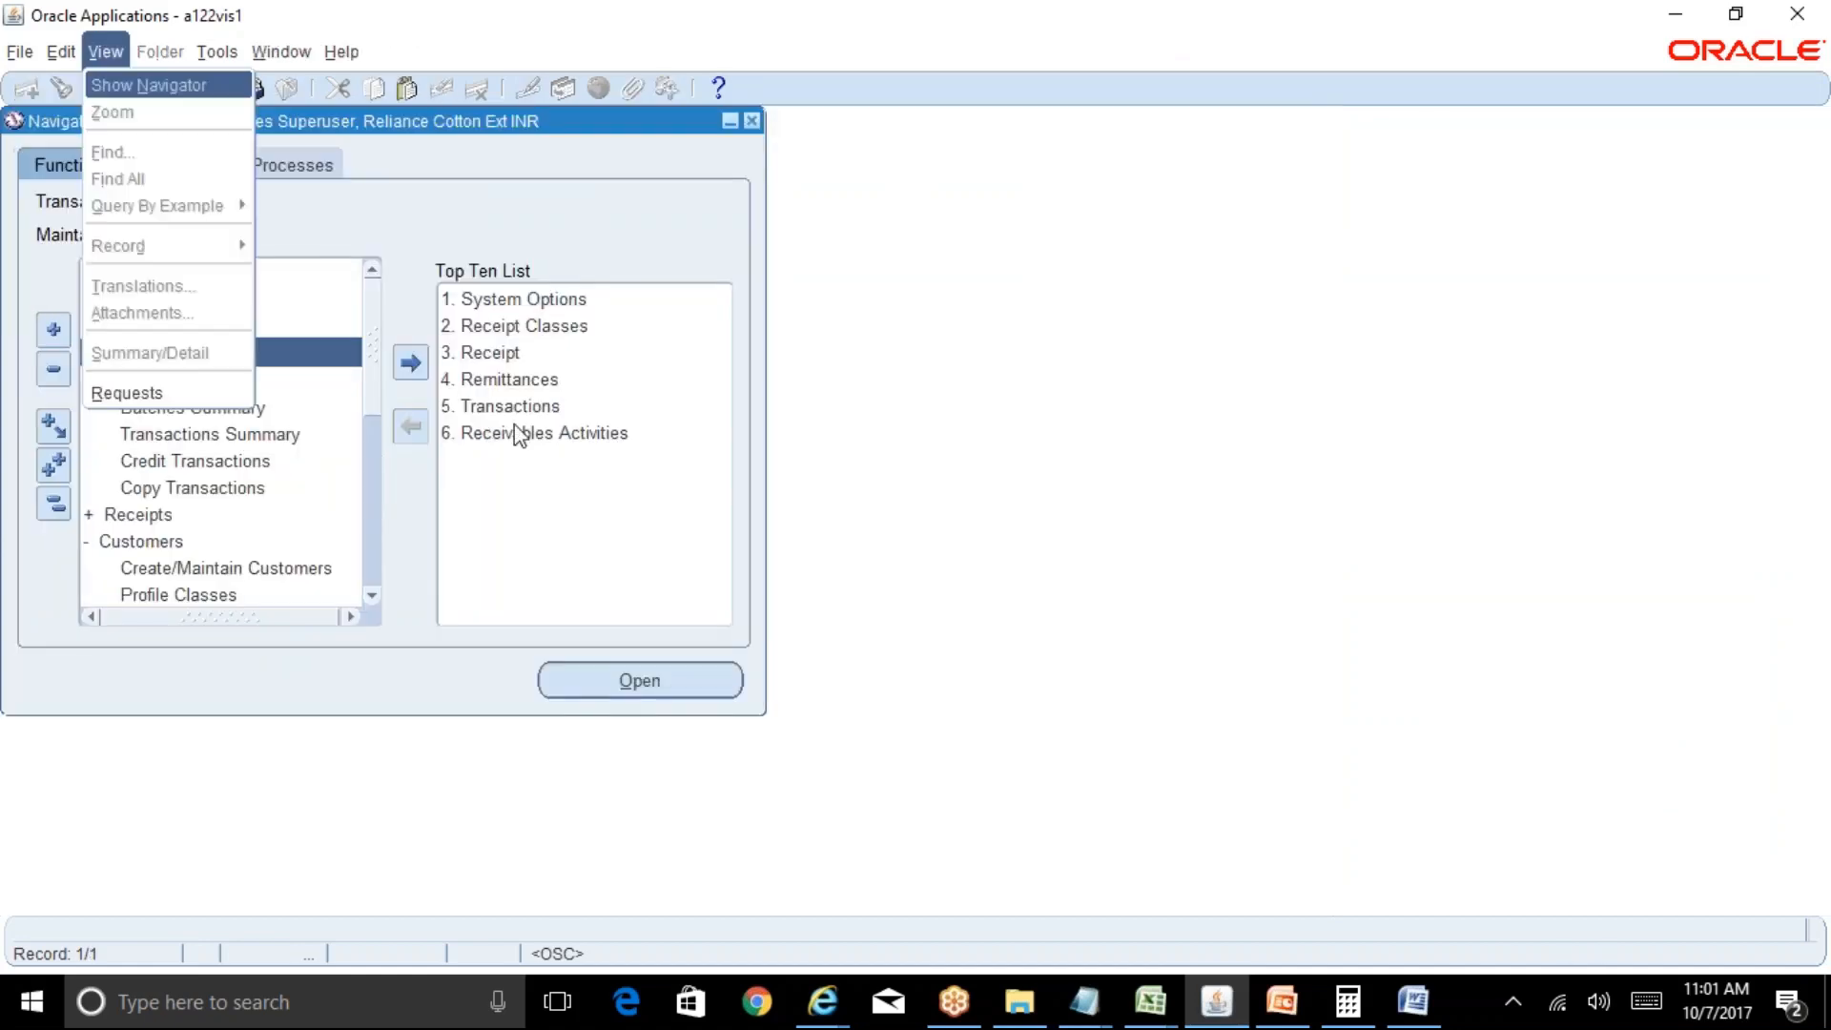
{"action": "key", "text": "r"}
{"action": "key", "text": "alt+n"}
{"action": "type", "text": "Create"}
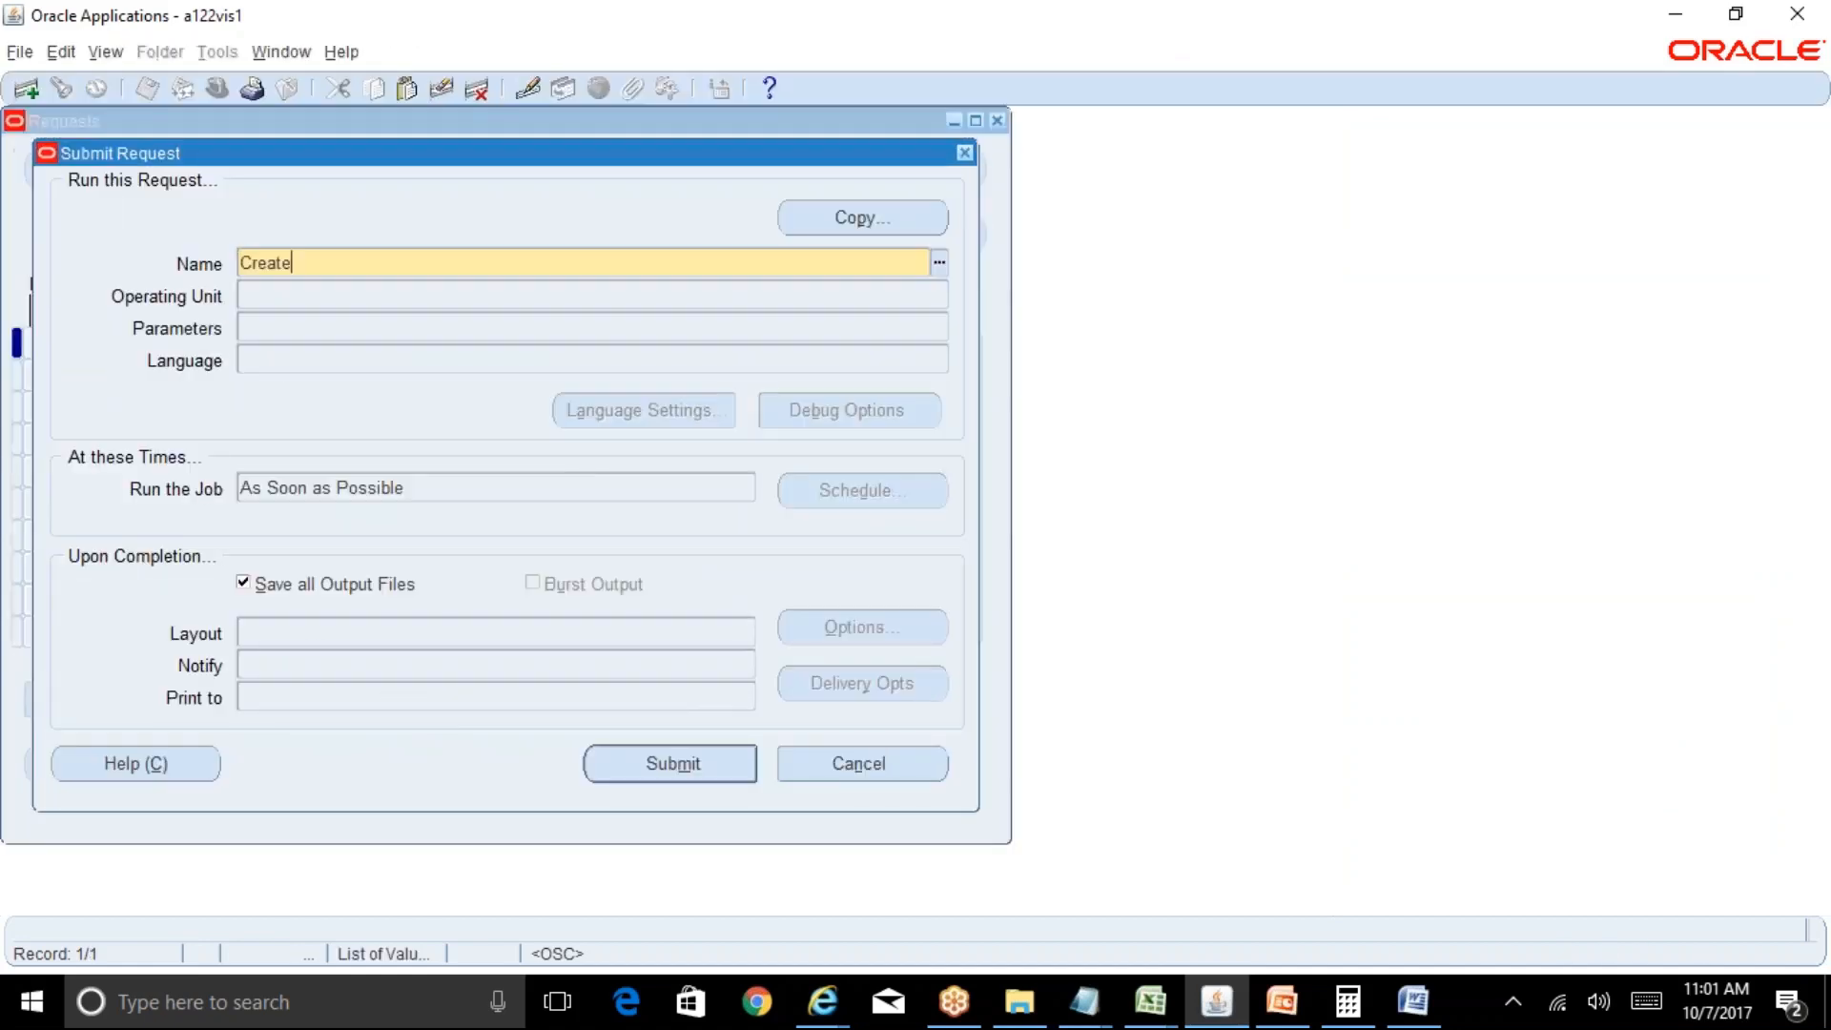
{"action": "type", "text": "%Ac%"}
{"action": "key", "text": "Tab"}
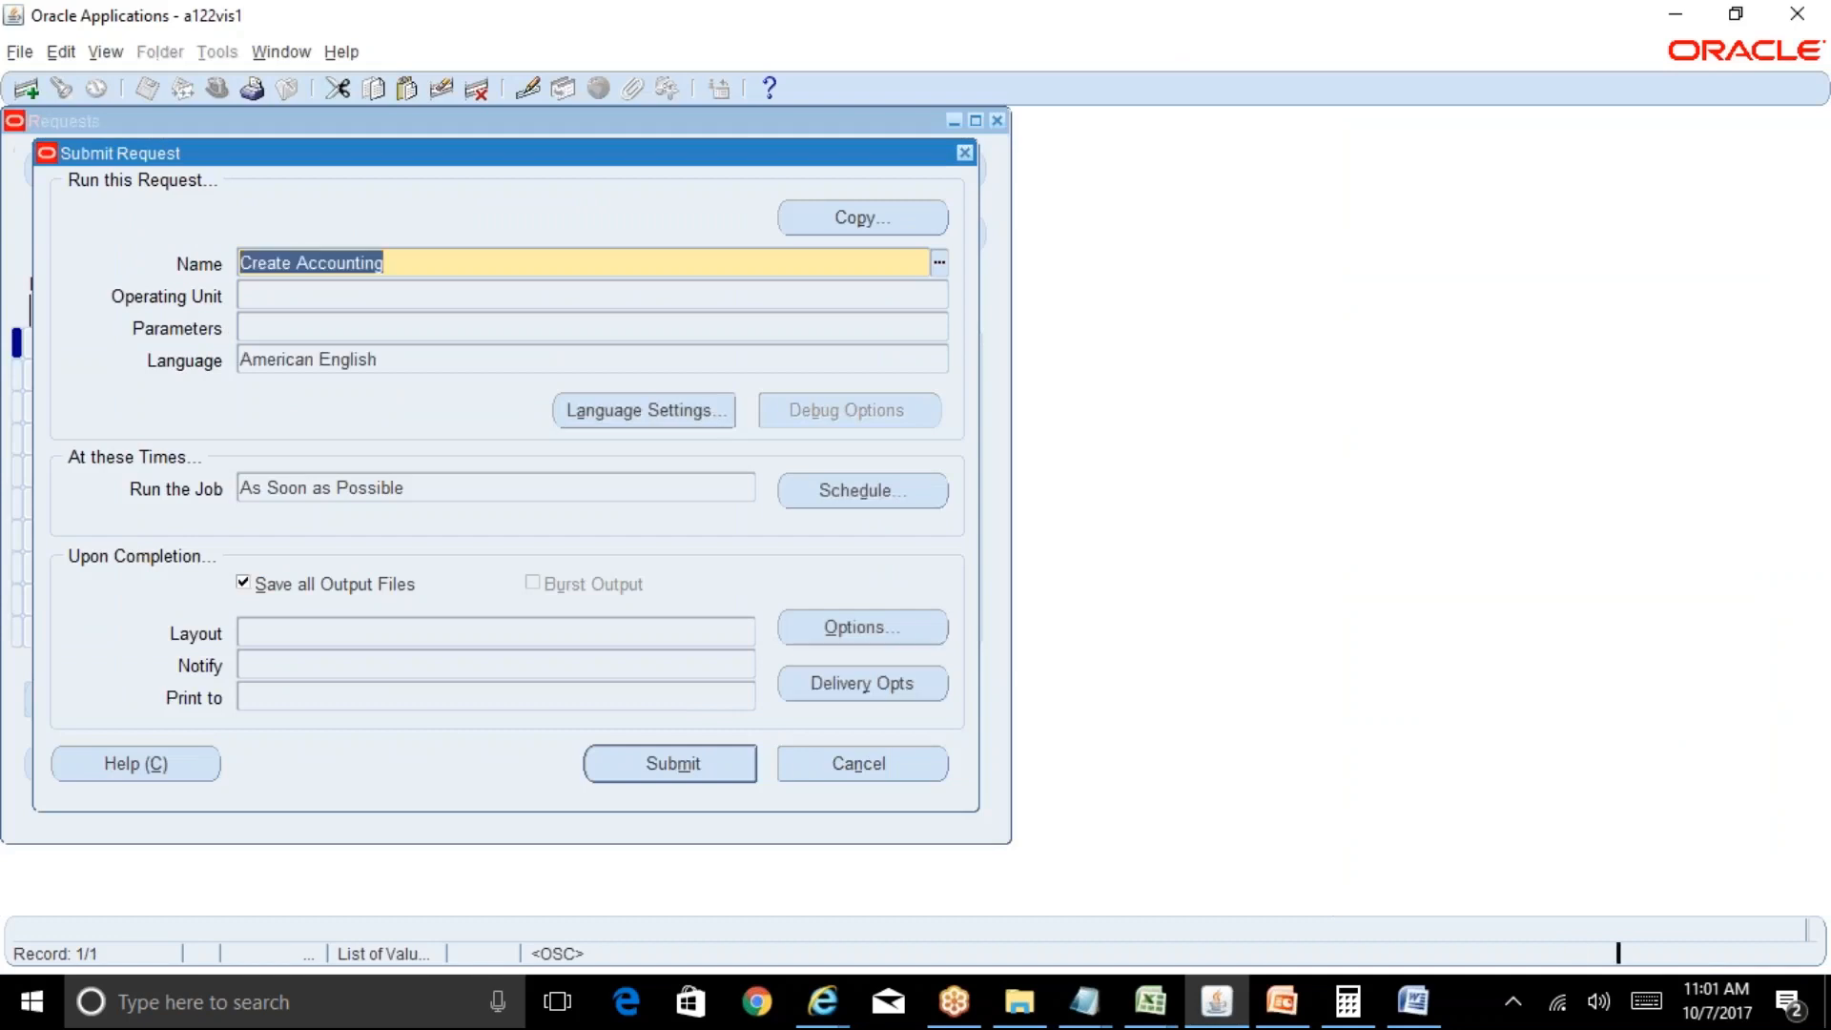
{"action": "key", "text": "Tab"}
{"action": "key", "text": "Tab"}
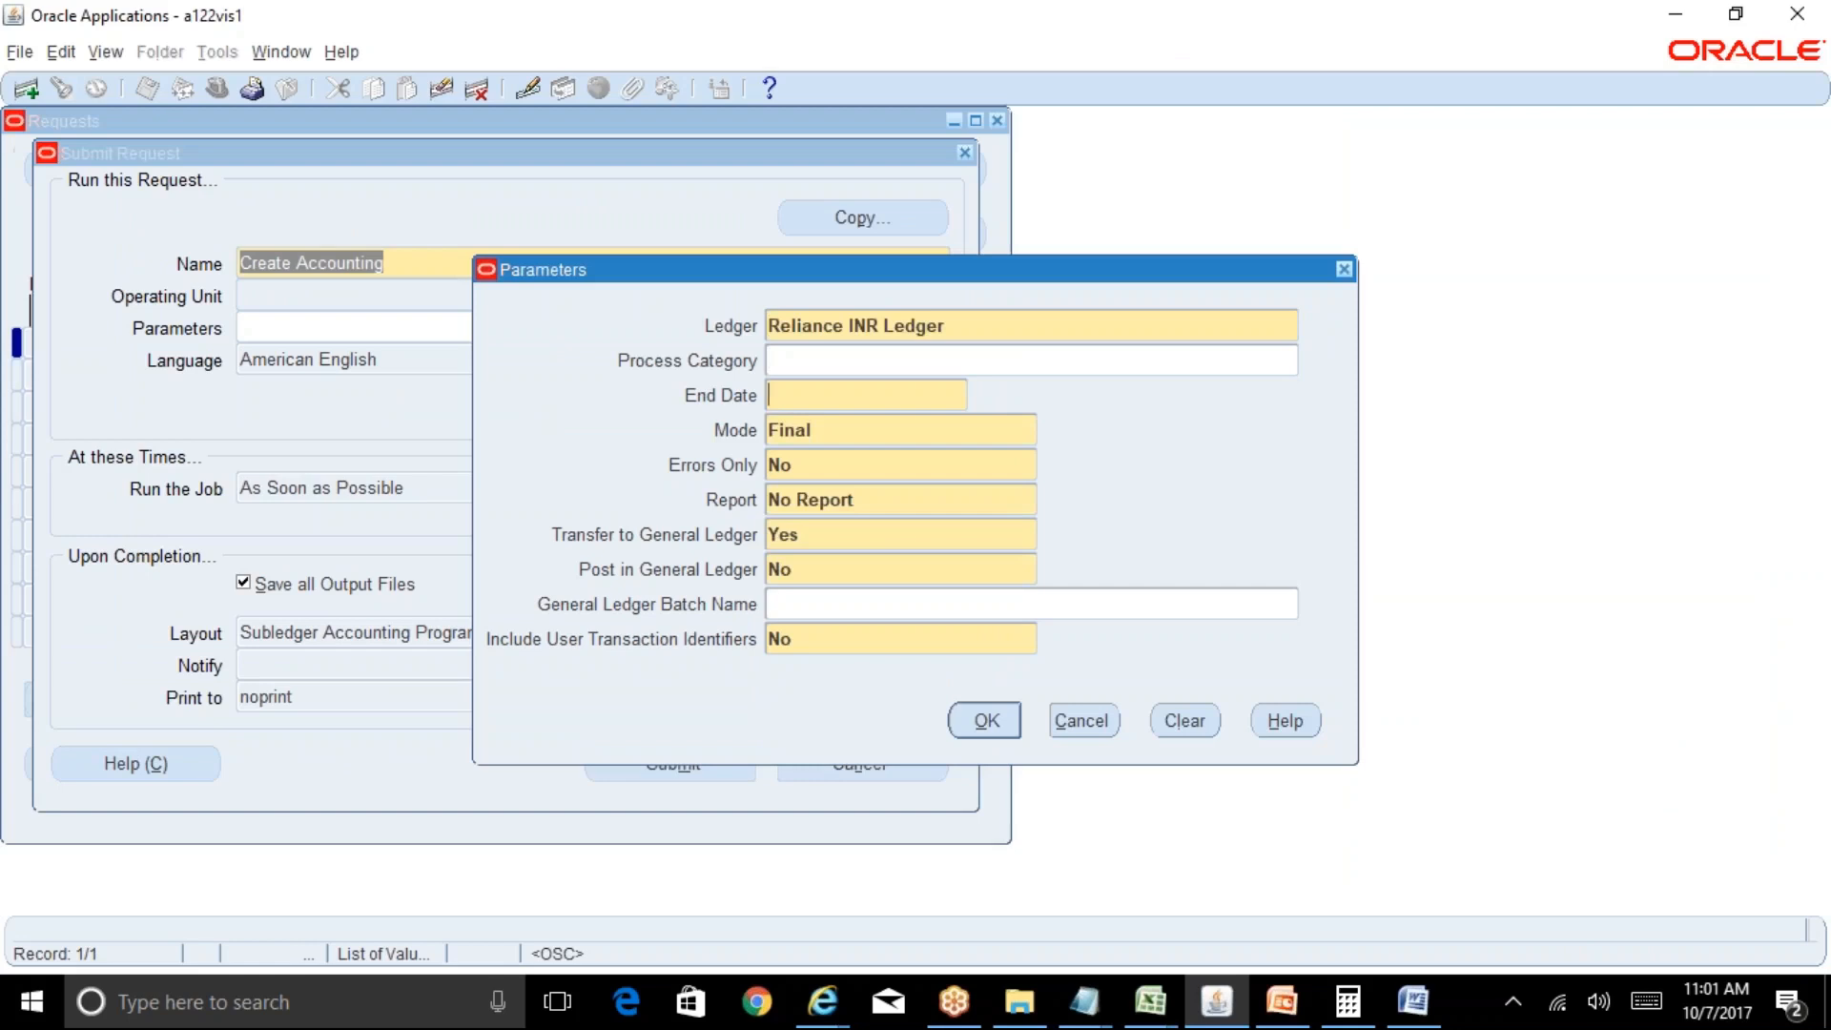
{"action": "type", "text": "07-oct-2017"}
{"action": "key", "text": "Tab"}
{"action": "key", "text": "Tab"}
{"action": "key", "text": "Tab"}
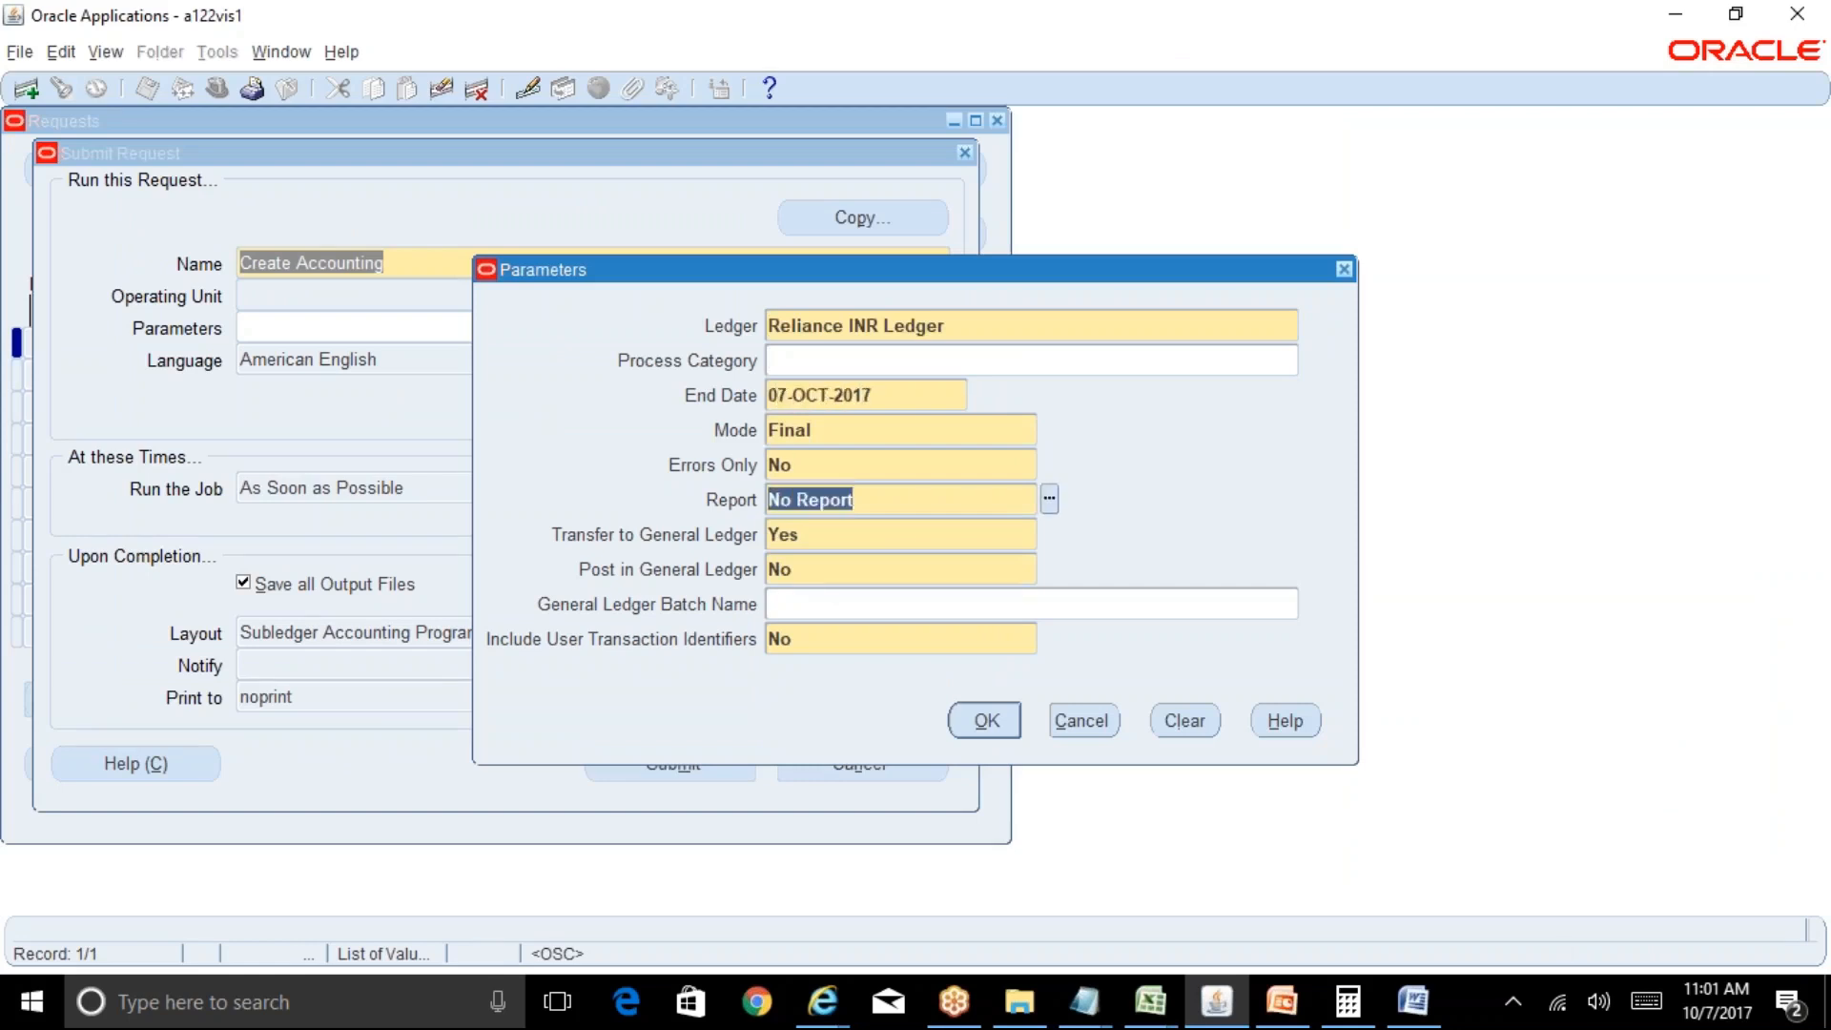
{"action": "type", "text": "Detail"}
{"action": "key", "text": "Tab"}
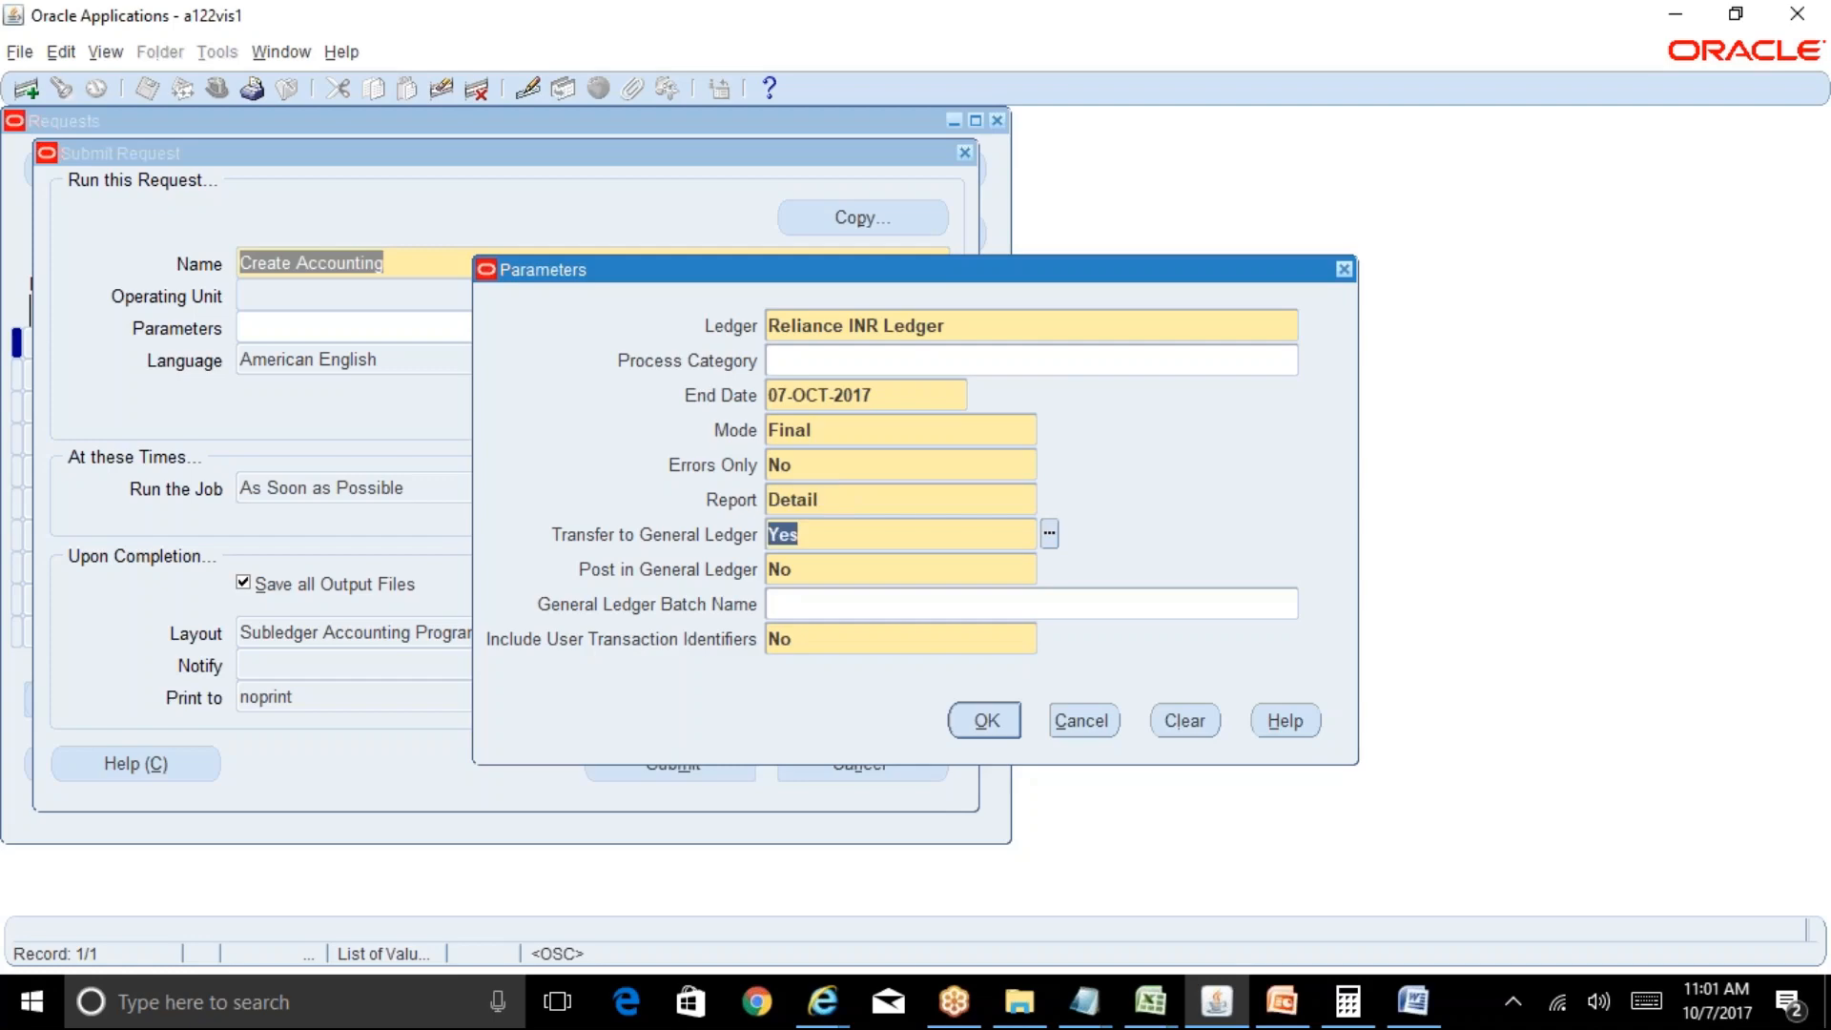
Submit the Create Accounting request as 8282585 and list recent requests.
{"action": "left_click", "coordinate": [963, 728]}
{"action": "key", "text": "alt+m"}
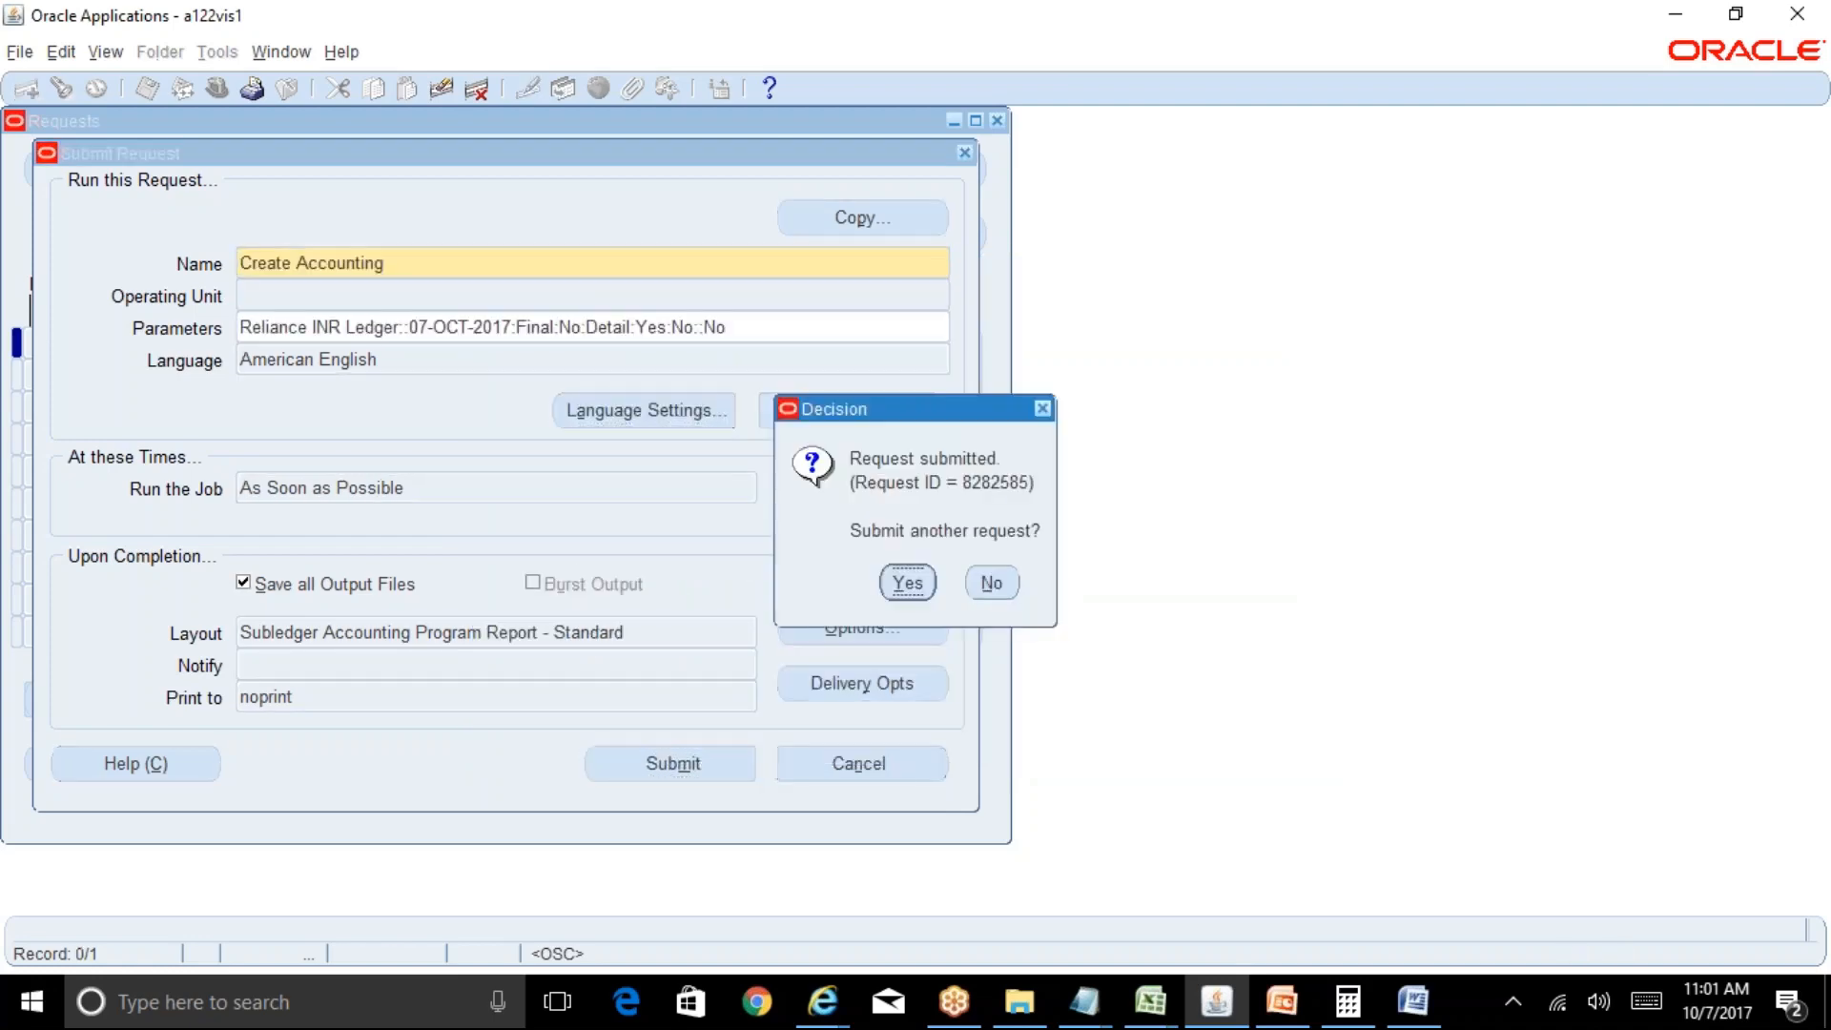
{"action": "left_click", "coordinate": [997, 581]}
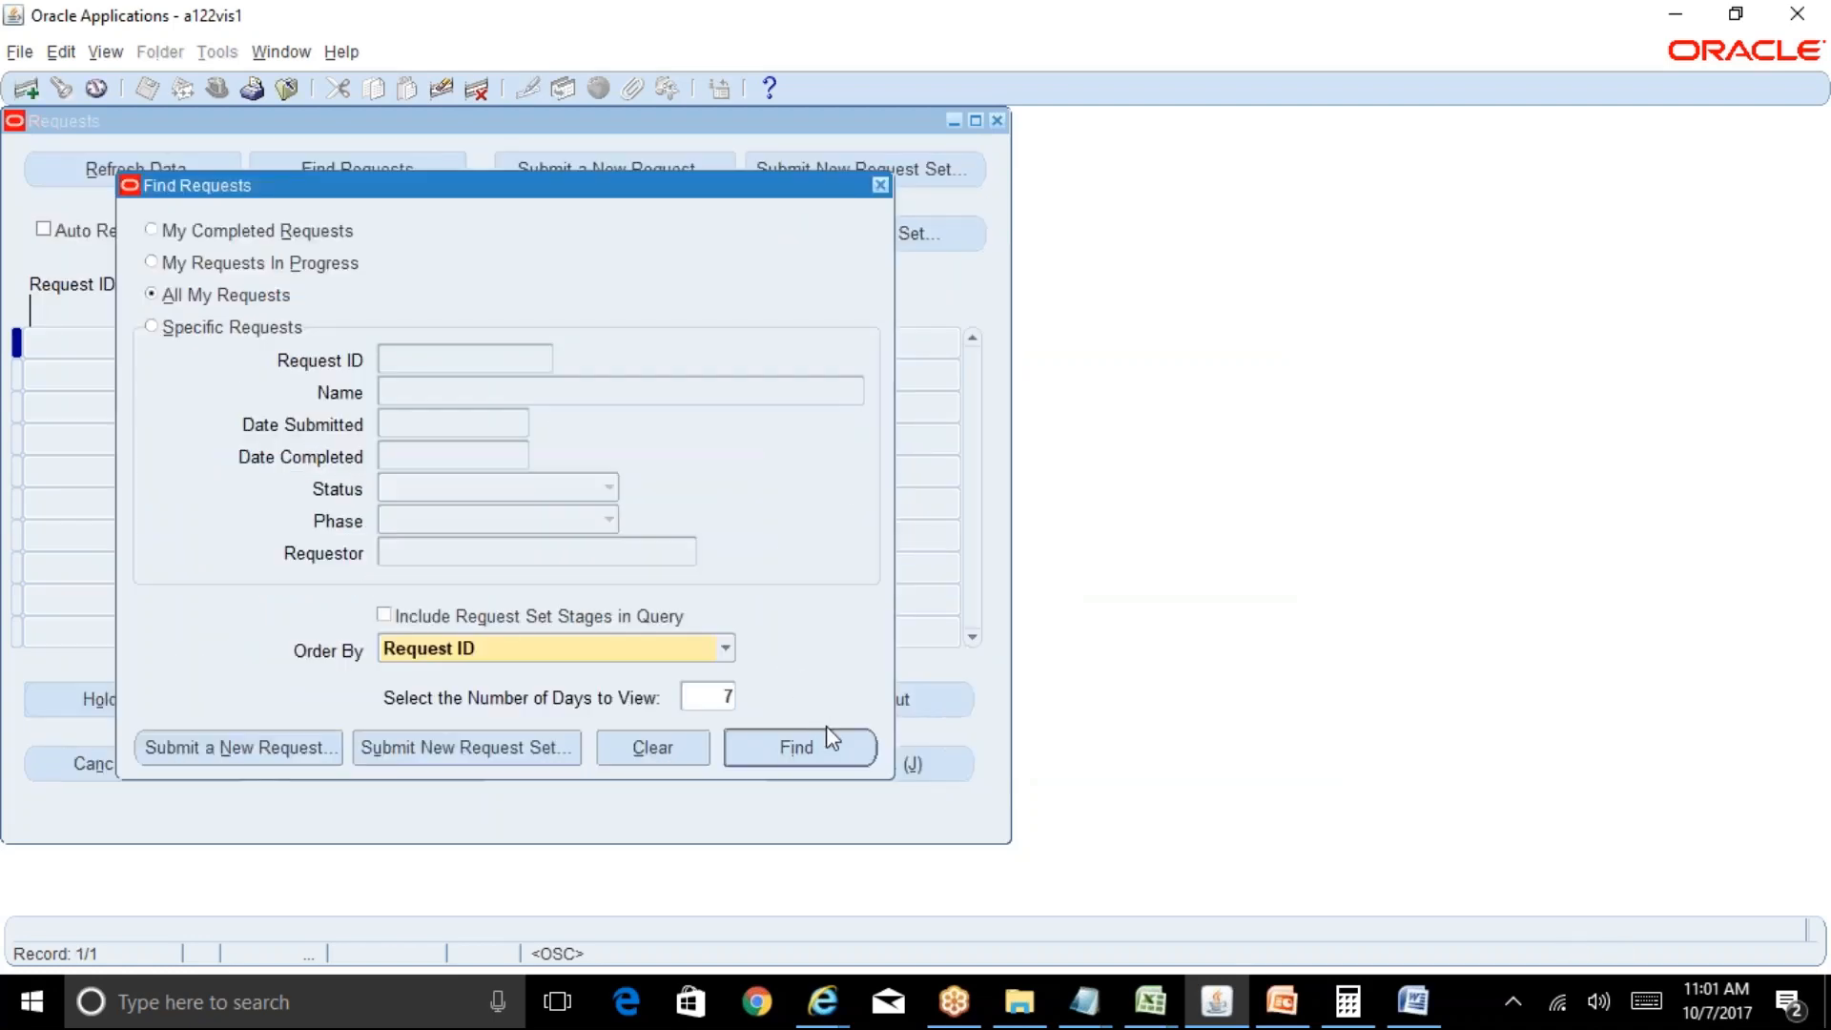
{"action": "left_click", "coordinate": [827, 727]}
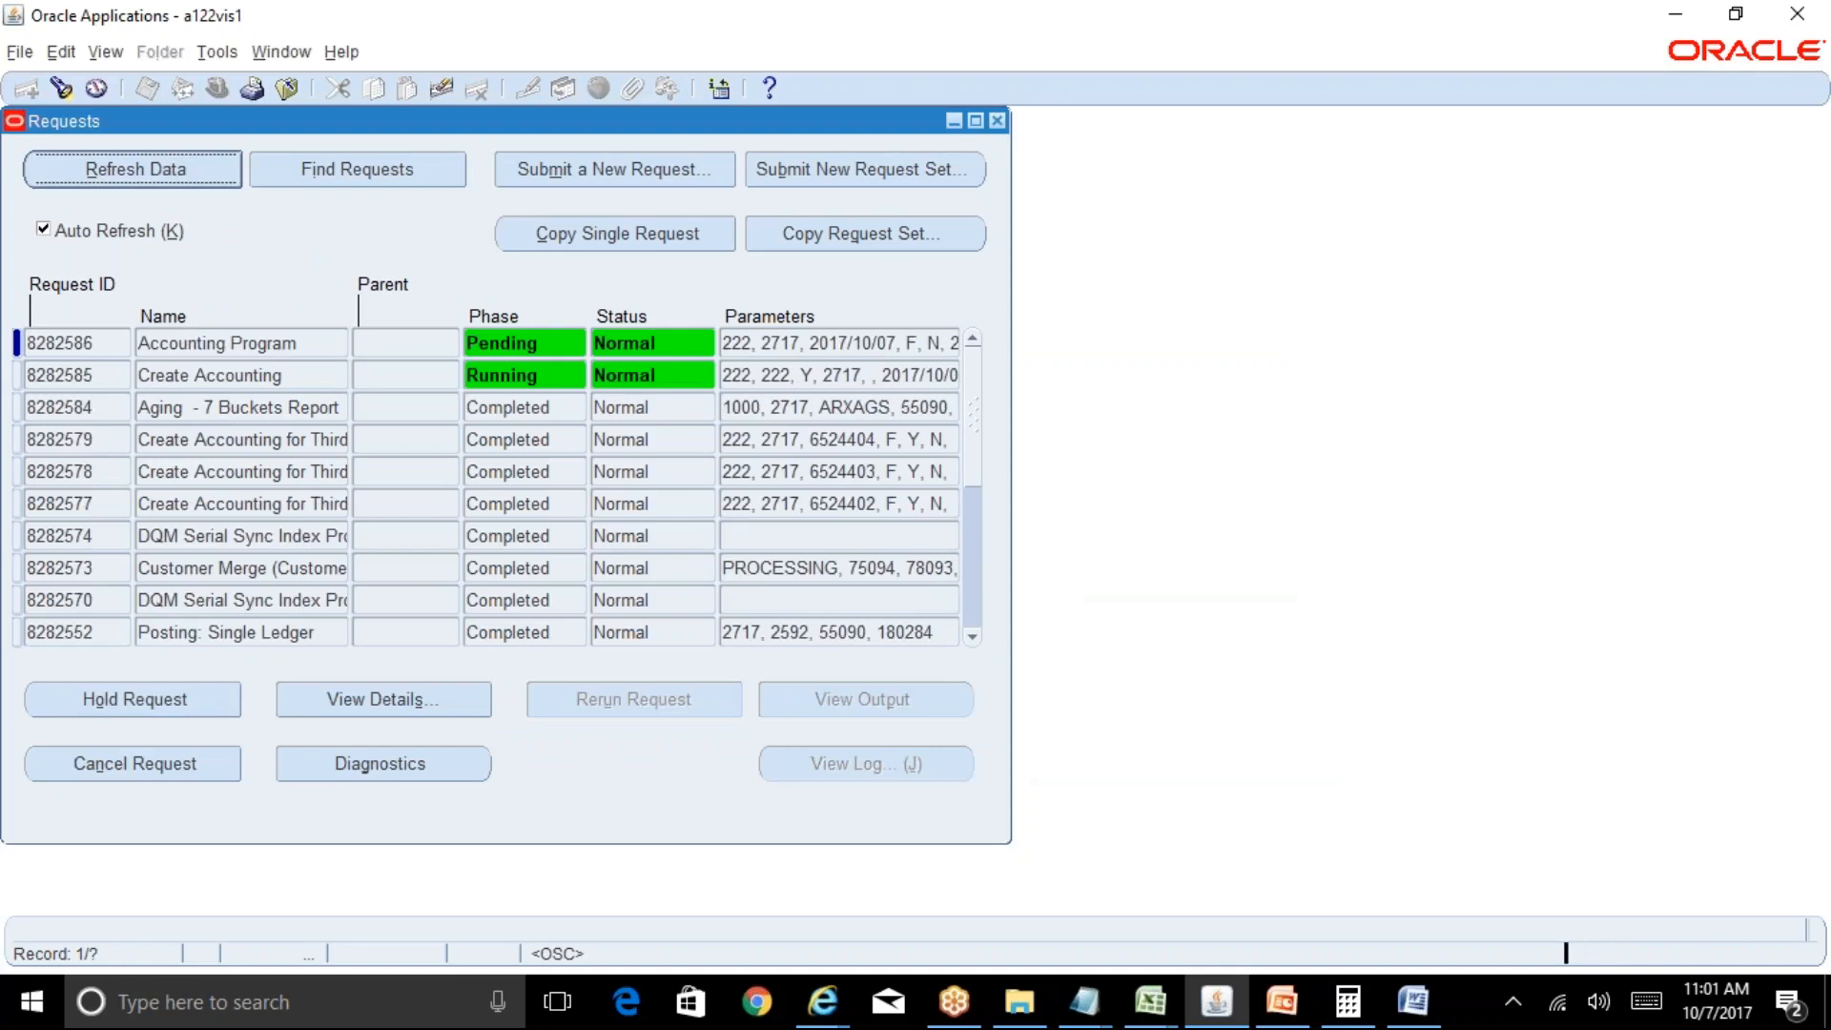
Switch to General Ledger Superuser, Reliance INR and open Journals > Enter.
{"action": "left_click", "coordinate": [997, 121]}
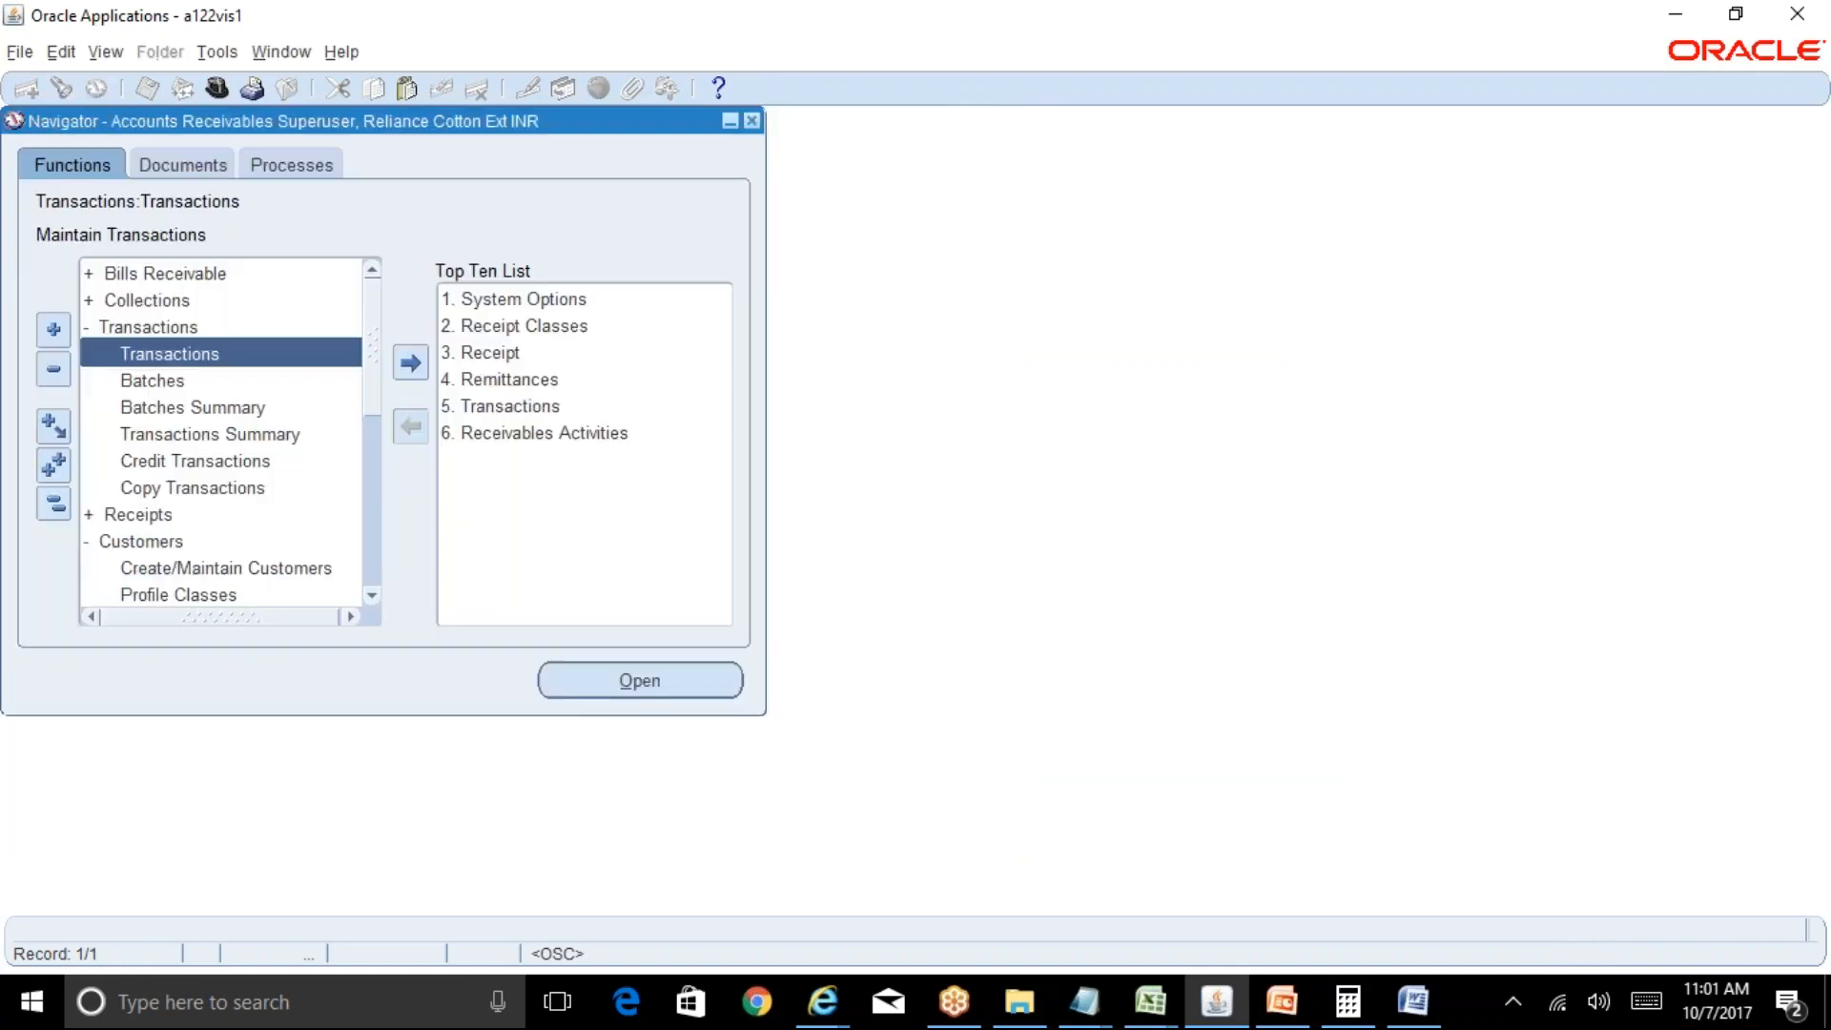
{"action": "left_click", "coordinate": [20, 51]}
{"action": "left_click", "coordinate": [122, 327]}
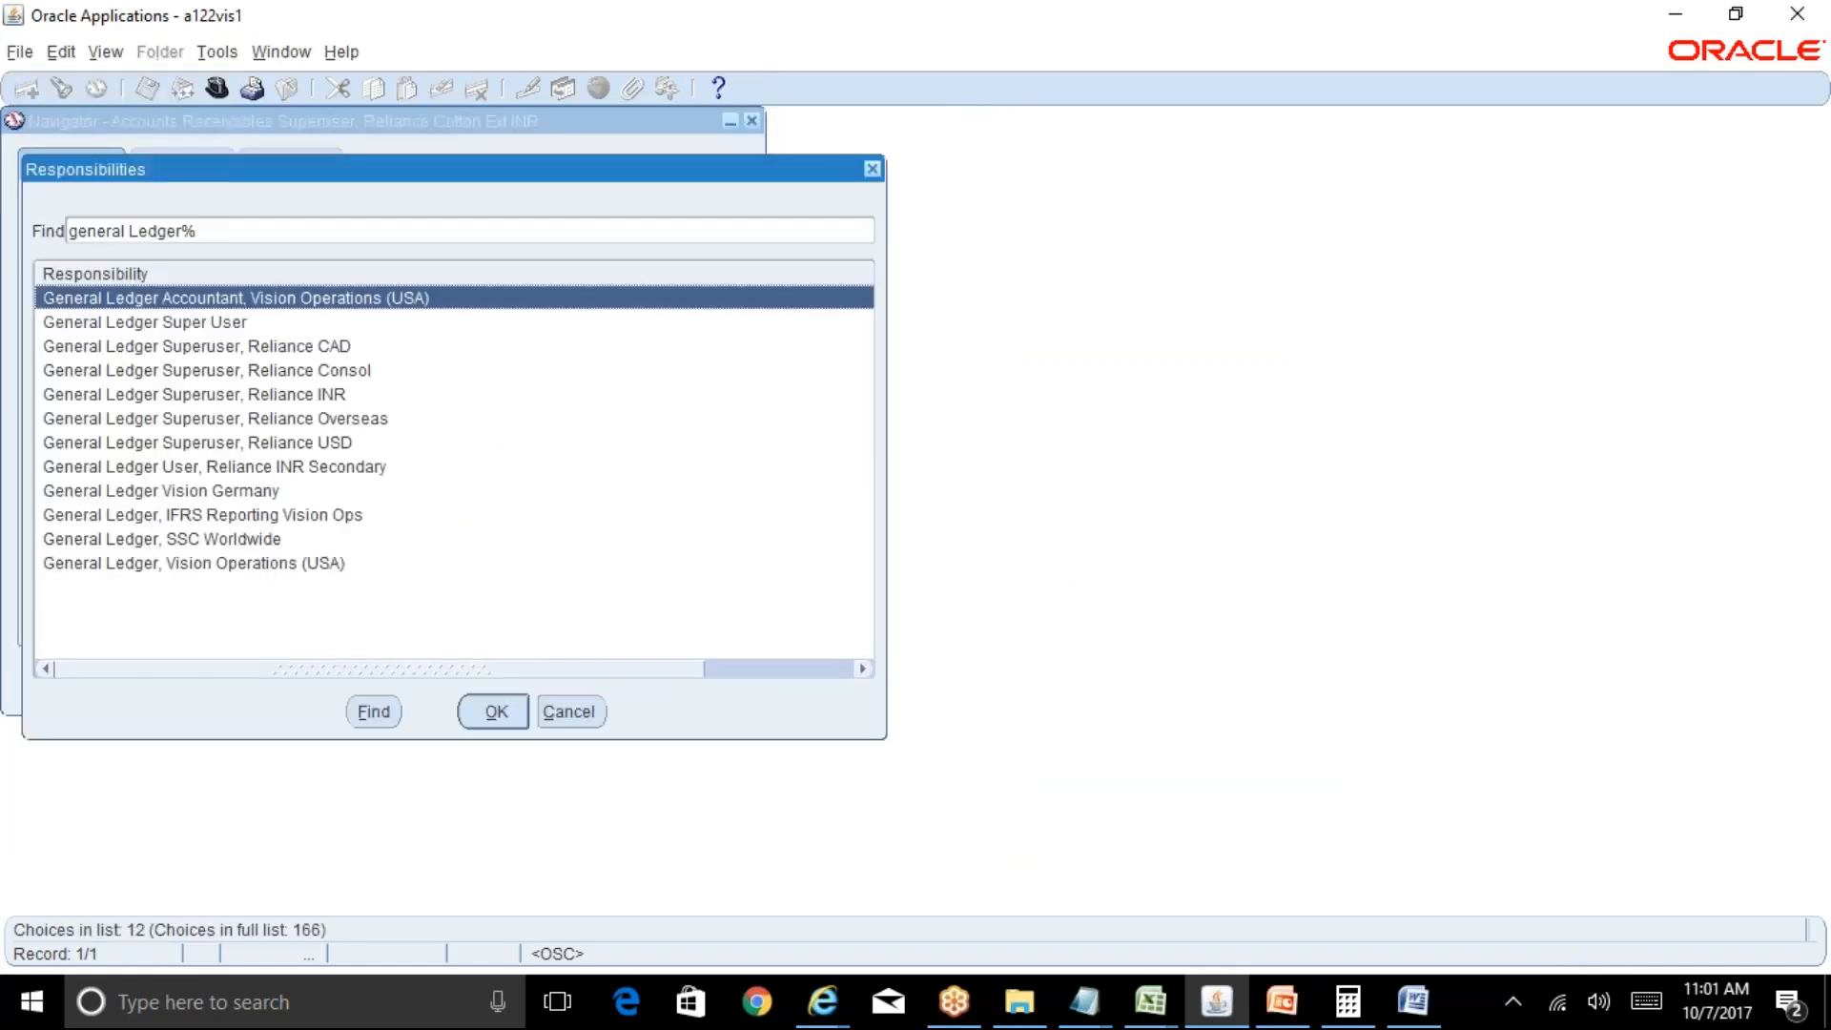
{"action": "key", "text": "Down"}
{"action": "key", "text": "Down"}
{"action": "key", "text": "Down"}
{"action": "key", "text": "Down"}
{"action": "key", "text": "Return"}
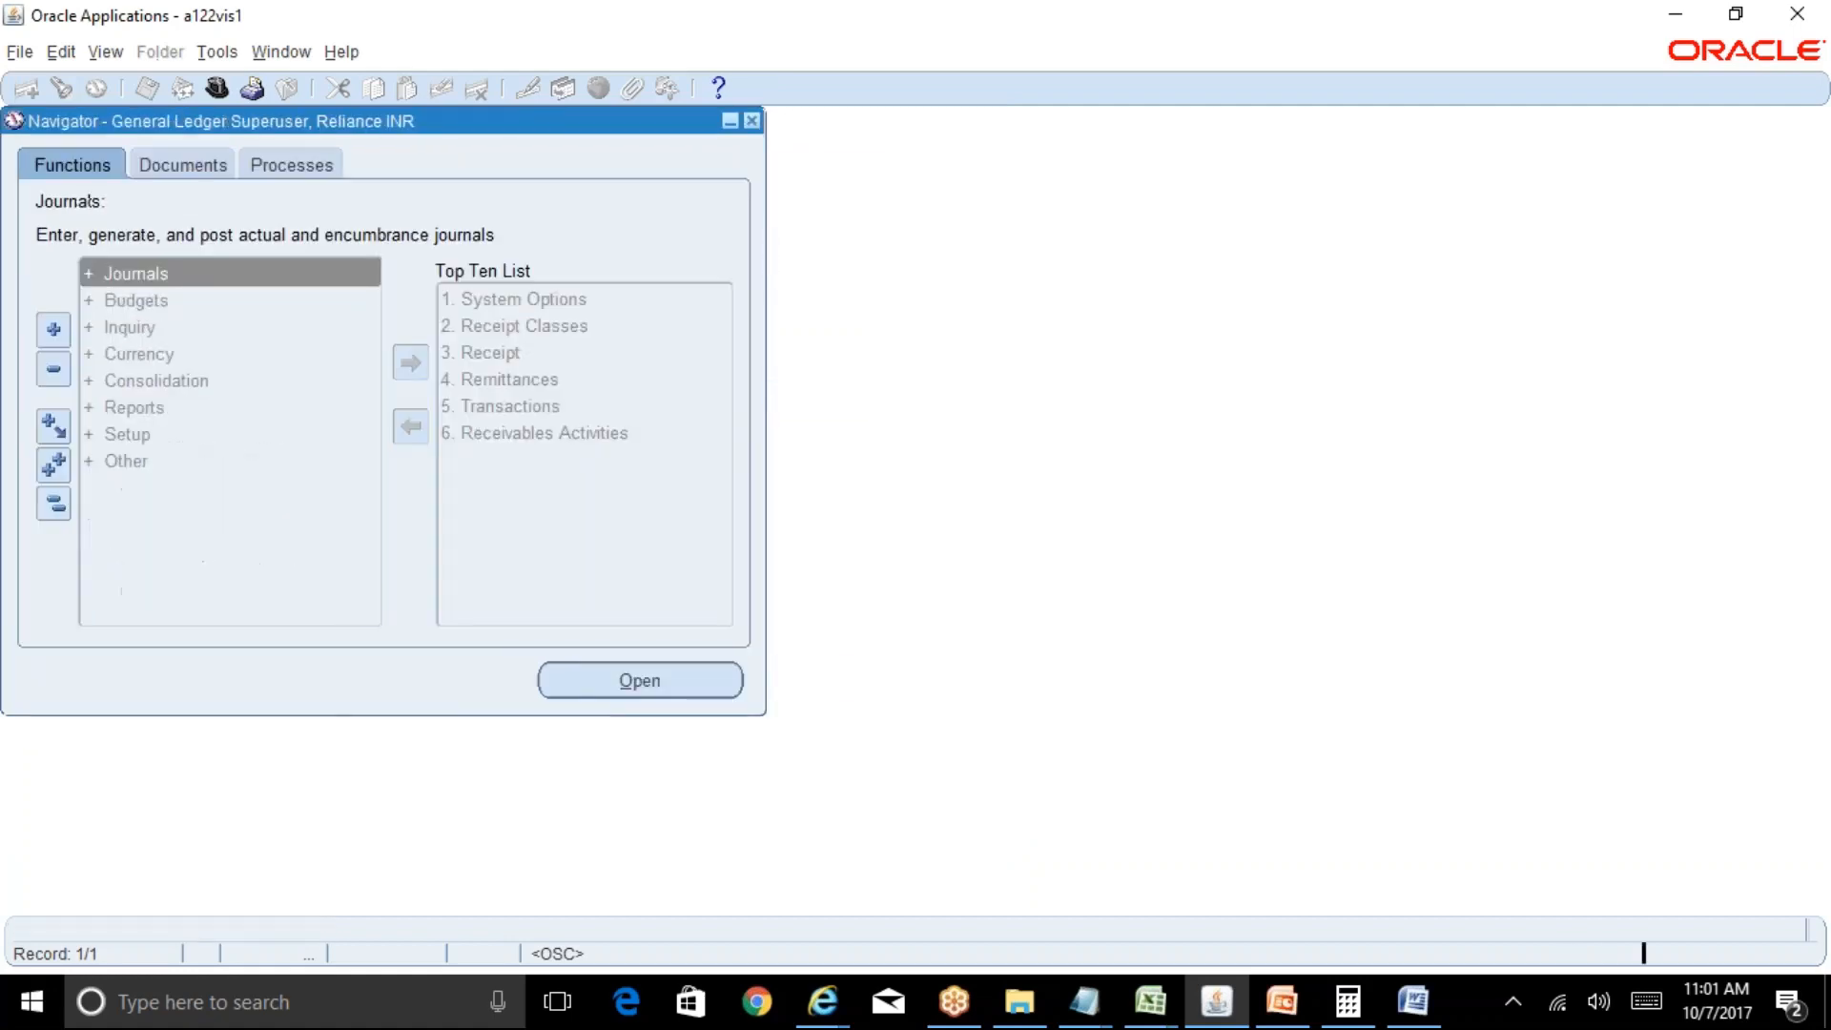
{"action": "key", "text": "Return"}
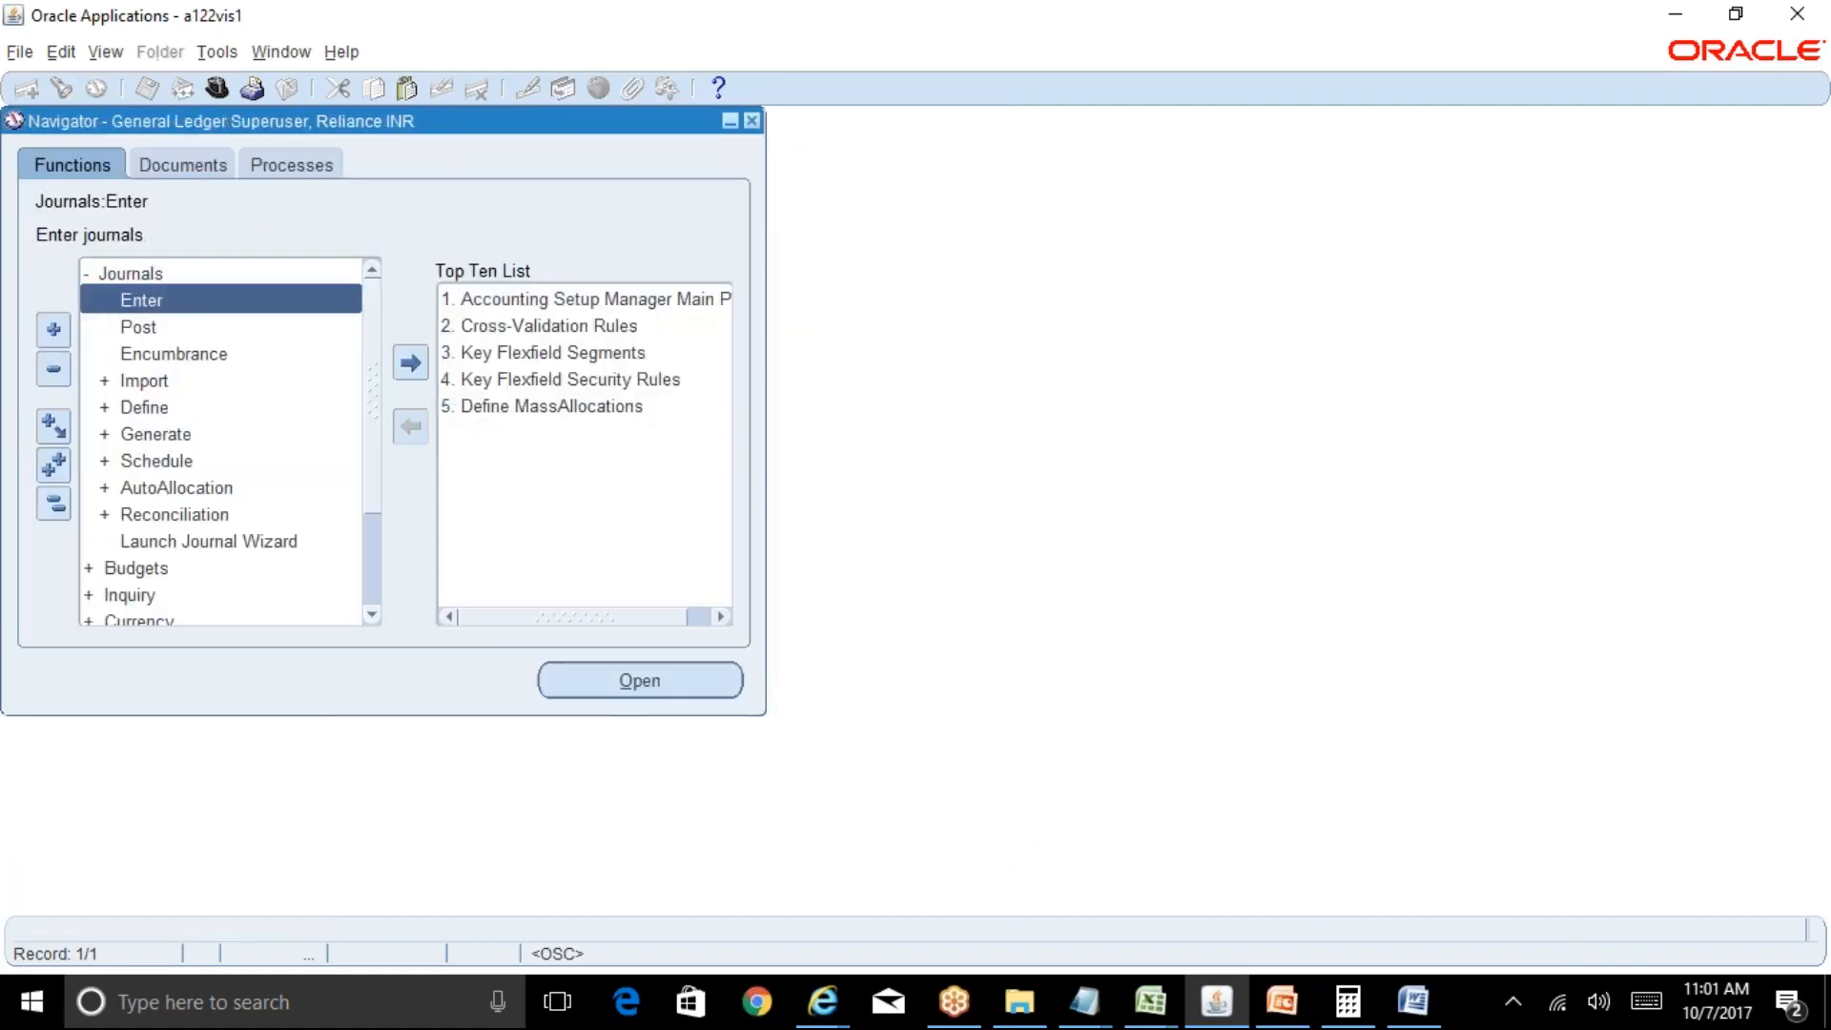
{"action": "key", "text": "Return"}
Find unposted journals for period OCT-17.
{"action": "left_click", "coordinate": [907, 437]}
{"action": "type", "text": "oc"}
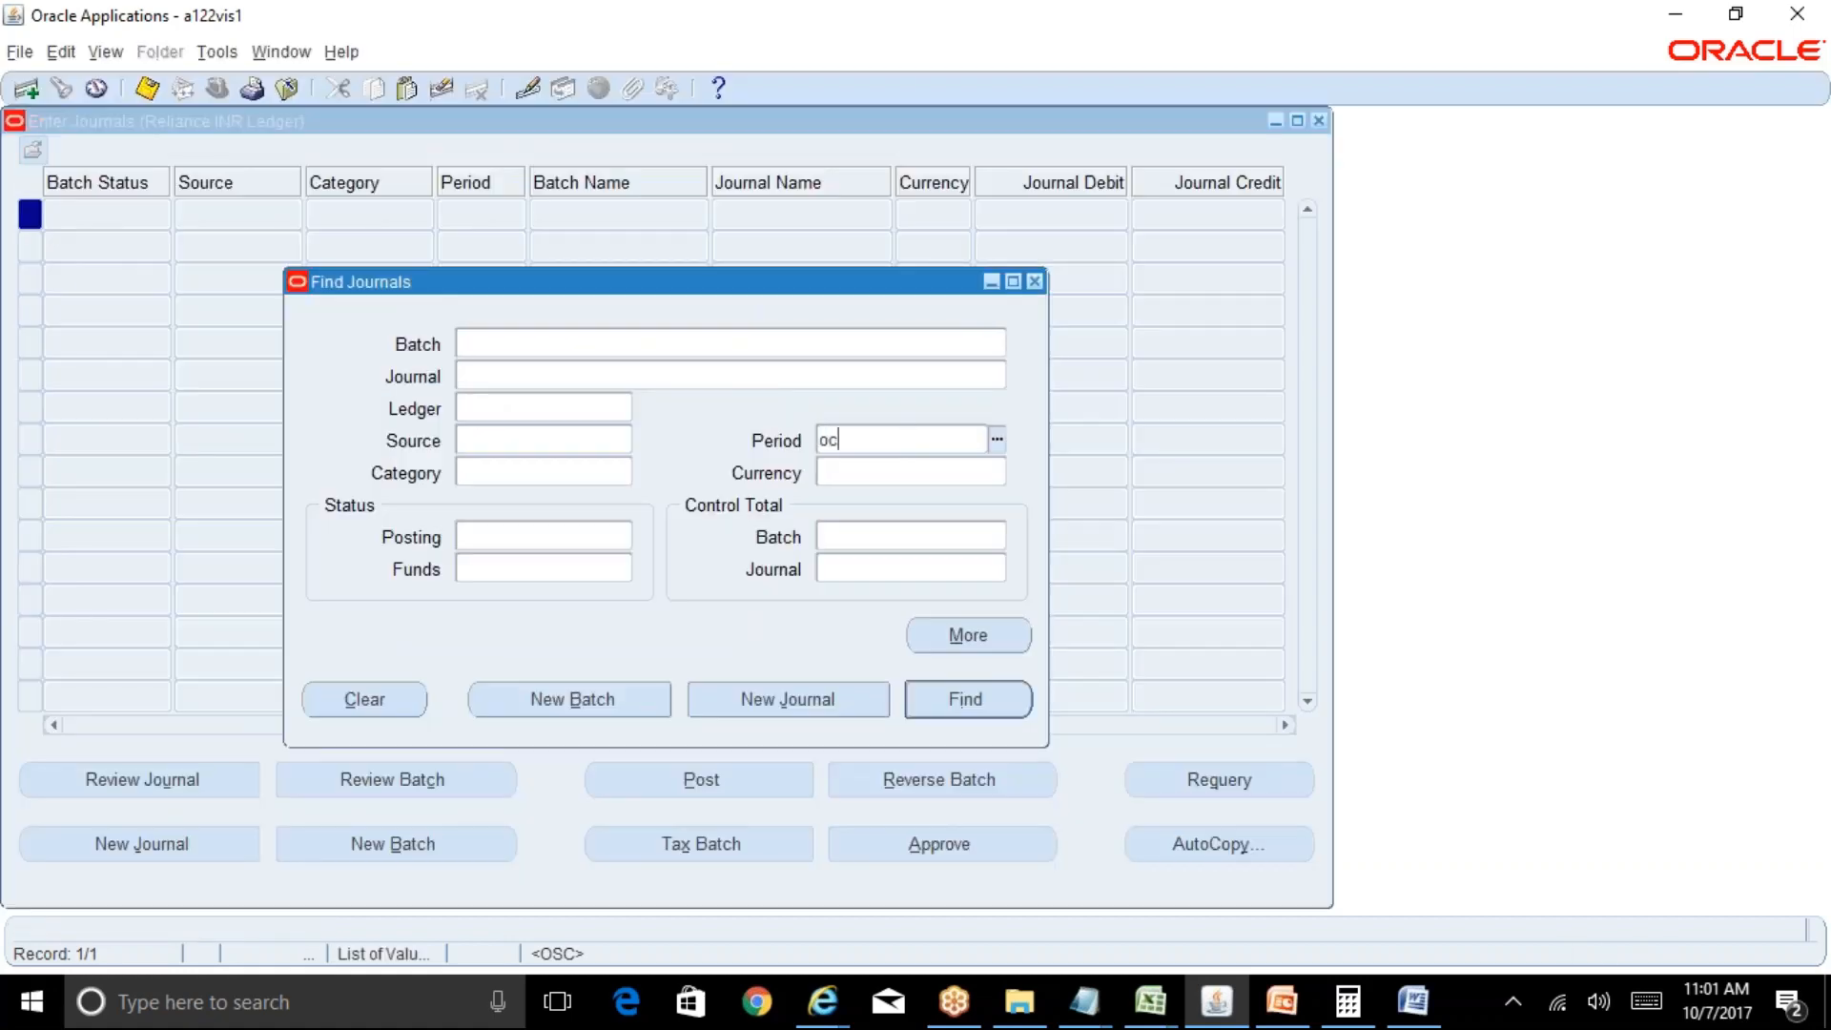
{"action": "type", "text": "t-17"}
{"action": "key", "text": "Tab"}
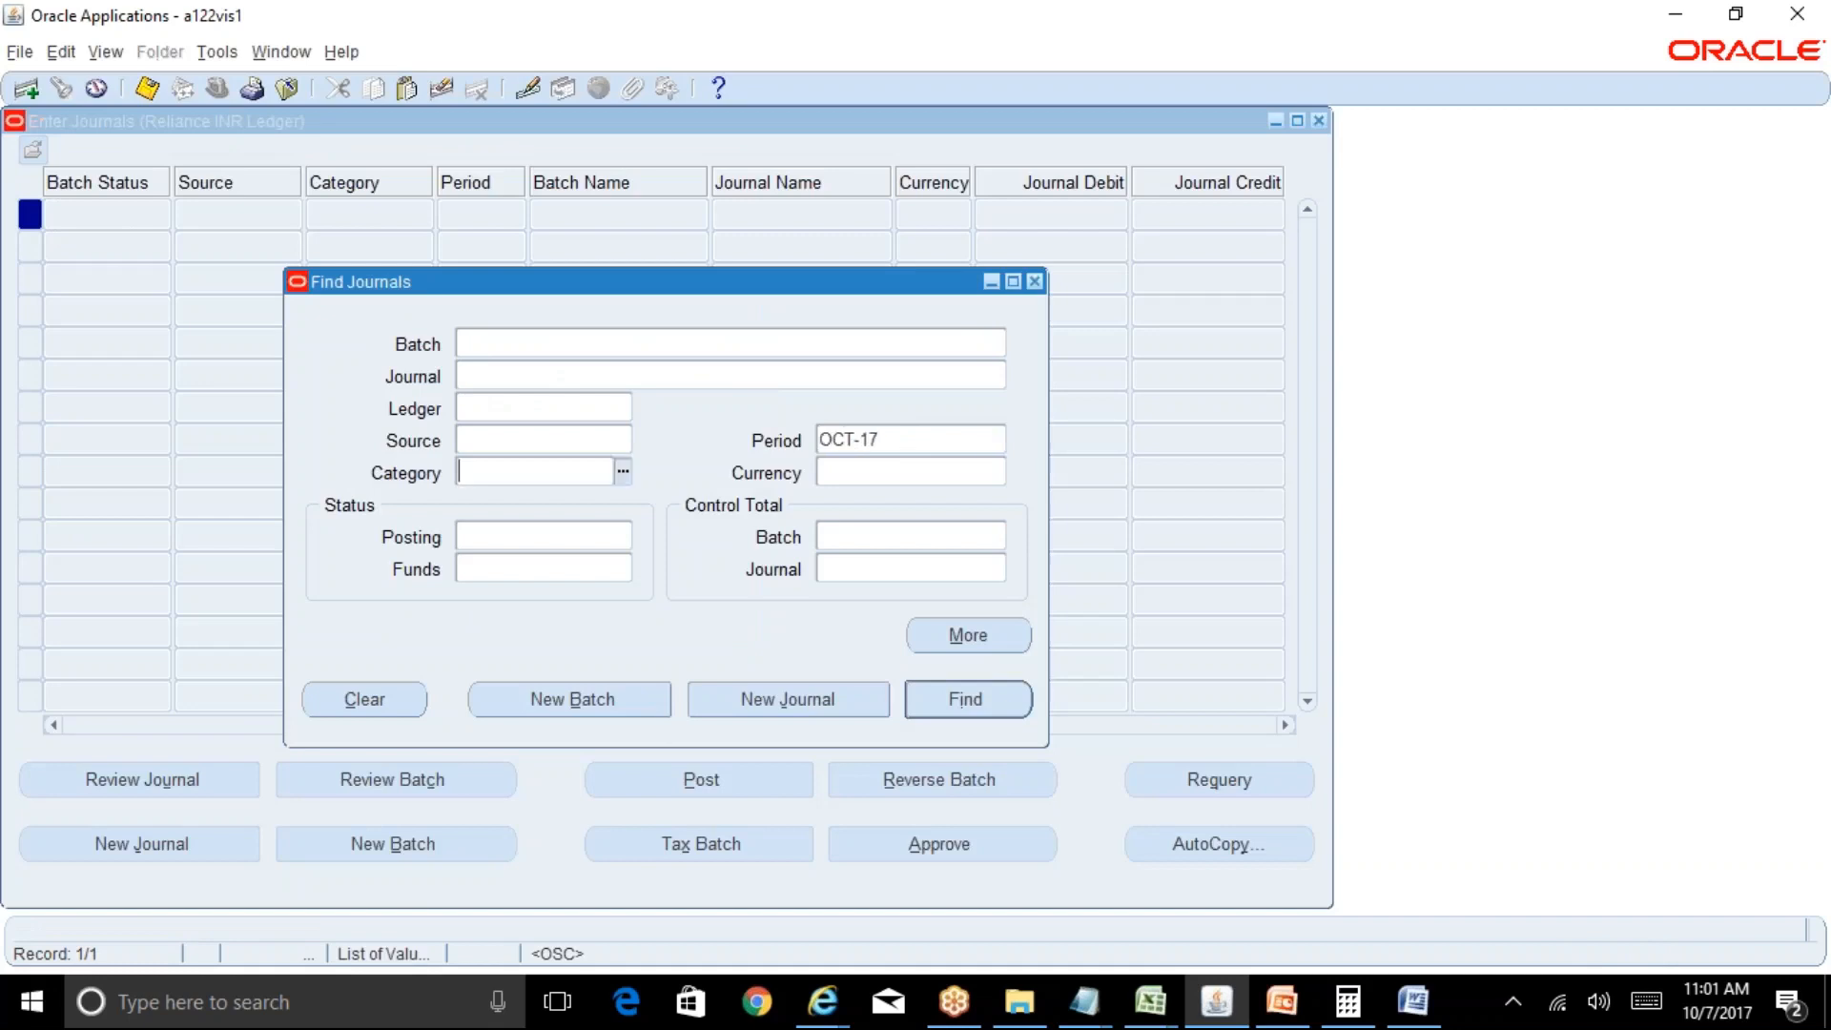
{"action": "left_click", "coordinate": [498, 534]}
{"action": "type", "text": "unposted"}
{"action": "key", "text": "Tab"}
{"action": "key", "text": "Return"}
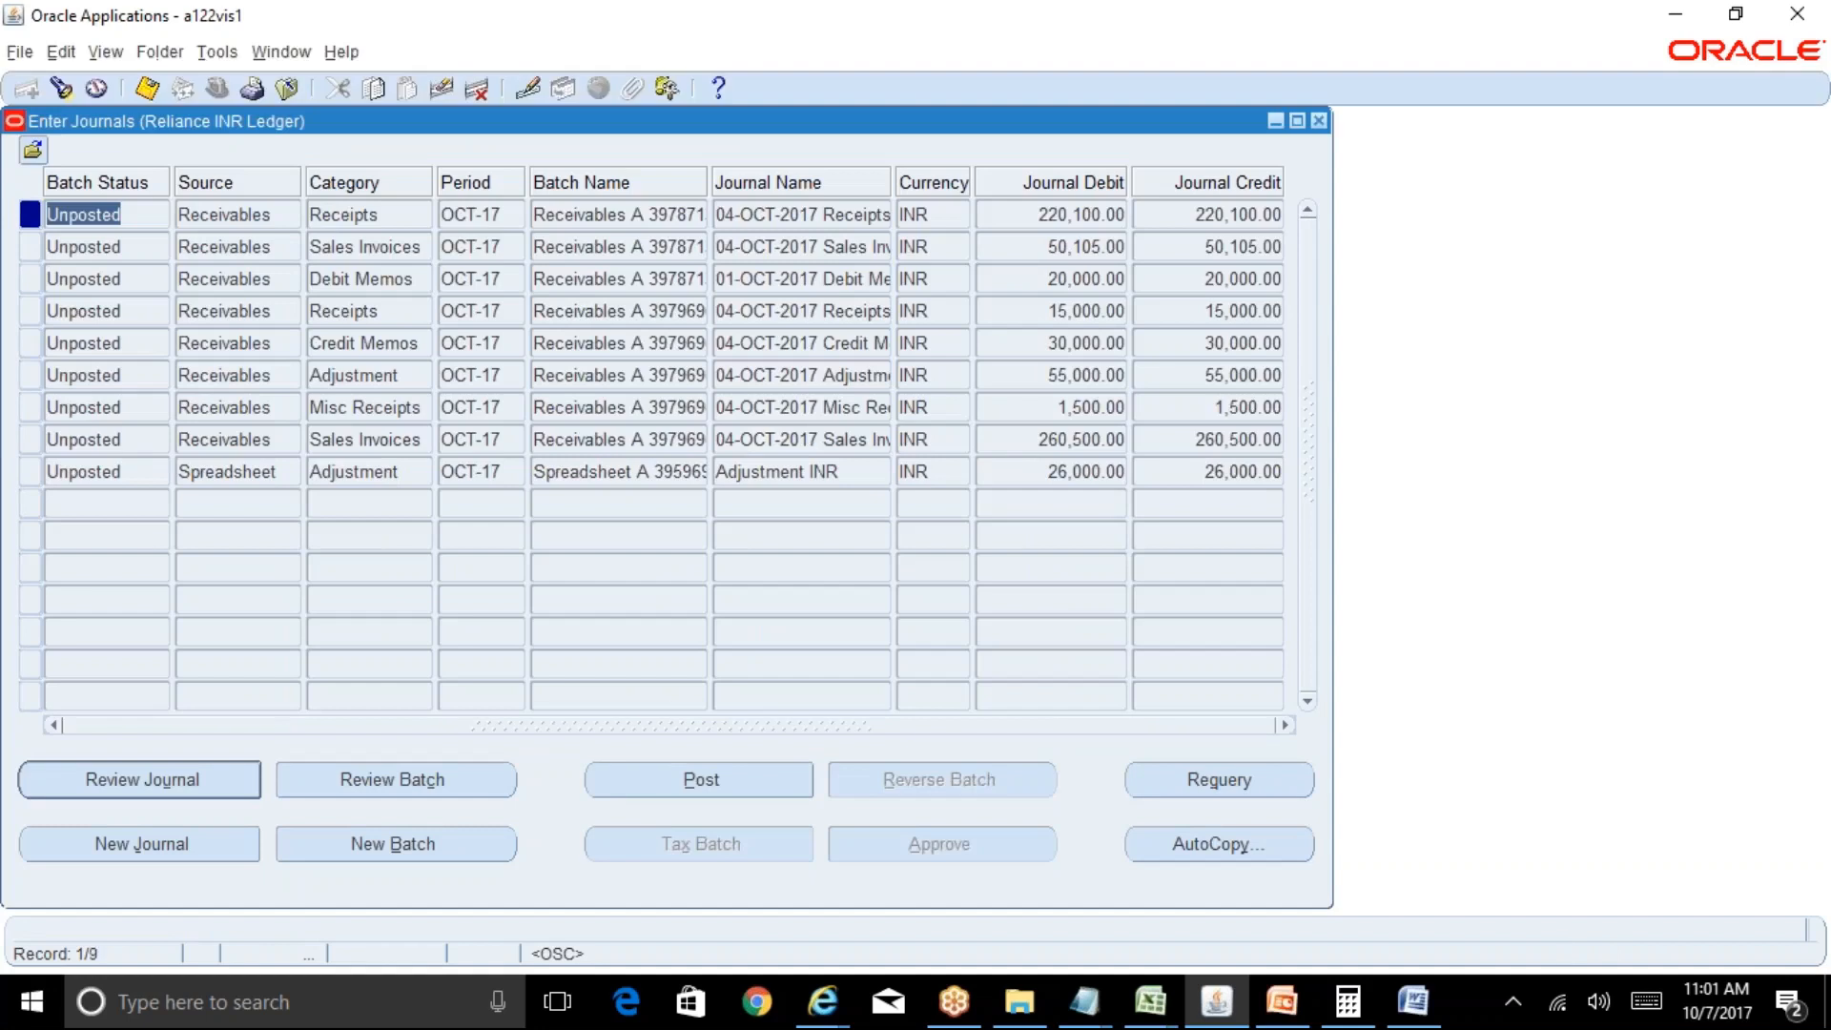
Rerun the journal search with Receivables added as the source.
{"action": "left_click", "coordinate": [59, 83]}
{"action": "left_click", "coordinate": [536, 439]}
{"action": "type", "text": "r"}
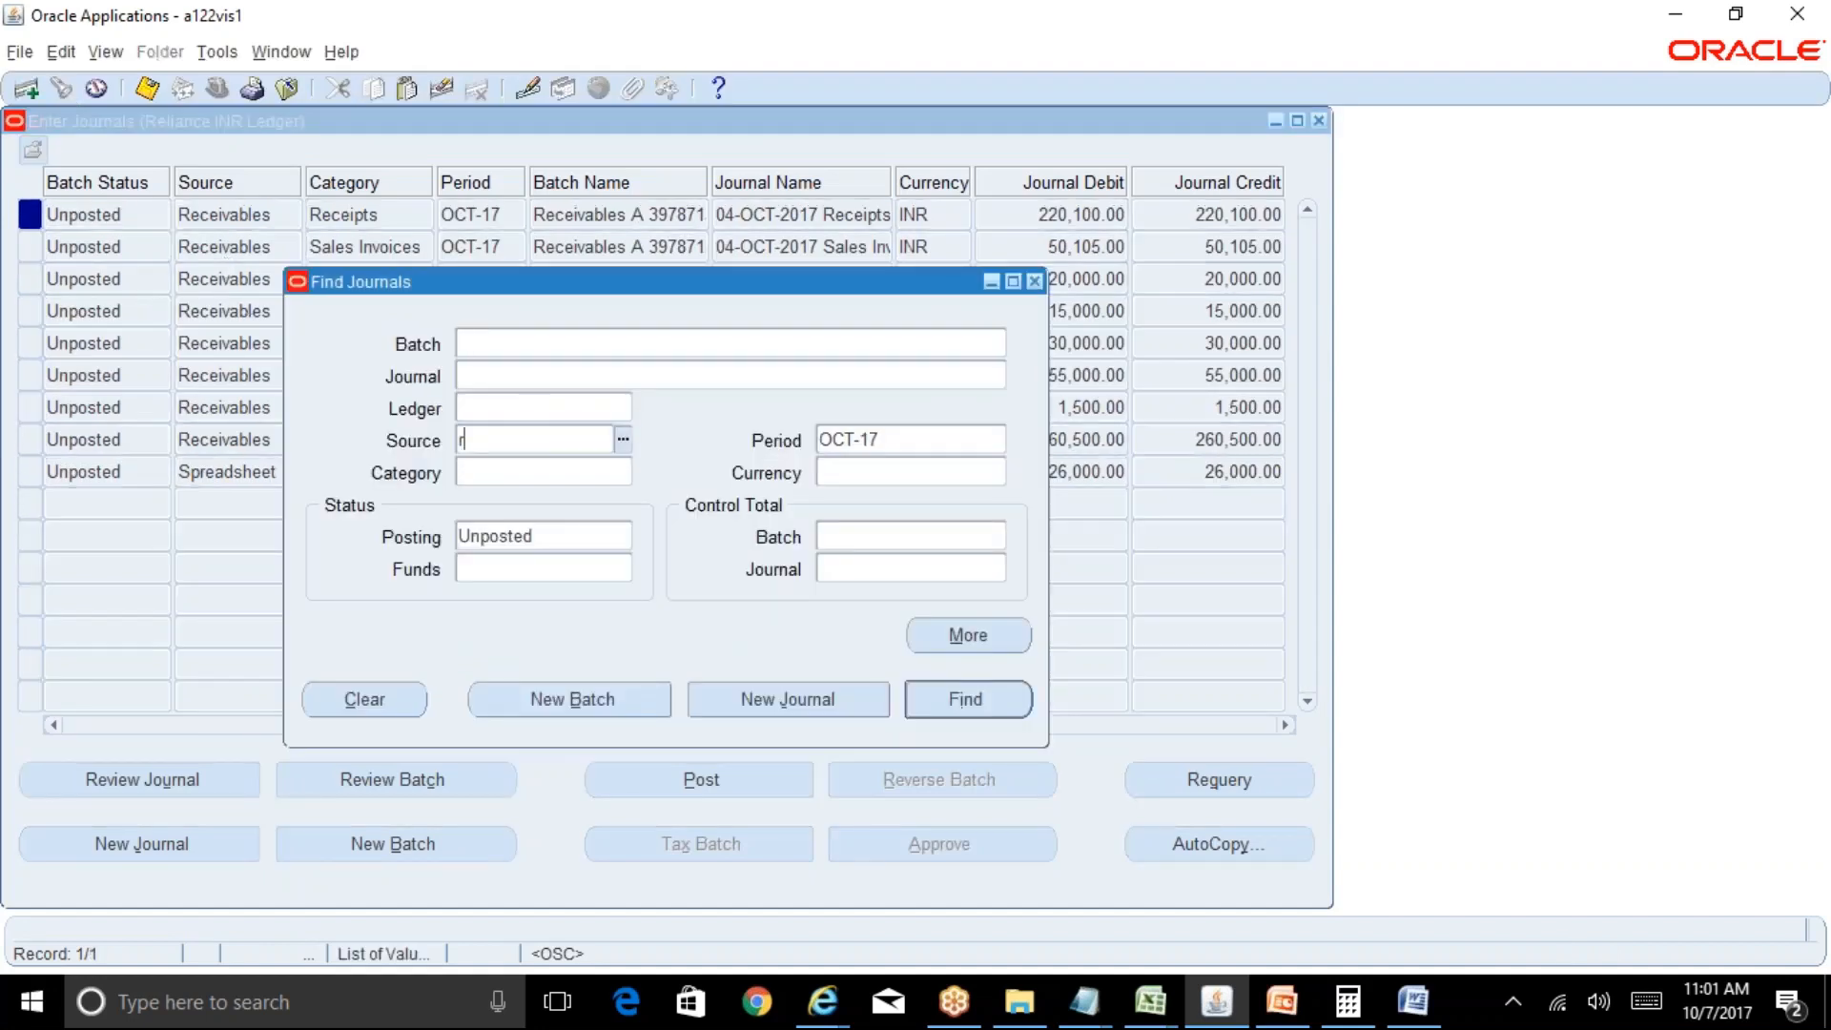
{"action": "type", "text": "eceivables"}
{"action": "key", "text": "Tab"}
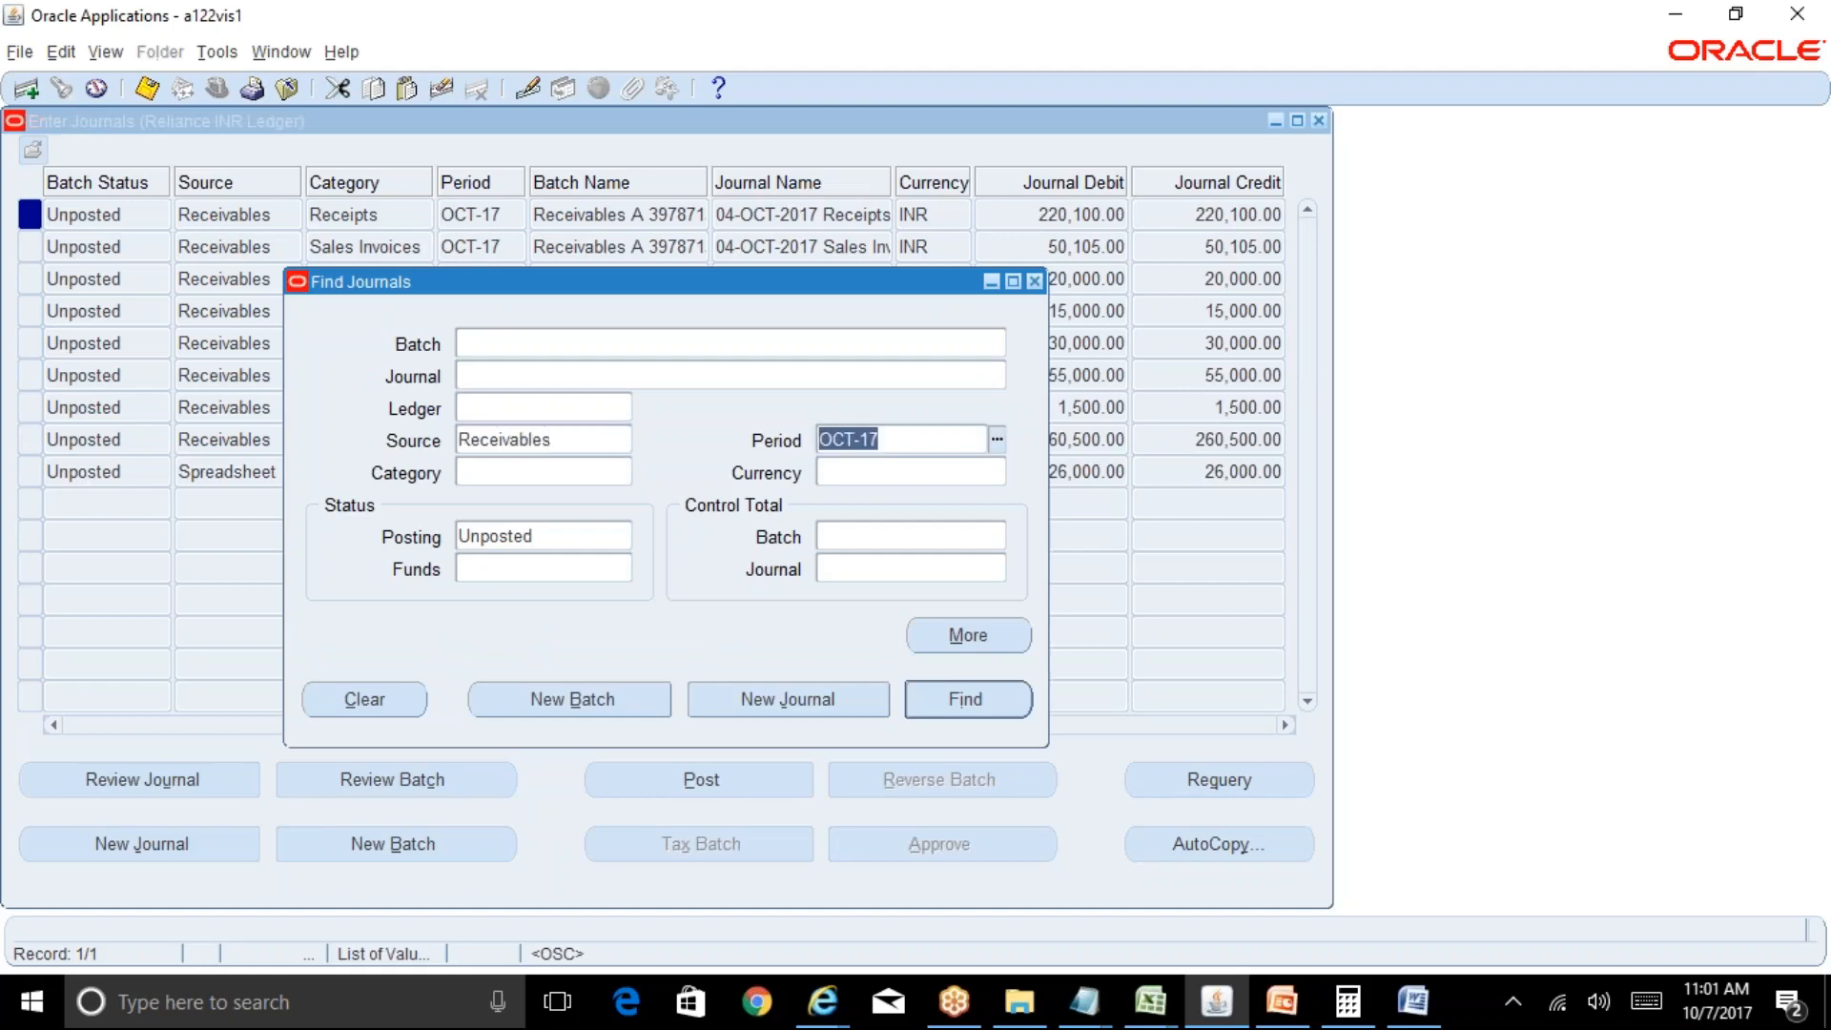
{"action": "key", "text": "Return"}
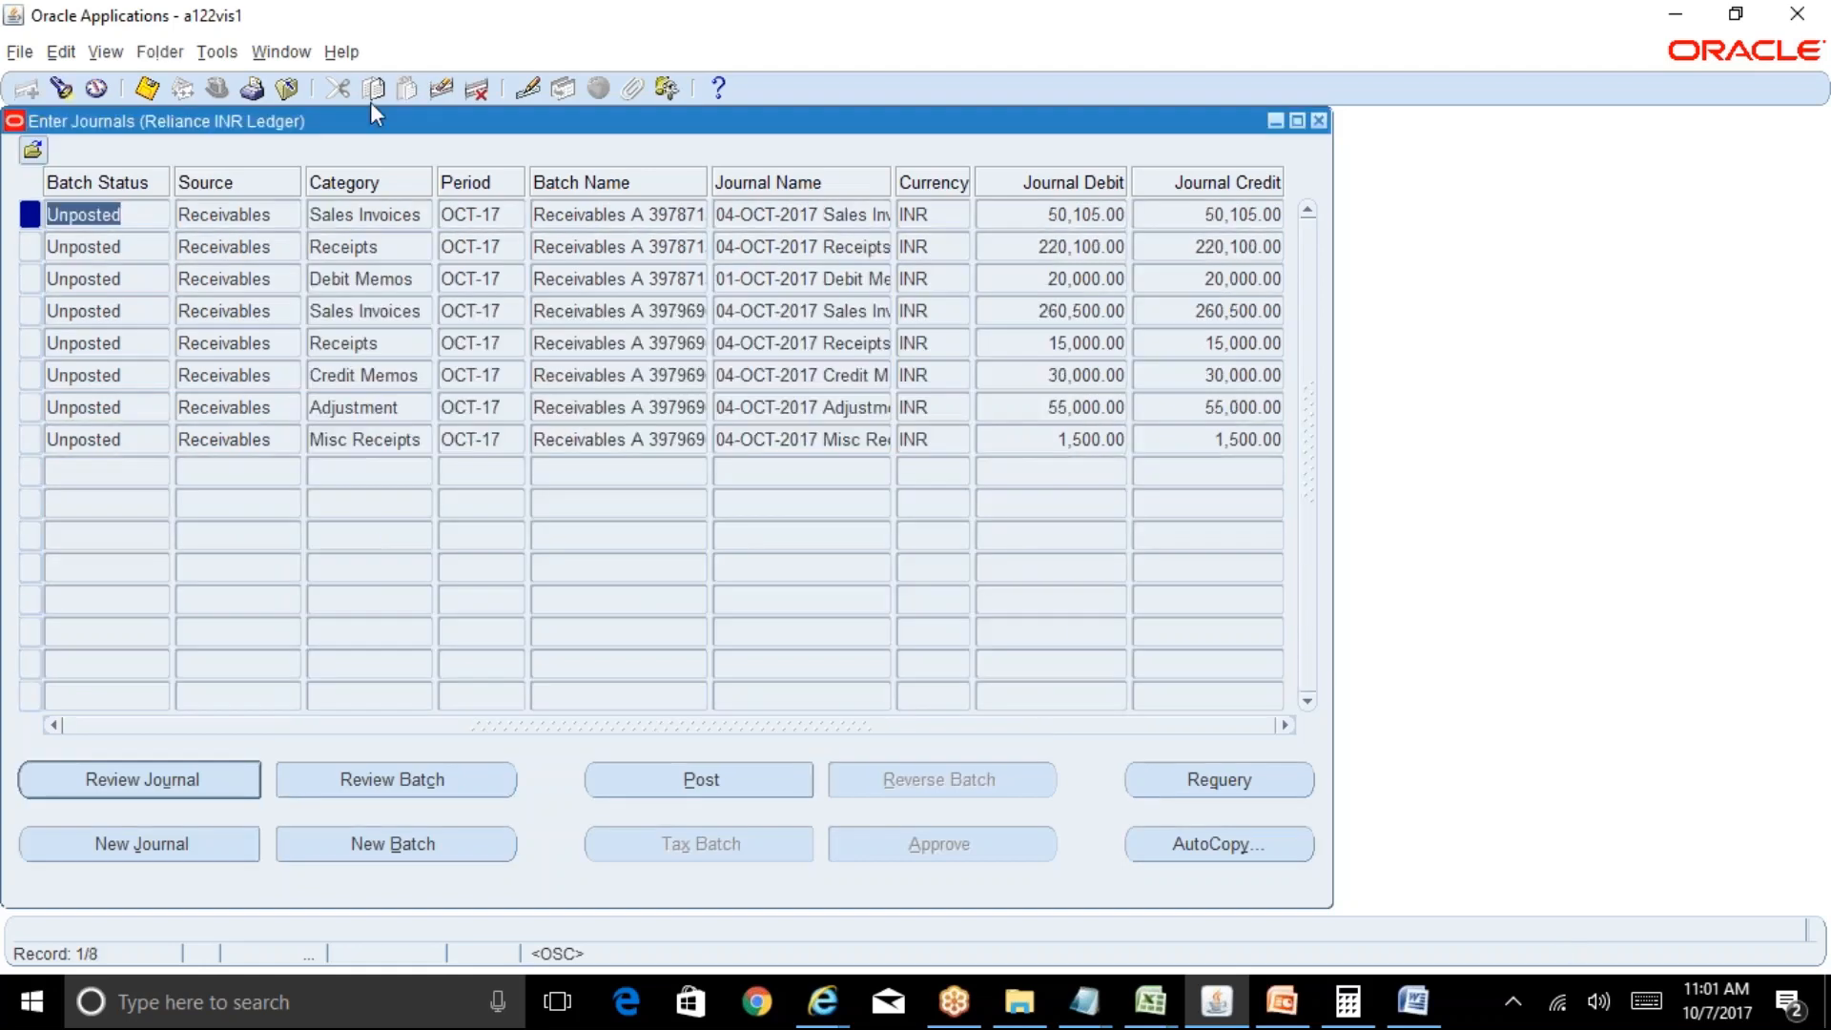
Inspect the first Receivables journal's record history.
{"action": "left_click", "coordinate": [344, 53]}
{"action": "left_click", "coordinate": [406, 219]}
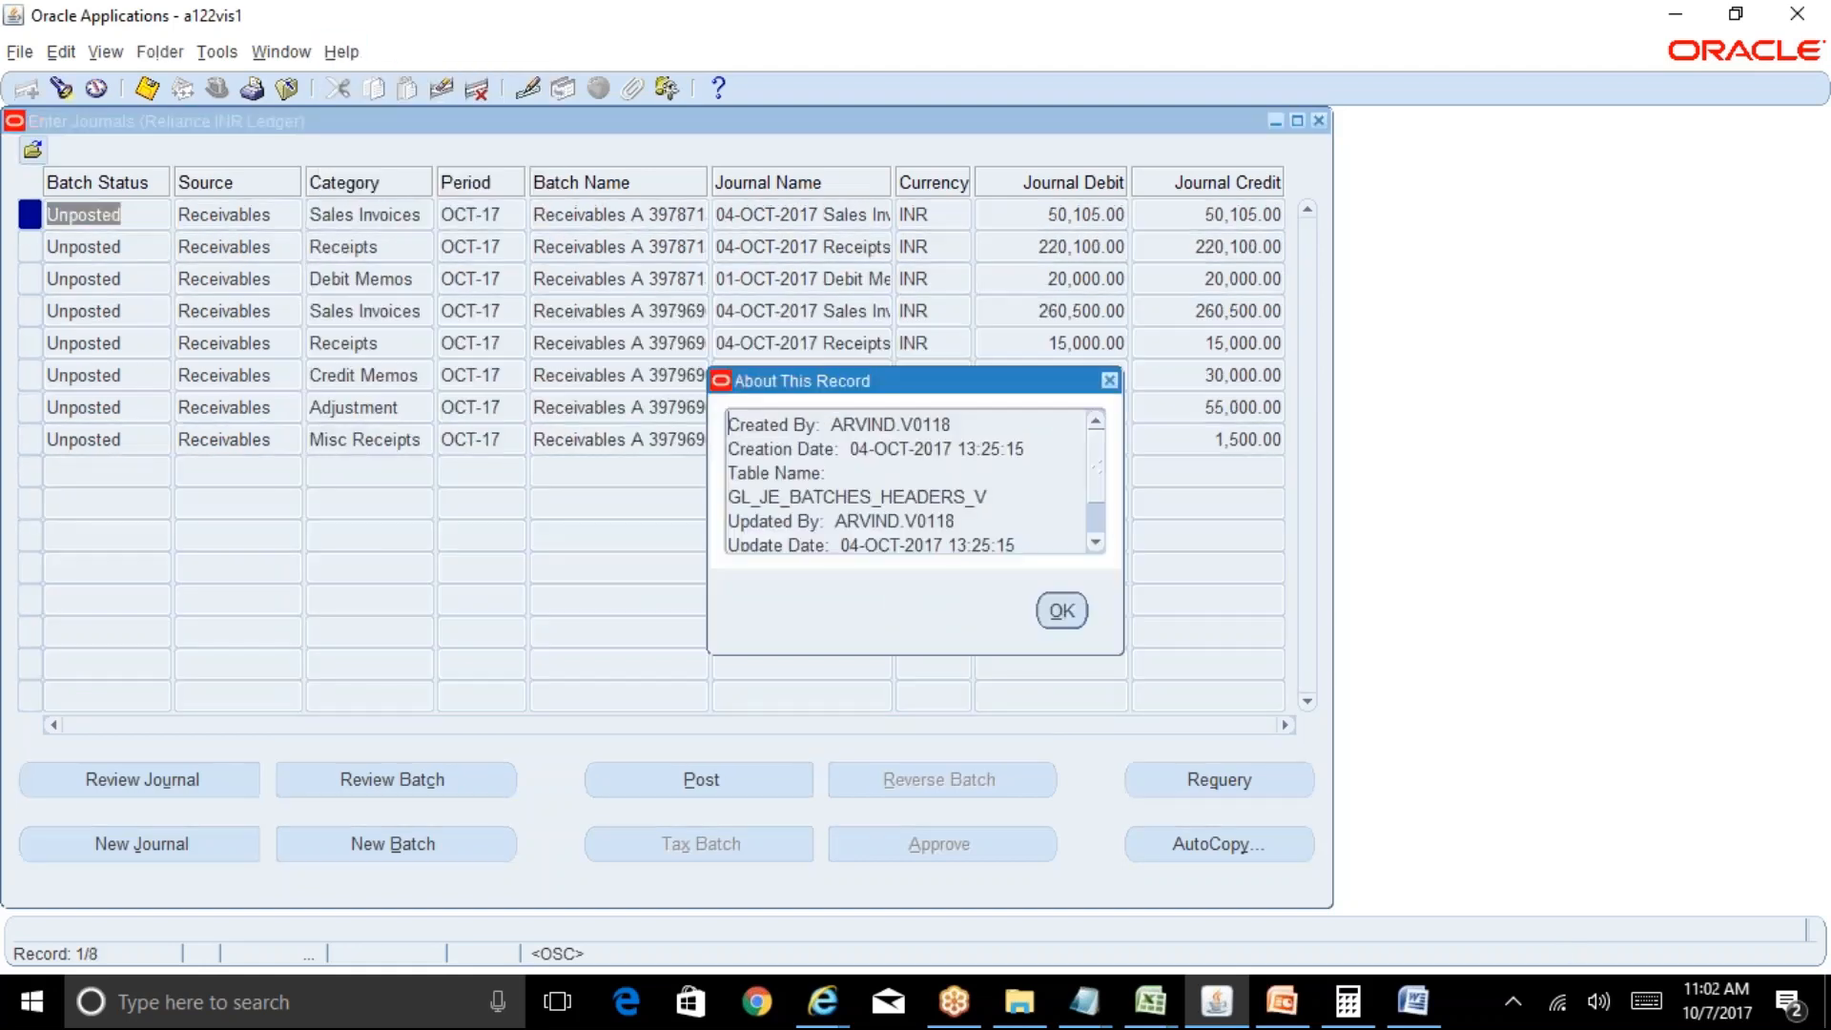
{"action": "left_click", "coordinate": [1063, 615]}
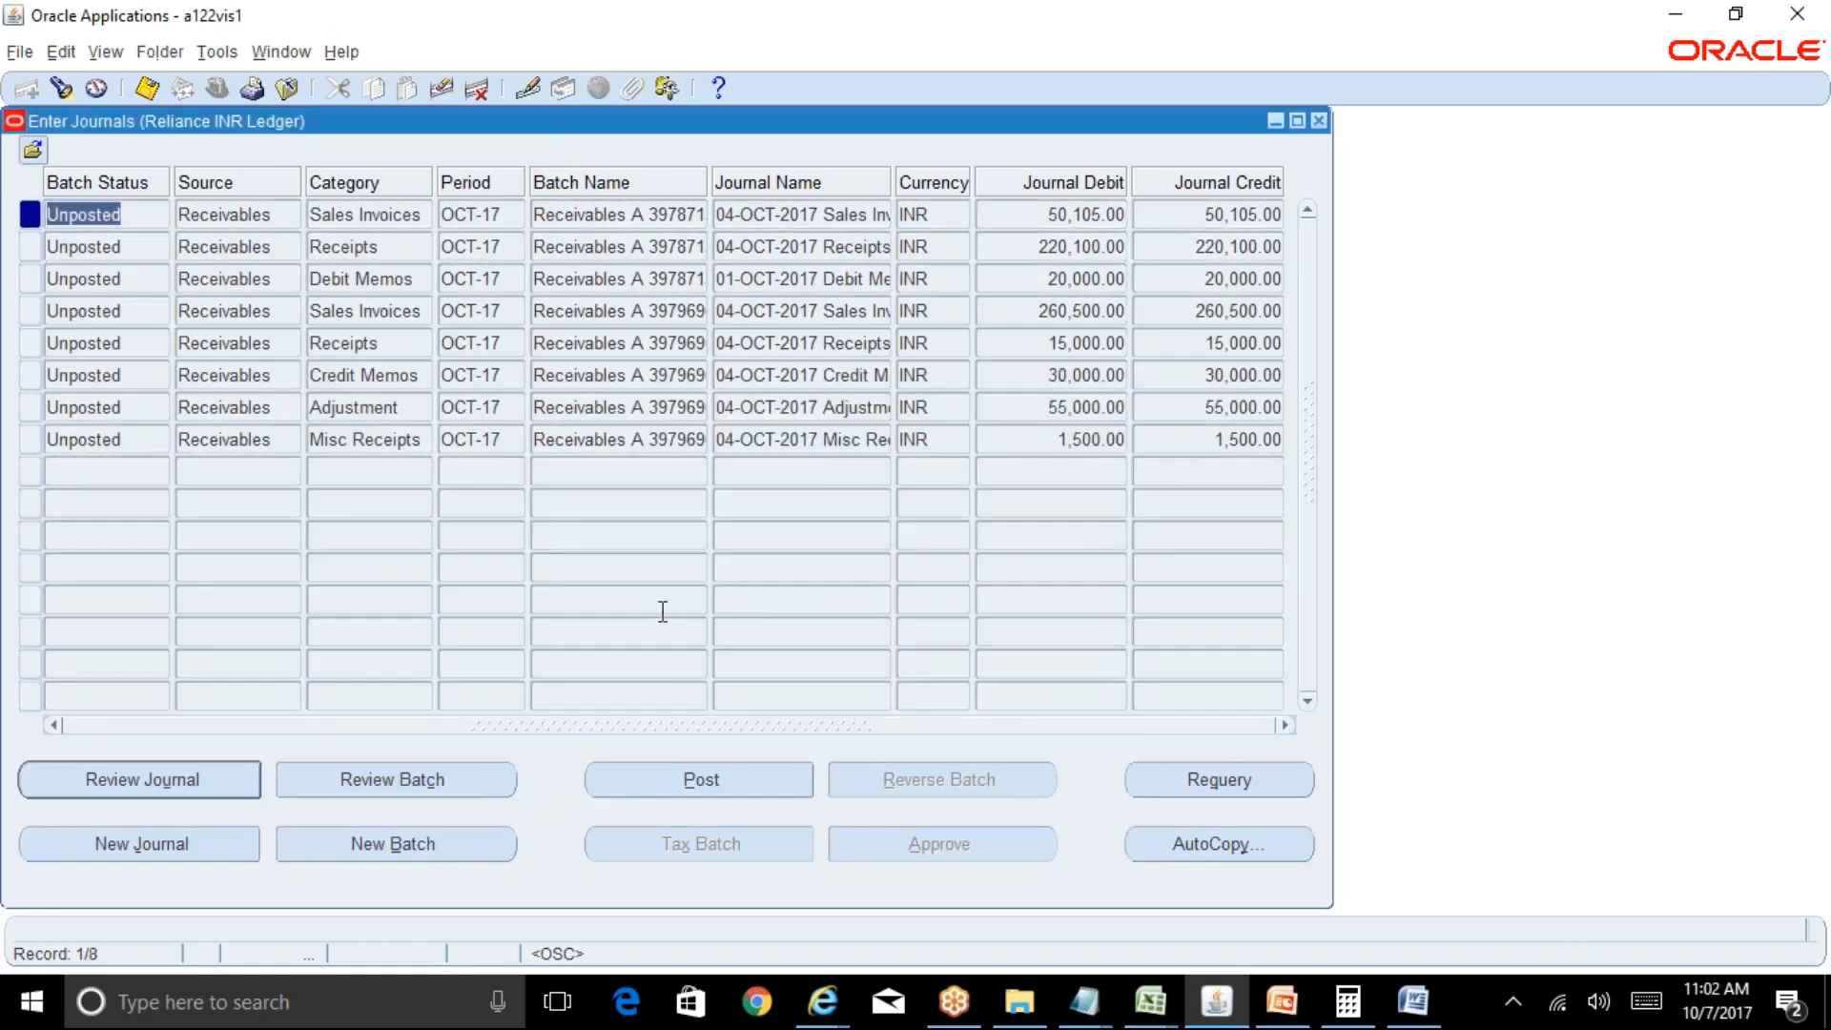
Post both Receivables journal batches and requery until no unposted journals remain.
{"action": "left_click", "coordinate": [725, 778]}
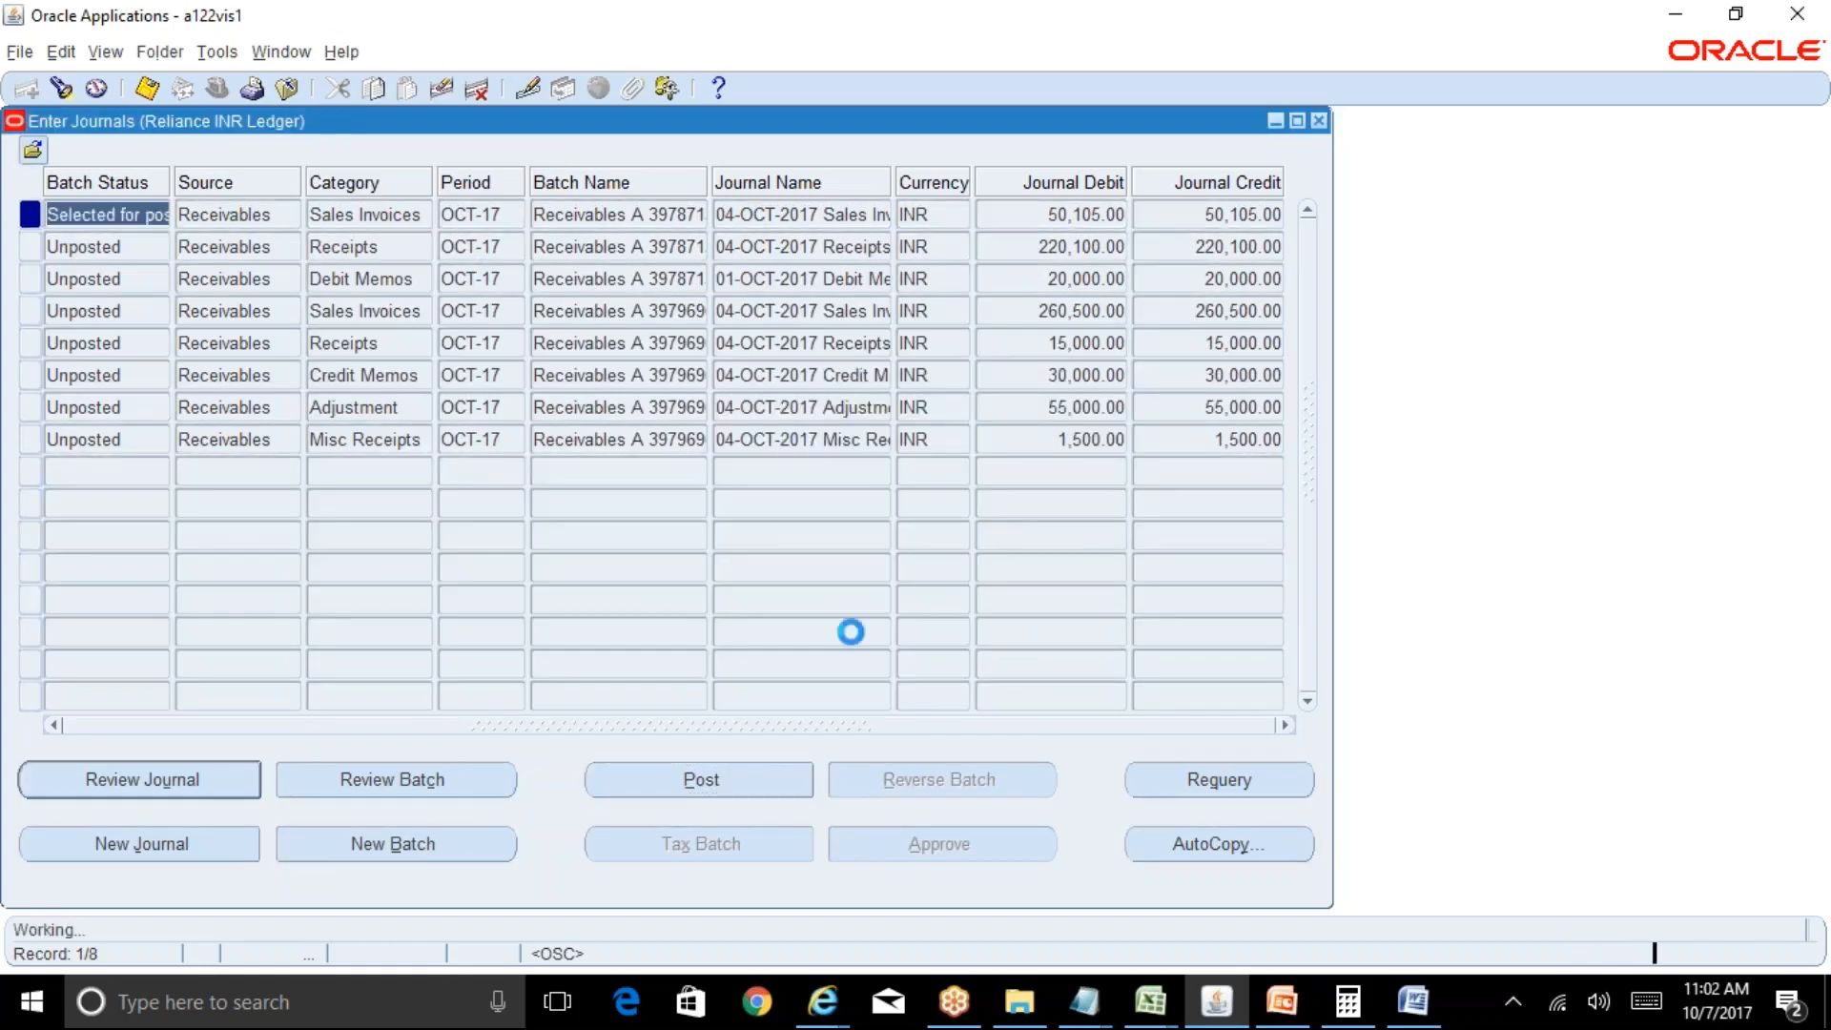
{"action": "left_click", "coordinate": [1053, 558]}
{"action": "left_click", "coordinate": [409, 250]}
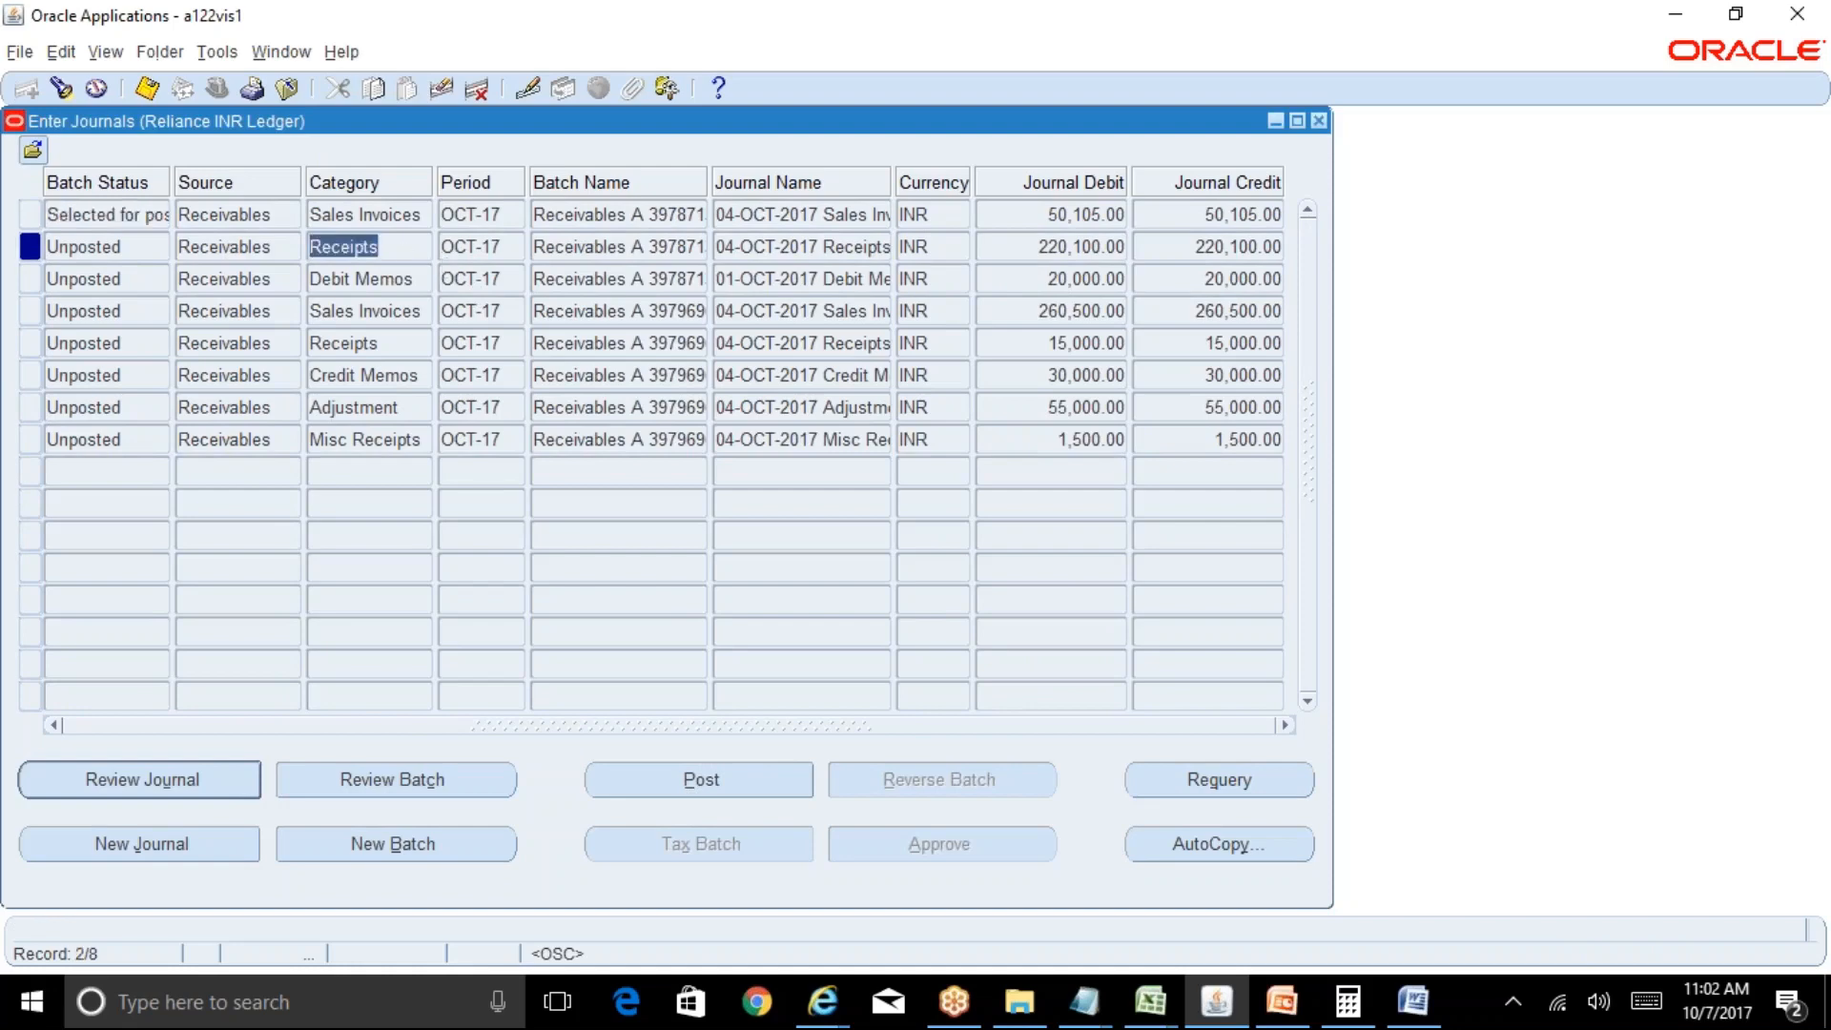
{"action": "left_click", "coordinate": [715, 782]}
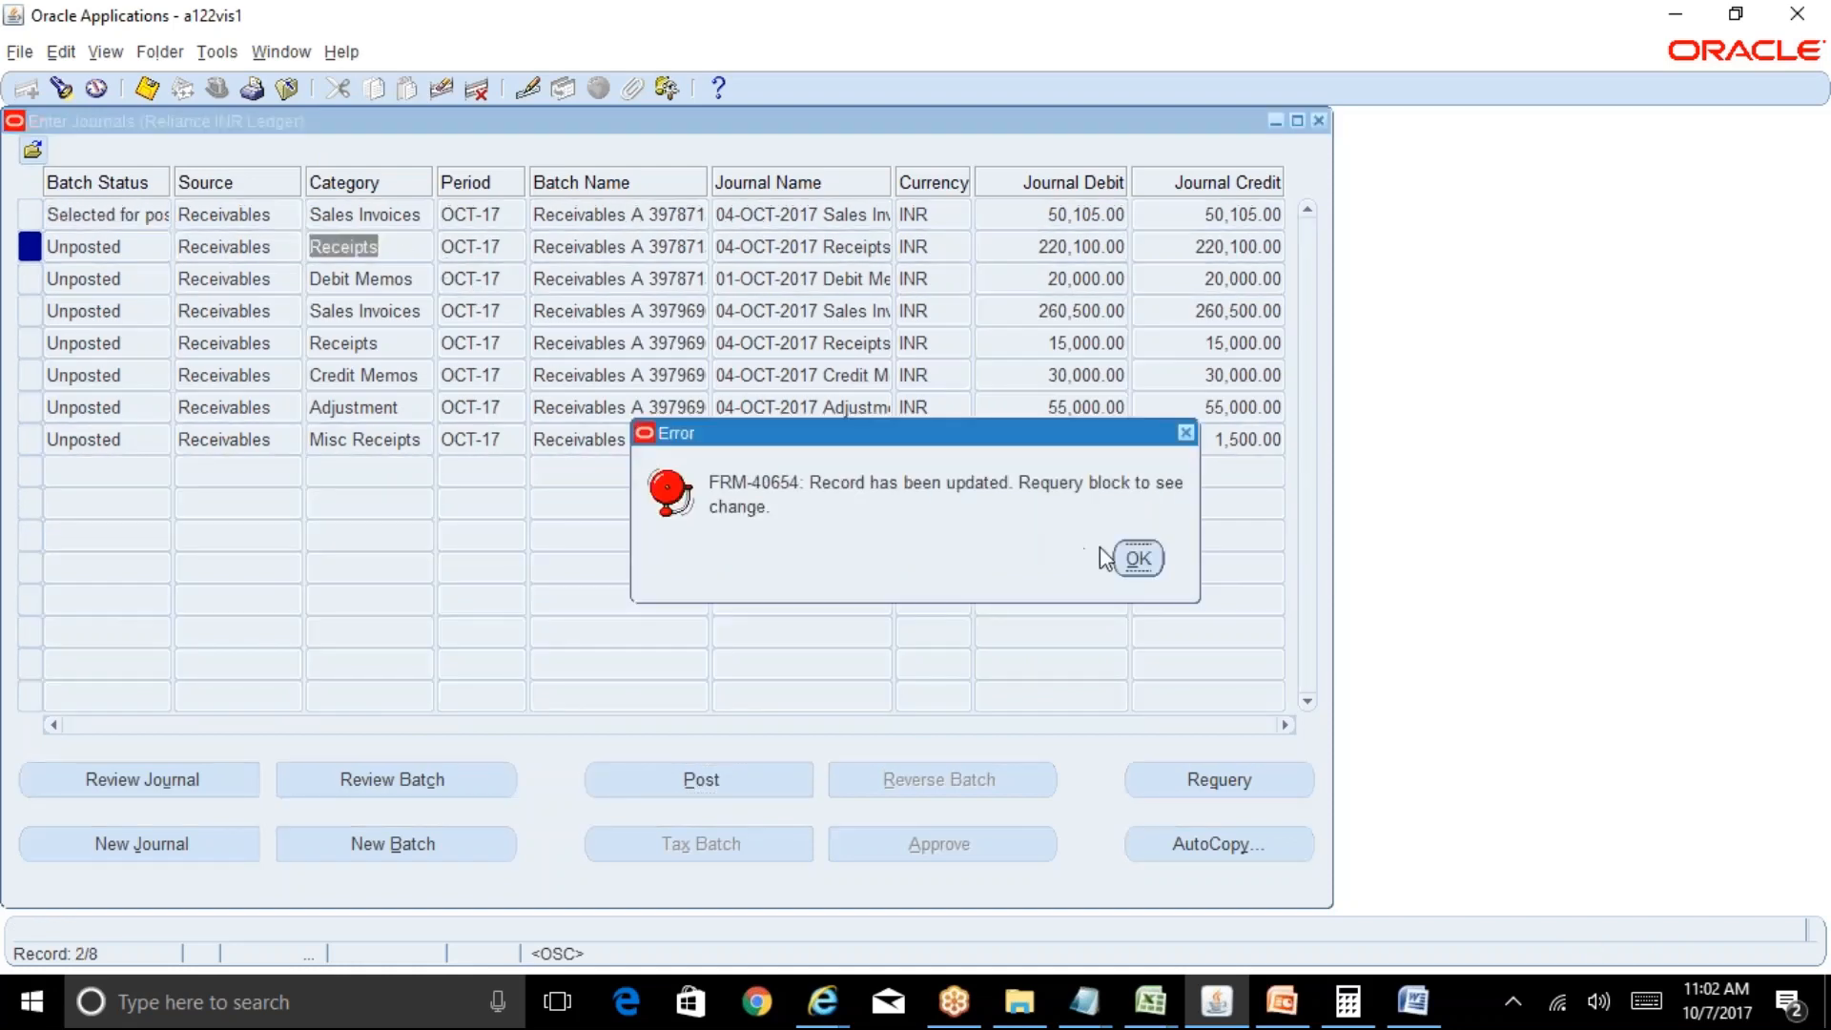
{"action": "key", "text": "Return"}
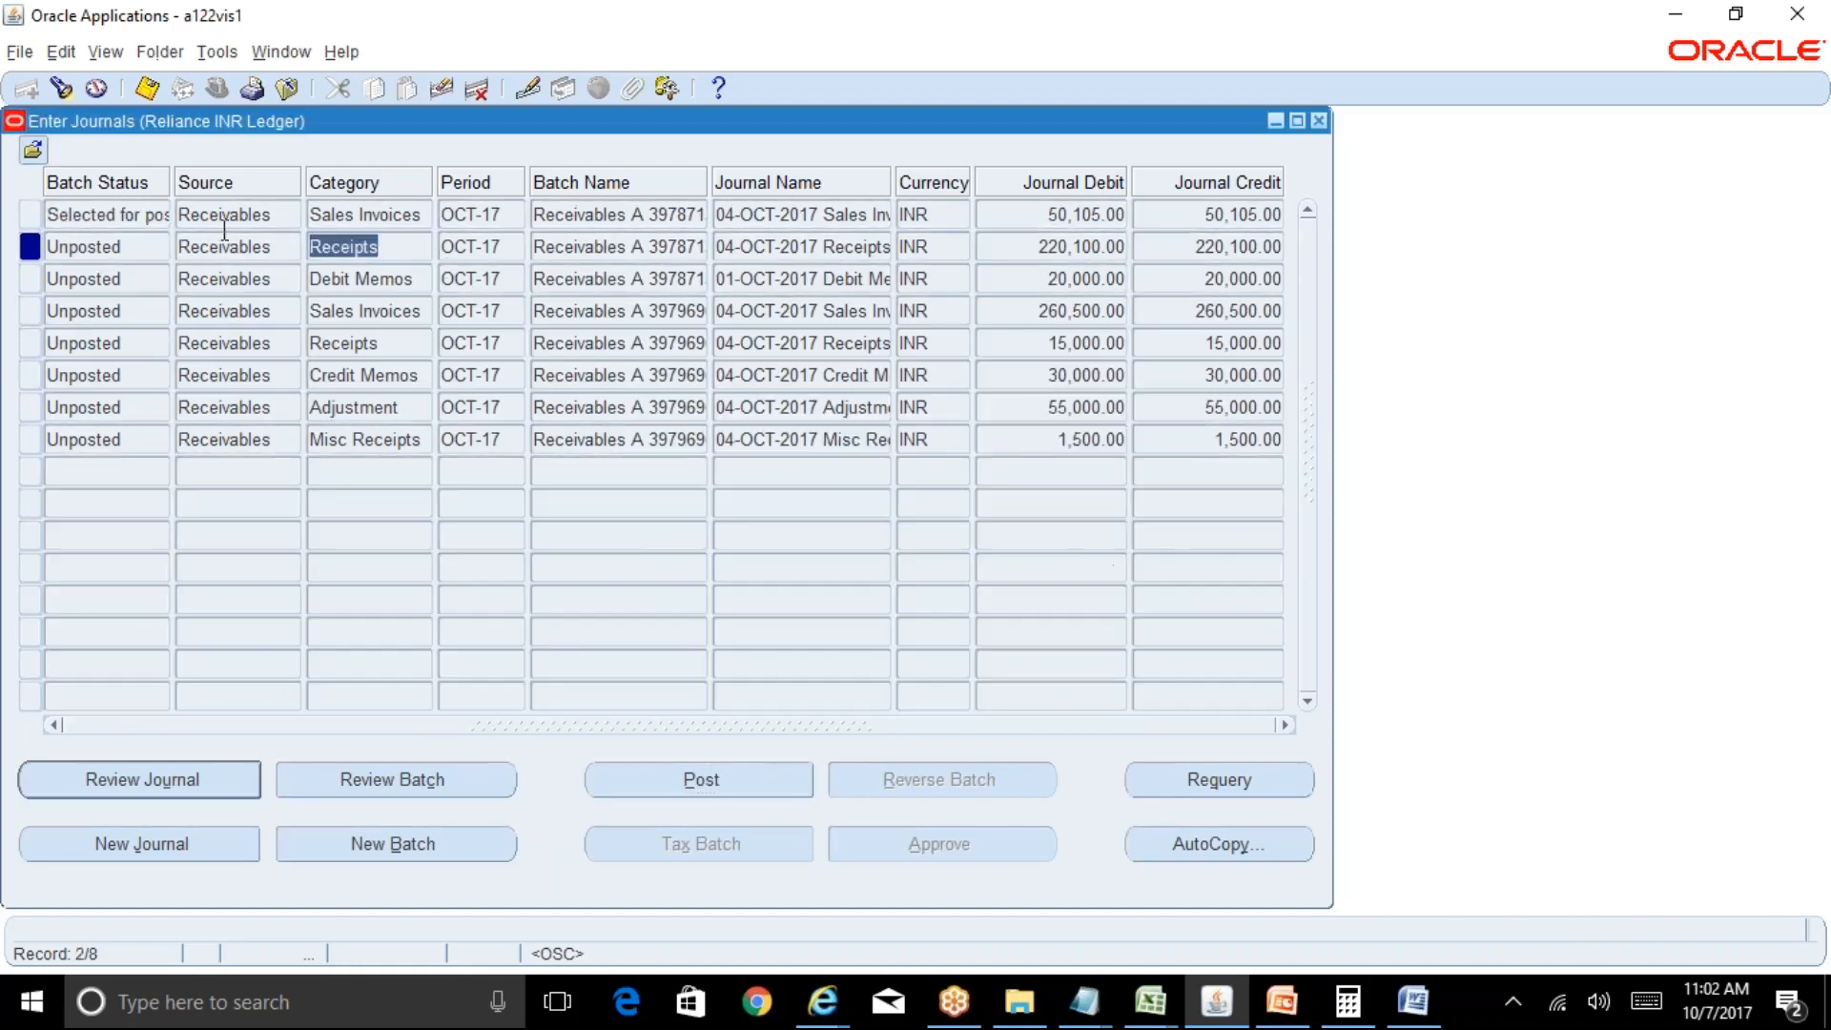
{"action": "left_click", "coordinate": [1192, 789]}
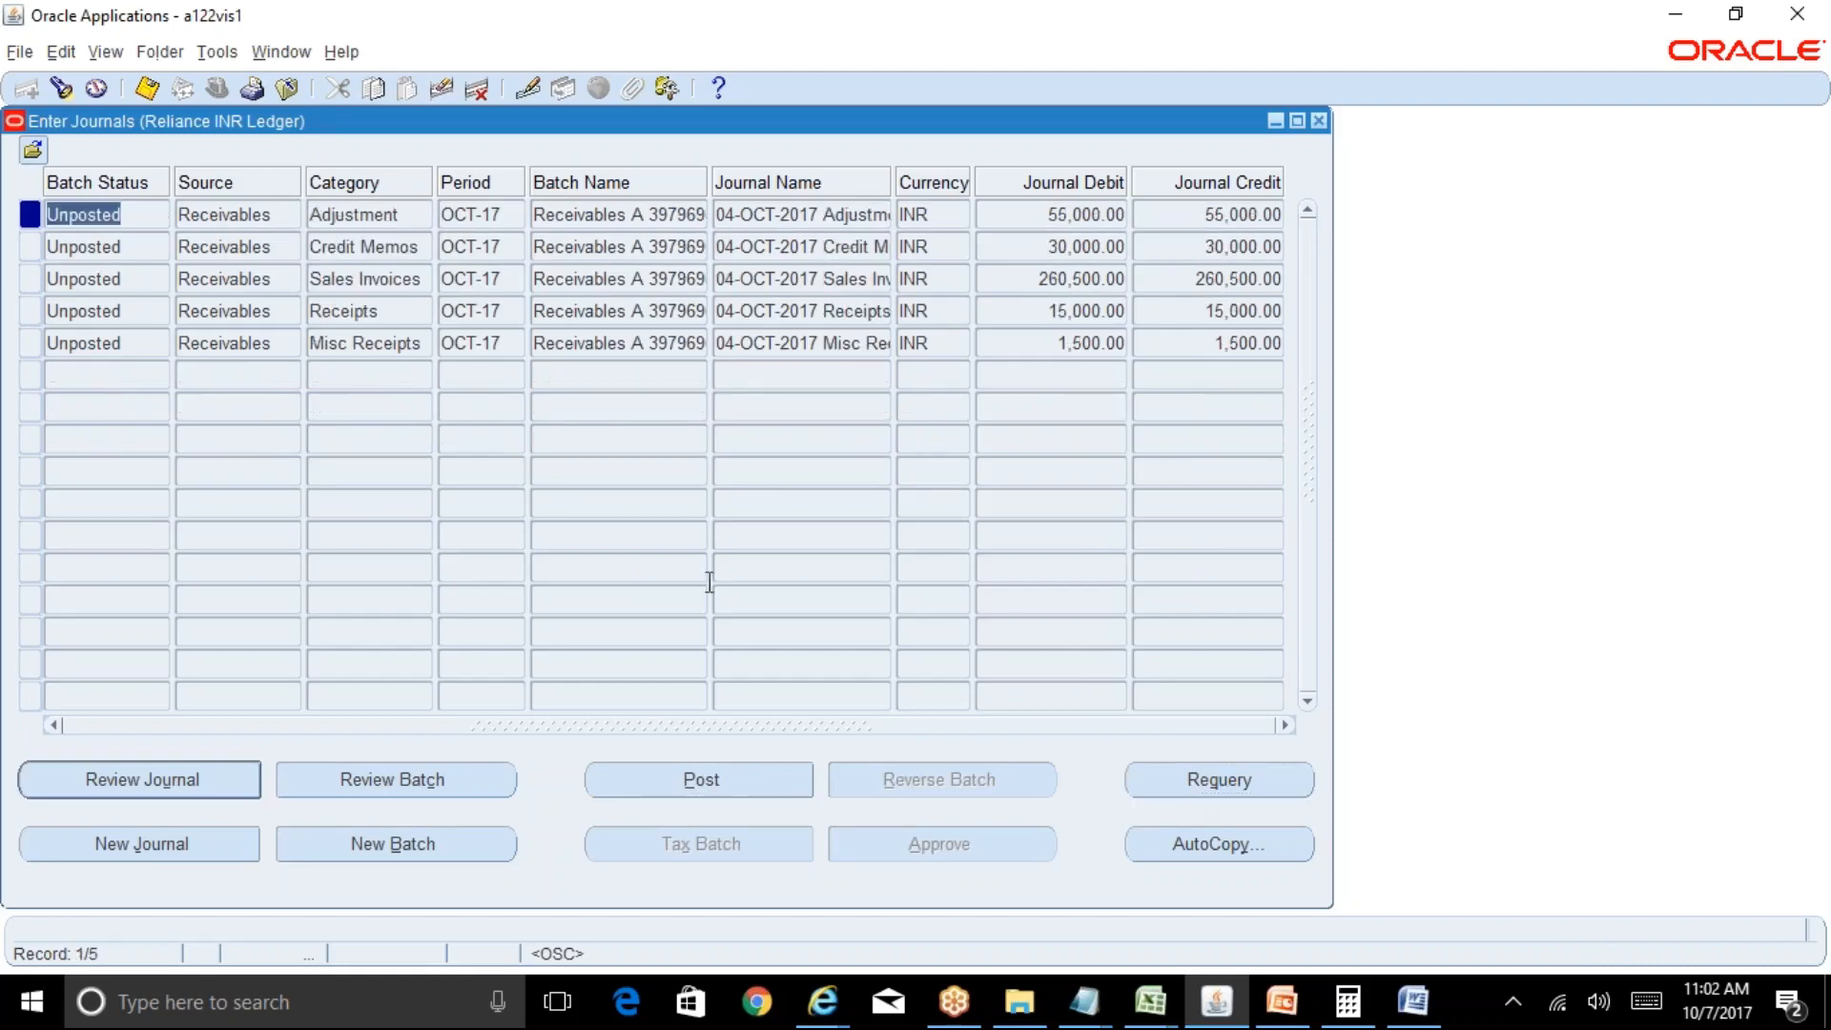
{"action": "left_click", "coordinate": [750, 783]}
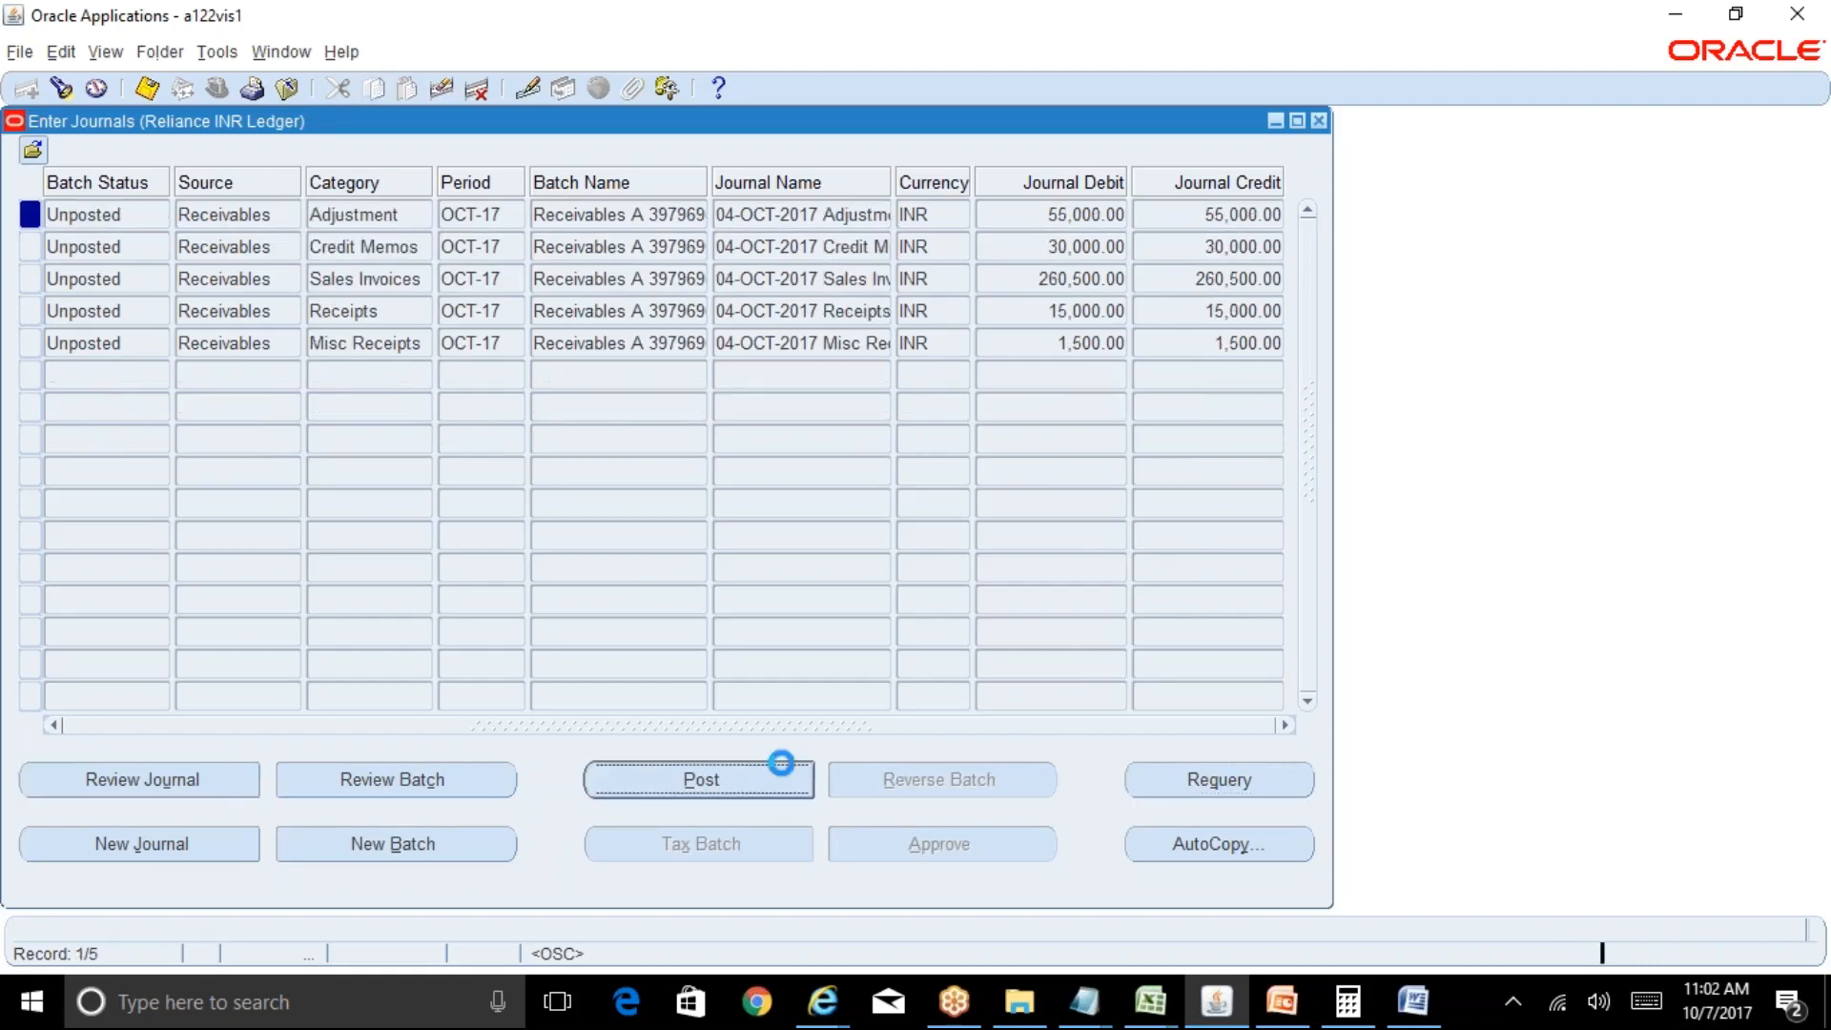
{"action": "left_click", "coordinate": [1061, 561]}
{"action": "left_click", "coordinate": [1219, 779]}
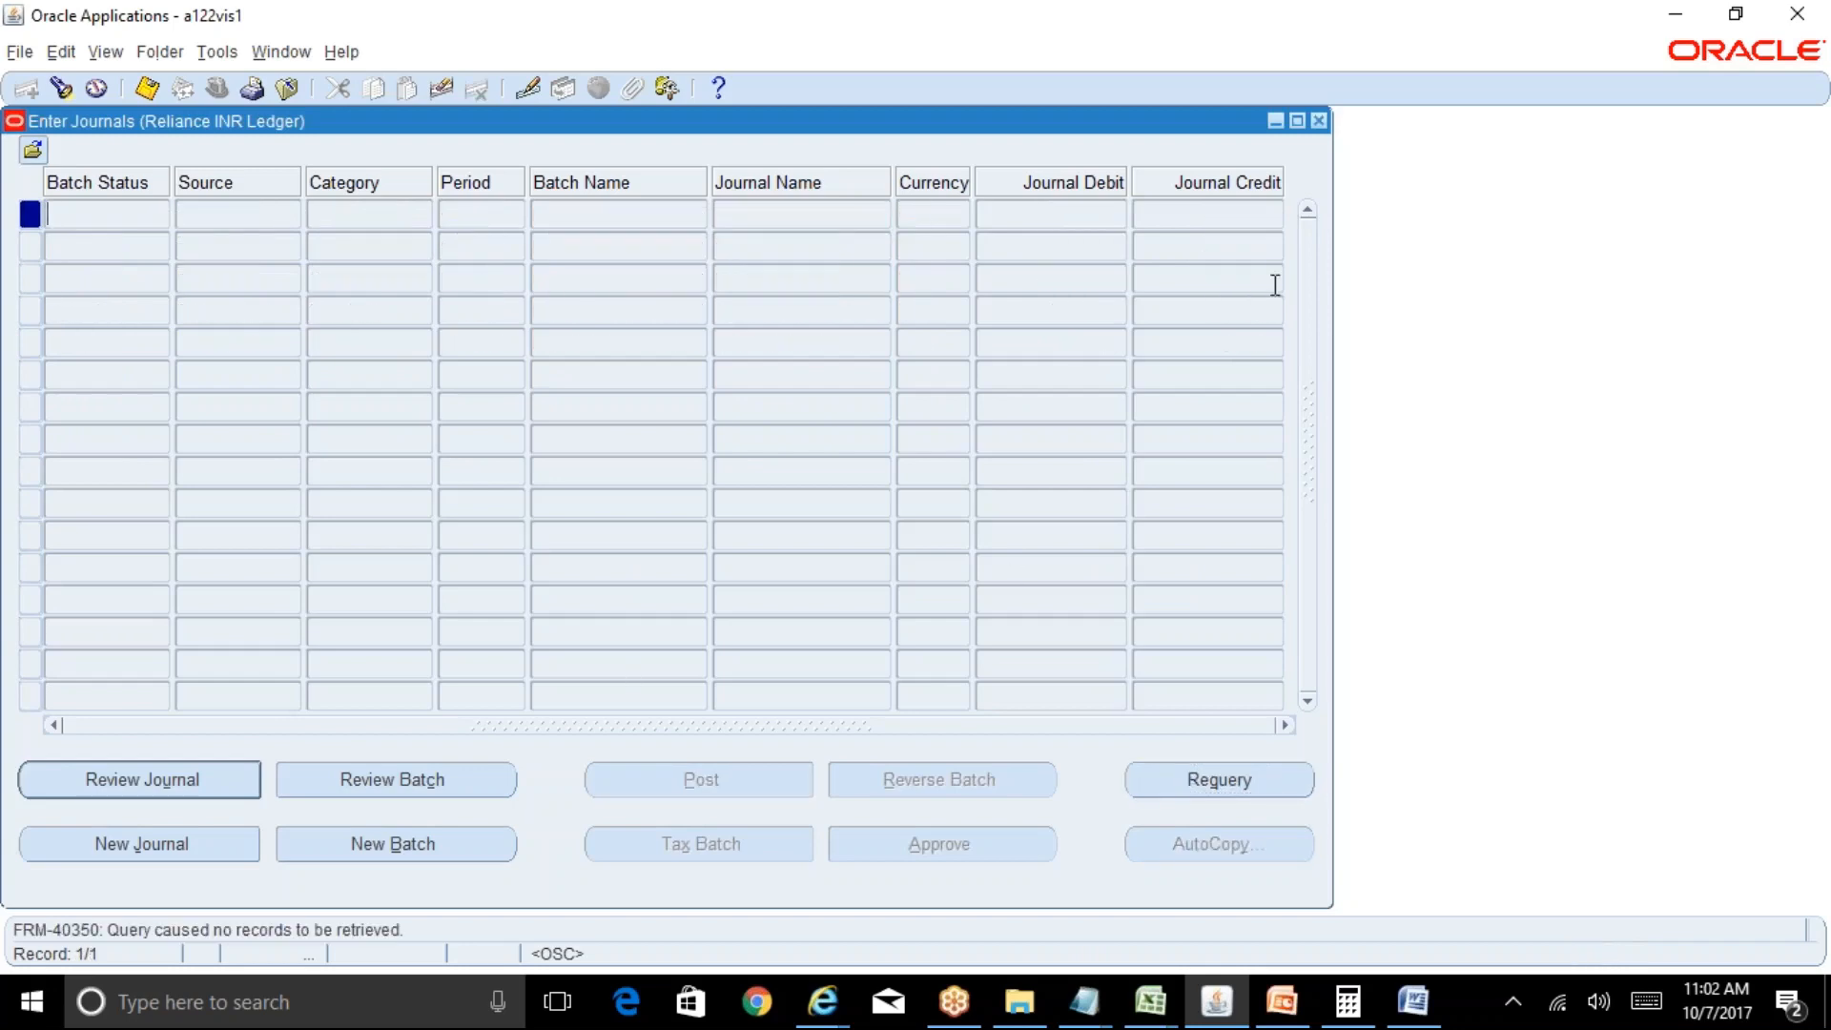
Close Enter Journals, close the report browser window, and select the Create Accounting request.
{"action": "left_click", "coordinate": [1318, 121]}
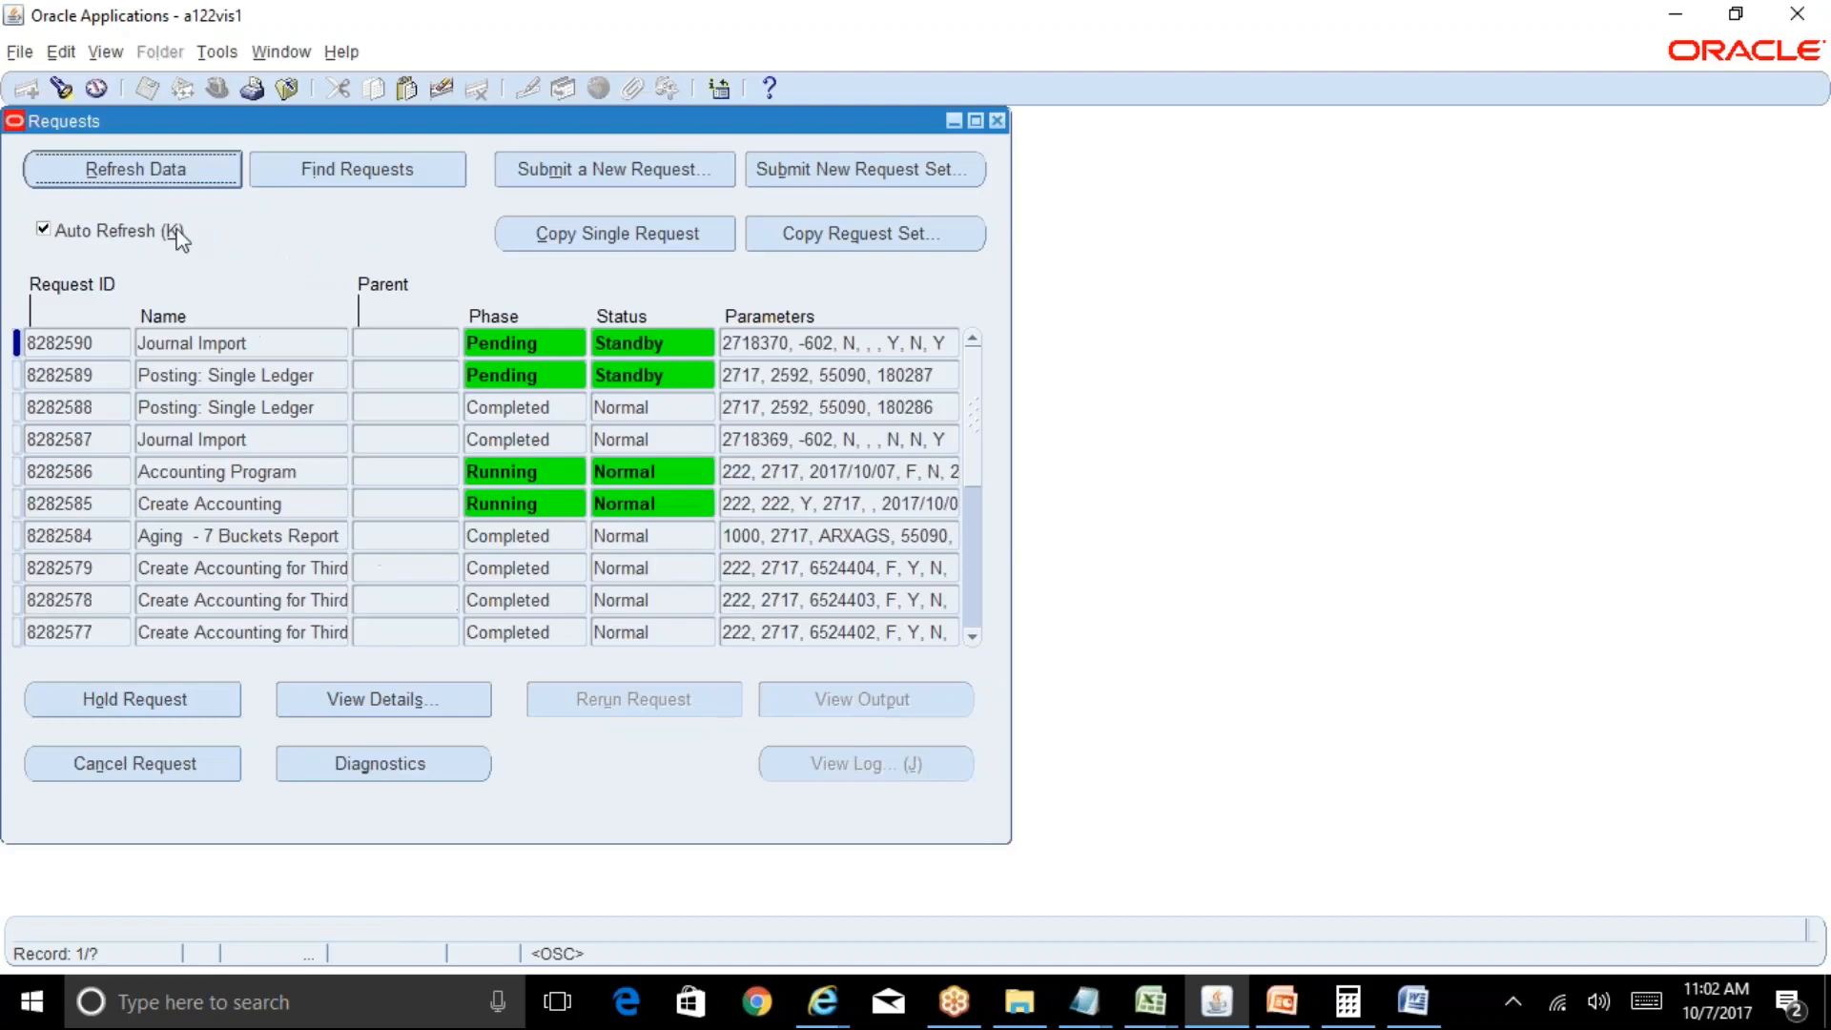
{"action": "left_click", "coordinate": [135, 174]}
{"action": "left_click", "coordinate": [134, 172]}
{"action": "left_click", "coordinate": [822, 1001]}
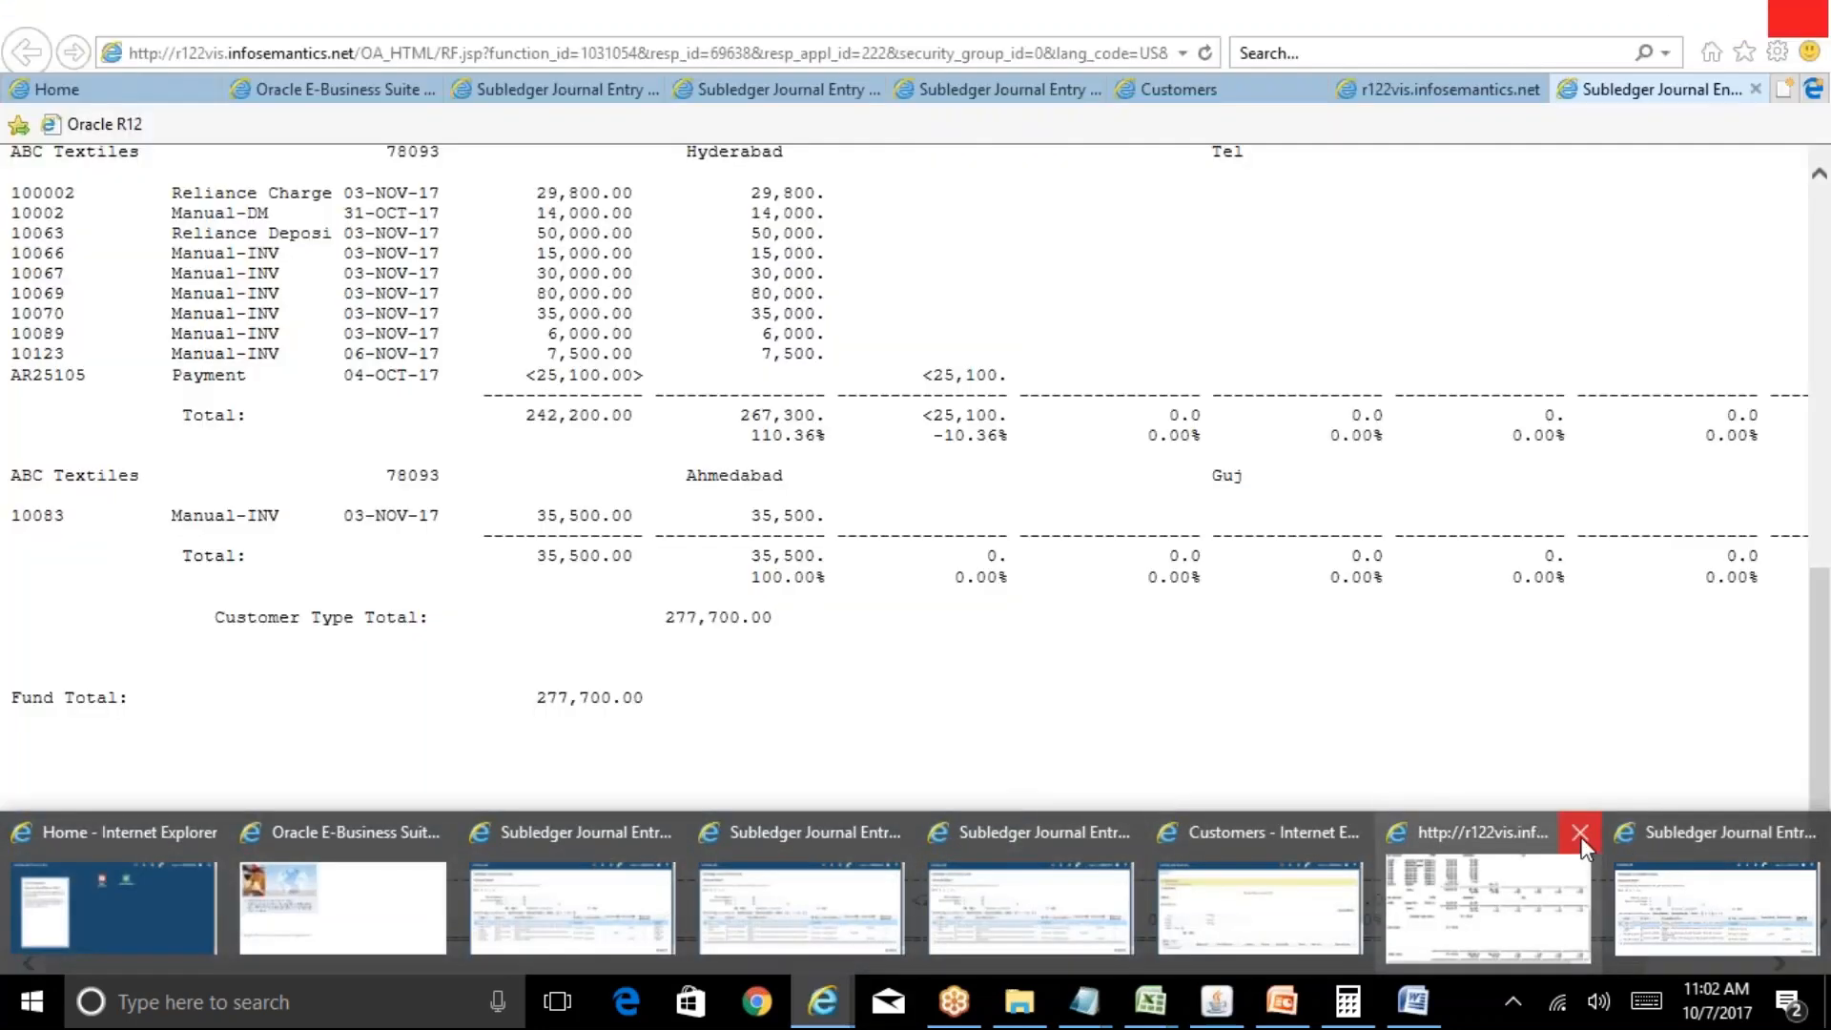
{"action": "left_click", "coordinate": [1578, 832]}
{"action": "left_click", "coordinate": [93, 167]}
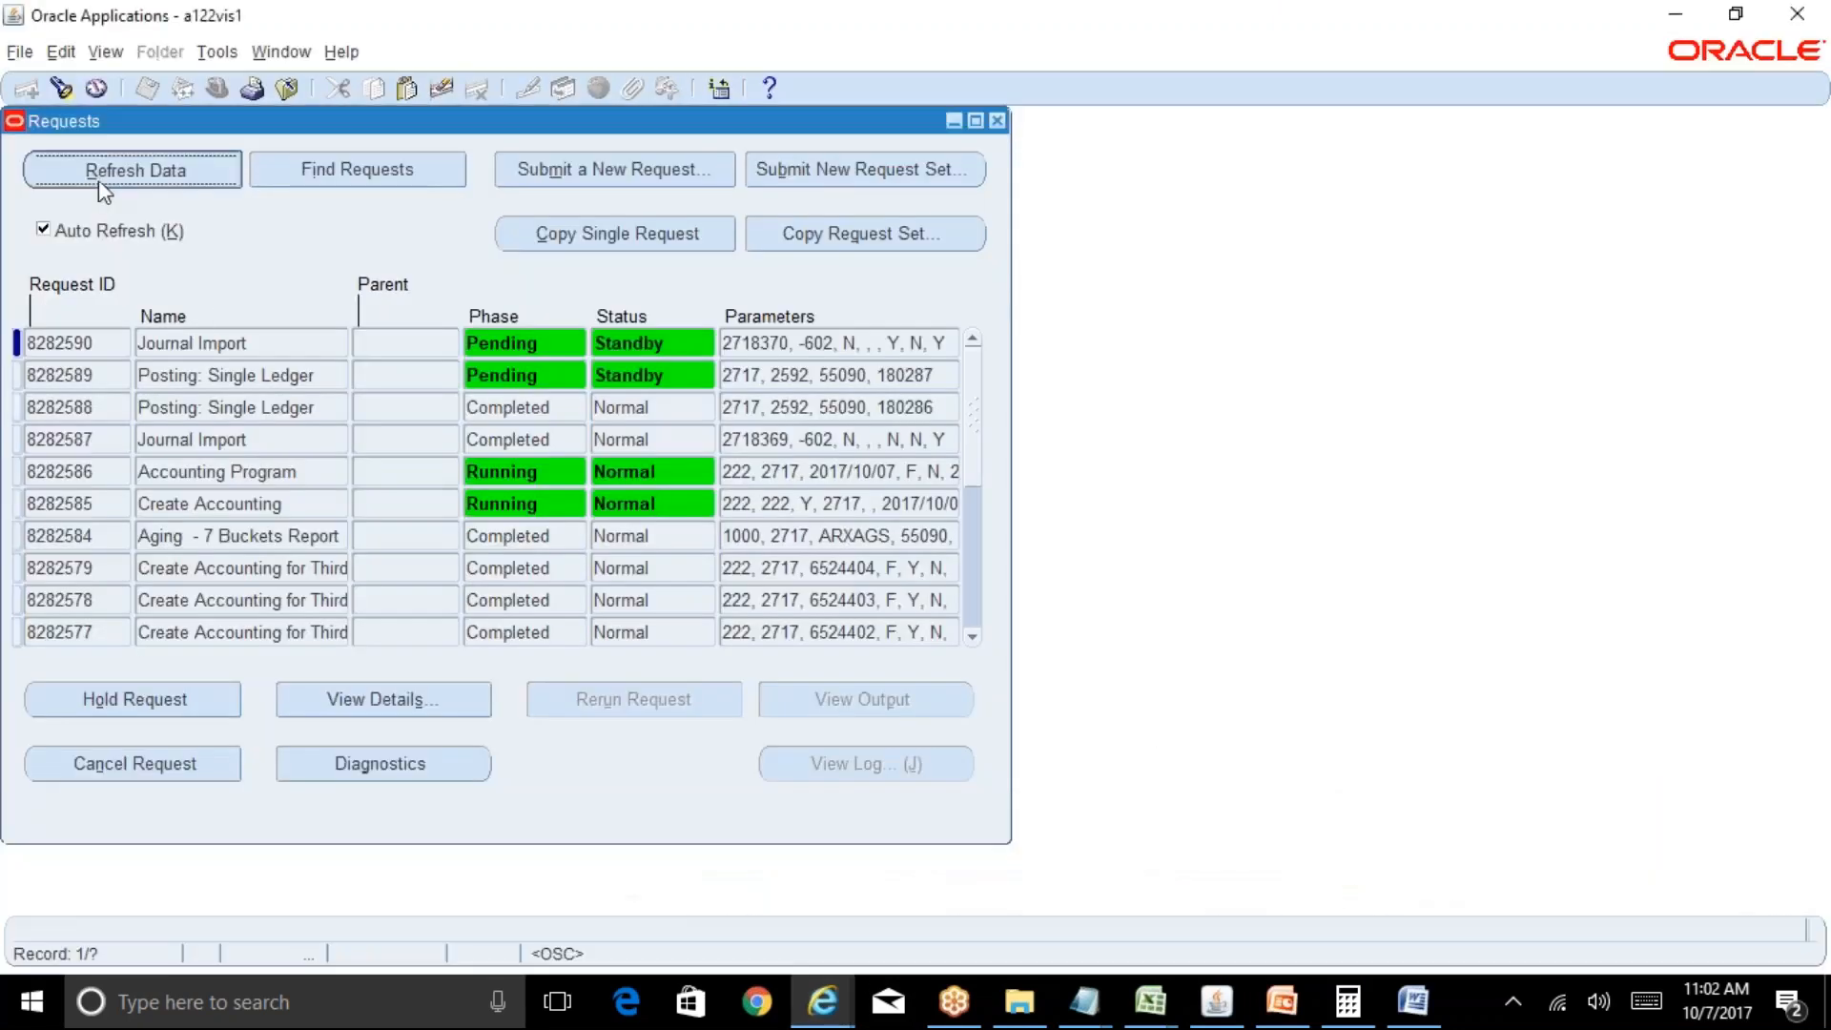
{"action": "left_click", "coordinate": [114, 169]}
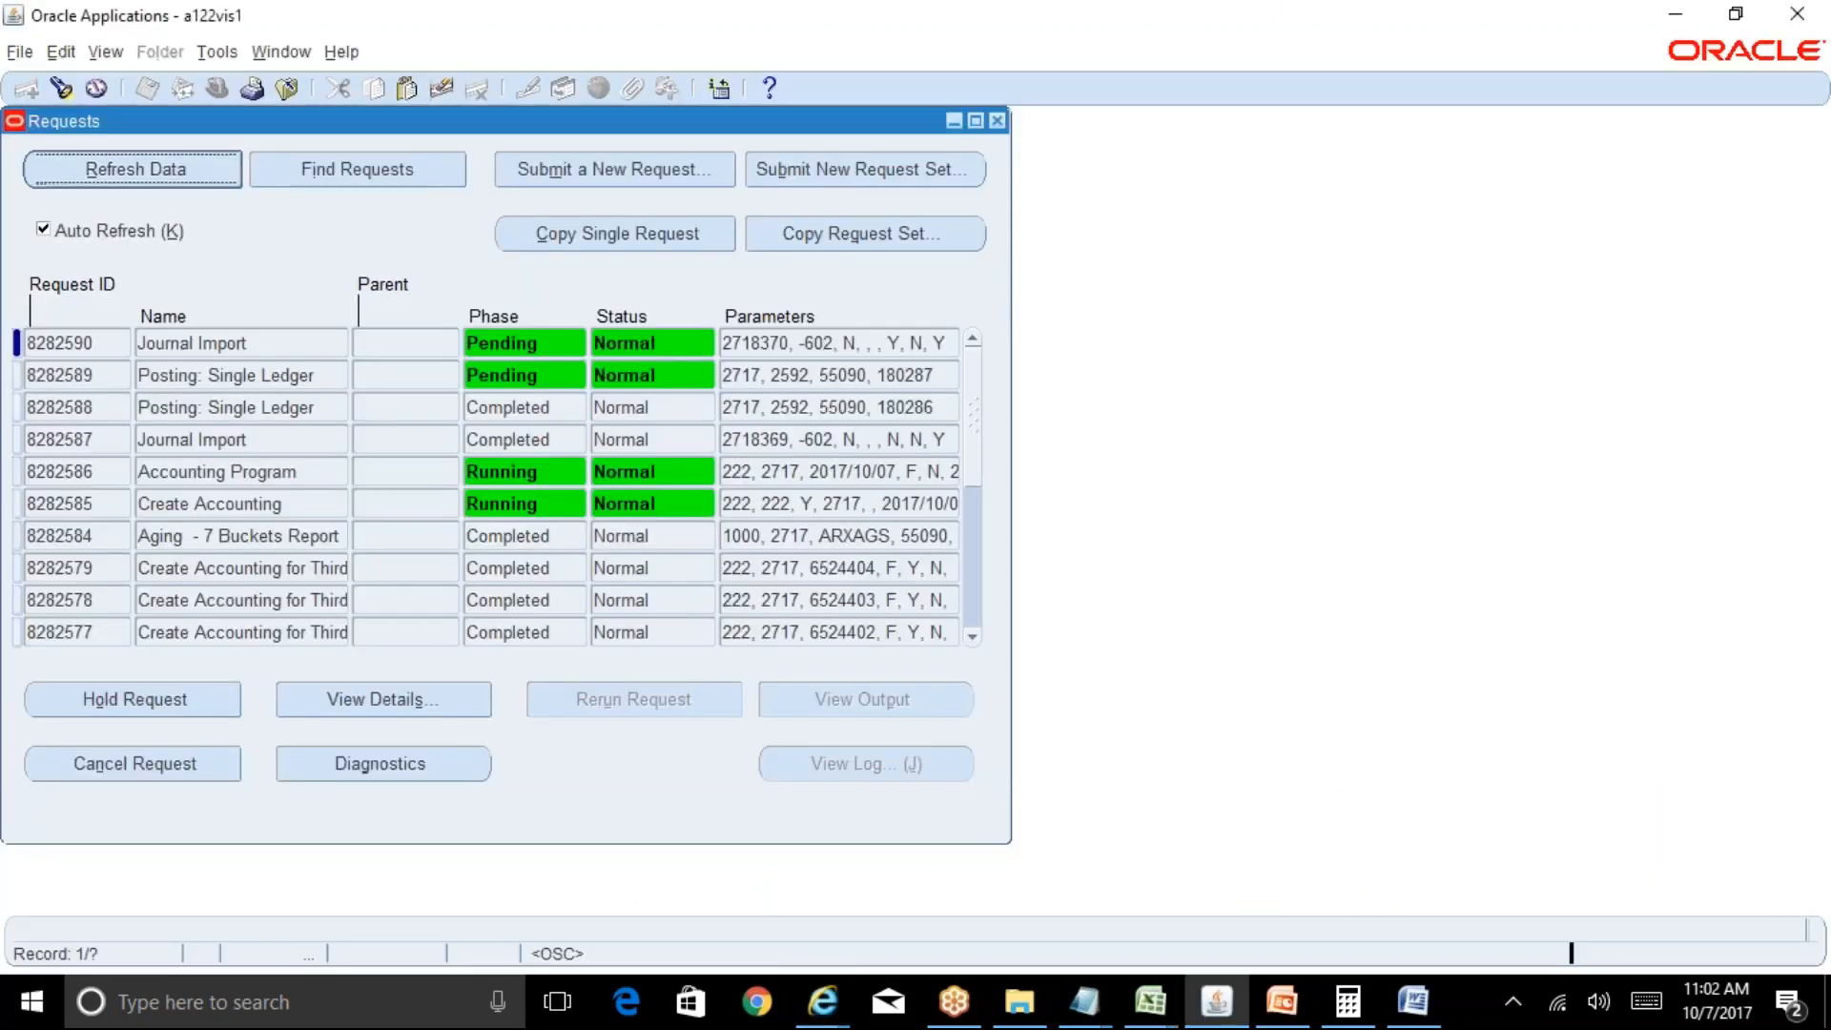
{"action": "left_click", "coordinate": [295, 505]}
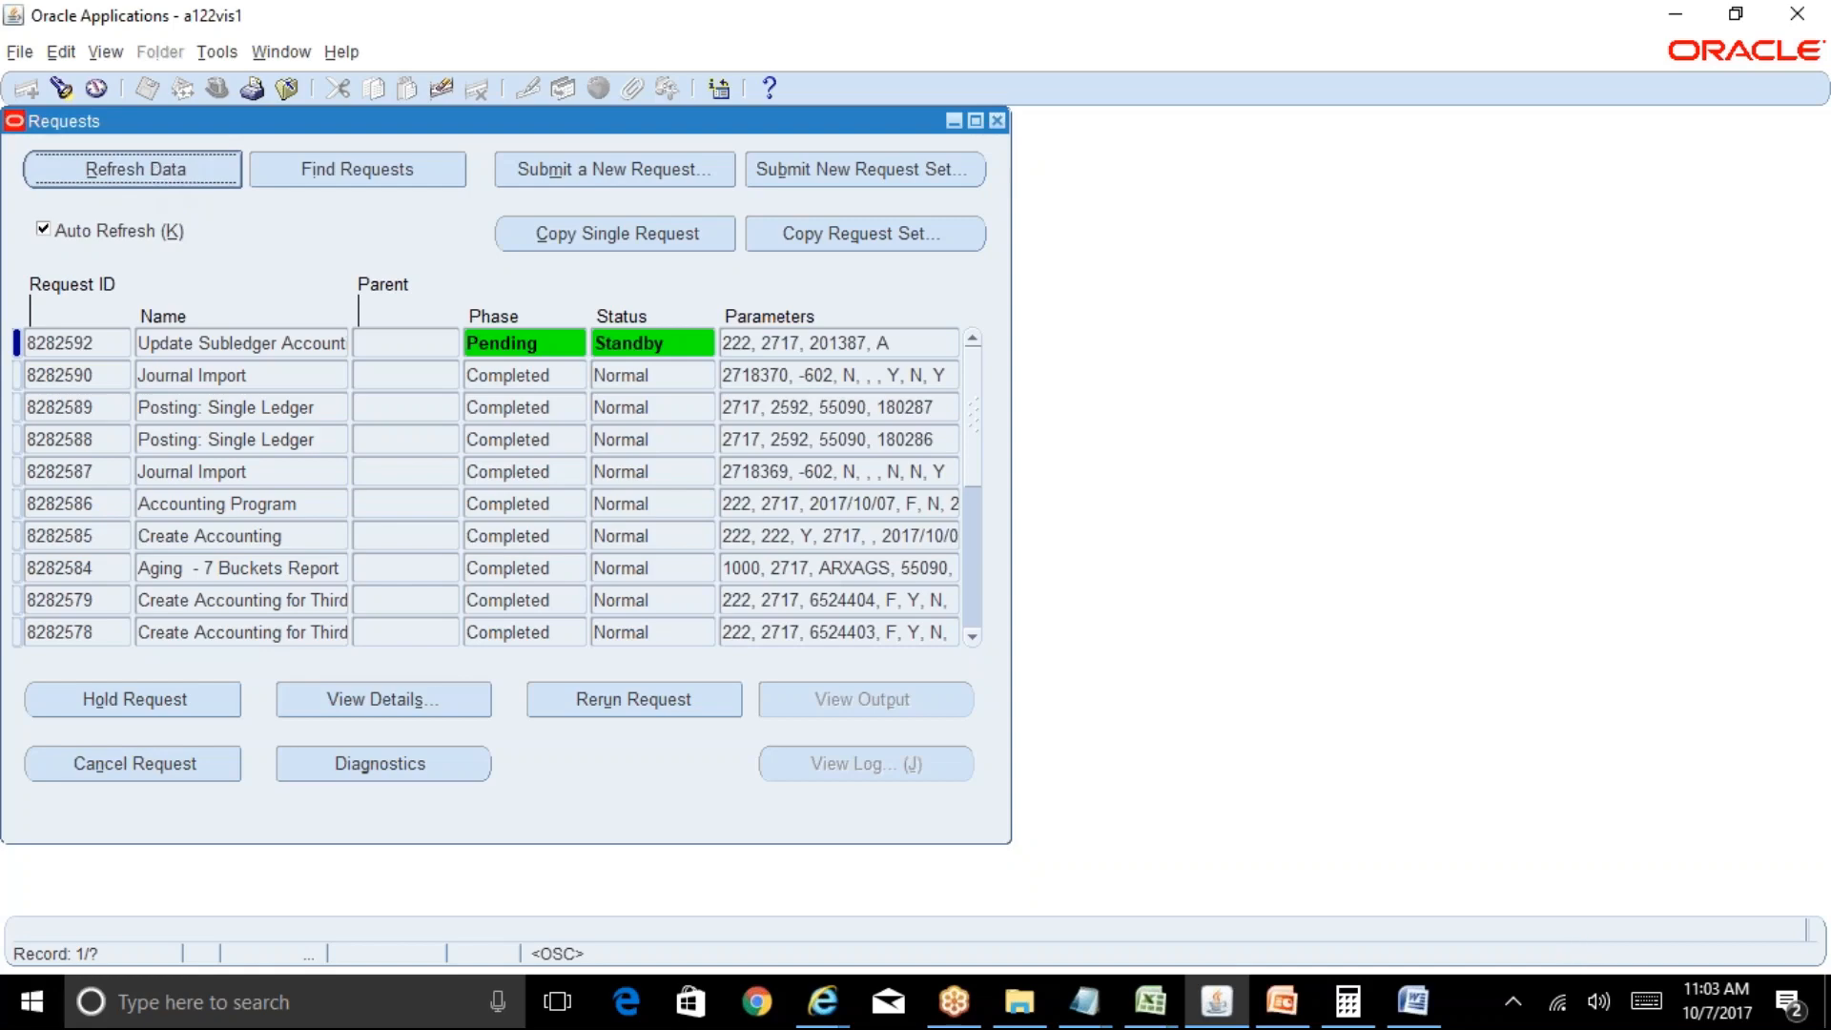
Refresh until posting and Update Subledger Accounting 8282592 show Completed, Normal.
{"action": "left_click", "coordinate": [134, 170]}
{"action": "left_click", "coordinate": [134, 170]}
{"action": "left_click", "coordinate": [134, 170]}
{"action": "left_click", "coordinate": [134, 170]}
{"action": "left_click", "coordinate": [134, 170]}
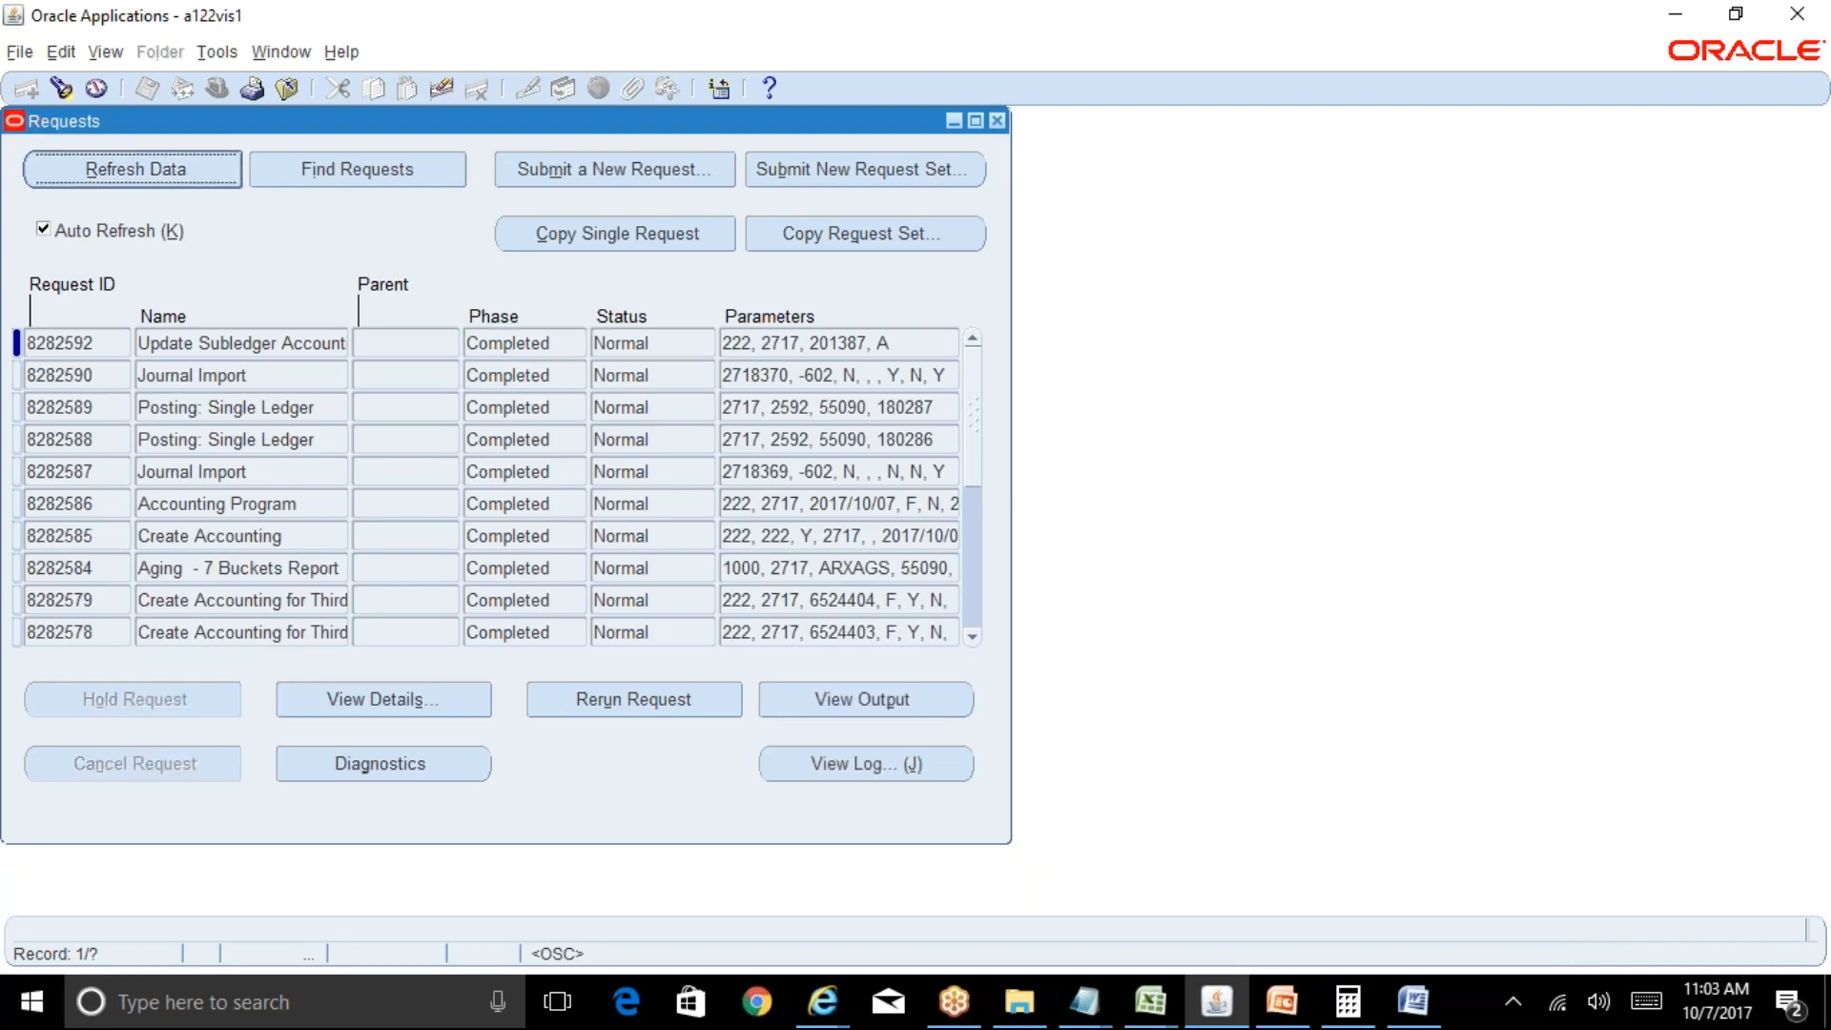
Reopen Enter Journals and enter Receivables as the source, clearing the incomplete period.
{"action": "left_click", "coordinate": [998, 120]}
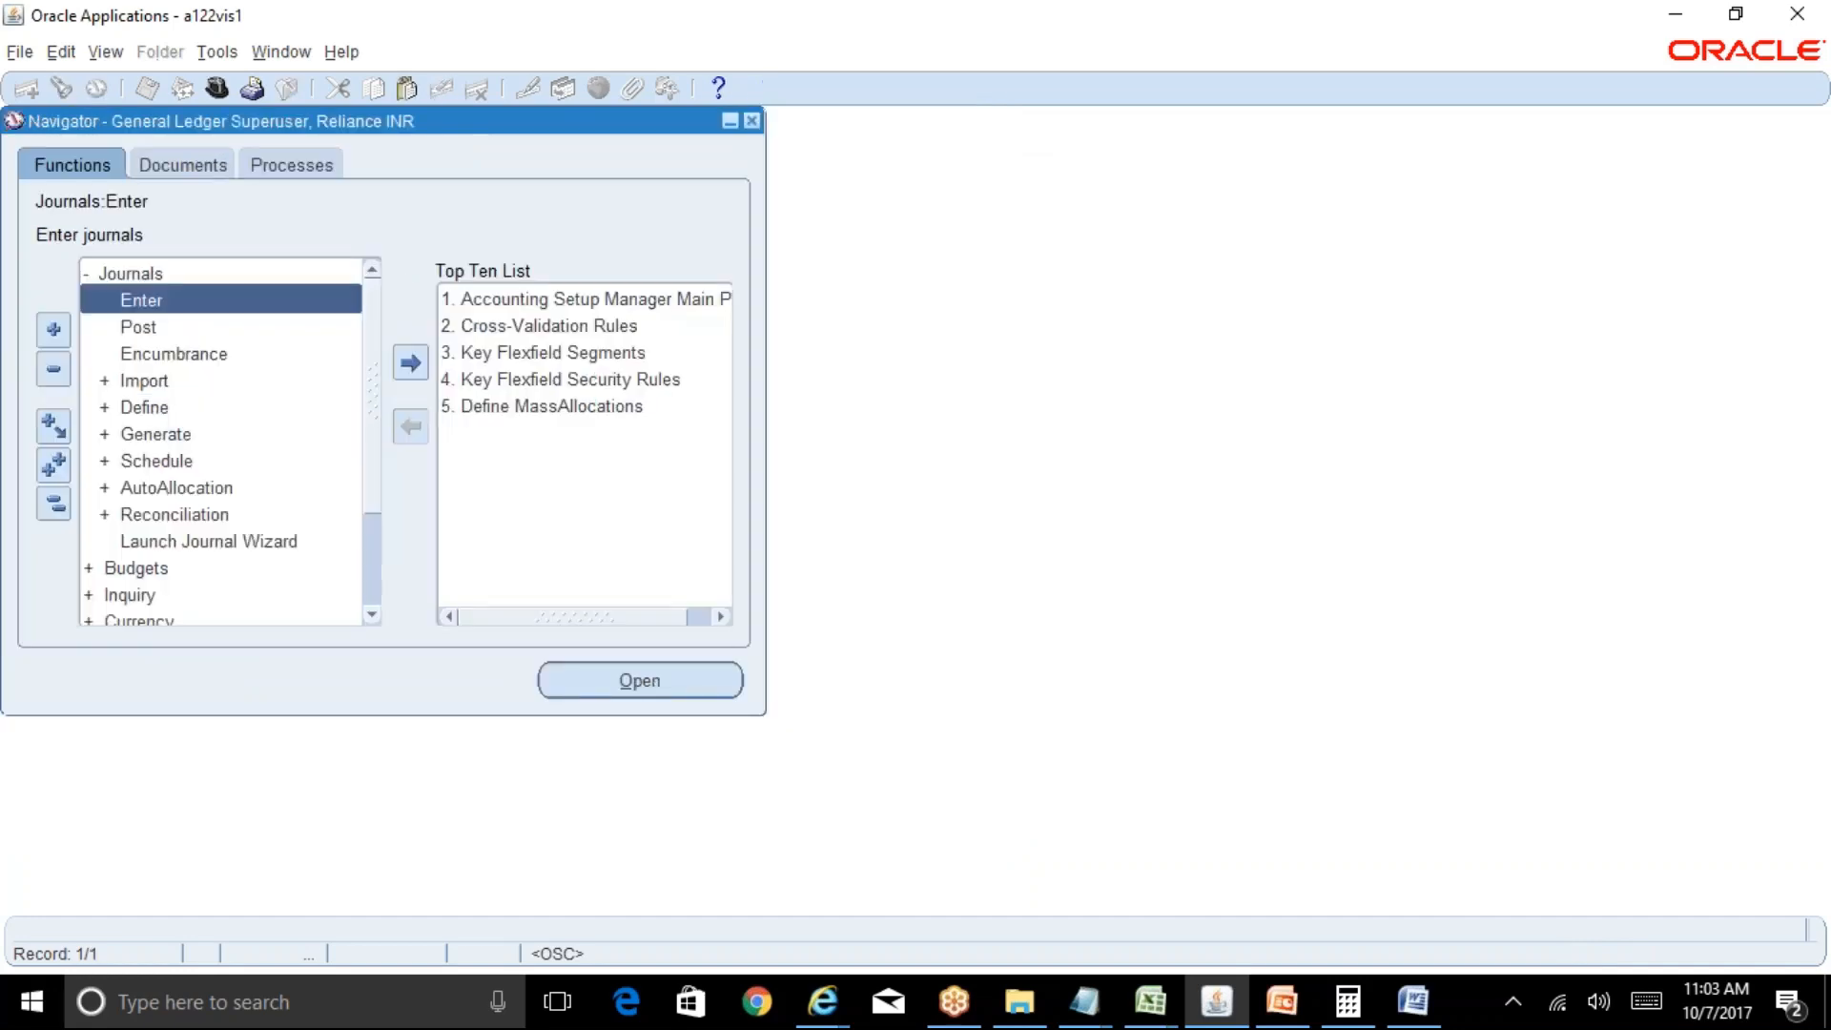
{"action": "double_click", "coordinate": [164, 303]}
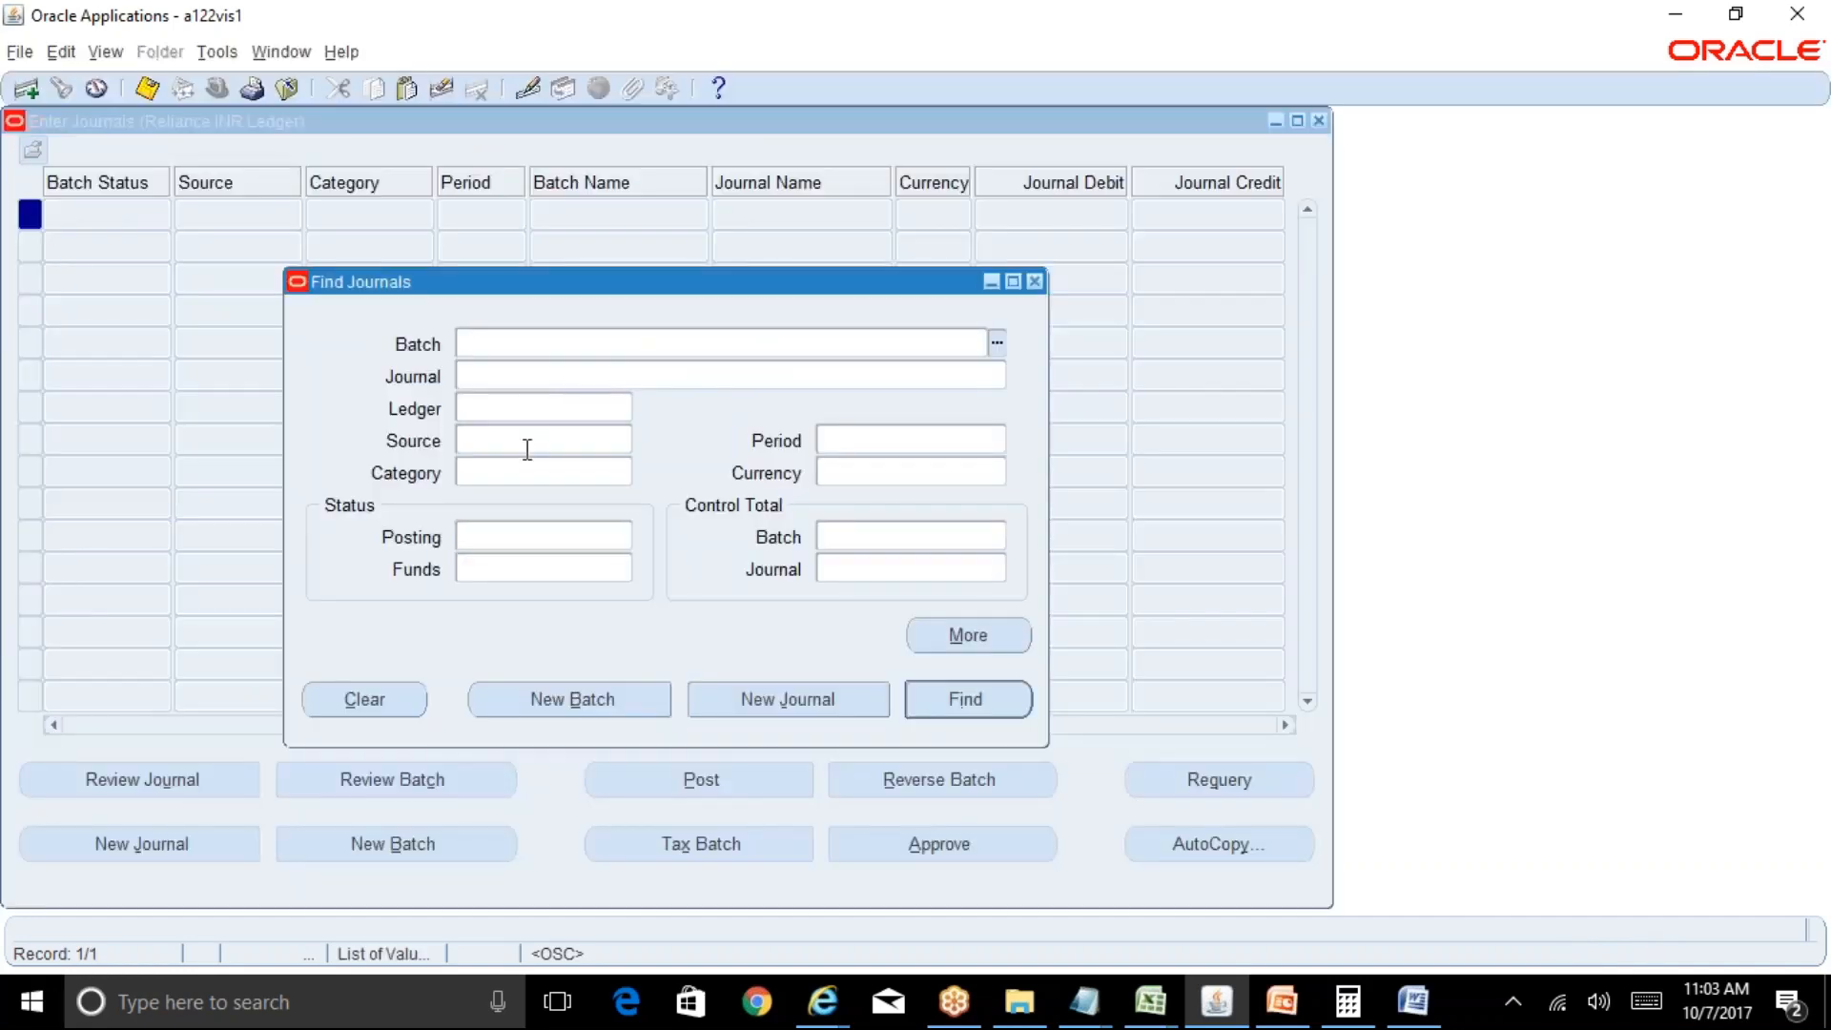
{"action": "left_click", "coordinate": [527, 449]}
{"action": "type", "text": "receivables"}
{"action": "key", "text": "Tab"}
{"action": "type", "text": "oc"}
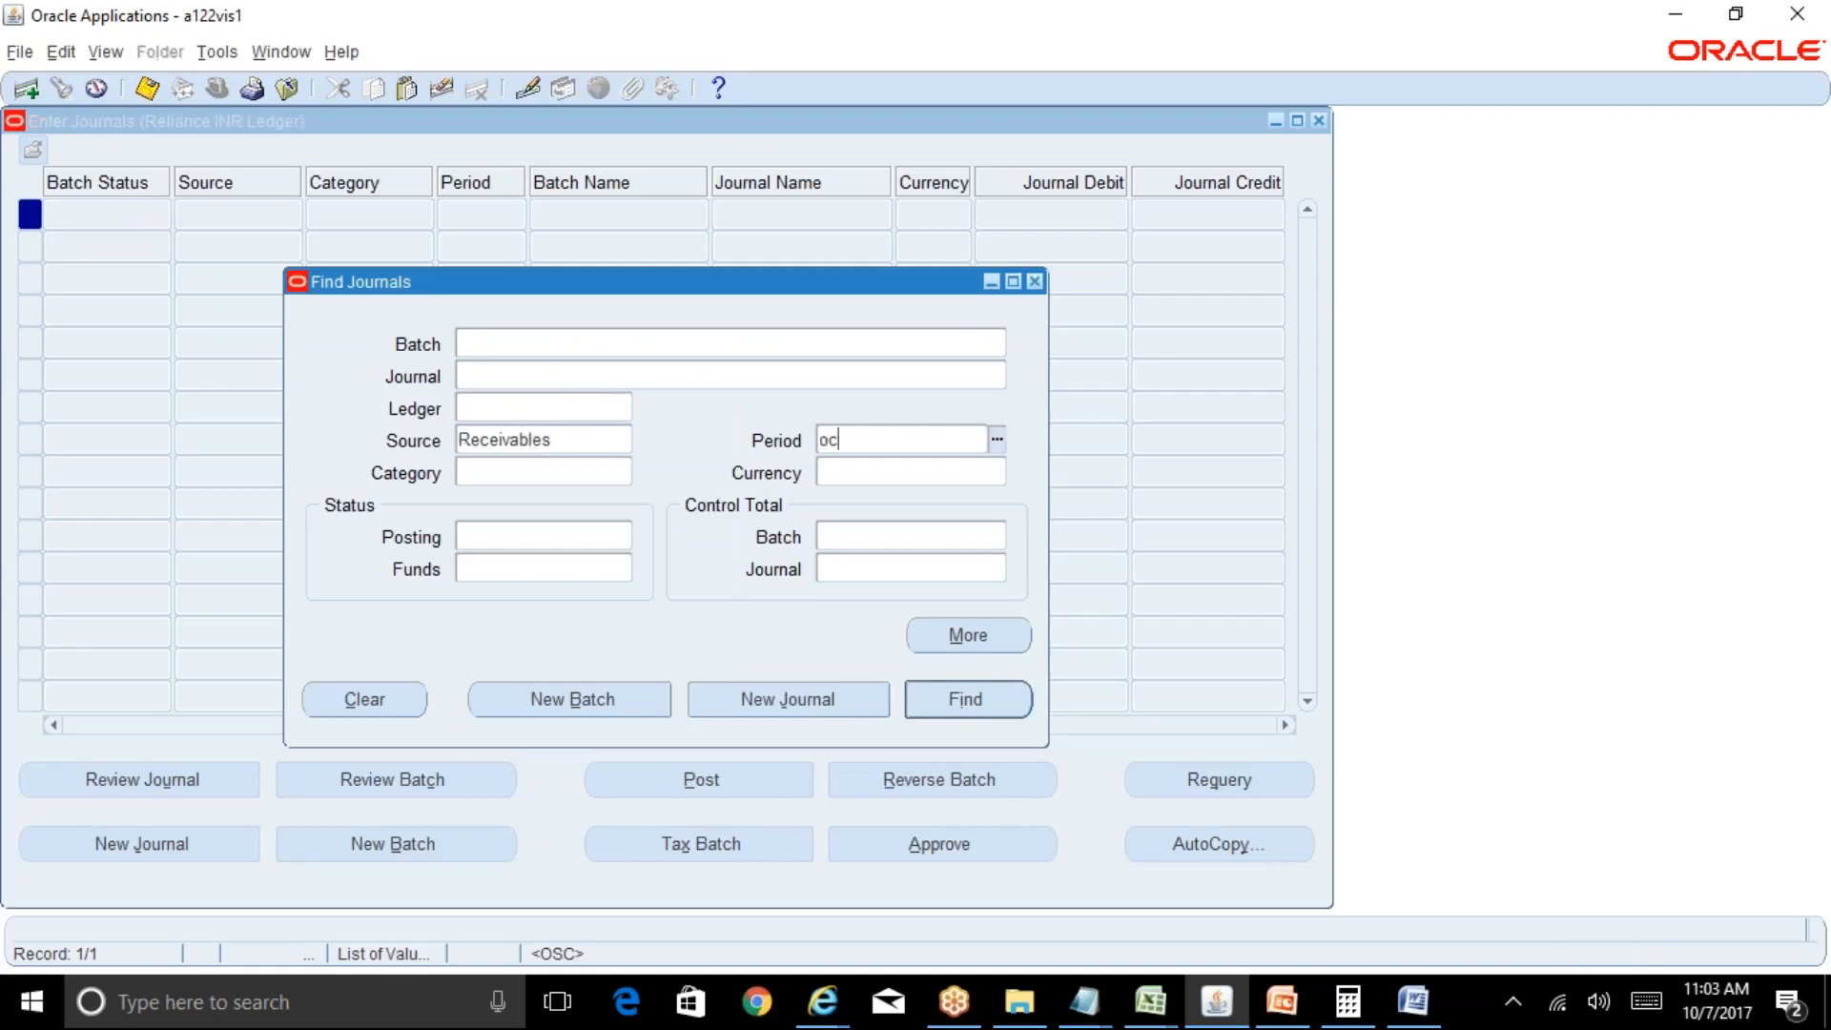
{"action": "type", "text": "t"}
{"action": "key", "text": "Tab"}
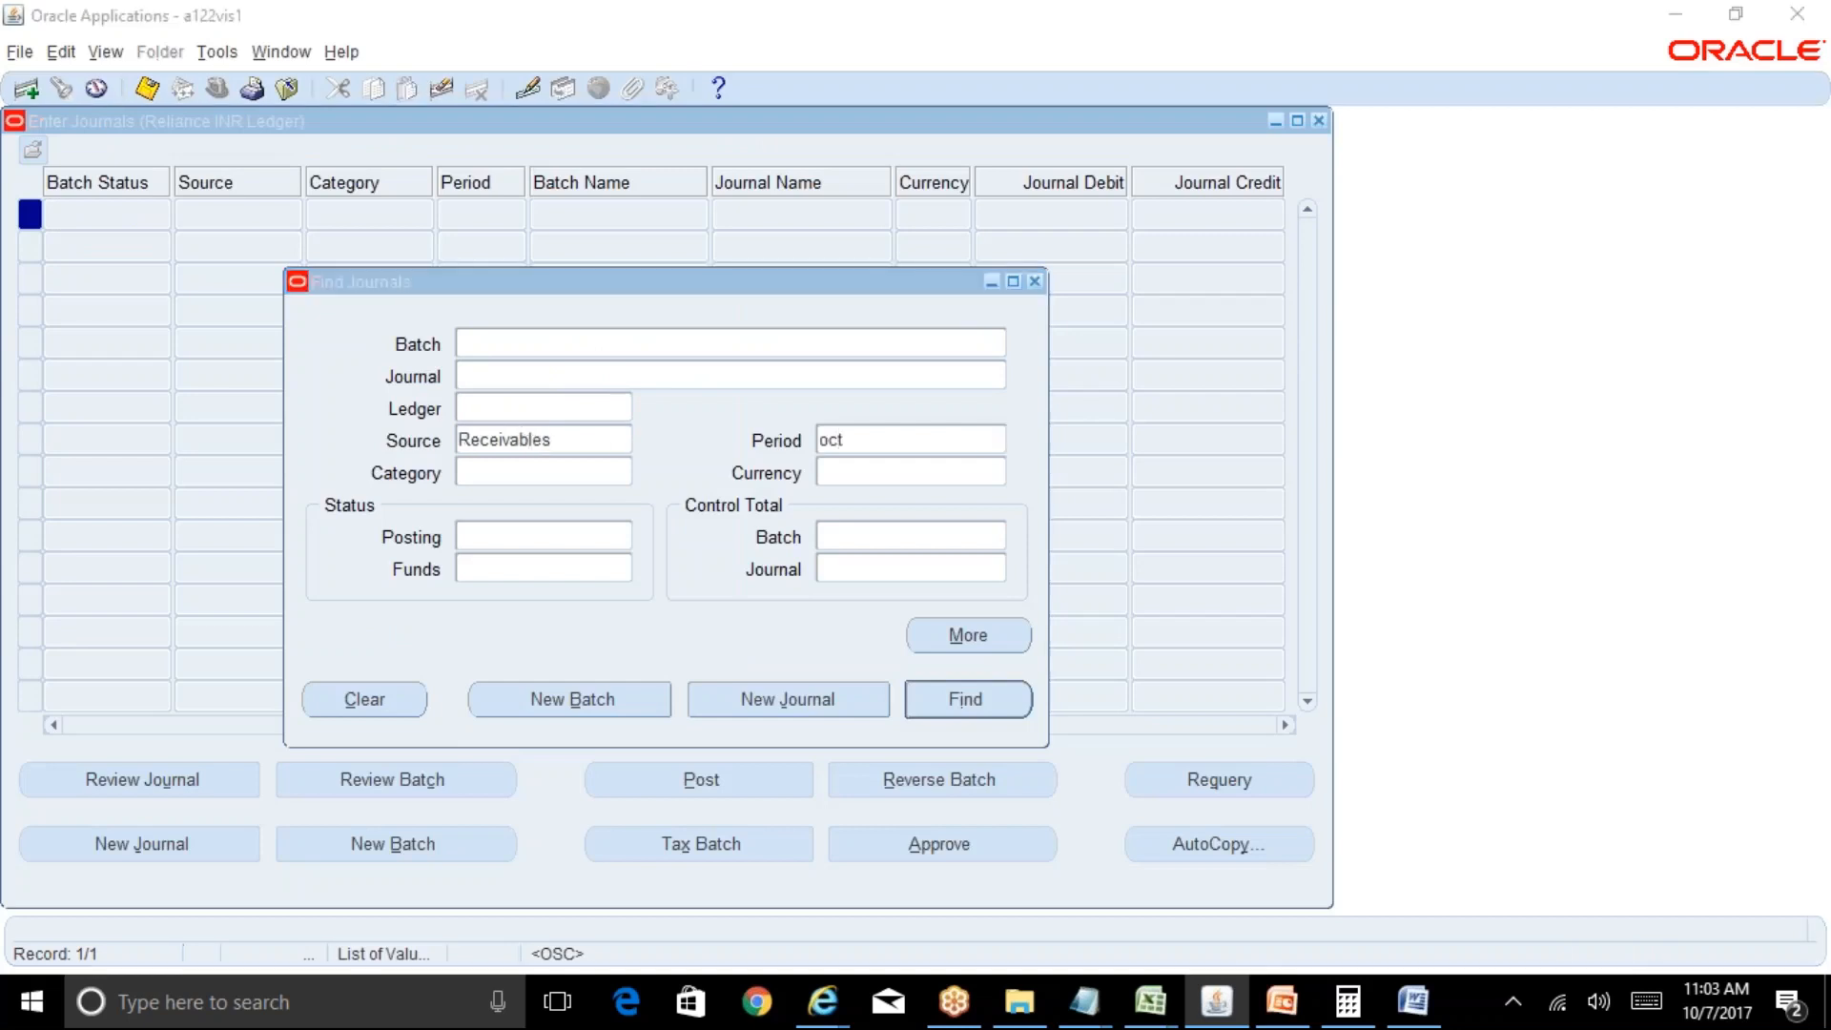
{"action": "left_click", "coordinate": [899, 445]}
{"action": "key", "text": "BackSpace"}
{"action": "key", "text": "BackSpace"}
{"action": "key", "text": "BackSpace"}
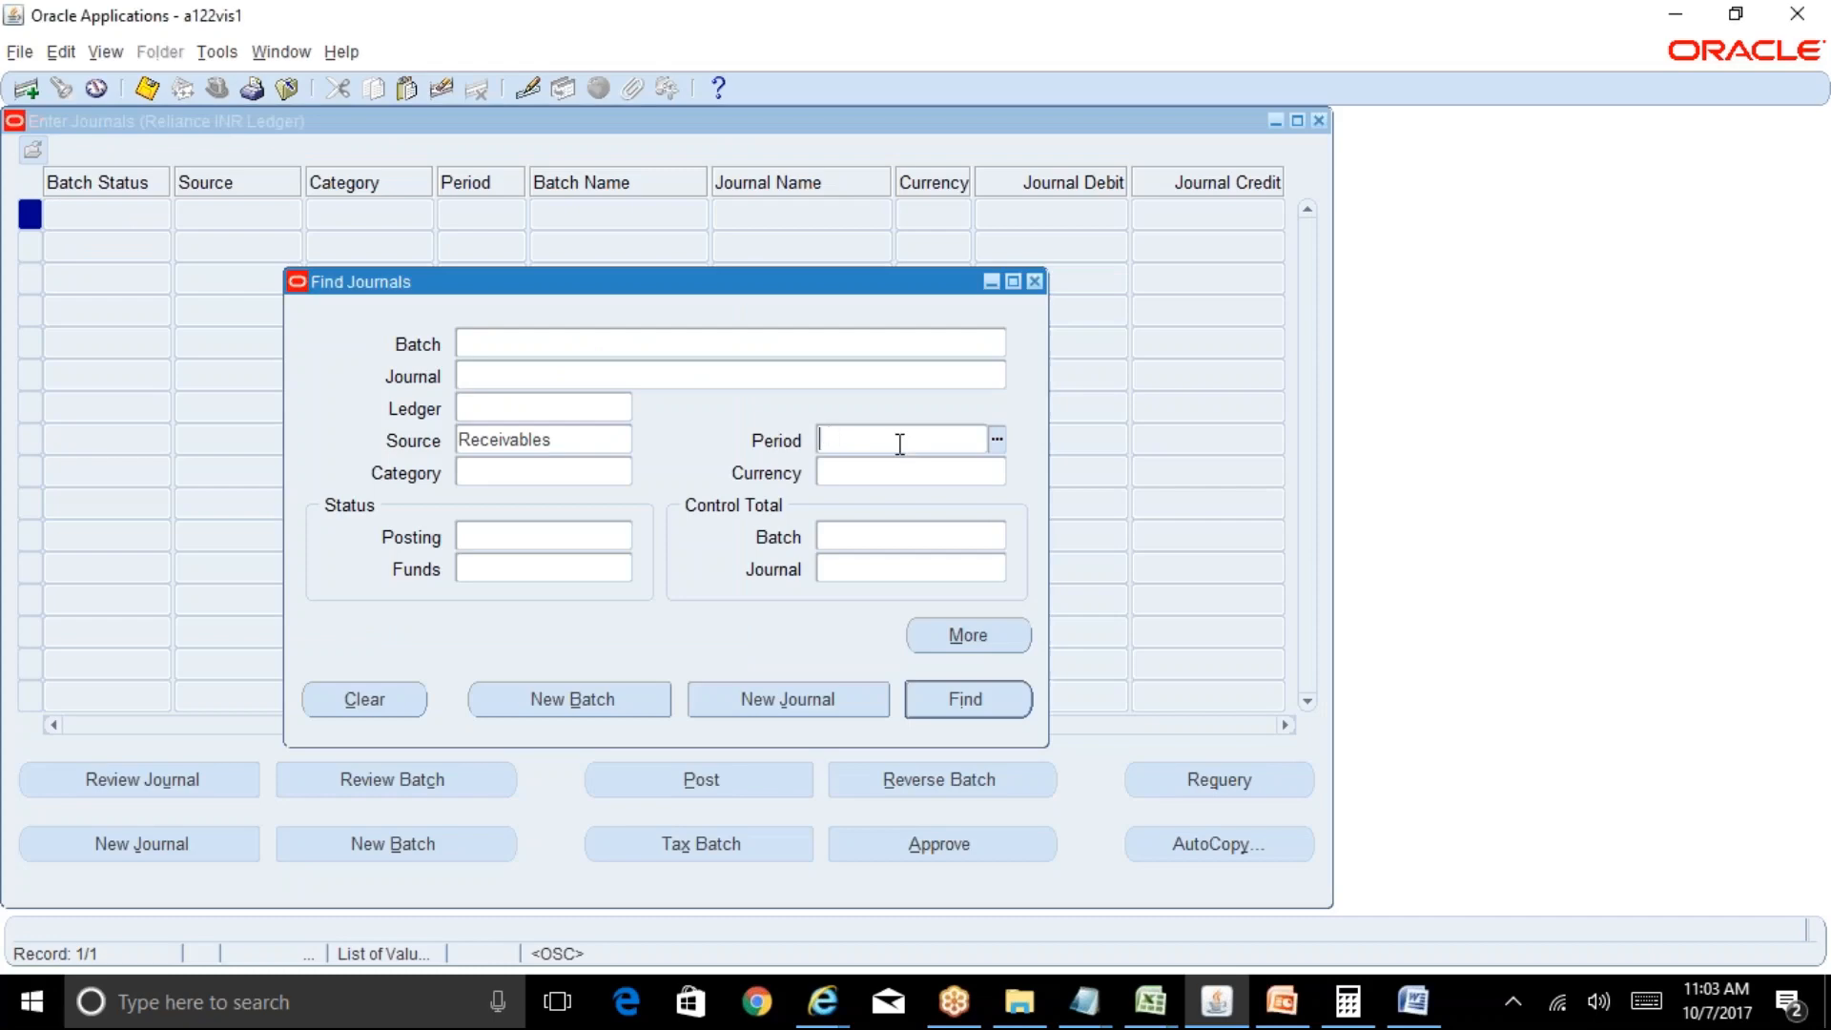
Find OCT-17 Receivables journals and page through the results.
{"action": "type", "text": "oct-17"}
{"action": "key", "text": "Return"}
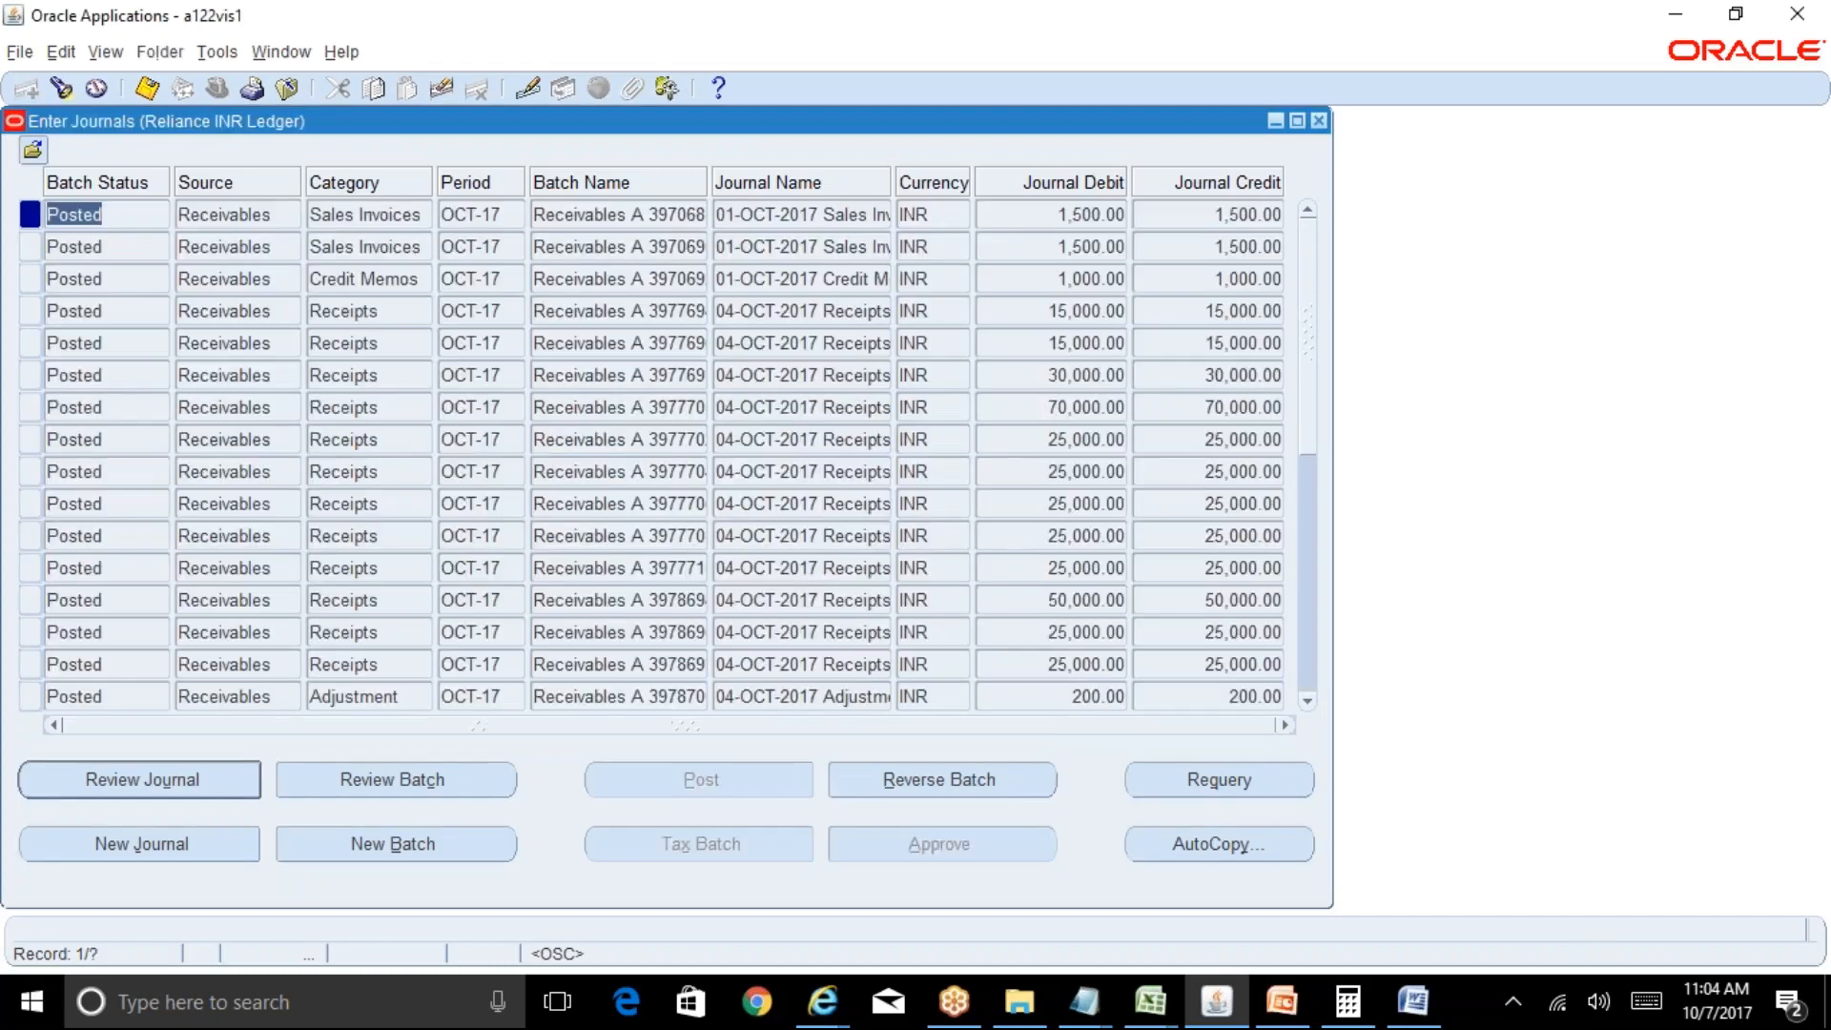
{"action": "key", "text": "Page_Down"}
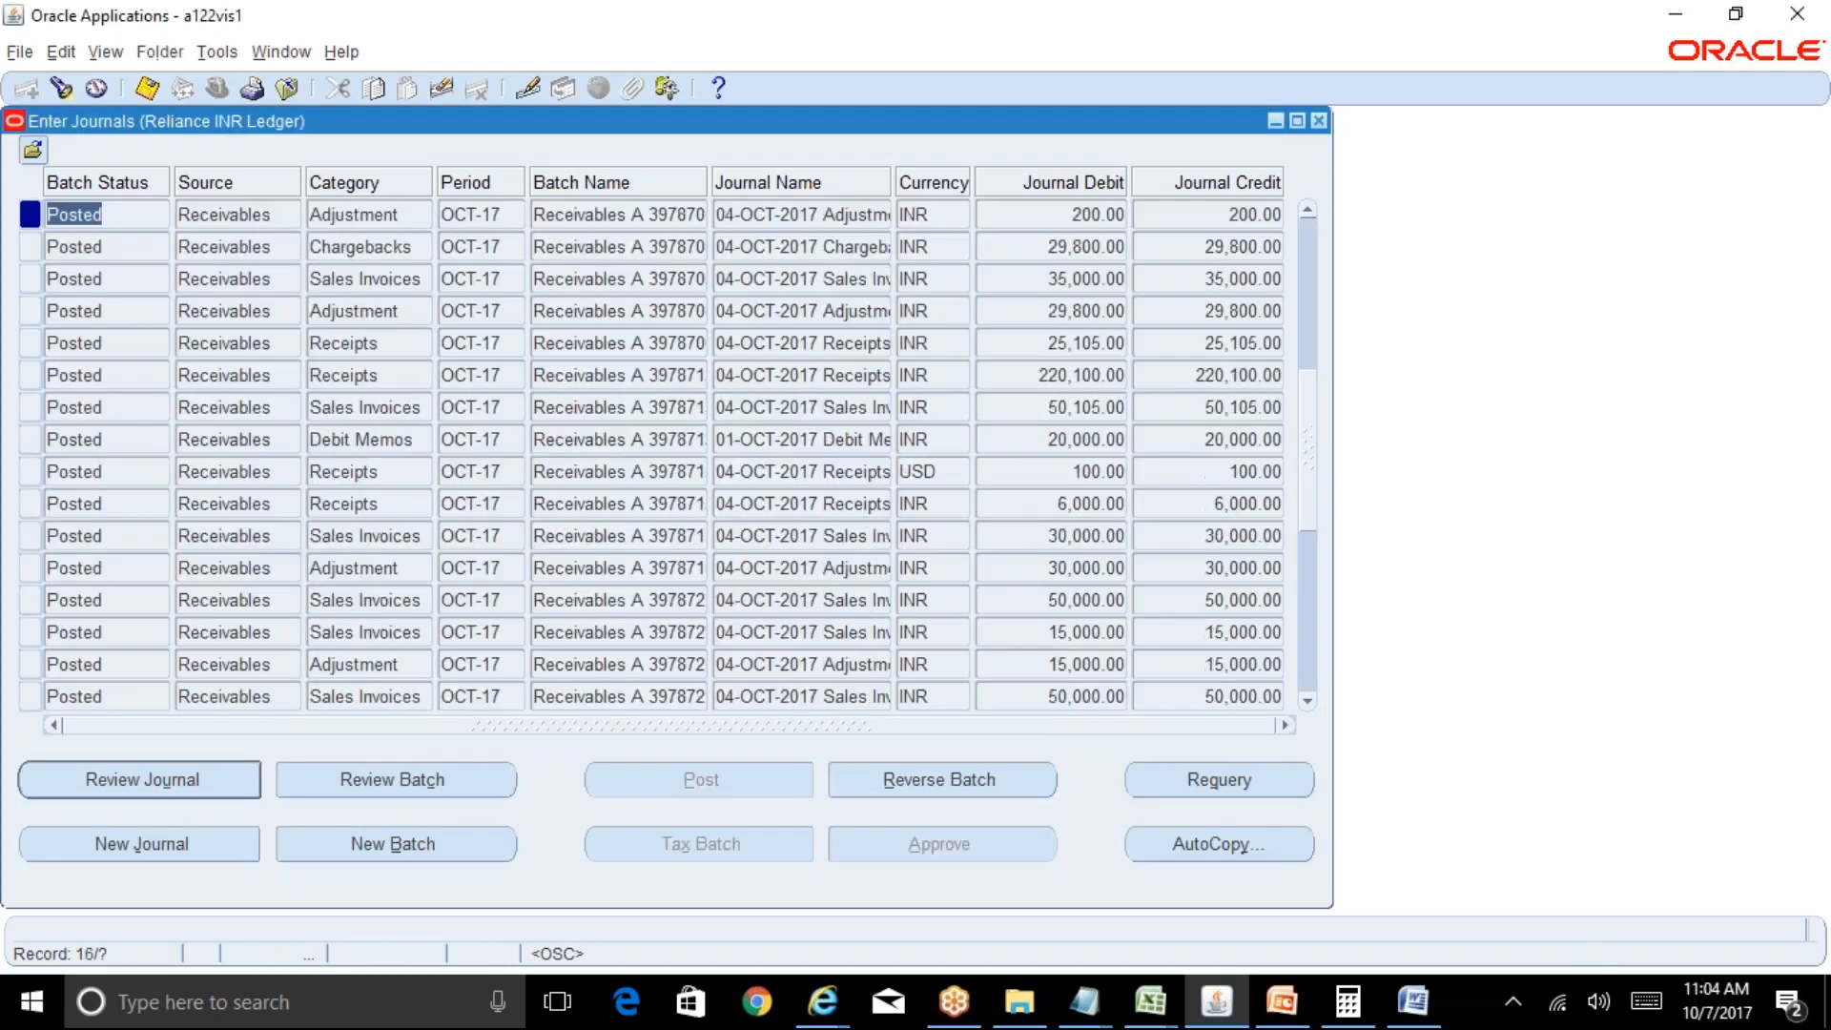
{"action": "key", "text": "Page_Down"}
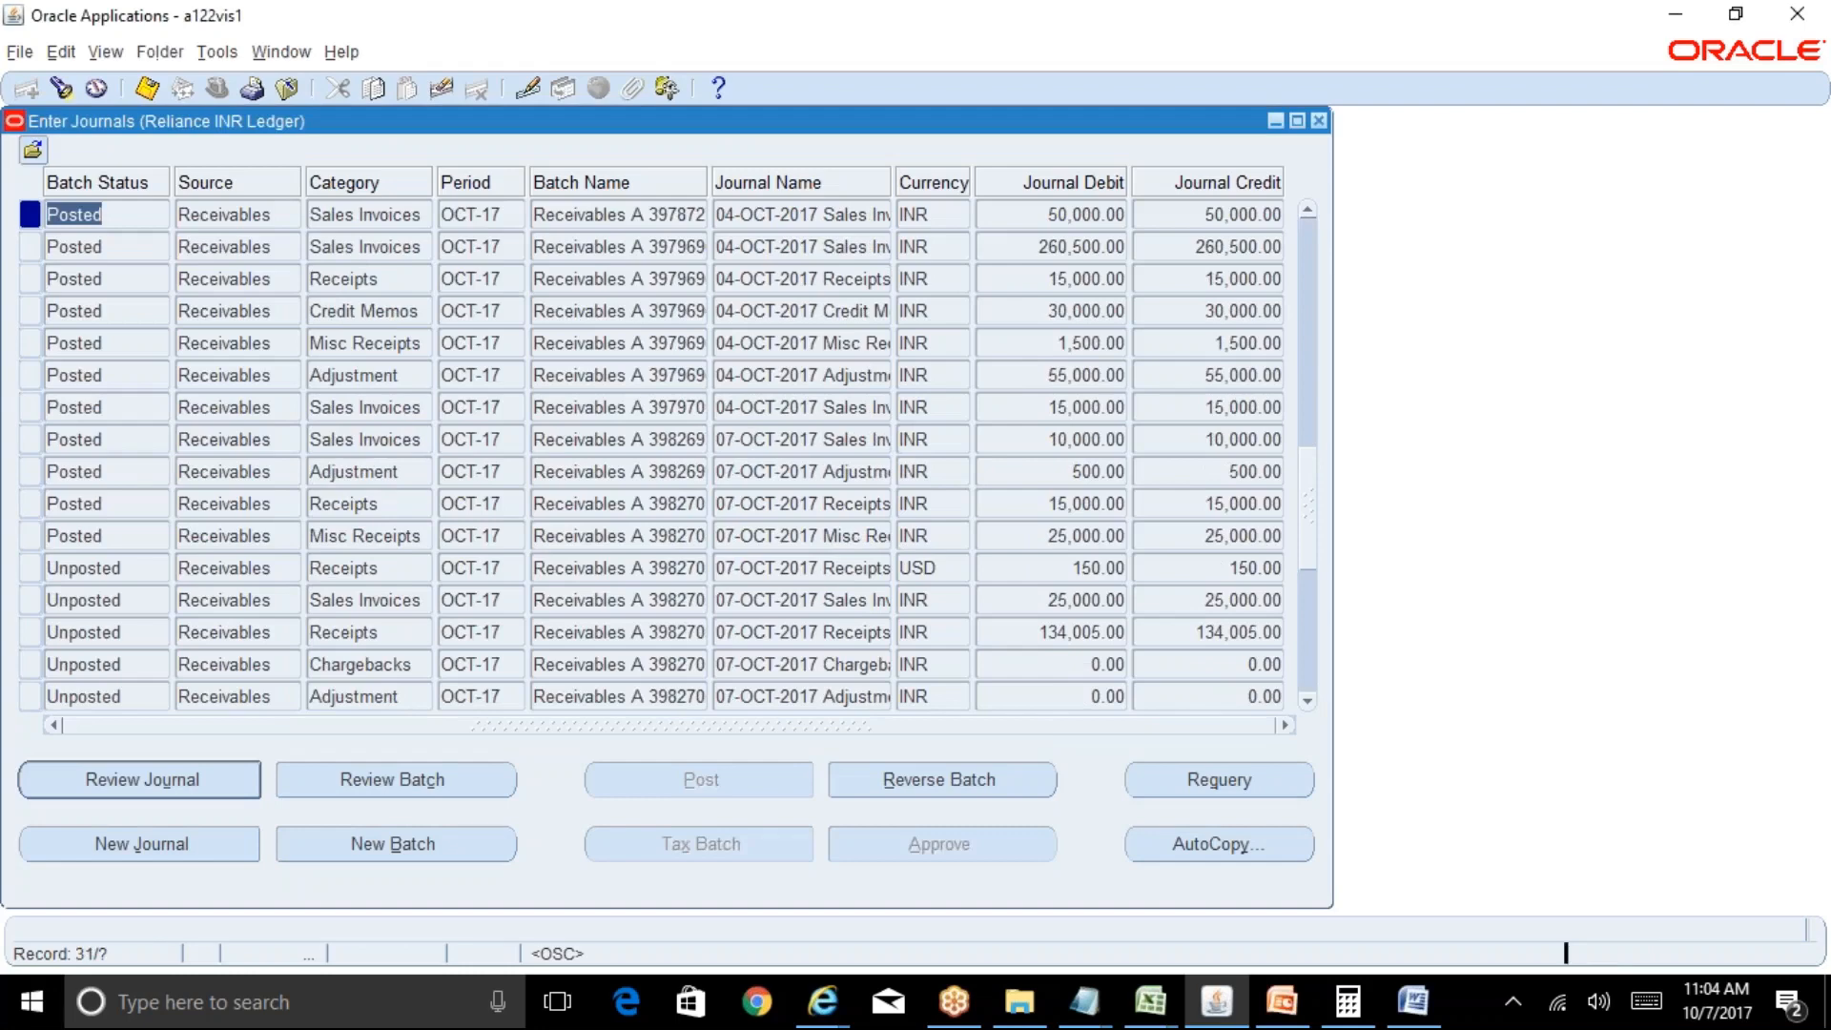
{"action": "key", "text": "Down"}
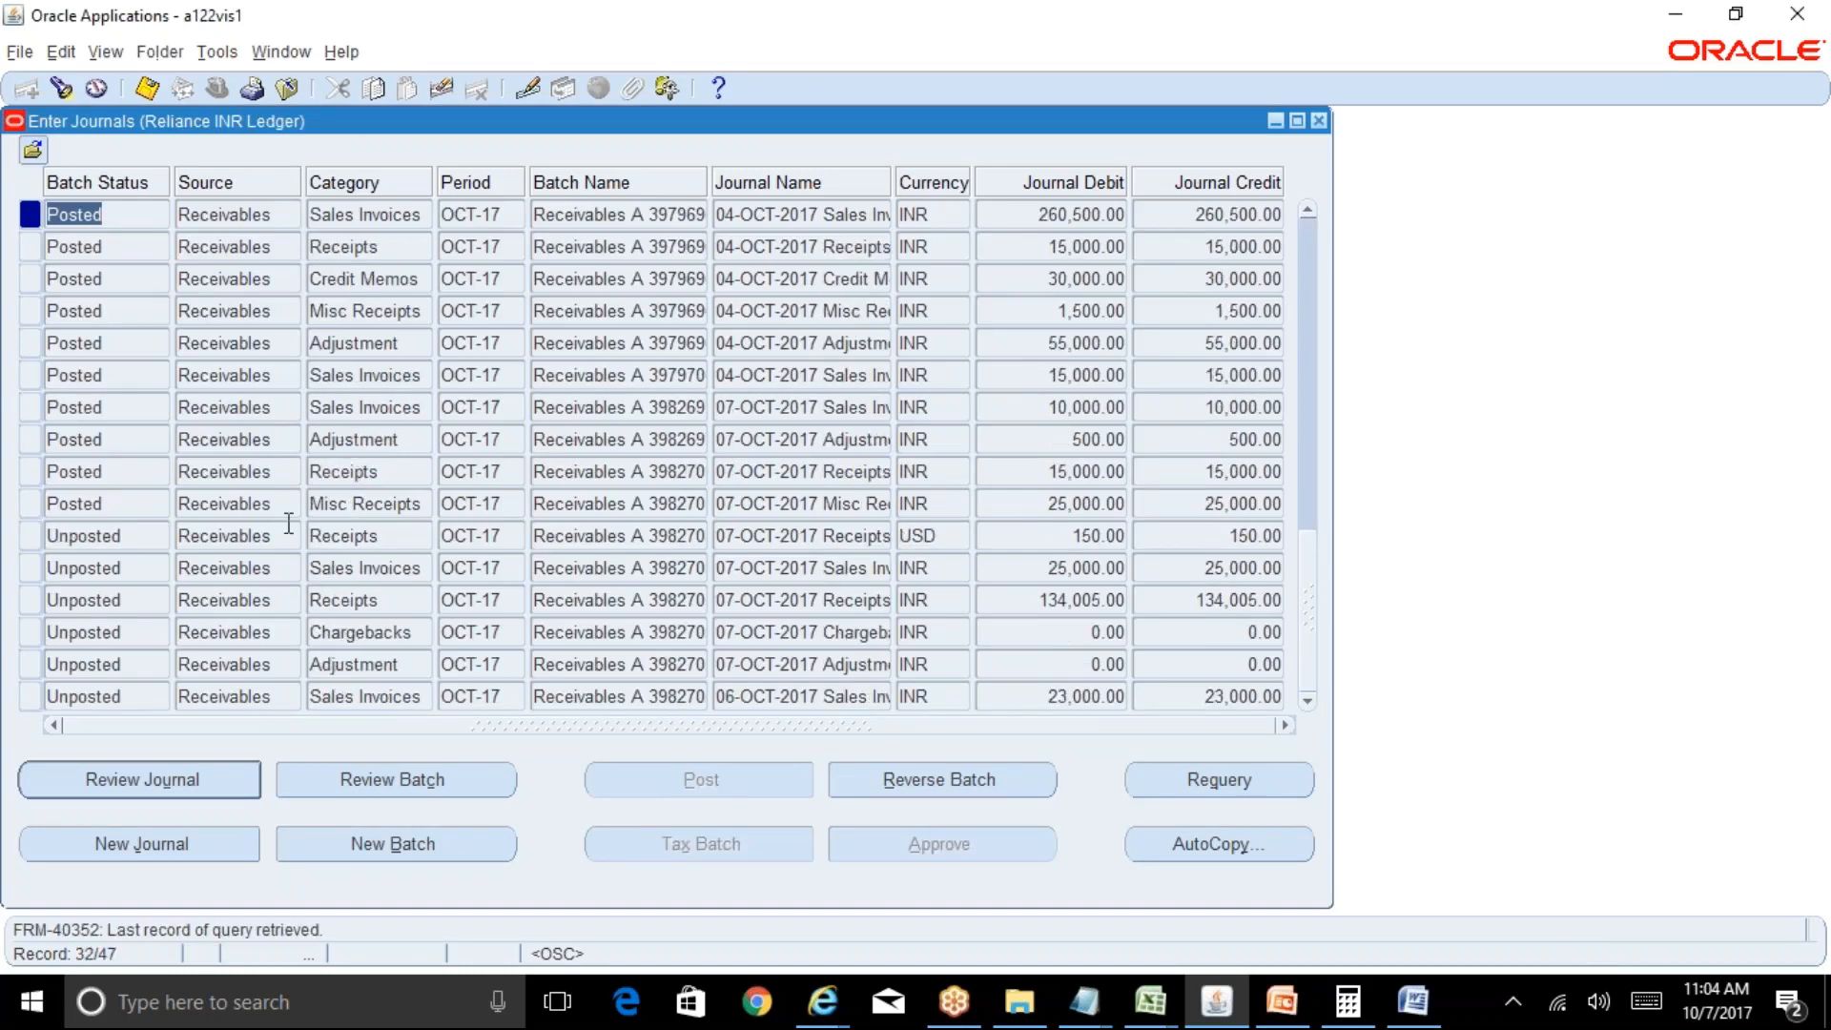
Filter to Unposted journals, post them as request 8282593, requery, and close the window.
{"action": "left_click", "coordinate": [61, 93]}
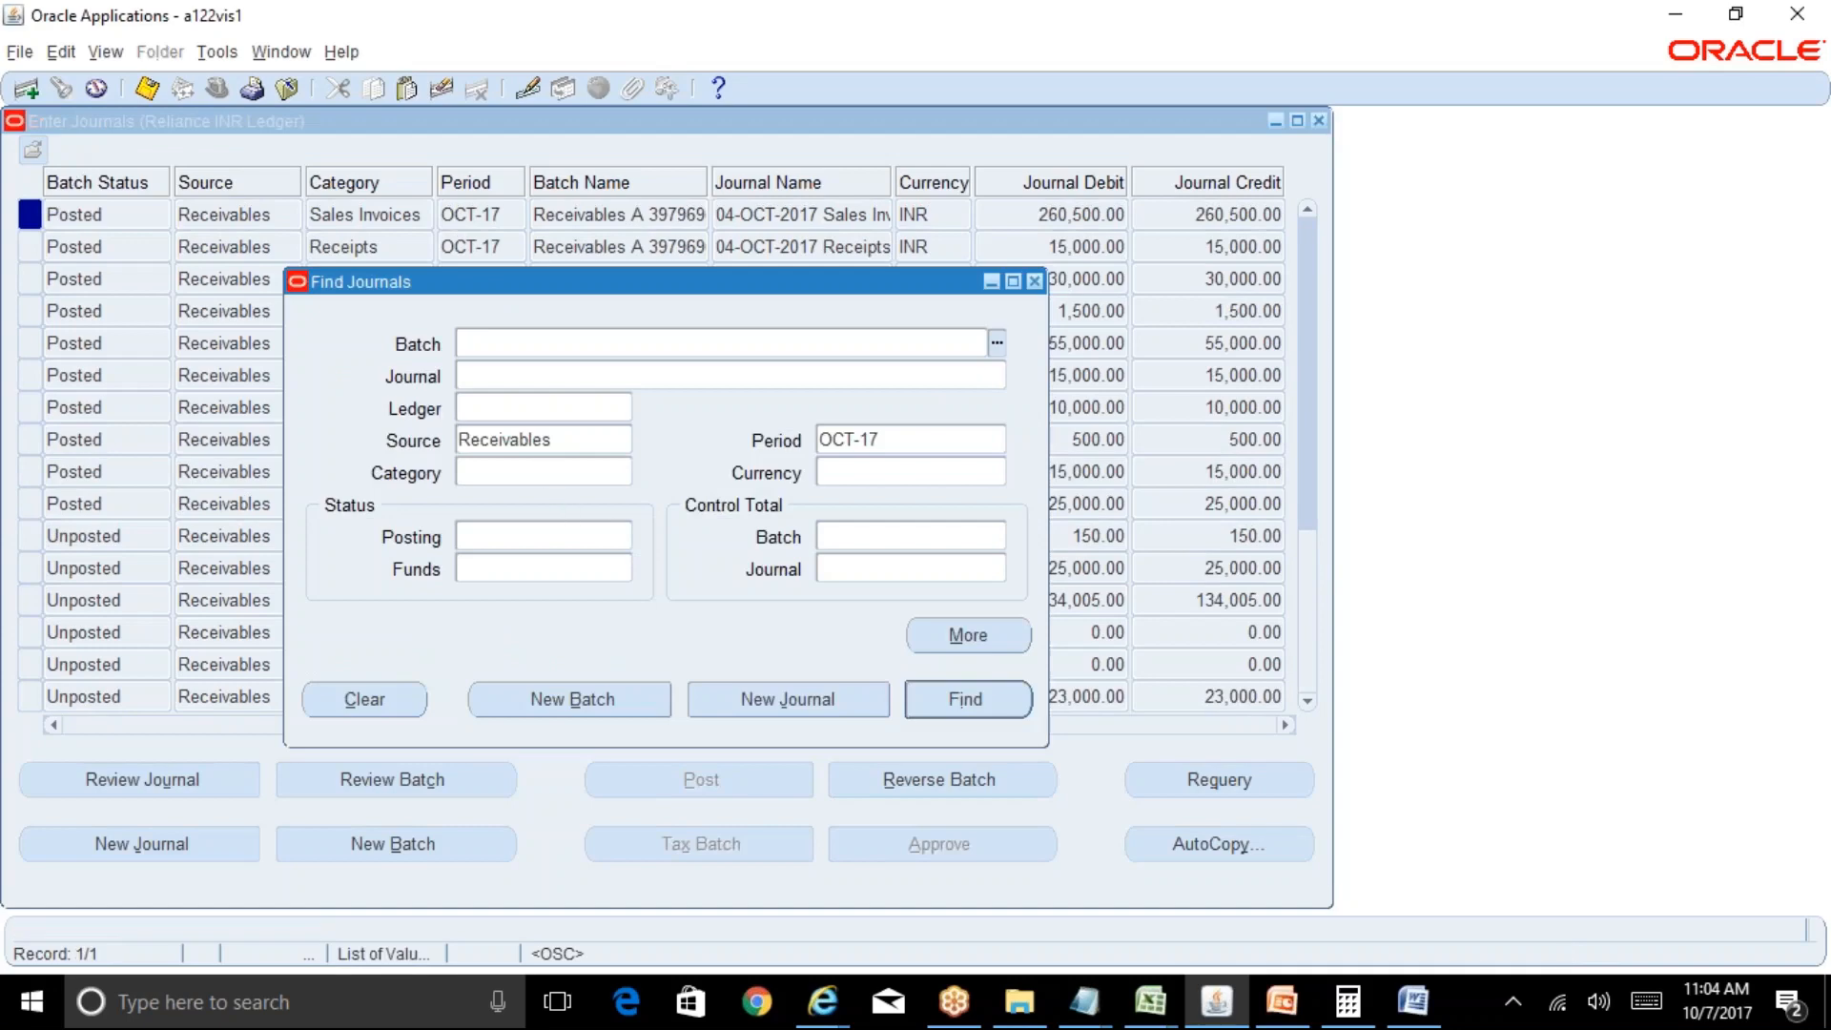
{"action": "left_click", "coordinate": [544, 536]}
{"action": "type", "text": "unpost"}
{"action": "key", "text": "Tab"}
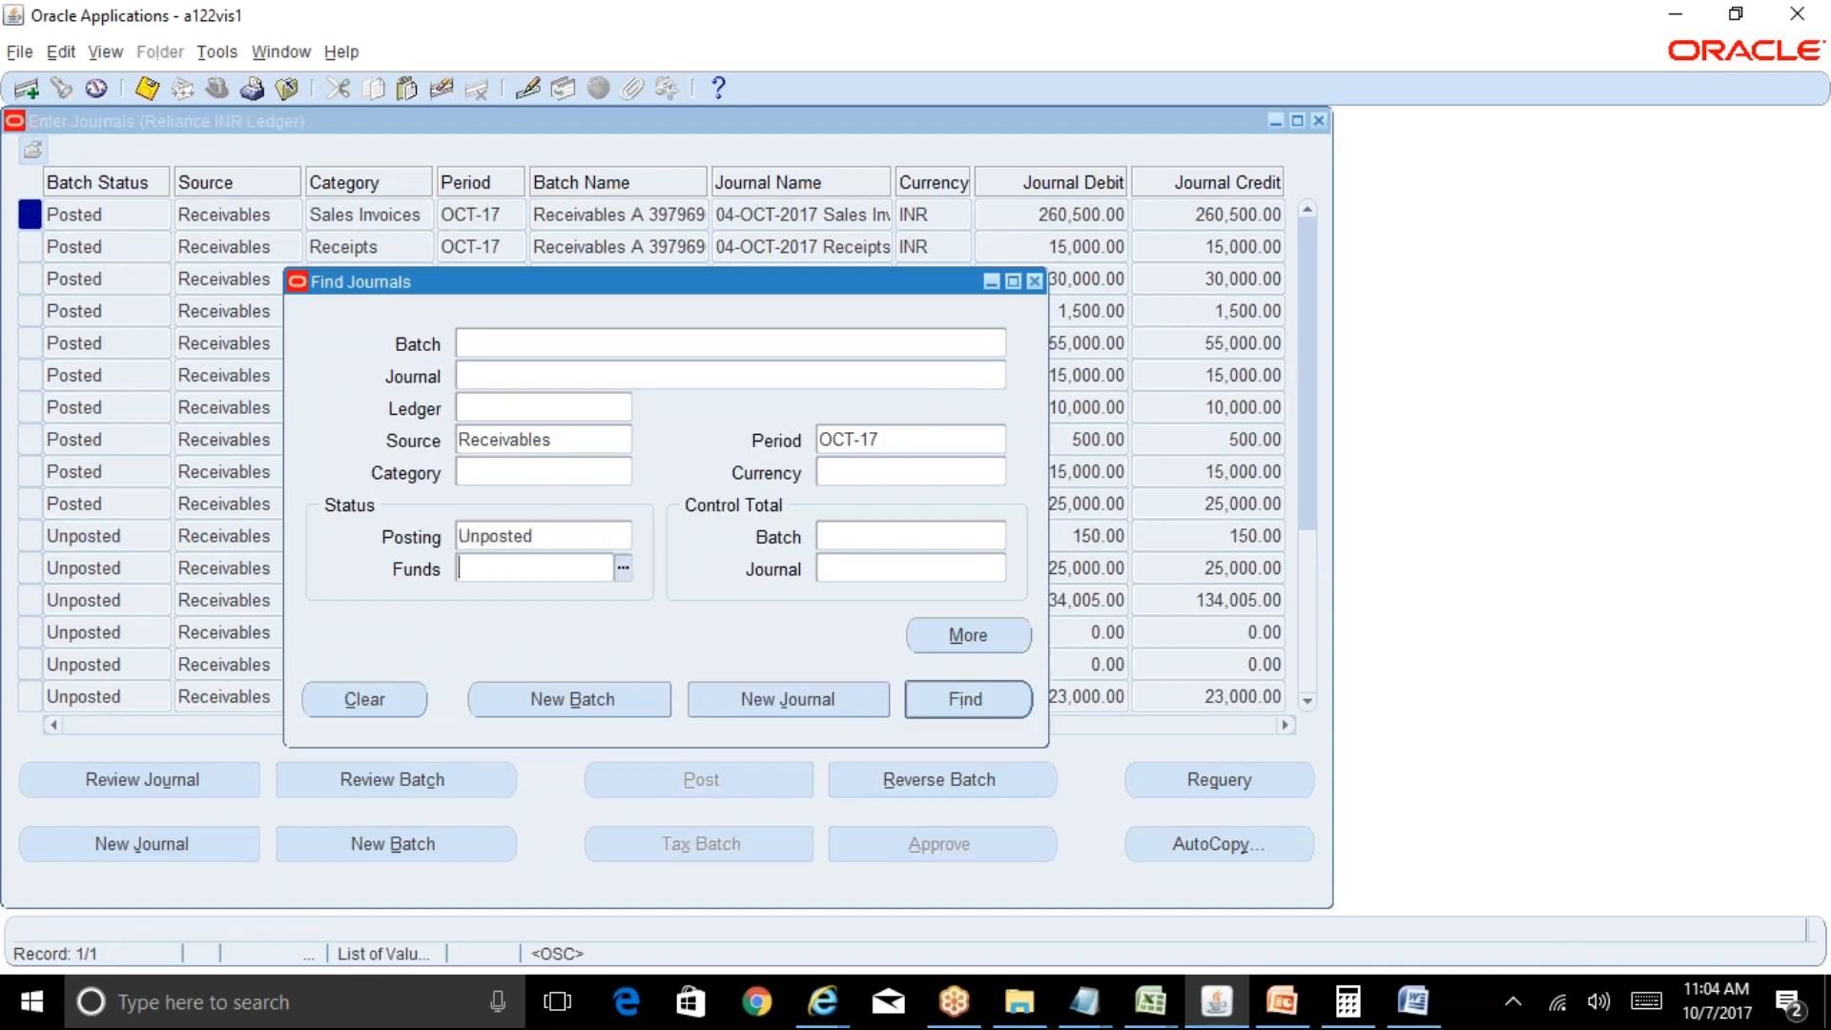
{"action": "key", "text": "Return"}
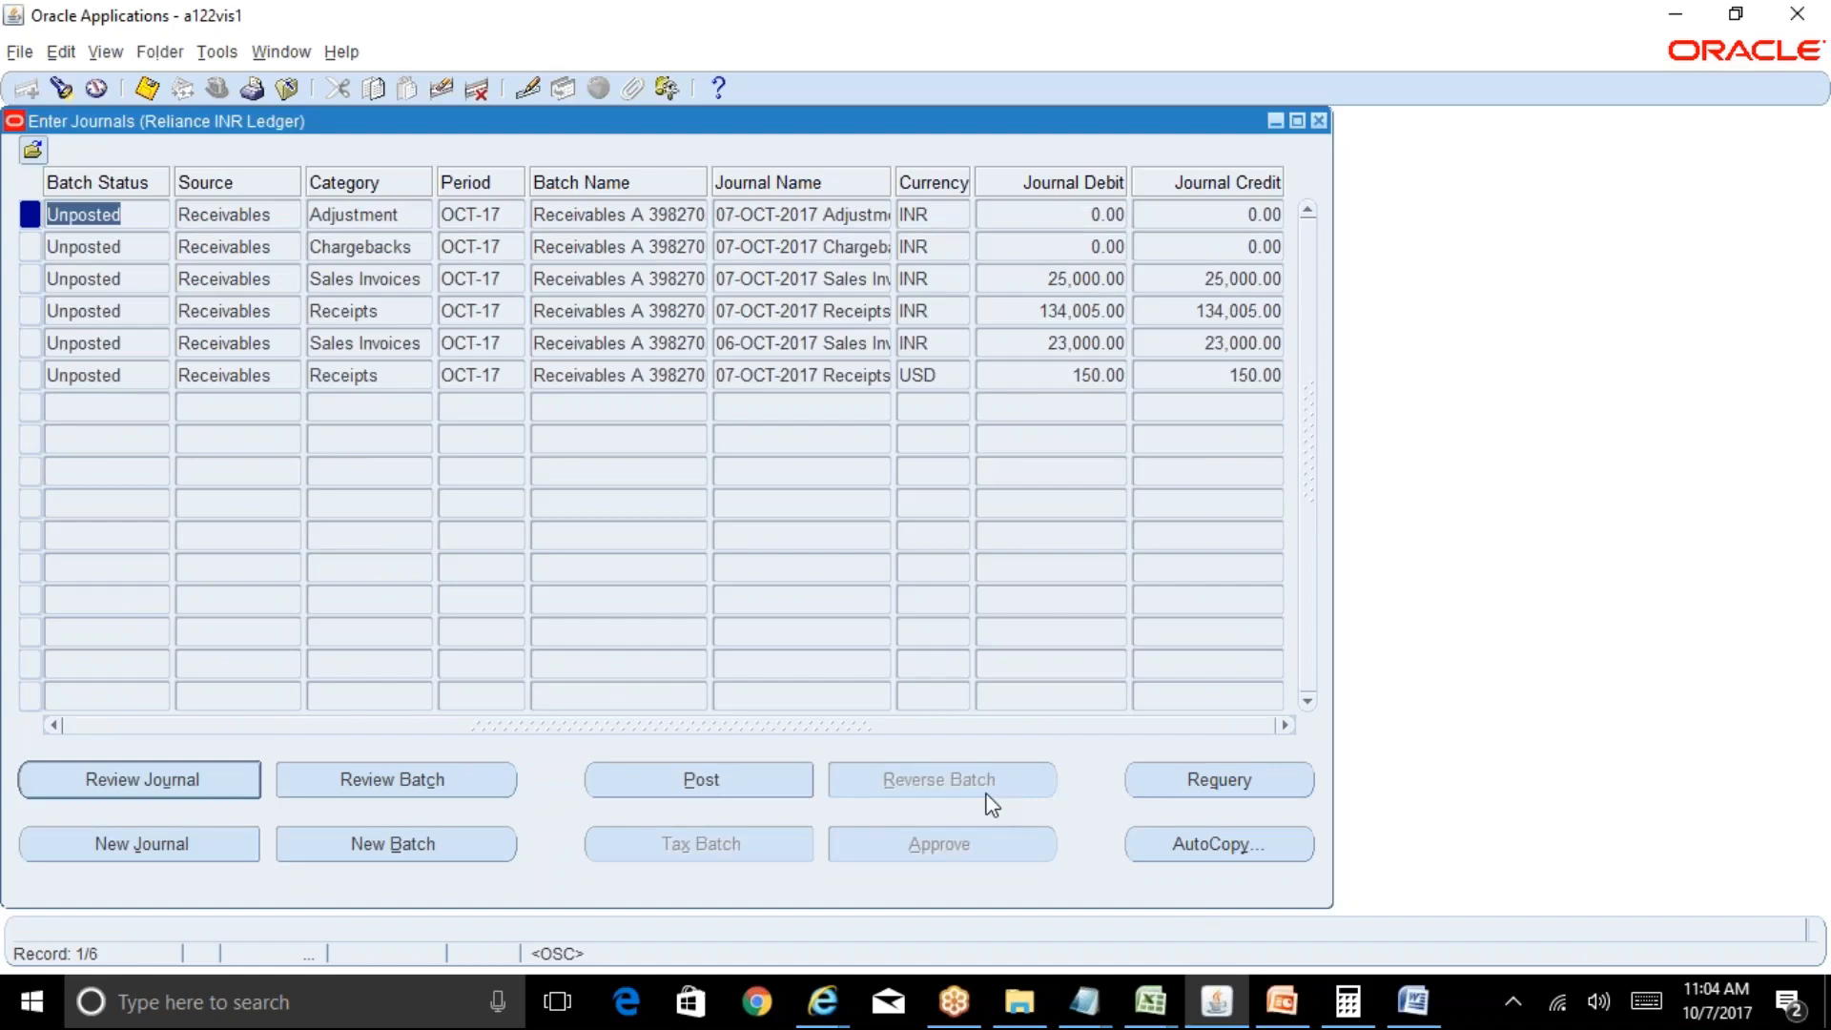
{"action": "left_click", "coordinate": [799, 789]}
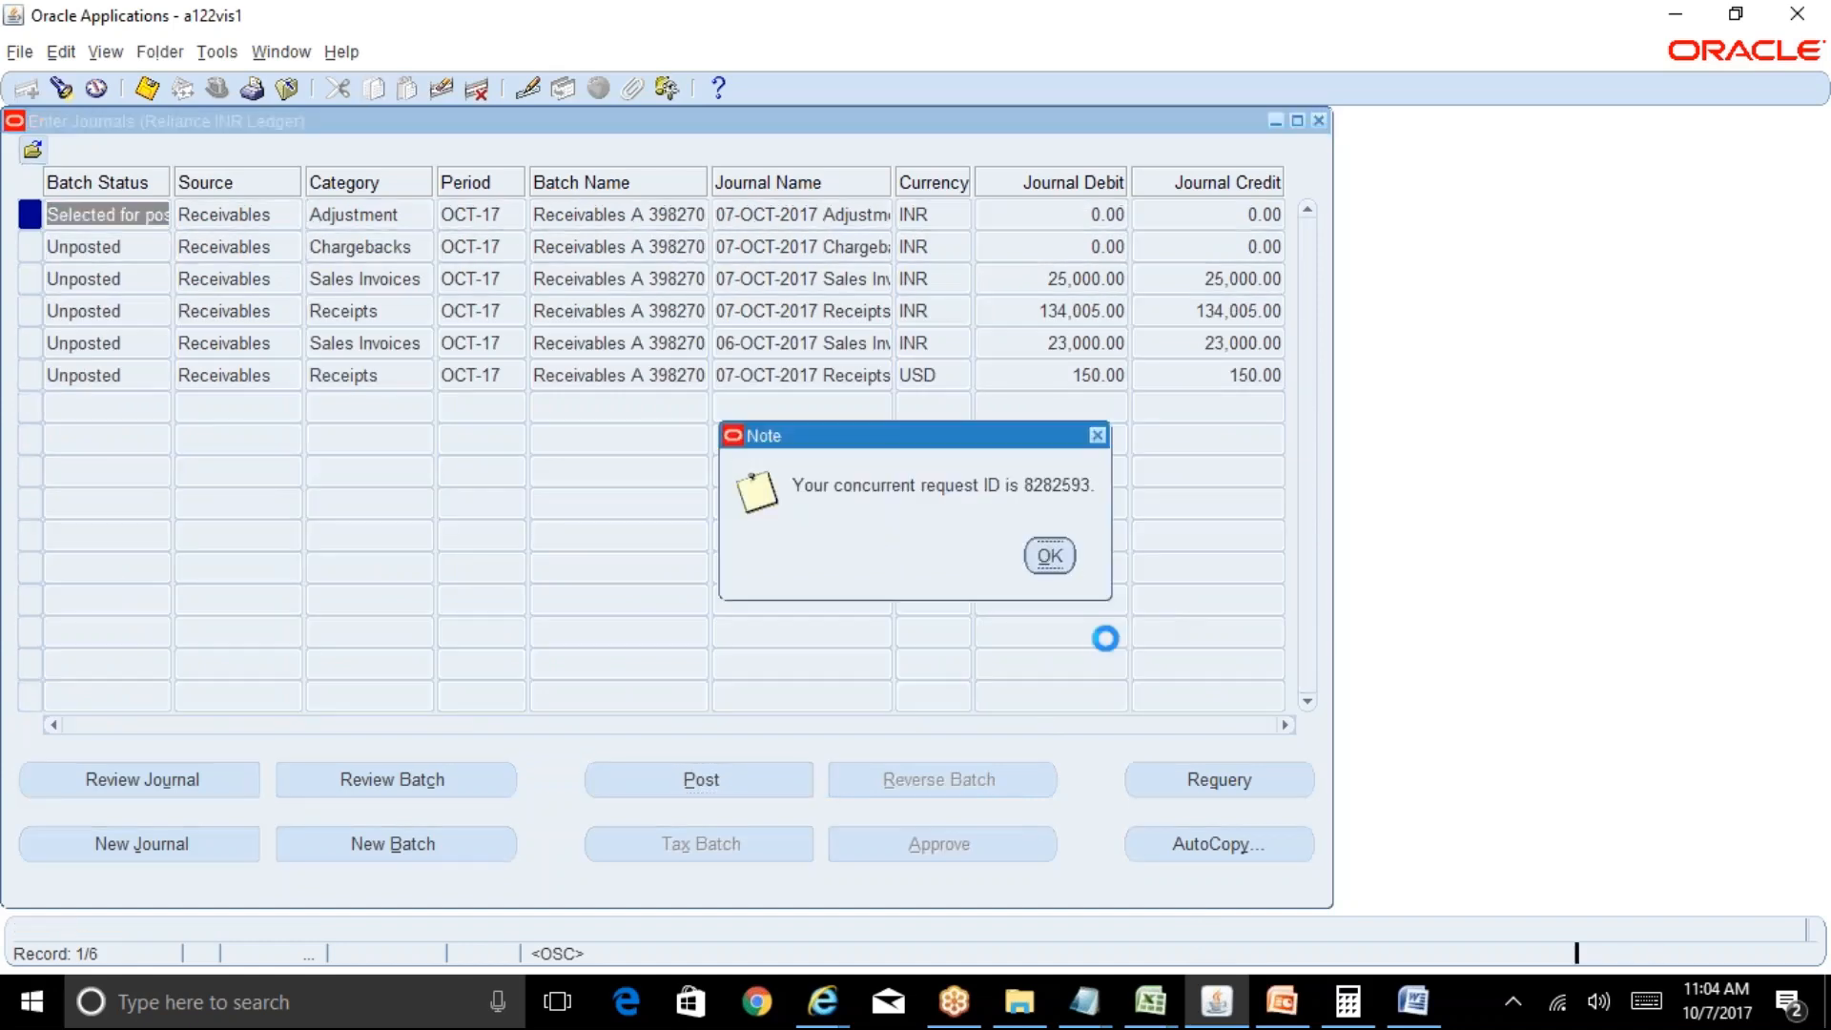
{"action": "key", "text": "Return"}
{"action": "left_click", "coordinate": [1194, 770]}
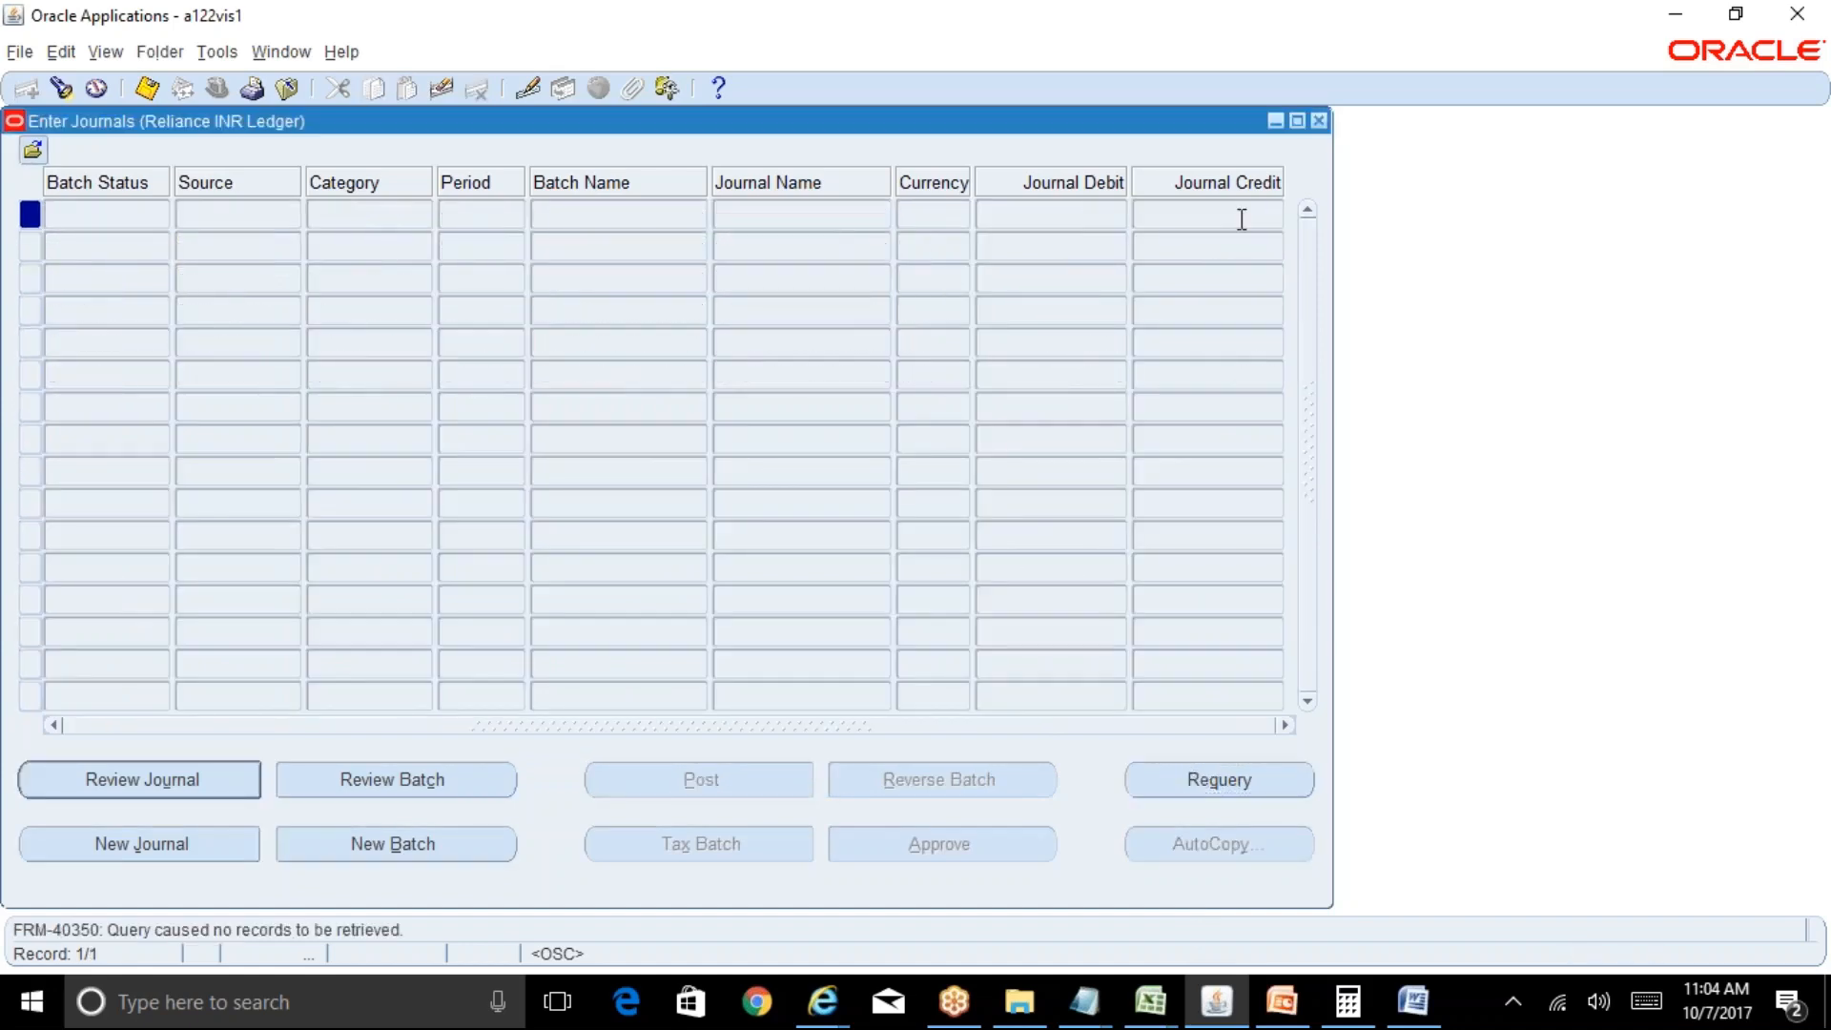
{"action": "left_click", "coordinate": [1318, 120]}
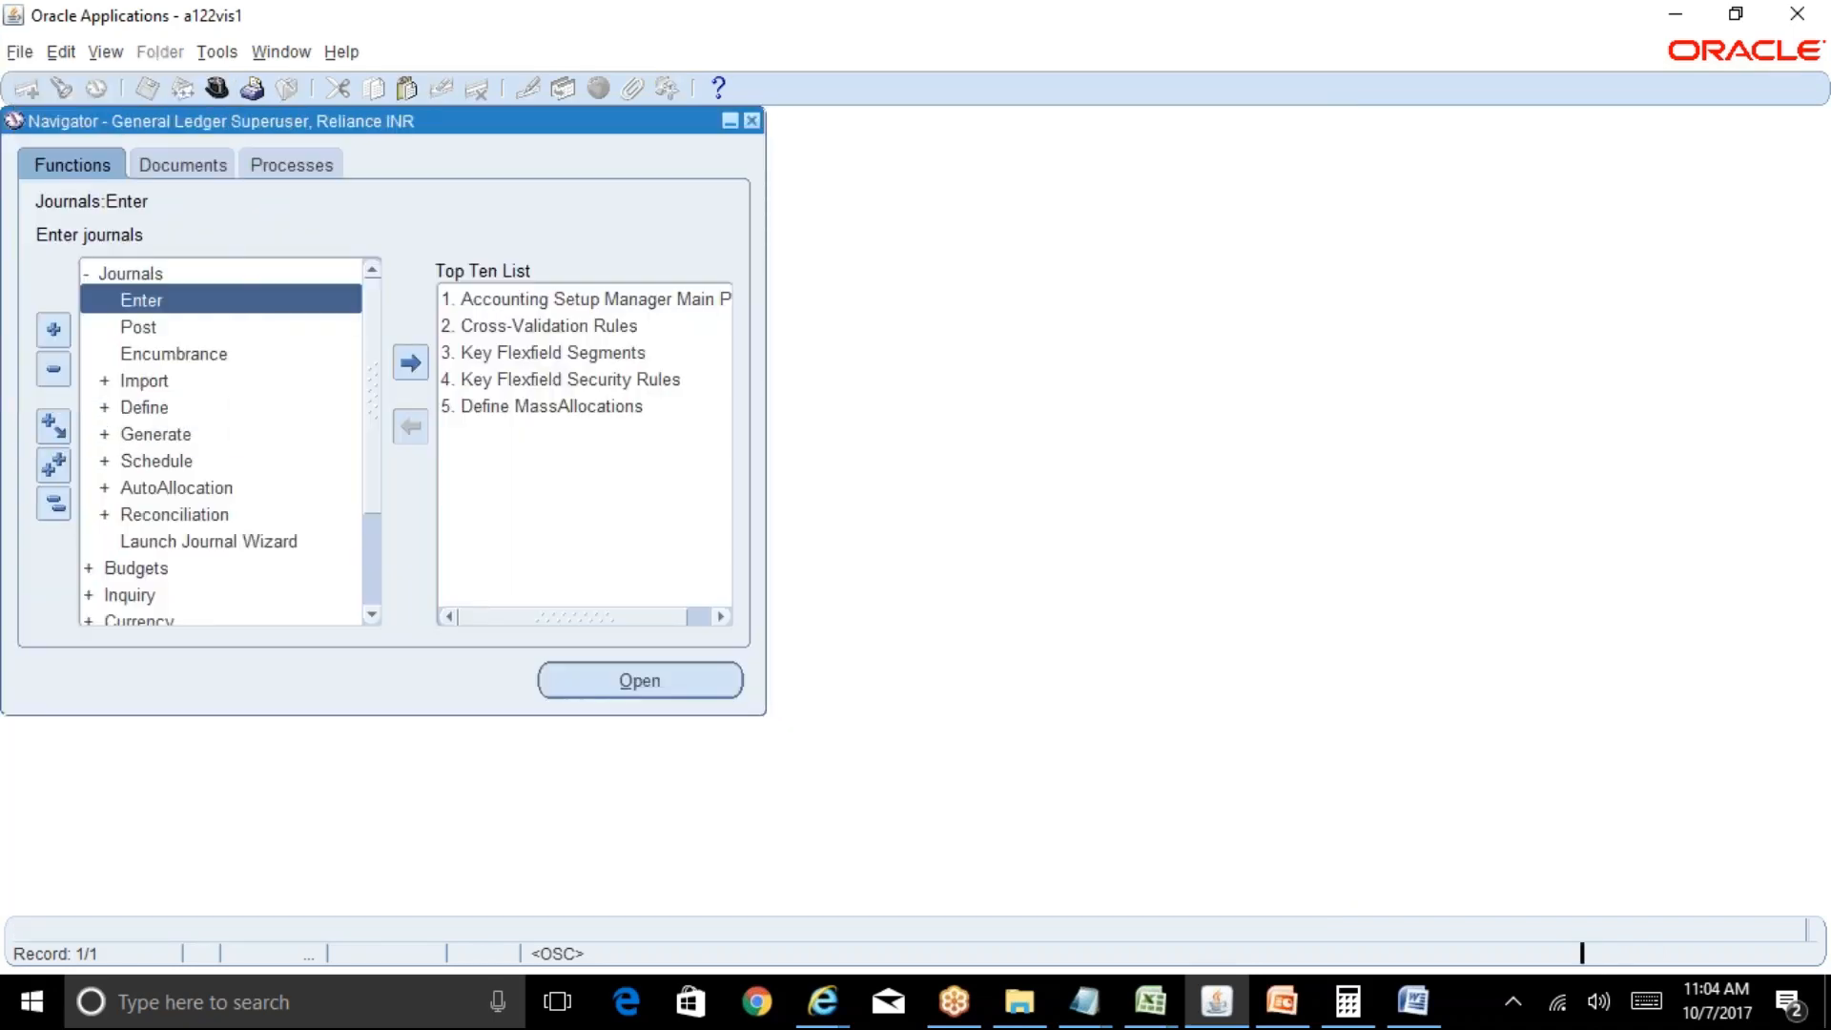
Switch to the Accounts Receivables Superuser responsibility.
{"action": "key", "text": "alt+f"}
{"action": "type", "text": "wa"}
{"action": "key", "text": "Down"}
{"action": "key", "text": "Return"}
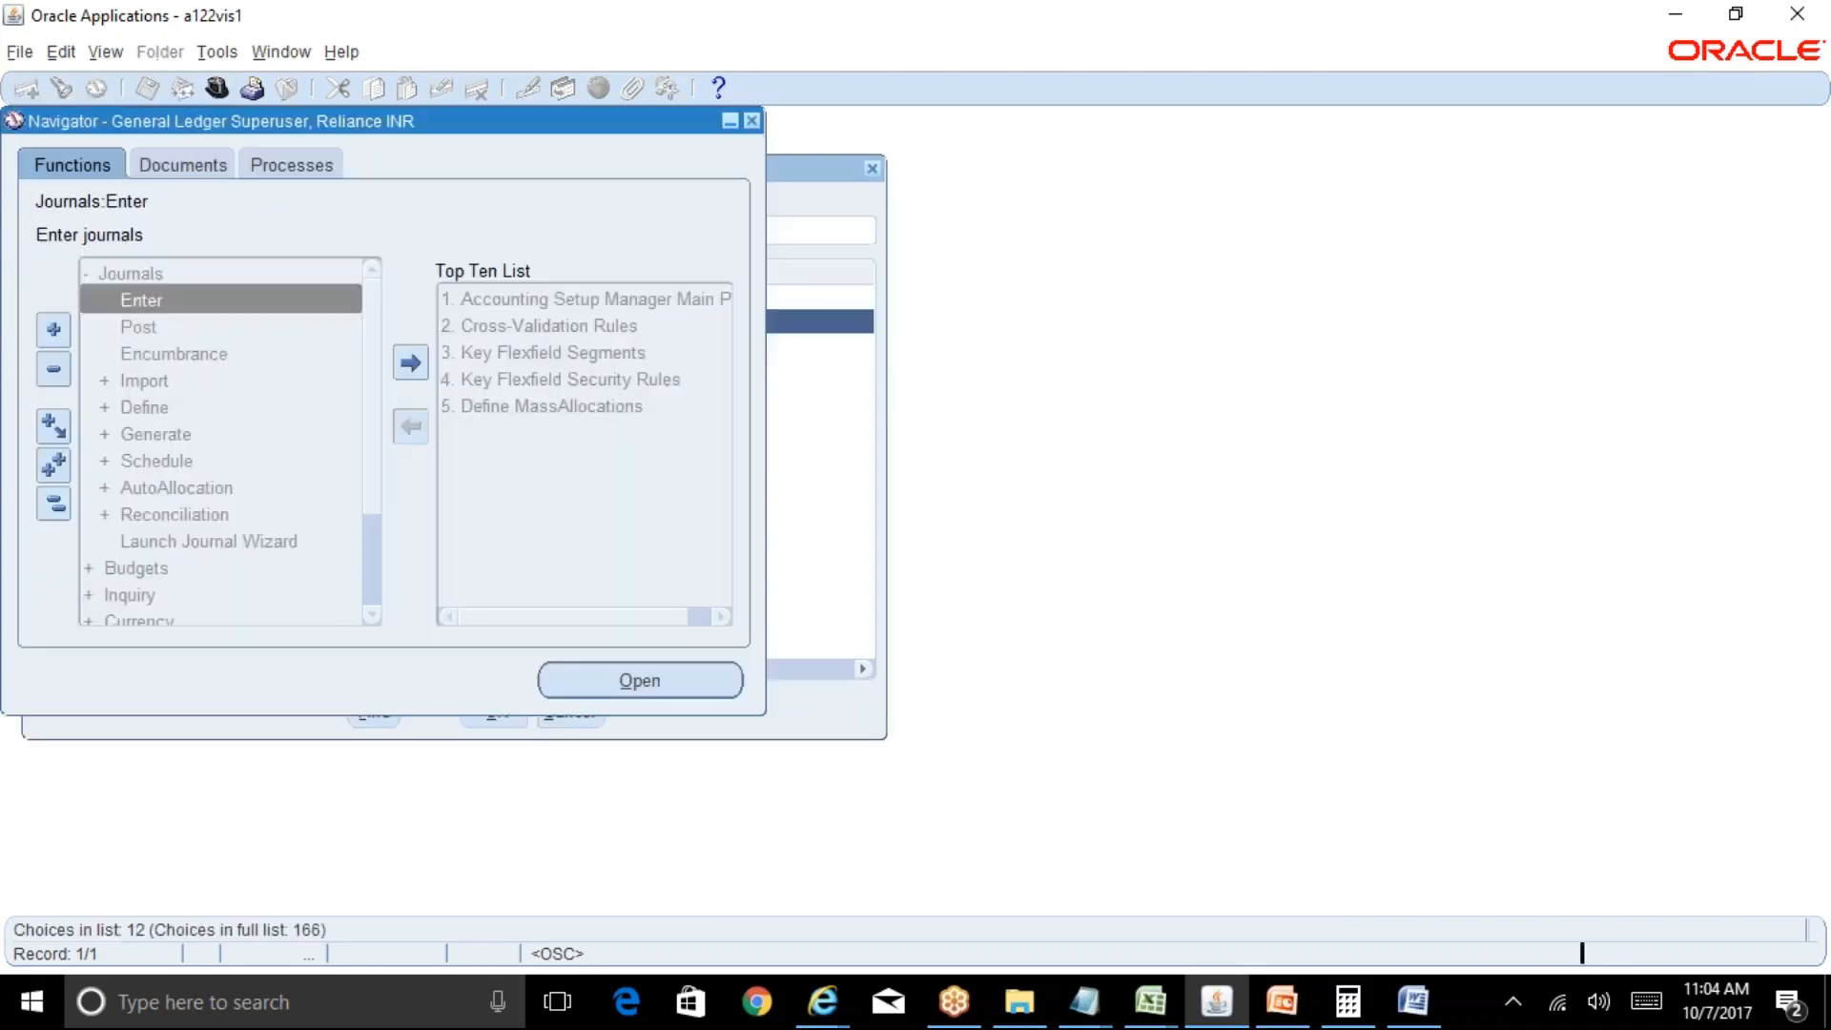
List requests and refresh until posting request 8282593 shows Completed, Normal.
{"action": "key", "text": "alt+v"}
{"action": "key", "text": "r"}
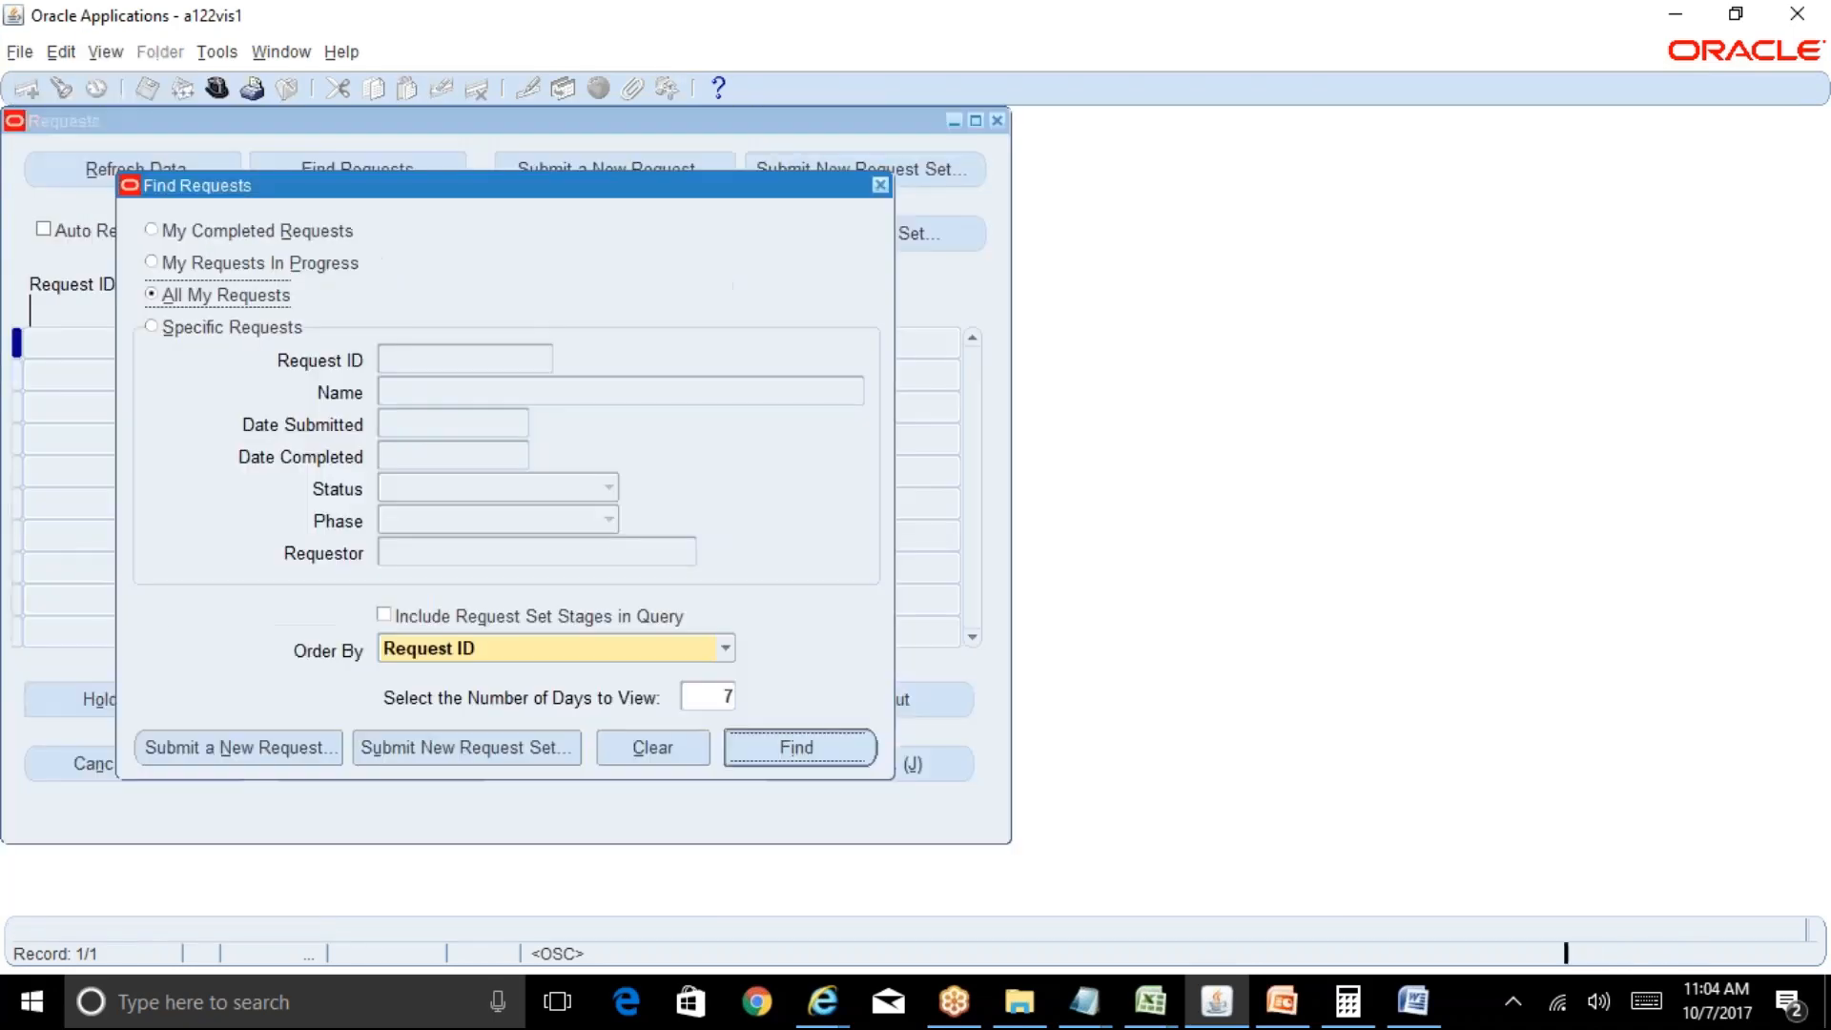
{"action": "key", "text": "Return"}
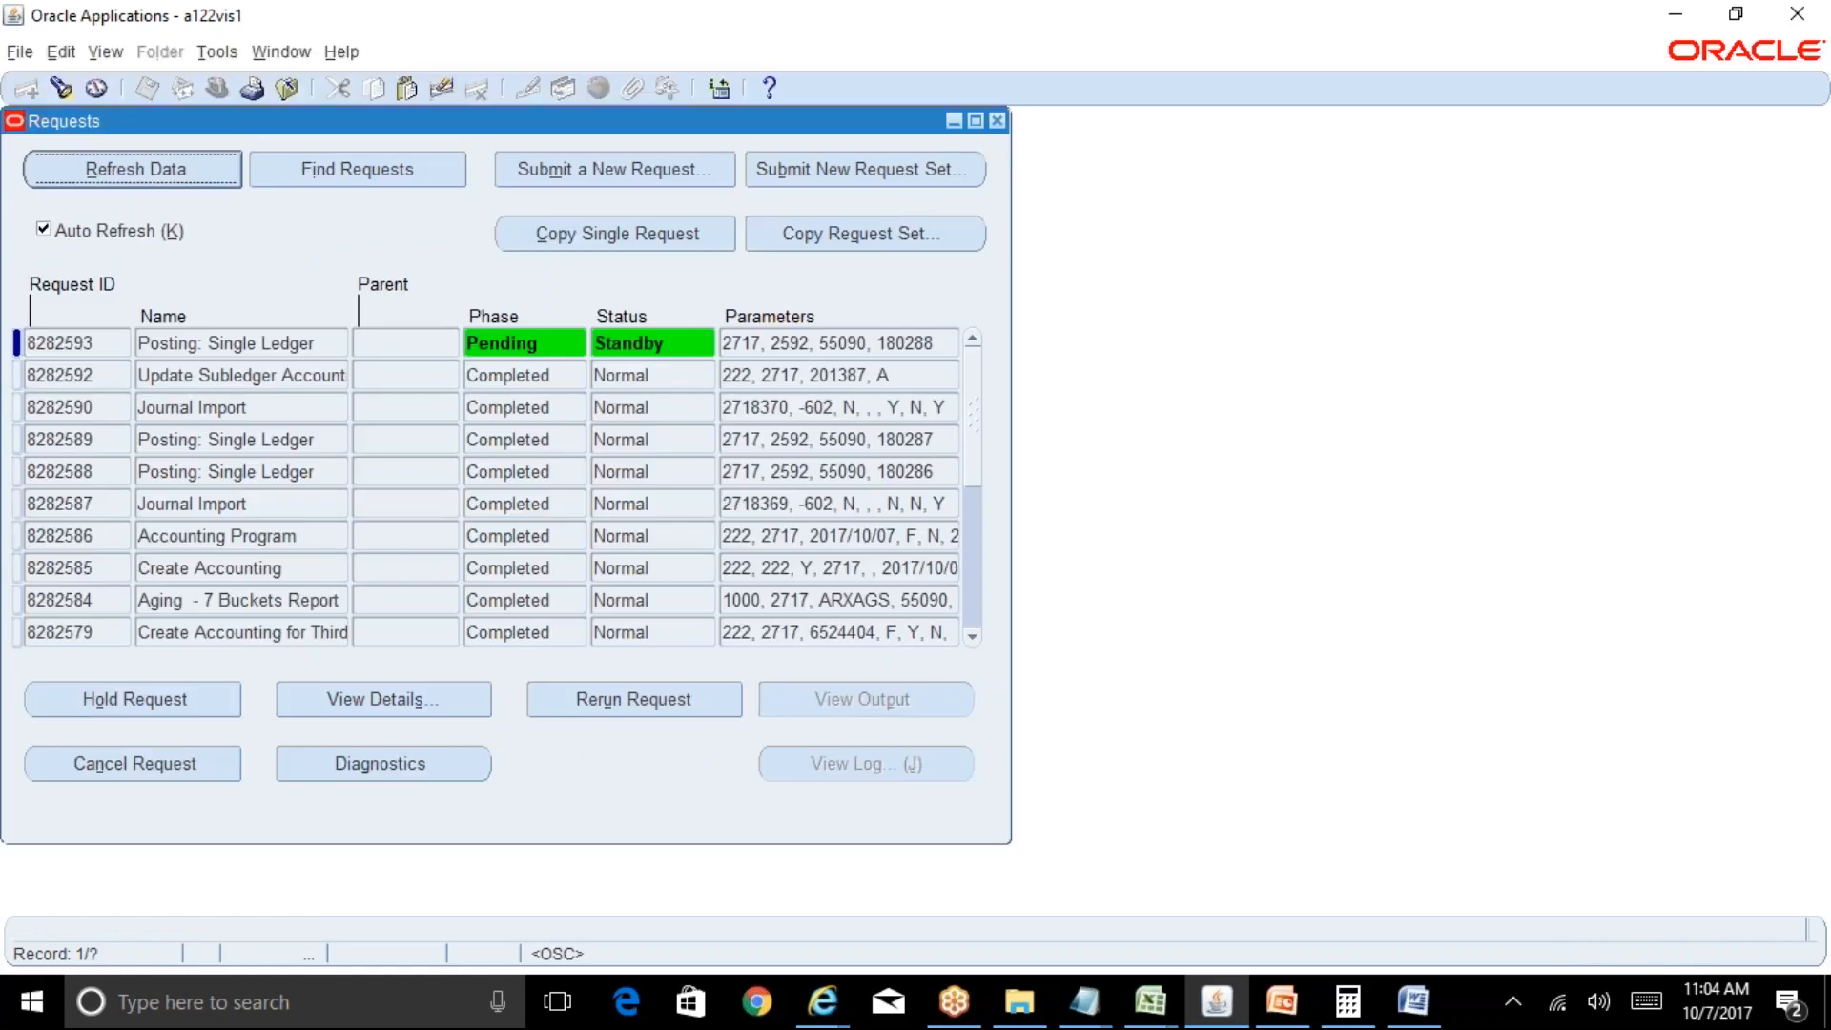
{"action": "key", "text": "alt+r"}
{"action": "key", "text": "alt+r"}
{"action": "key", "text": "alt+r"}
{"action": "key", "text": "alt+r"}
{"action": "key", "text": "alt+r"}
{"action": "key", "text": "alt+r"}
{"action": "key", "text": "alt+r"}
{"action": "key", "text": "alt+r"}
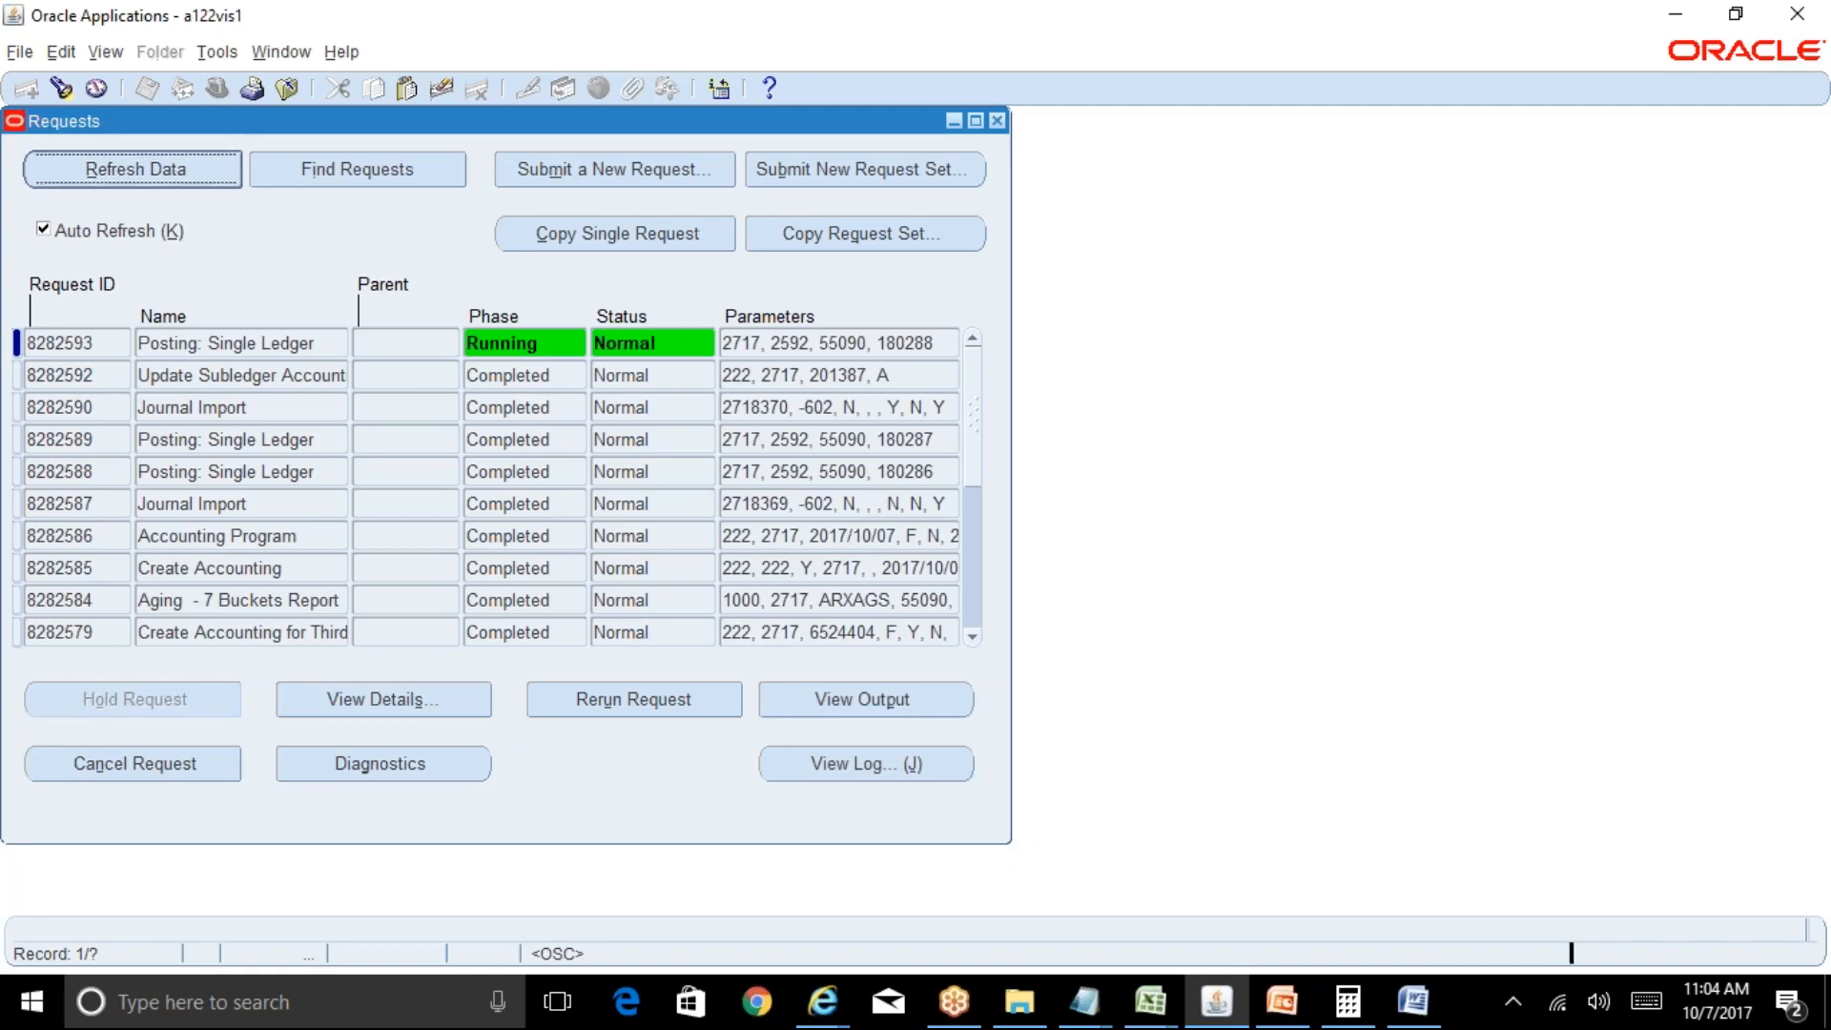
{"action": "key", "text": "alt+r"}
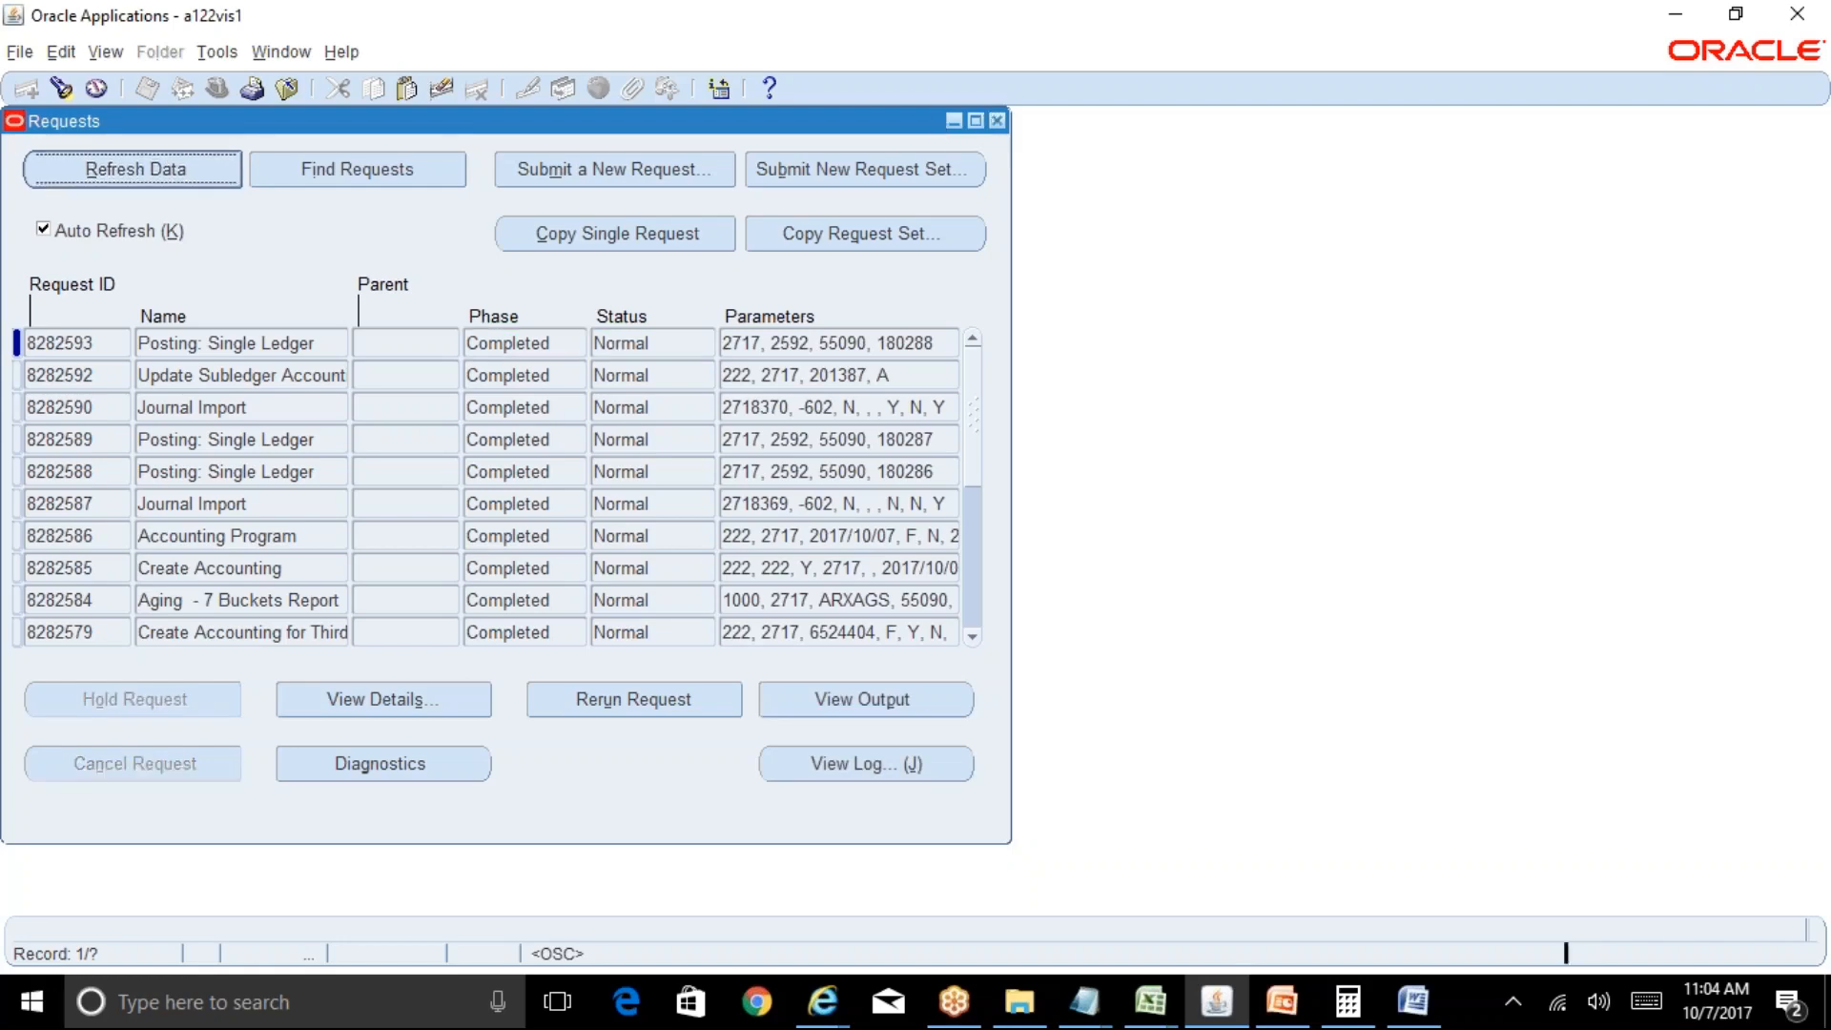
{"action": "left_click", "coordinate": [997, 120]}
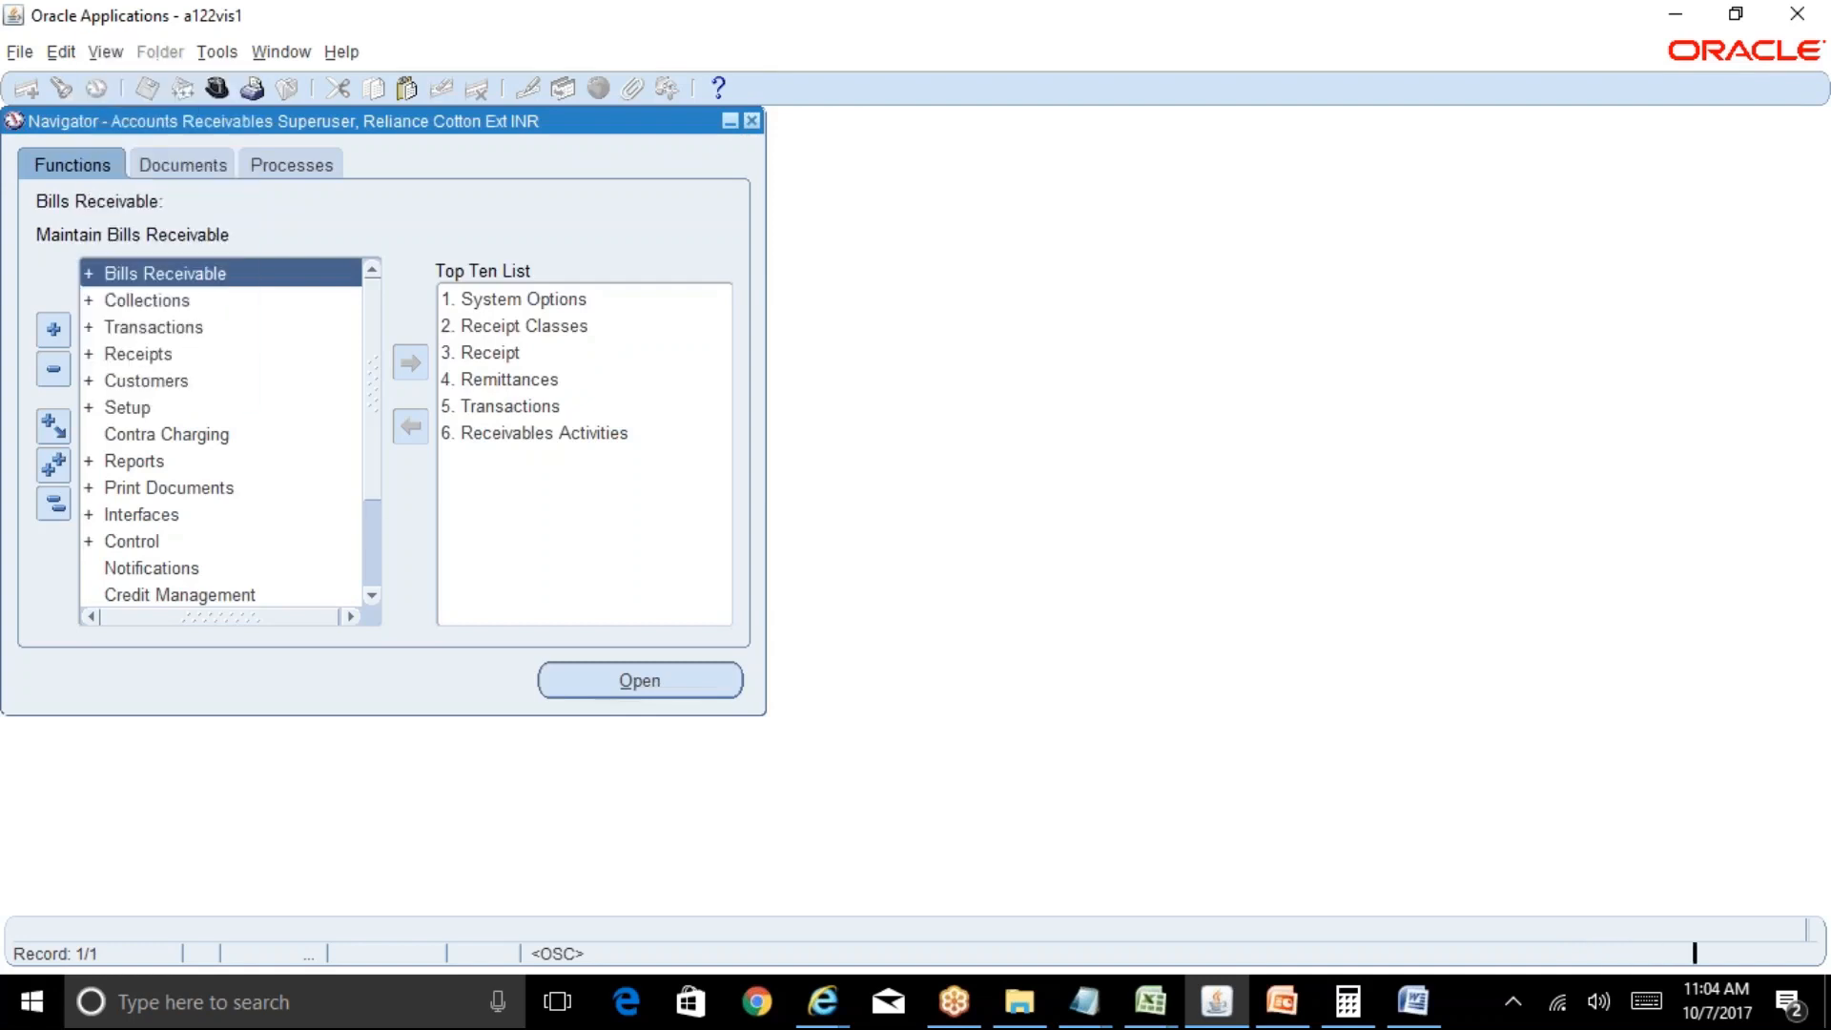
Start an Aging - 7 Buckets Report request ordered by Customer.
{"action": "key", "text": "alt+n"}
{"action": "type", "text": "Aging%"}
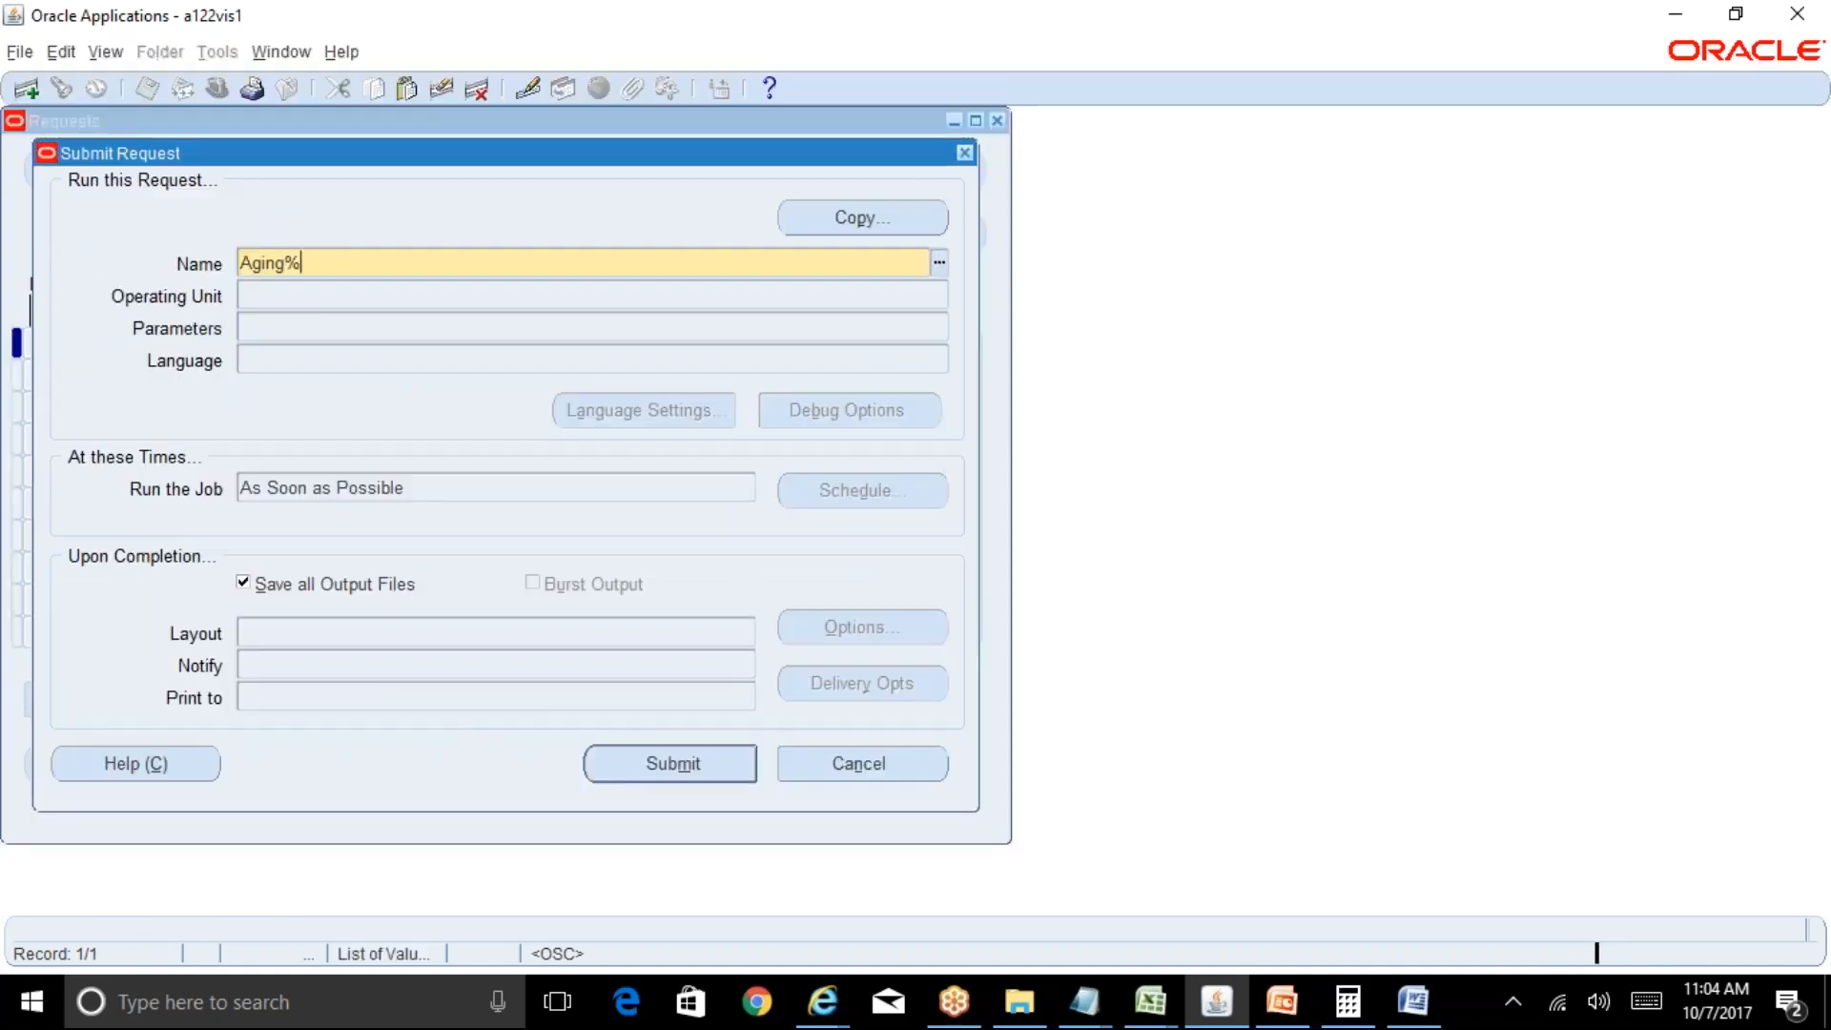
{"action": "key", "text": "Tab"}
{"action": "key", "text": "Return"}
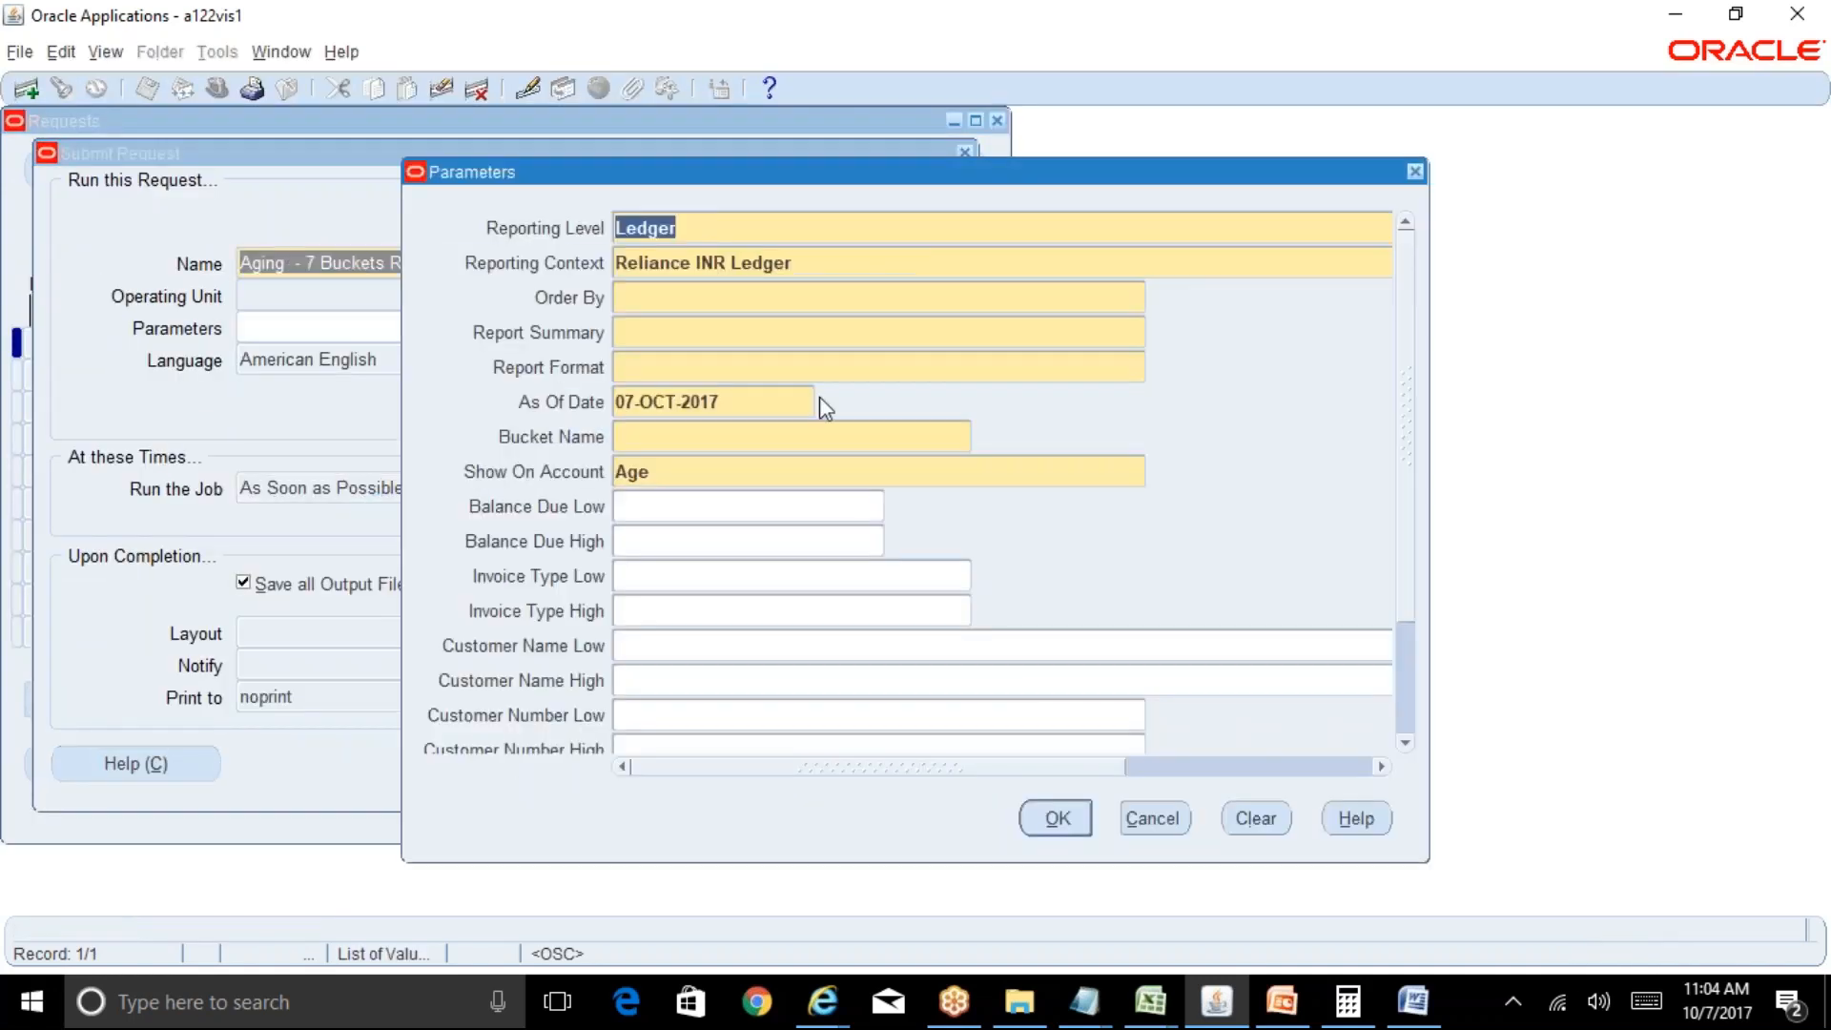
{"action": "left_click", "coordinate": [721, 296]}
{"action": "key", "text": "ctrl+l"}
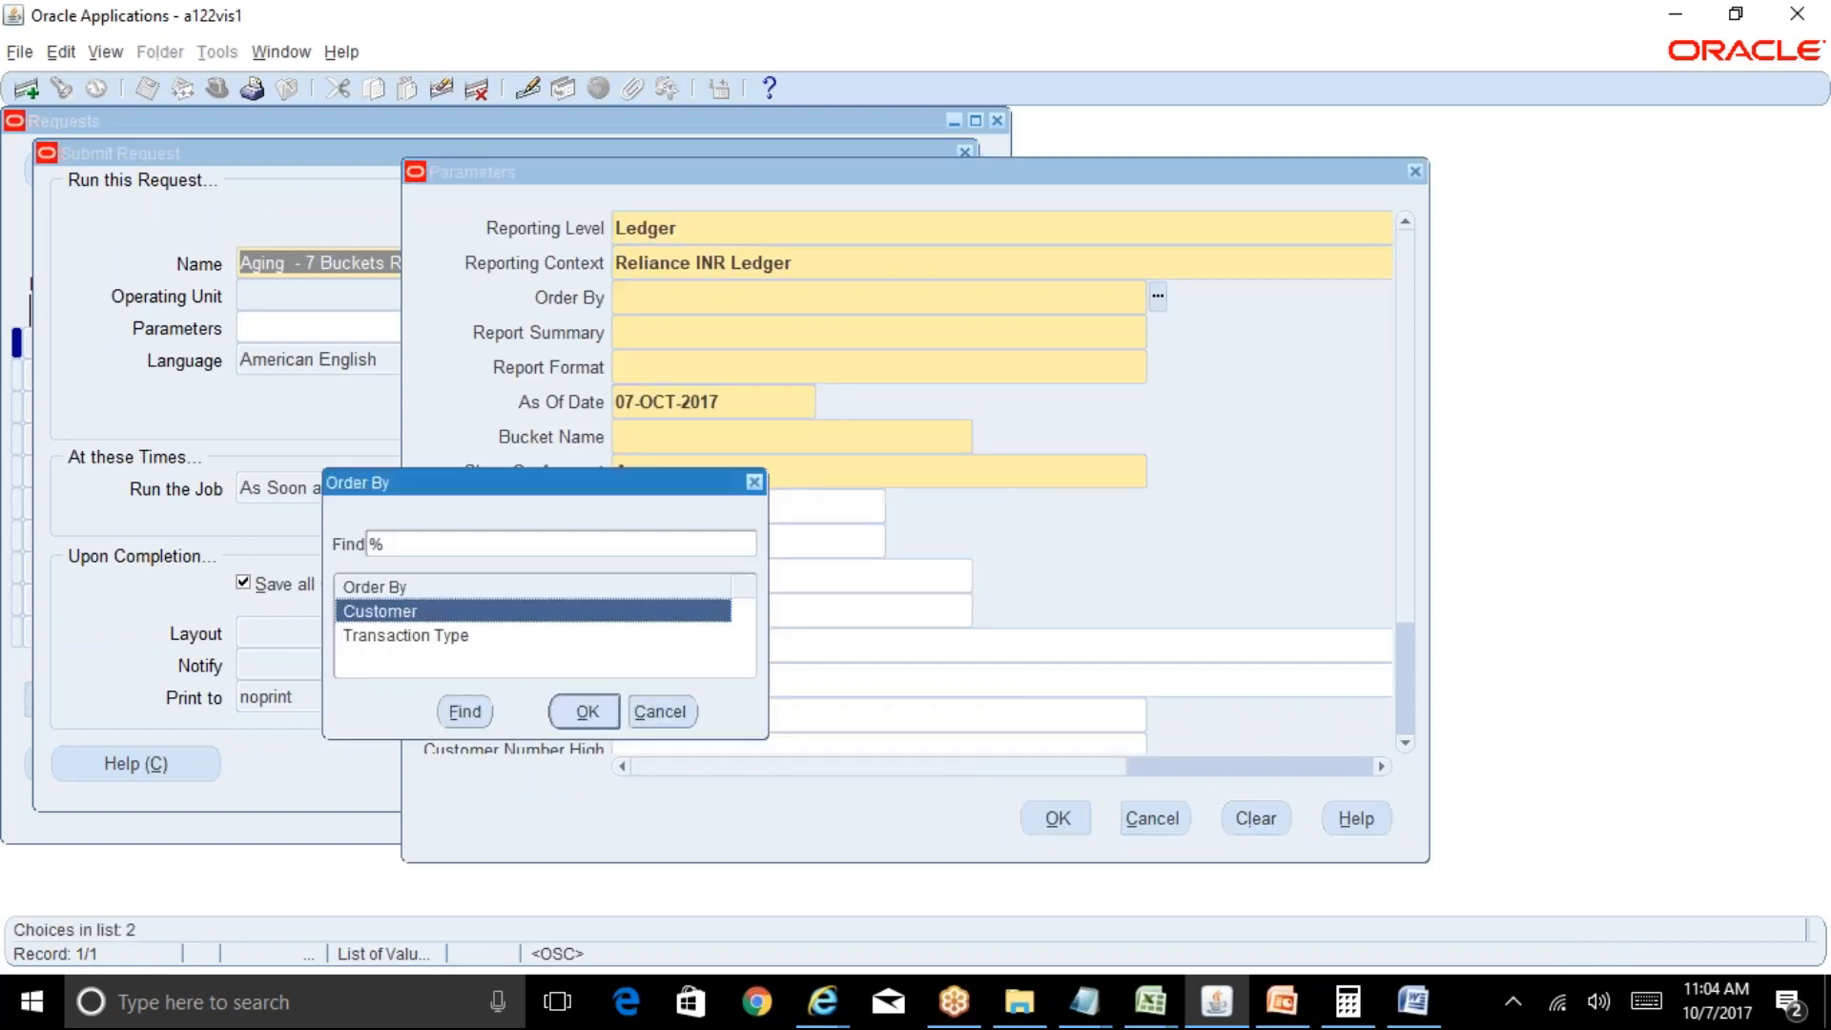
{"action": "key", "text": "Return"}
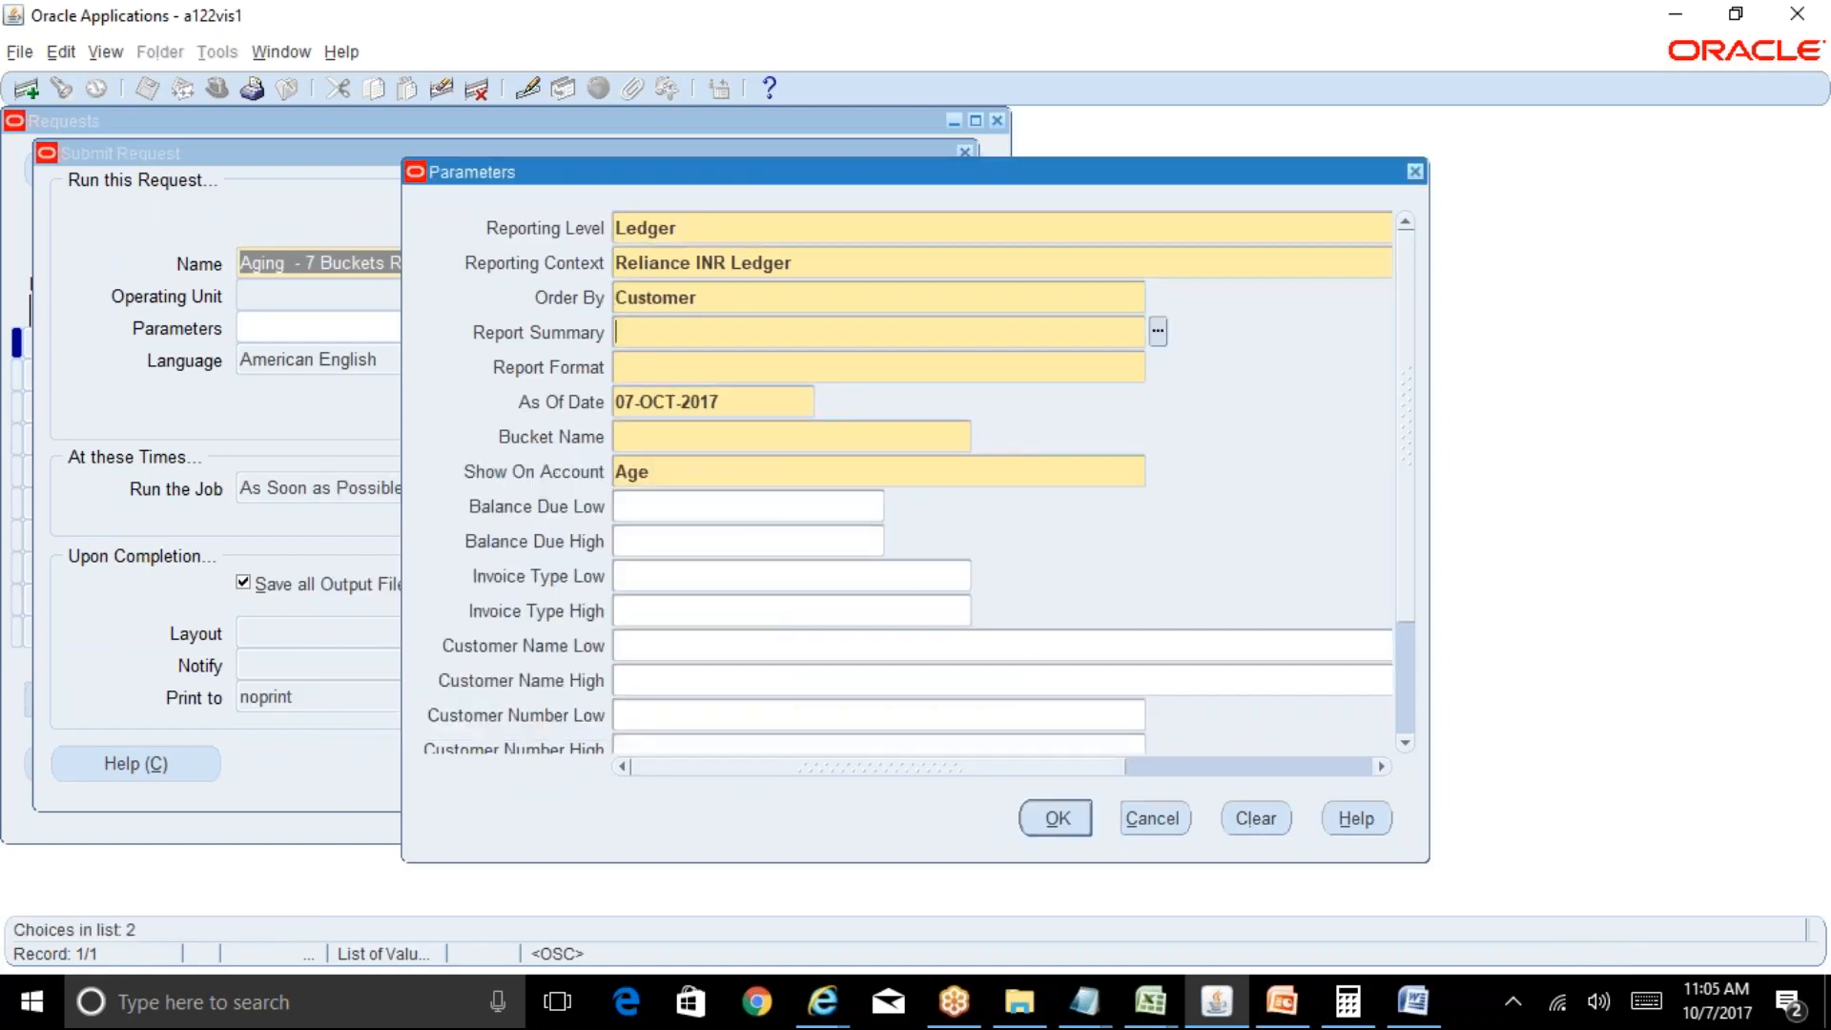
Set report summary Invoice Summary, format Detailed, and bucket name Collections.
{"action": "key", "text": "ctrl+l"}
{"action": "key", "text": "Down"}
{"action": "key", "text": "Return"}
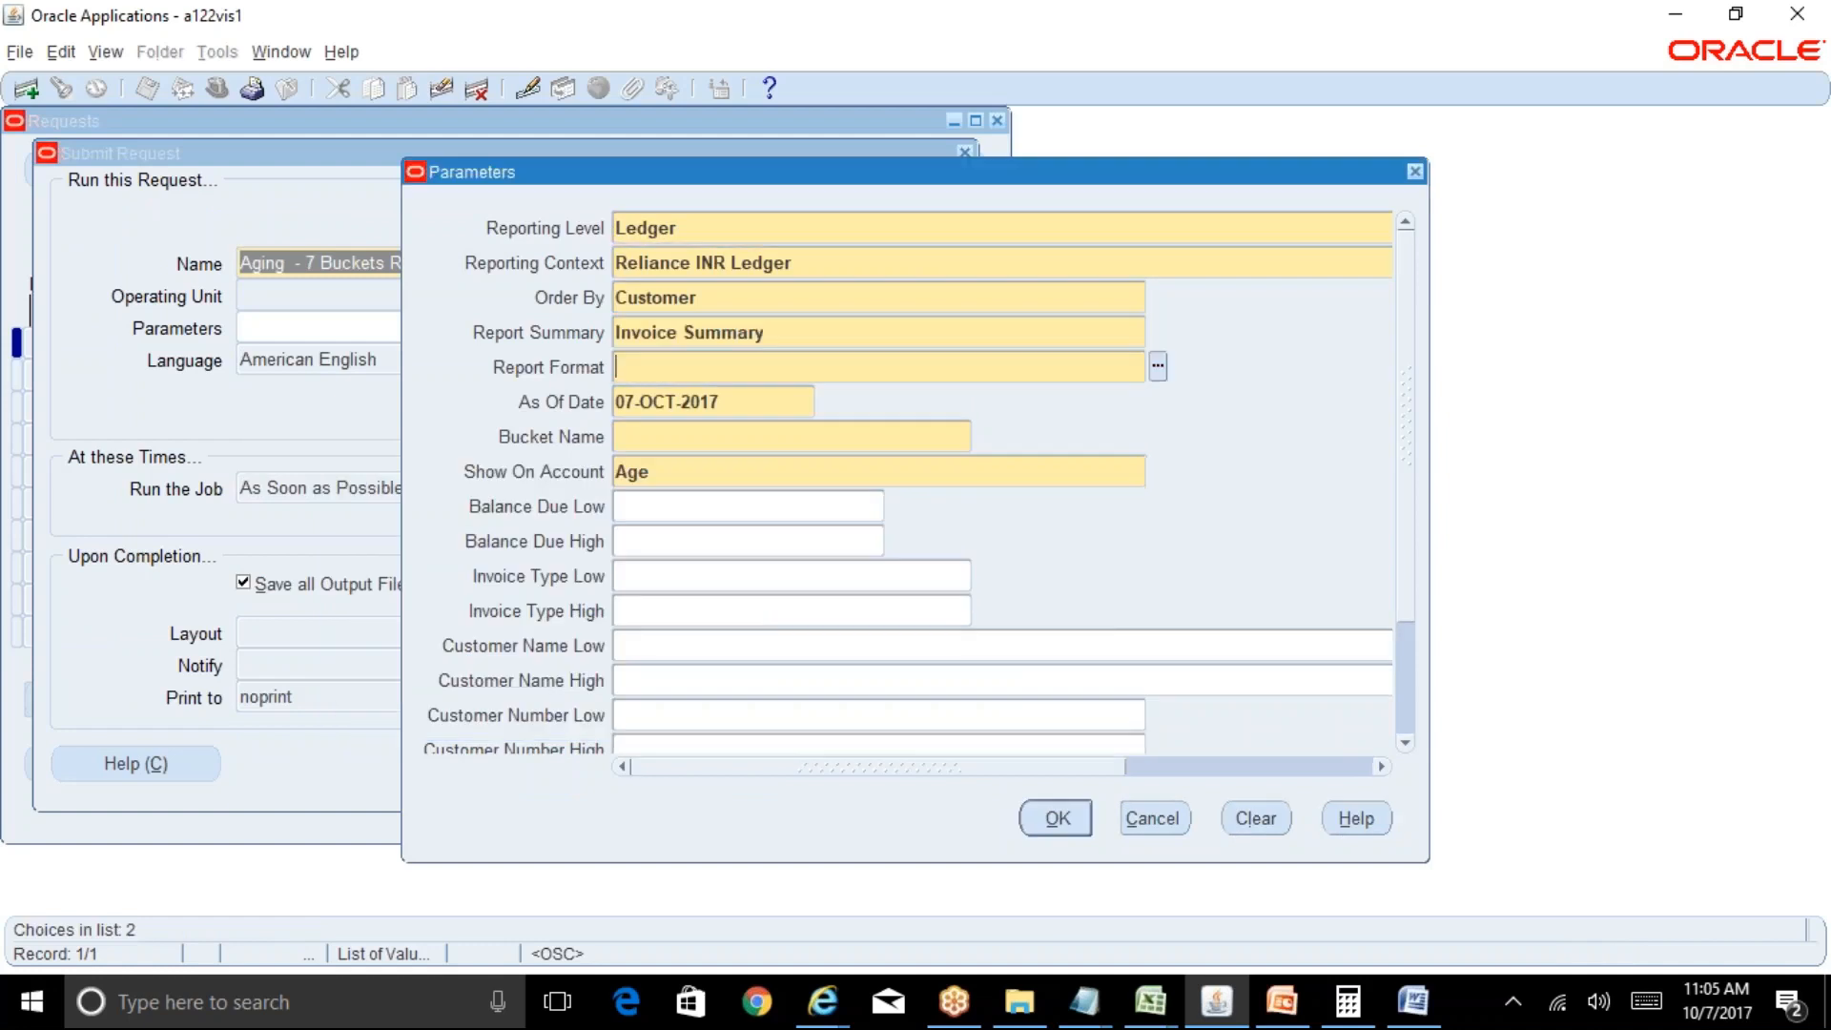
{"action": "key", "text": "ctrl+l"}
{"action": "key", "text": "Down"}
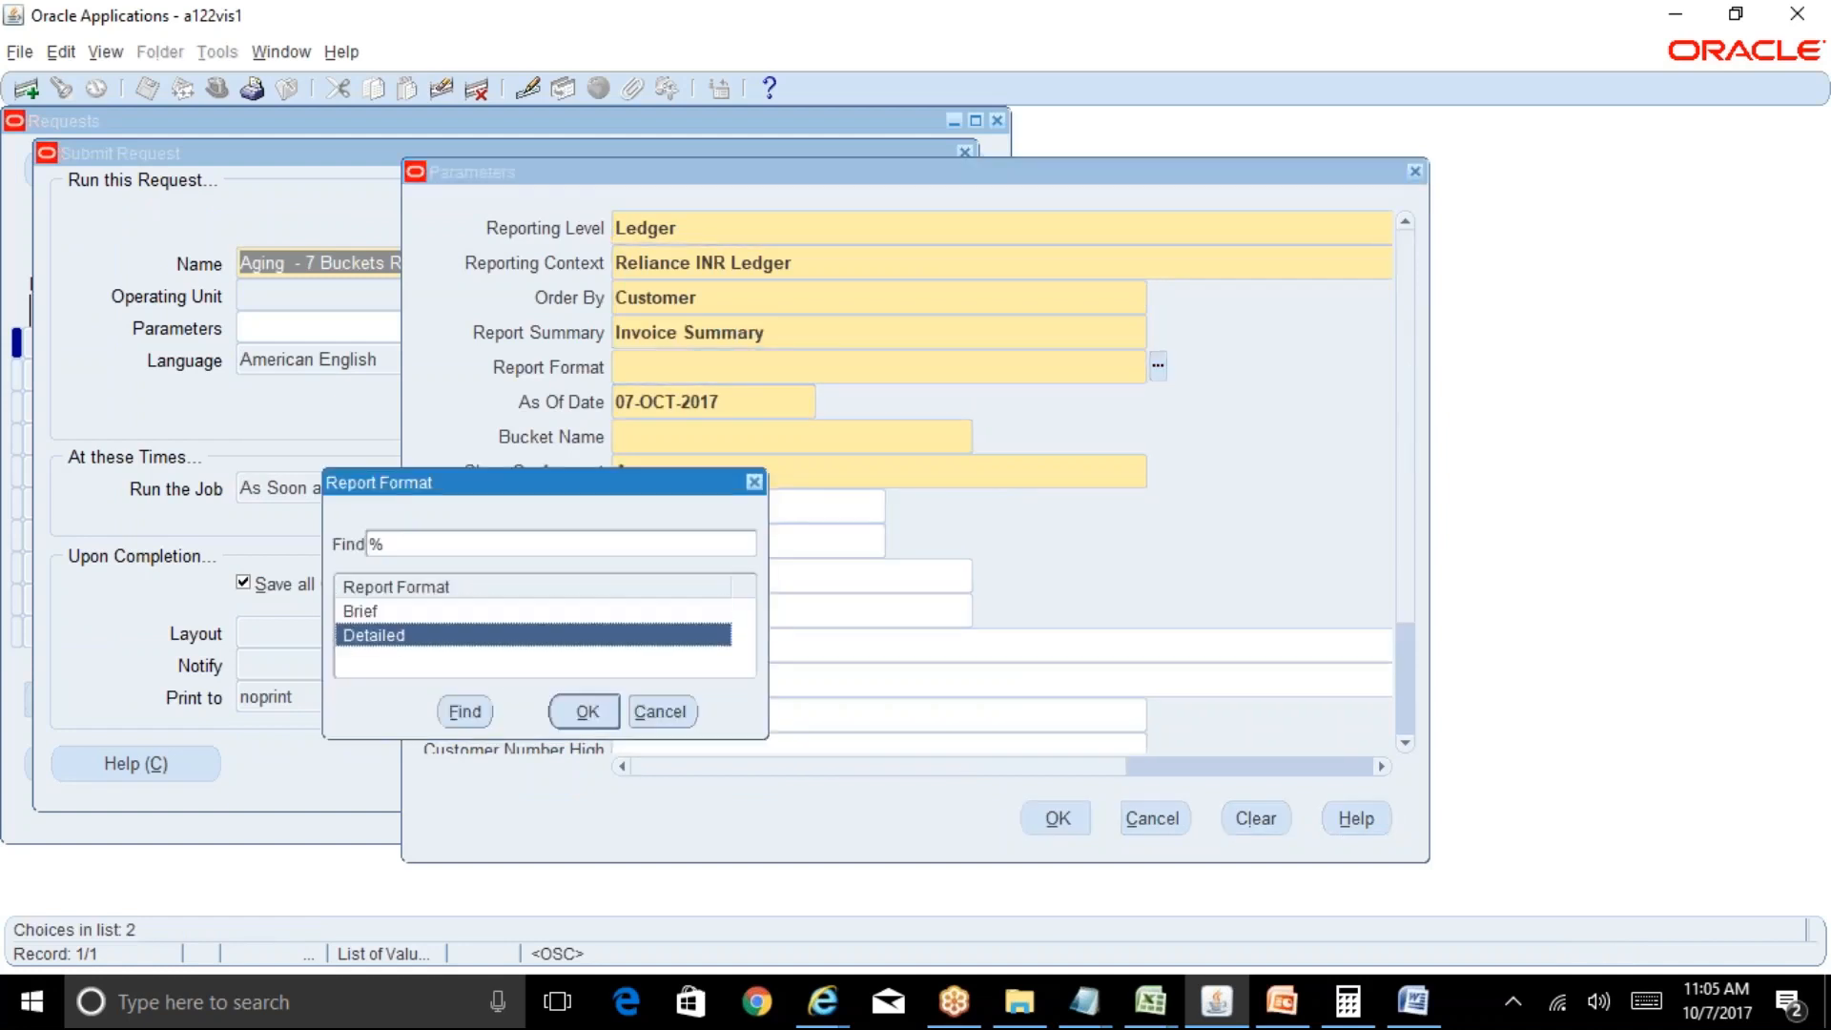
{"action": "key", "text": "Return"}
{"action": "key", "text": "Tab"}
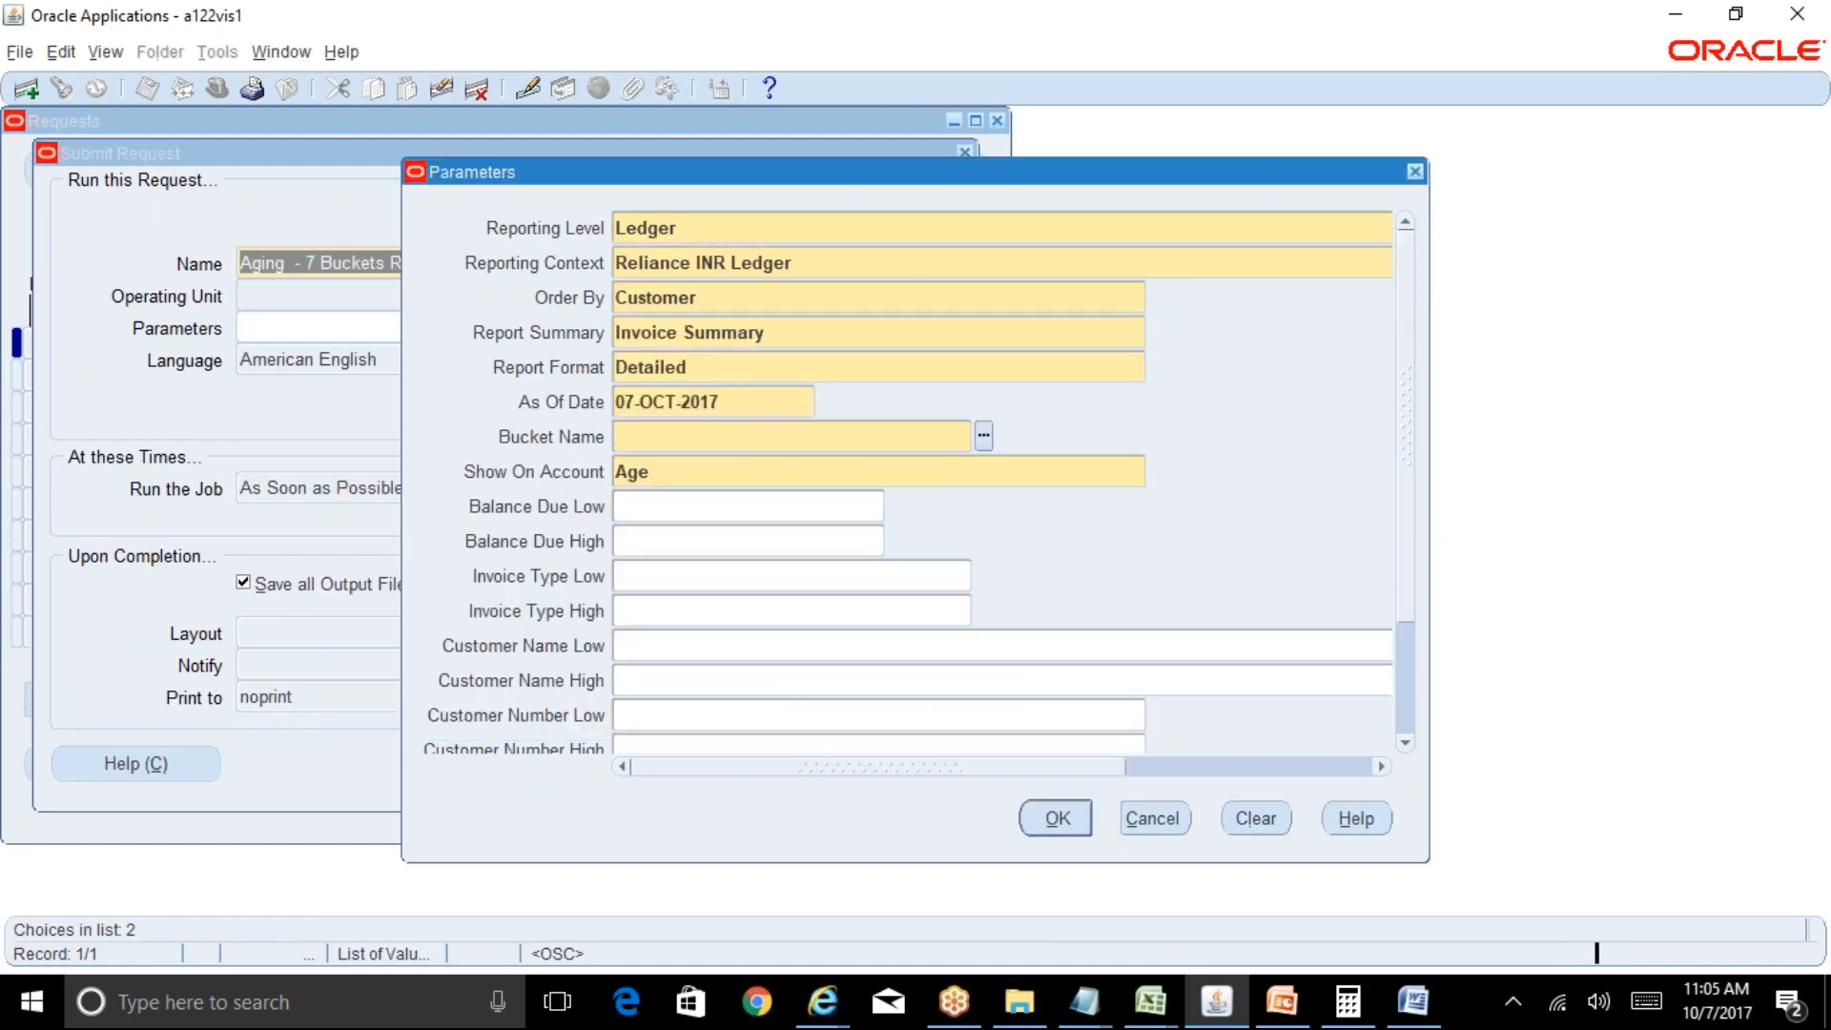
{"action": "key", "text": "ctrl+l"}
{"action": "key", "text": "Return"}
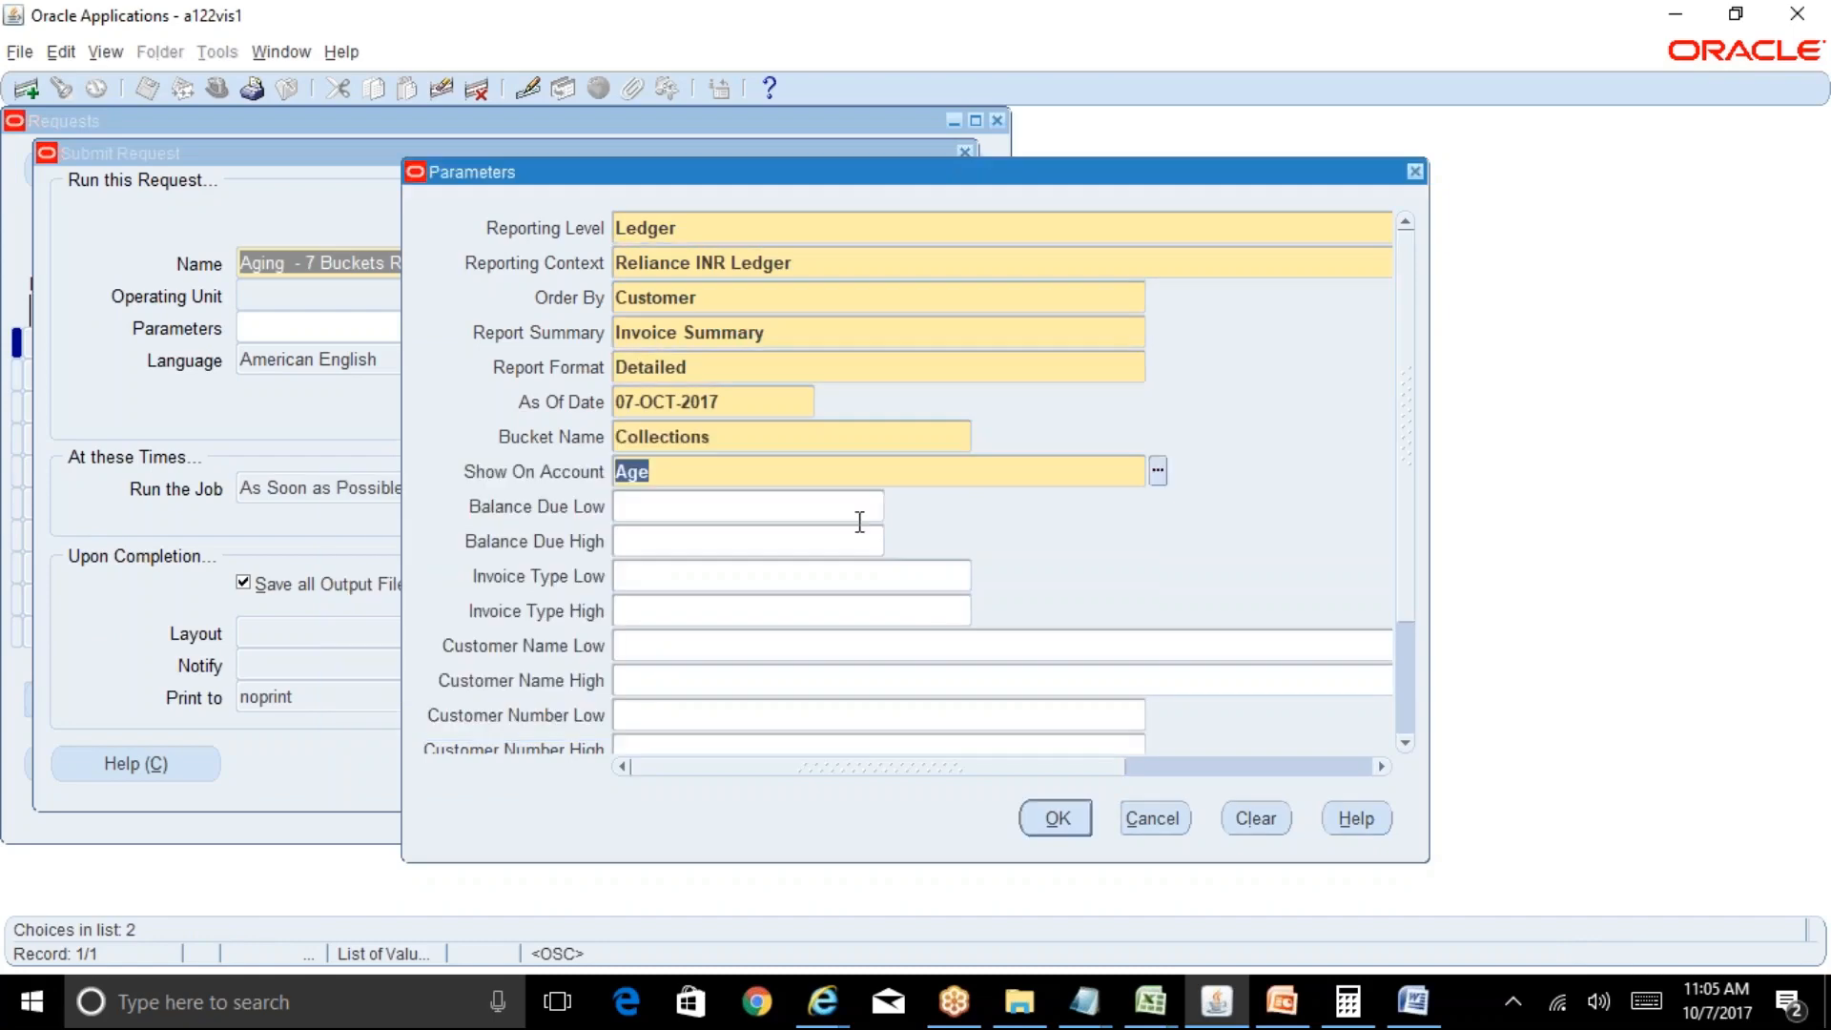
Submit the aging report as request 8282594, refresh its status, and close the list.
{"action": "left_click", "coordinate": [1054, 818]}
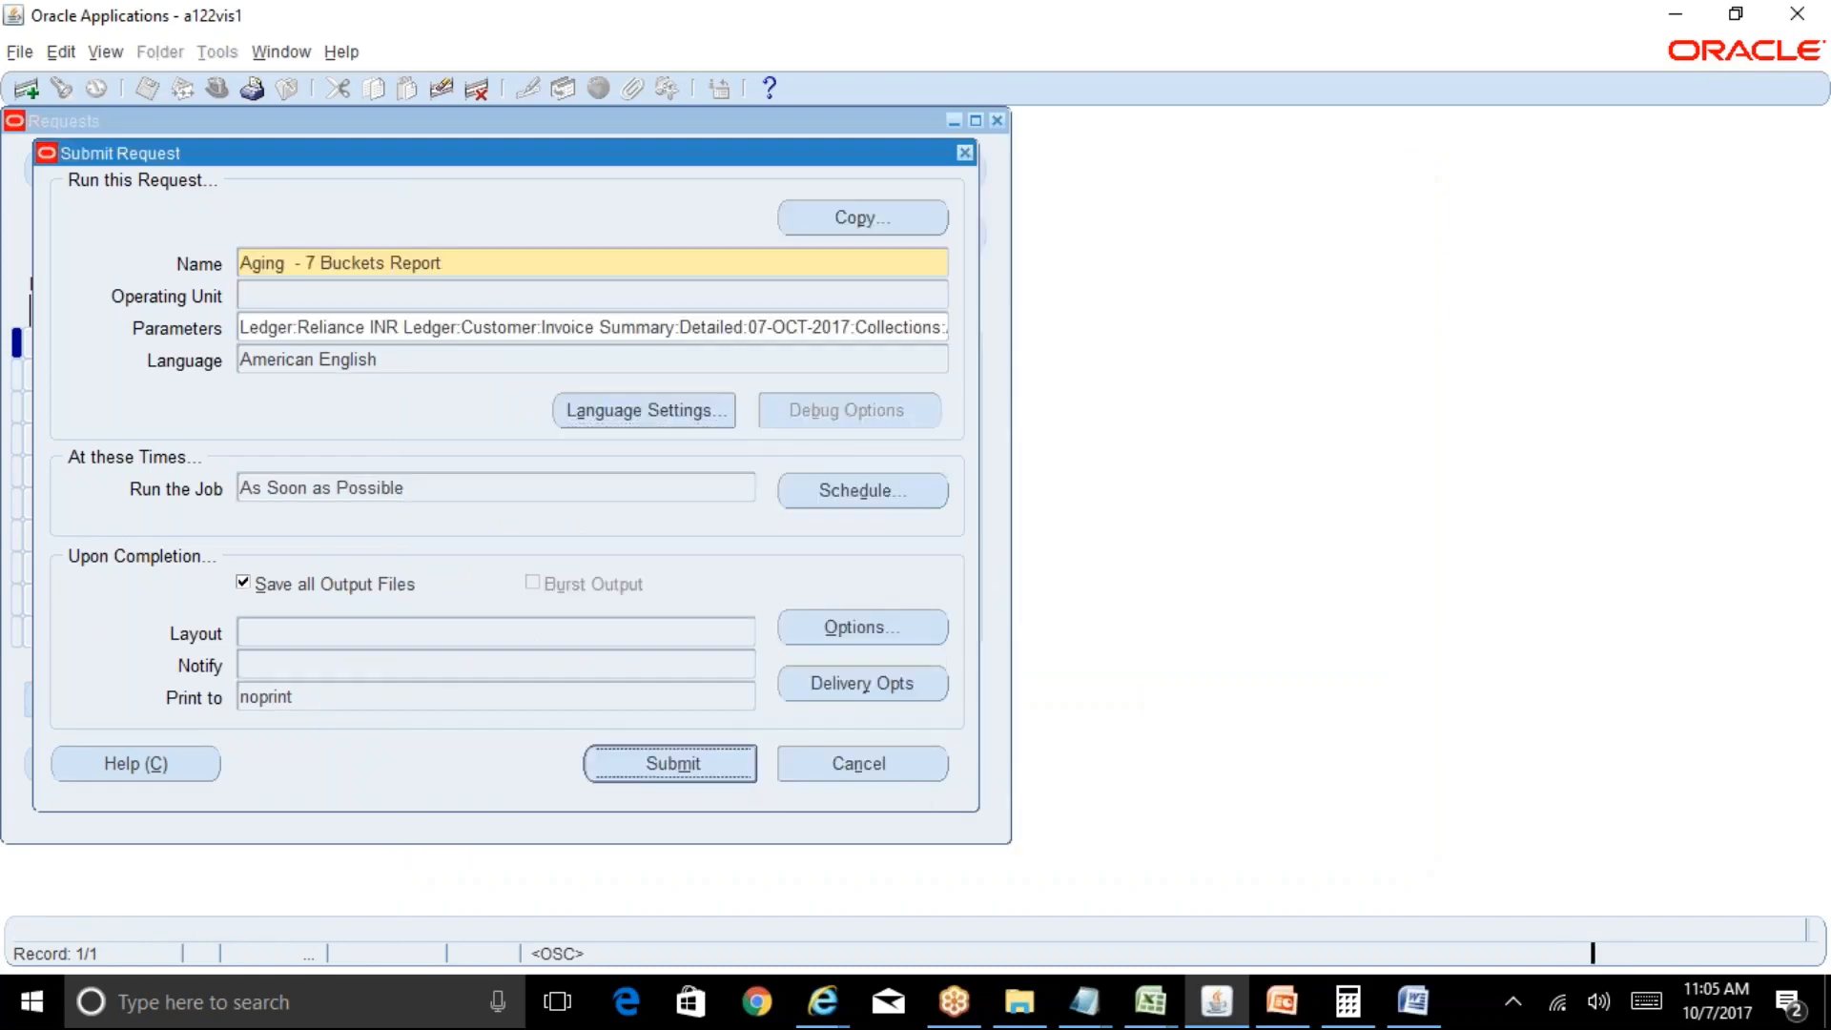
{"action": "left_click", "coordinate": [989, 585]}
{"action": "left_click", "coordinate": [827, 738]}
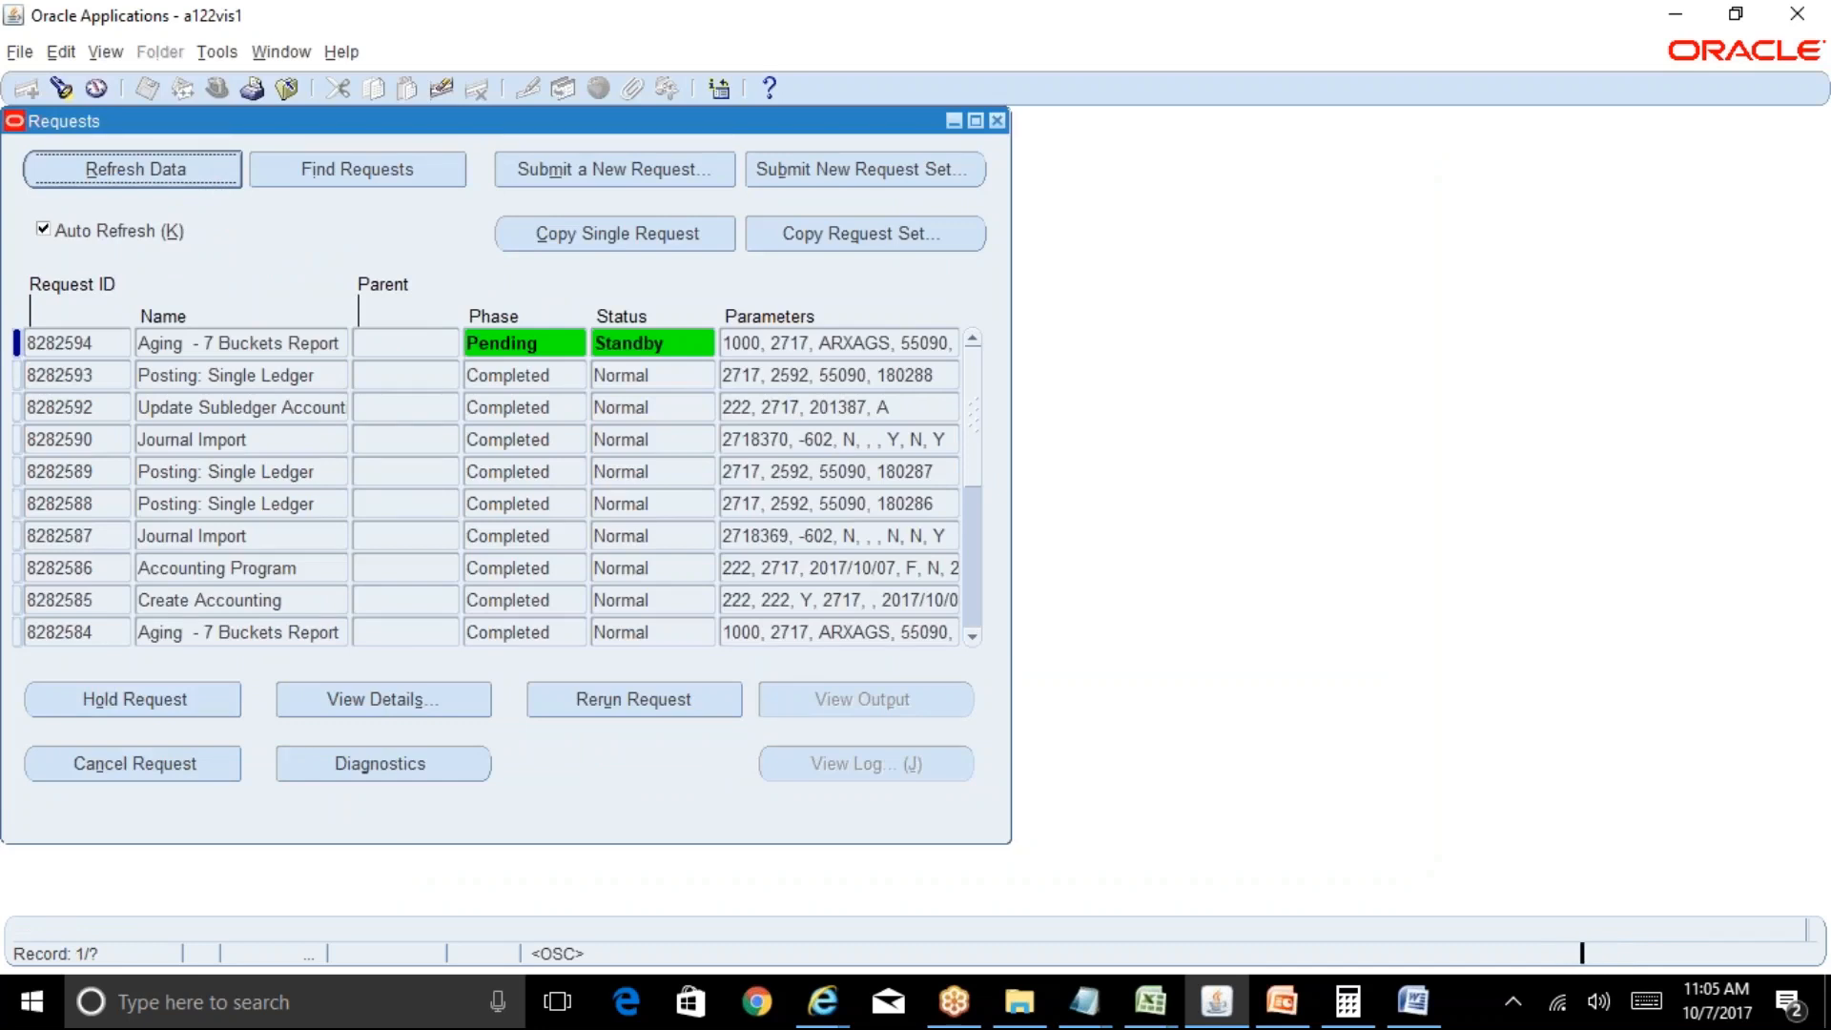
{"action": "key", "text": "alt+r"}
{"action": "key", "text": "alt+r"}
{"action": "key", "text": "alt+r"}
{"action": "key", "text": "alt+r"}
{"action": "left_click", "coordinate": [196, 158]}
{"action": "left_click", "coordinate": [997, 120]}
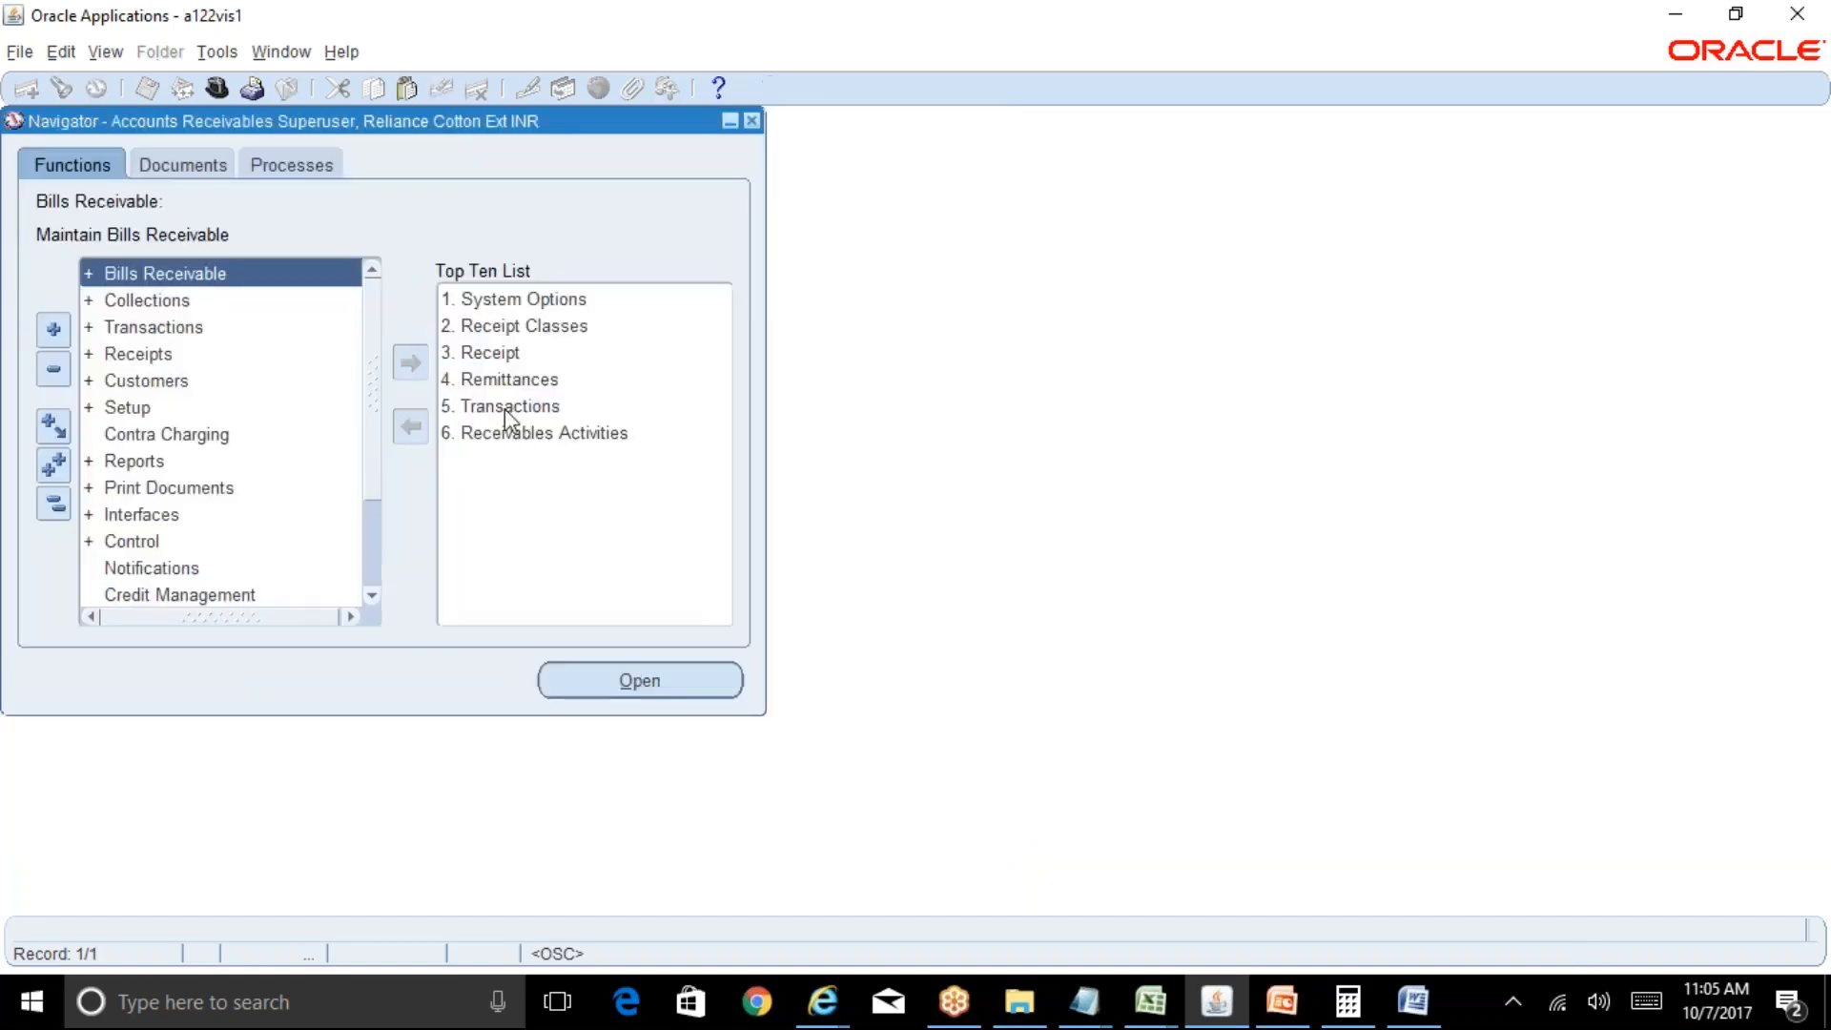
Switch to GL Superuser, Reliance INR, open the account inquiry, and check the journal lines' account.
{"action": "key", "text": "Down"}
{"action": "key", "text": "Down"}
{"action": "key", "text": "Down"}
{"action": "key", "text": "Down"}
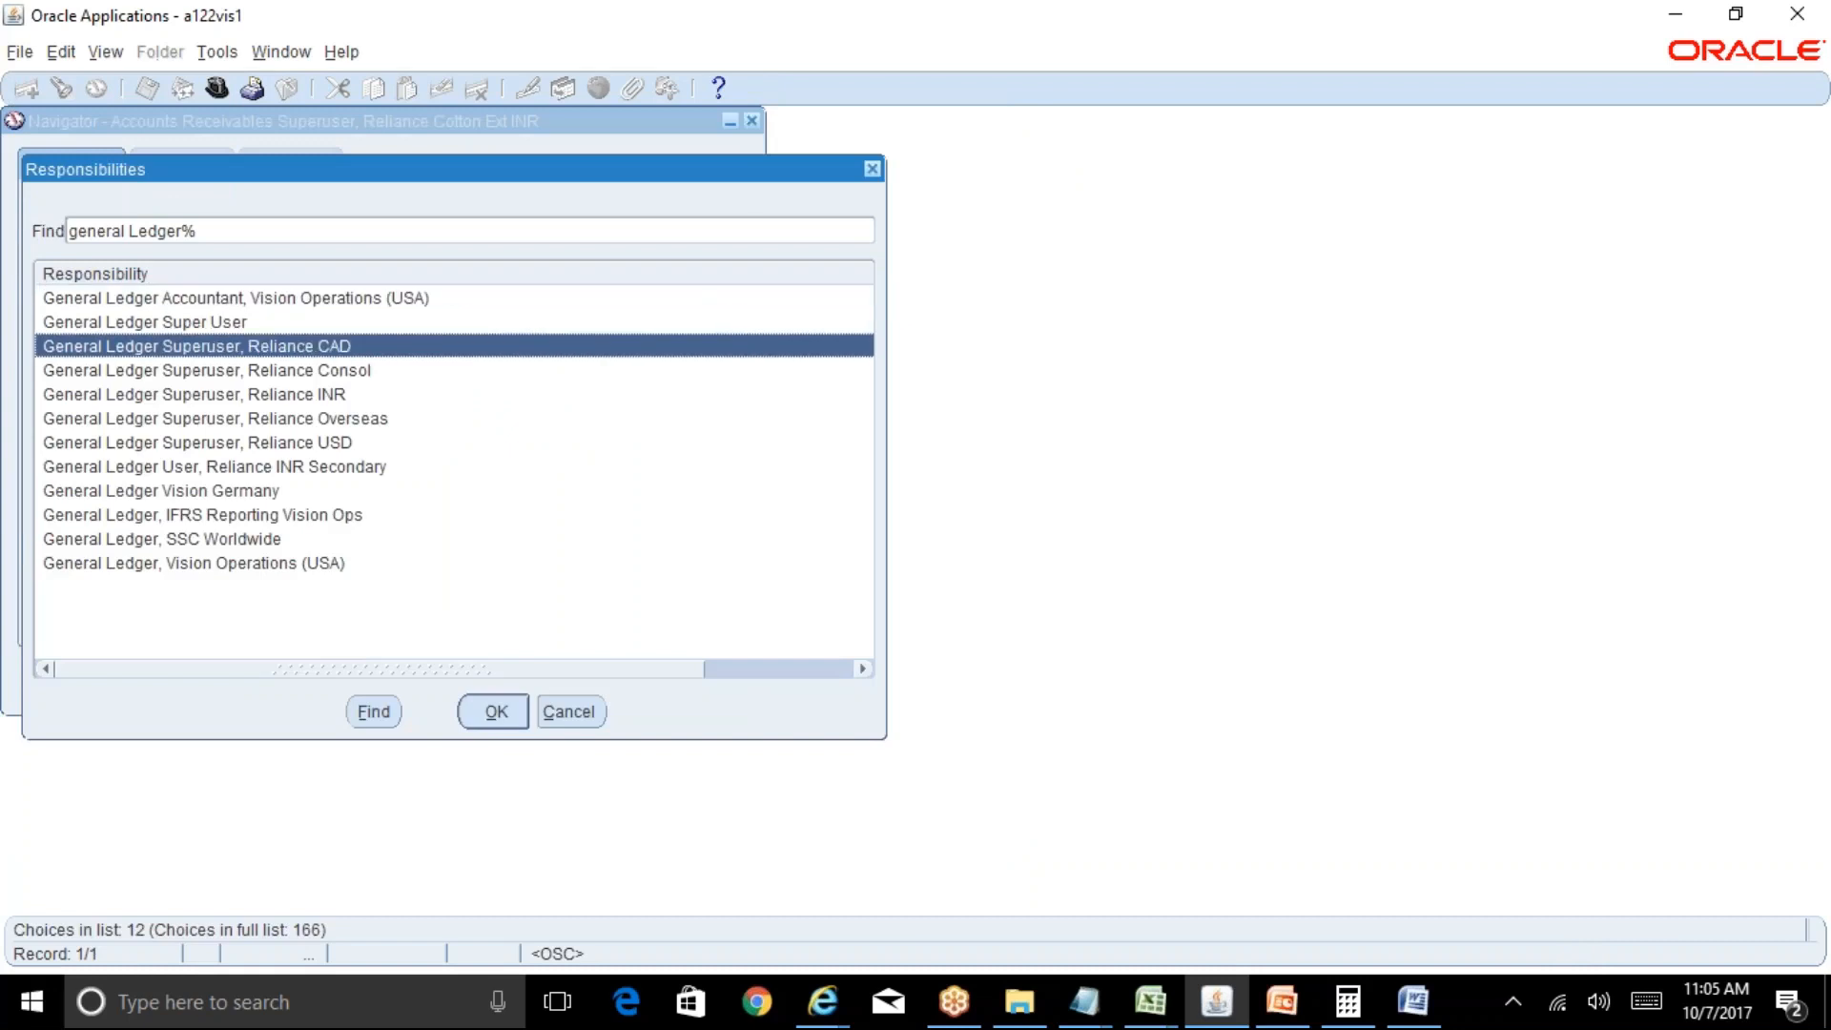
{"action": "key", "text": "Return"}
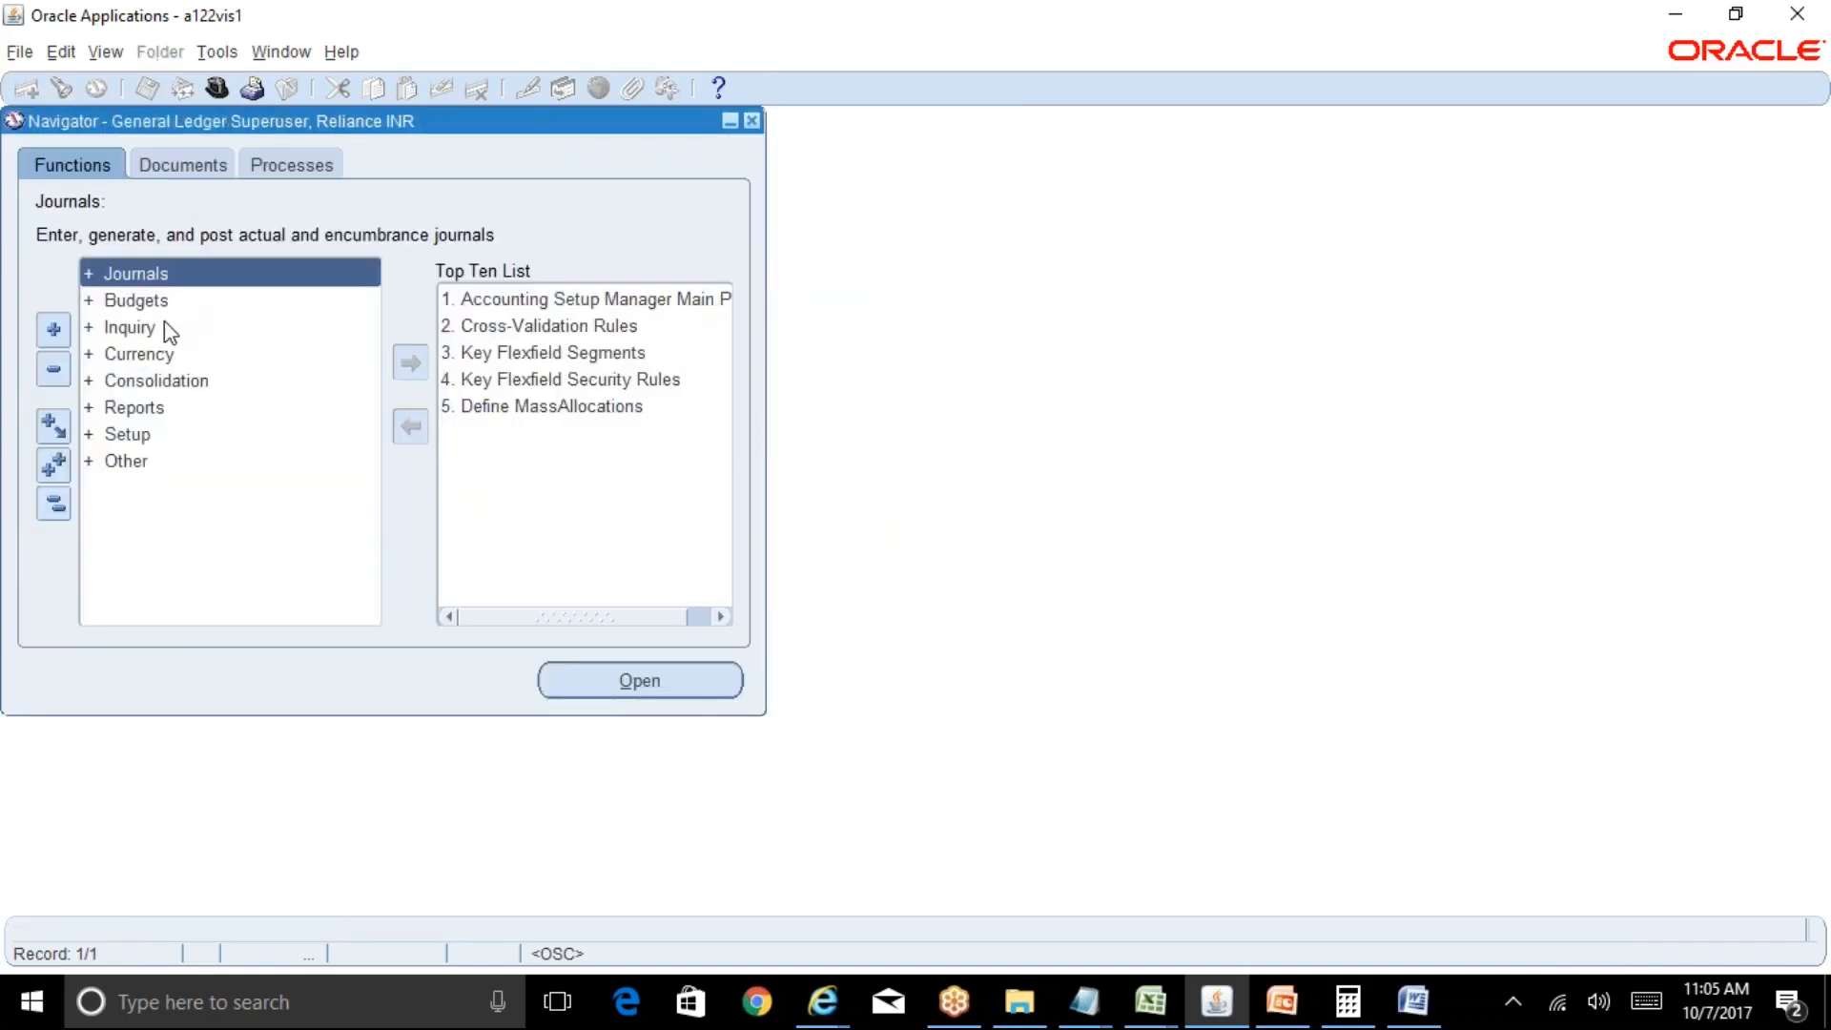
{"action": "double_click", "coordinate": [164, 325]}
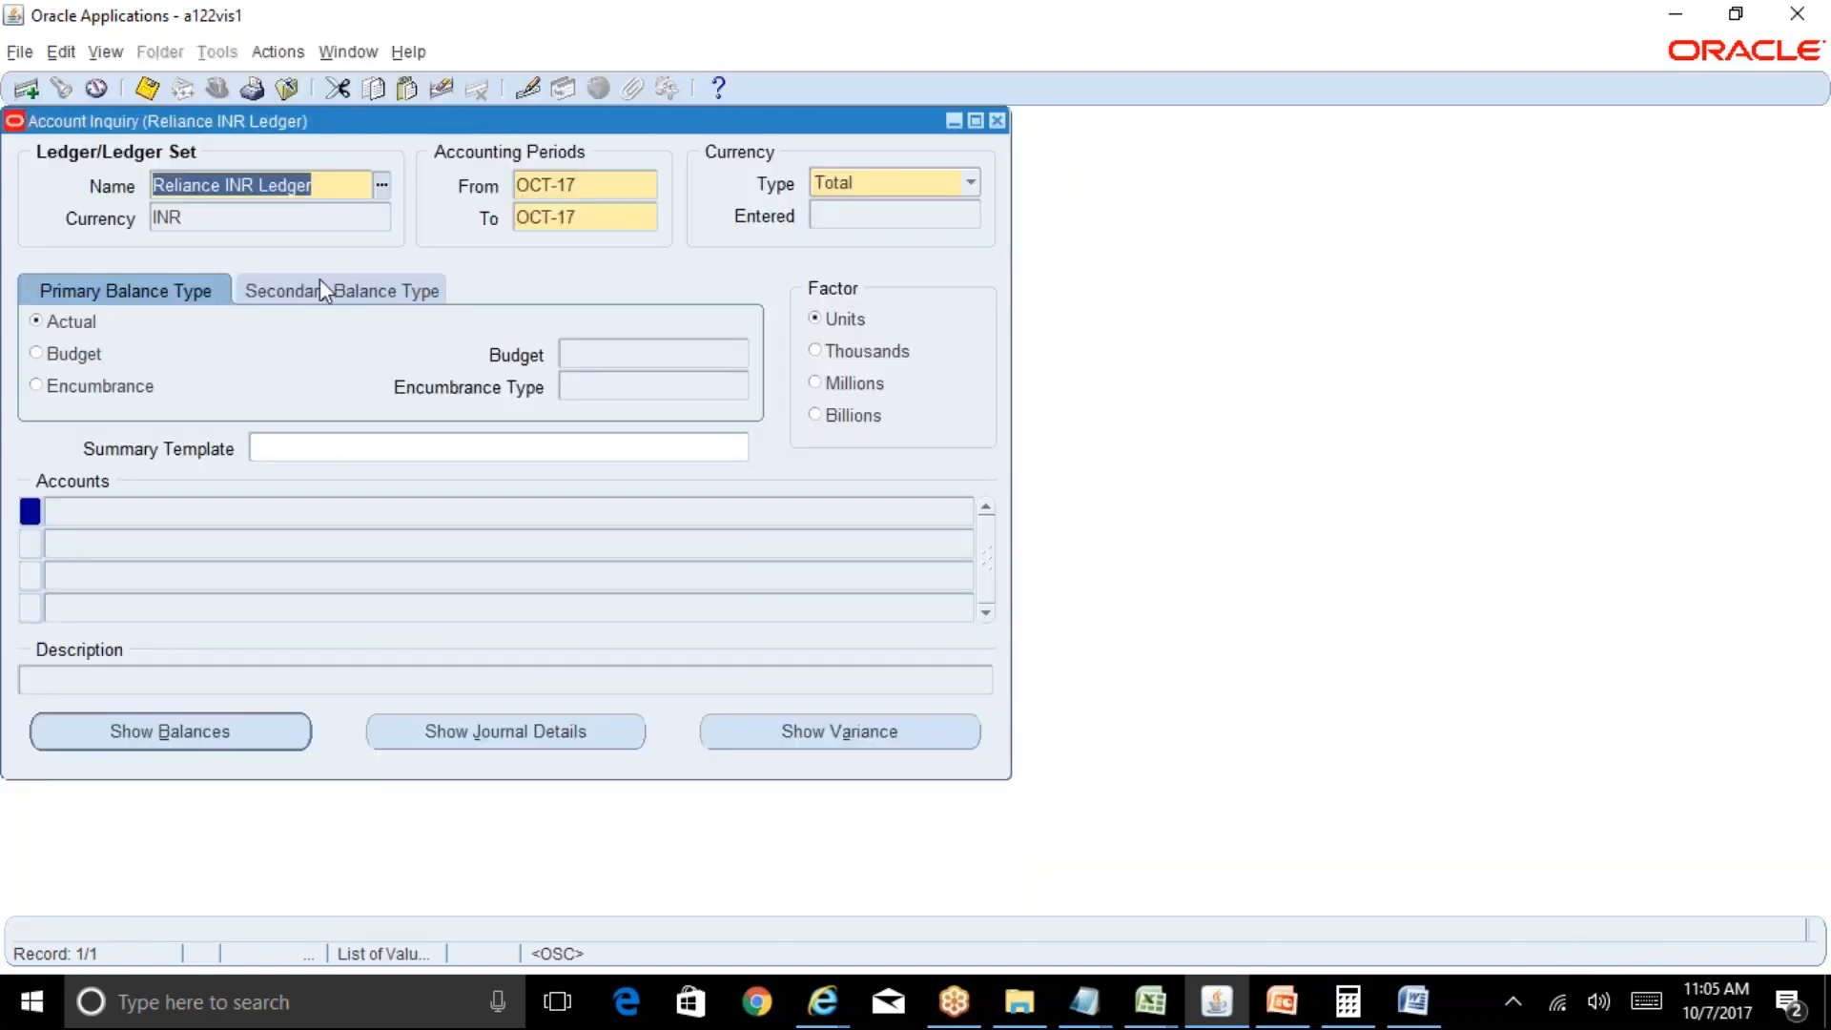
{"action": "left_click", "coordinate": [416, 511]}
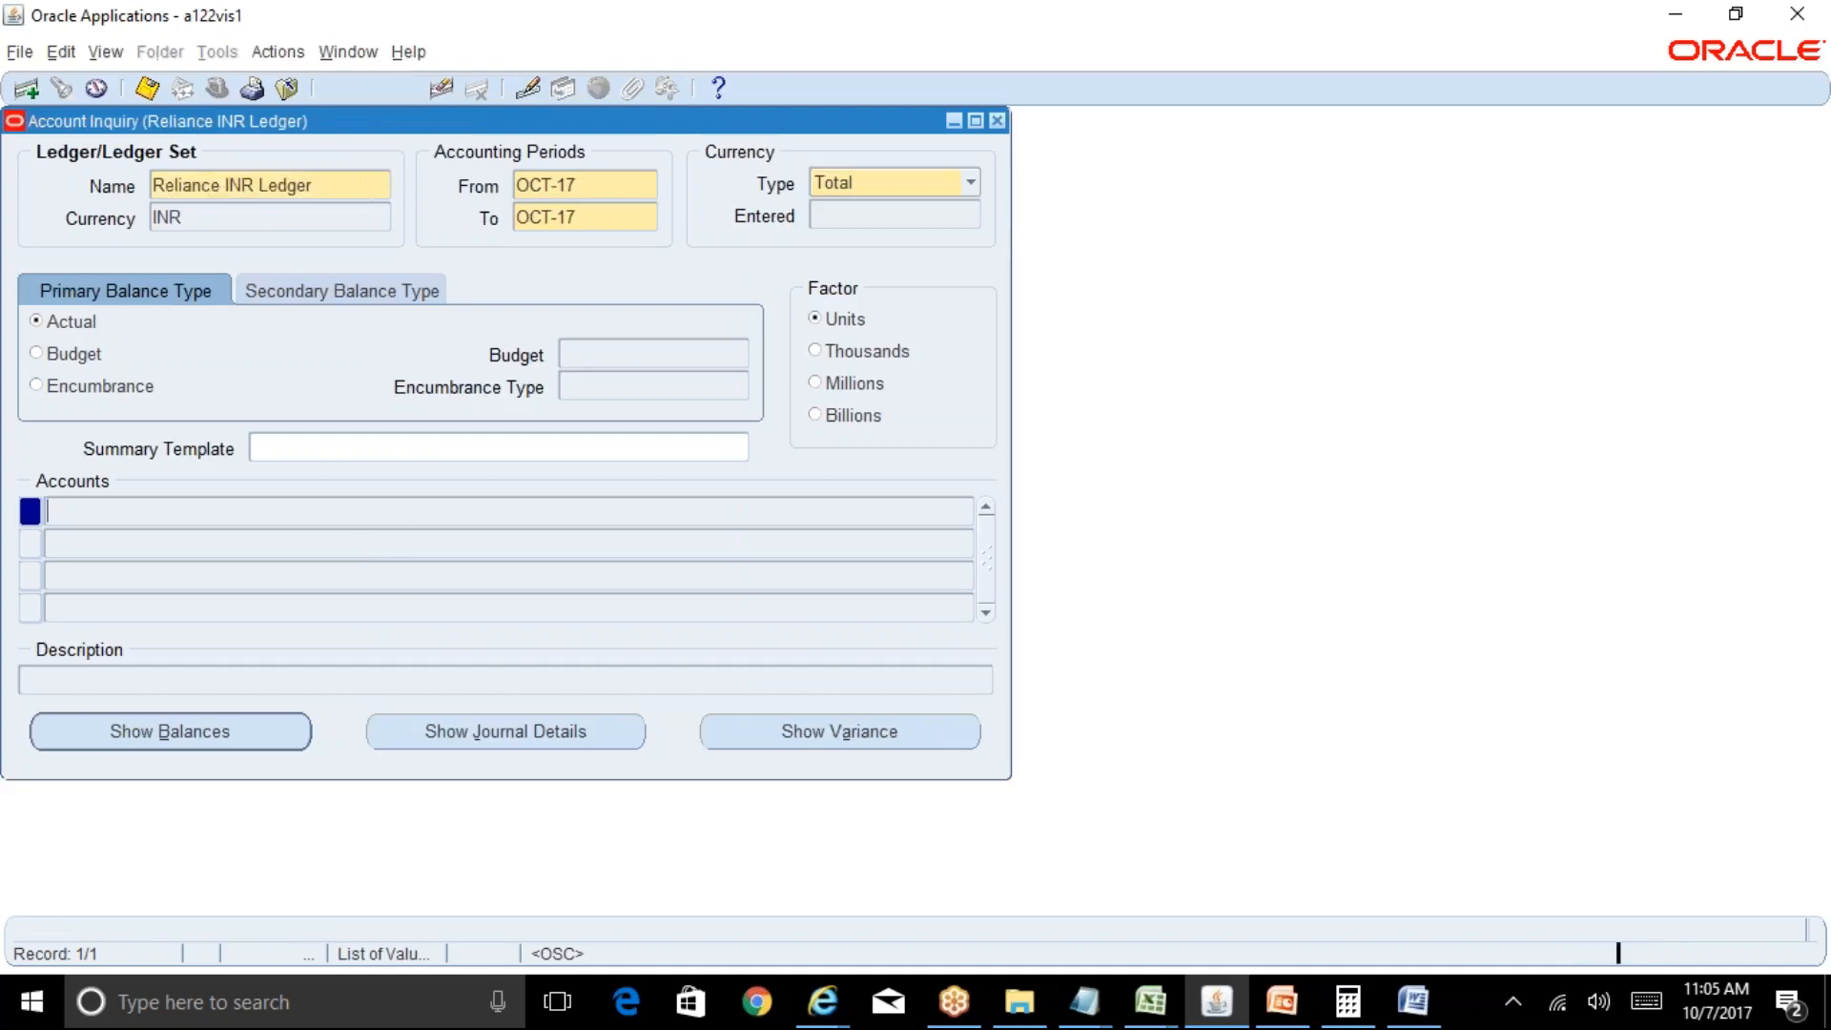
{"action": "left_click", "coordinate": [846, 974]}
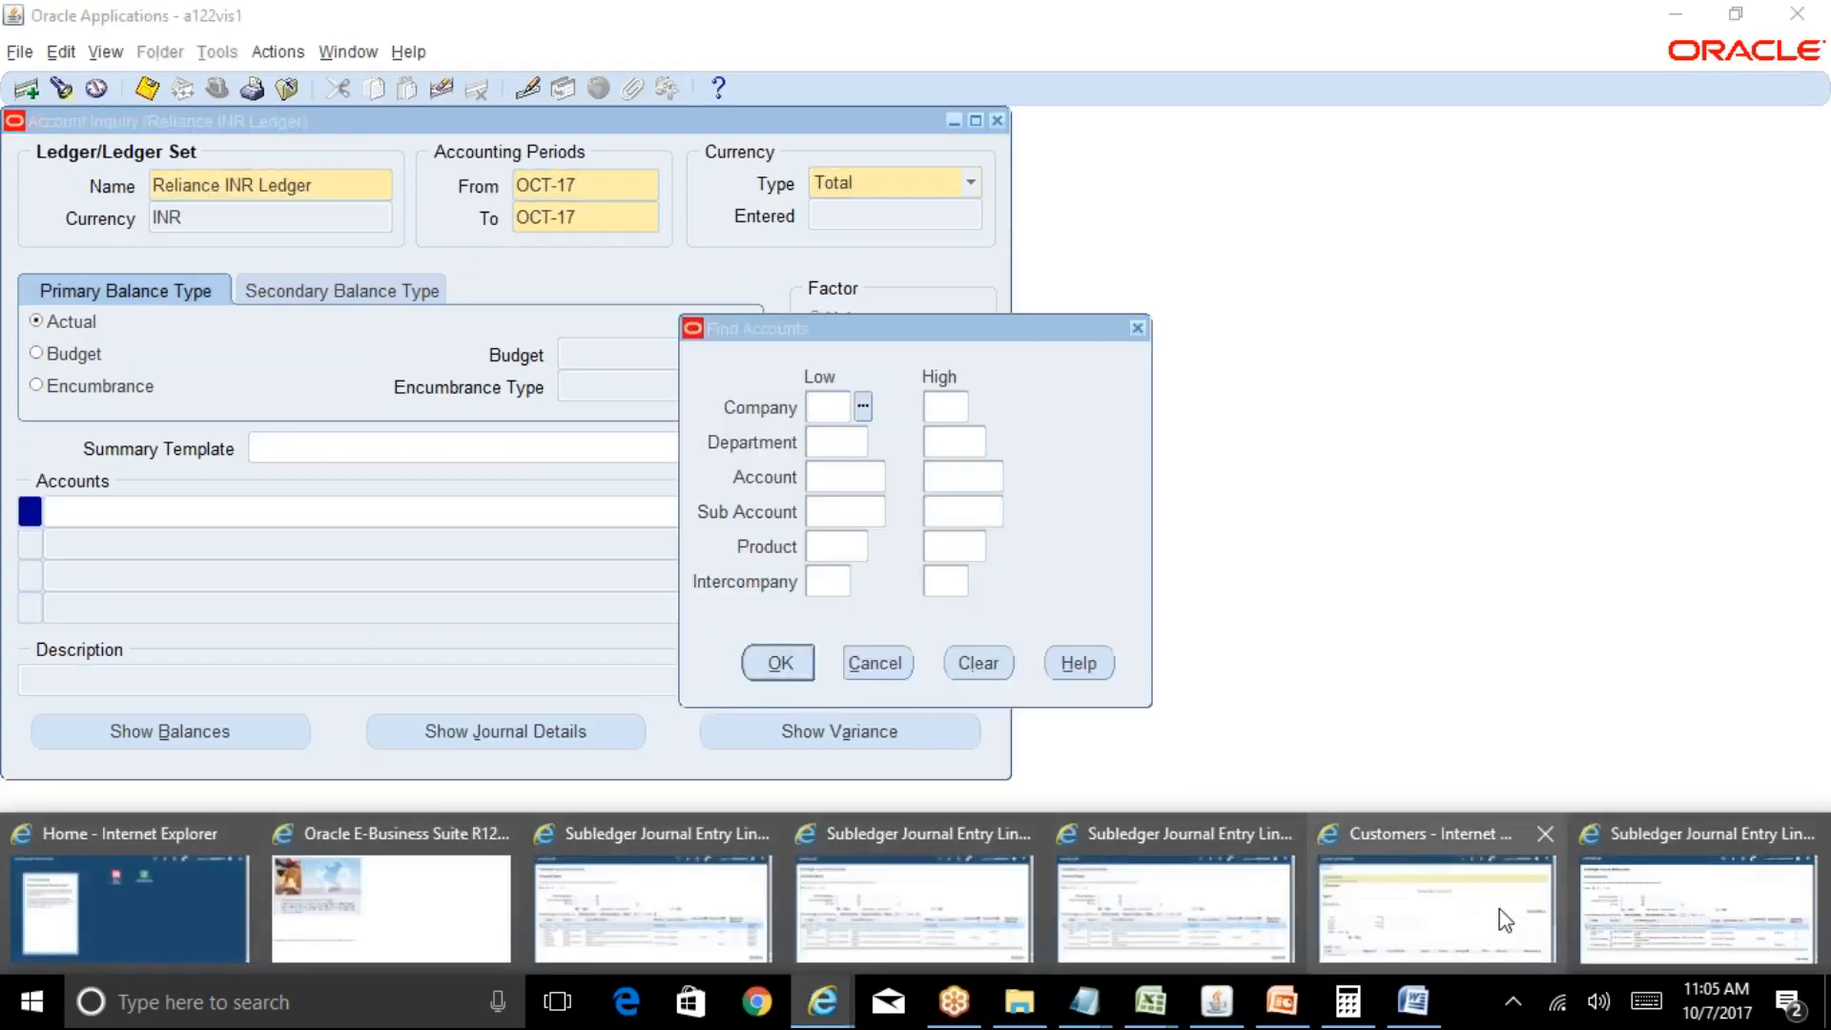
{"action": "left_click", "coordinate": [1638, 895]}
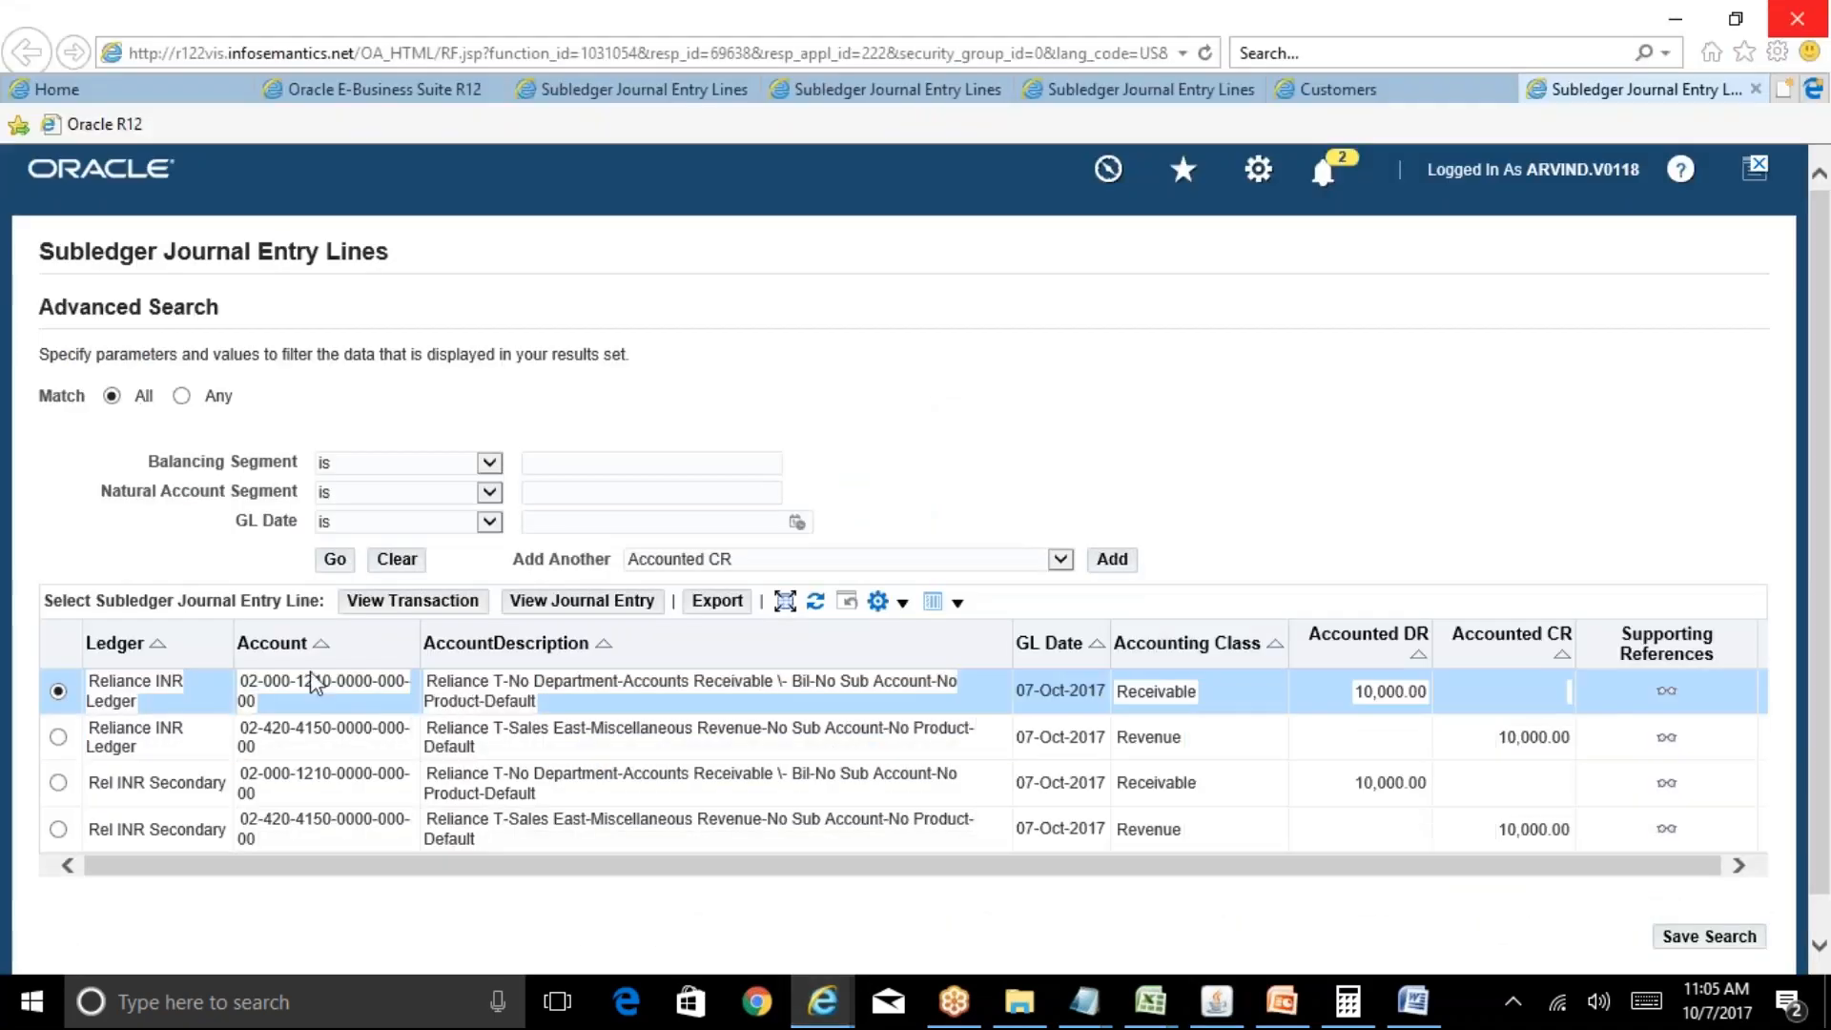
{"action": "key", "text": "alt+Tab"}
{"action": "type", "text": "02"}
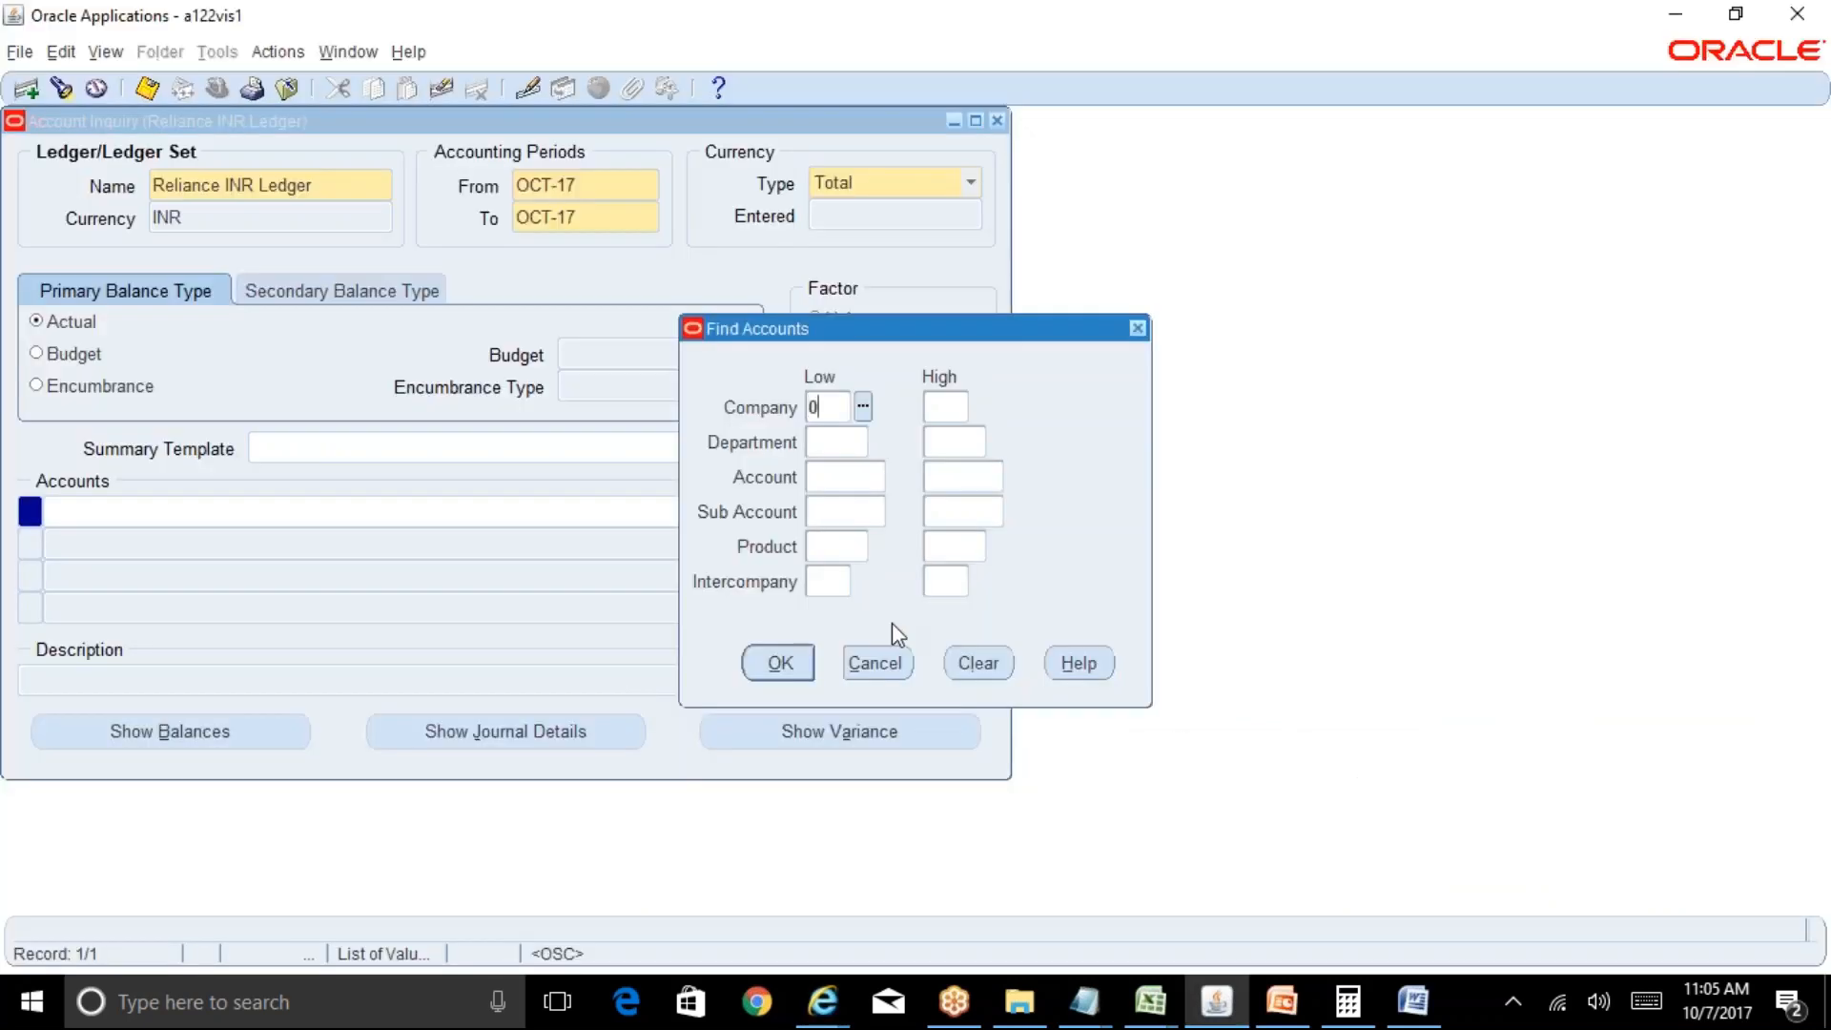
{"action": "key", "text": "Tab"}
{"action": "key", "text": "Tab"}
{"action": "type", "text": "000"}
{"action": "key", "text": "Tab"}
{"action": "type", "text": "000"}
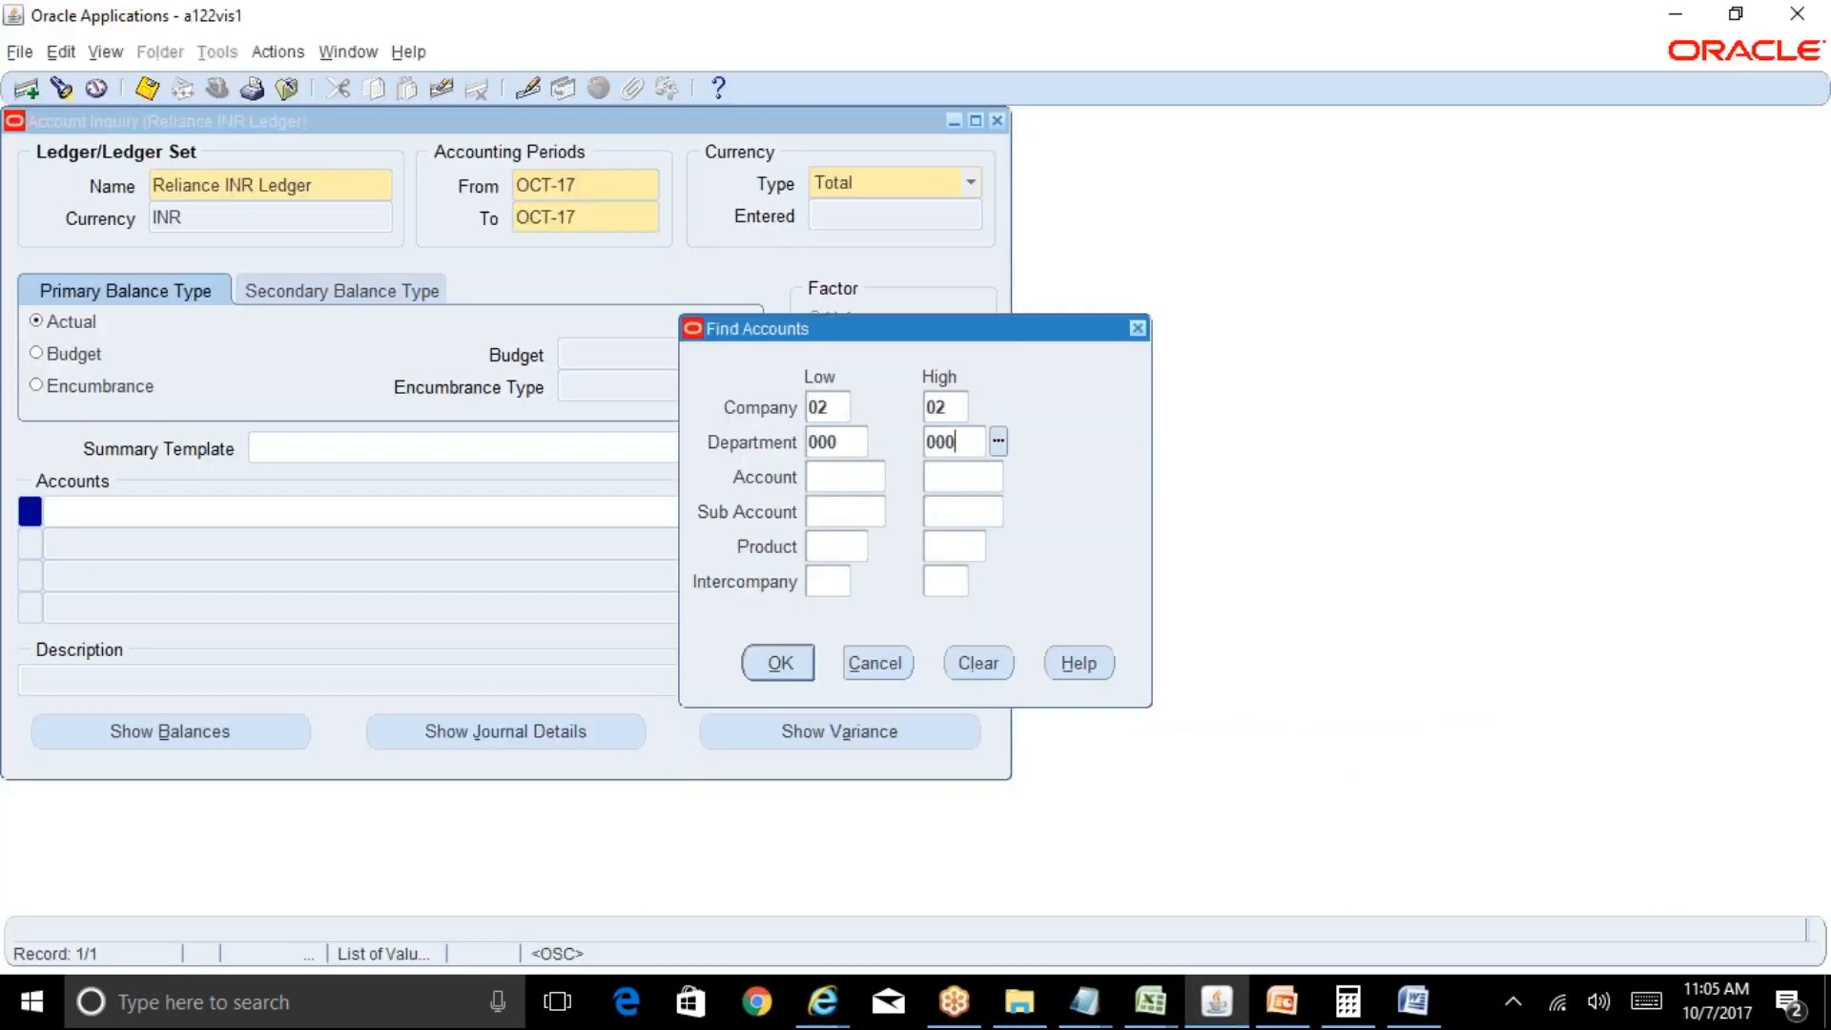
{"action": "key", "text": "Tab"}
{"action": "type", "text": "1210"}
{"action": "key", "text": "Tab"}
{"action": "key", "text": "Return"}
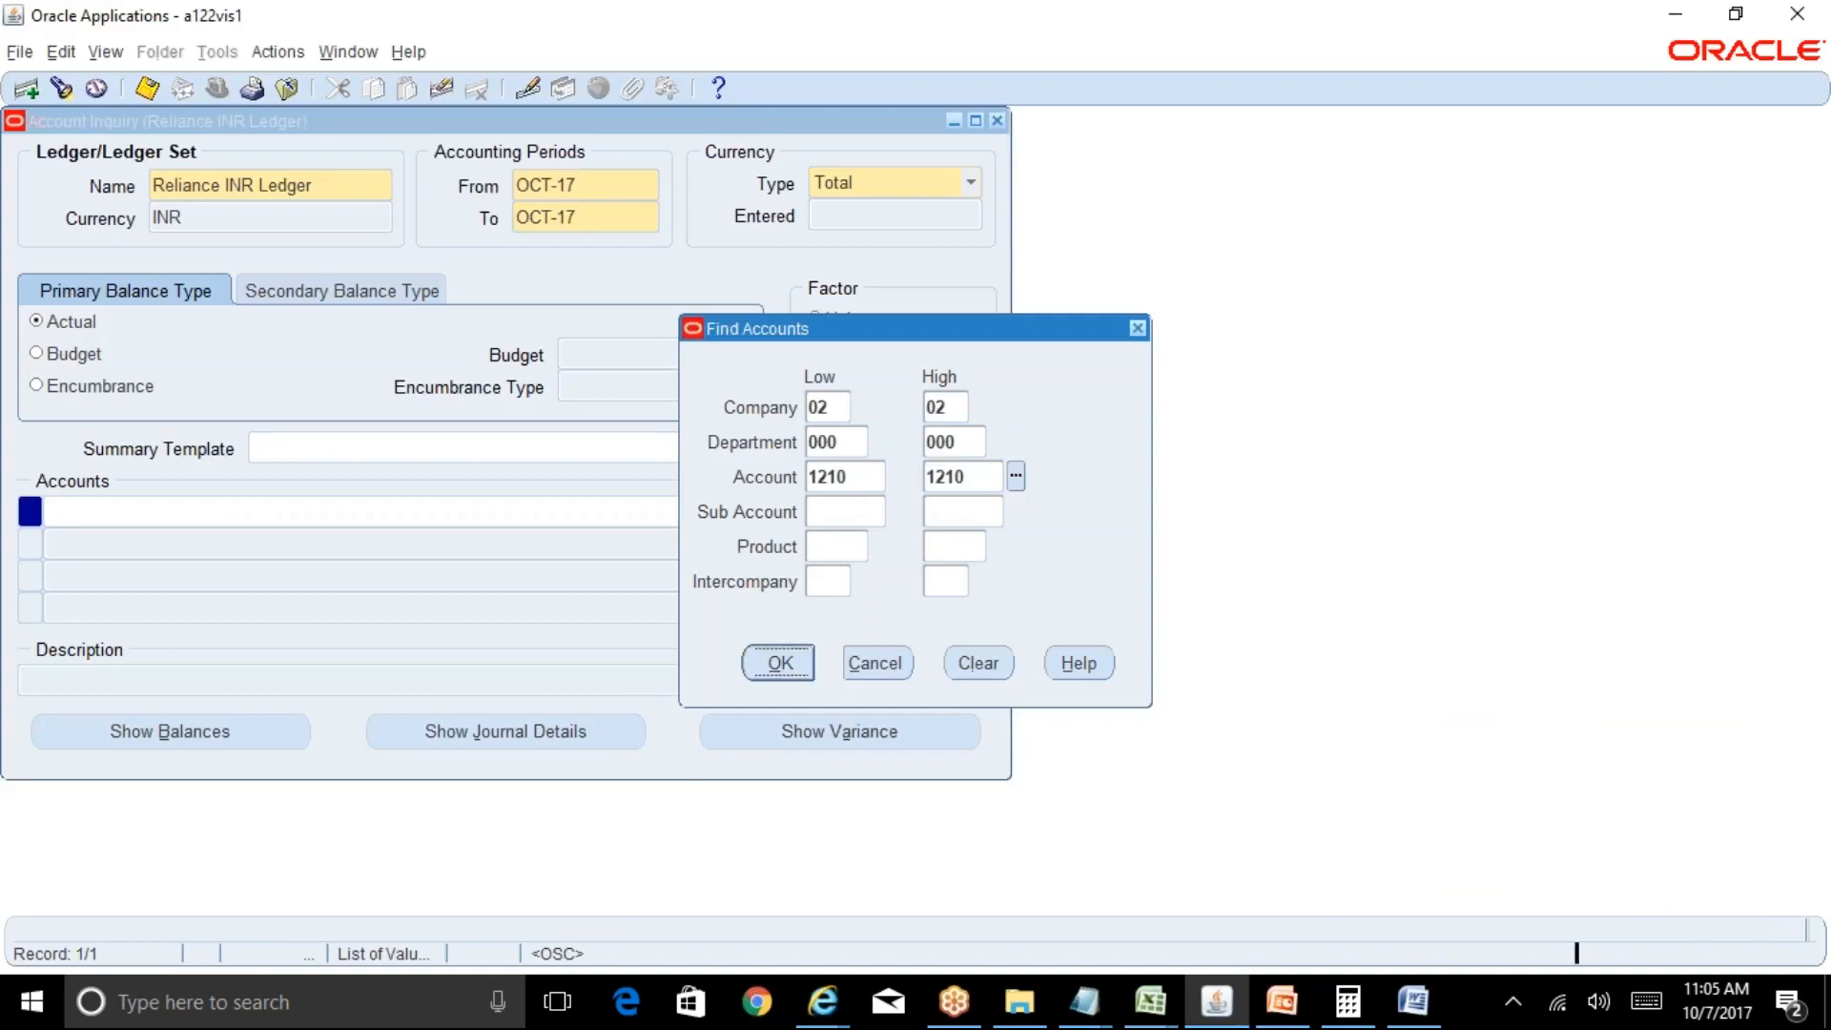
Show OCT-17 balances, selecting the 279,000.00 YTD balance.
{"action": "left_click", "coordinate": [127, 715]}
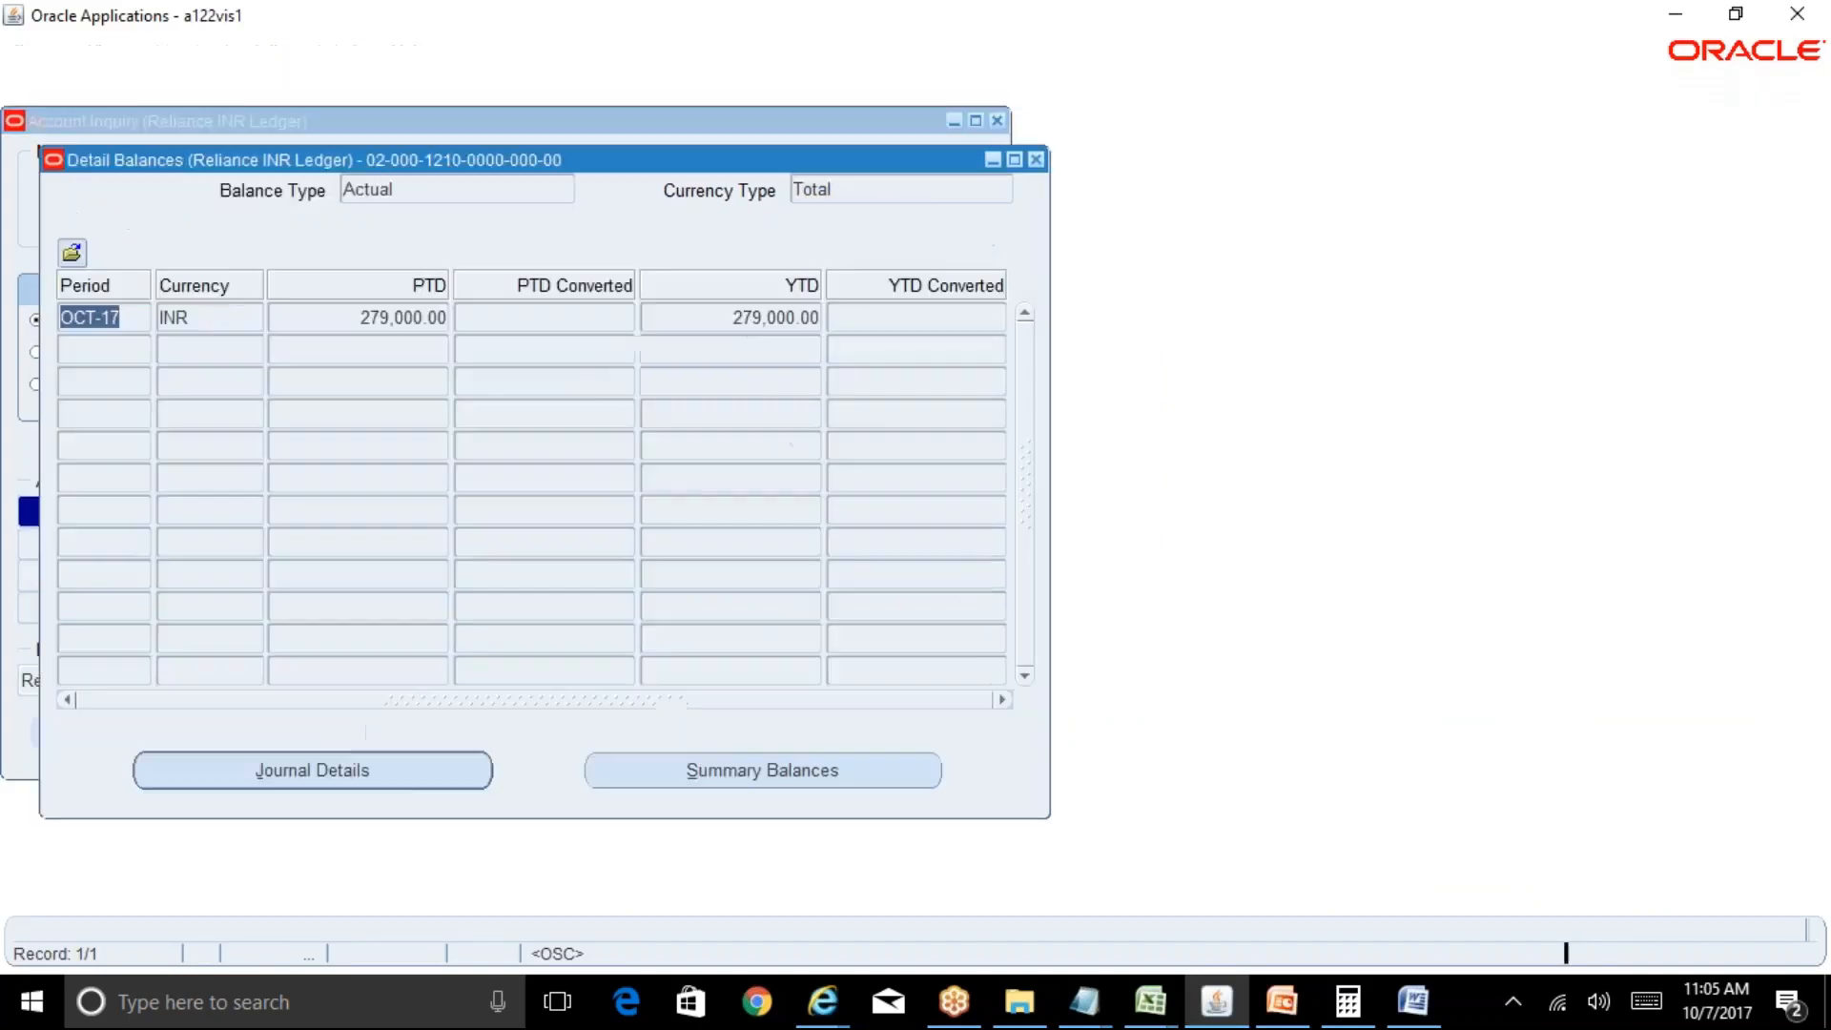
{"action": "left_click", "coordinate": [768, 318]}
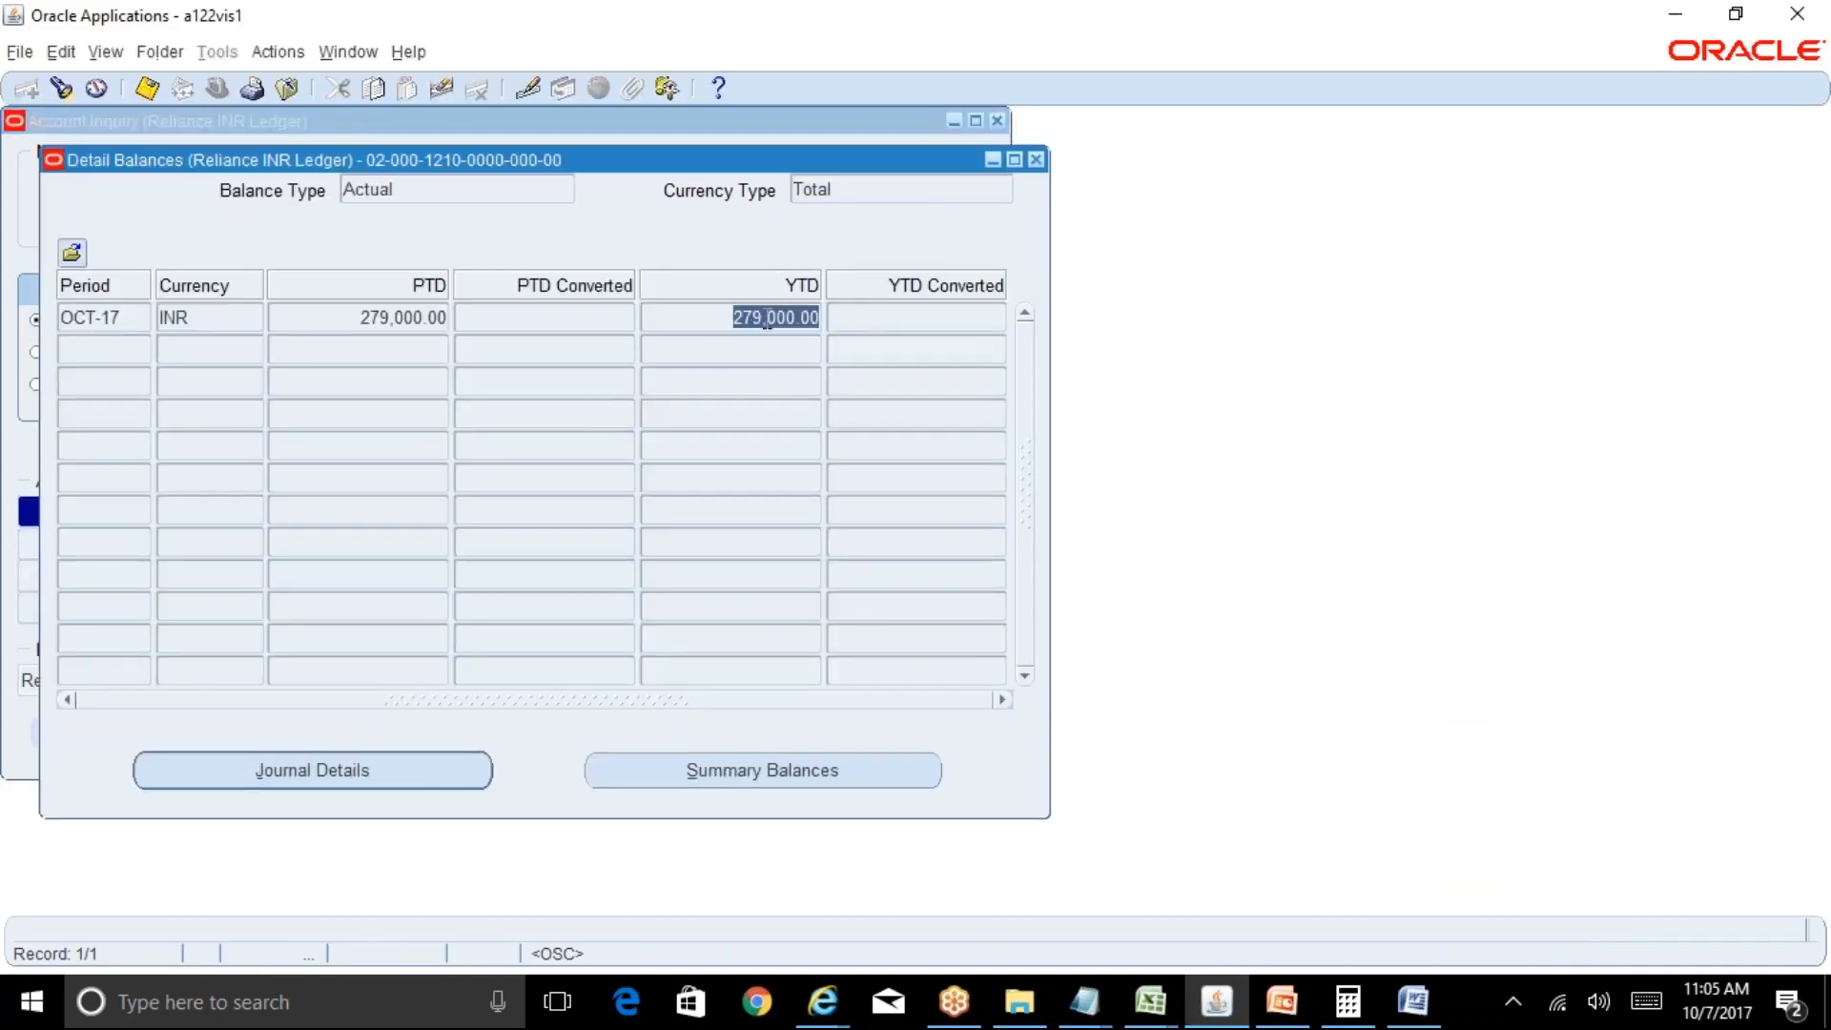
{"action": "left_click", "coordinate": [106, 51]}
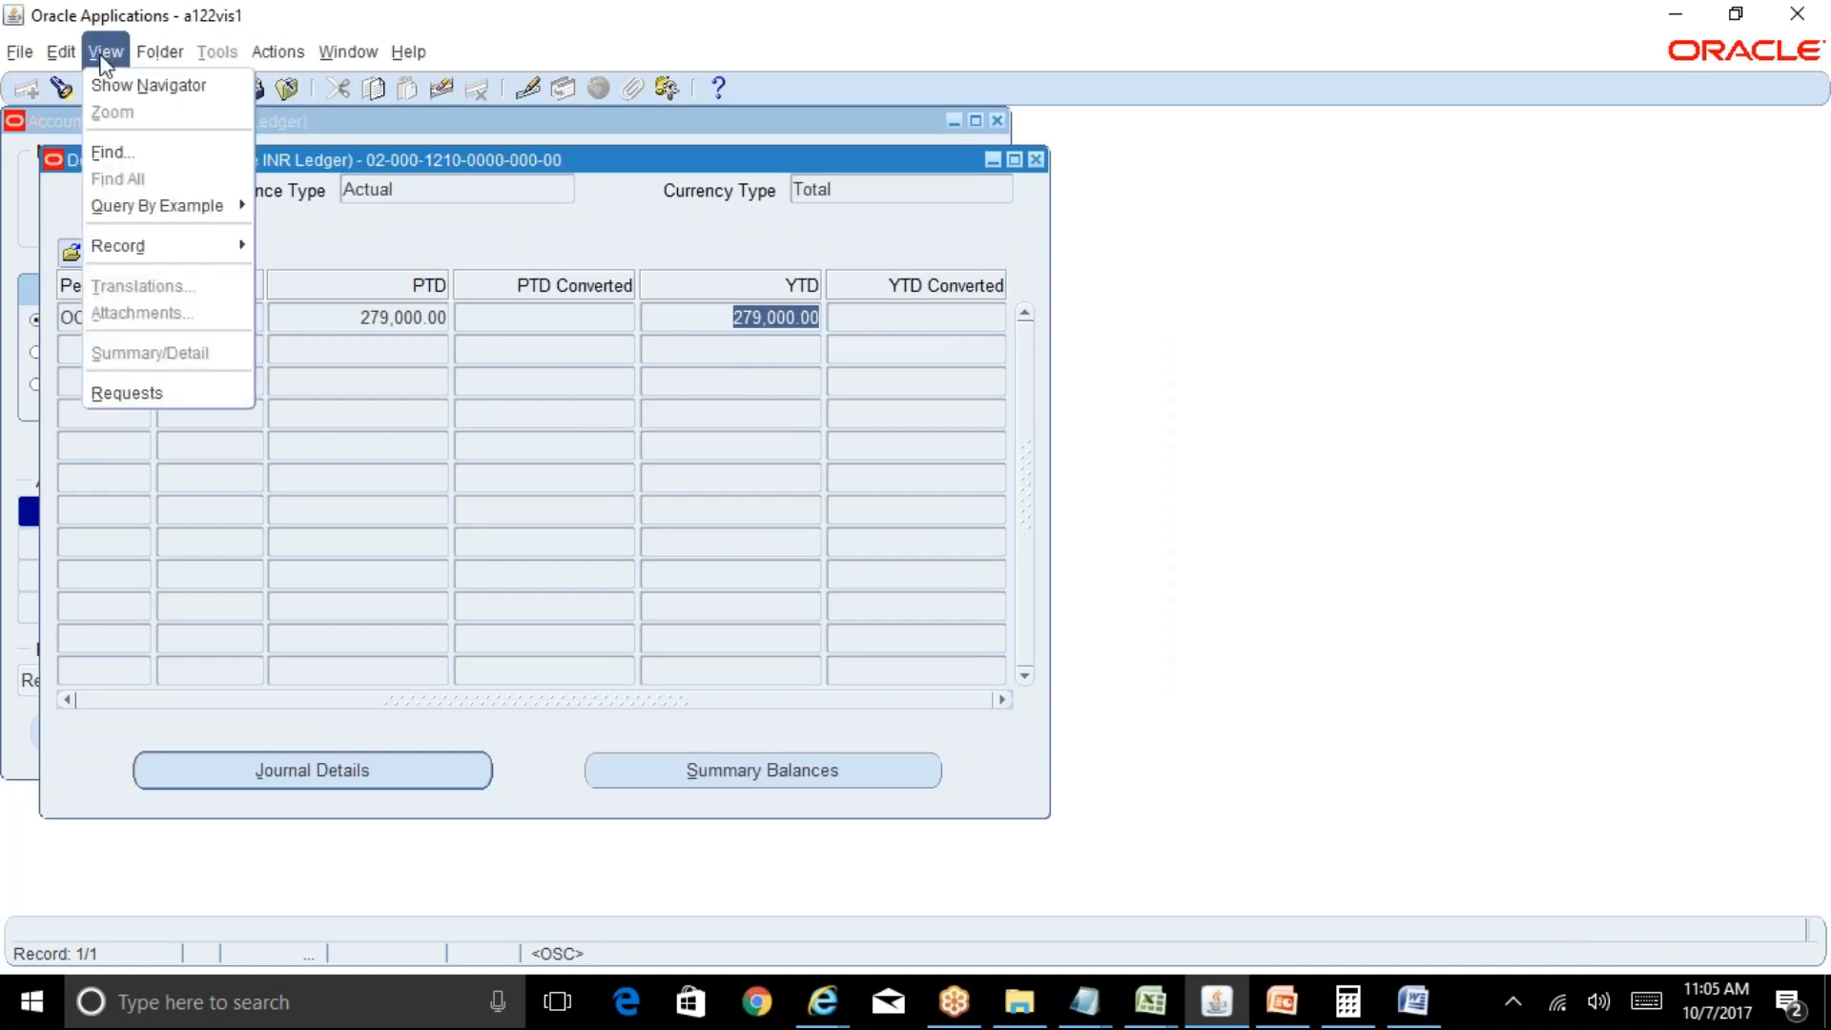
Find all requests and open the output of the completed Aging - 7 Buckets Report.
{"action": "left_click", "coordinate": [122, 392]}
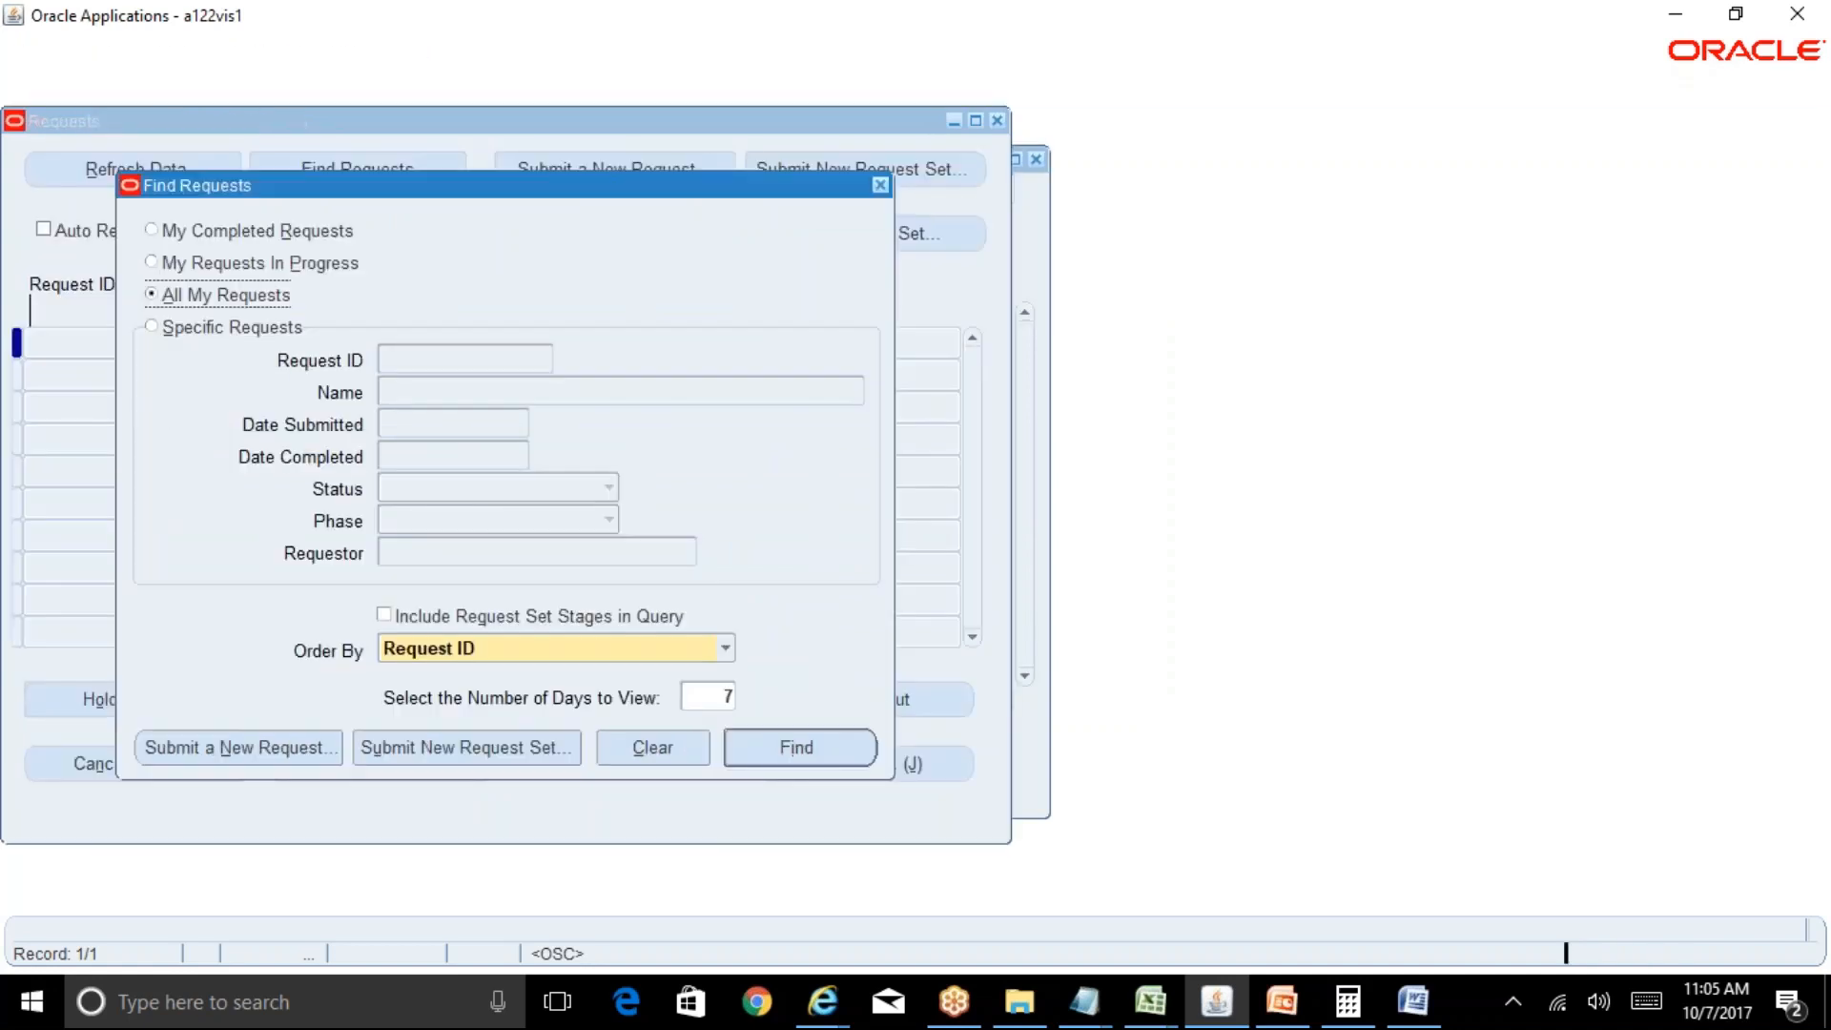
{"action": "left_click", "coordinate": [846, 758]}
{"action": "left_click", "coordinate": [926, 708]}
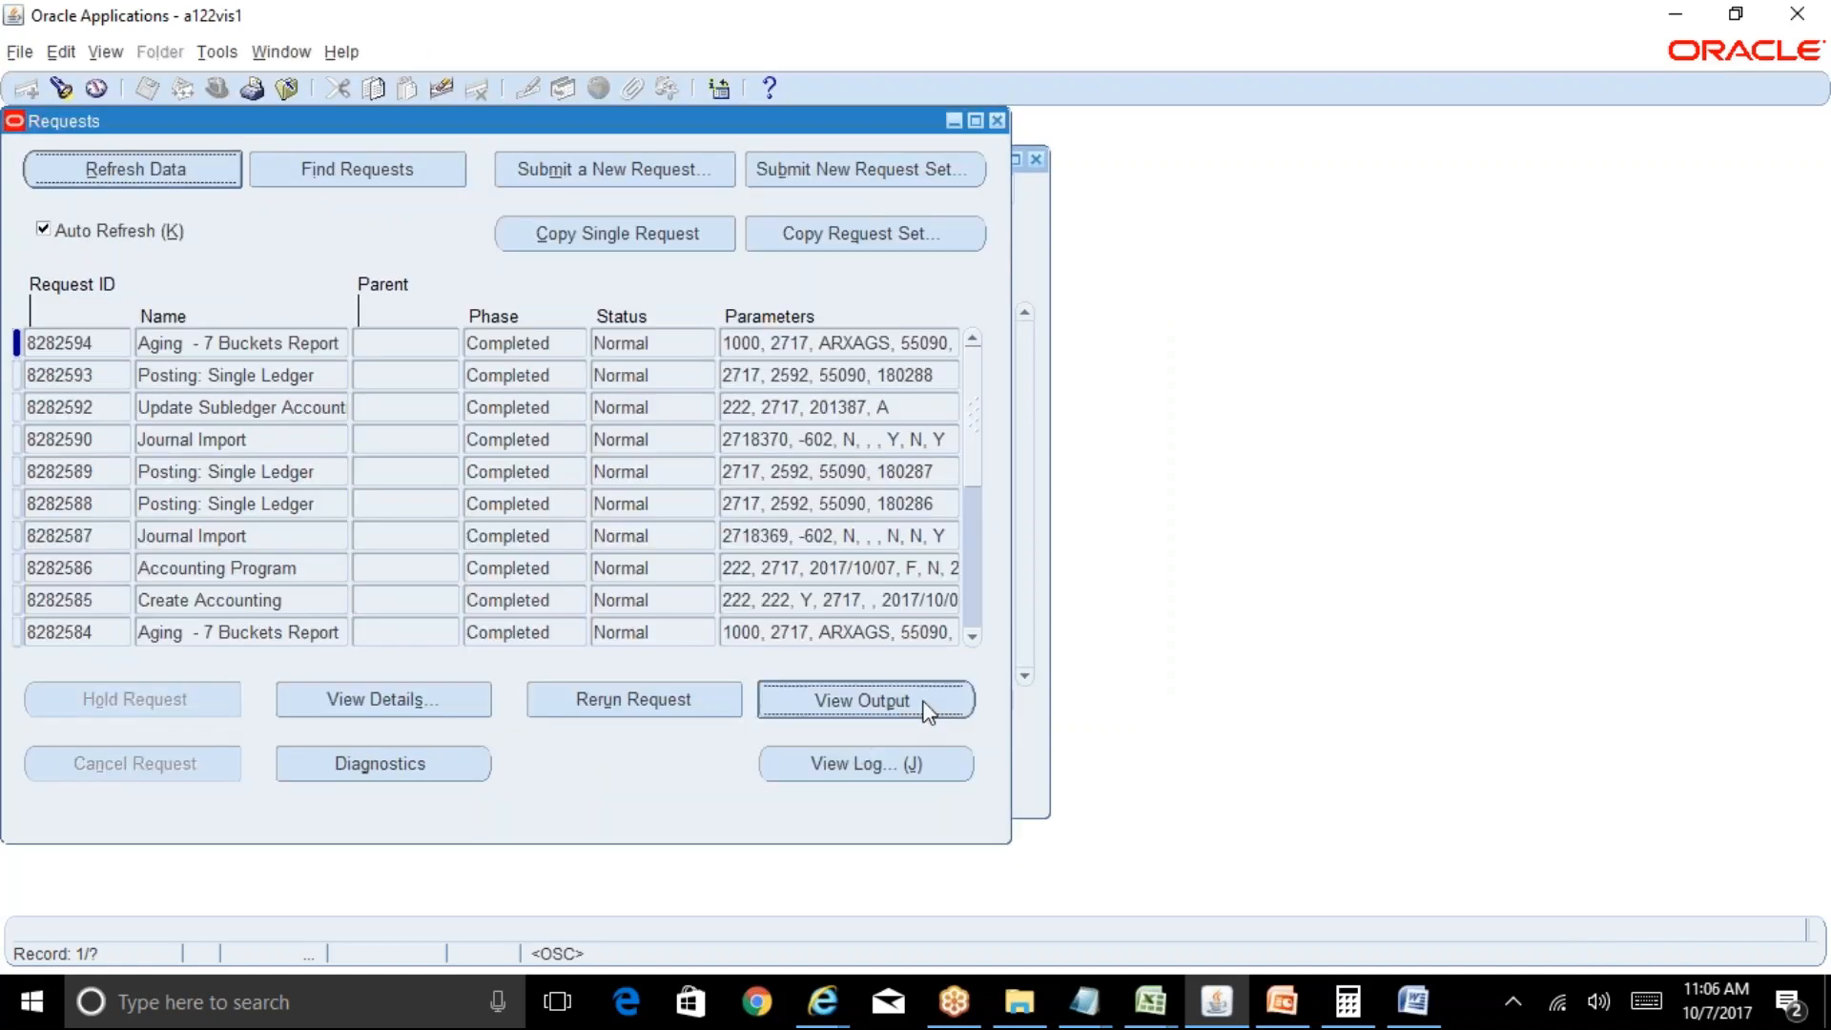
Scroll the Aging report output in the browser to its 277,700.00 grand total, then return to Oracle.
{"action": "left_click", "coordinate": [822, 1001]}
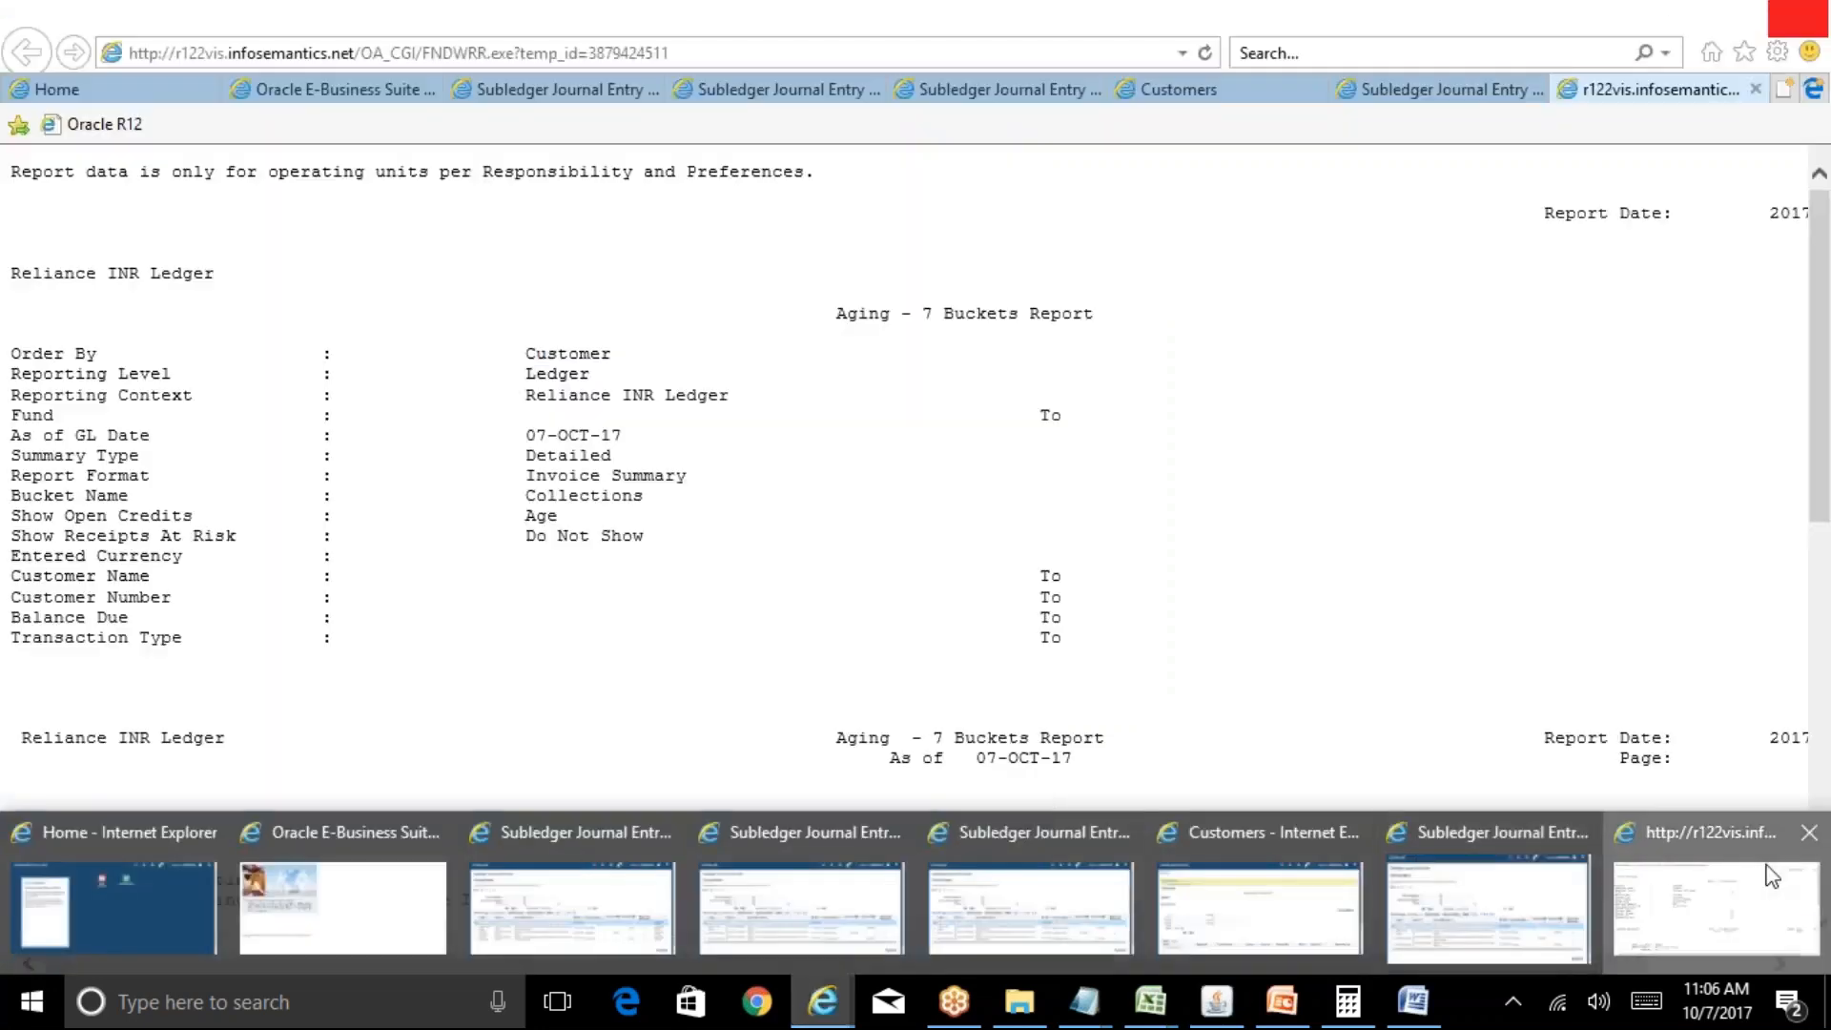
{"action": "left_click", "coordinate": [1771, 875]}
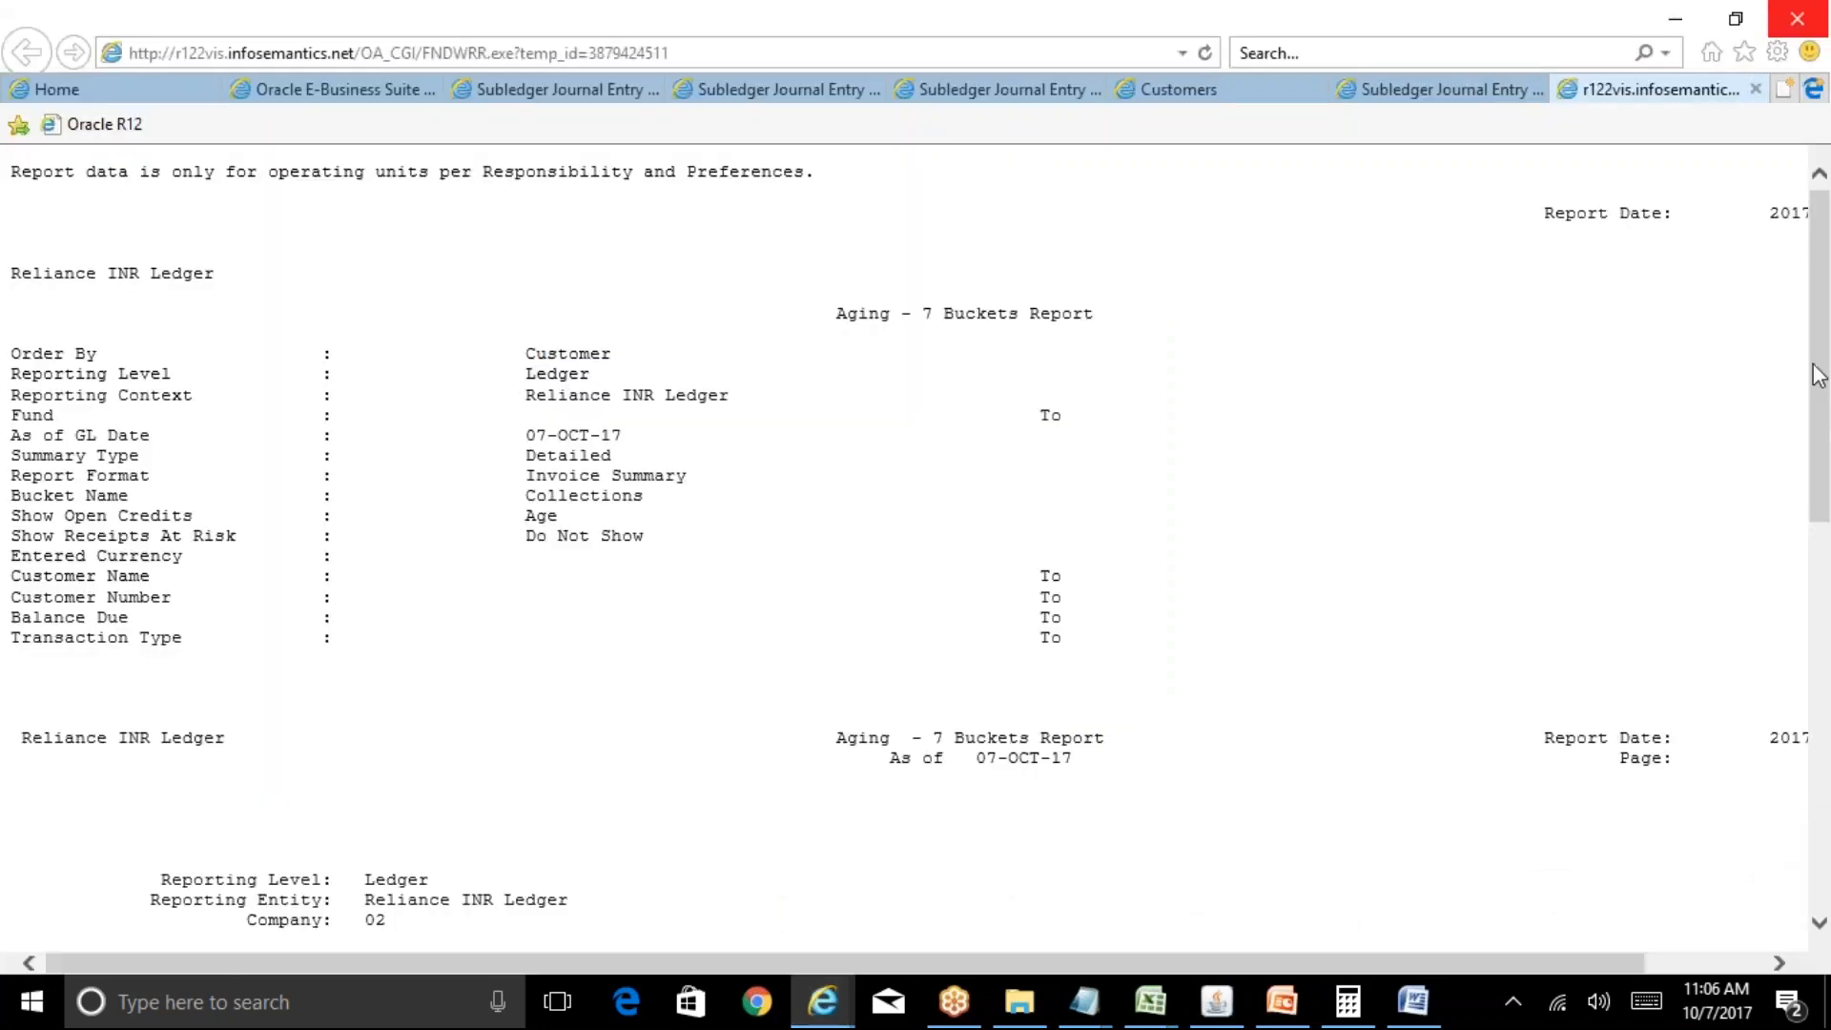
{"action": "left_click_drag", "start_coordinate": [1819, 372], "coordinate": [1819, 756]}
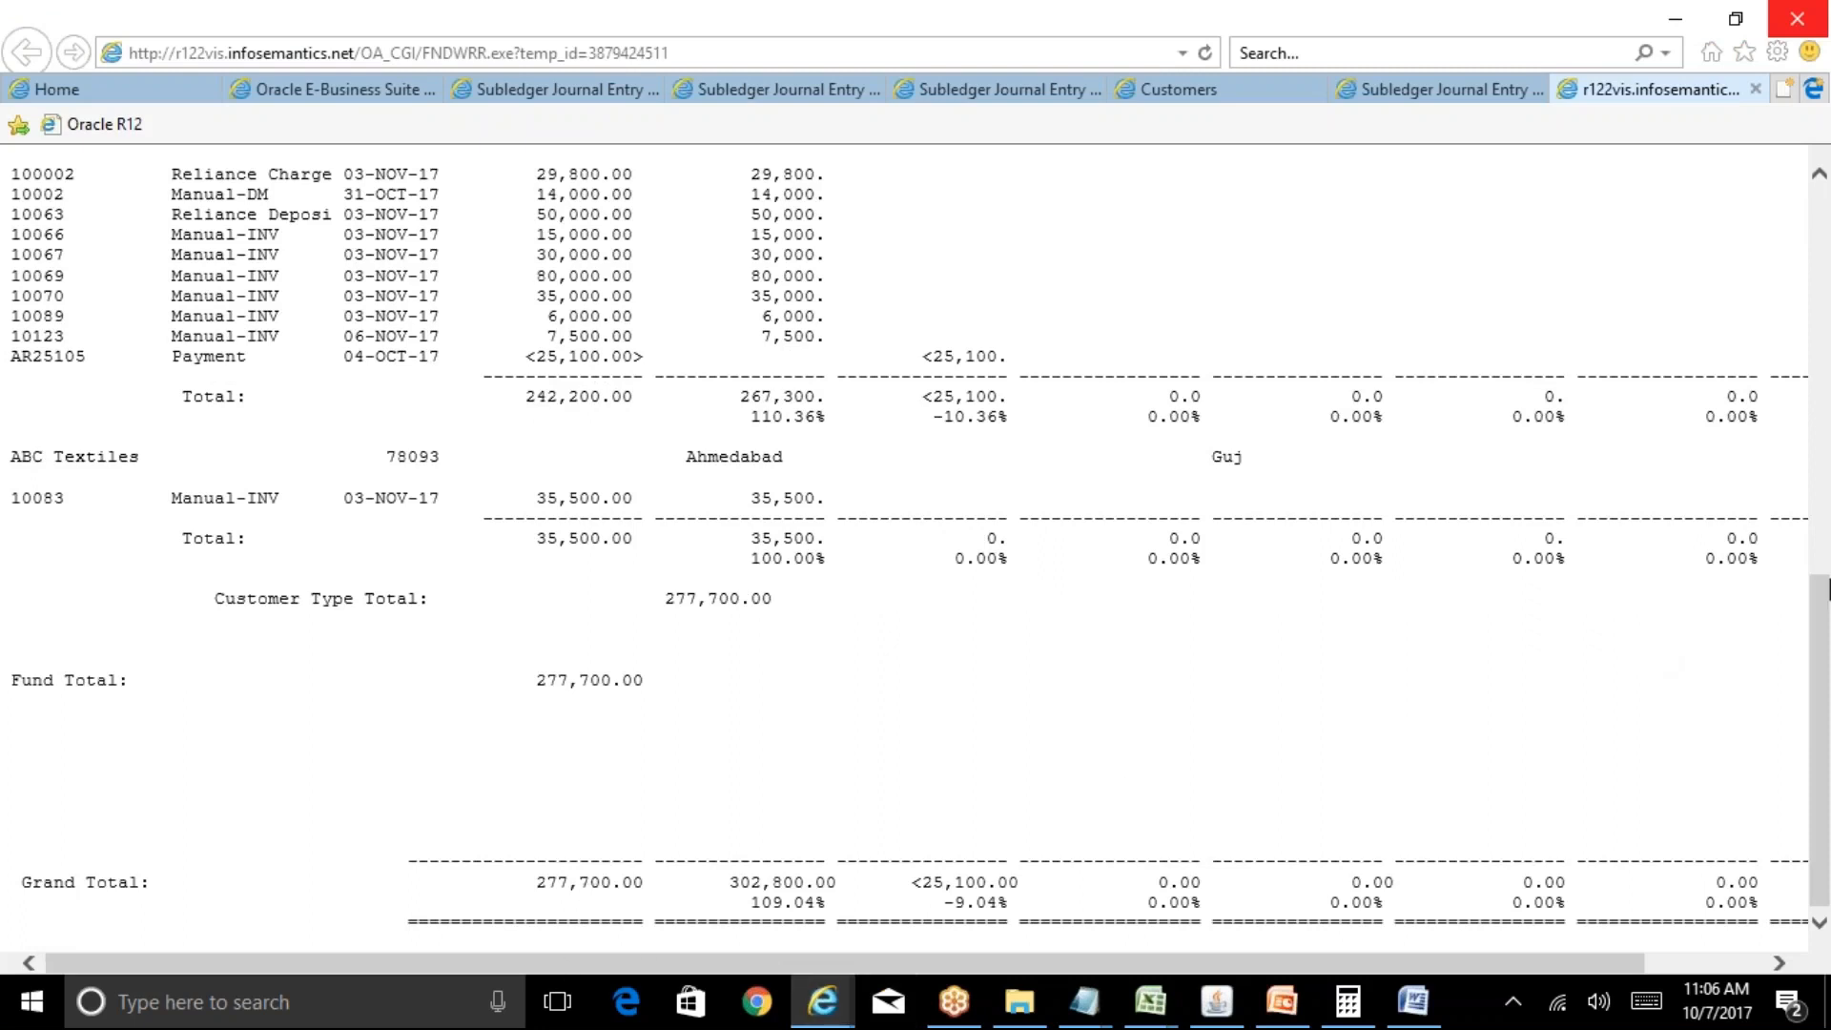
{"action": "left_click_drag", "start_coordinate": [1819, 696], "coordinate": [1819, 658]}
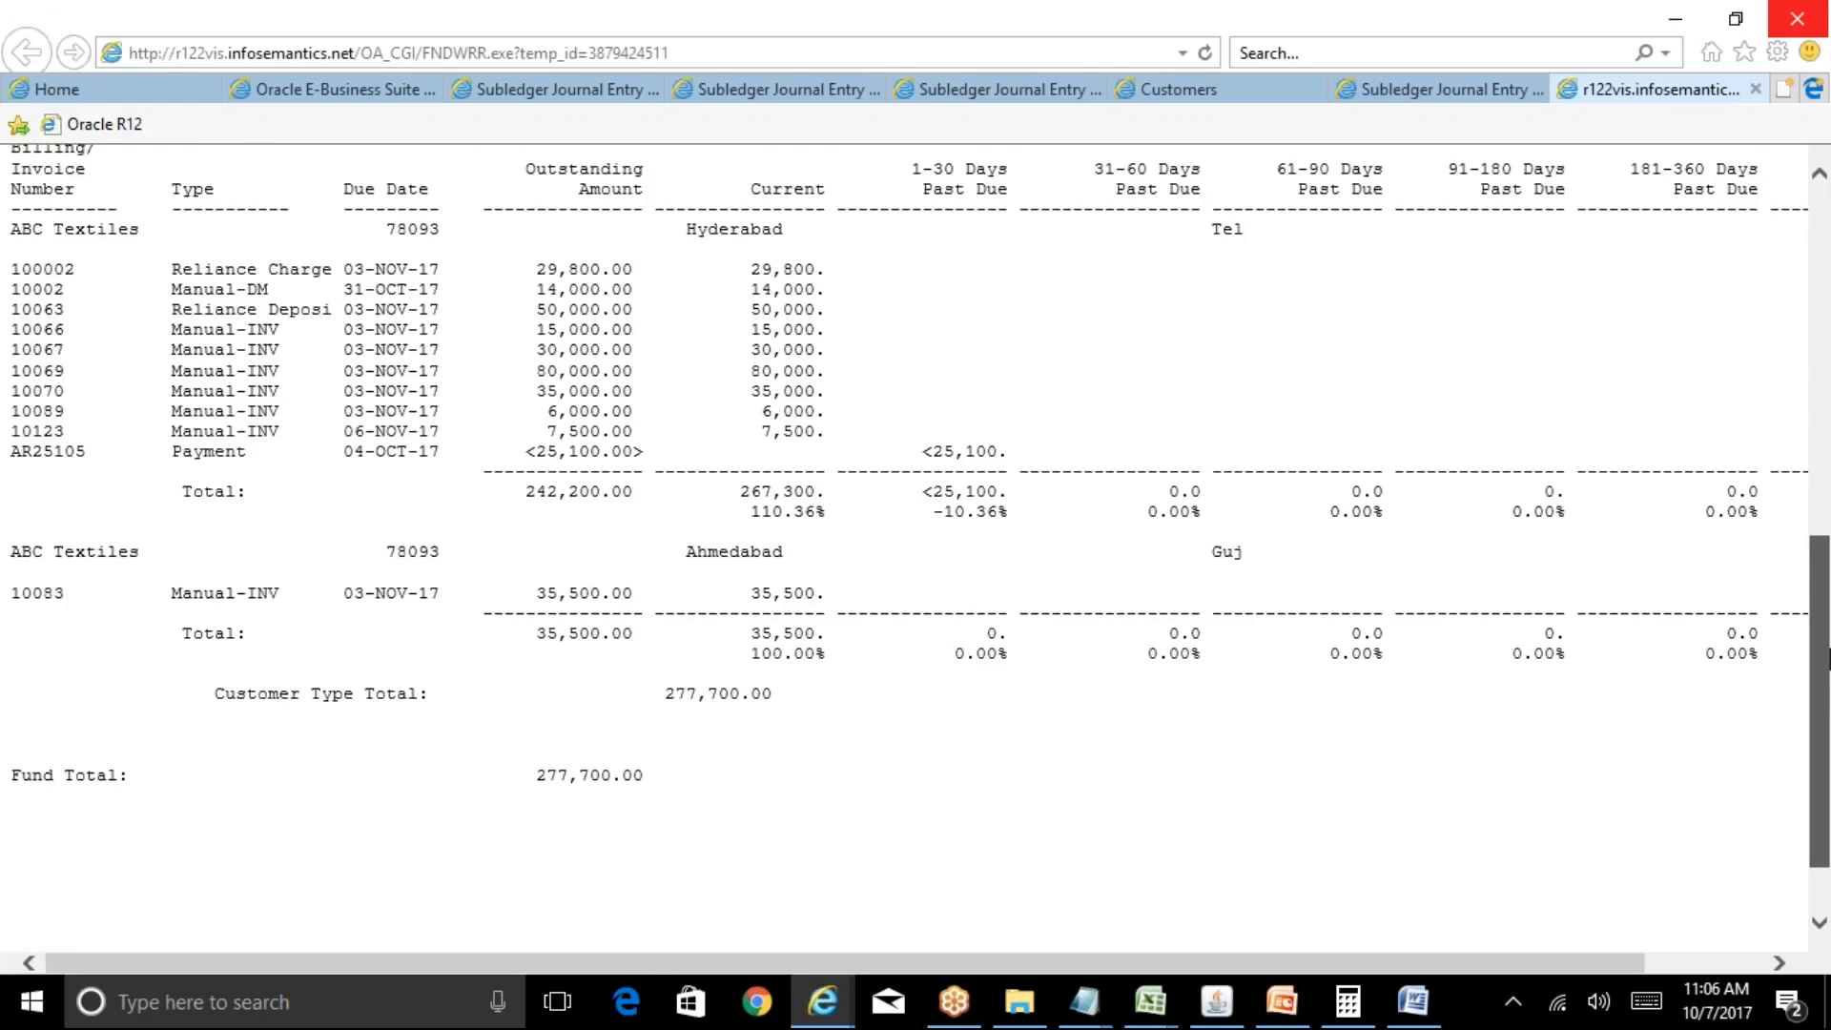
{"action": "left_click_drag", "start_coordinate": [1829, 562], "coordinate": [1829, 767]}
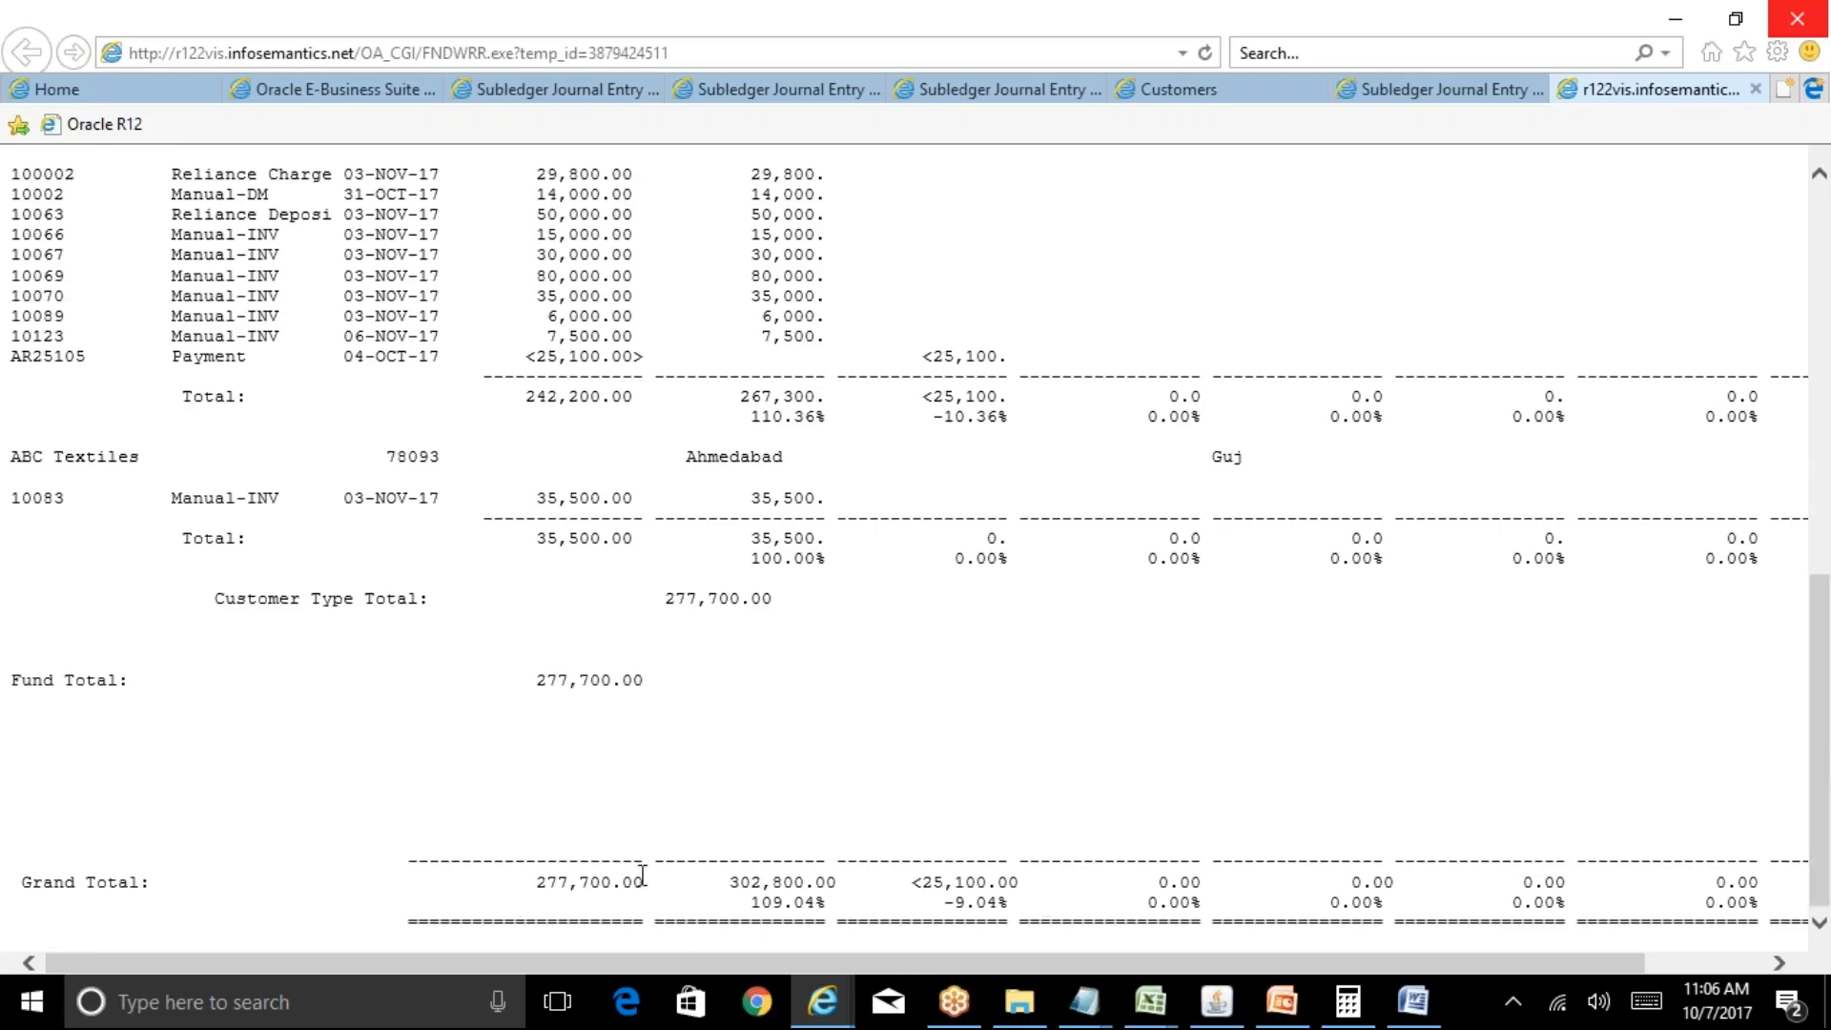
{"action": "left_click", "coordinate": [1215, 1002]}
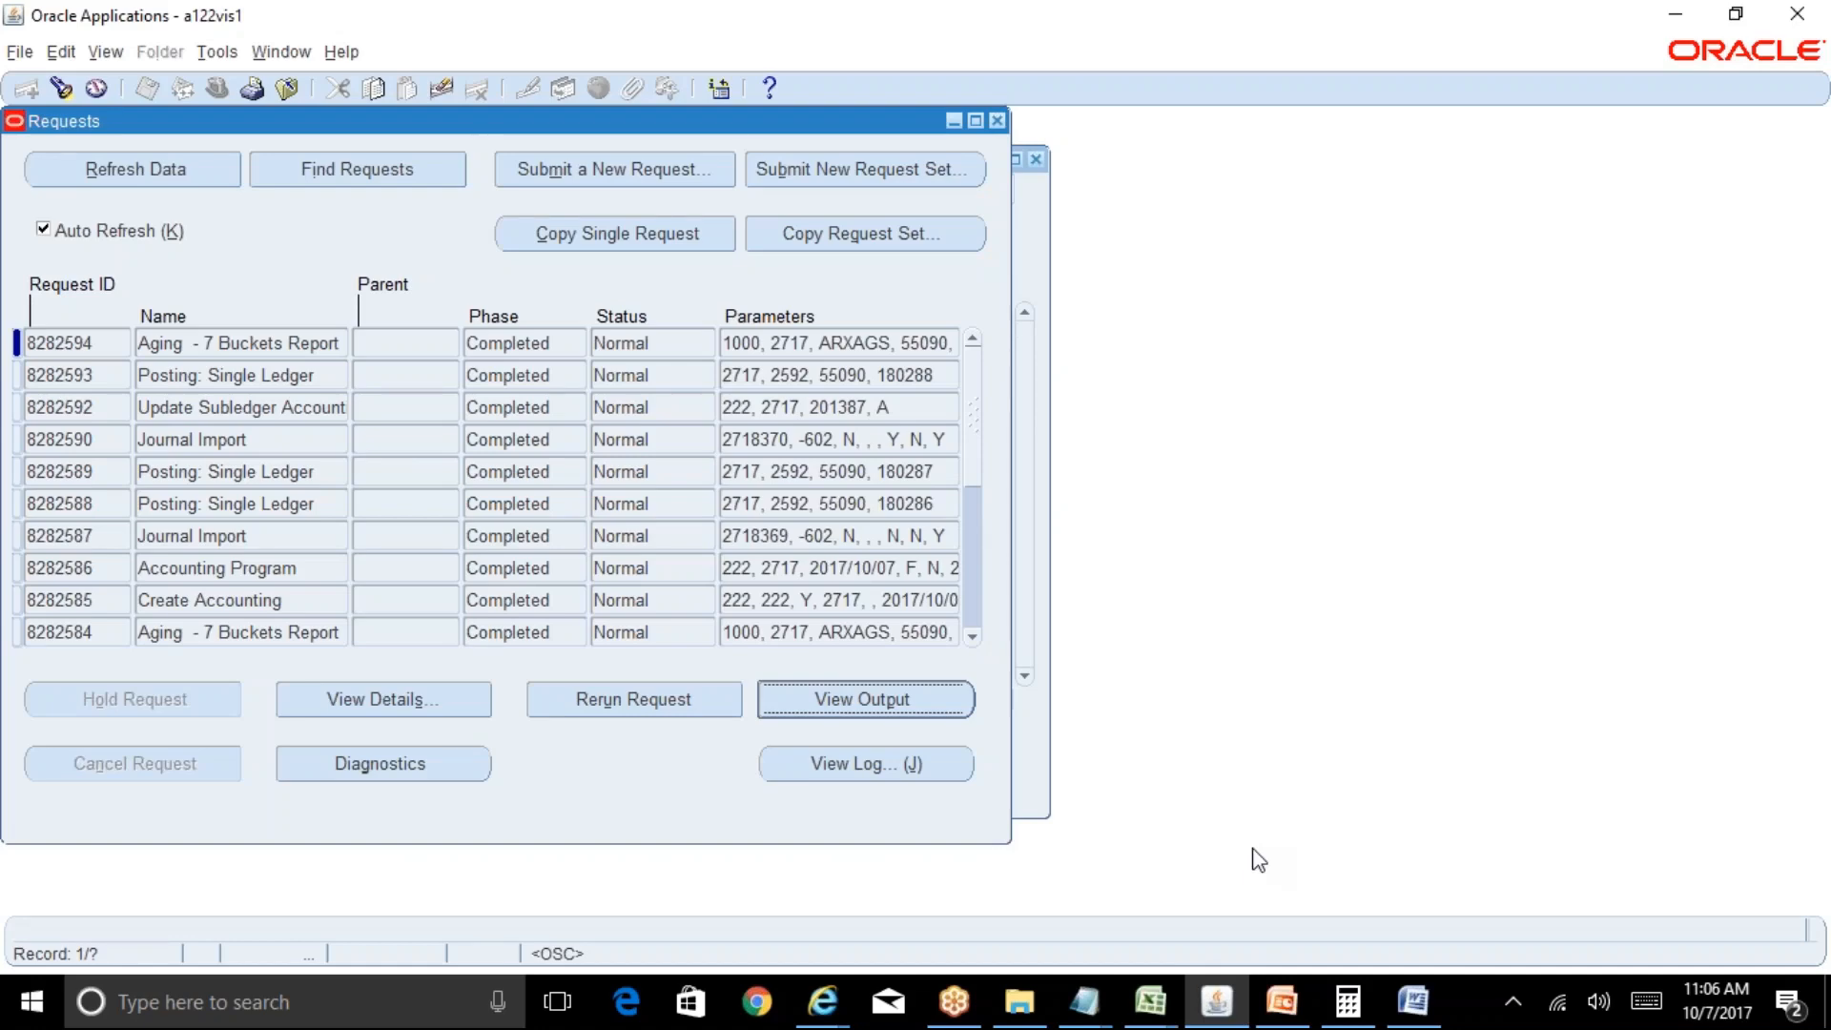
{"action": "mouse_move", "coordinate": [1162, 1001]}
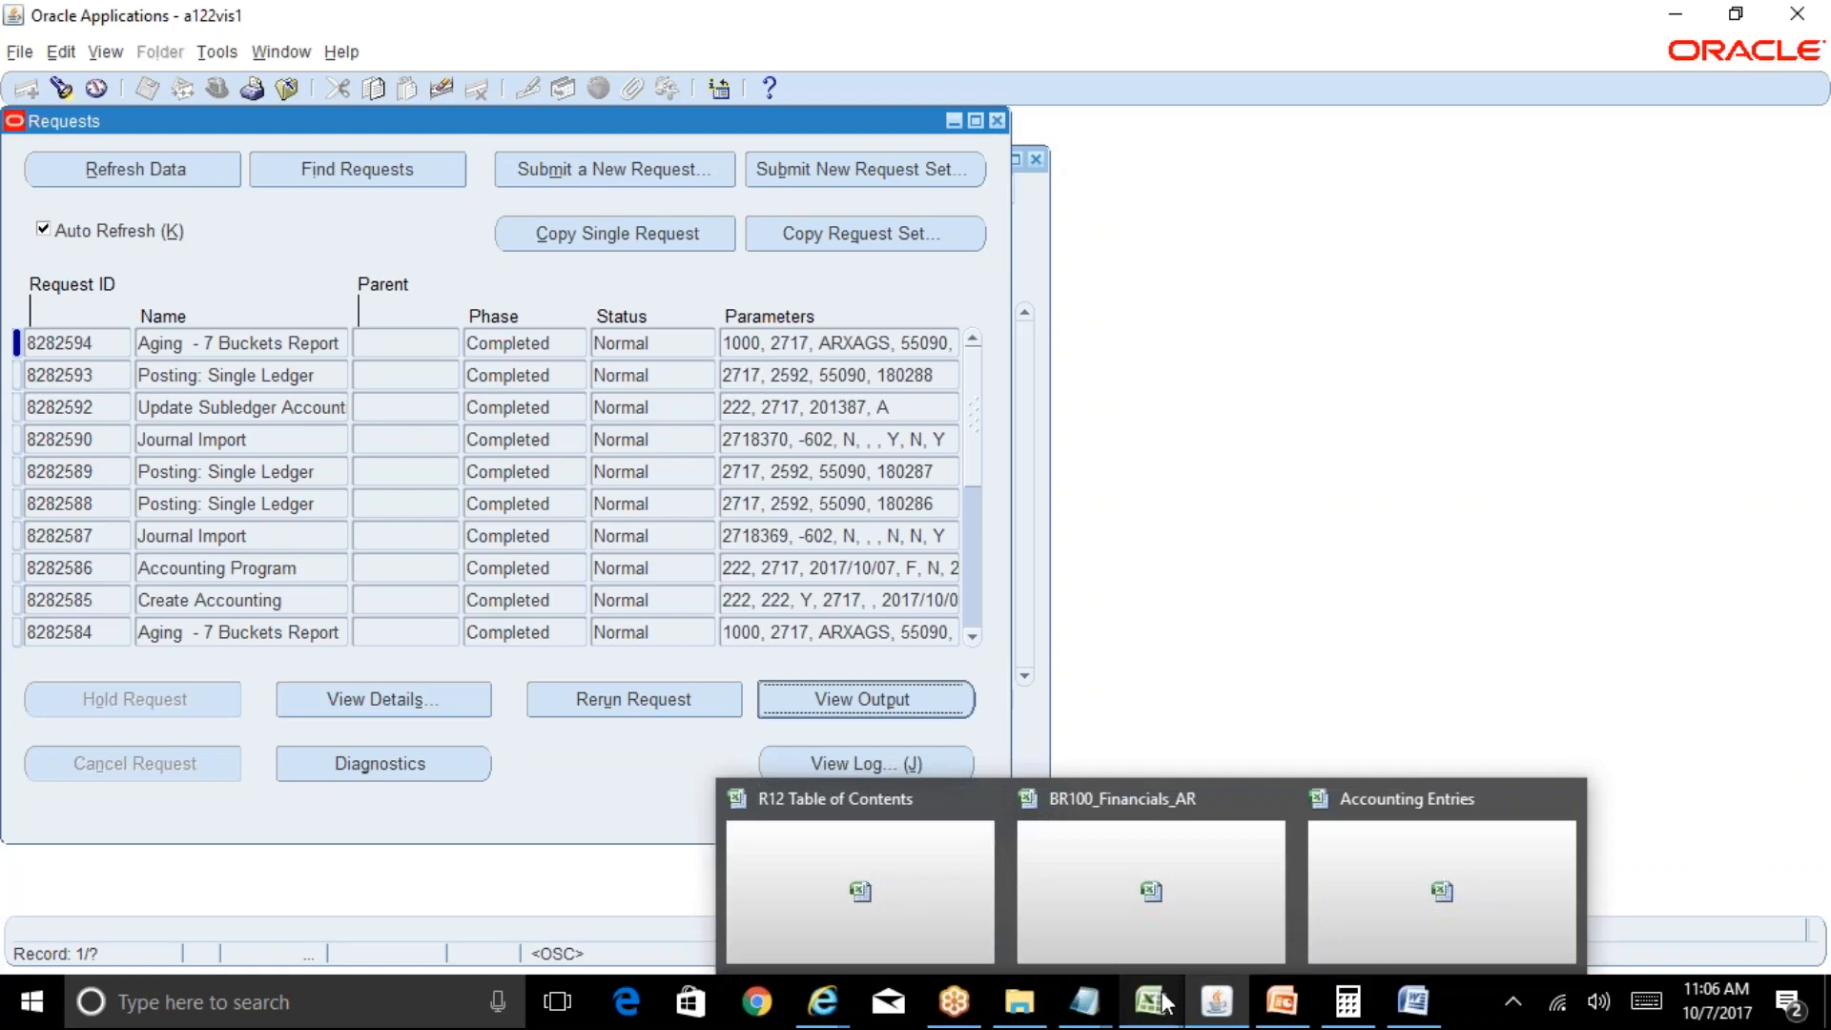
Read the Oracle AR Period Close Process checklist on page 128 in Word, then go back to Oracle.
{"action": "left_click", "coordinate": [1419, 1009]}
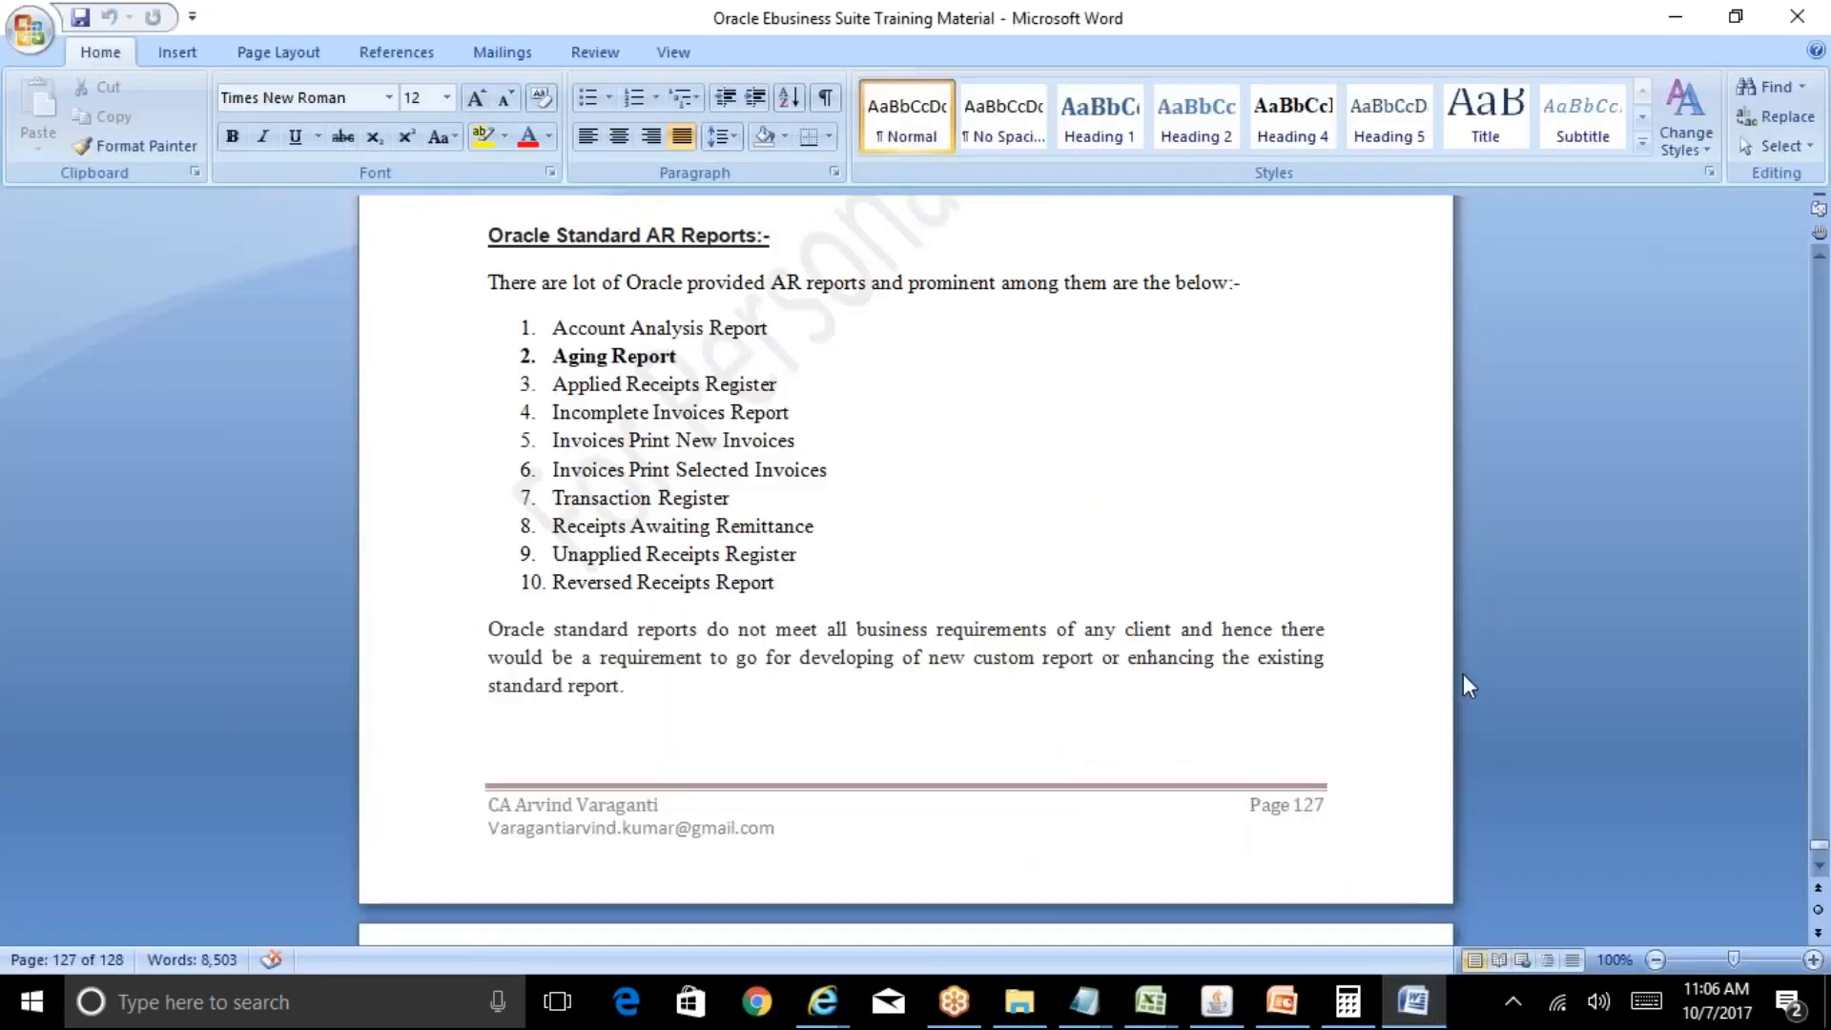
{"action": "key", "text": "Page_Down"}
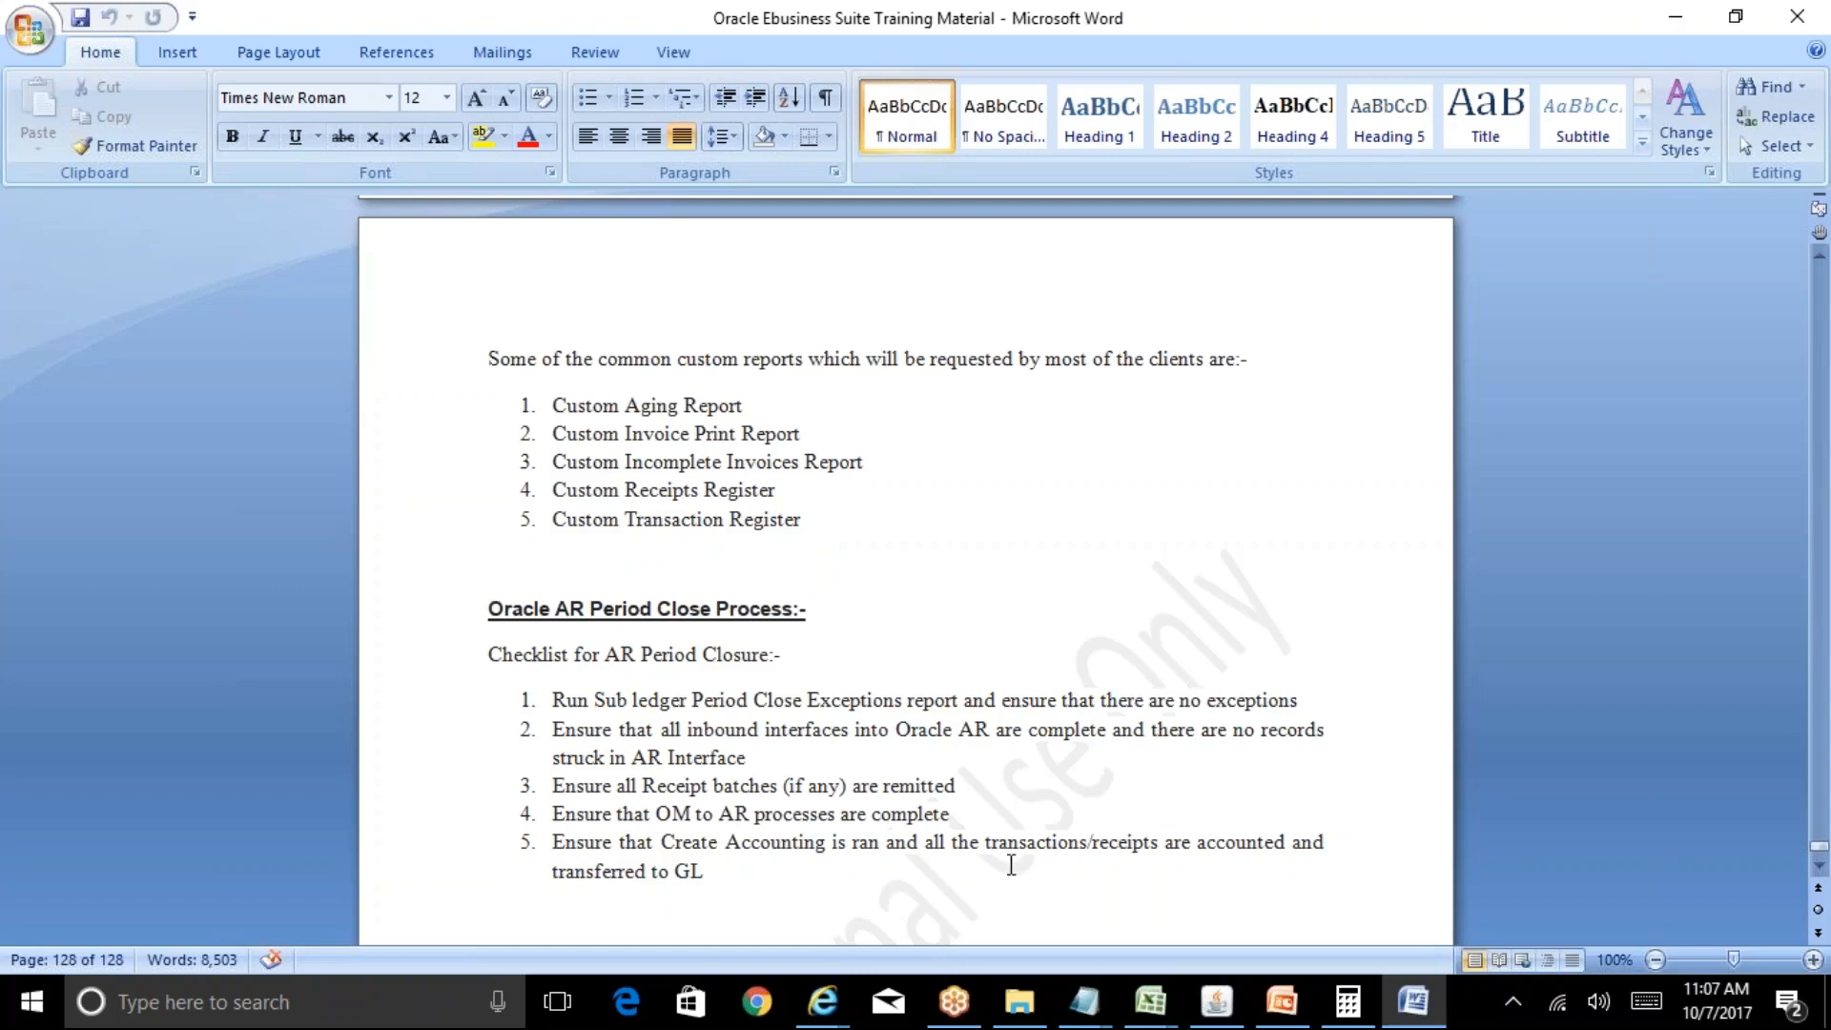
{"action": "left_click", "coordinate": [1818, 870]}
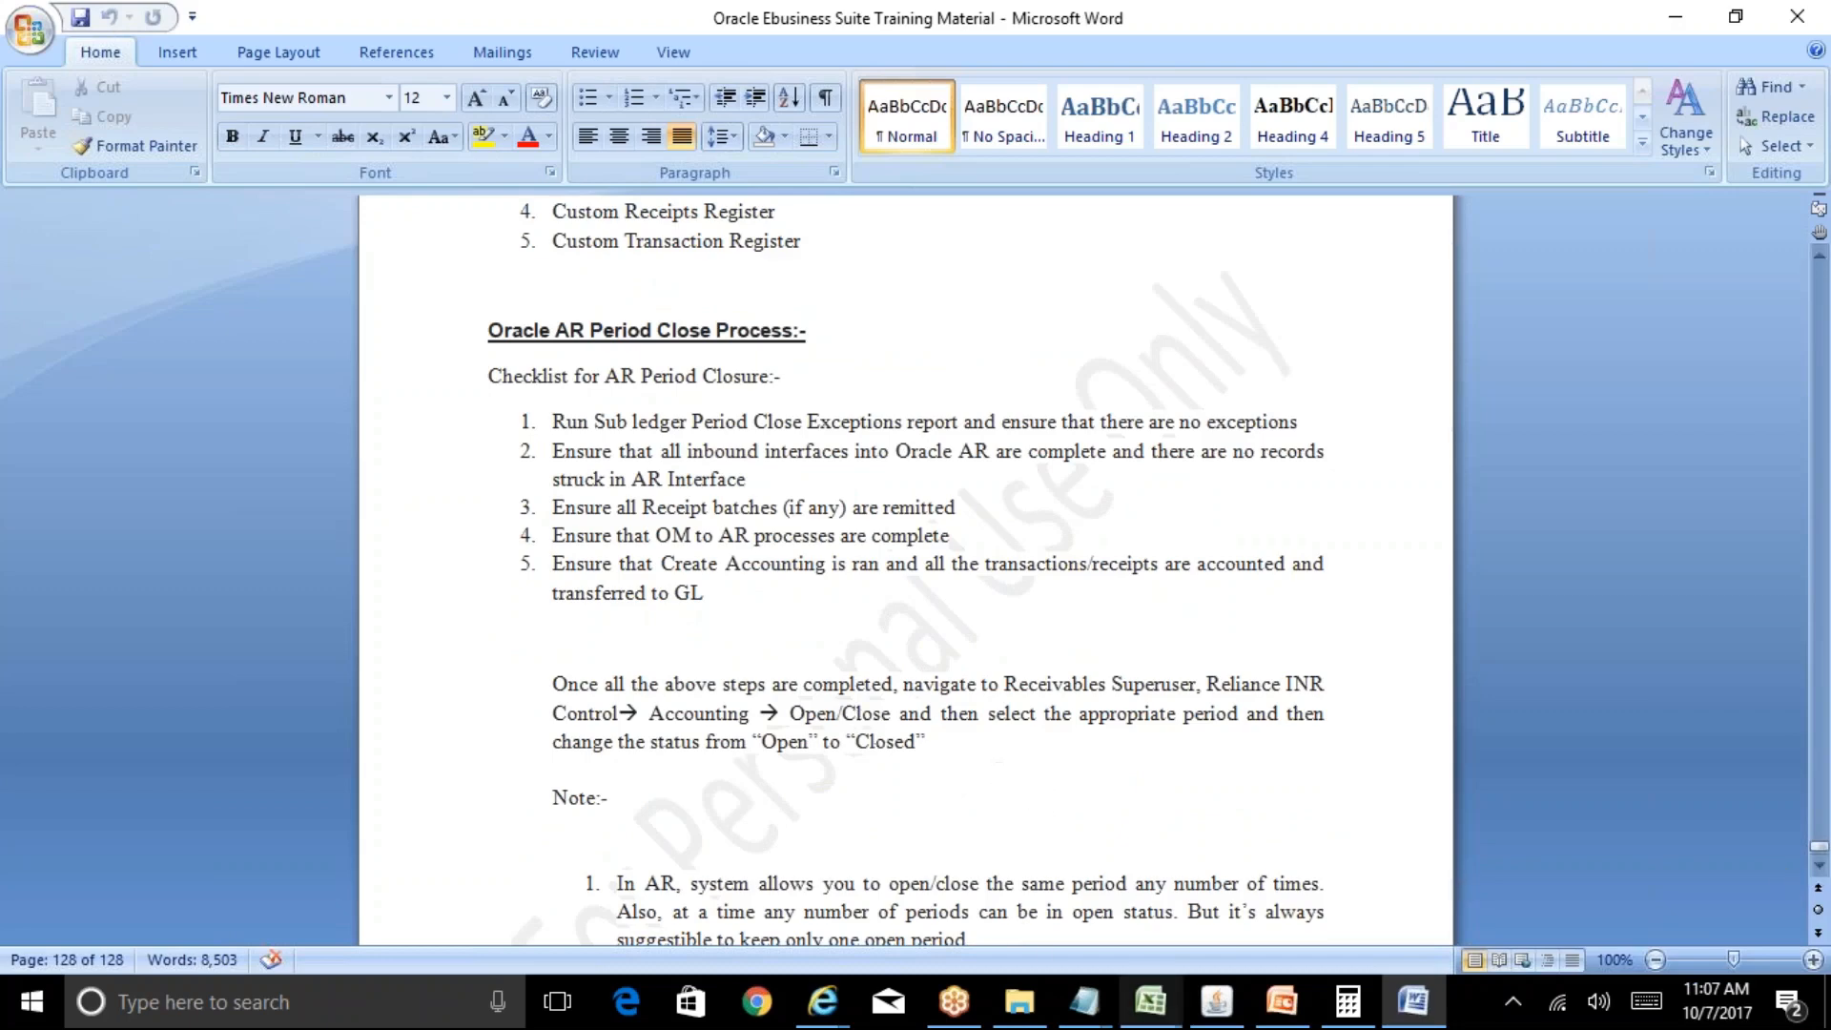
{"action": "left_click", "coordinate": [1240, 1002]}
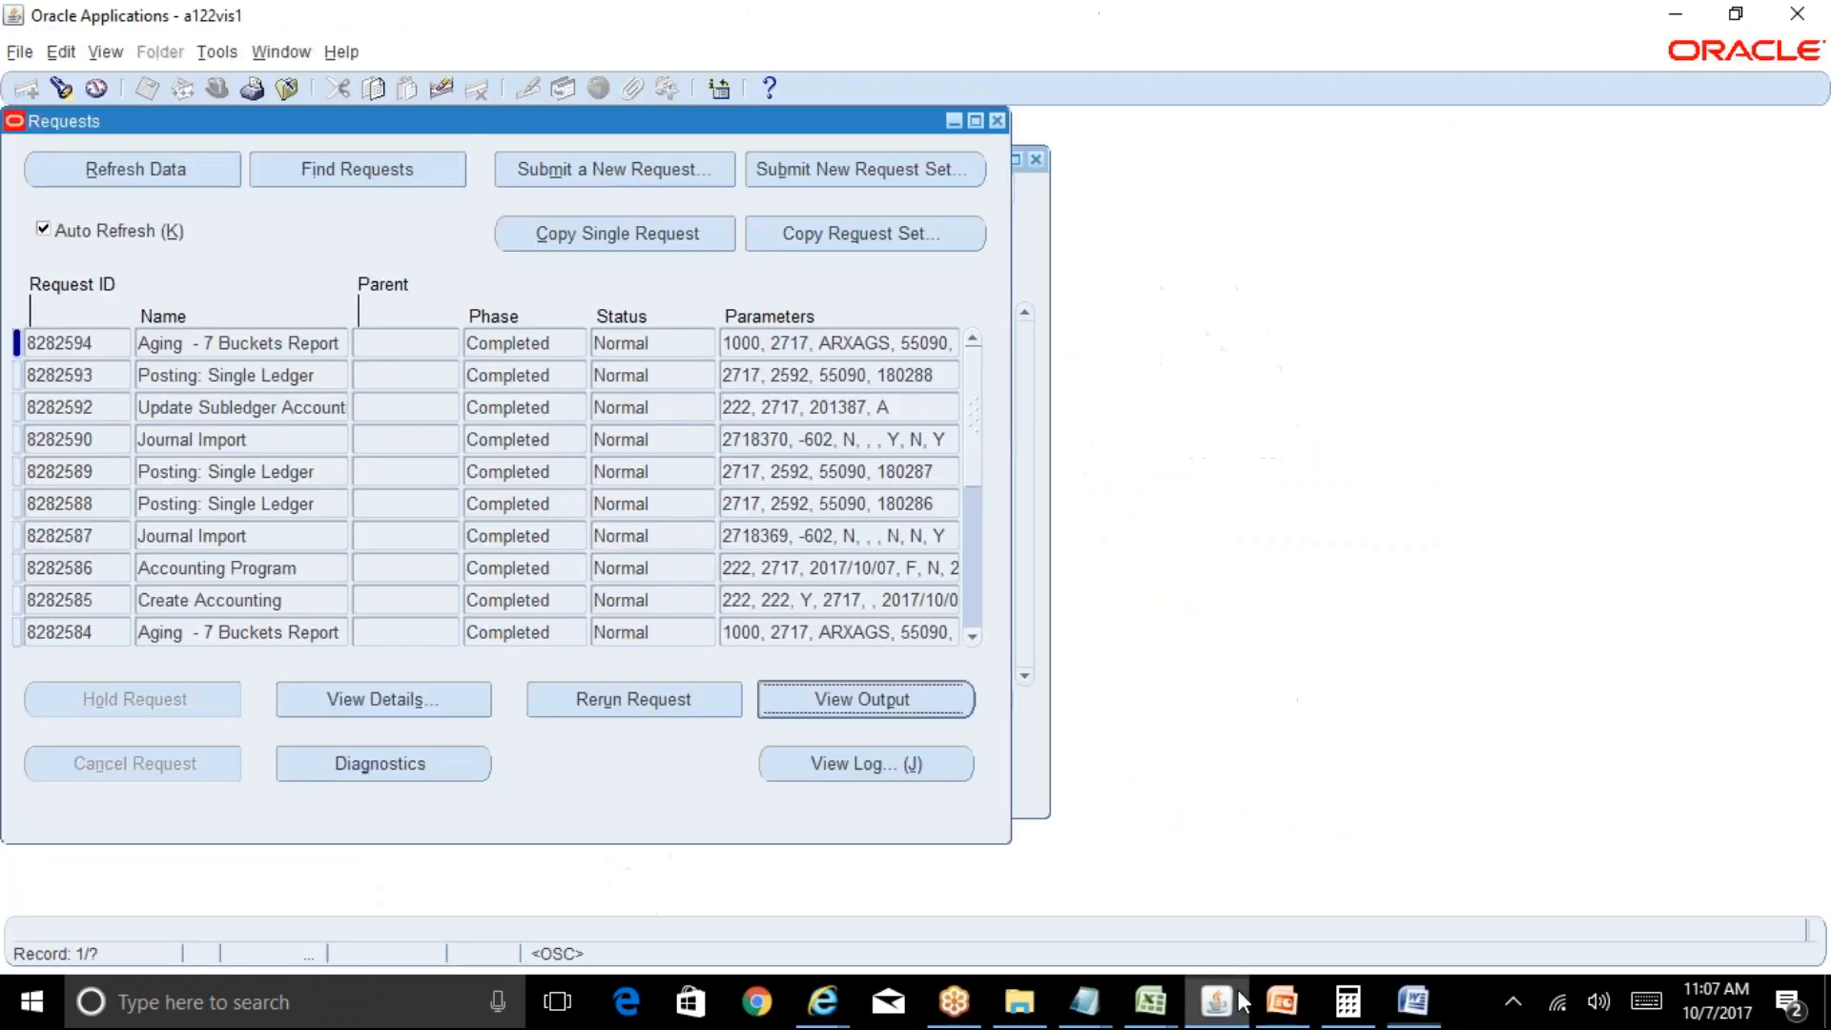
Close the open inquiry forms and switch to the Accounts Receivables Superuser responsibility.
{"action": "left_click", "coordinate": [998, 121]}
{"action": "left_click", "coordinate": [1035, 160]}
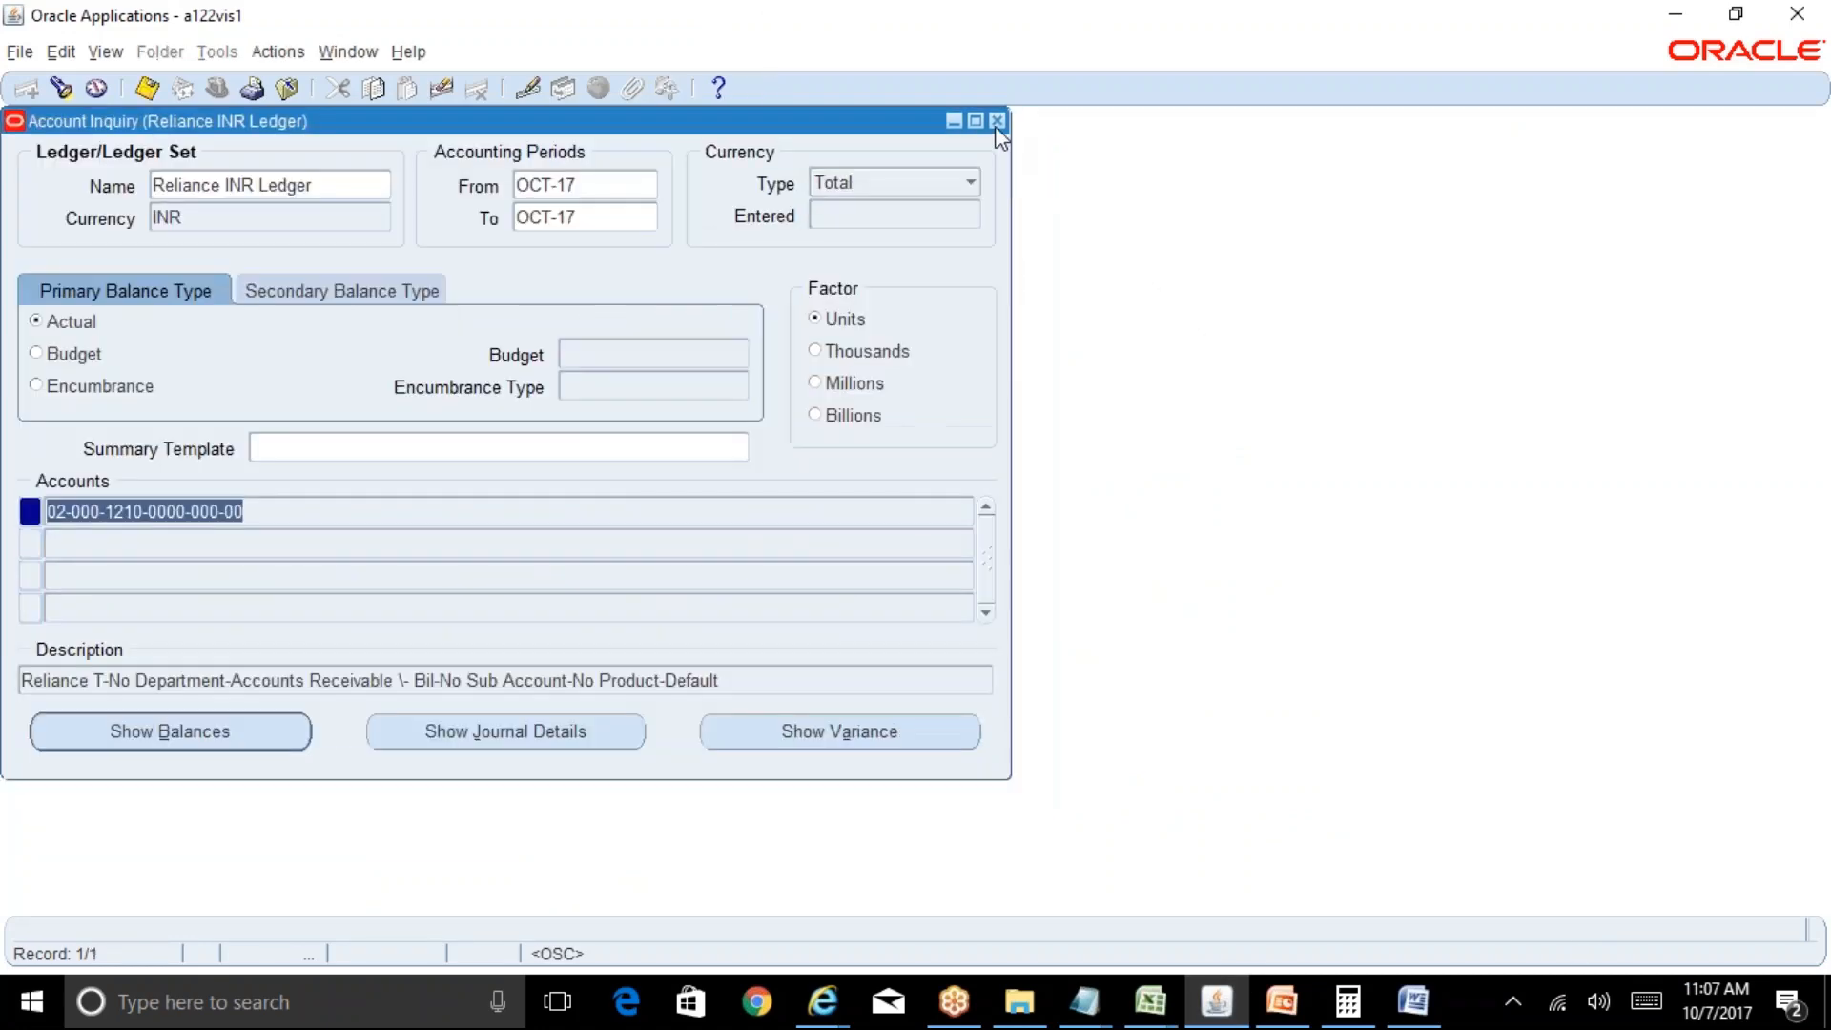
{"action": "left_click", "coordinate": [998, 122]}
{"action": "key", "text": "alt+f"}
{"action": "type", "text": "wa"}
{"action": "key", "text": "Return"}
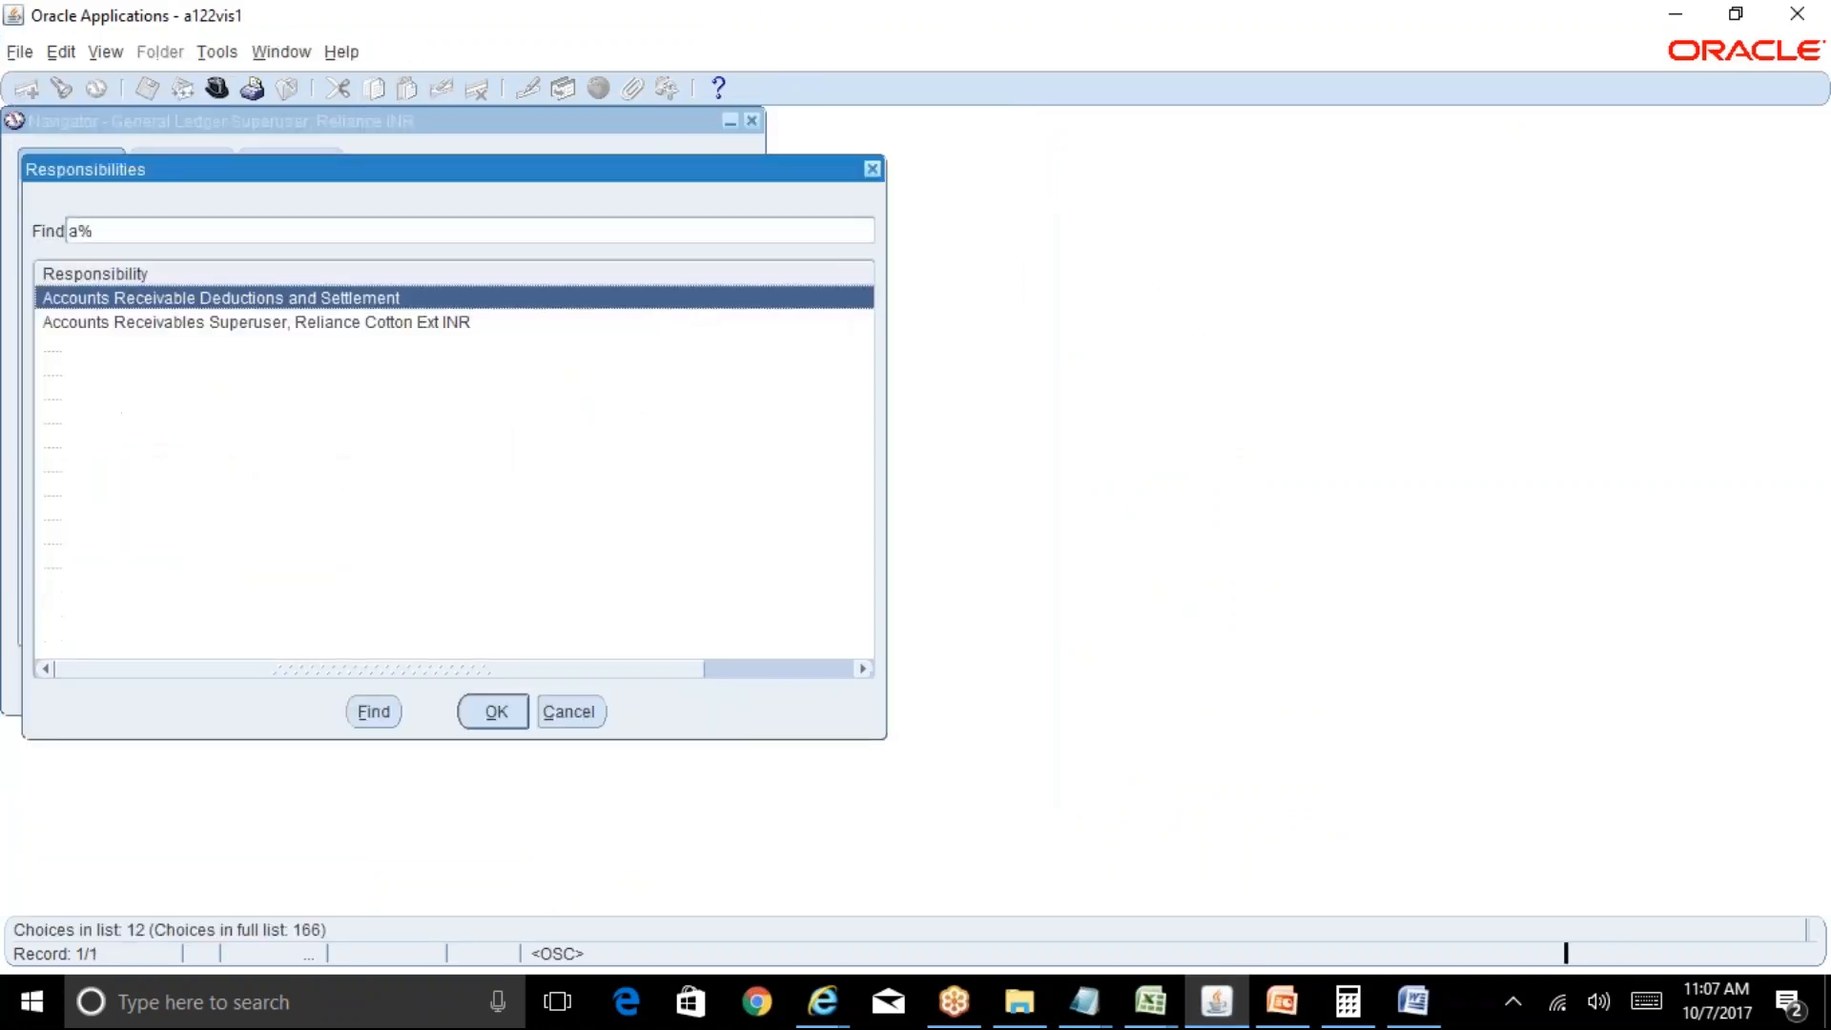
{"action": "key", "text": "Down"}
{"action": "key", "text": "Return"}
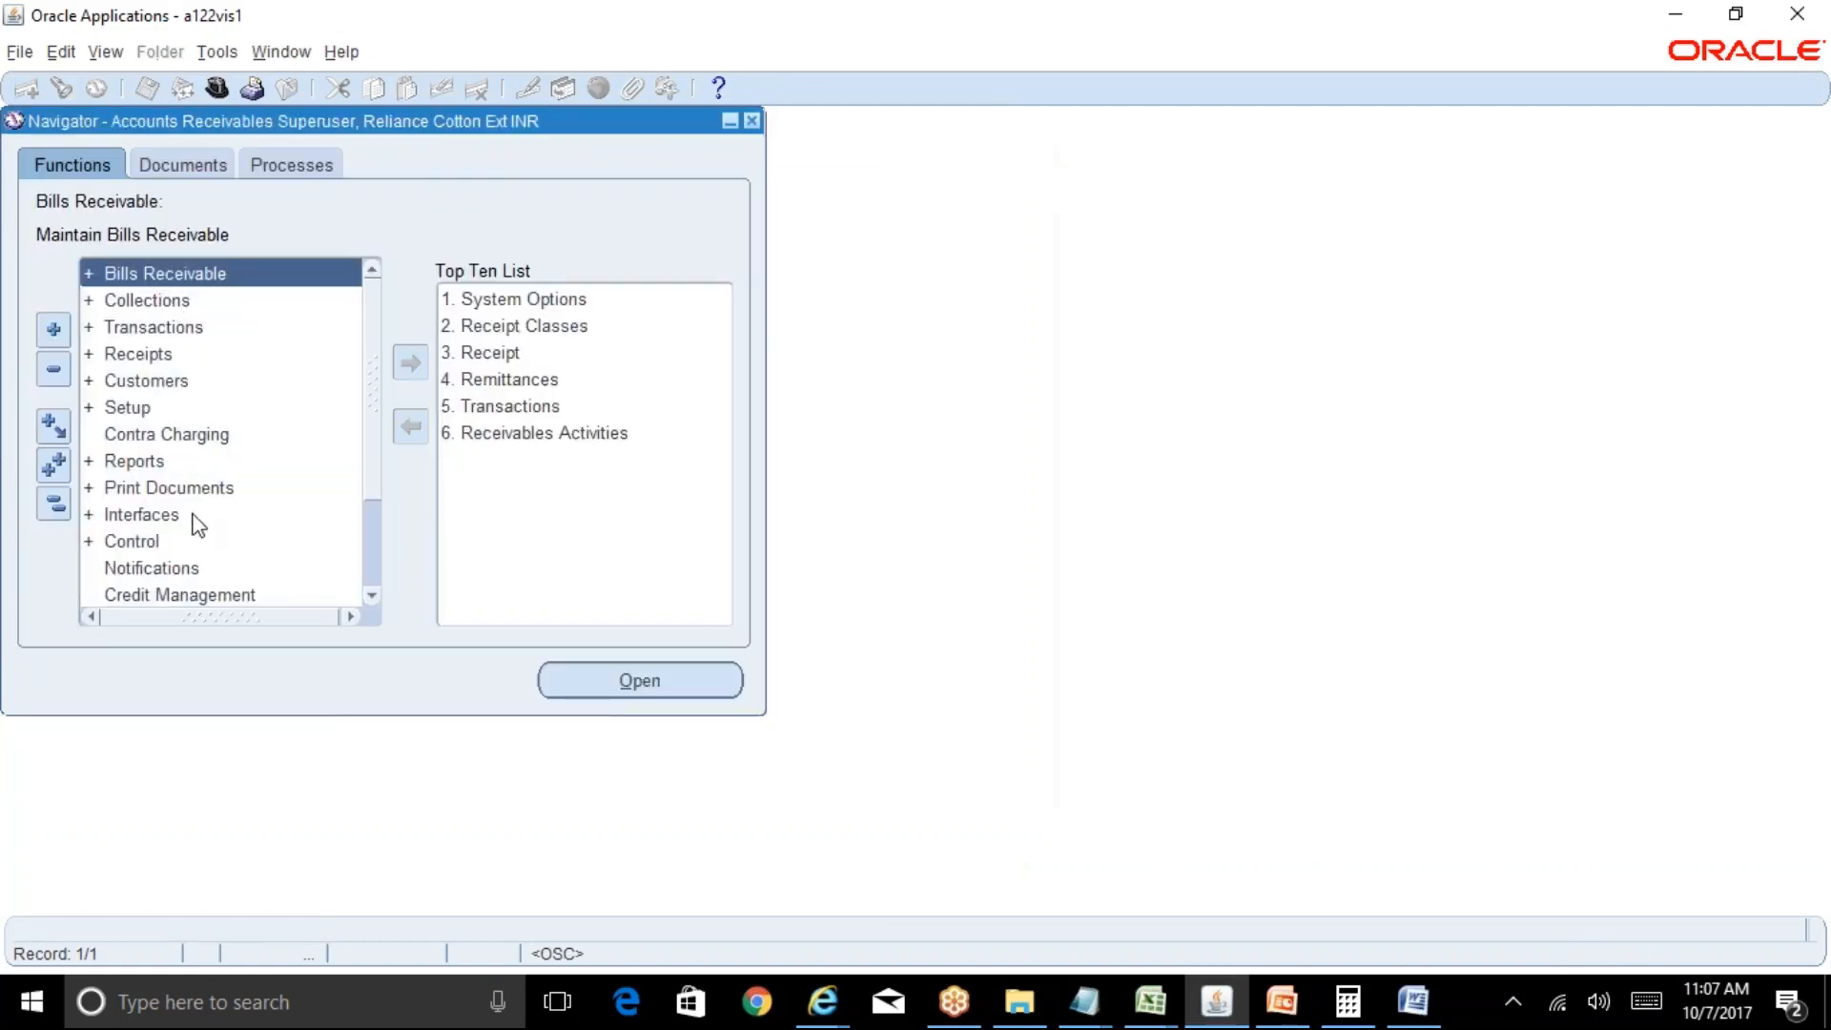
Open Control > Accounting > Open/Close Periods from the navigator.
{"action": "double_click", "coordinate": [187, 549]}
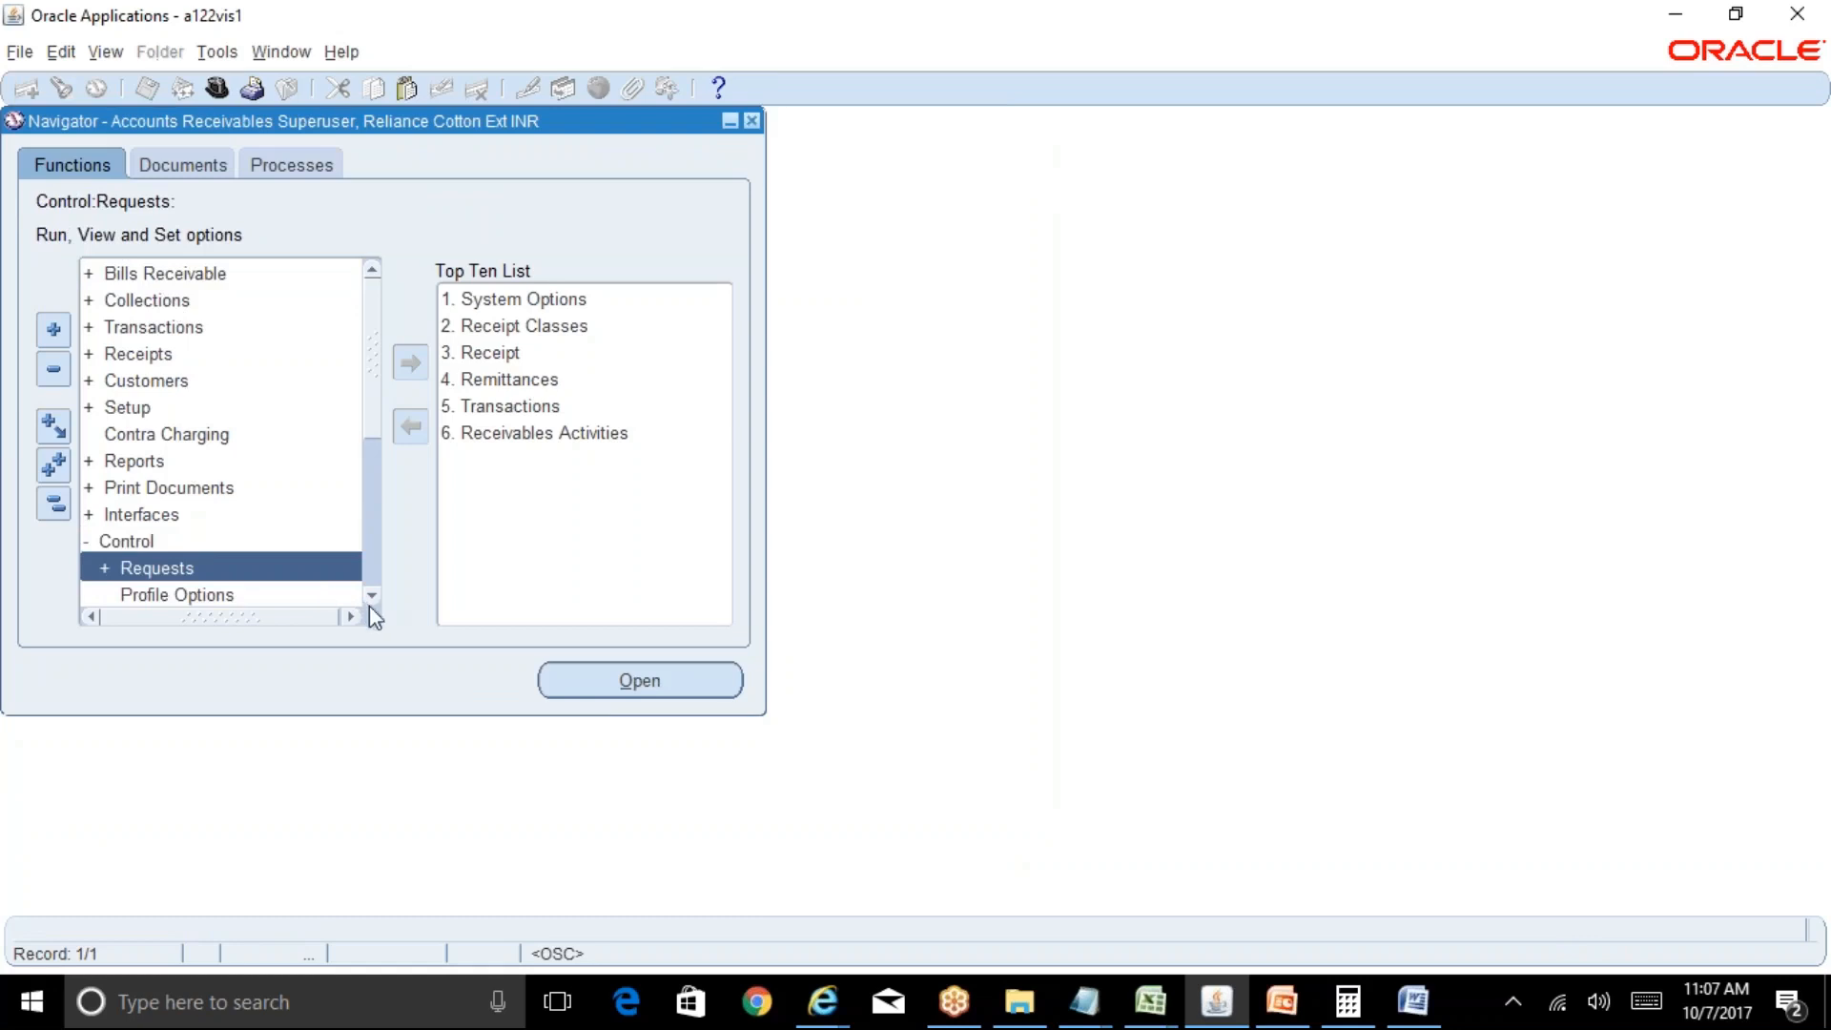
{"action": "scroll", "coordinate": [369, 605], "scroll_direction": "down", "scroll_amount": 2}
{"action": "scroll", "coordinate": [369, 605], "scroll_direction": "down", "scroll_amount": 1}
{"action": "double_click", "coordinate": [227, 541]}
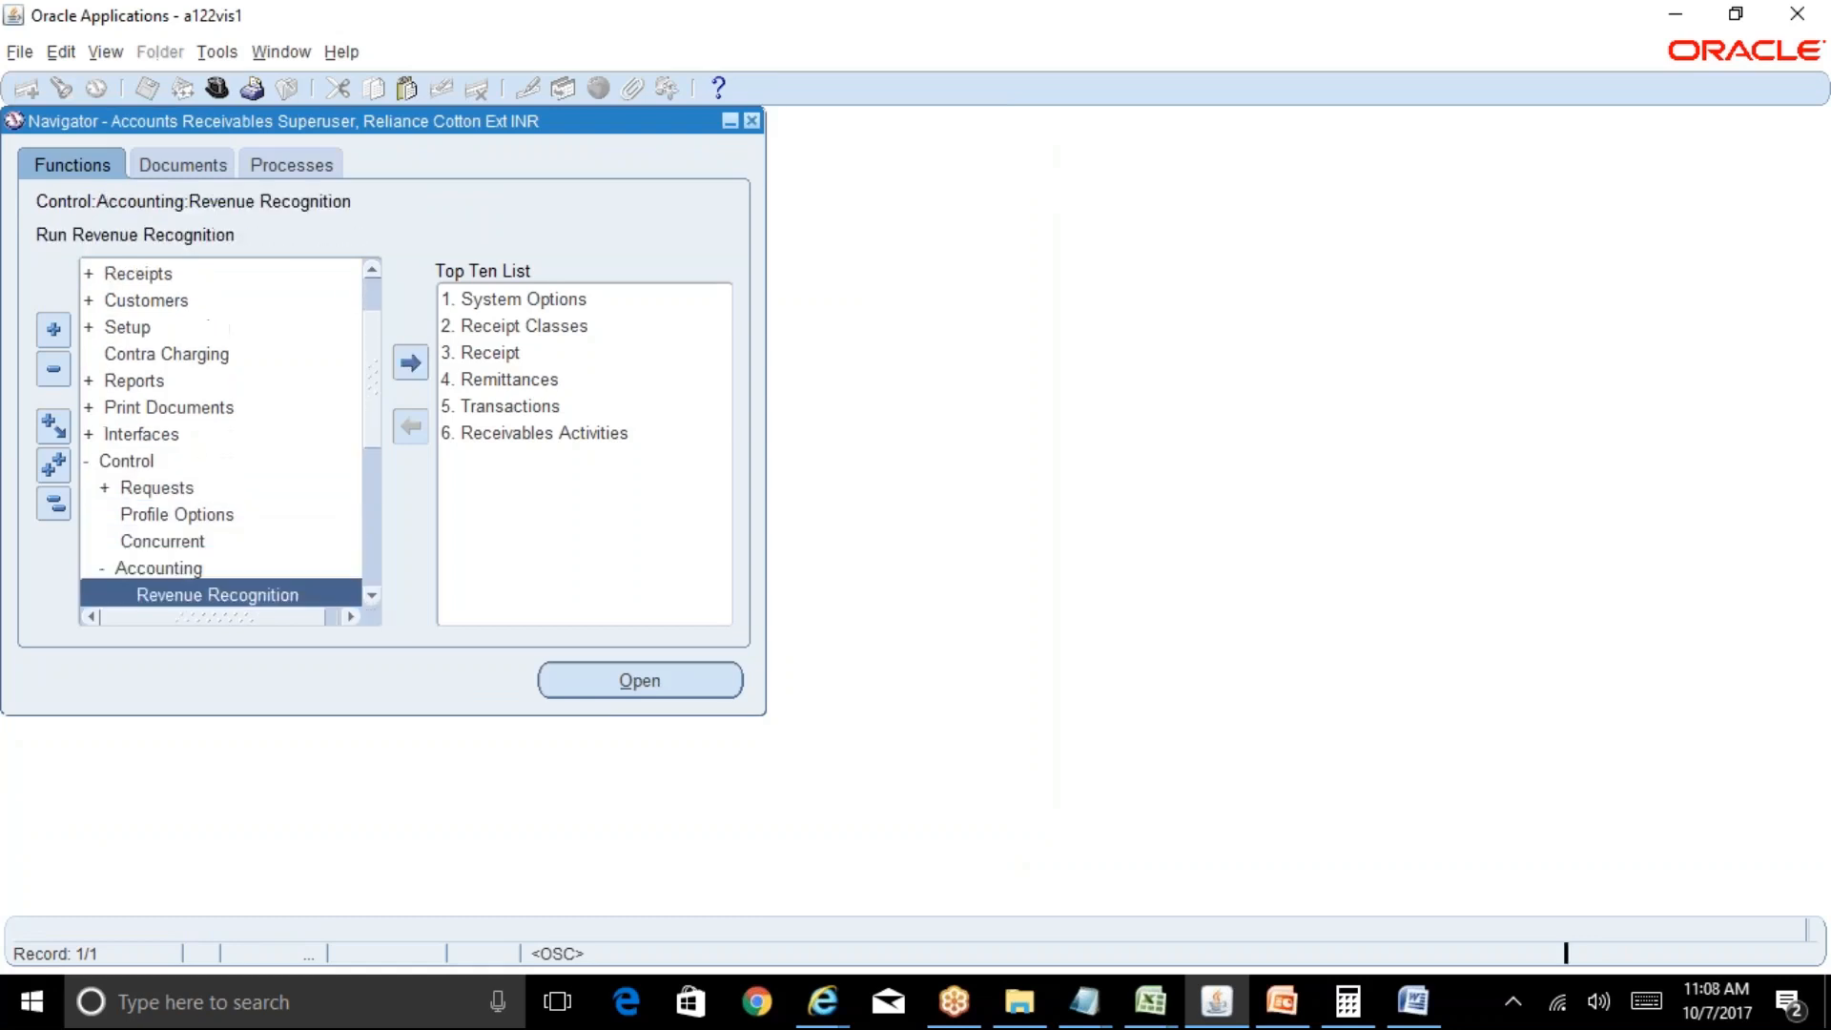
{"action": "scroll", "coordinate": [369, 597], "scroll_direction": "down", "scroll_amount": 1}
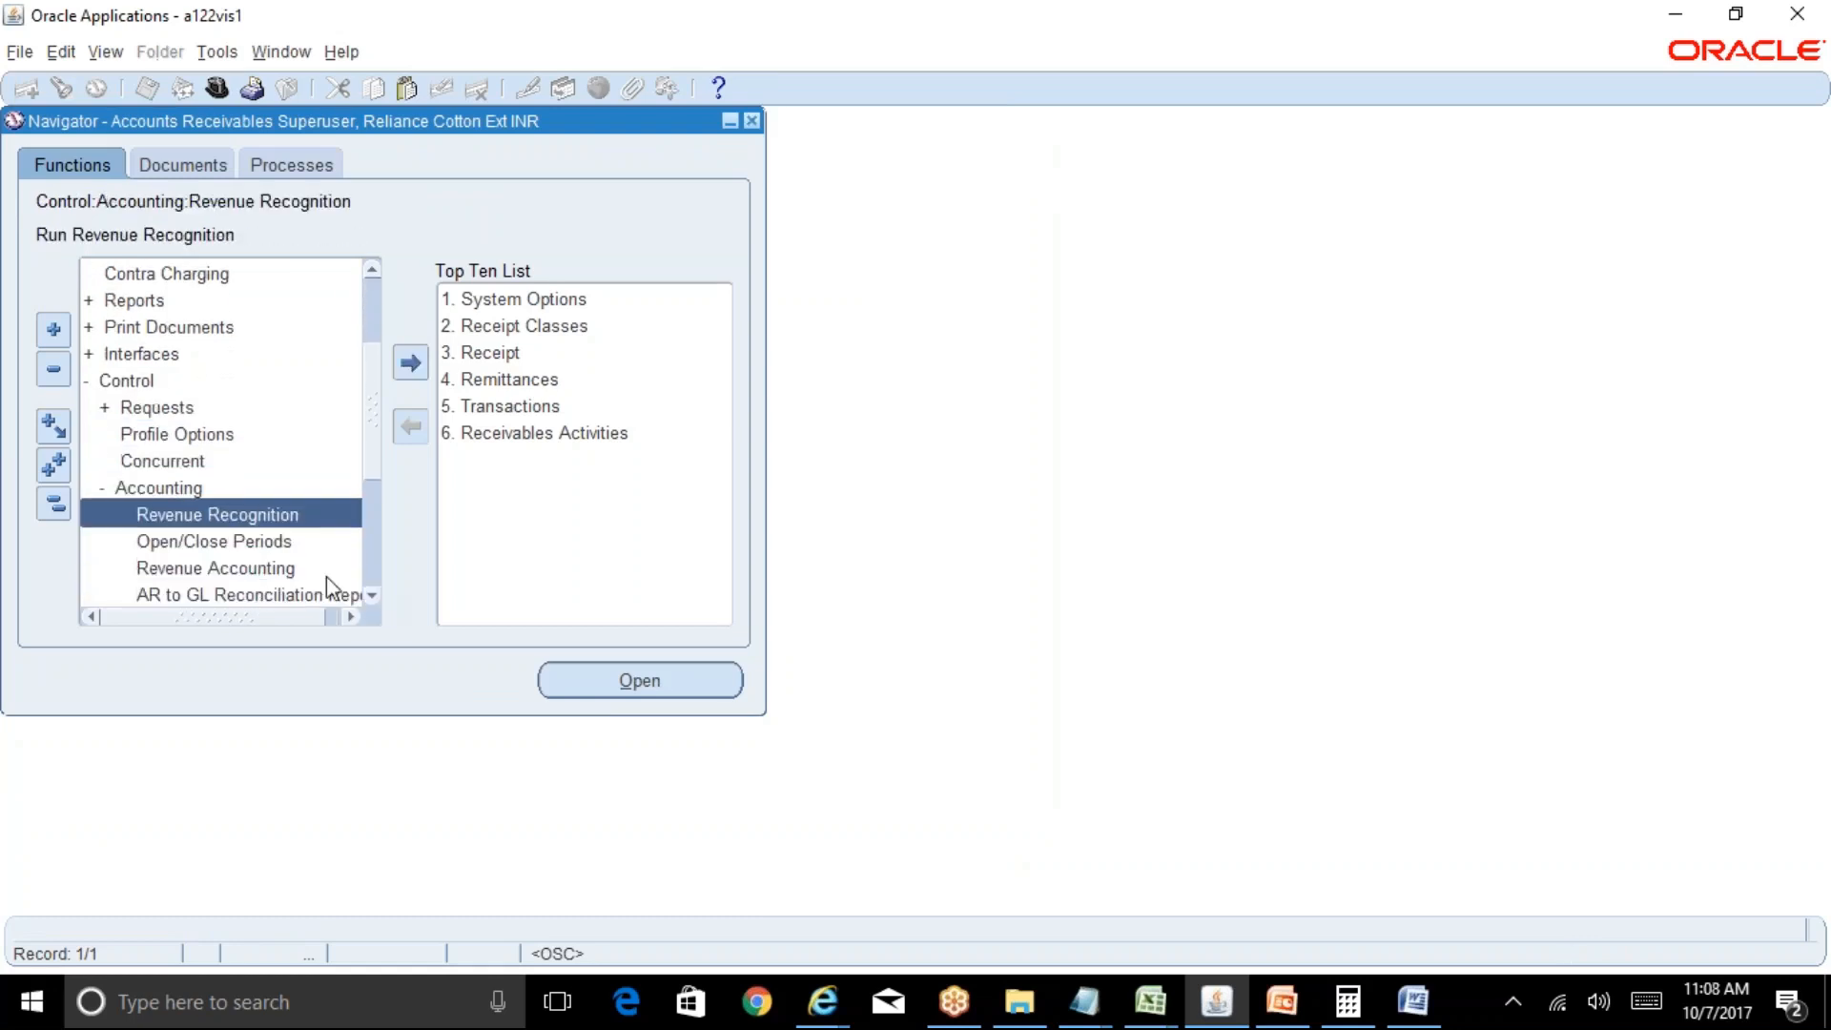
{"action": "double_click", "coordinate": [307, 541]}
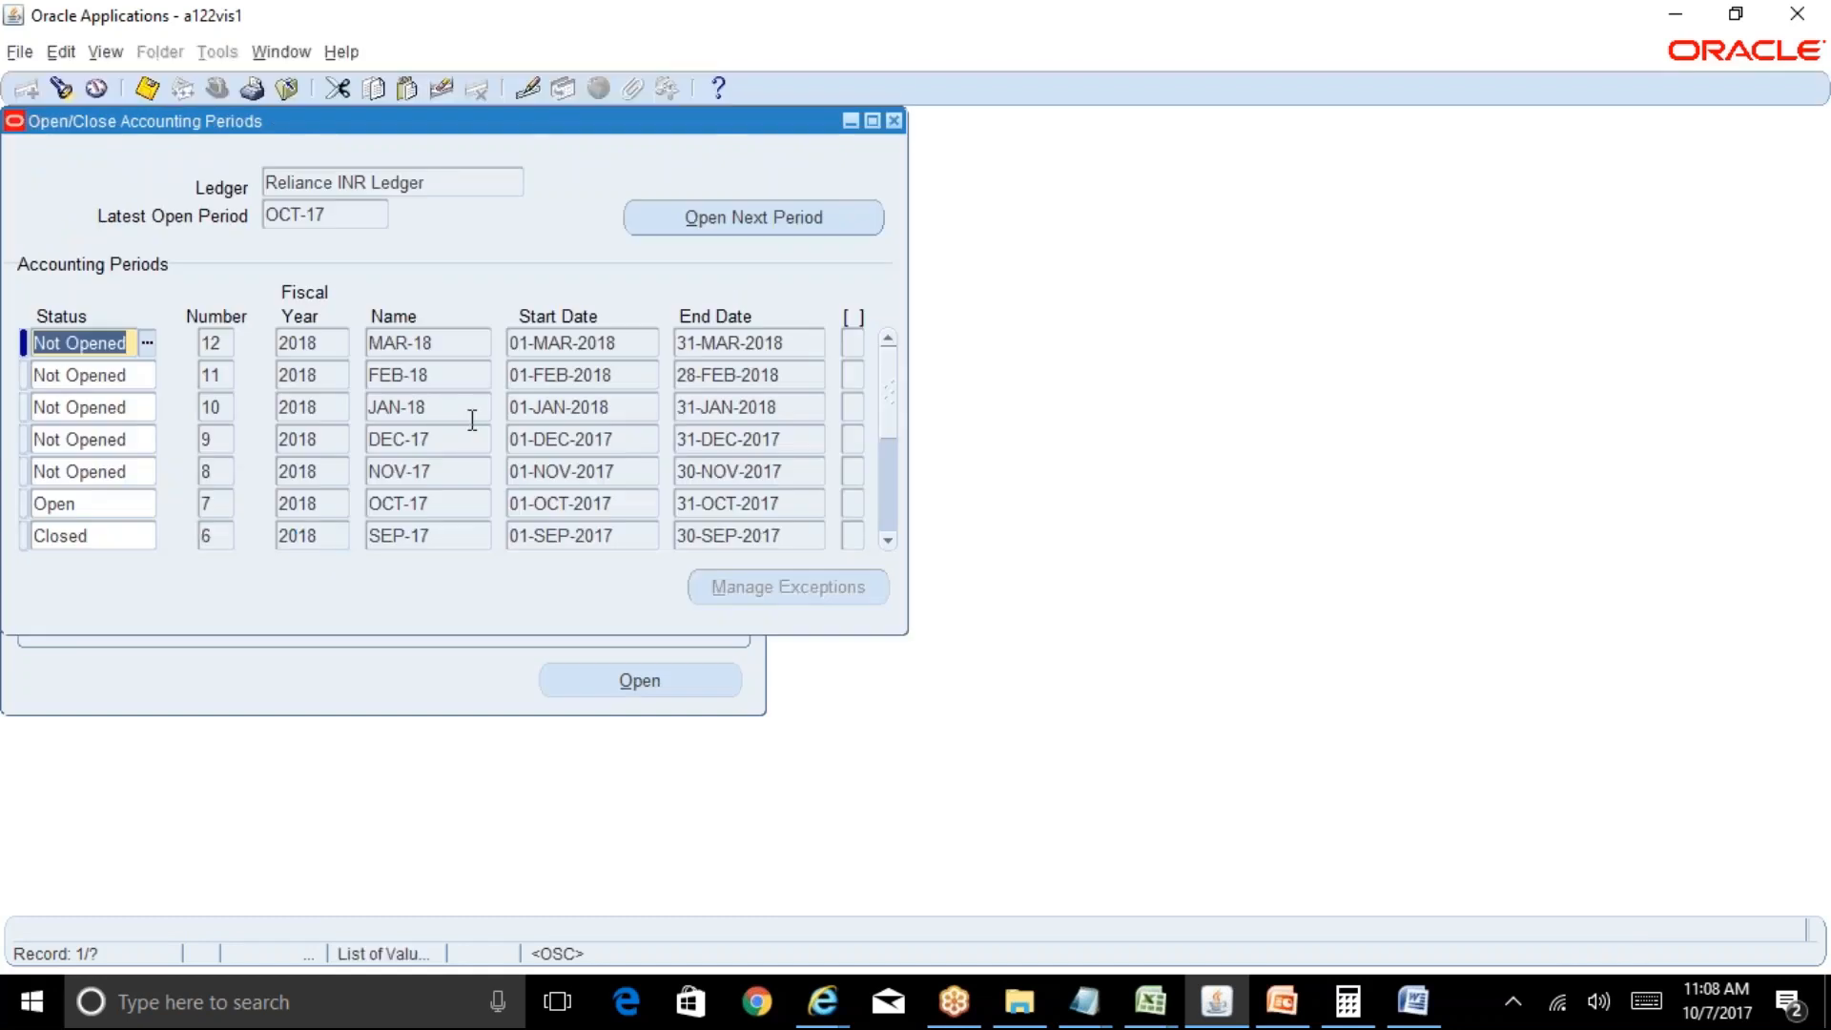
Query the accounting periods and save OCT-17 with status Close Pending.
{"action": "key", "text": "F11"}
{"action": "left_click", "coordinate": [309, 343]}
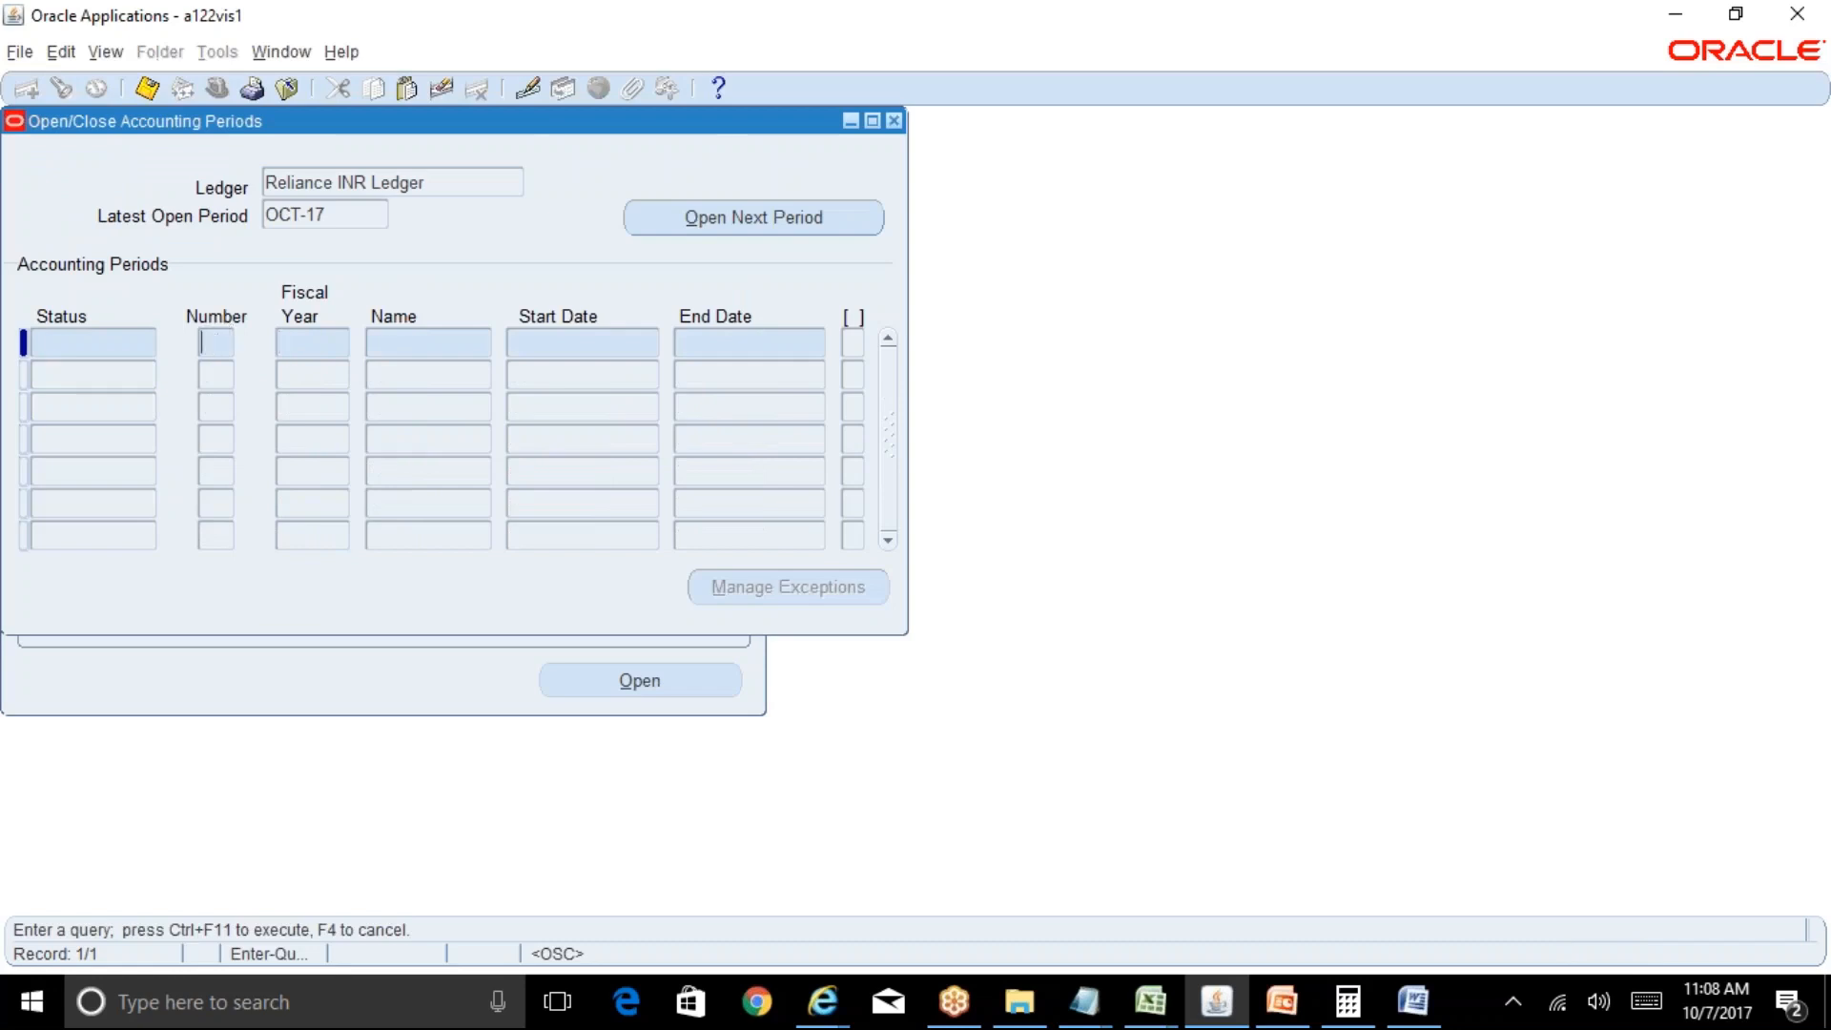
{"action": "key", "text": "ctrl+F11"}
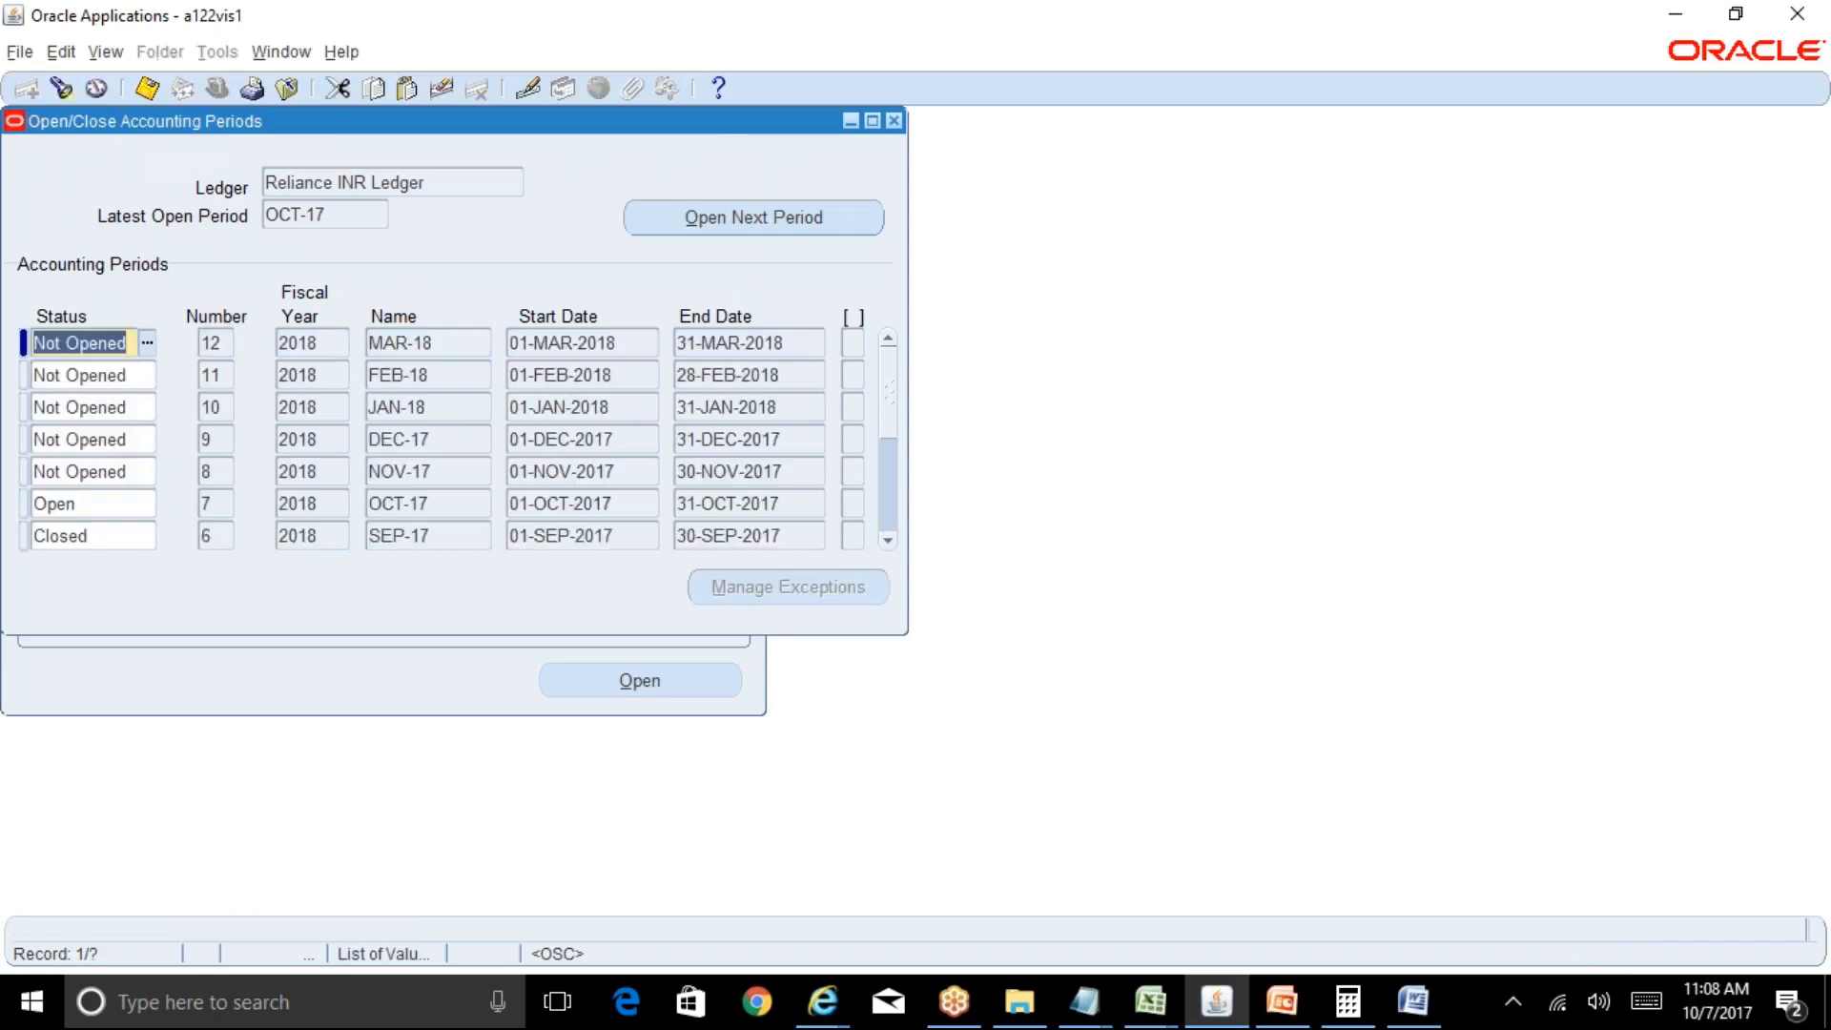
{"action": "left_click", "coordinate": [124, 502]}
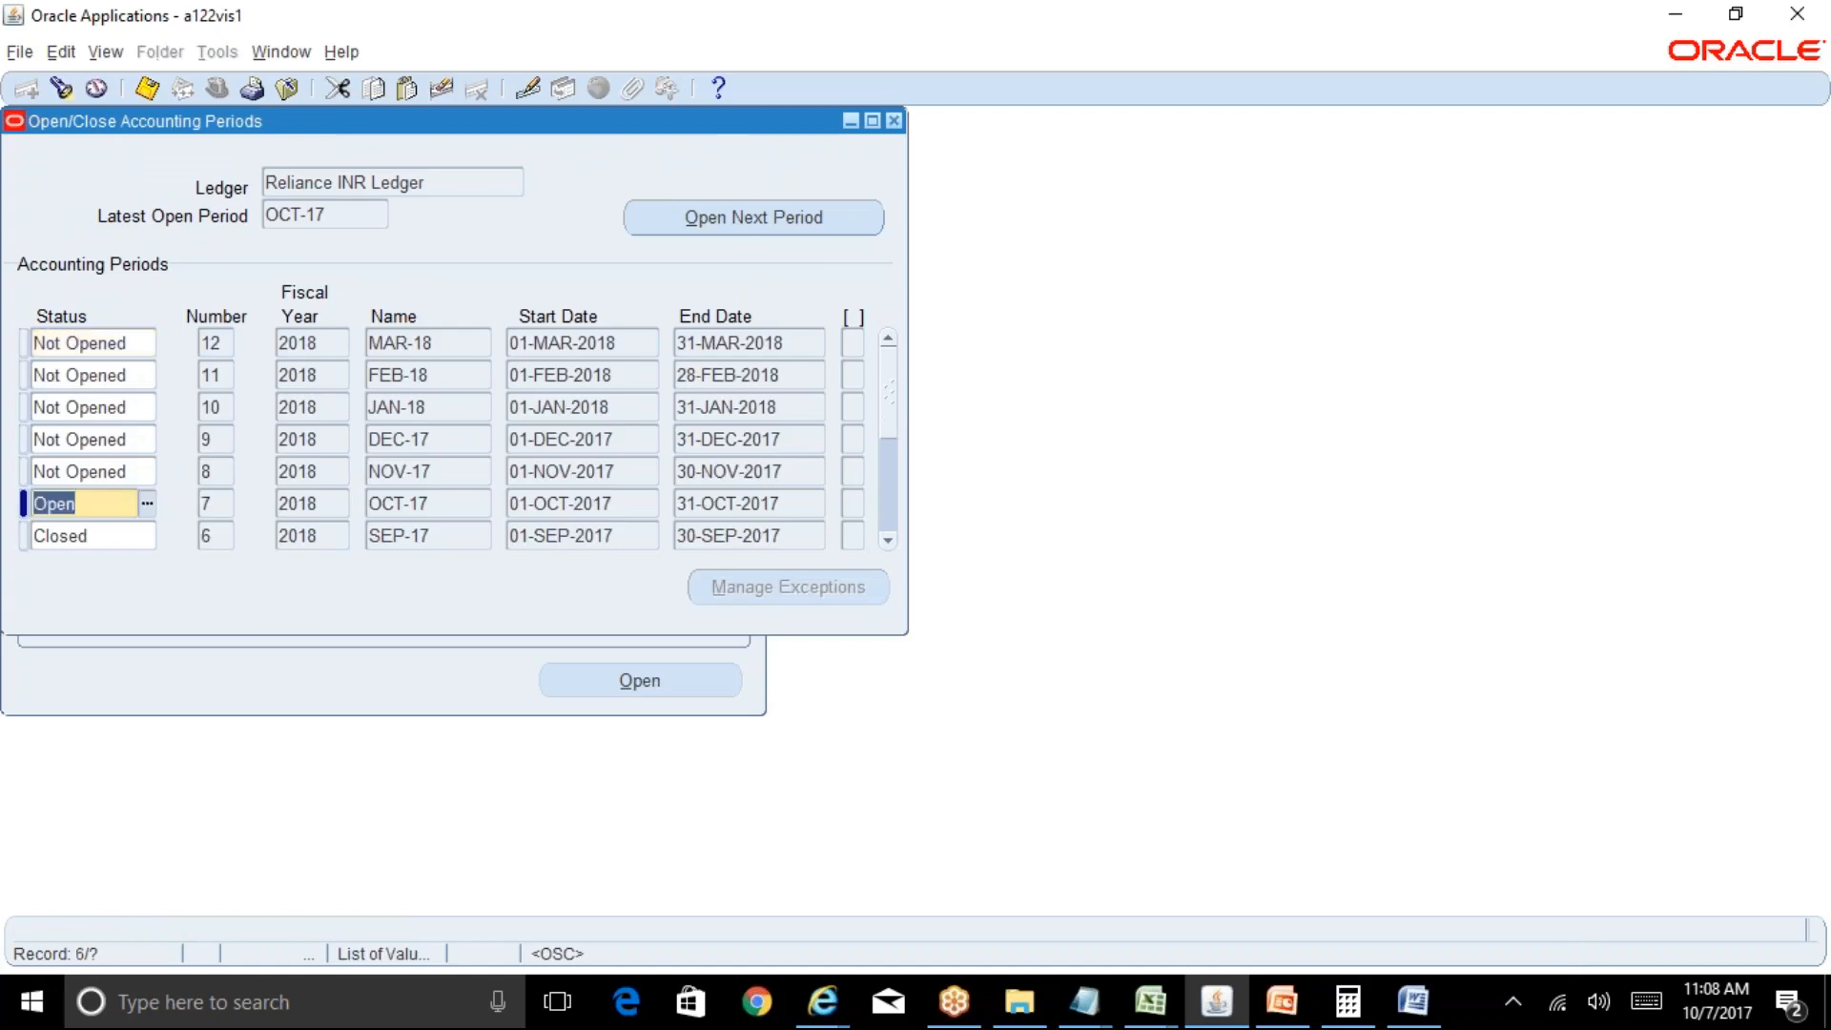
{"action": "left_click", "coordinate": [148, 504]}
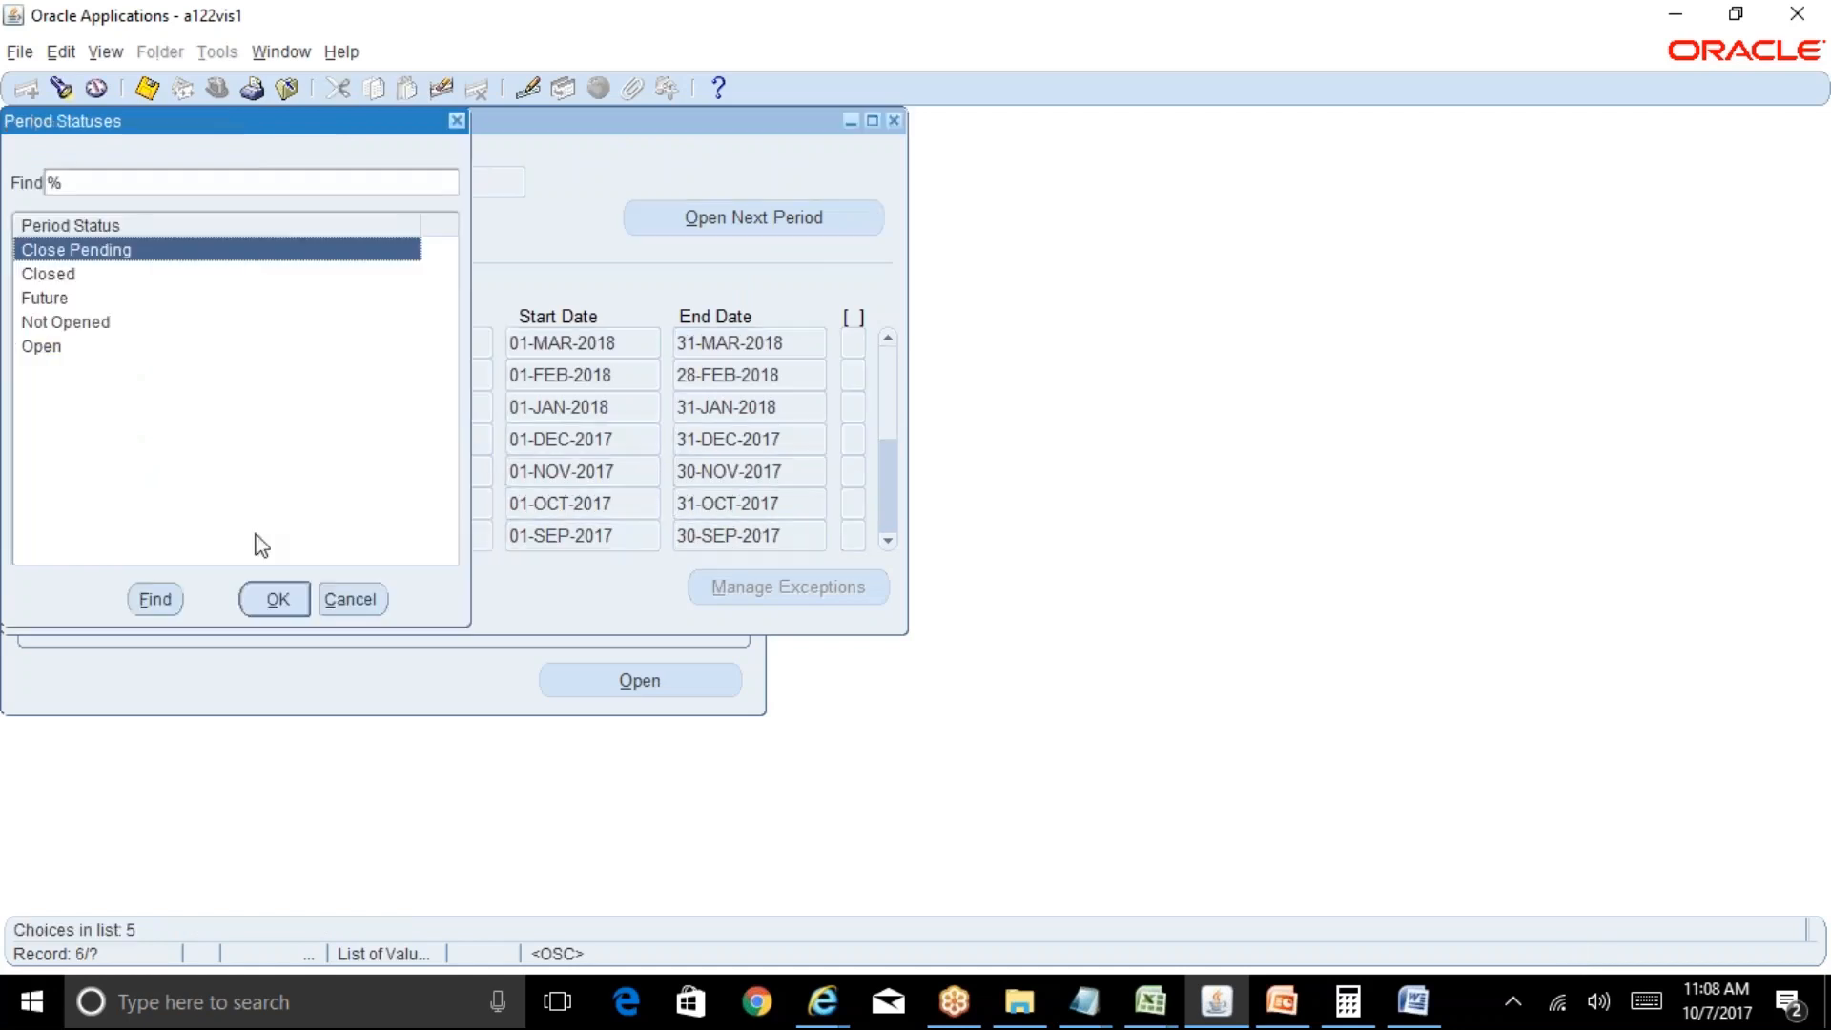
{"action": "left_click", "coordinate": [52, 276]}
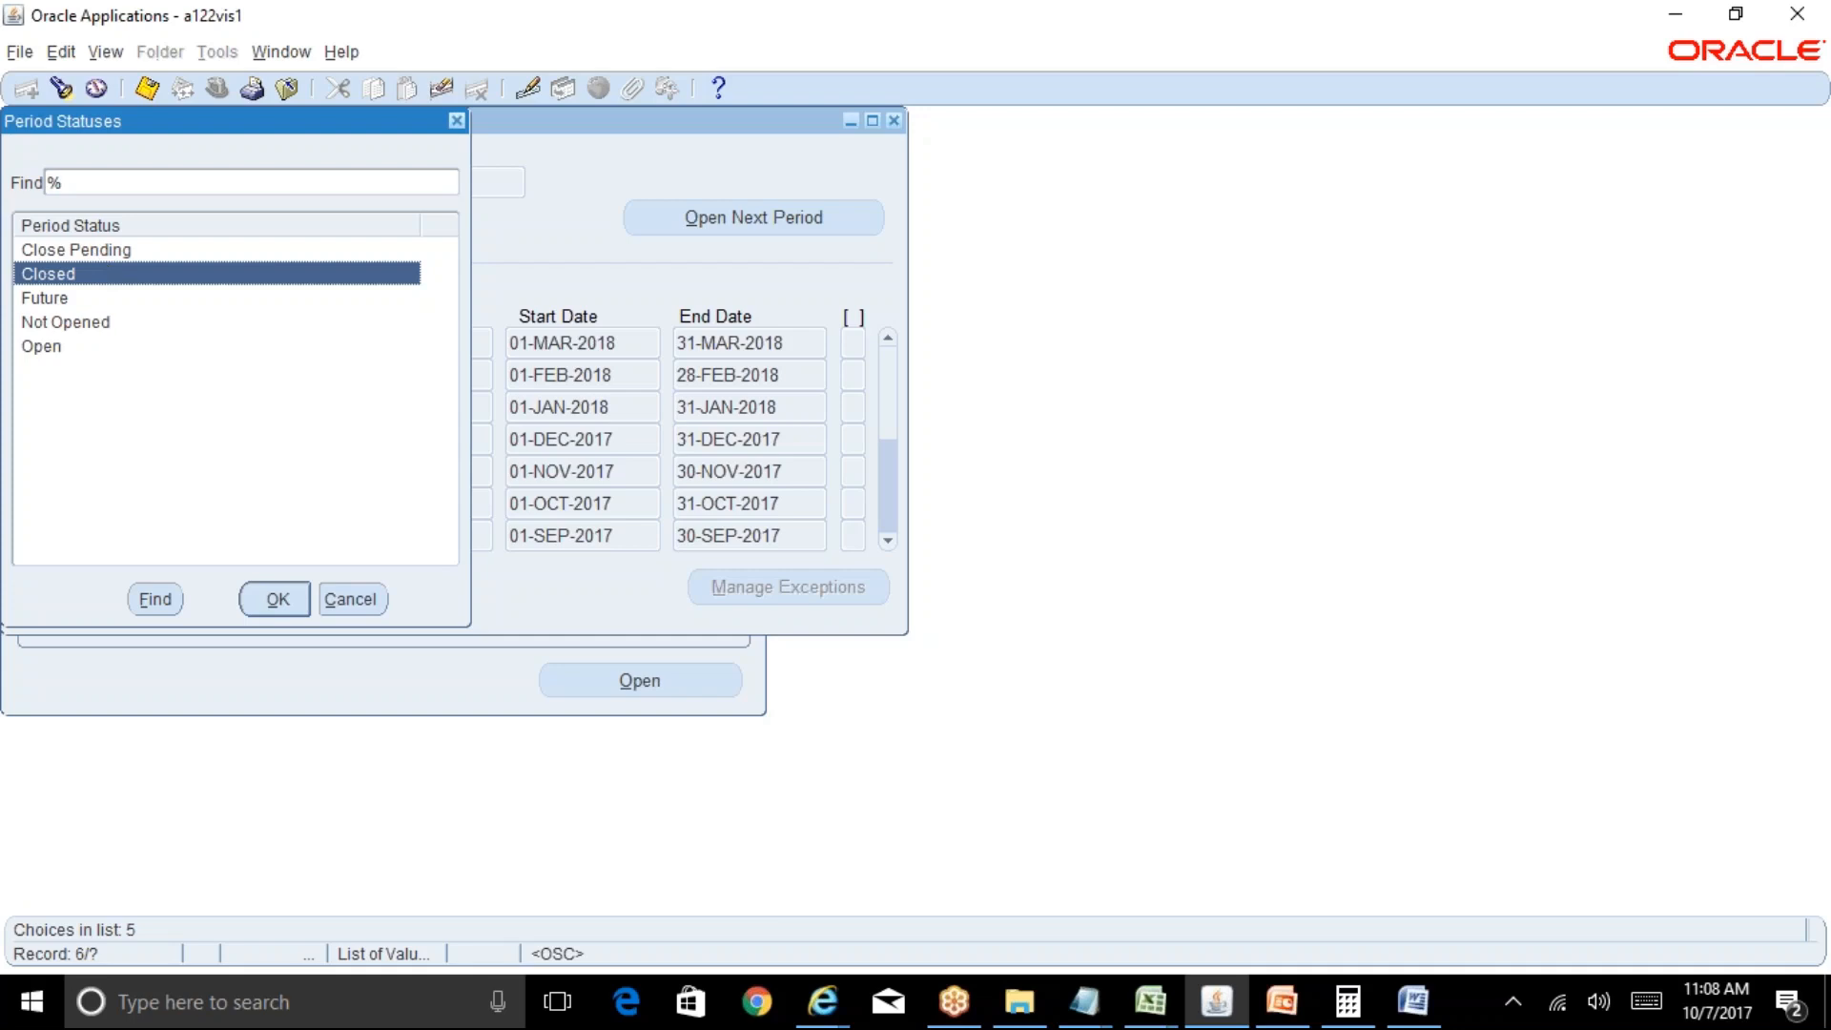
{"action": "left_click", "coordinate": [118, 249]}
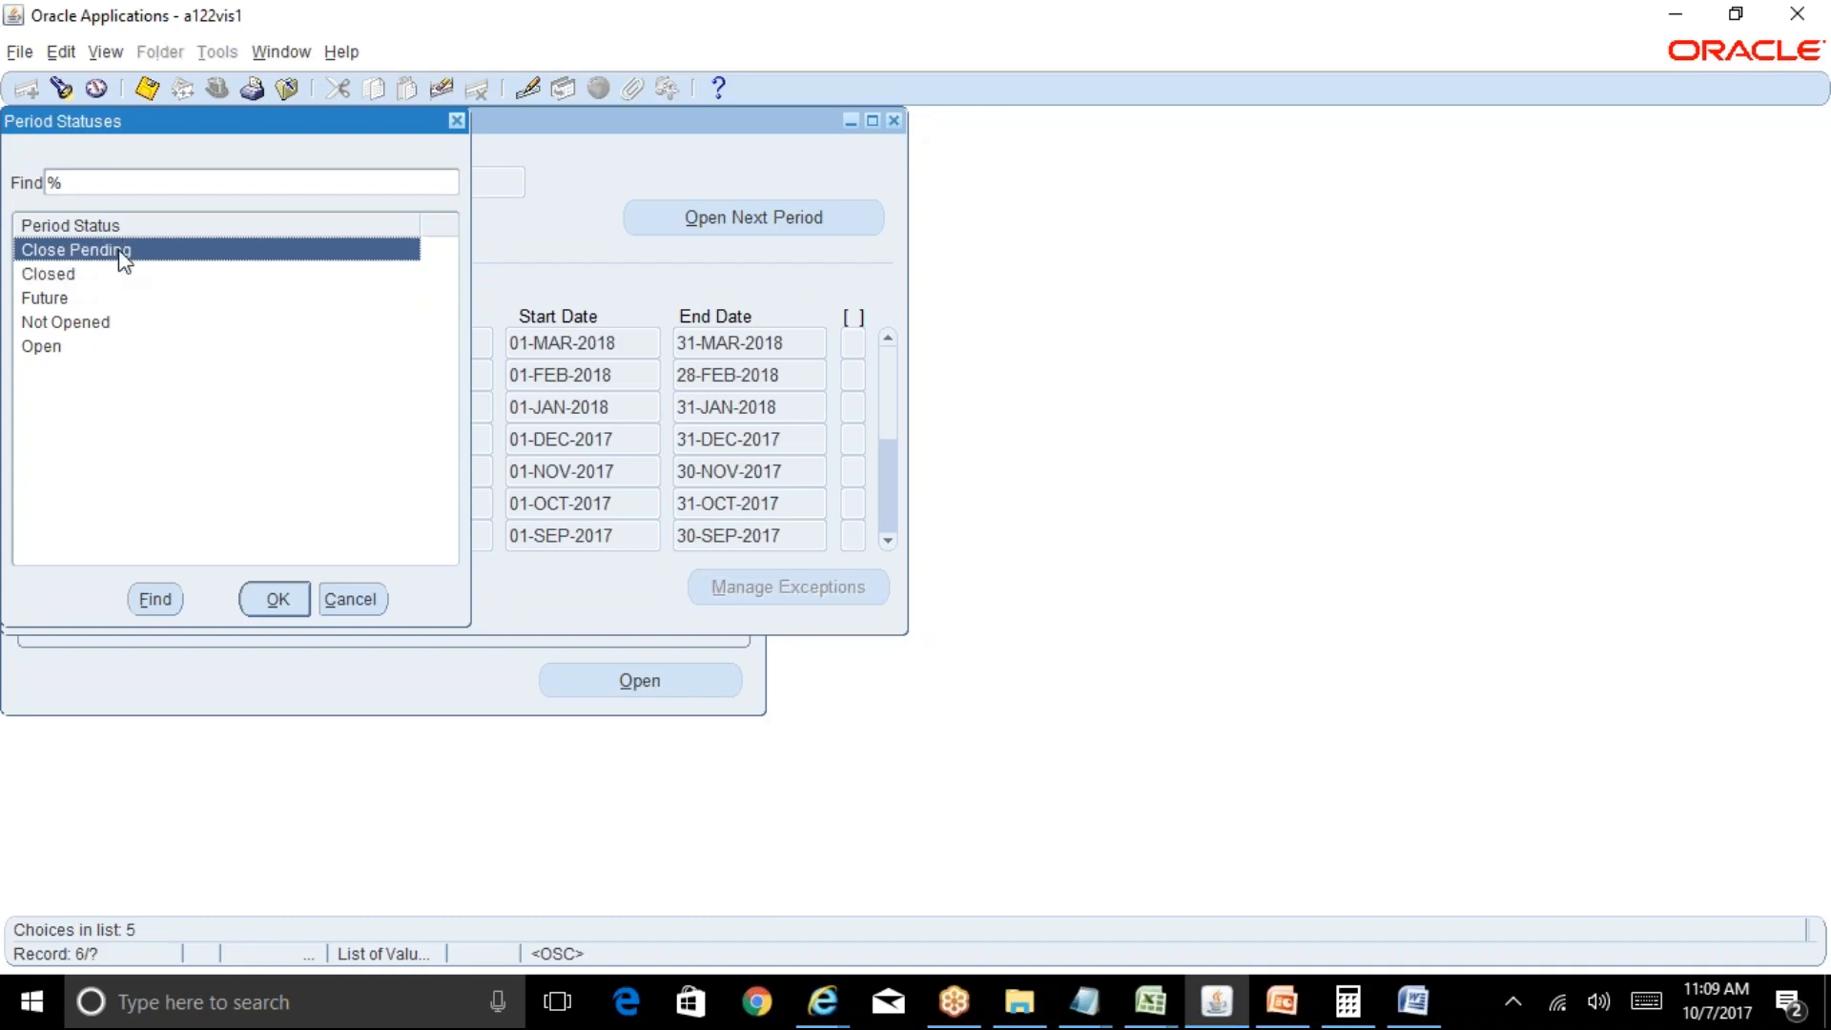
{"action": "left_click", "coordinate": [290, 610]}
{"action": "key", "text": "ctrl+s"}
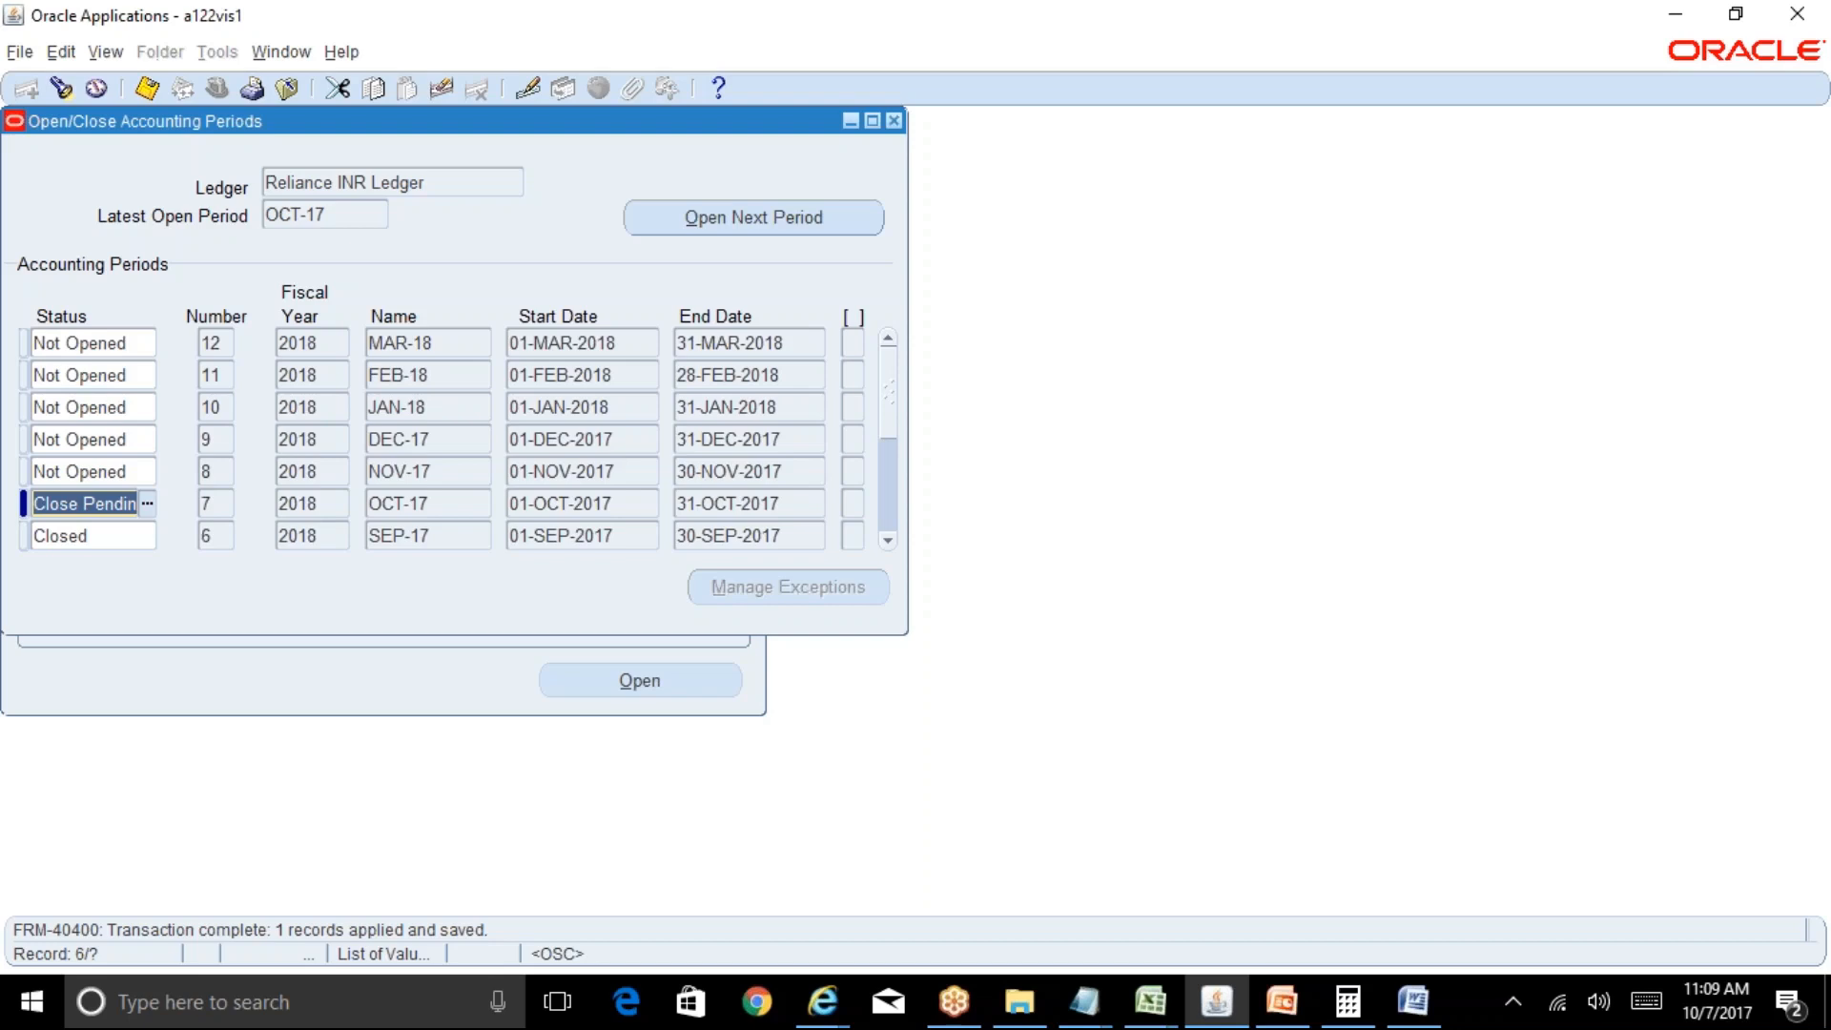
Change the OCT-17 period status to Closed and save.
{"action": "left_click", "coordinate": [146, 504]}
{"action": "left_click", "coordinate": [67, 276]}
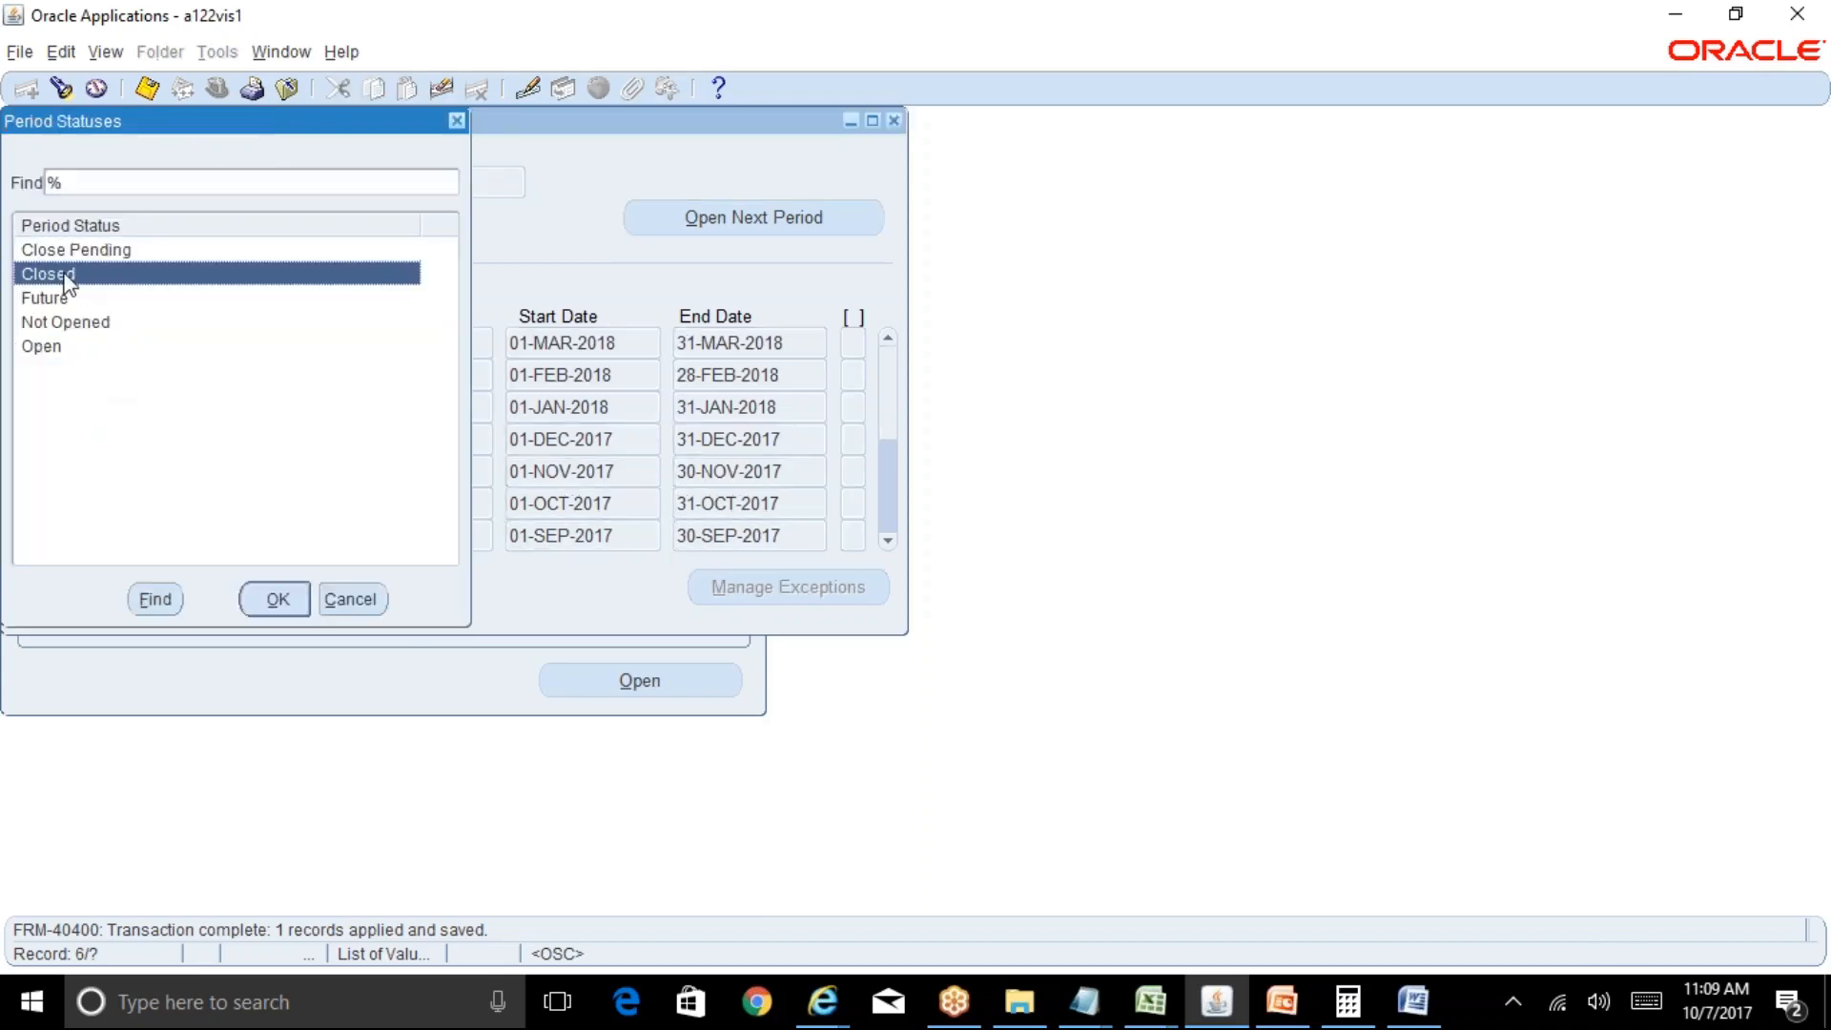
{"action": "left_click", "coordinate": [275, 600]}
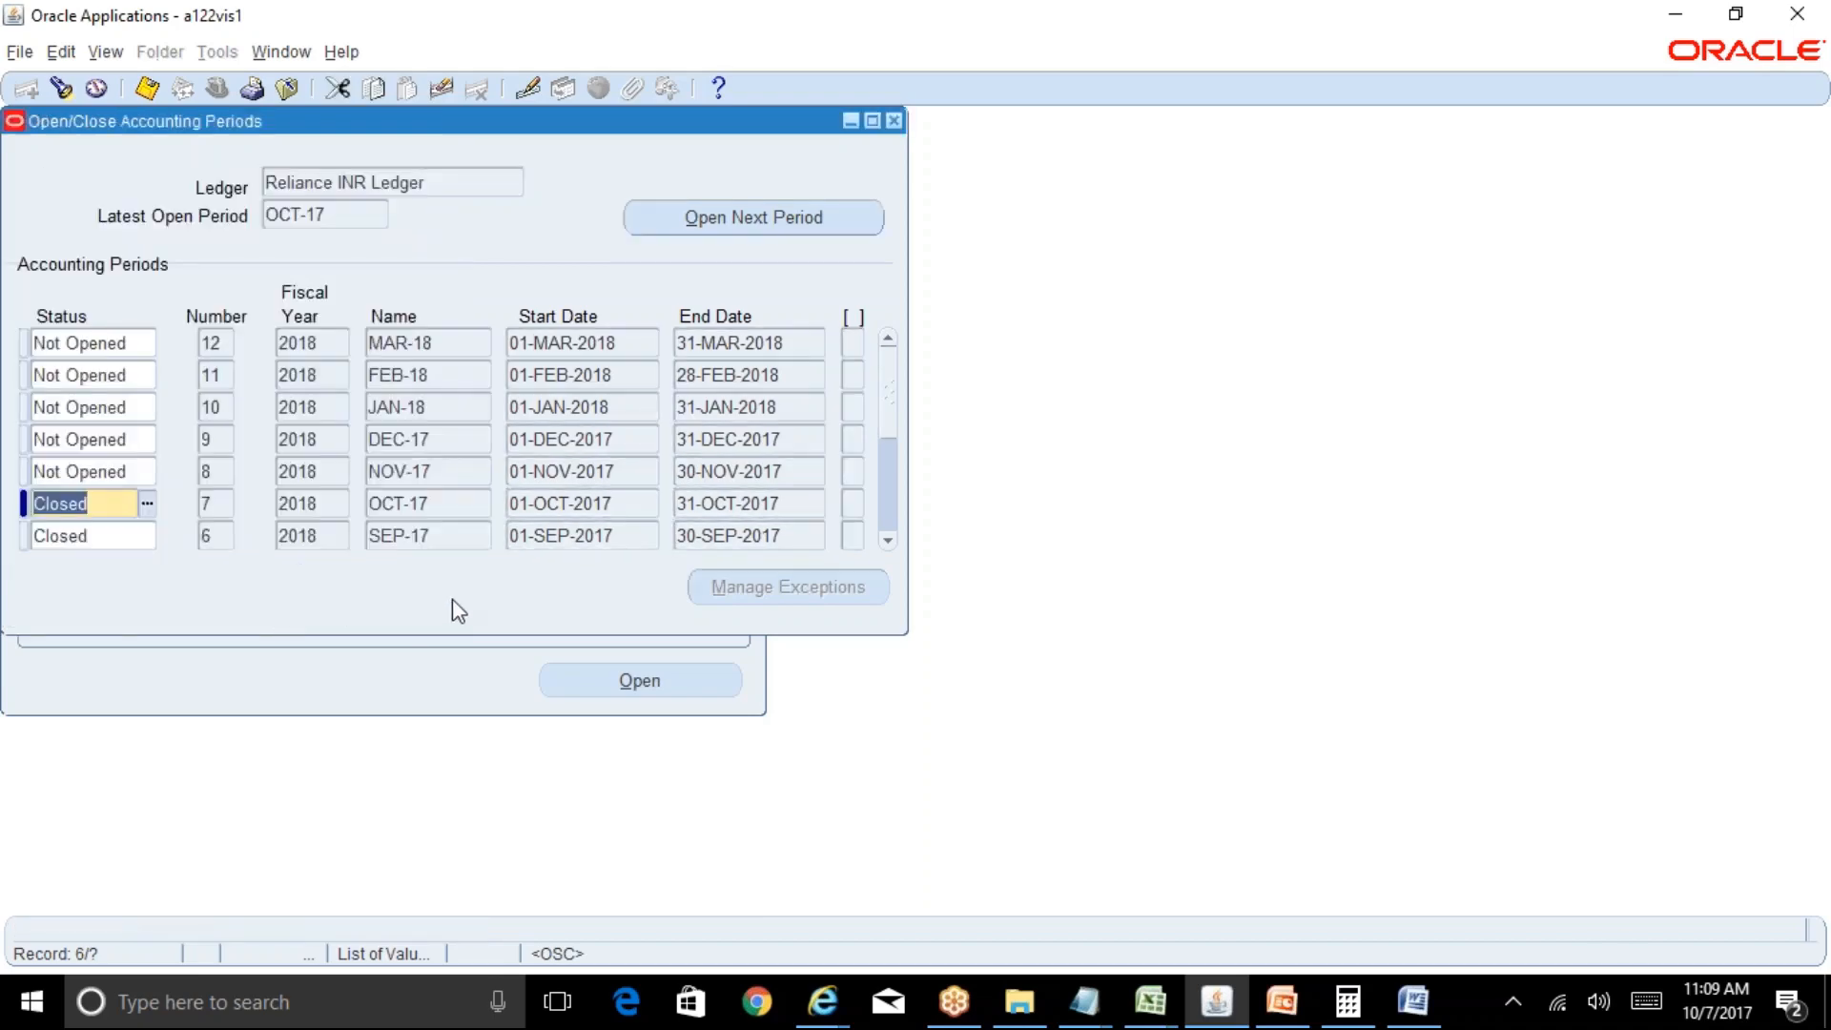
{"action": "key", "text": "ctrl+s"}
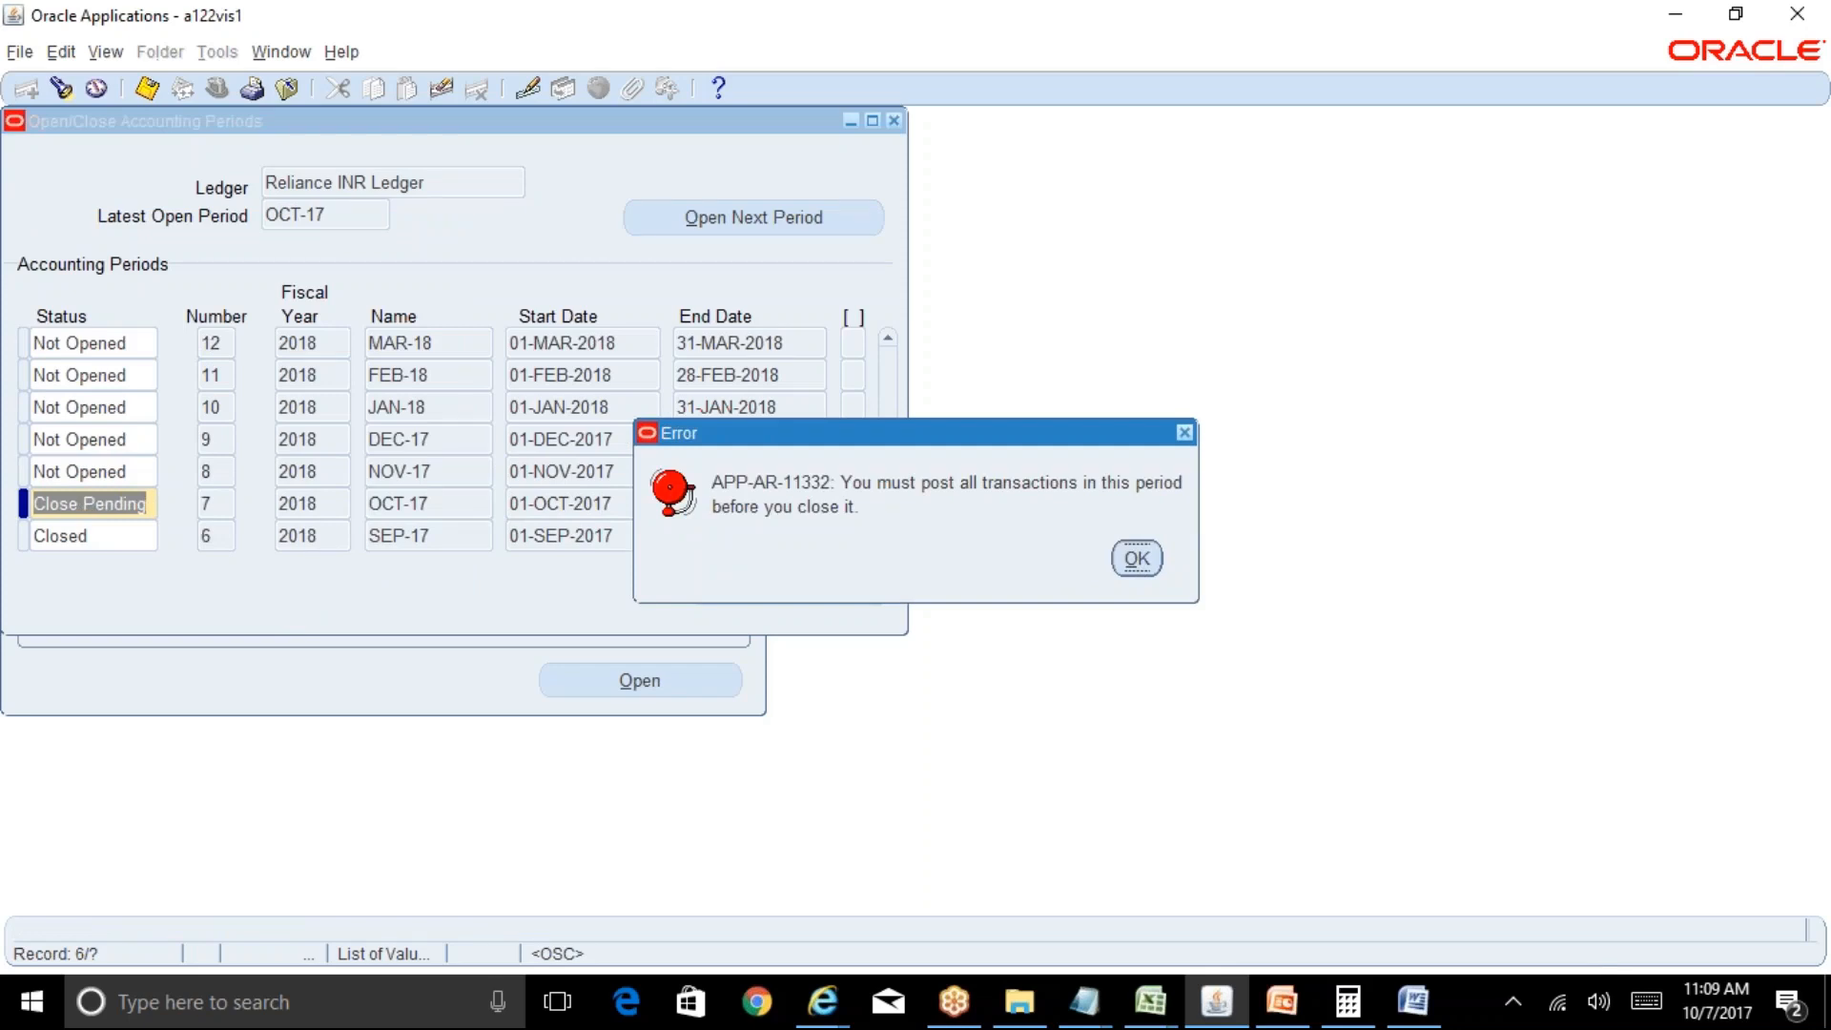
Acknowledge the APP-AR-11332 unposted-transactions error, then save OCT-17 with status Open.
{"action": "left_click", "coordinate": [1137, 564]}
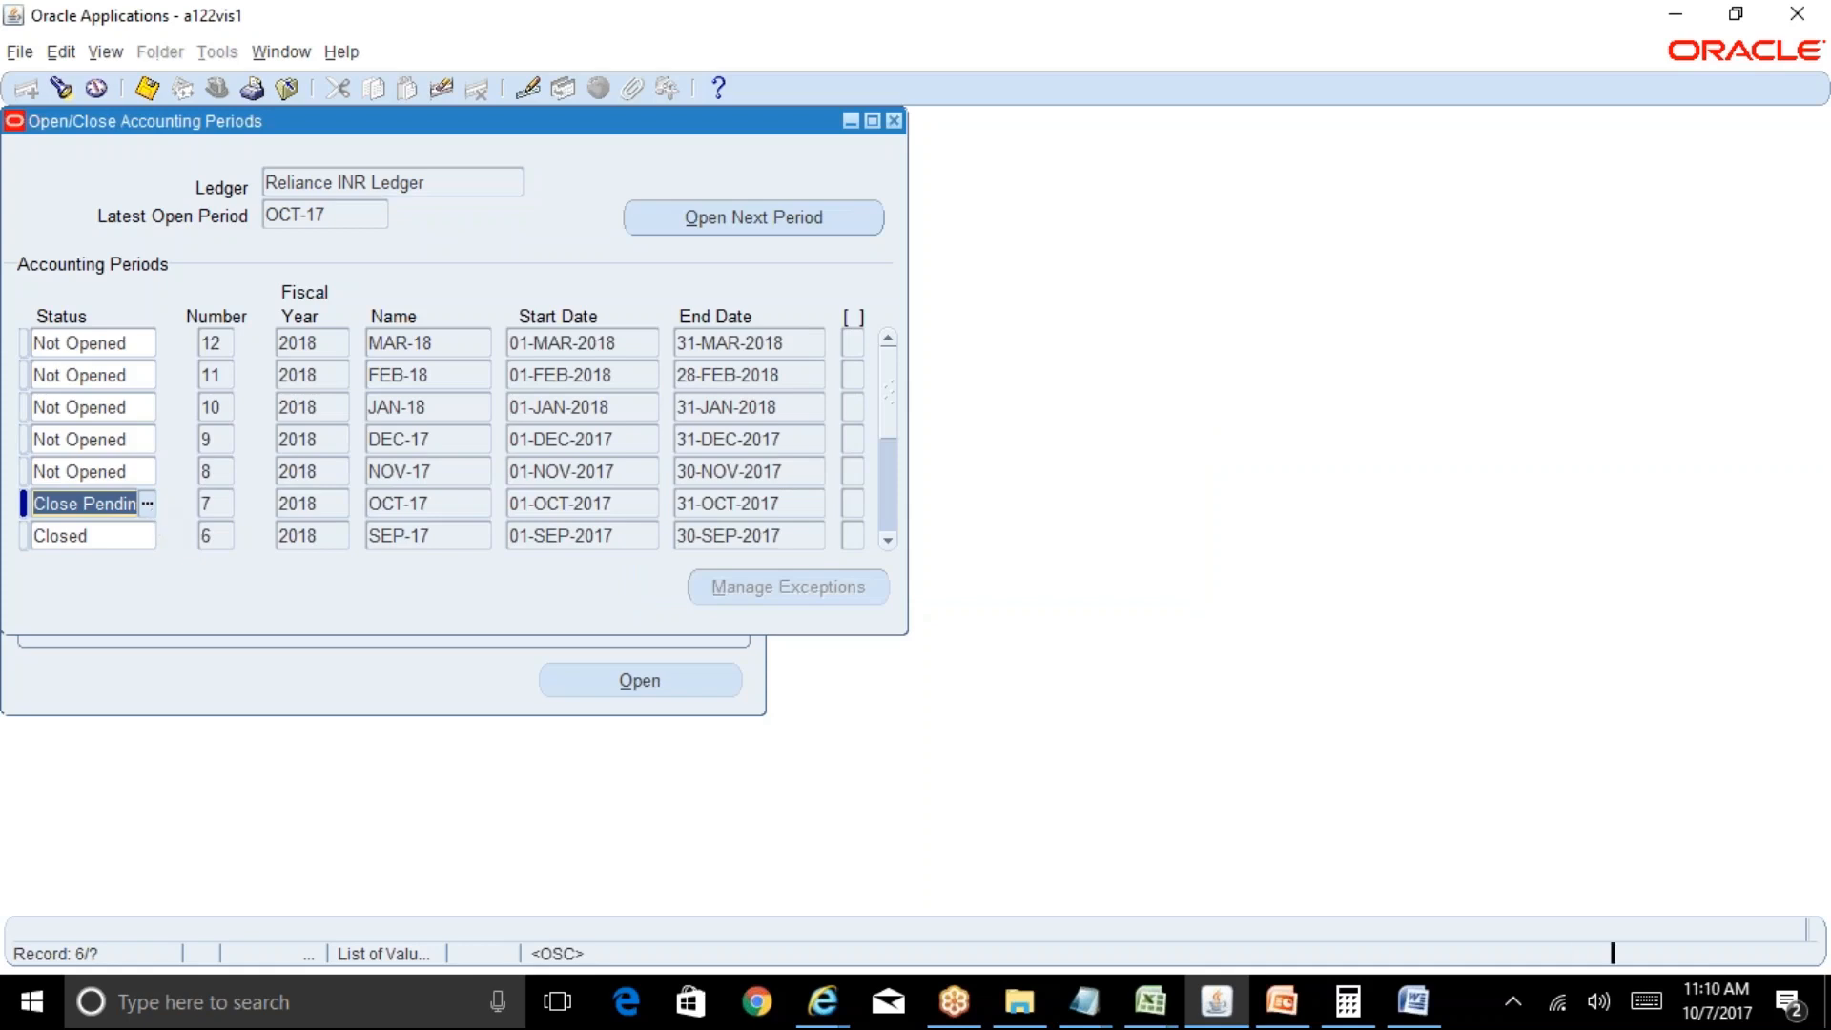
{"action": "left_click", "coordinate": [149, 507]}
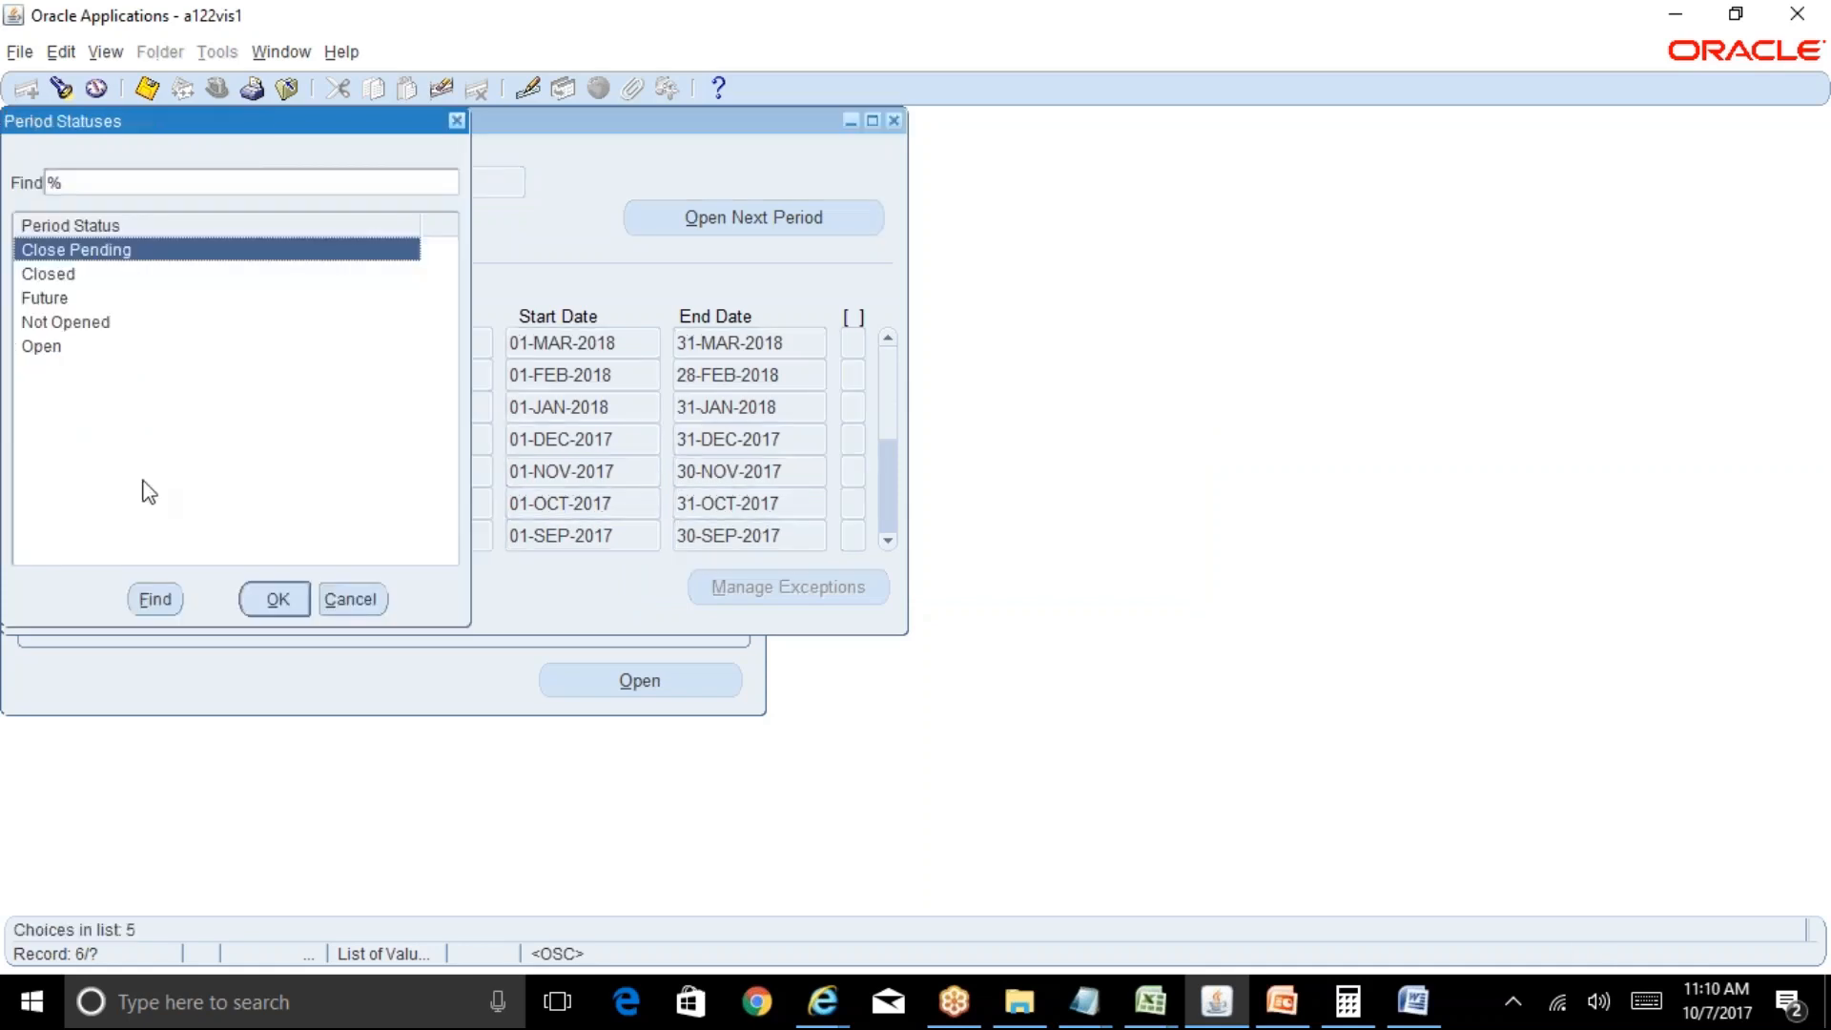
{"action": "left_click", "coordinate": [65, 349]}
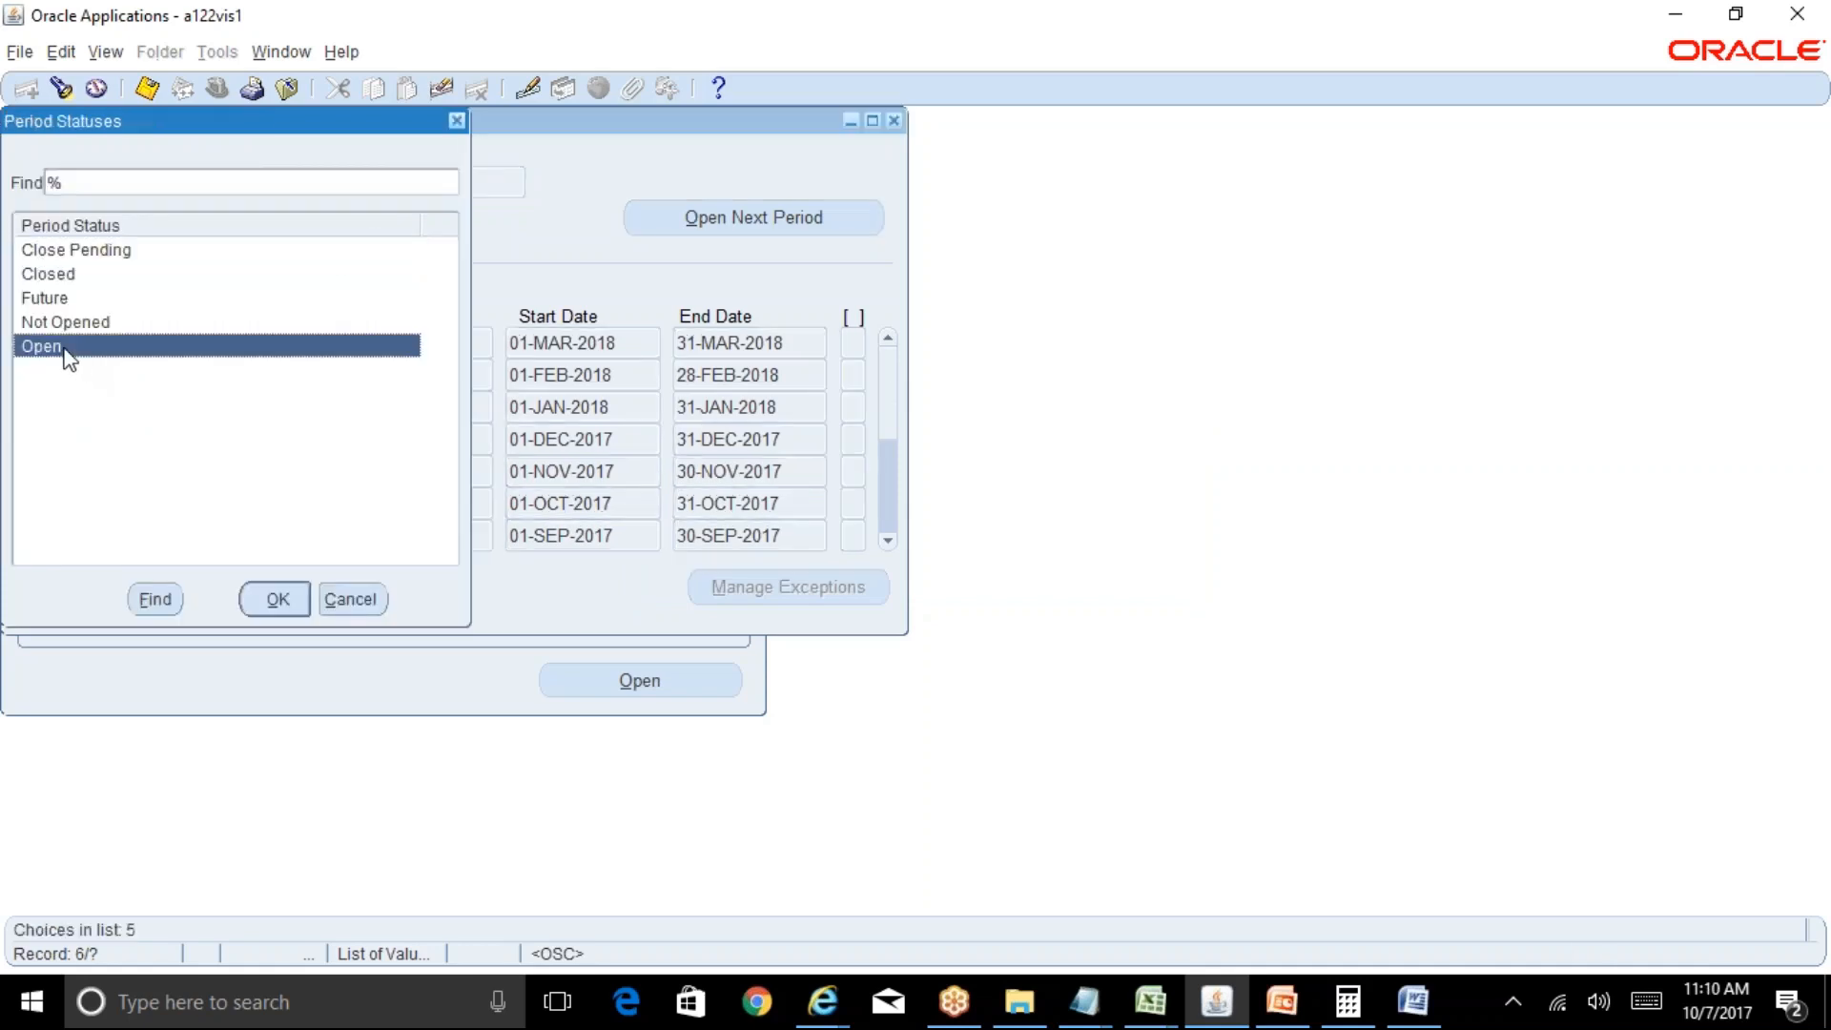
{"action": "left_click", "coordinate": [273, 601]}
{"action": "key", "text": "ctrl+s"}
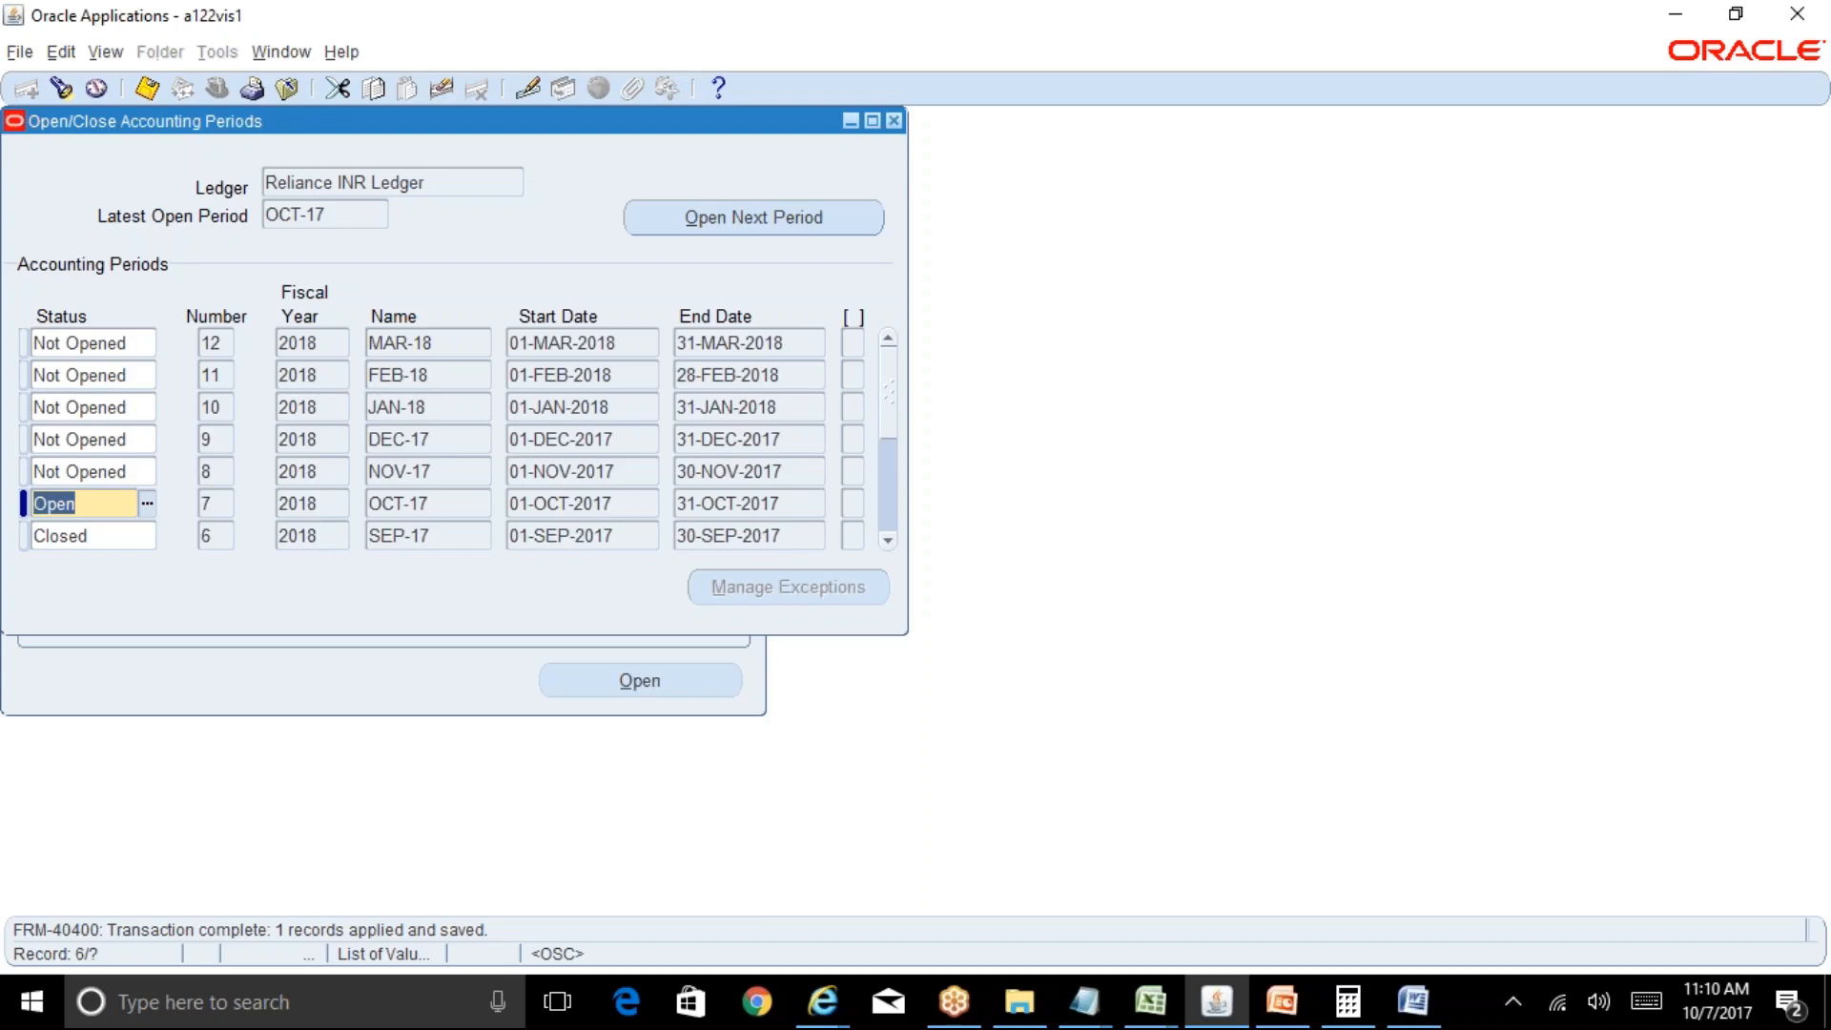
Start a new request and choose the Subledger Period Close Exceptions Report via 'Subledger%' search.
{"action": "left_click", "coordinate": [894, 120]}
{"action": "key", "text": "alt+v"}
{"action": "key", "text": "q"}
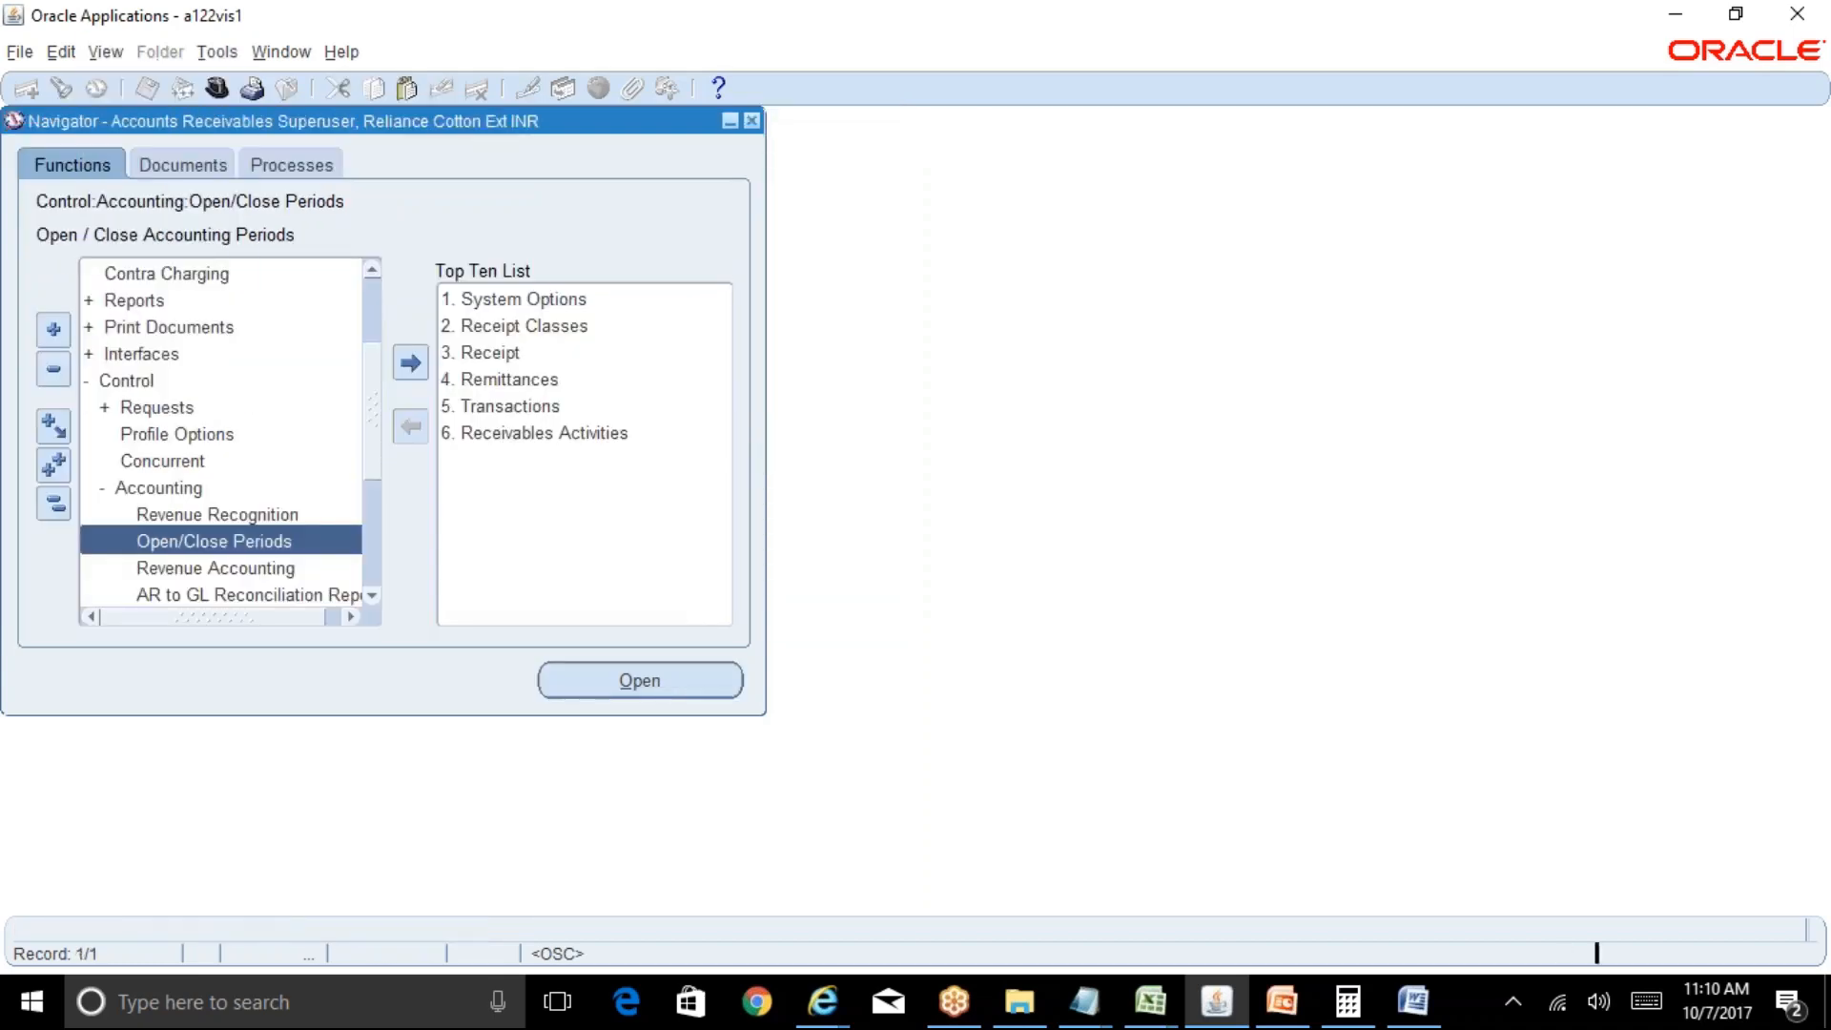
{"action": "key", "text": "Return"}
{"action": "type", "text": "Sub"}
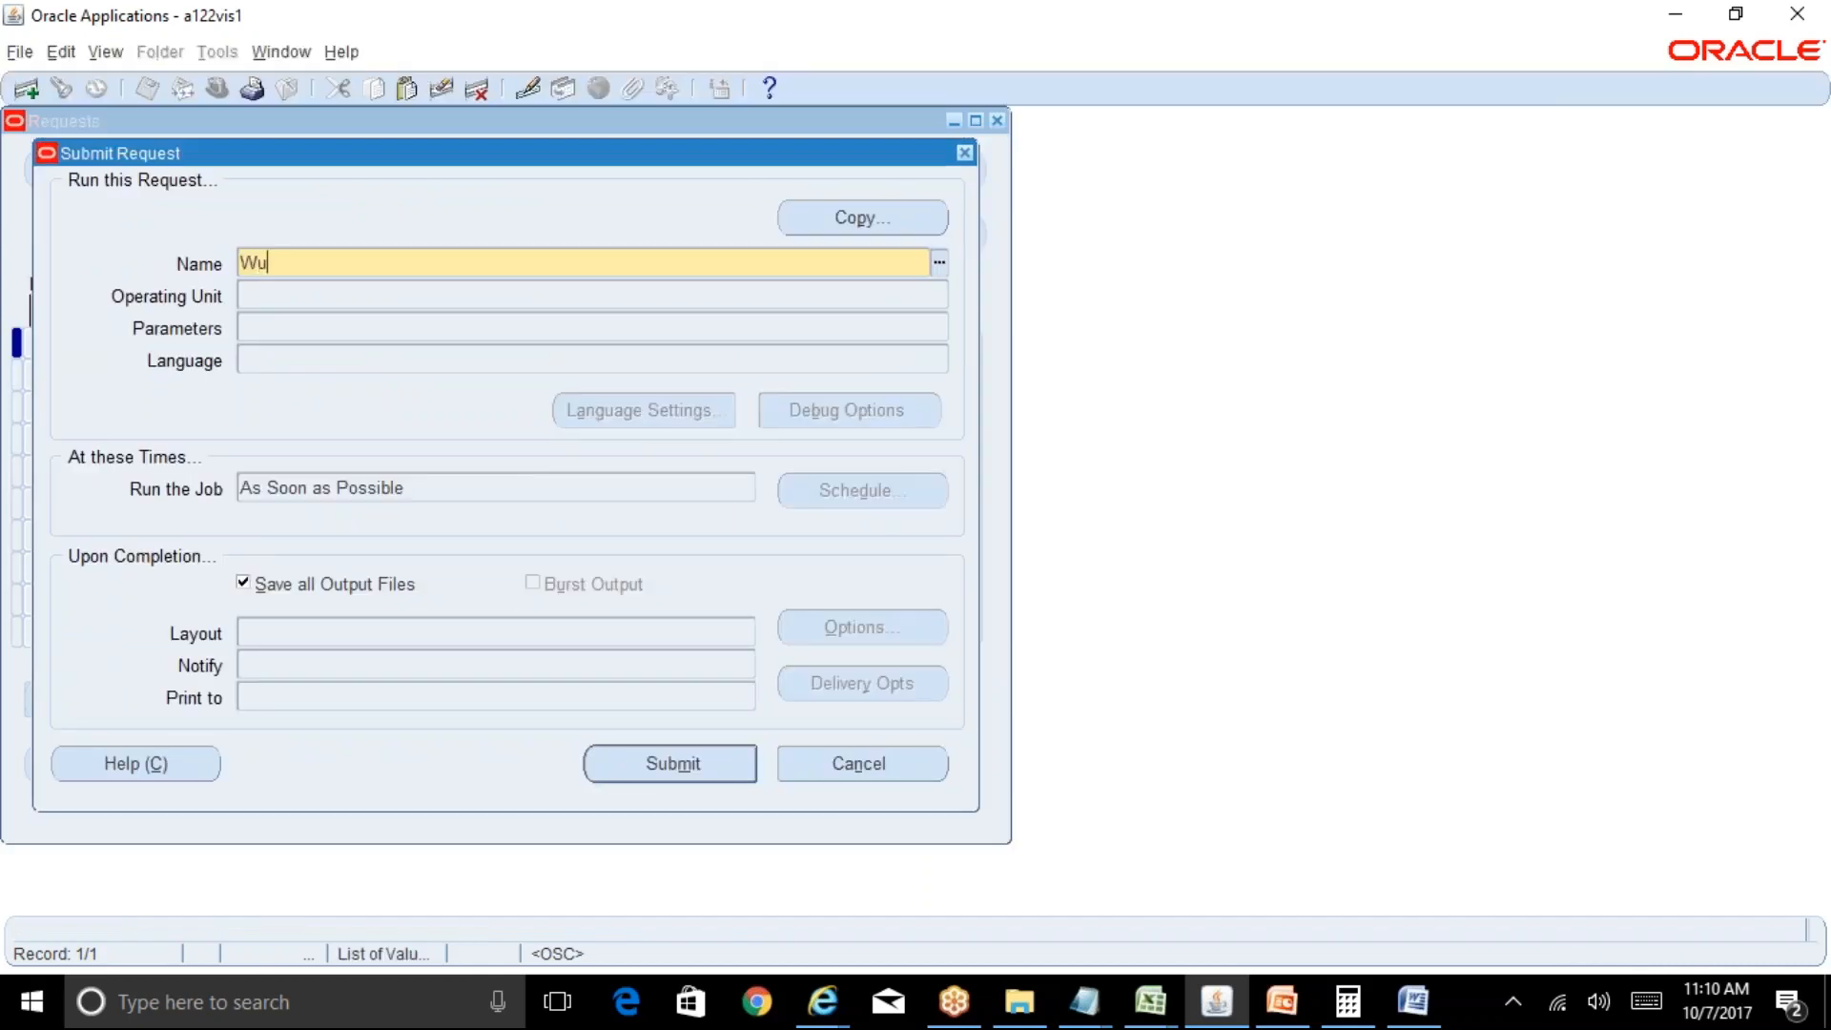
{"action": "key", "text": "BackSpace"}
{"action": "key", "text": "BackSpace"}
{"action": "key", "text": "BackSpace"}
{"action": "type", "text": "Subledger%"}
{"action": "key", "text": "Tab"}
{"action": "key", "text": "Down"}
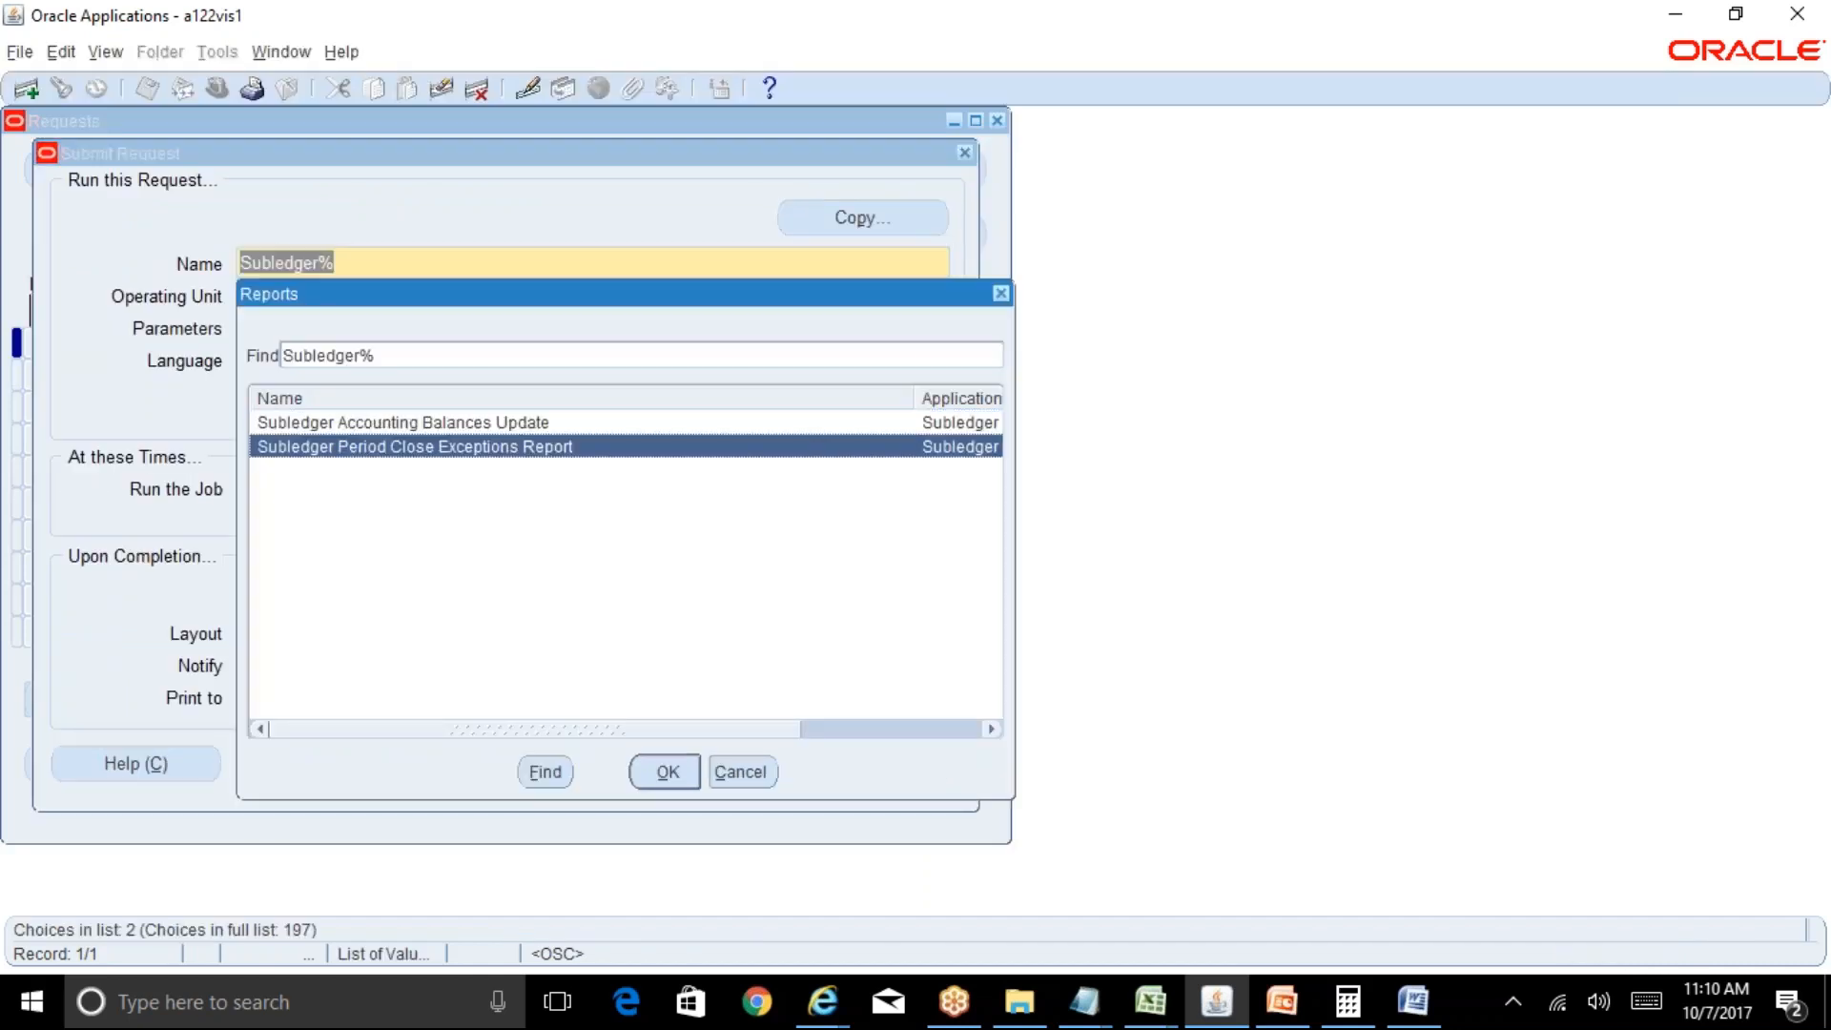
{"action": "key", "text": "Return"}
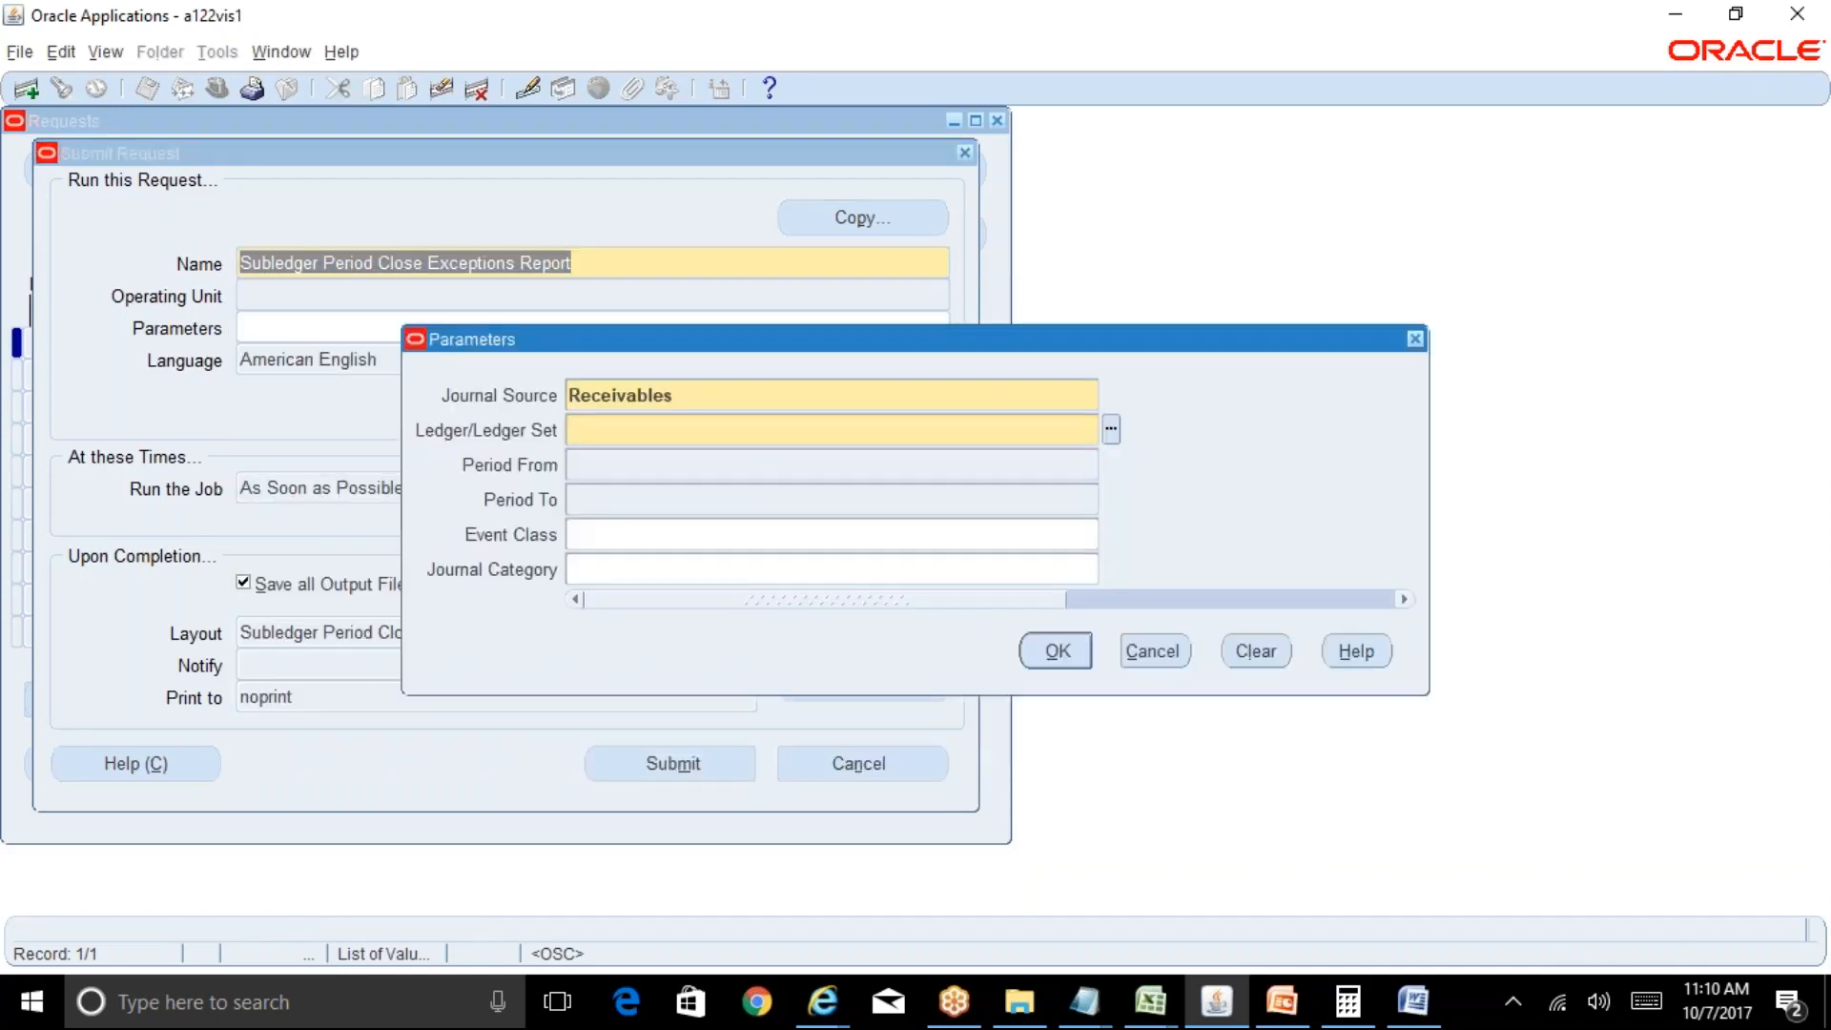
Set ledger Reliance INR Ledger and period OCT-17, then submit the report request.
{"action": "type", "text": "rel"}
{"action": "key", "text": "Tab"}
{"action": "key", "text": "Down"}
{"action": "key", "text": "Return"}
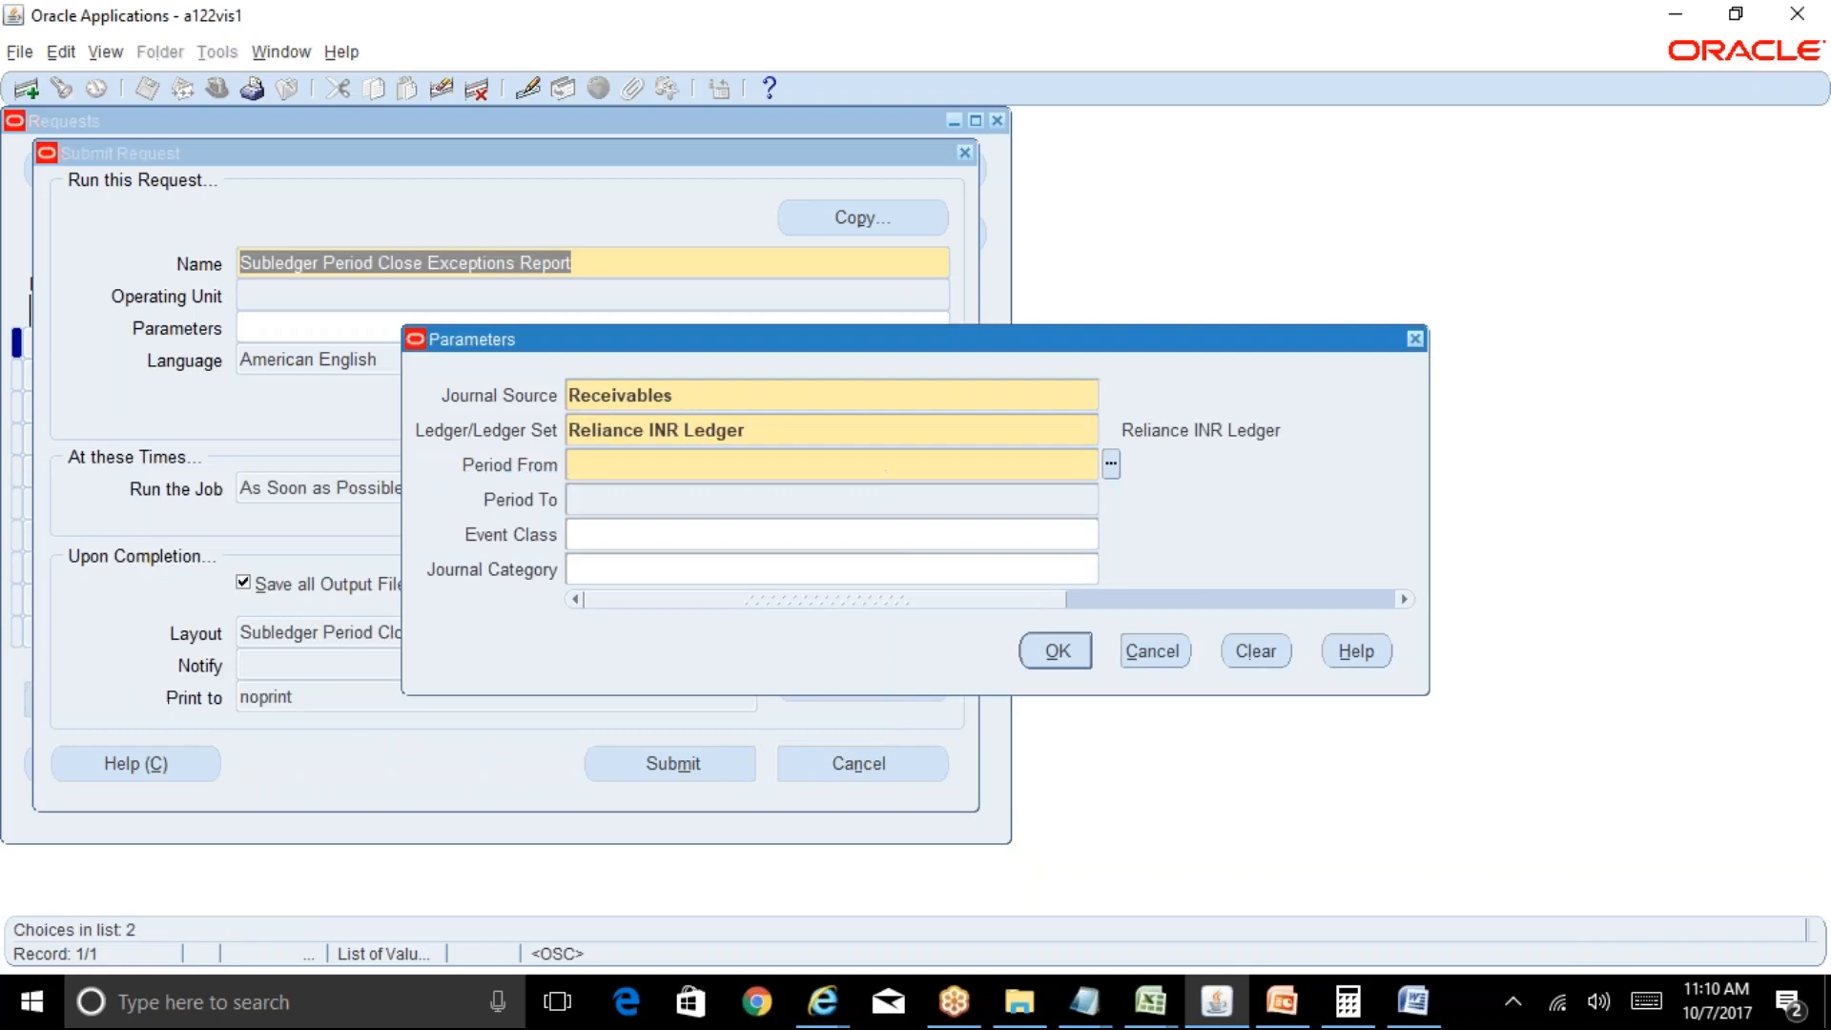
{"action": "type", "text": "oct-17"}
{"action": "key", "text": "Tab"}
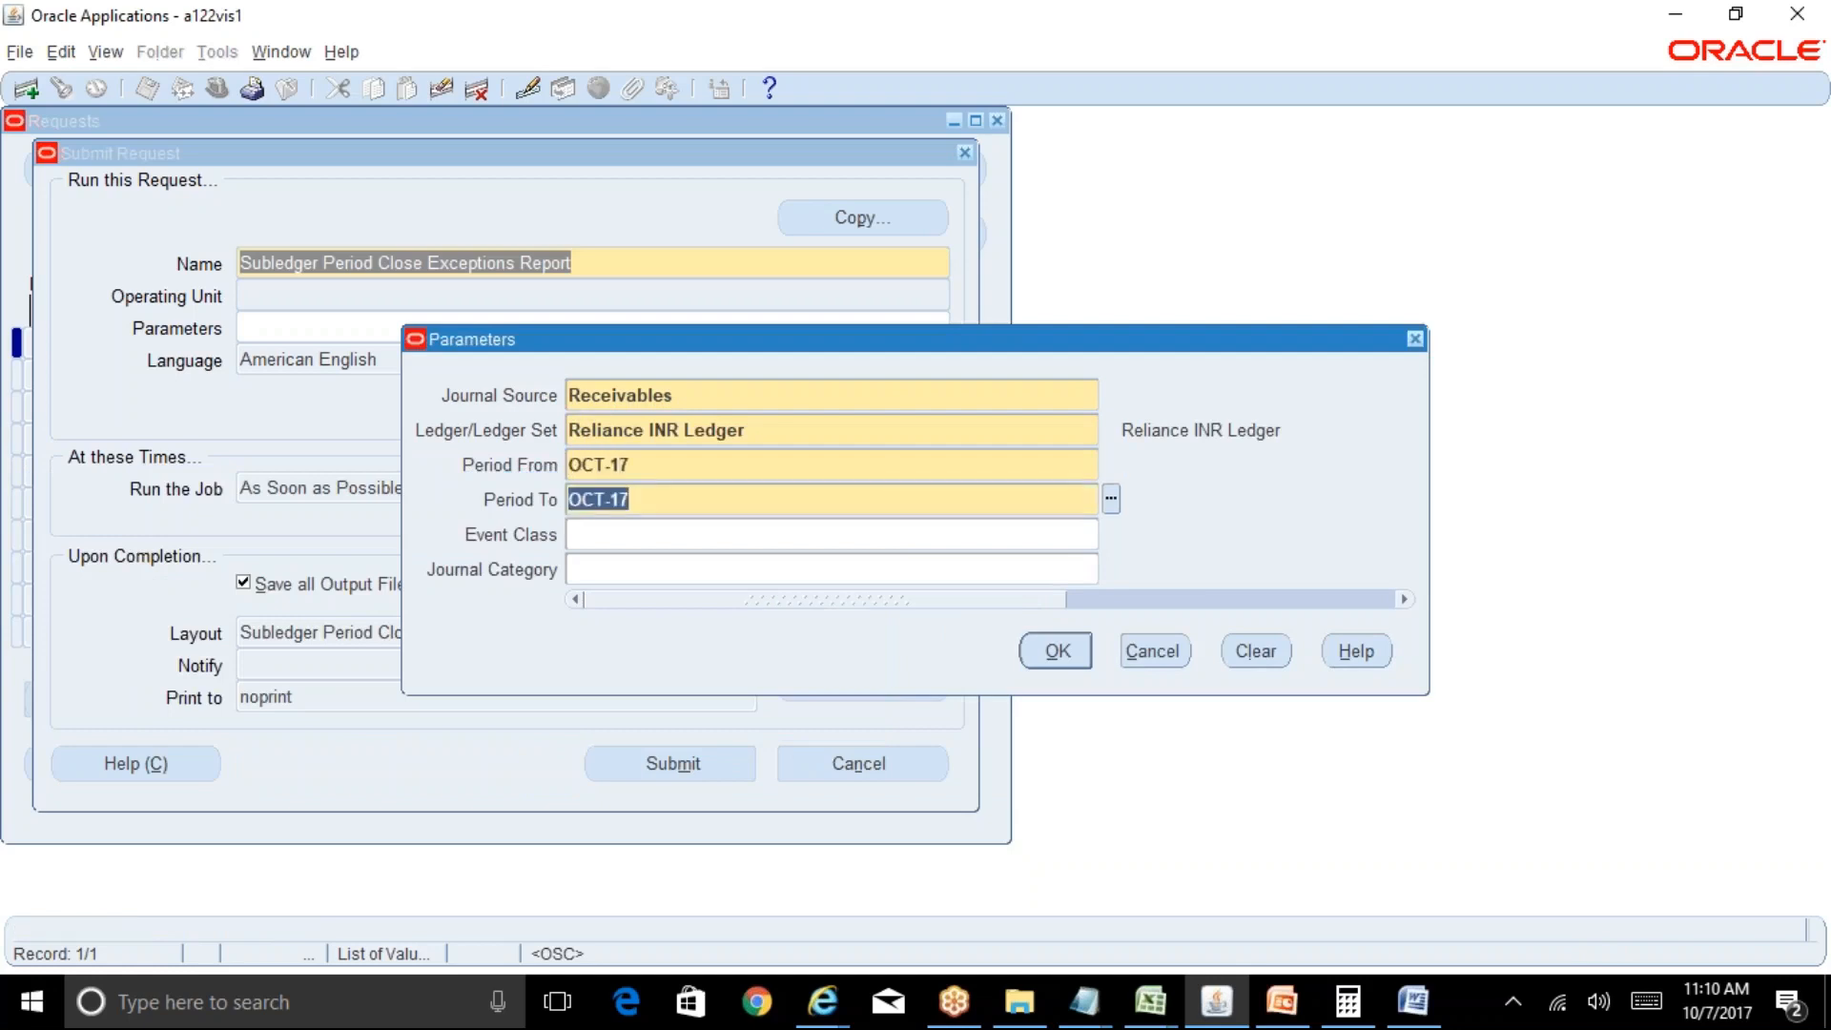
{"action": "left_click", "coordinate": [1059, 651]}
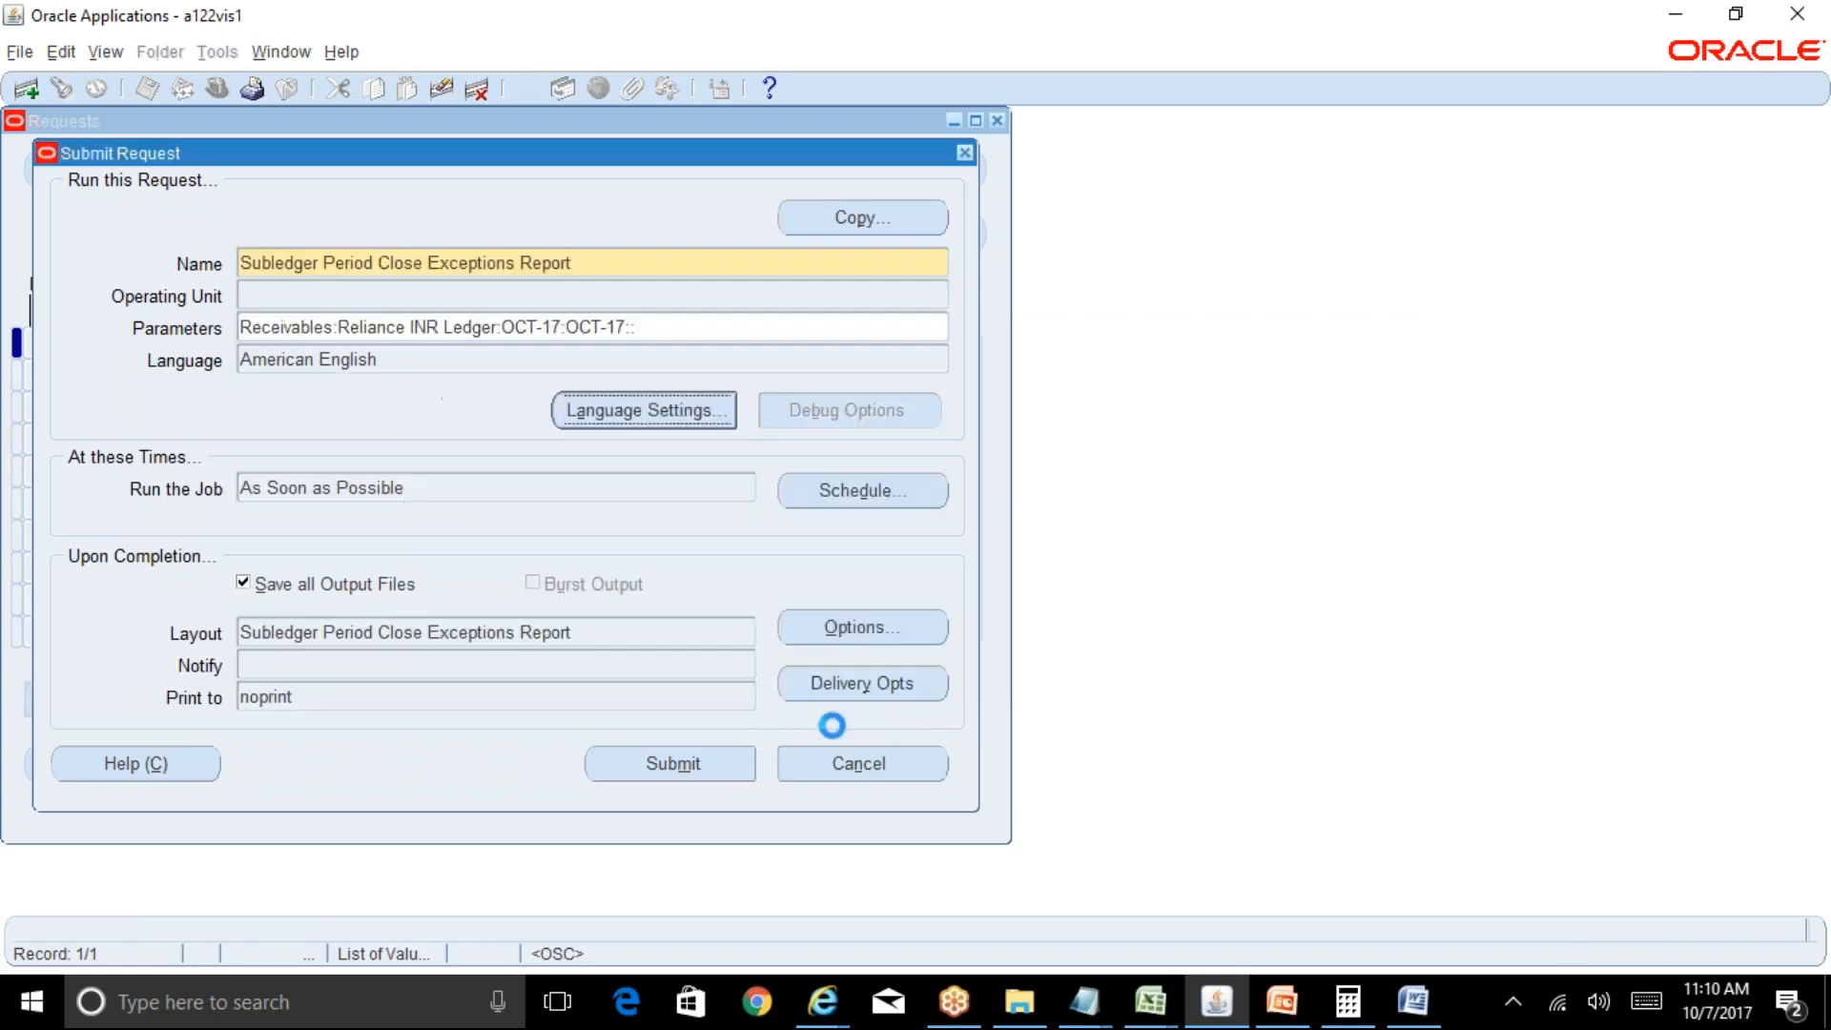
{"action": "left_click", "coordinate": [672, 763]}
{"action": "left_click", "coordinate": [992, 586]}
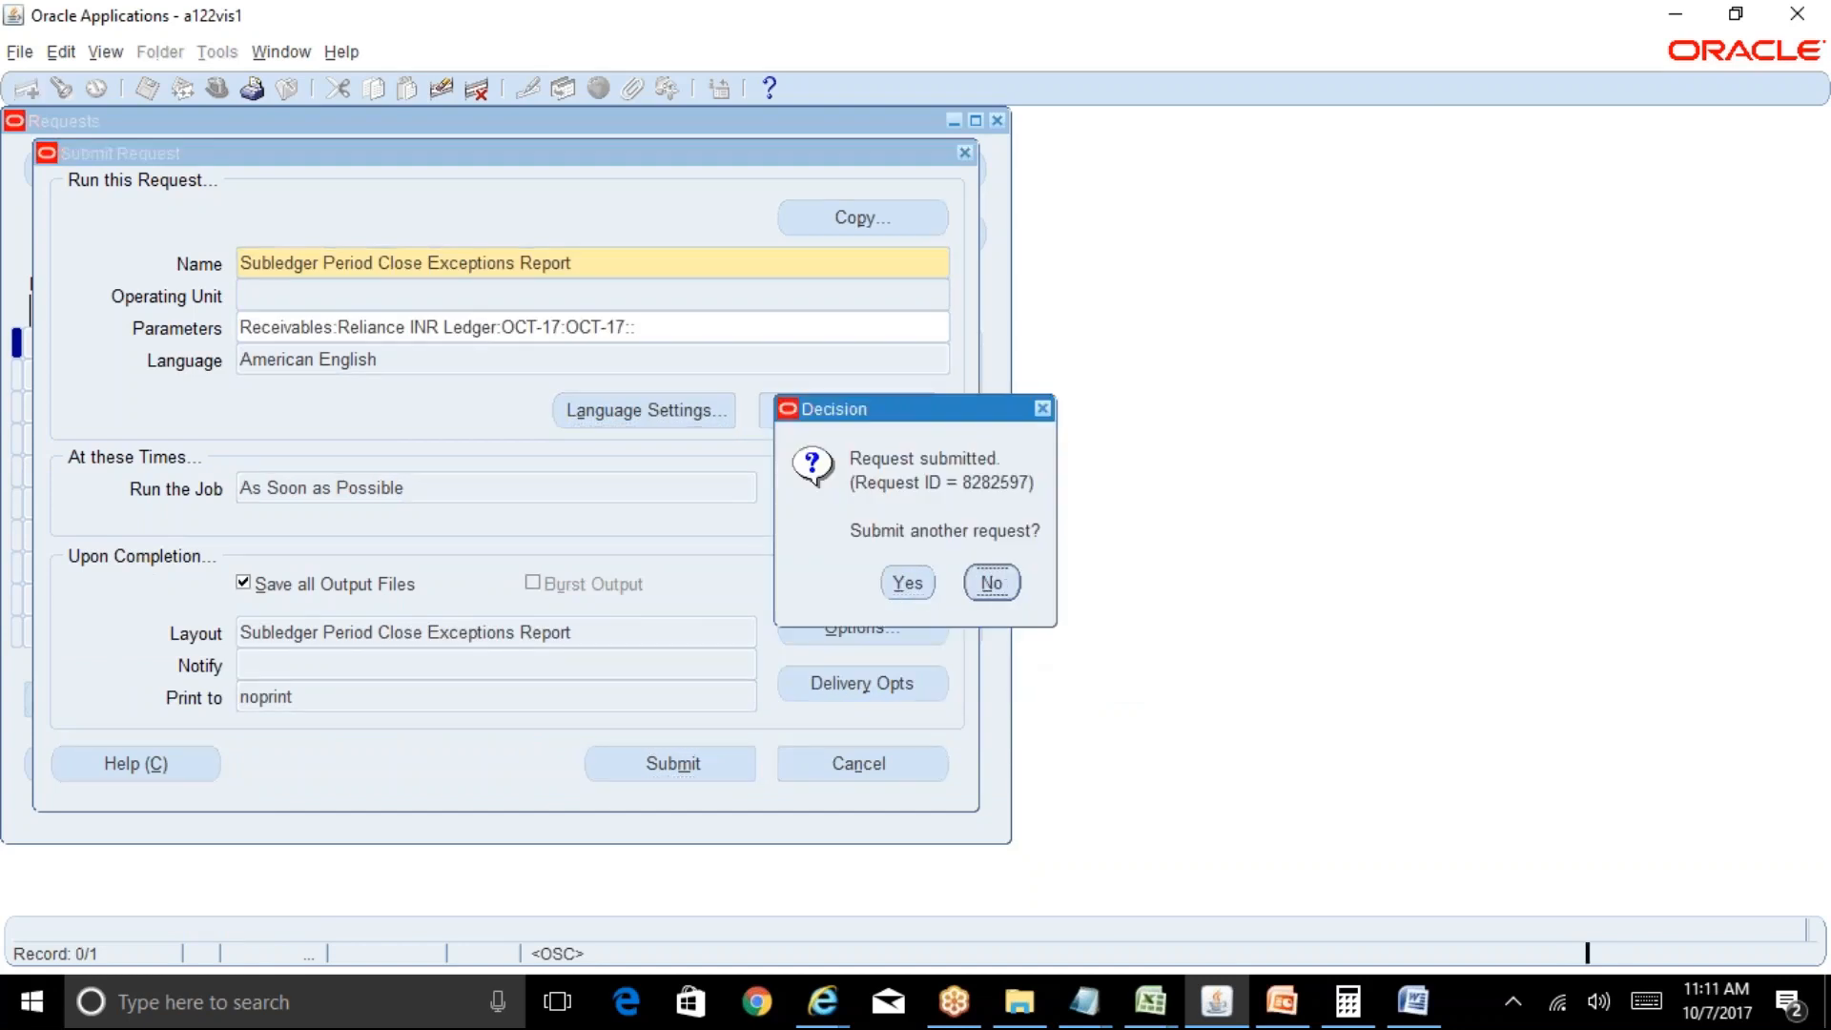
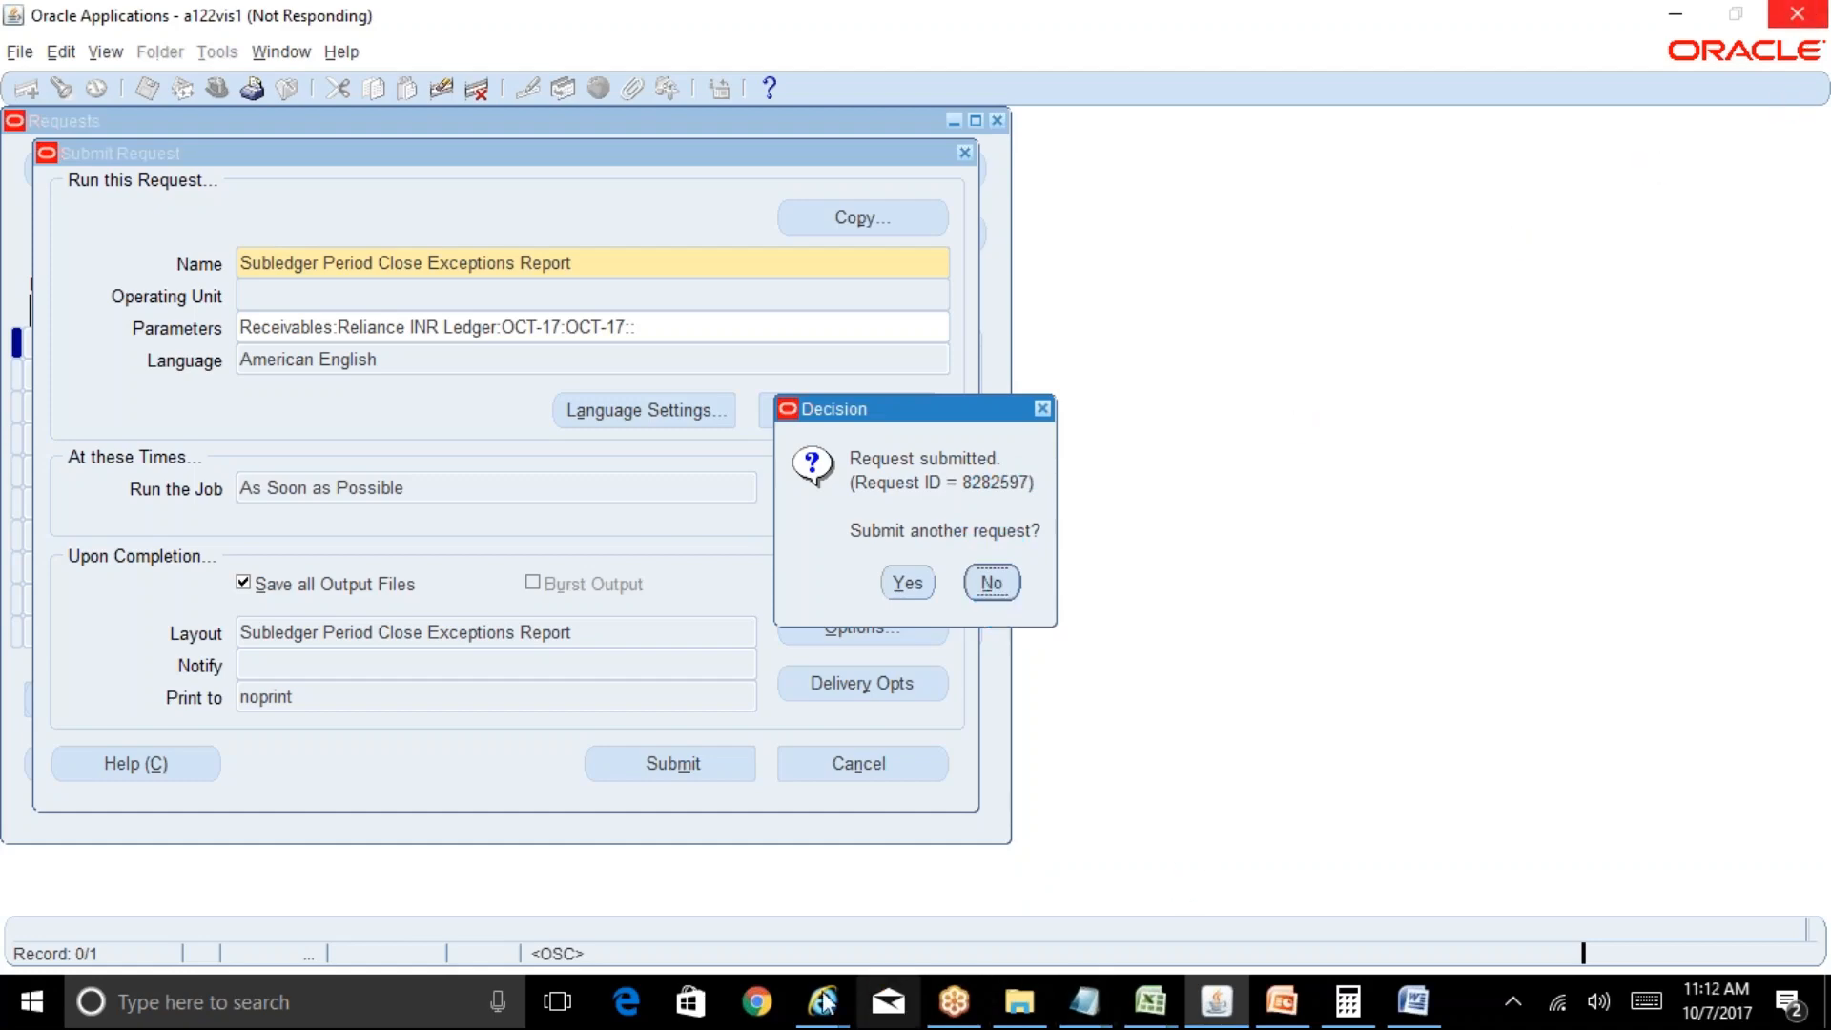
Close the leftover report output, Customers and Subledger Journal Entry Lines browser windows.
{"action": "mouse_move", "coordinate": [822, 1001]}
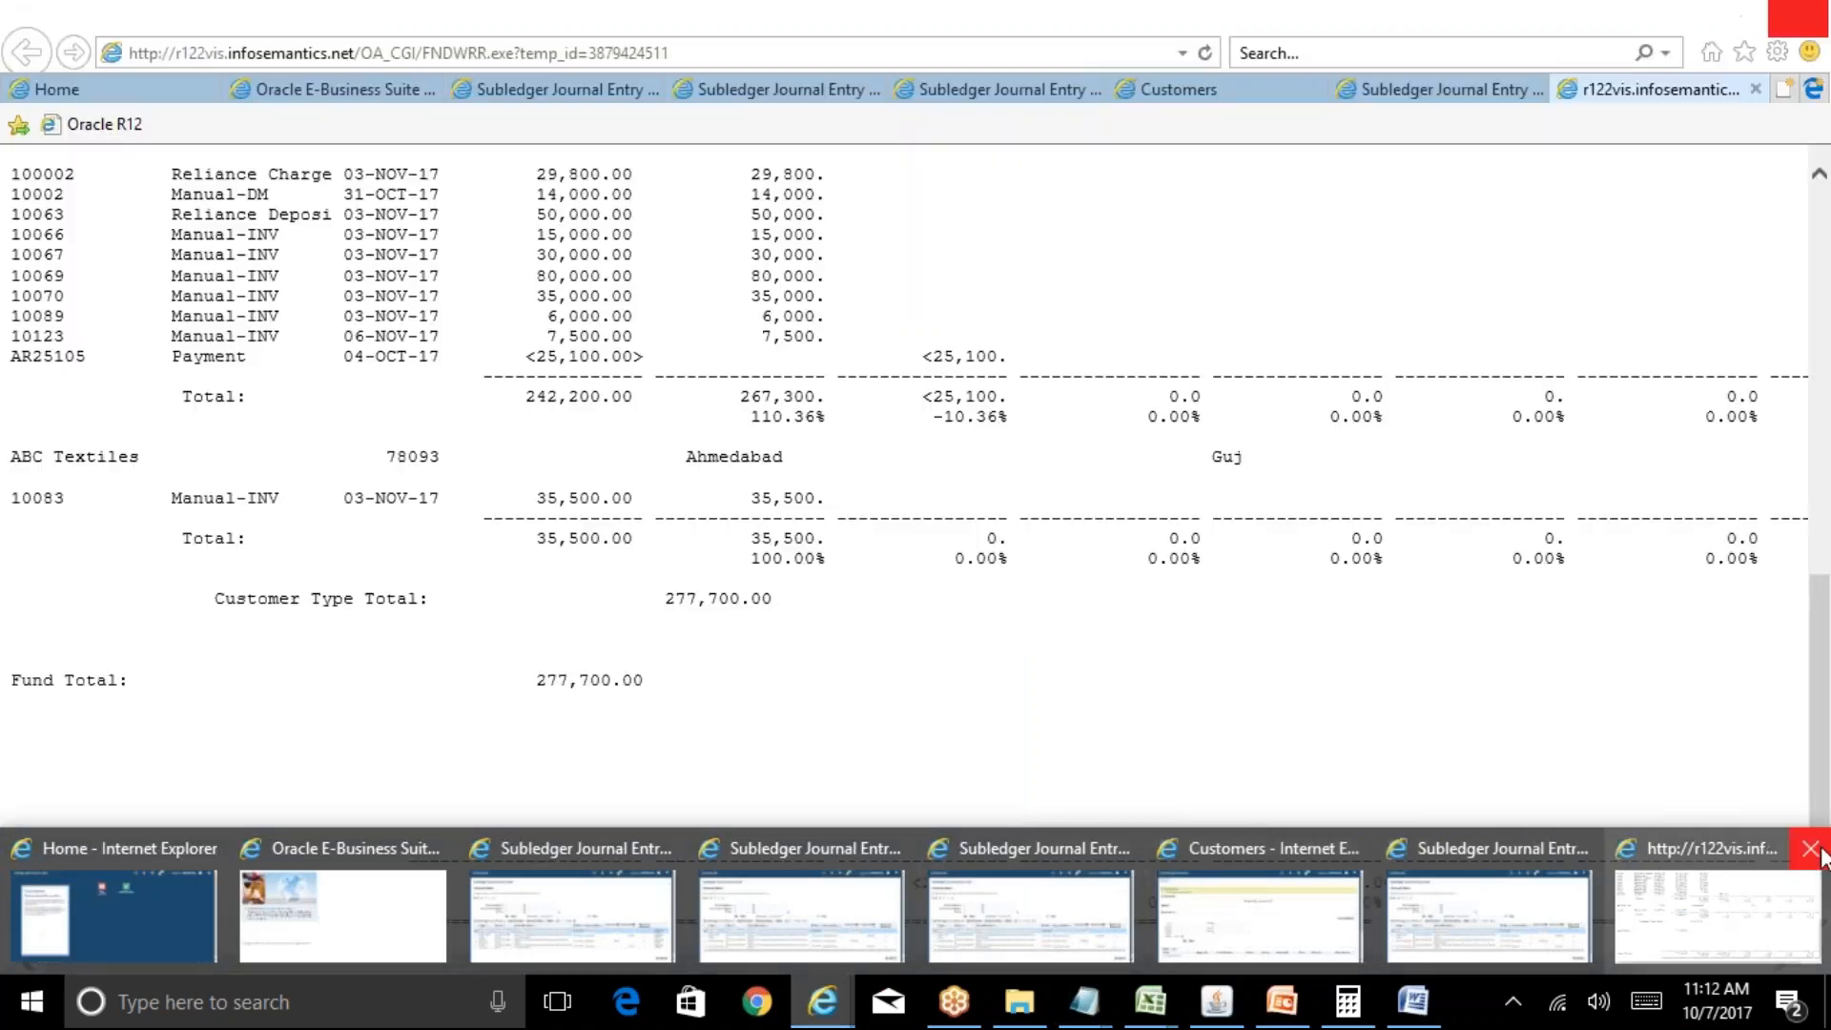
{"action": "left_click", "coordinate": [1805, 848]}
{"action": "left_click", "coordinate": [1815, 844]}
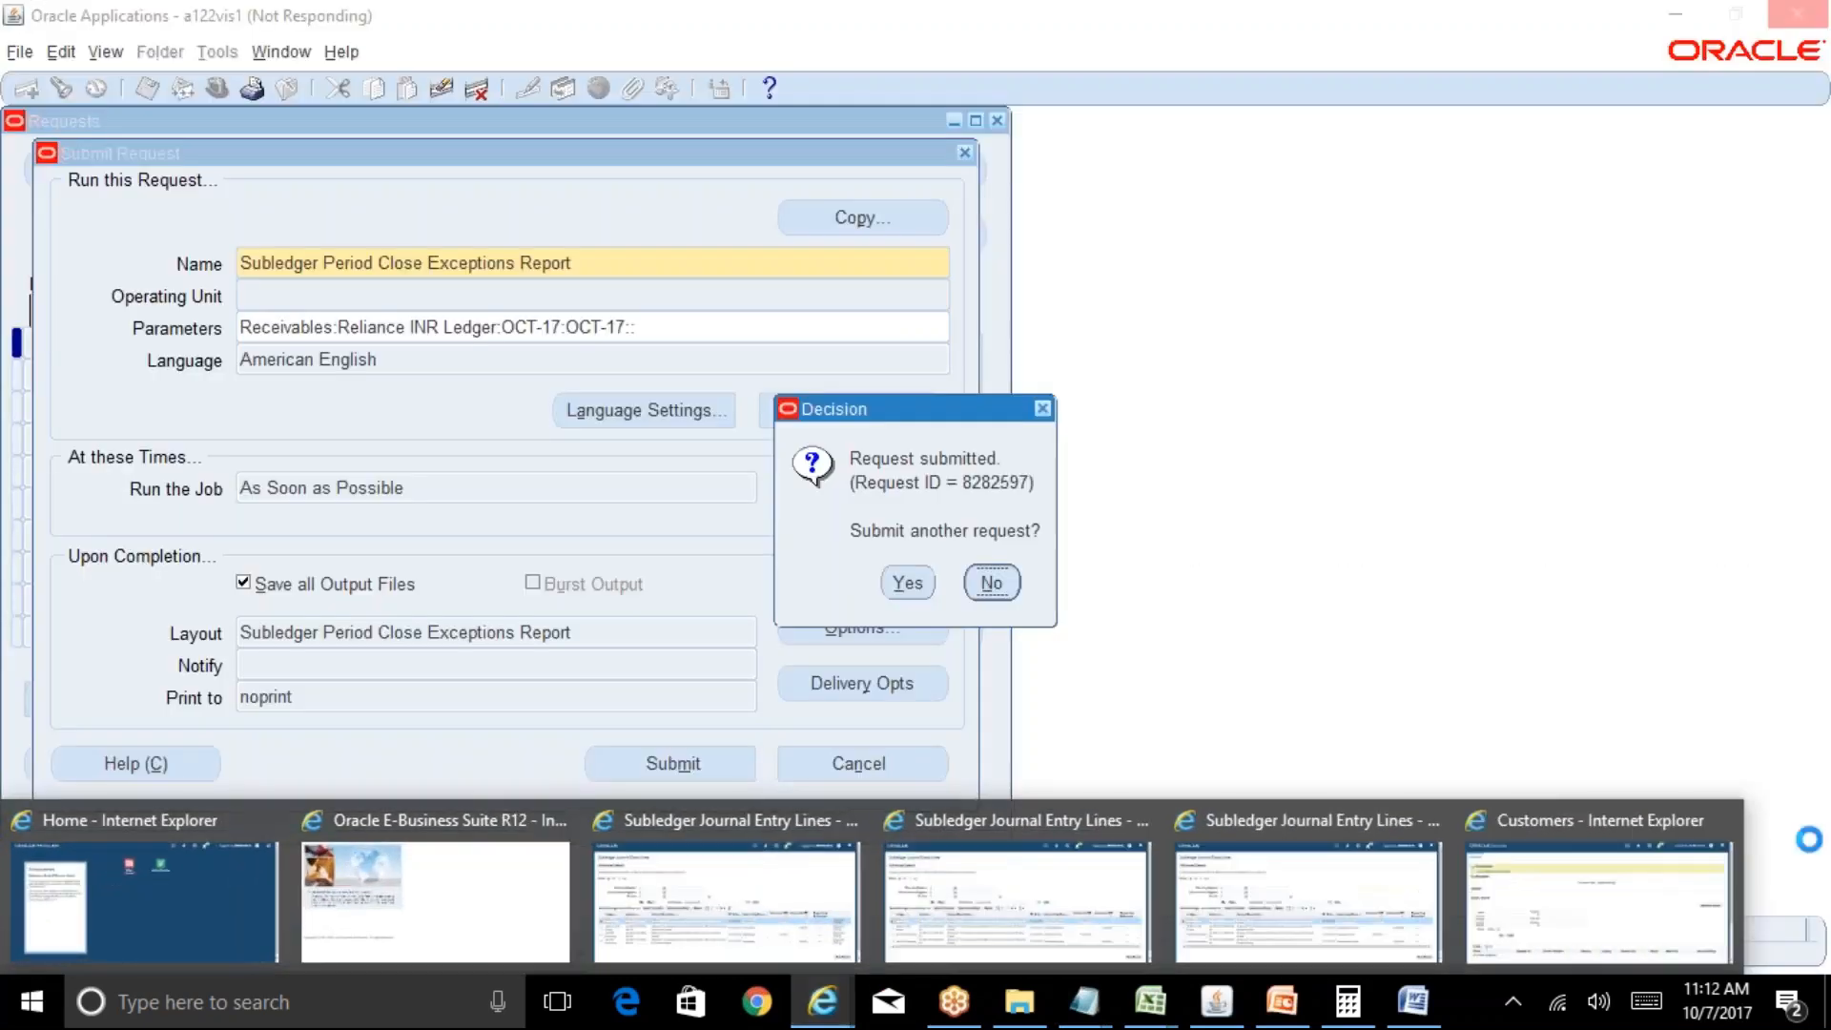
{"action": "left_click", "coordinate": [1718, 835]}
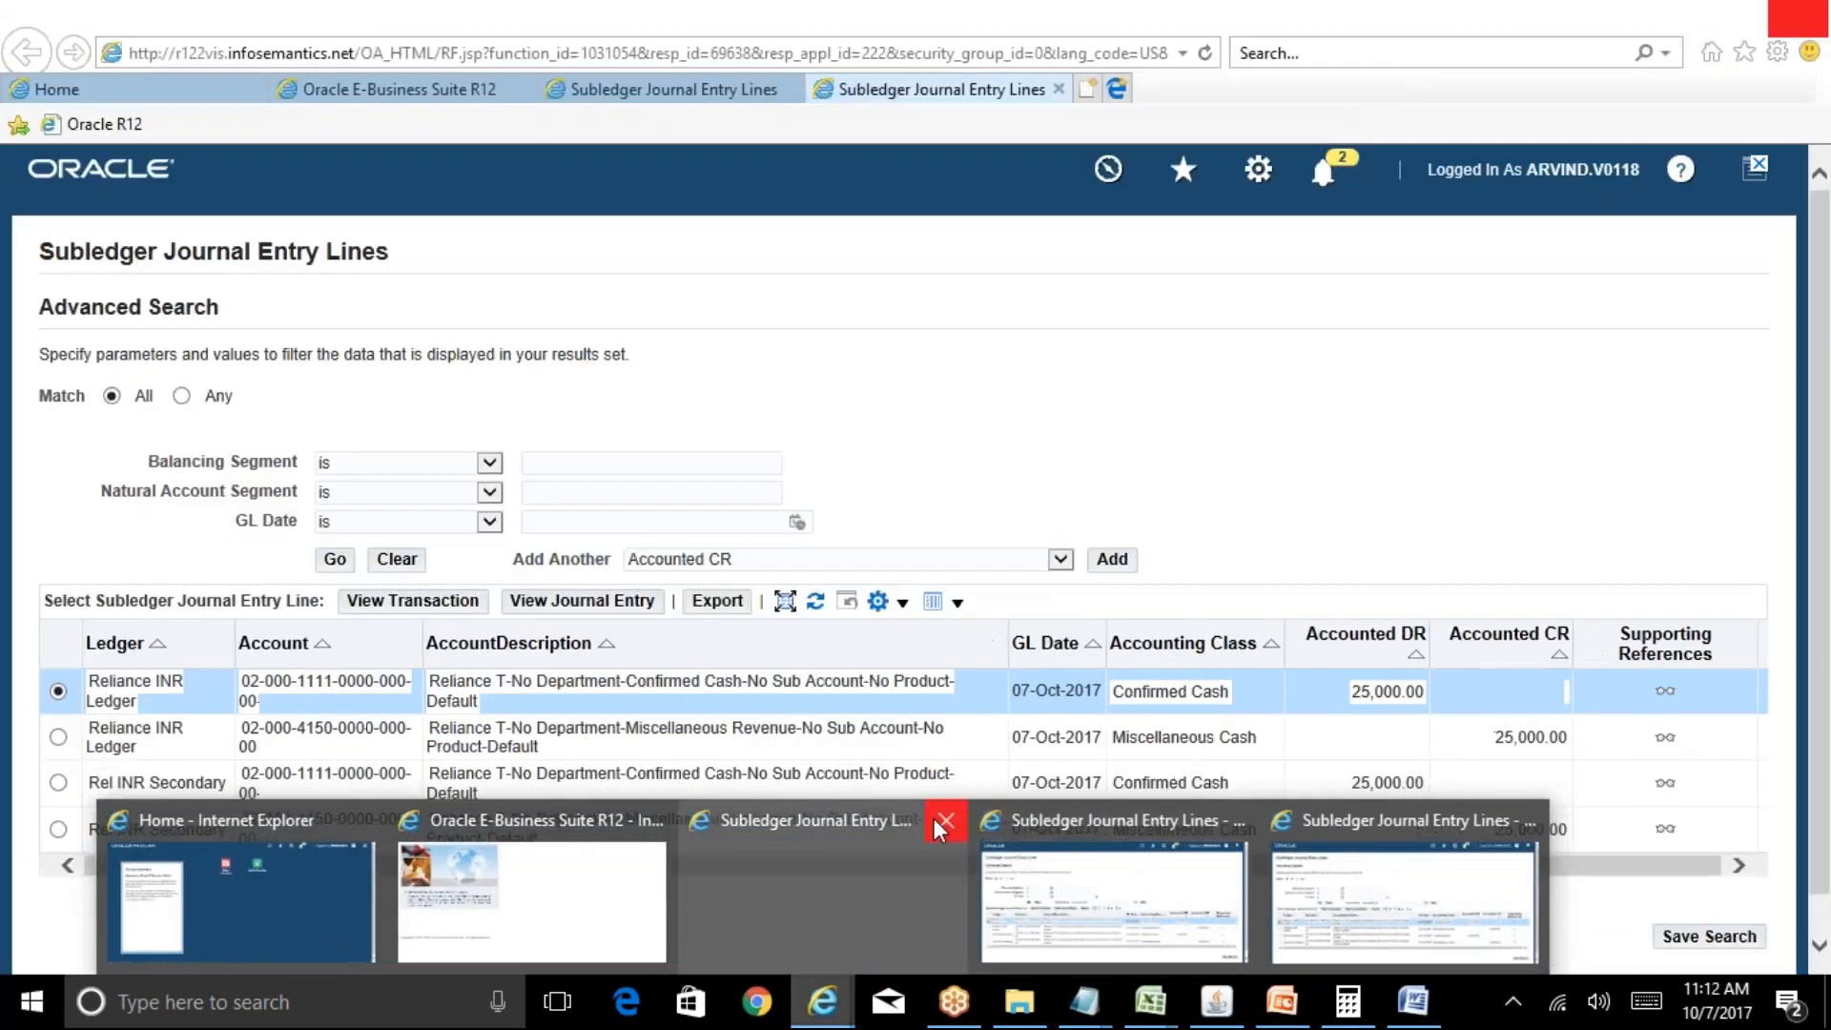
{"action": "left_click", "coordinate": [936, 819]}
{"action": "left_click", "coordinate": [1090, 820]}
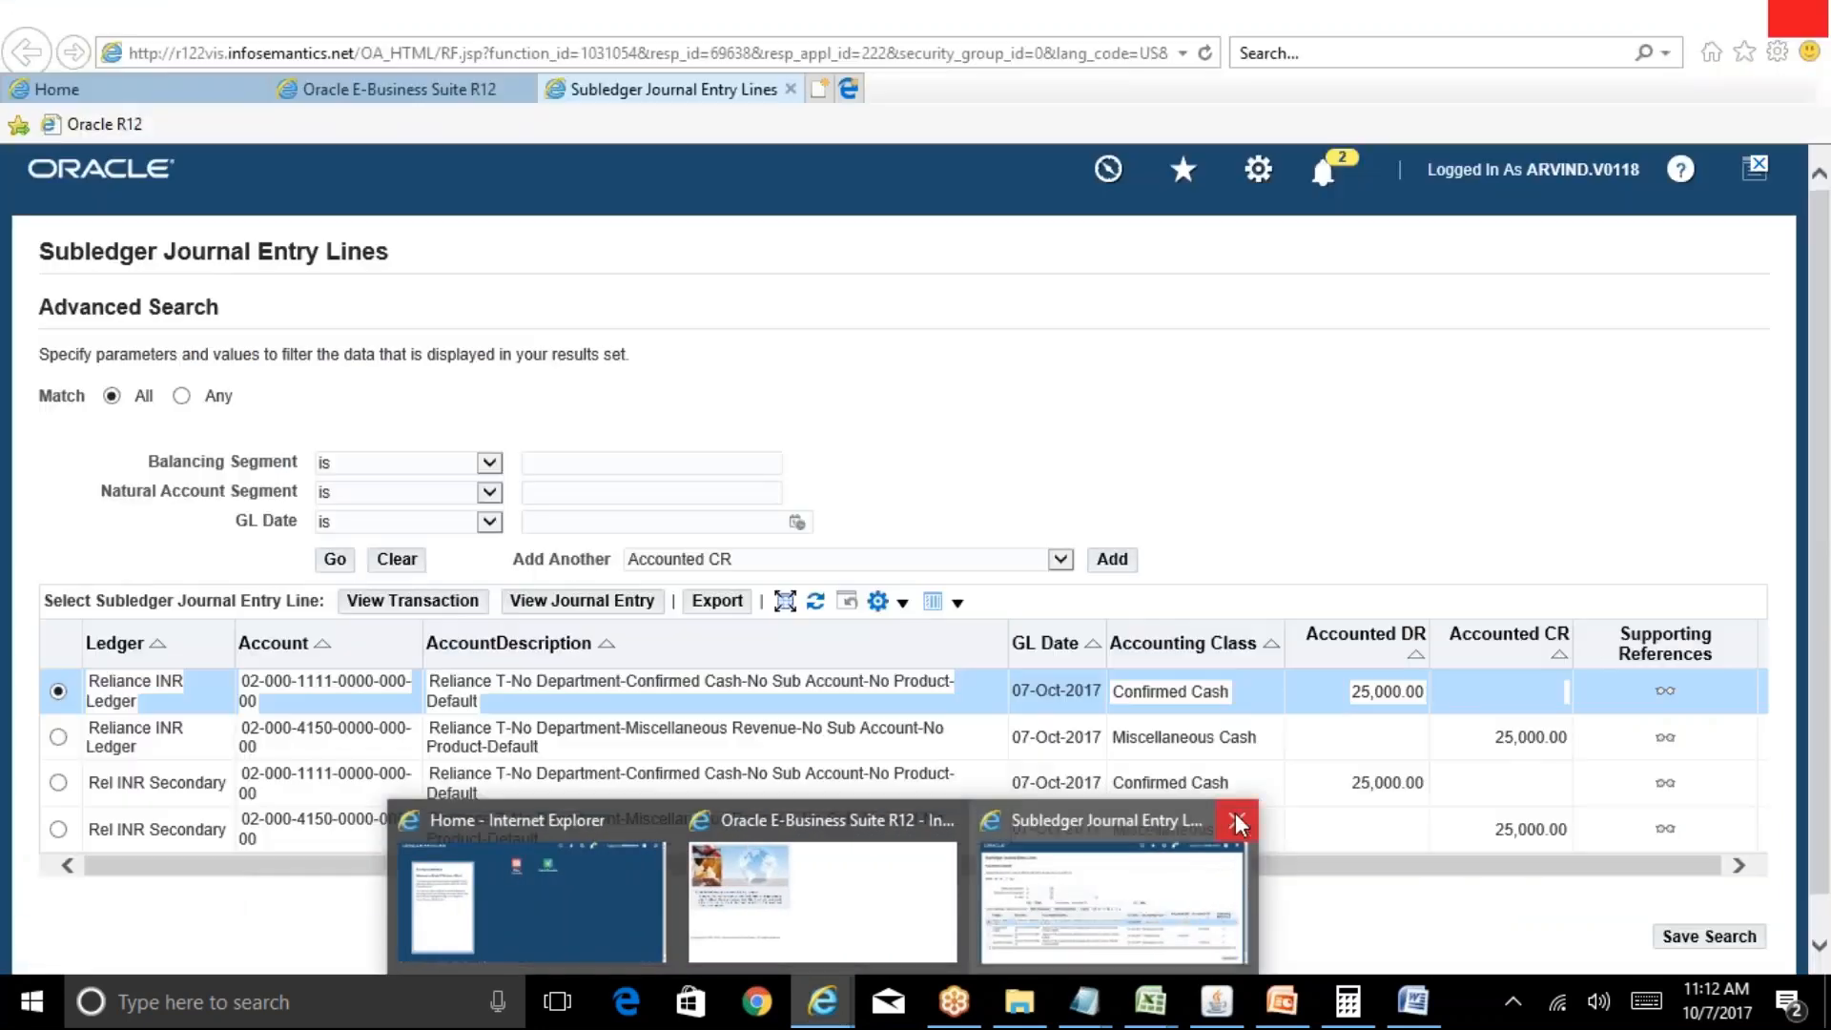
{"action": "left_click", "coordinate": [1234, 818]}
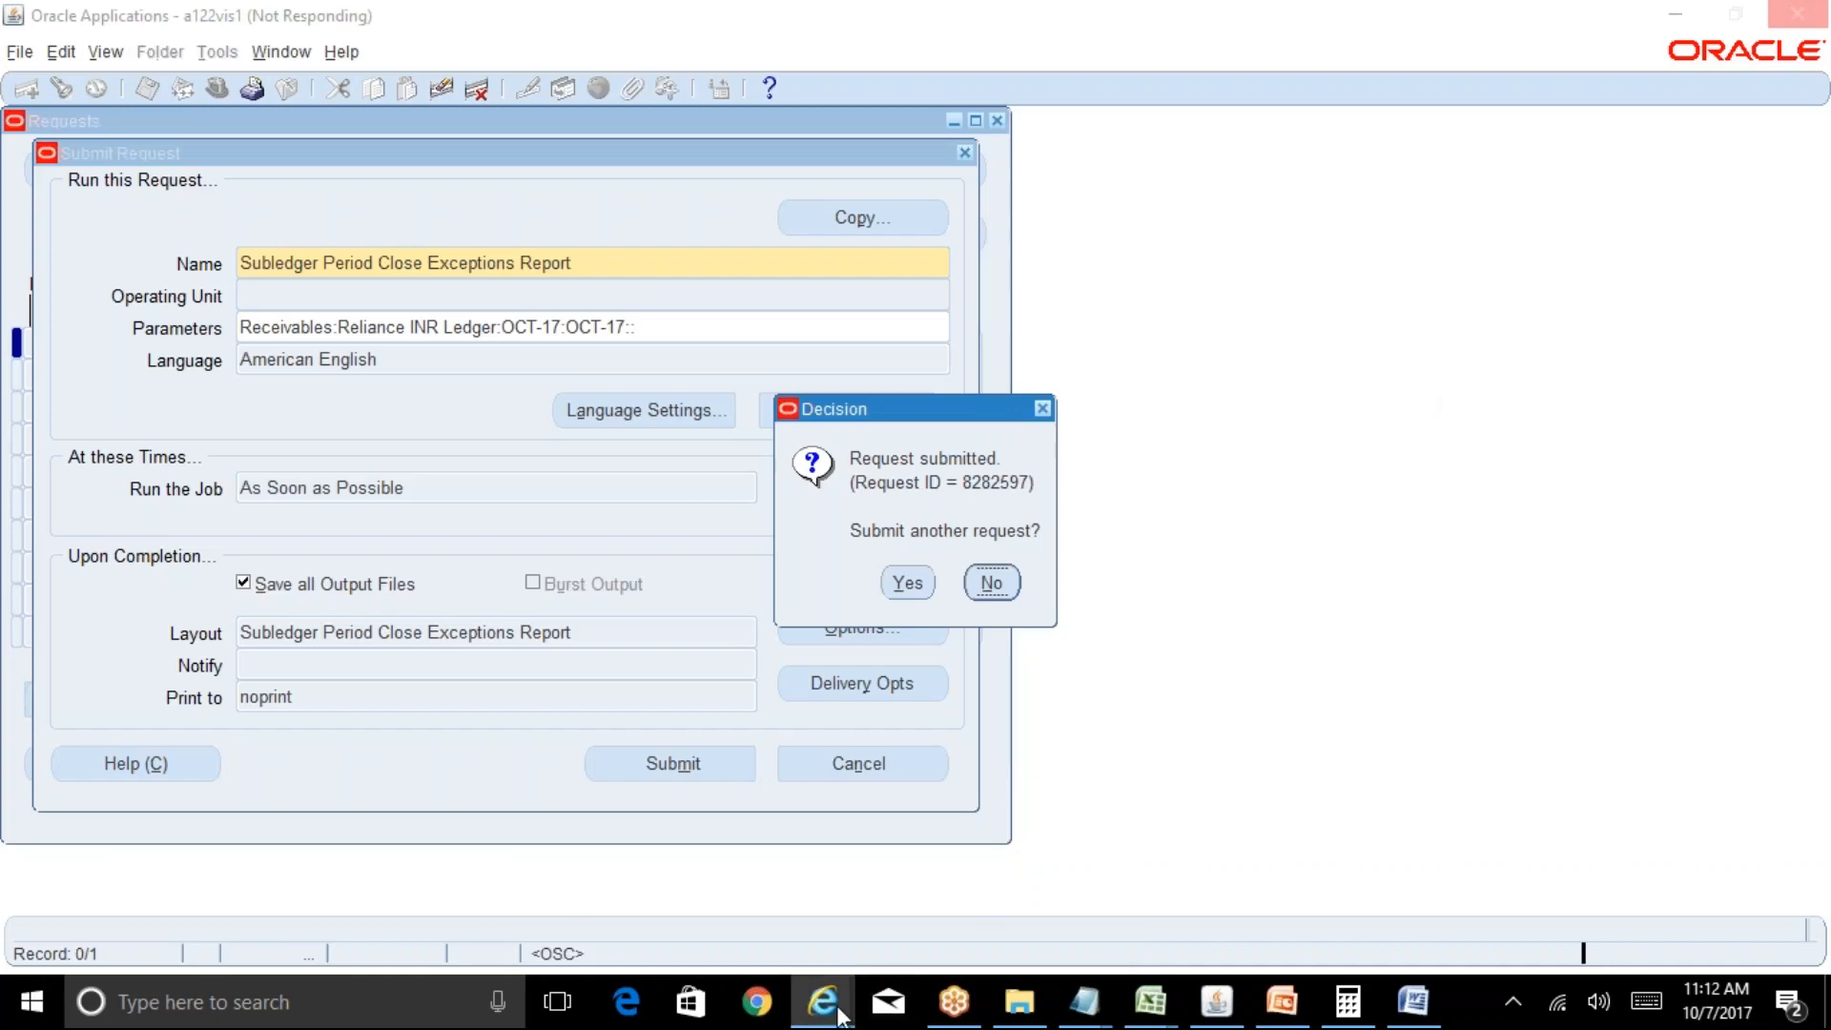
Close all remaining Internet Explorer windows from the taskbar, leaving the request confirmation.
{"action": "mouse_move", "coordinate": [654, 930]}
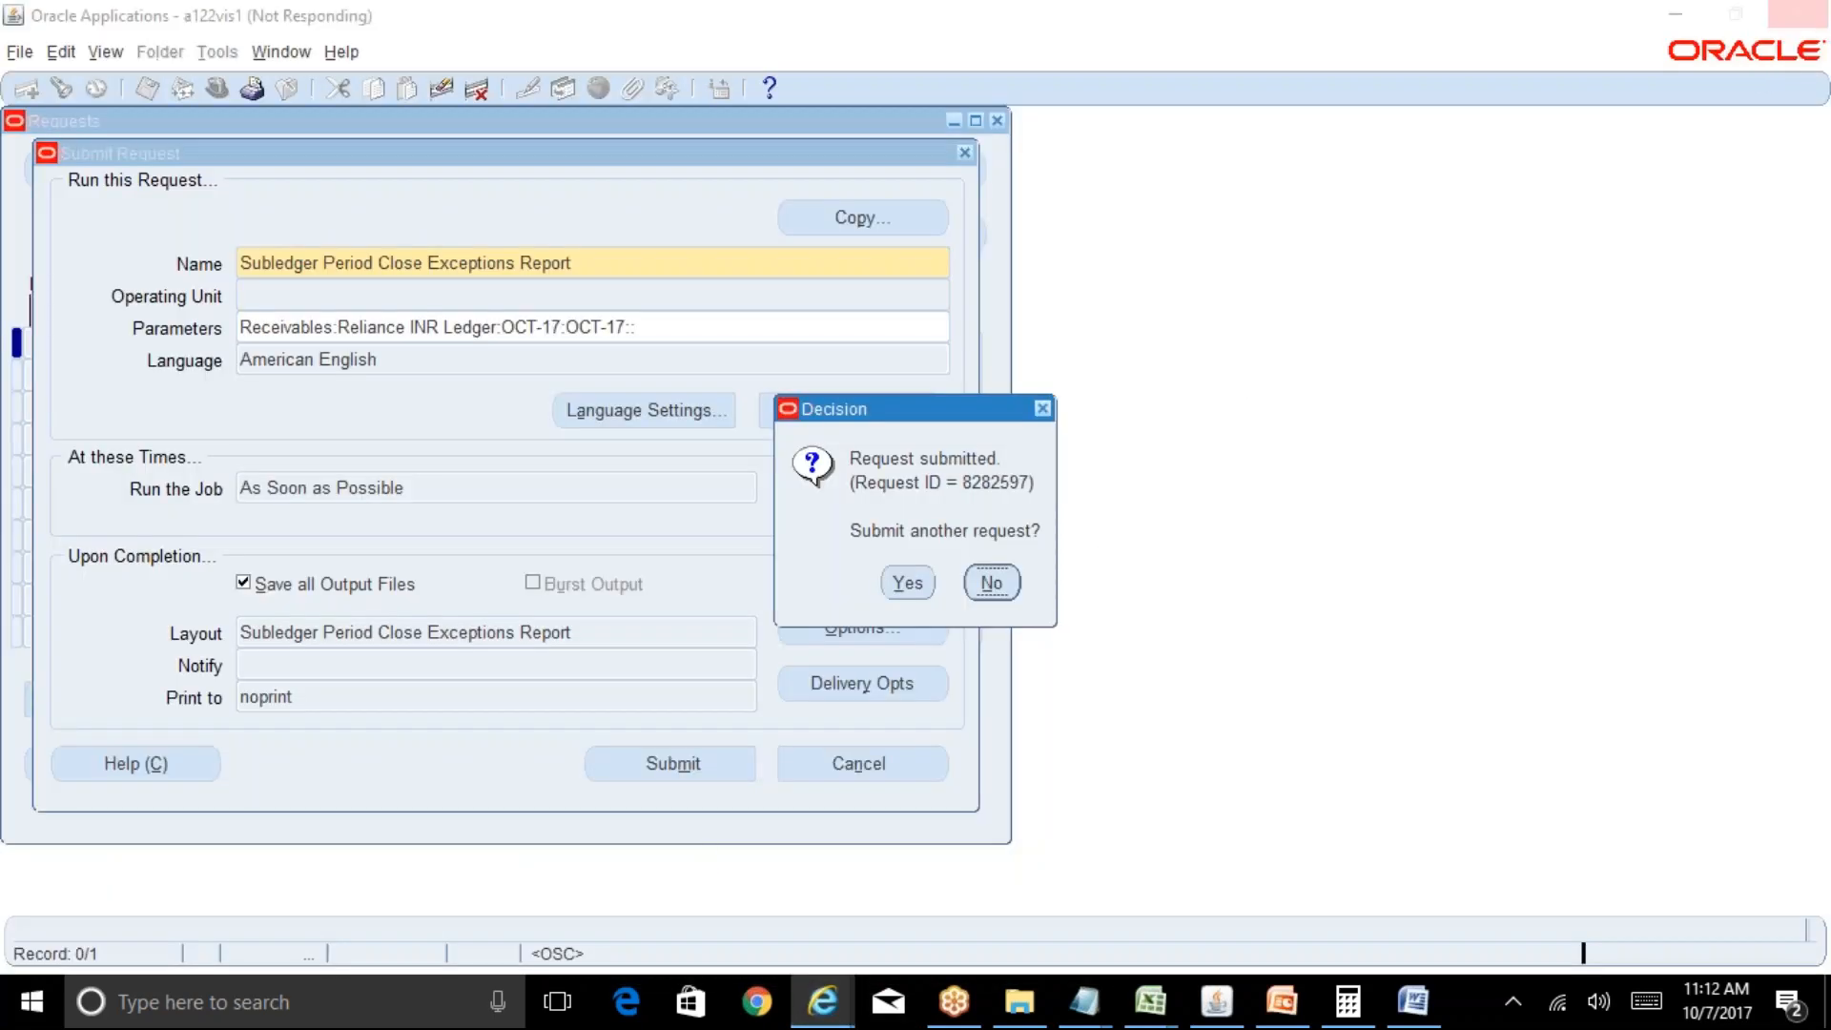
{"action": "mouse_move", "coordinate": [839, 1016]}
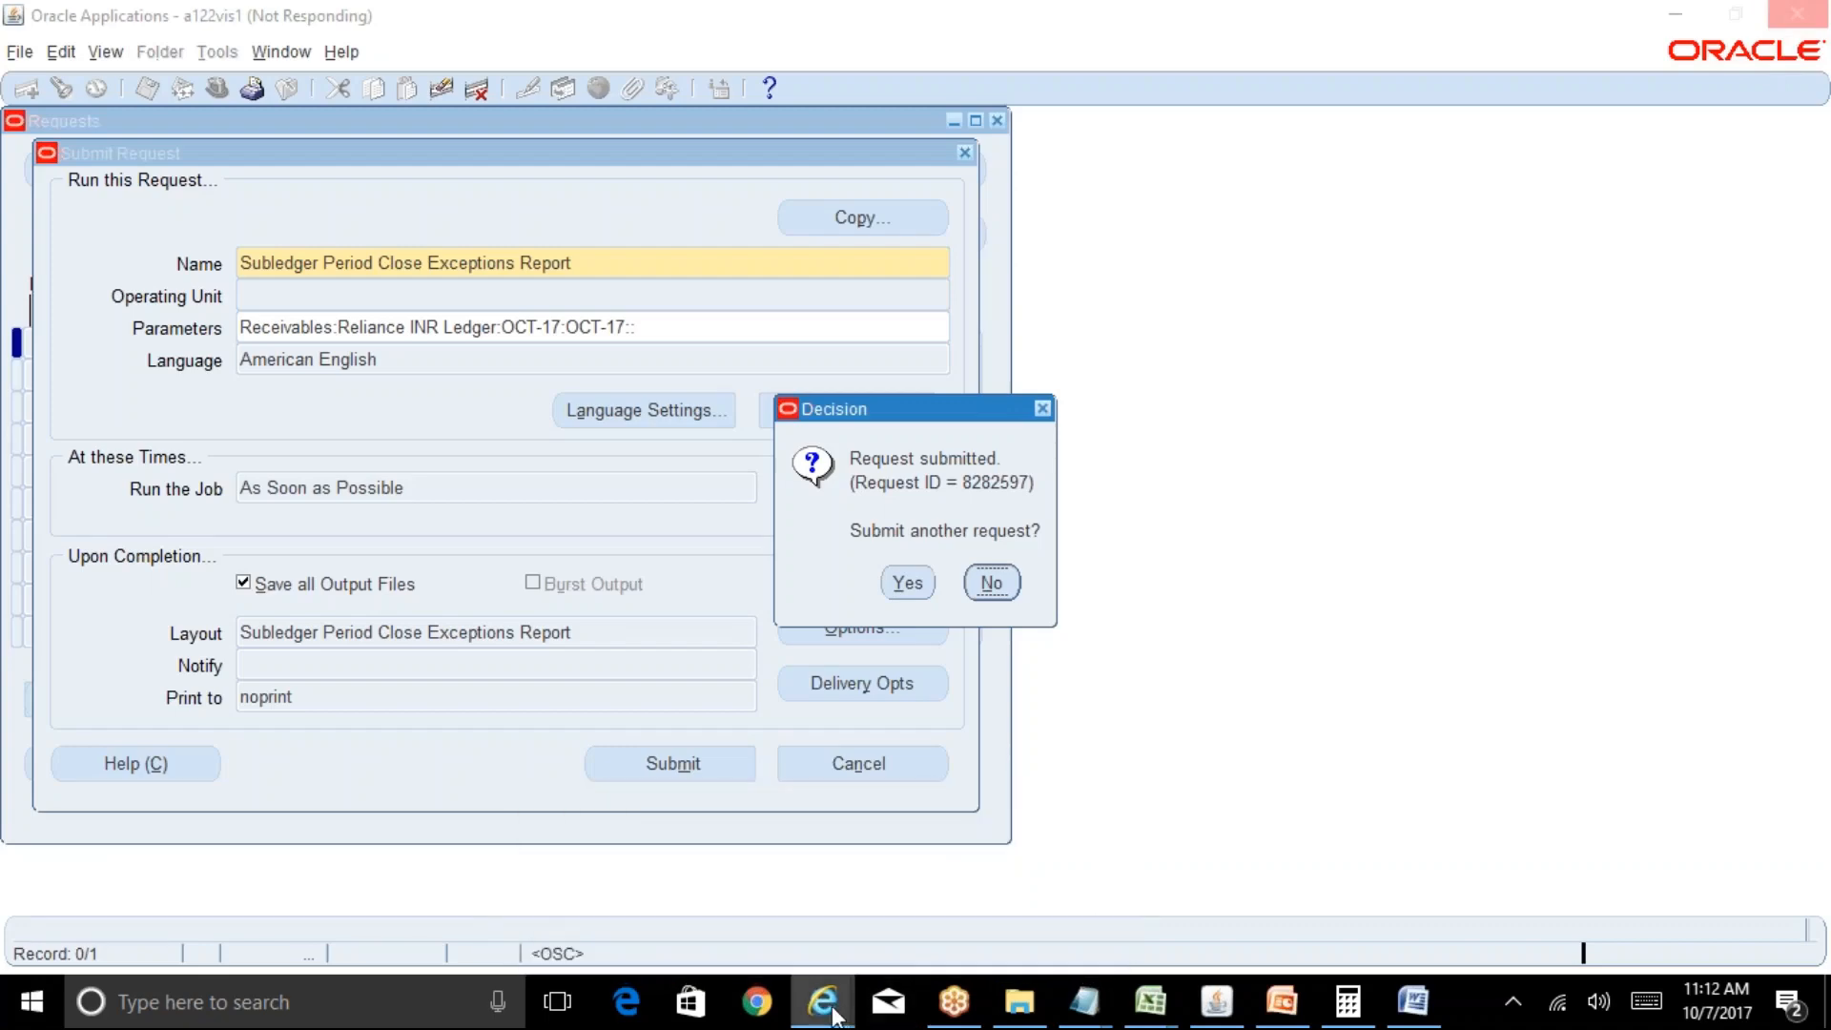
{"action": "right_click", "coordinate": [822, 1009]}
{"action": "left_click", "coordinate": [780, 946]}
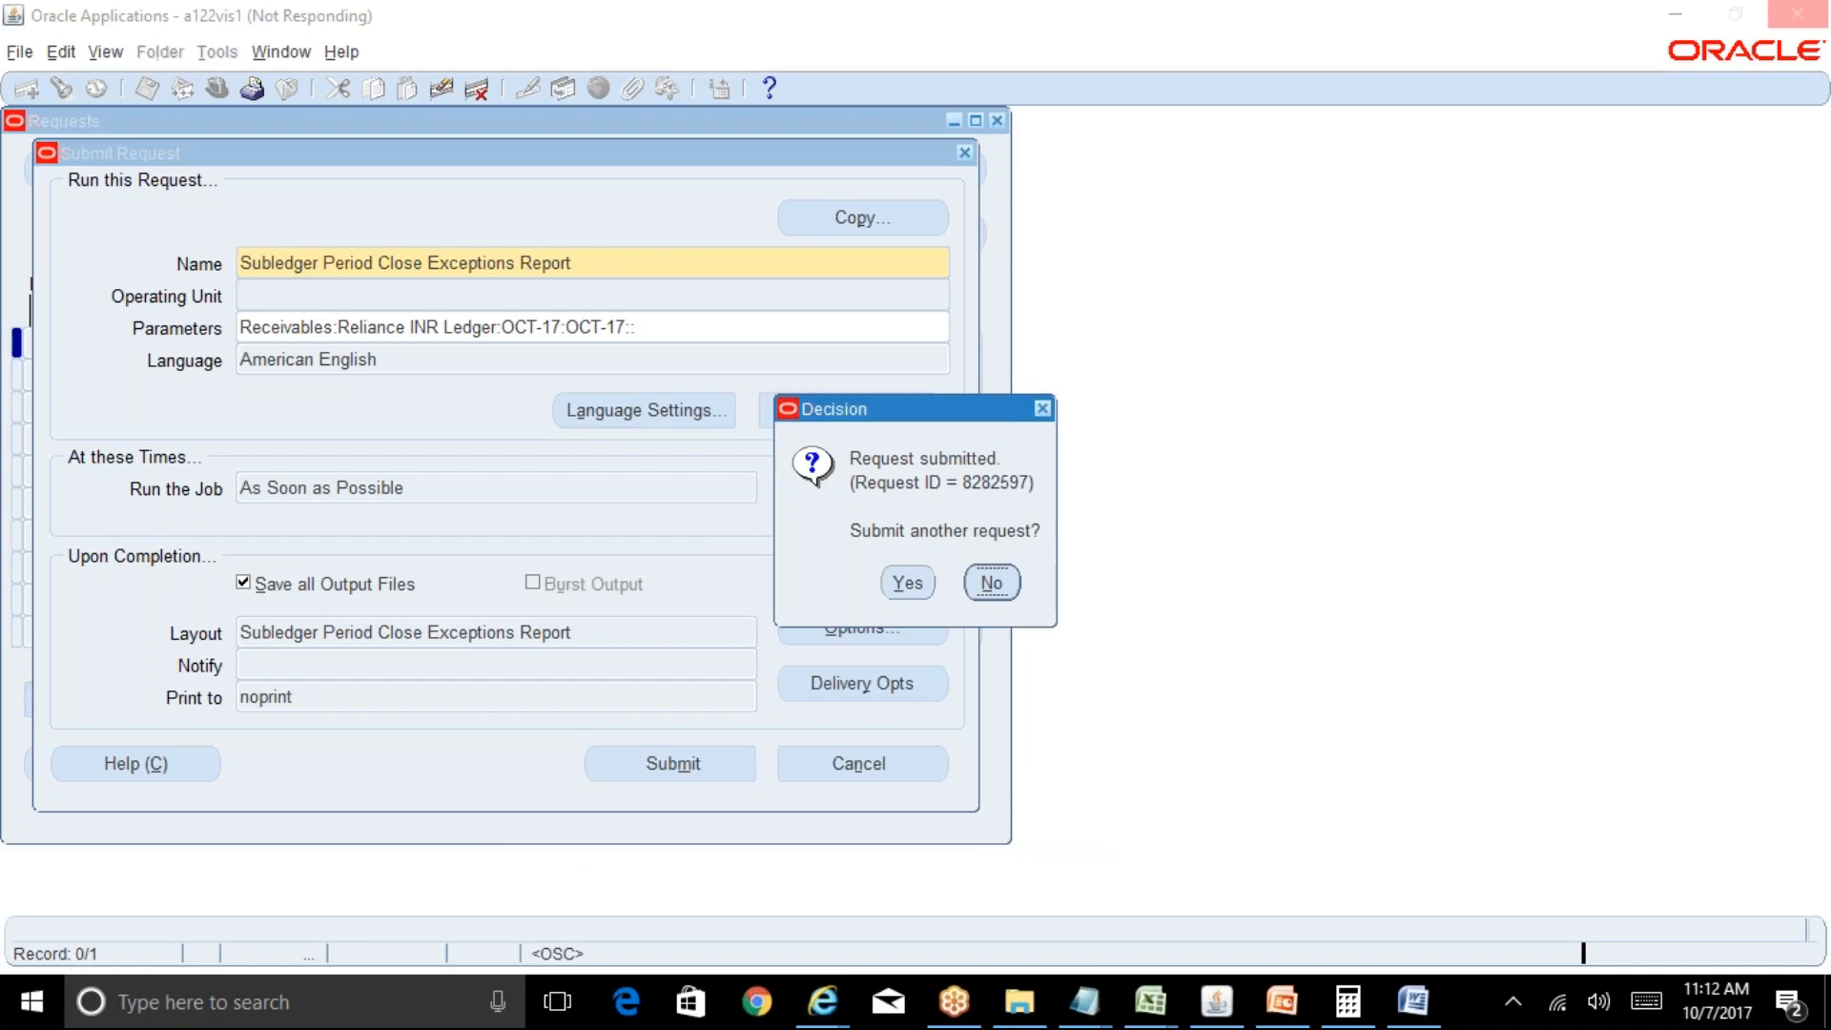
End the unresponsive Internet Explorer and Java(TM) Platform SE binary tasks in Task Manager.
{"action": "right_click", "coordinate": [1464, 999]}
{"action": "left_click", "coordinate": [1525, 850]}
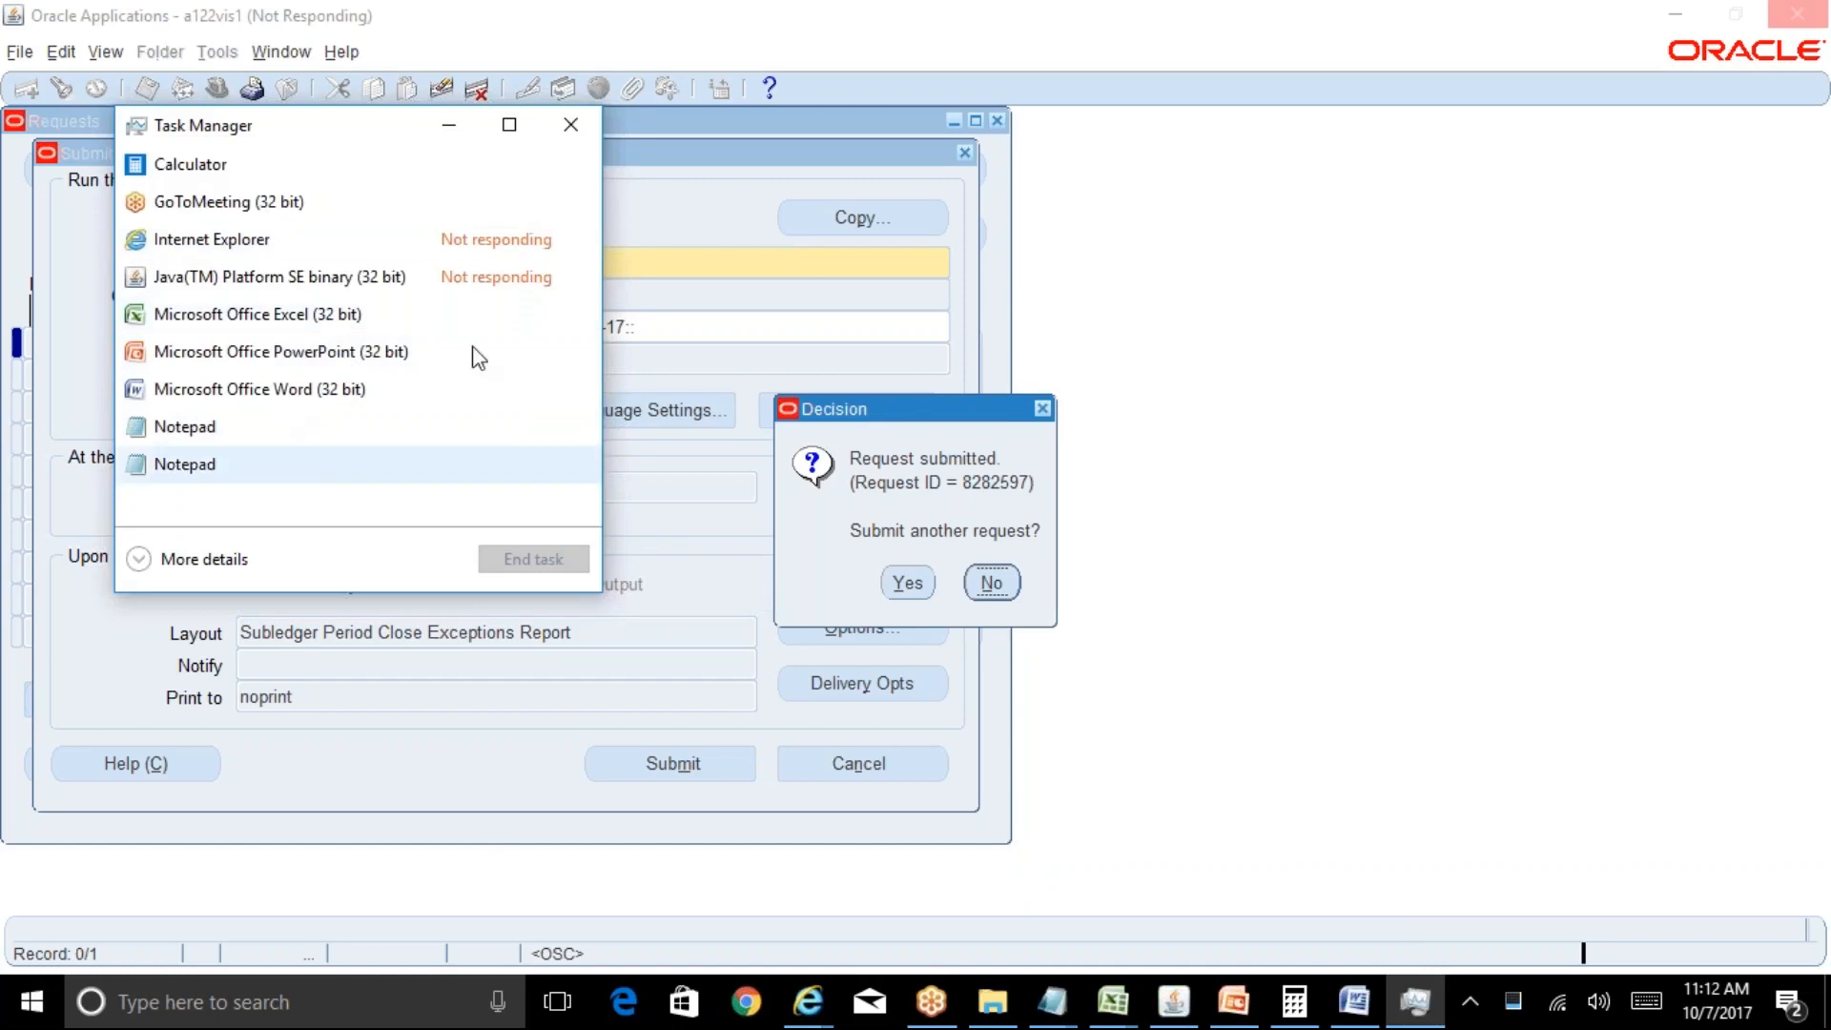
{"action": "left_click", "coordinate": [295, 242]}
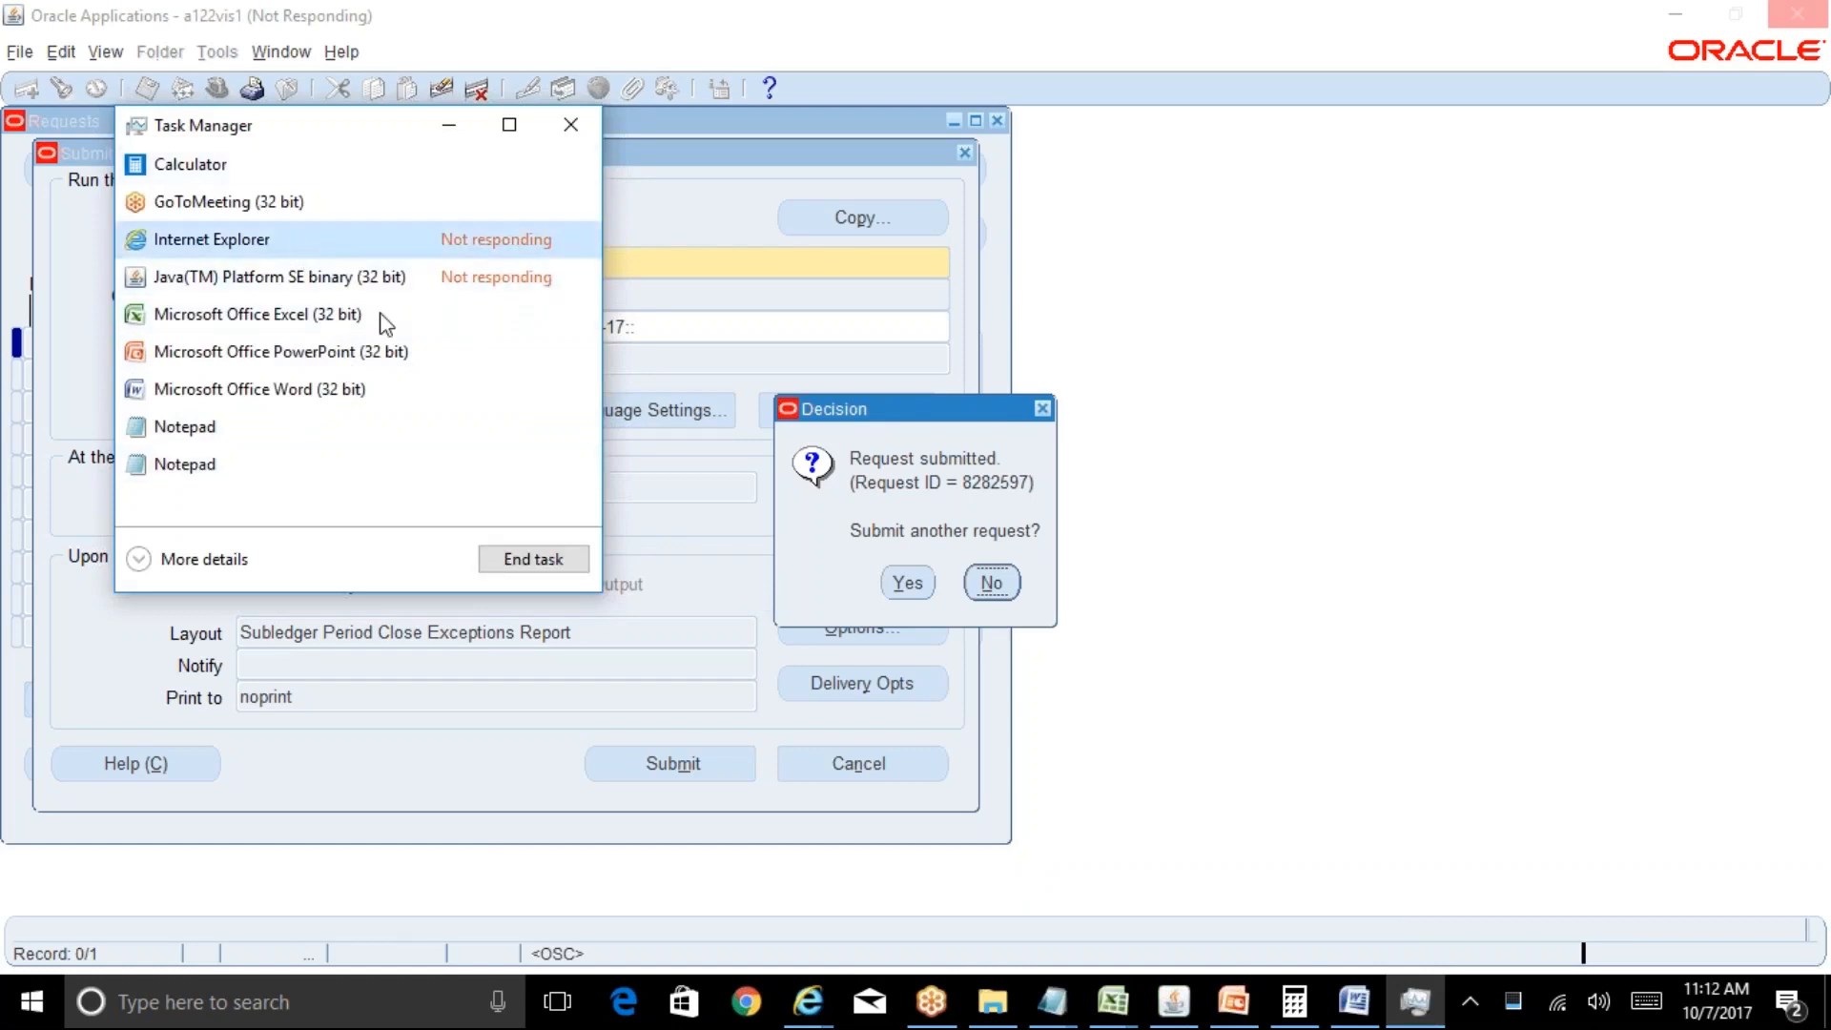
{"action": "left_click", "coordinate": [545, 559]}
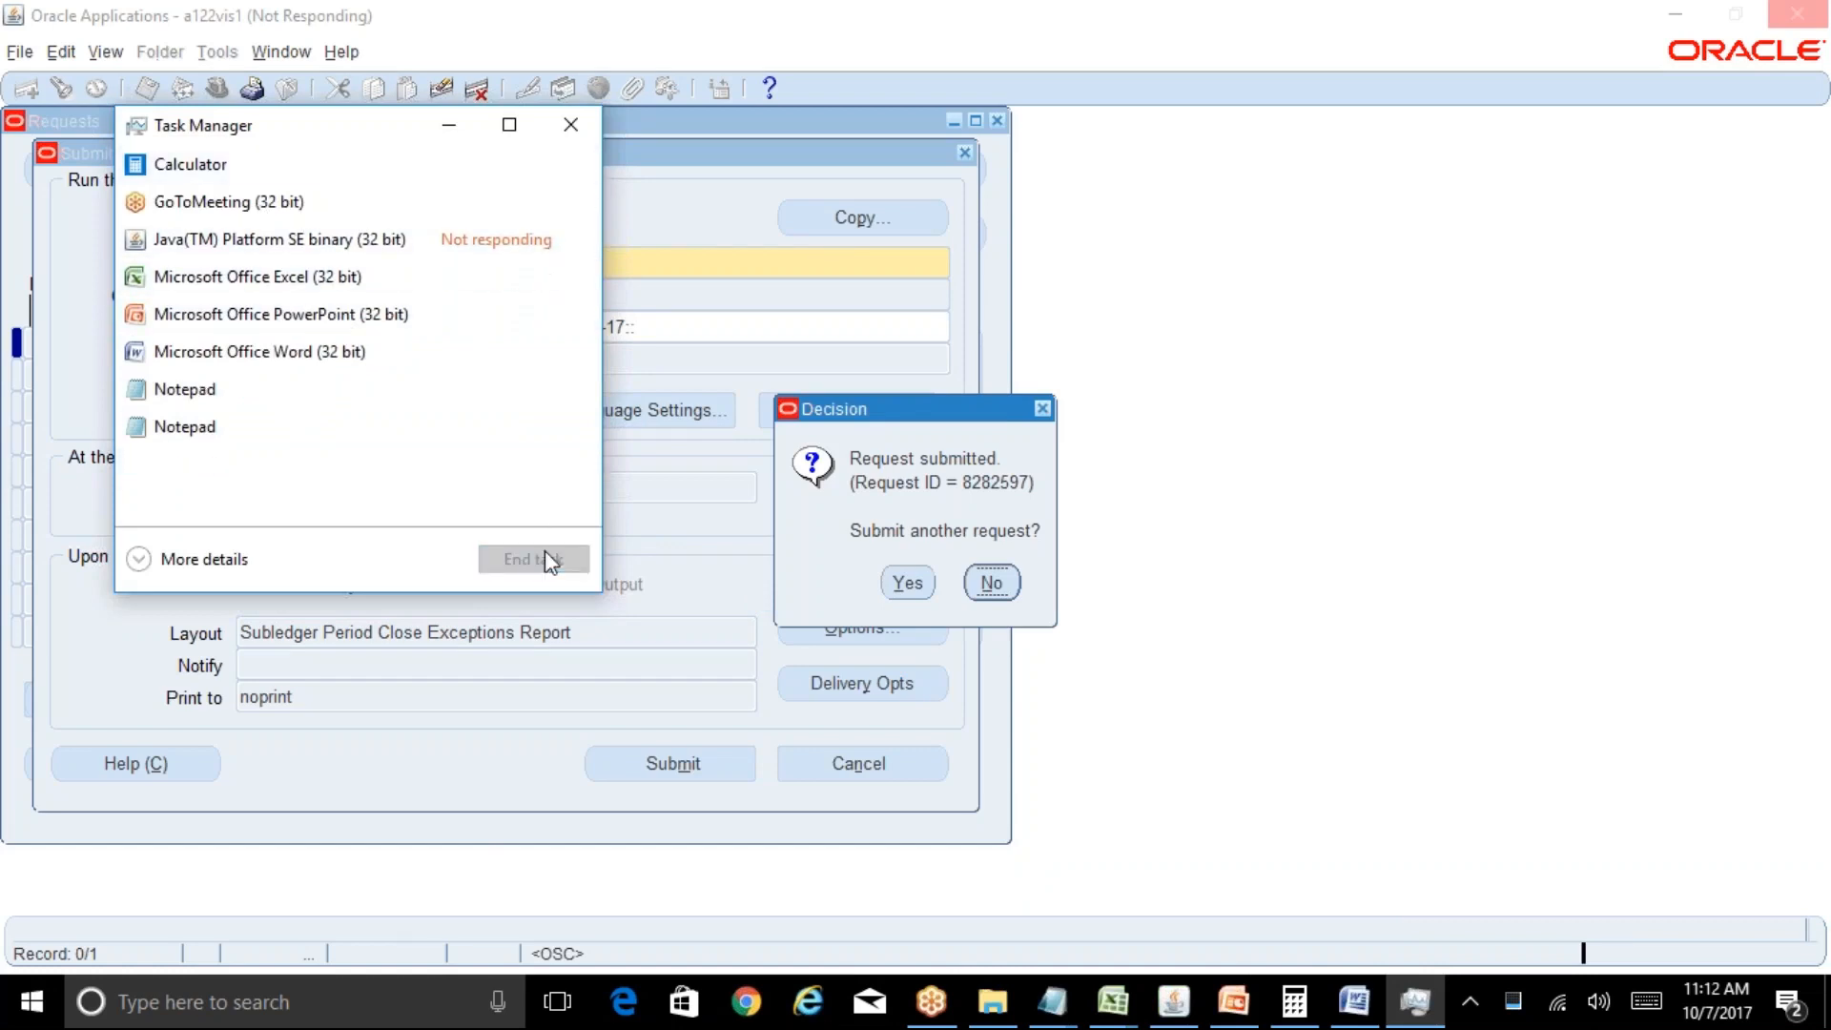
{"action": "left_click", "coordinate": [324, 246]}
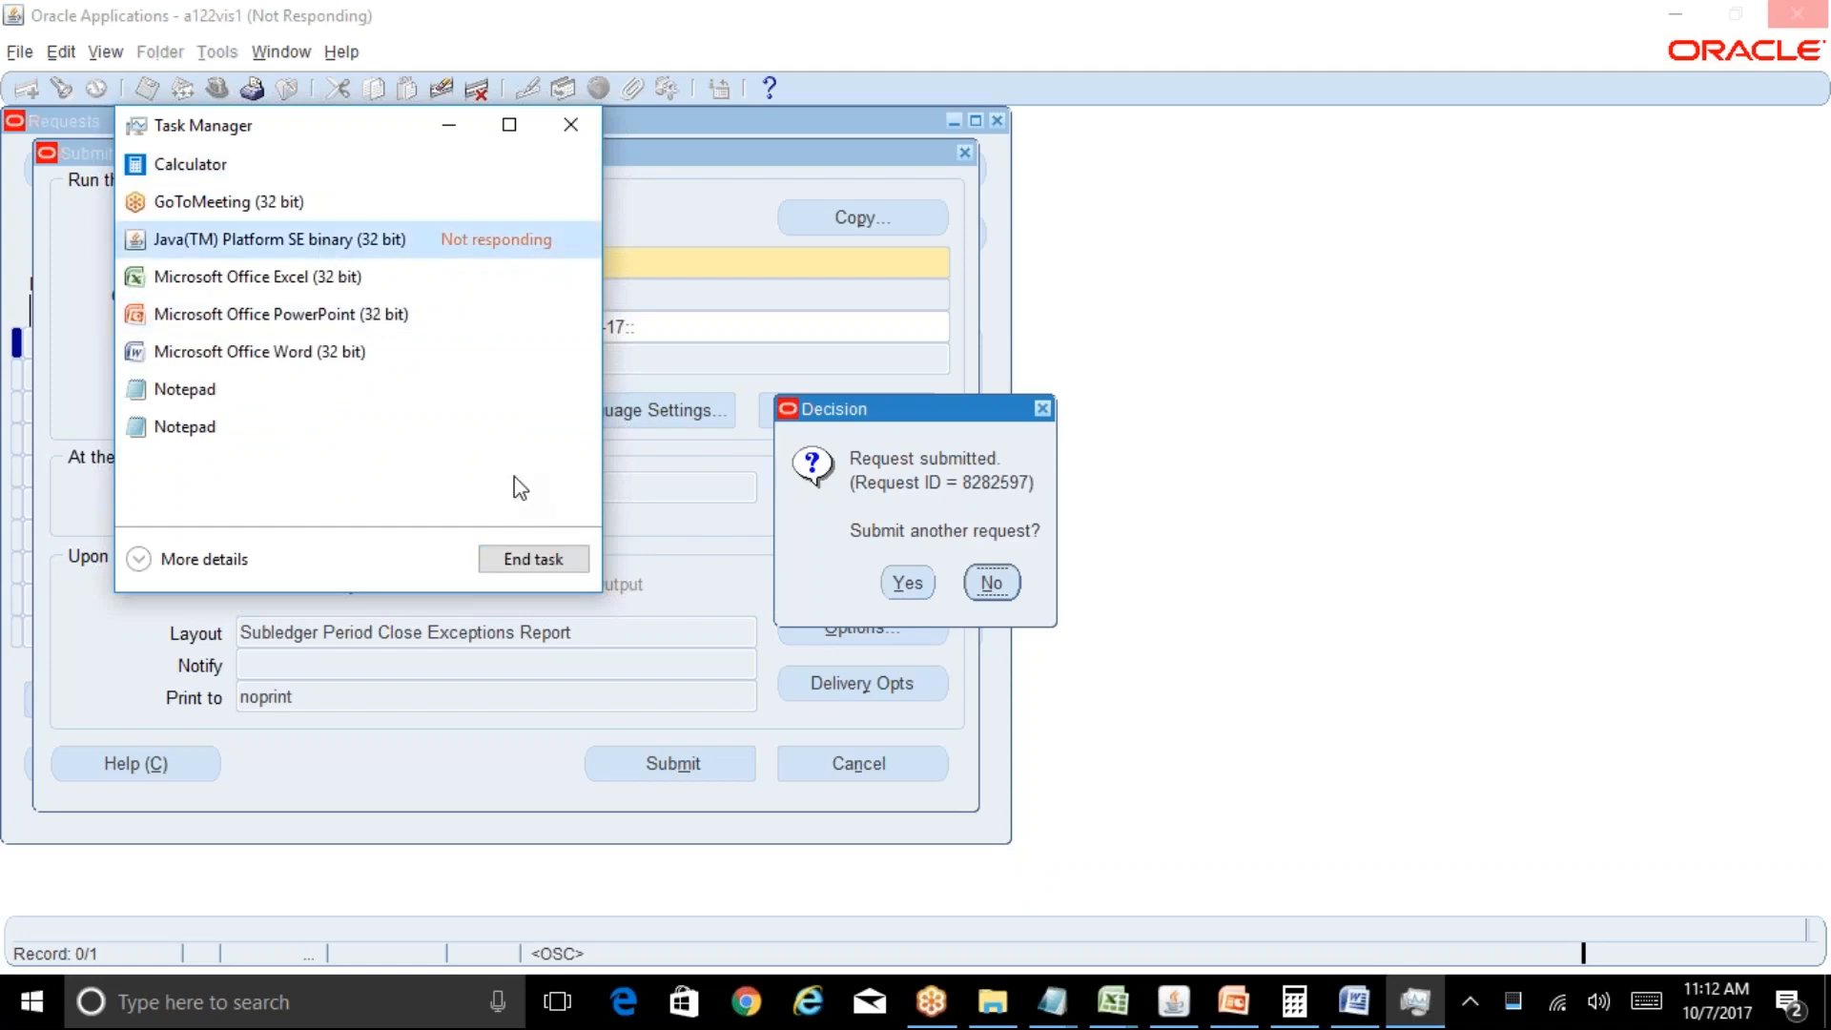
{"action": "left_click", "coordinate": [530, 564]}
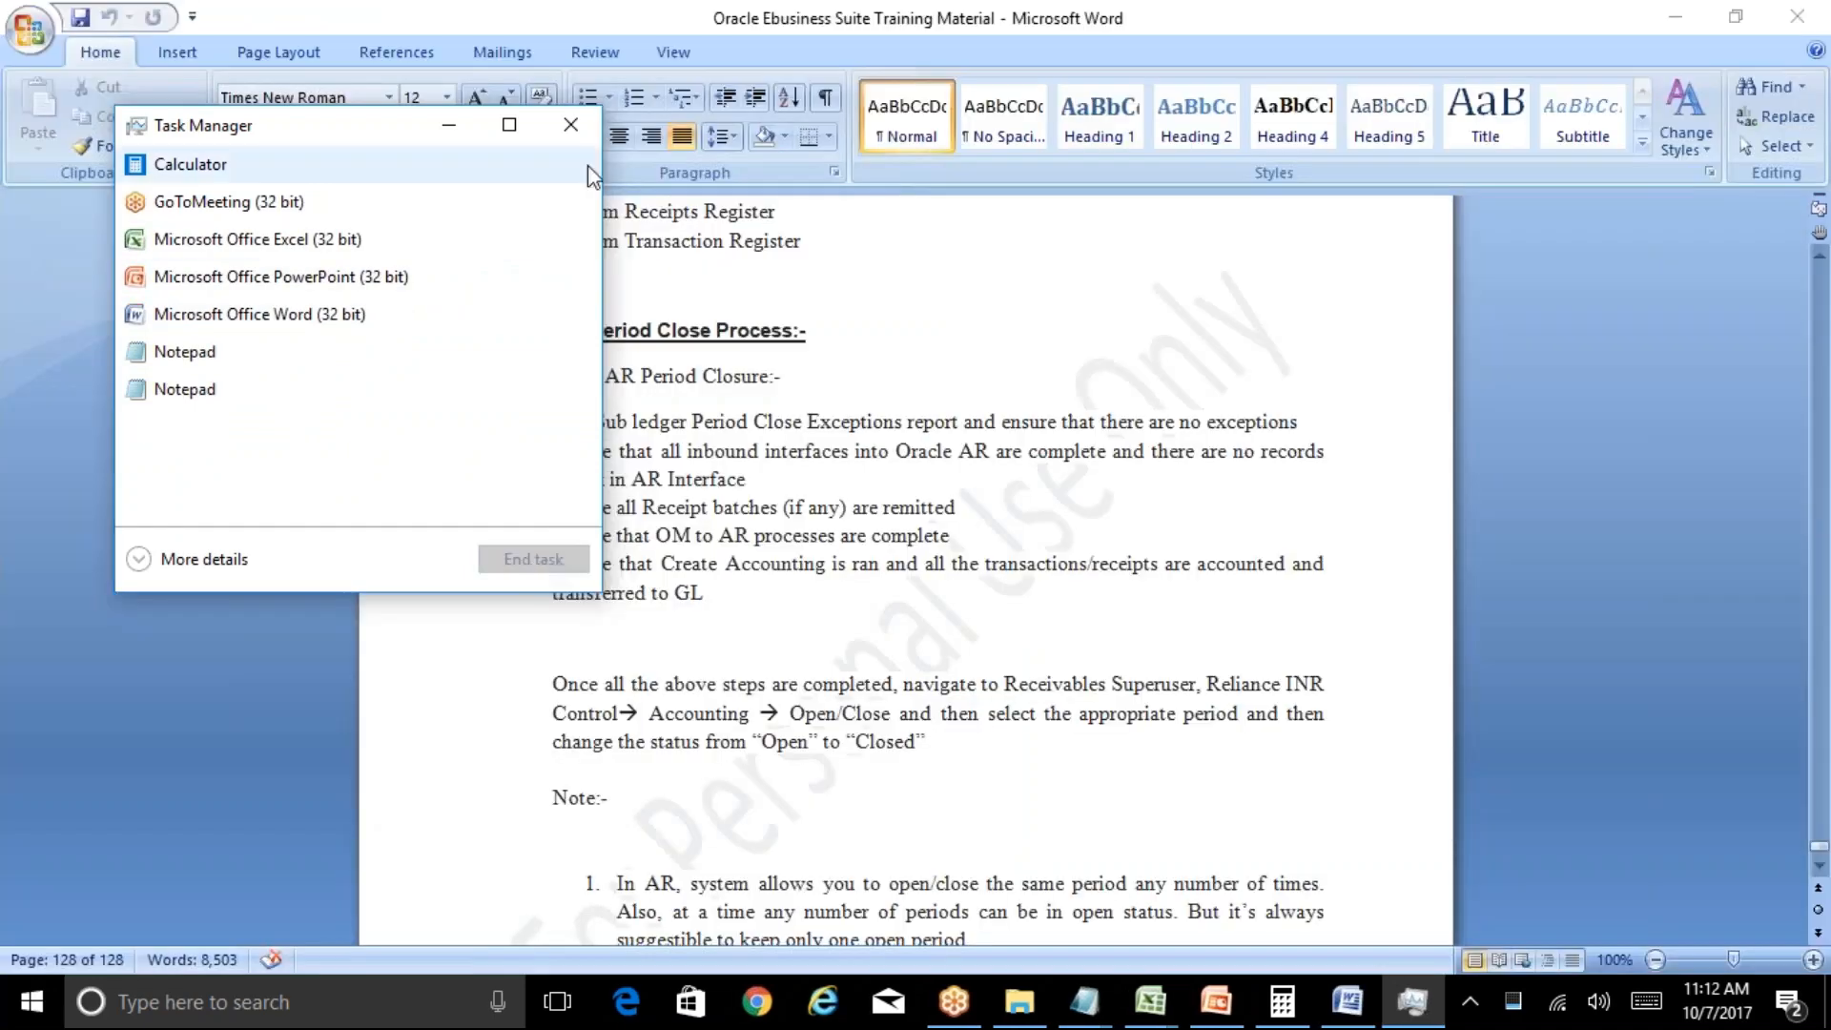
Relaunch Internet Explorer maximized without restoring the session and open the Oracle R12 login page.
{"action": "left_click", "coordinate": [571, 125]}
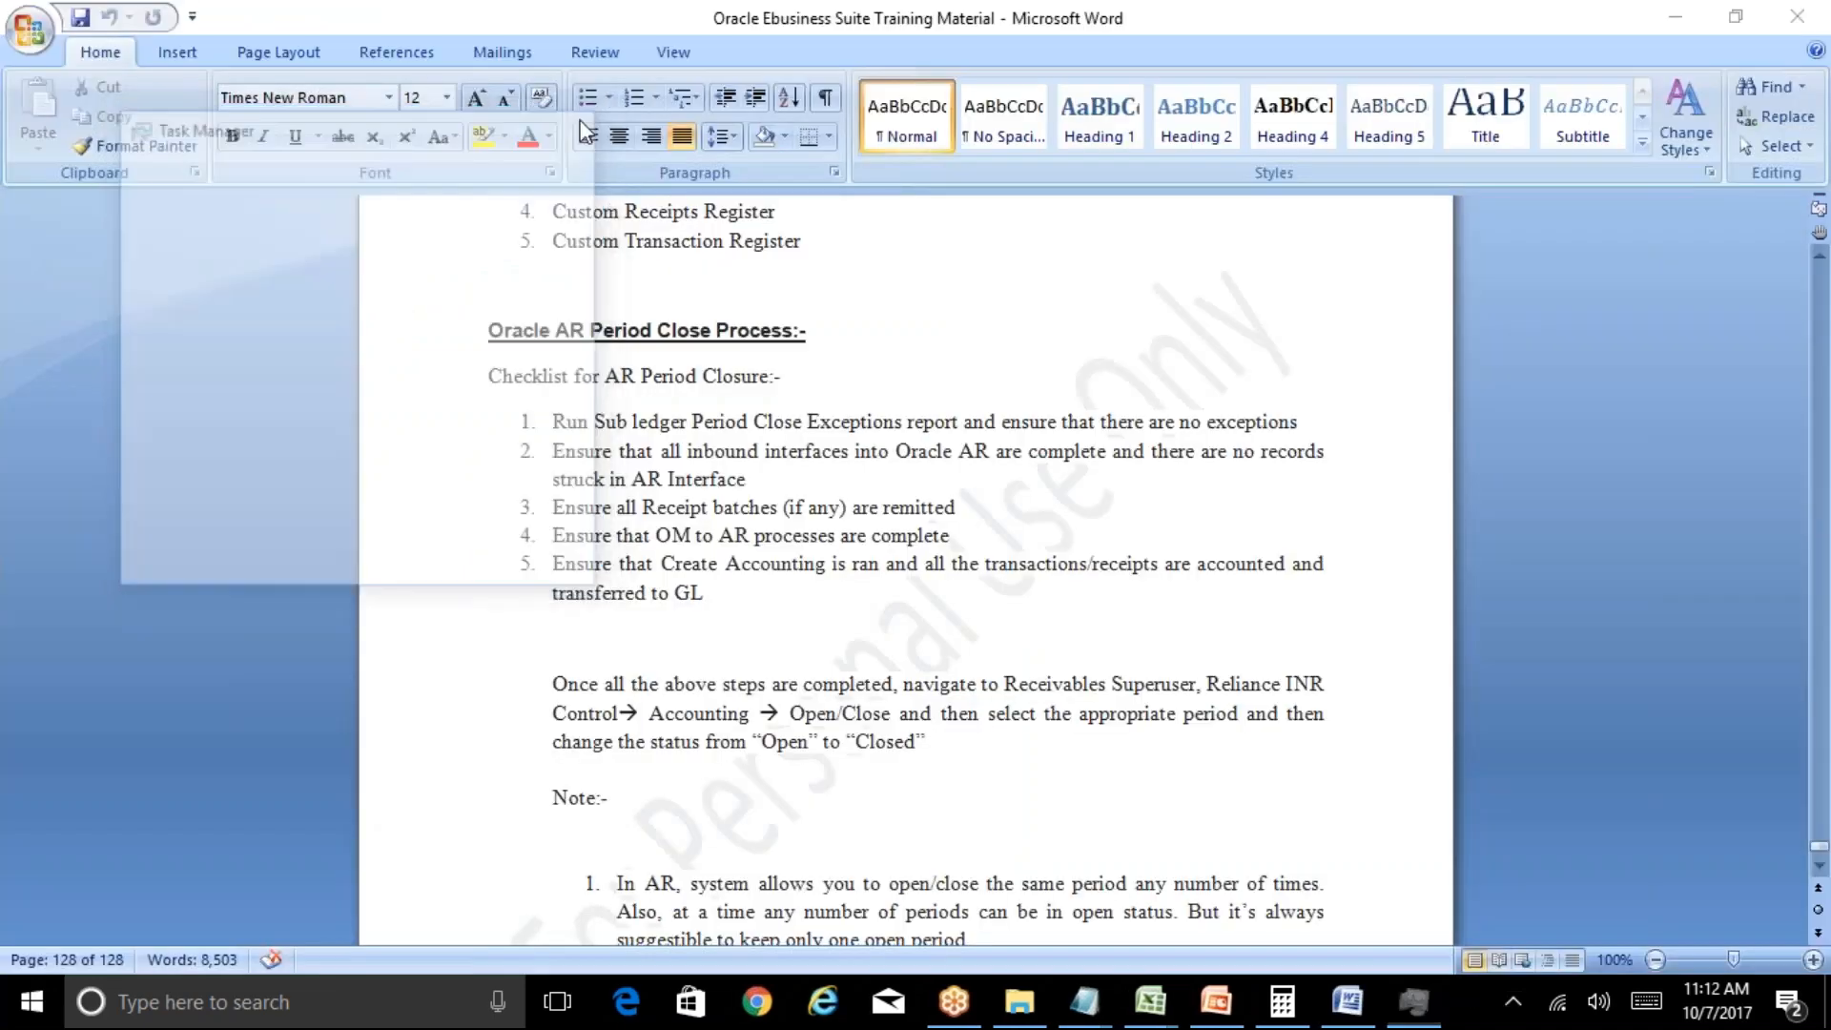
{"action": "left_click", "coordinate": [822, 1001]}
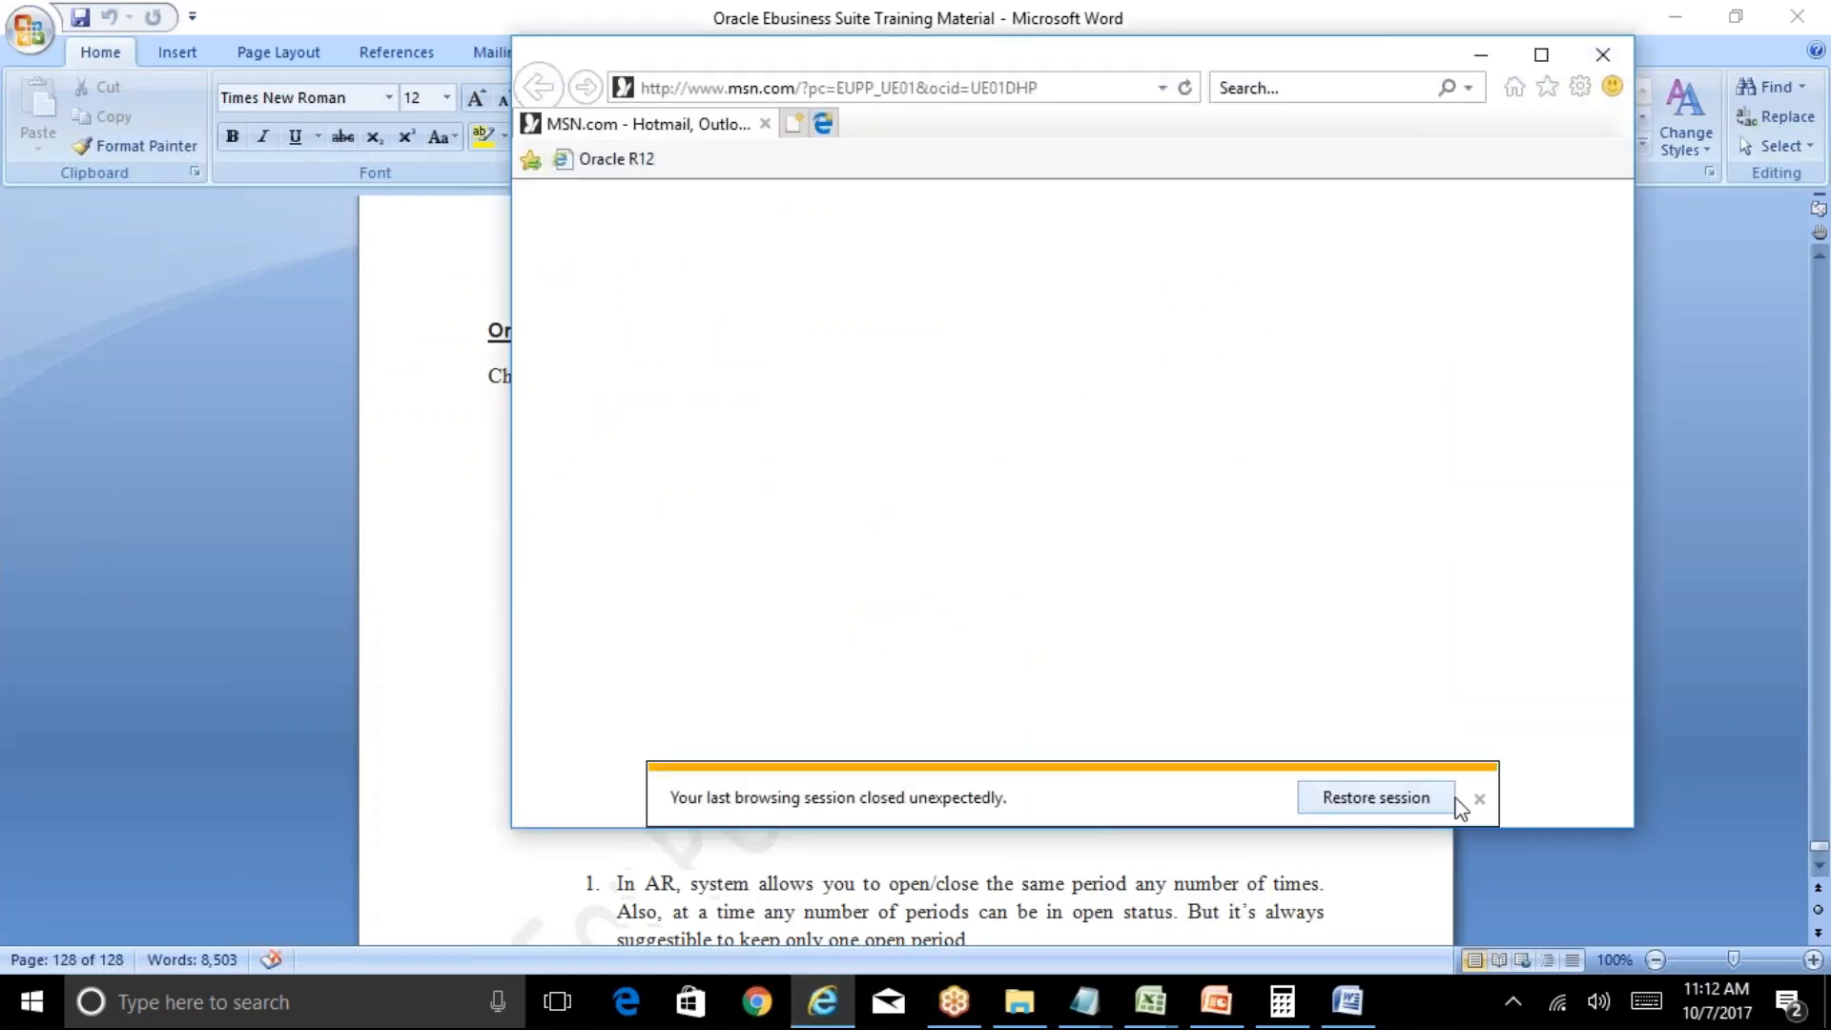
{"action": "left_click", "coordinate": [1479, 798]}
{"action": "left_click", "coordinate": [1541, 54]}
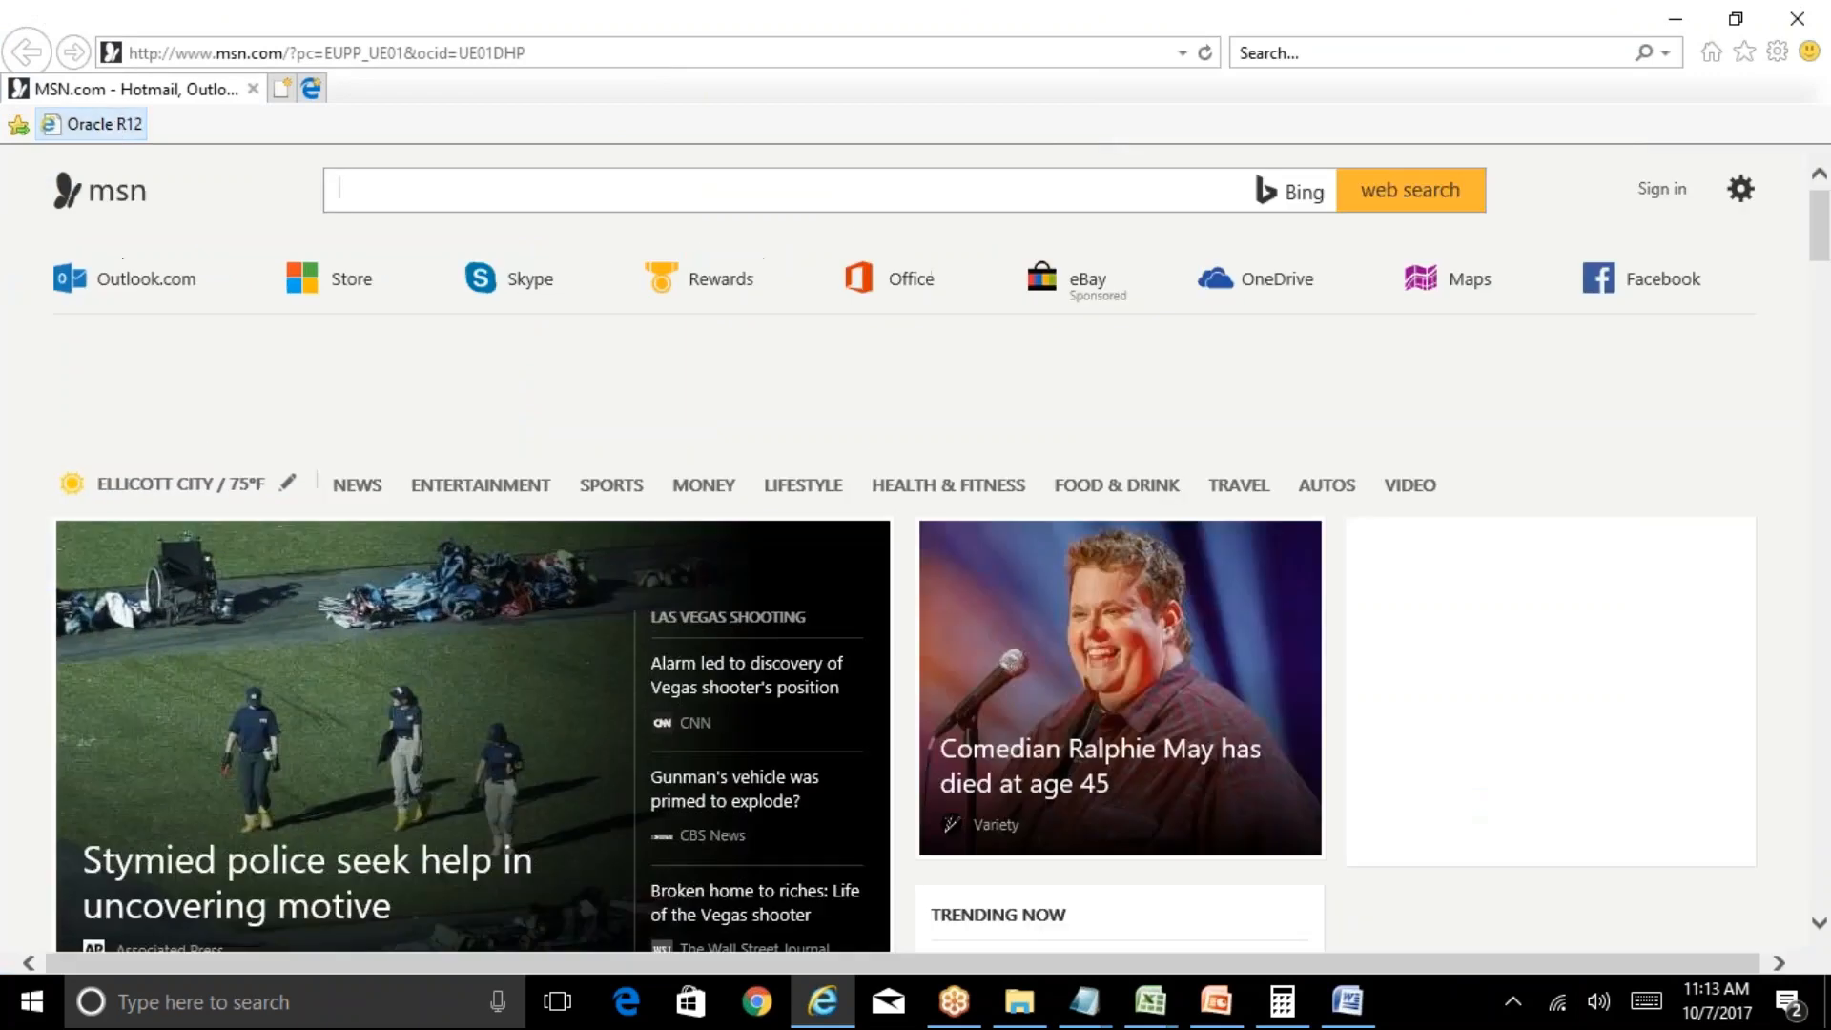
{"action": "left_click", "coordinate": [112, 125]}
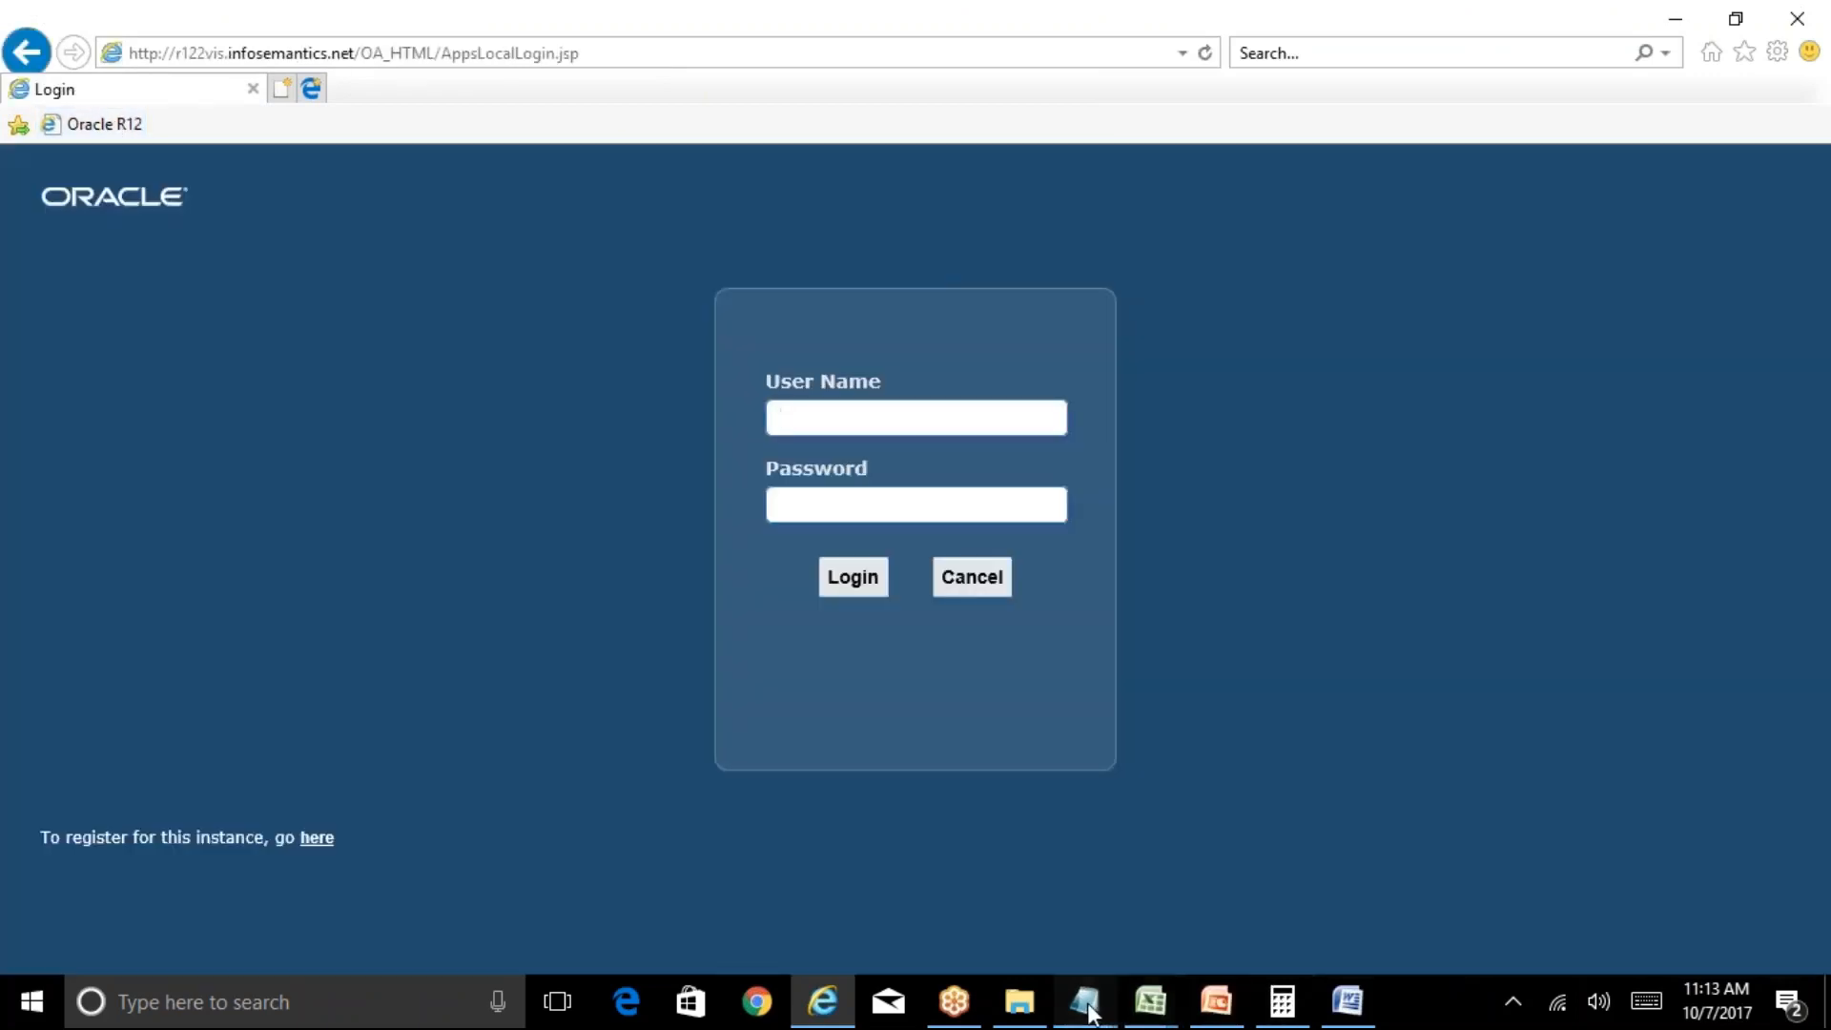
Log in to Oracle R12 with the user name from the Notepad notes and the account password.
{"action": "mouse_move", "coordinate": [1084, 1001]}
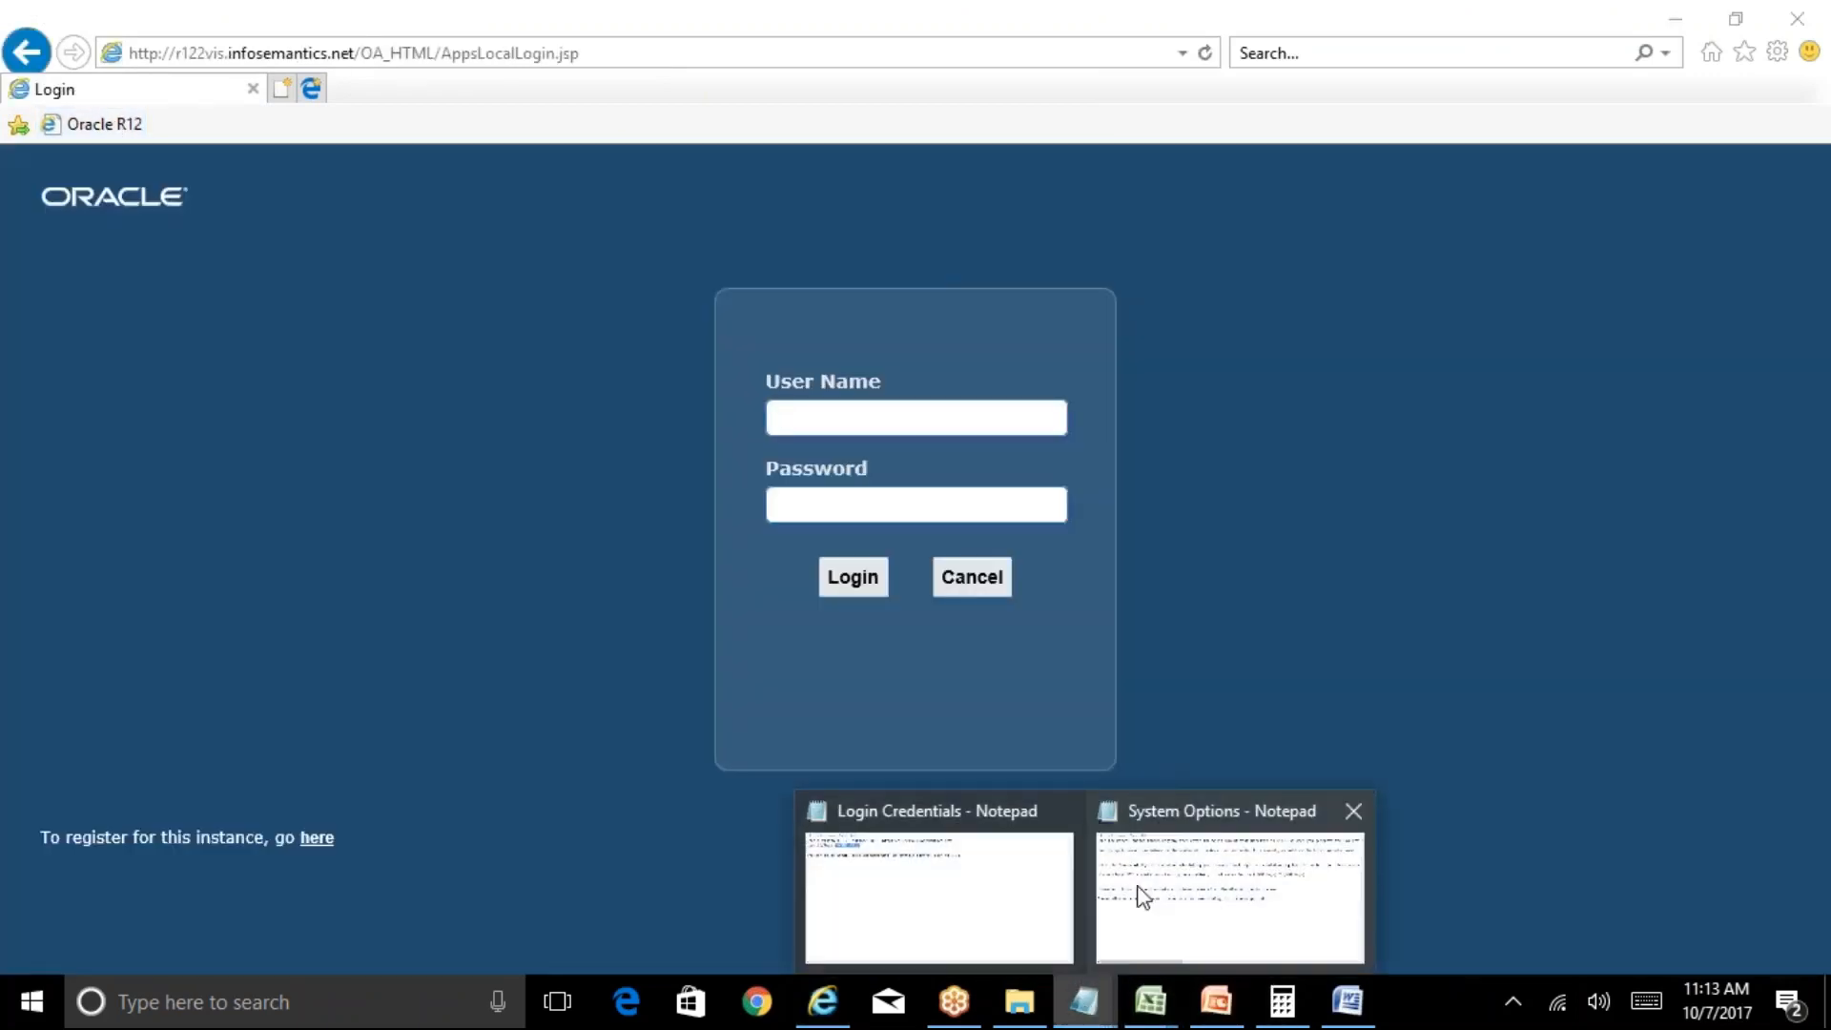
{"action": "left_click", "coordinate": [958, 887]}
{"action": "key", "text": "alt+Tab"}
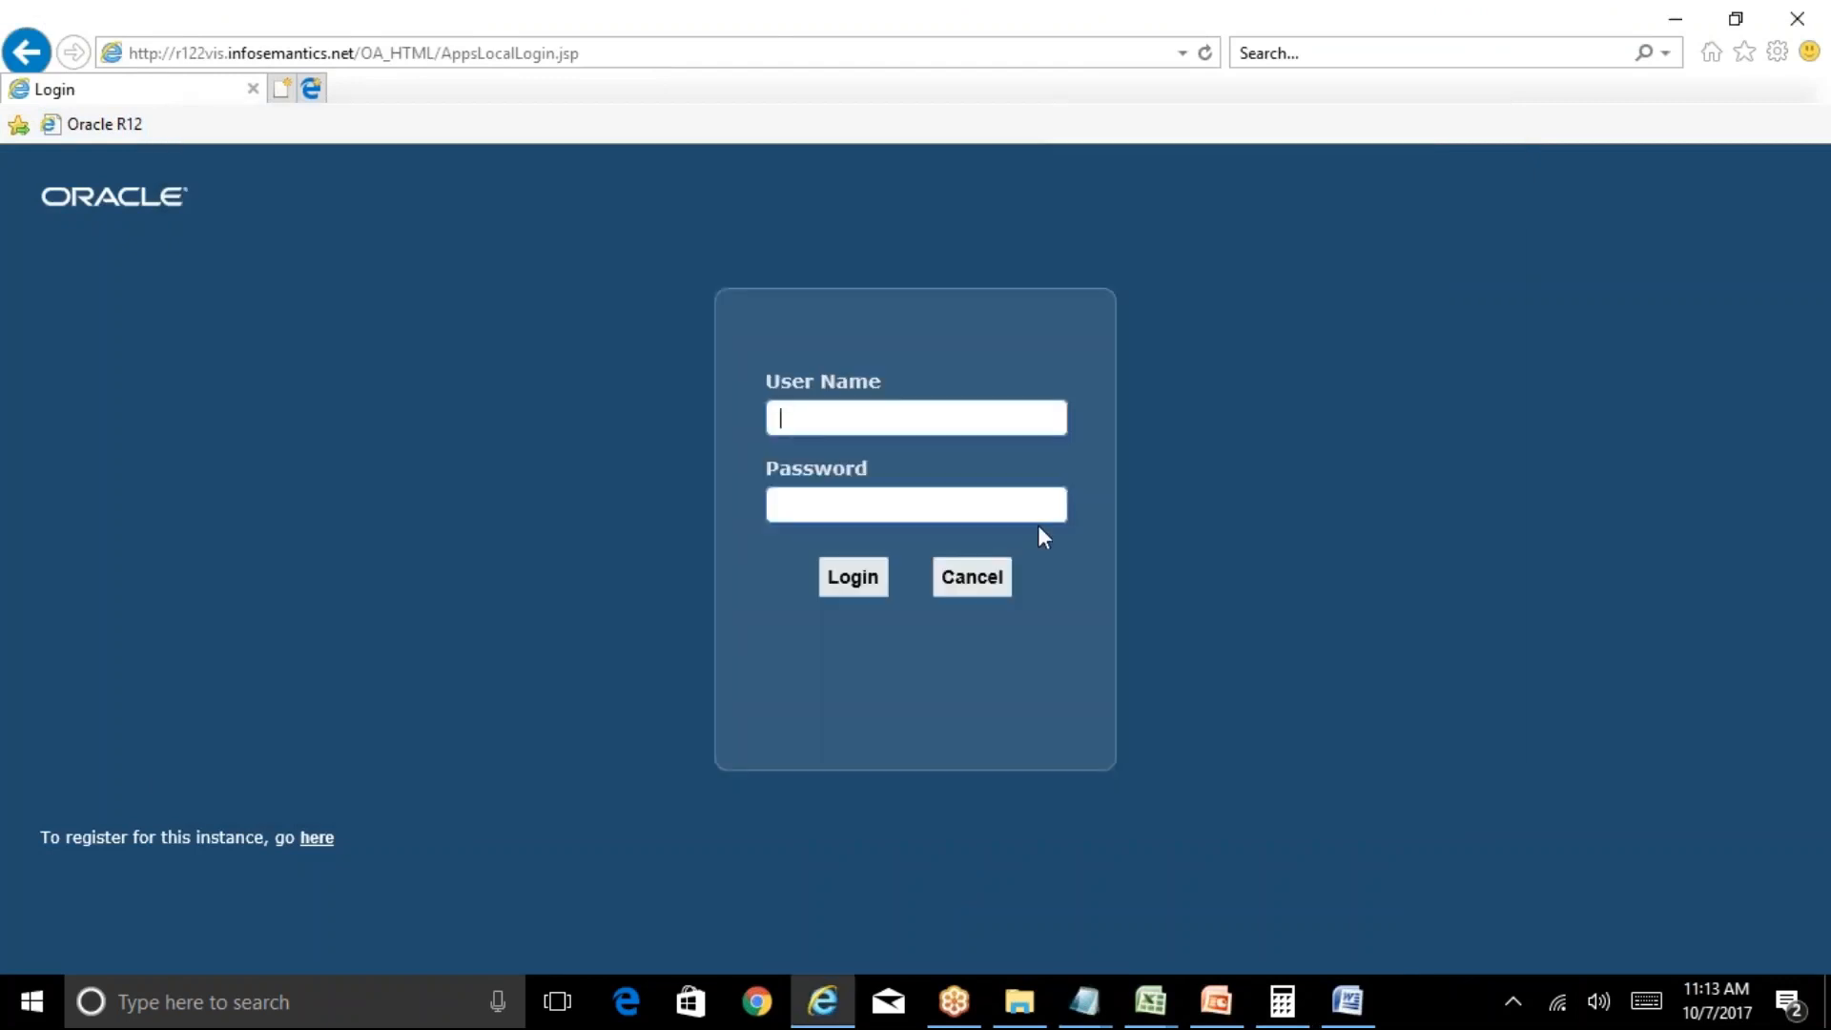
{"action": "key", "text": "ctrl+v"}
{"action": "key", "text": "Tab"}
{"action": "type", "text": "•••••••••••"}
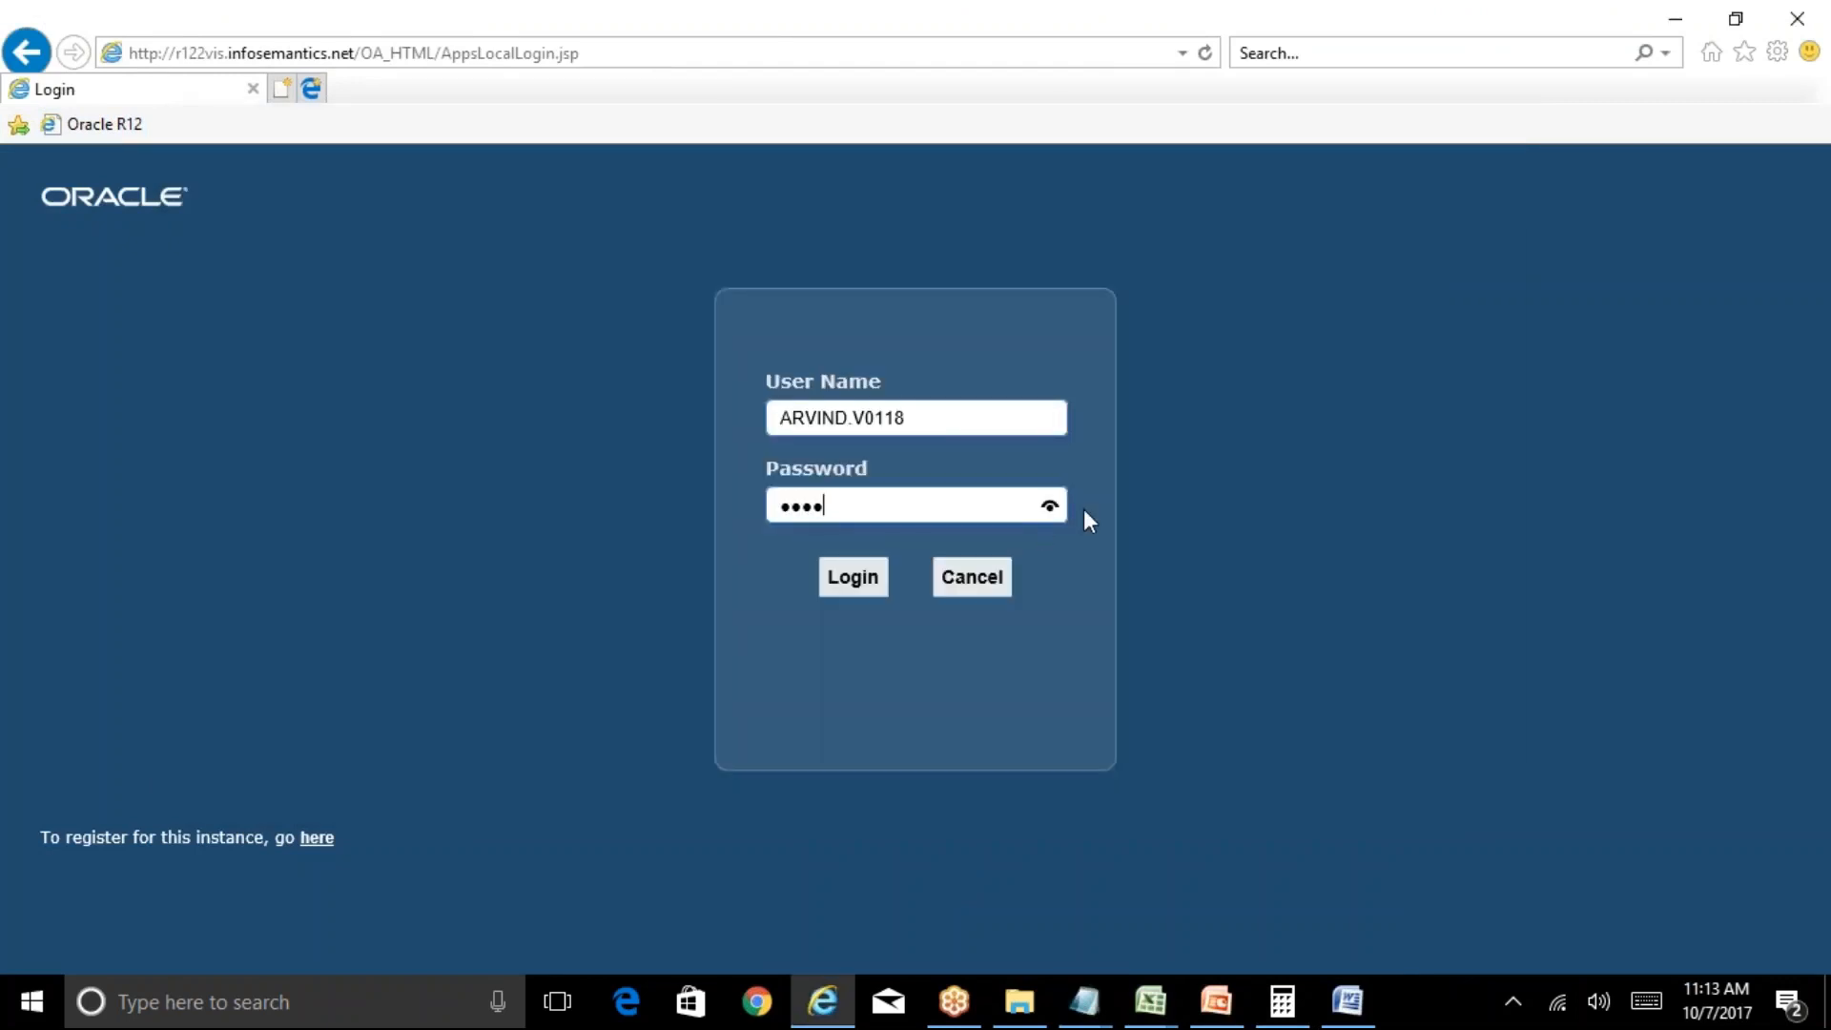
{"action": "type", "text": "••"}
{"action": "key", "text": "Return"}
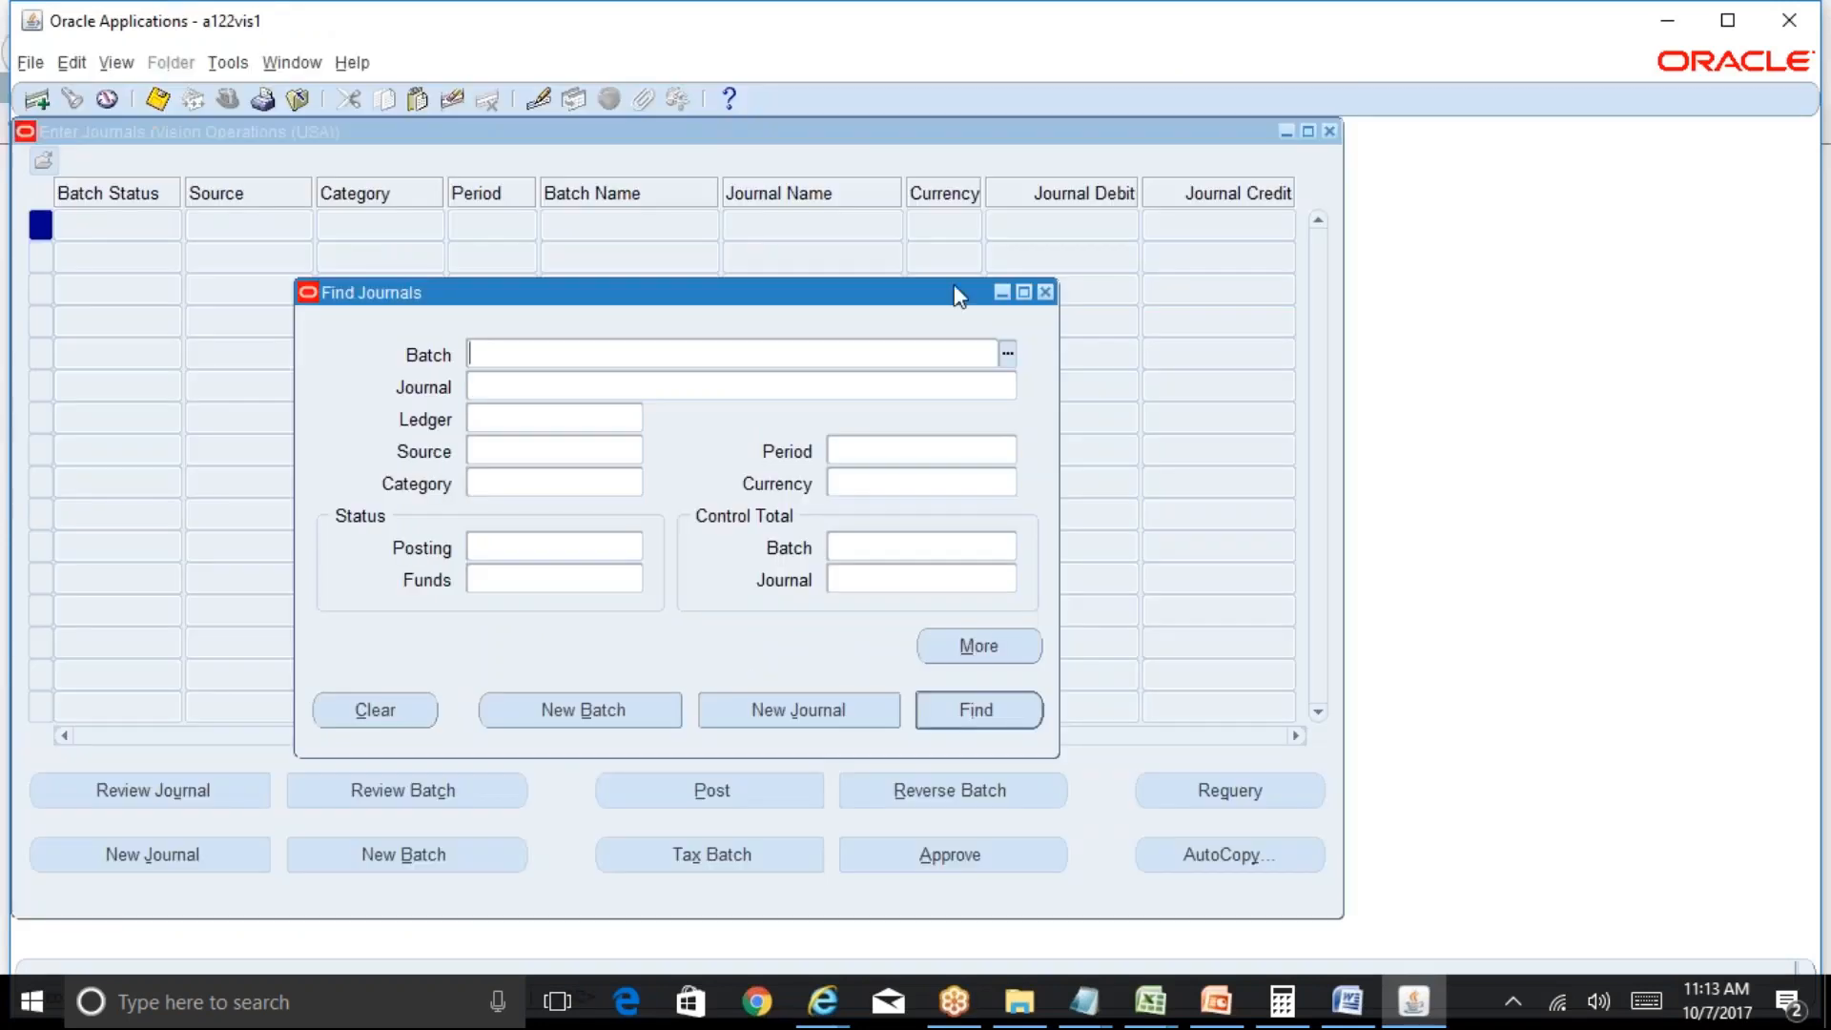
Open the output of completed request 8282597, Subledger_Period_Close_Excepti_071017.rtf, in Word.
{"action": "left_click", "coordinate": [1041, 291]}
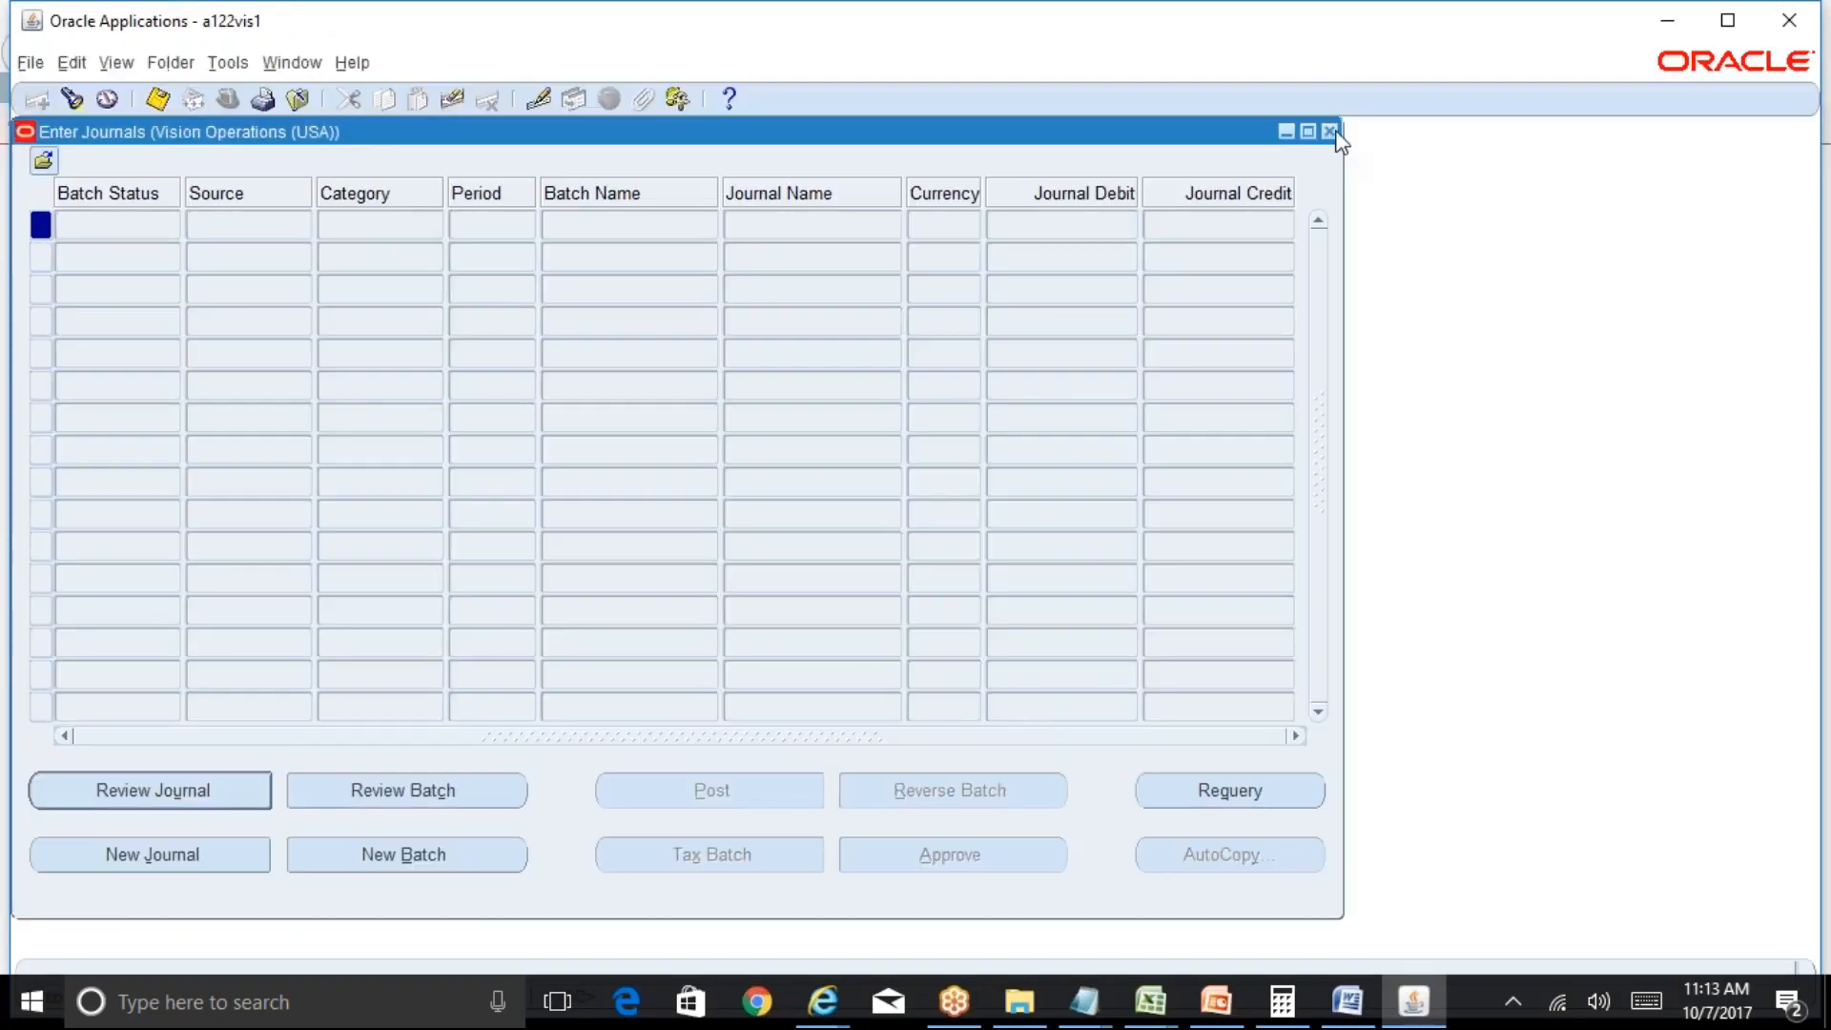
{"action": "left_click", "coordinate": [1329, 130]}
{"action": "key", "text": "alt+v"}
{"action": "key", "text": "r"}
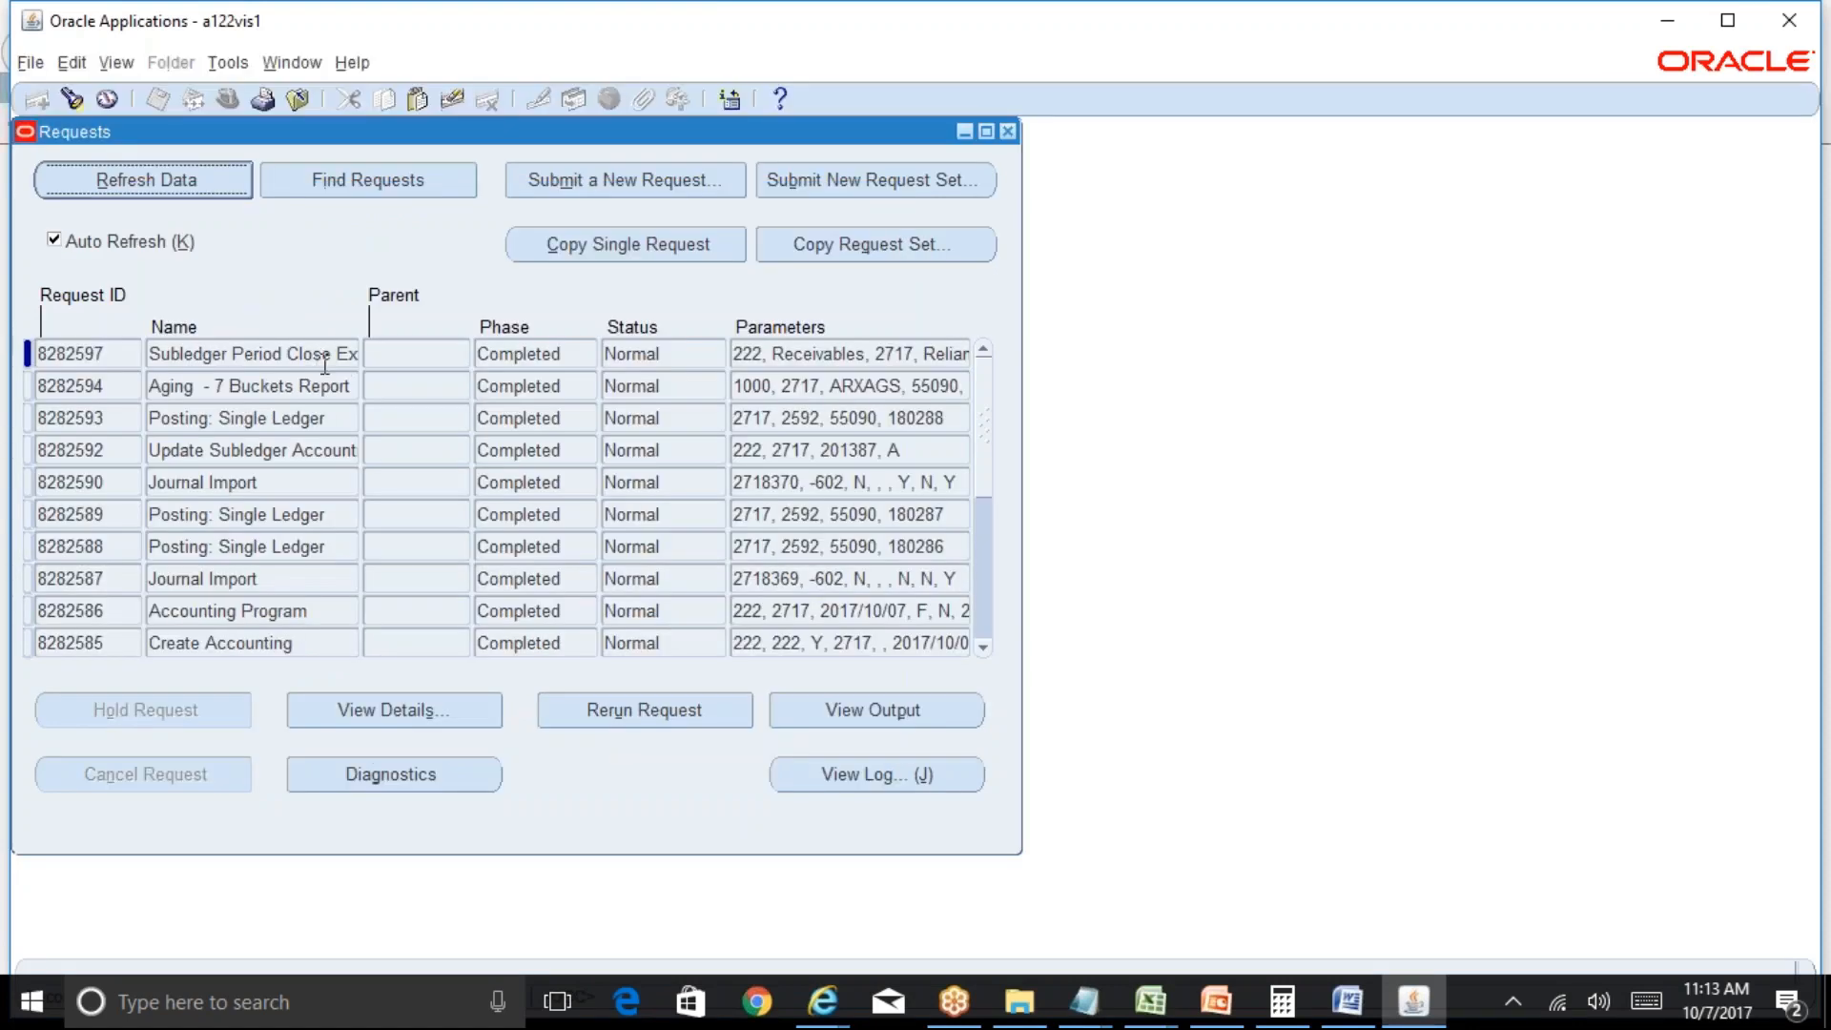
{"action": "left_click", "coordinate": [832, 708]}
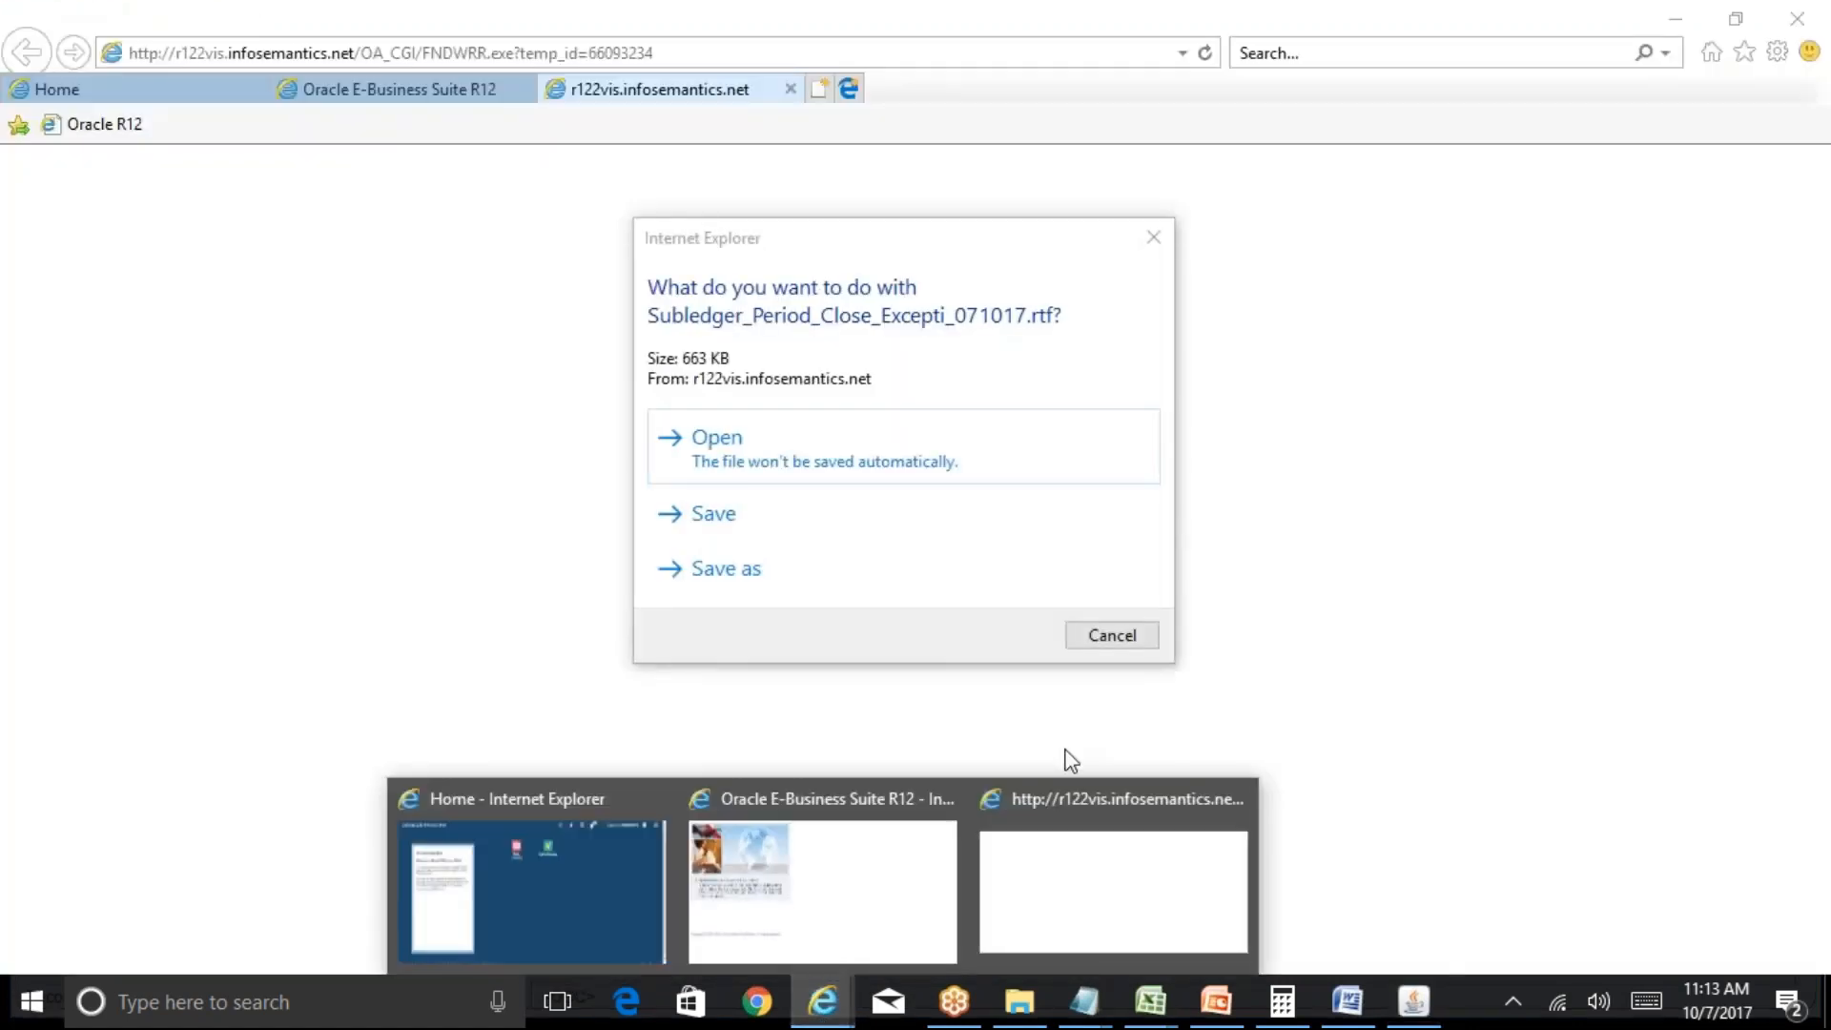
{"action": "left_click", "coordinate": [897, 439]}
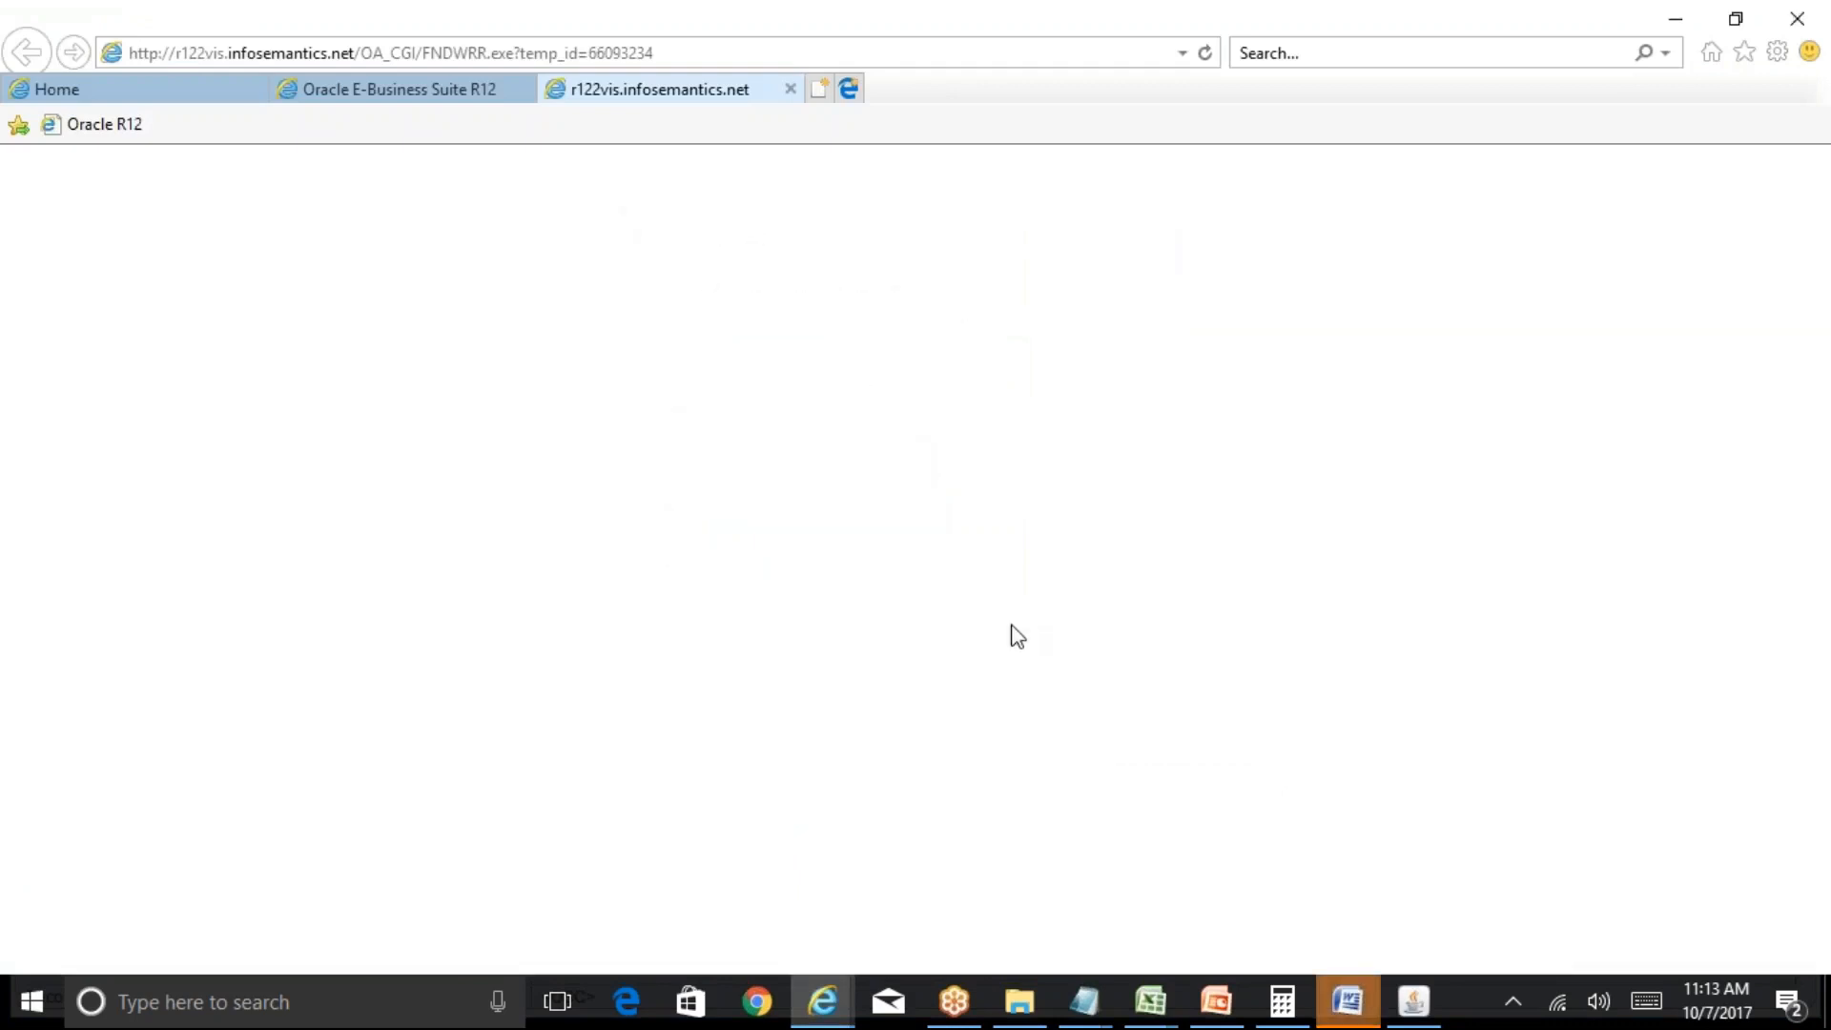
{"action": "left_click", "coordinate": [1346, 1000]}
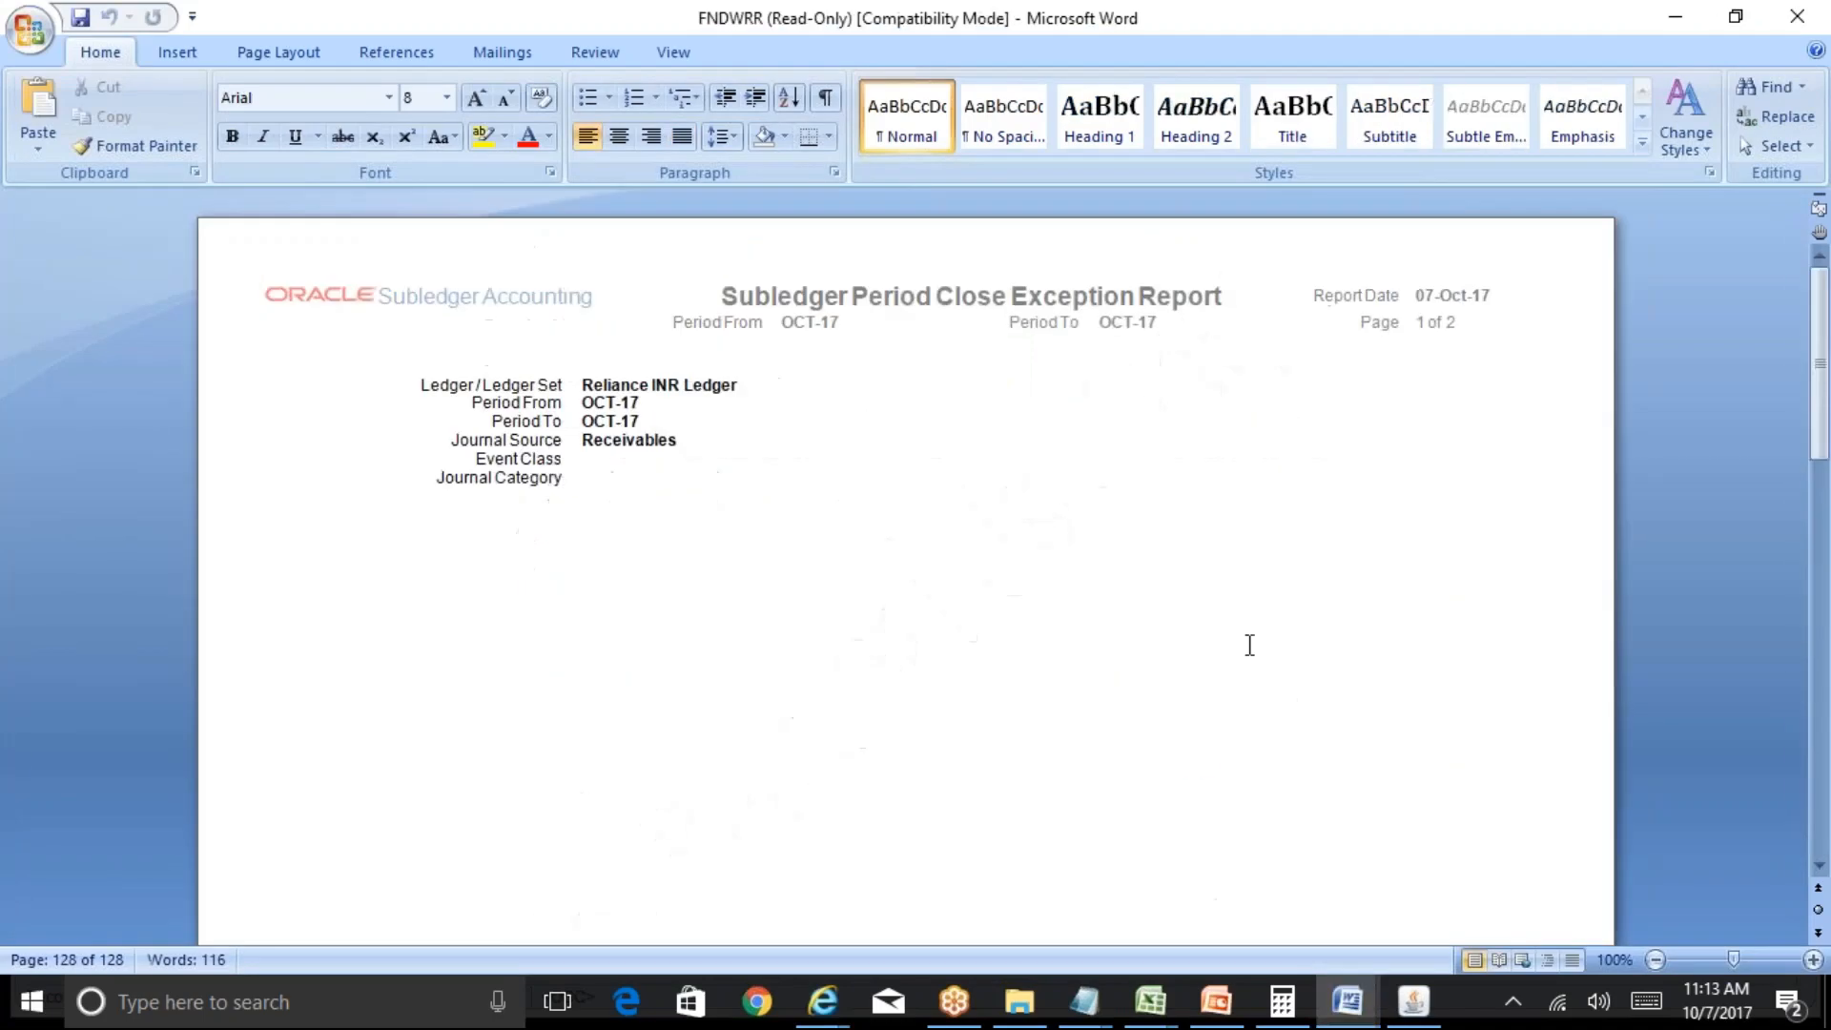
On page 2, point out the Adjustment event with Incomplete status and the Unprocessed receipt.
{"action": "left_click_drag", "start_coordinate": [1819, 363], "coordinate": [1821, 708]}
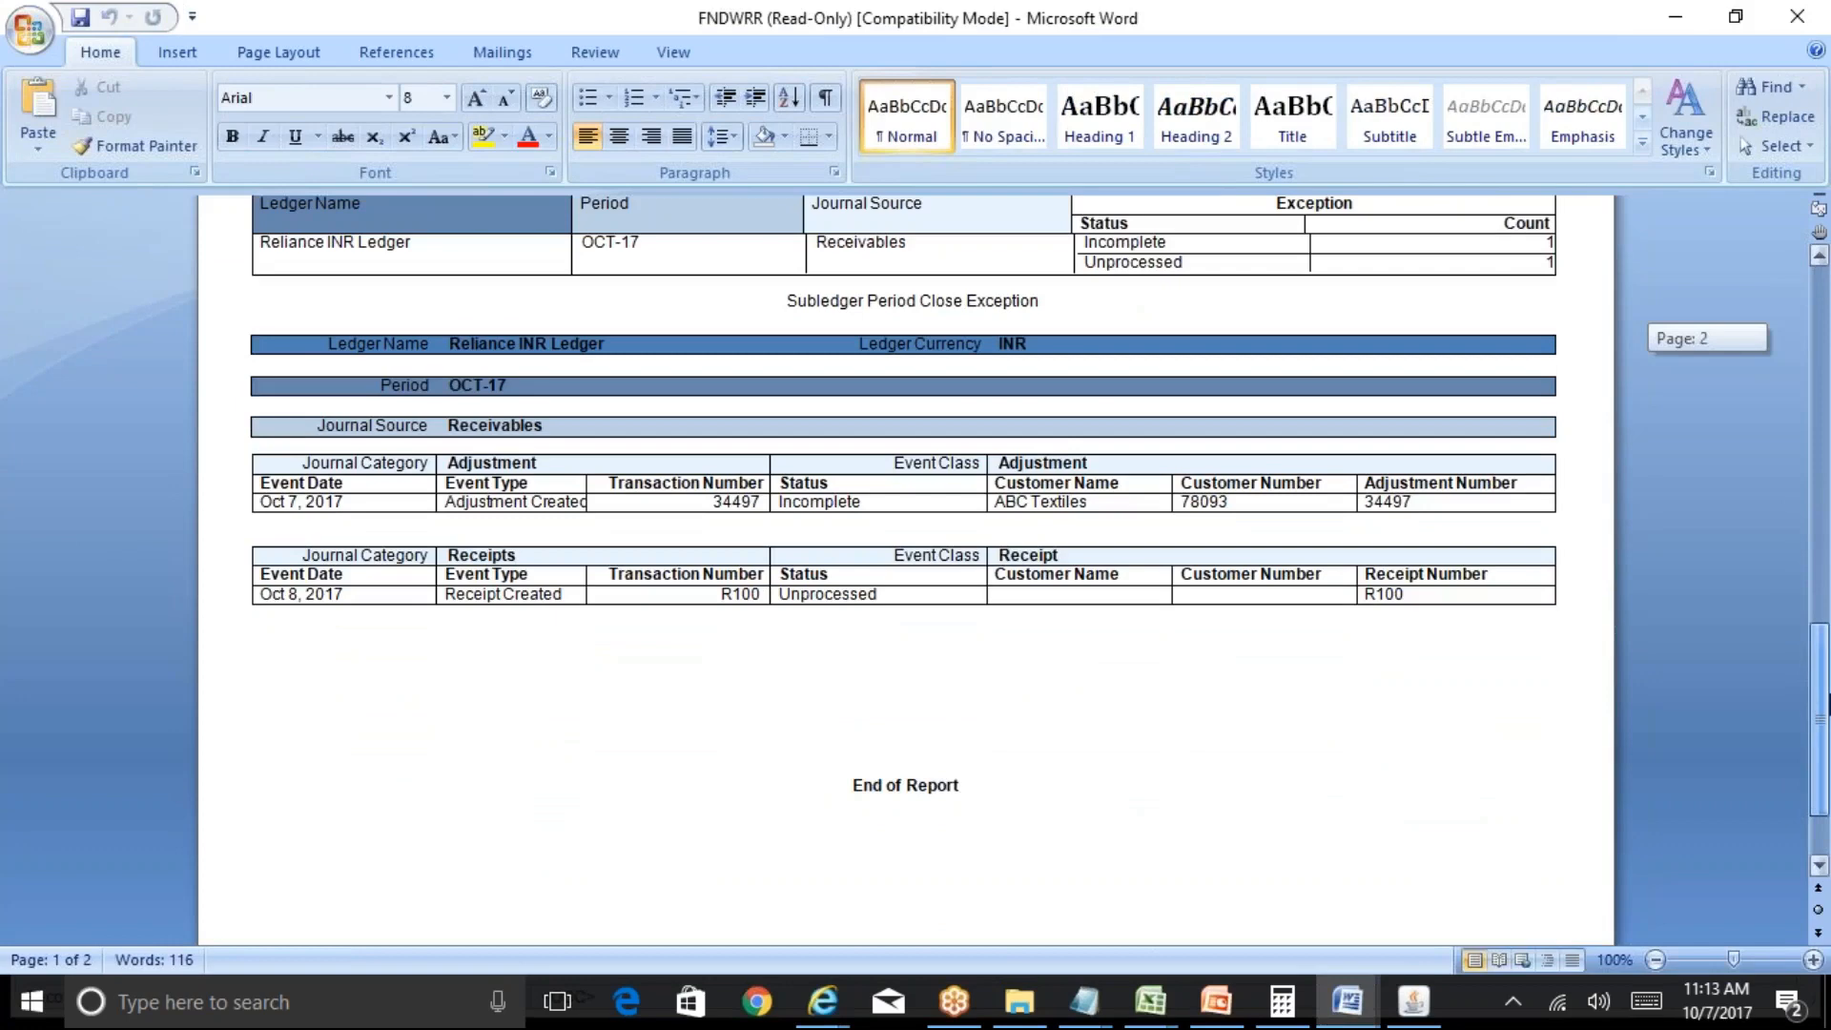
{"action": "left_click_drag", "start_coordinate": [1827, 704], "coordinate": [1827, 704]}
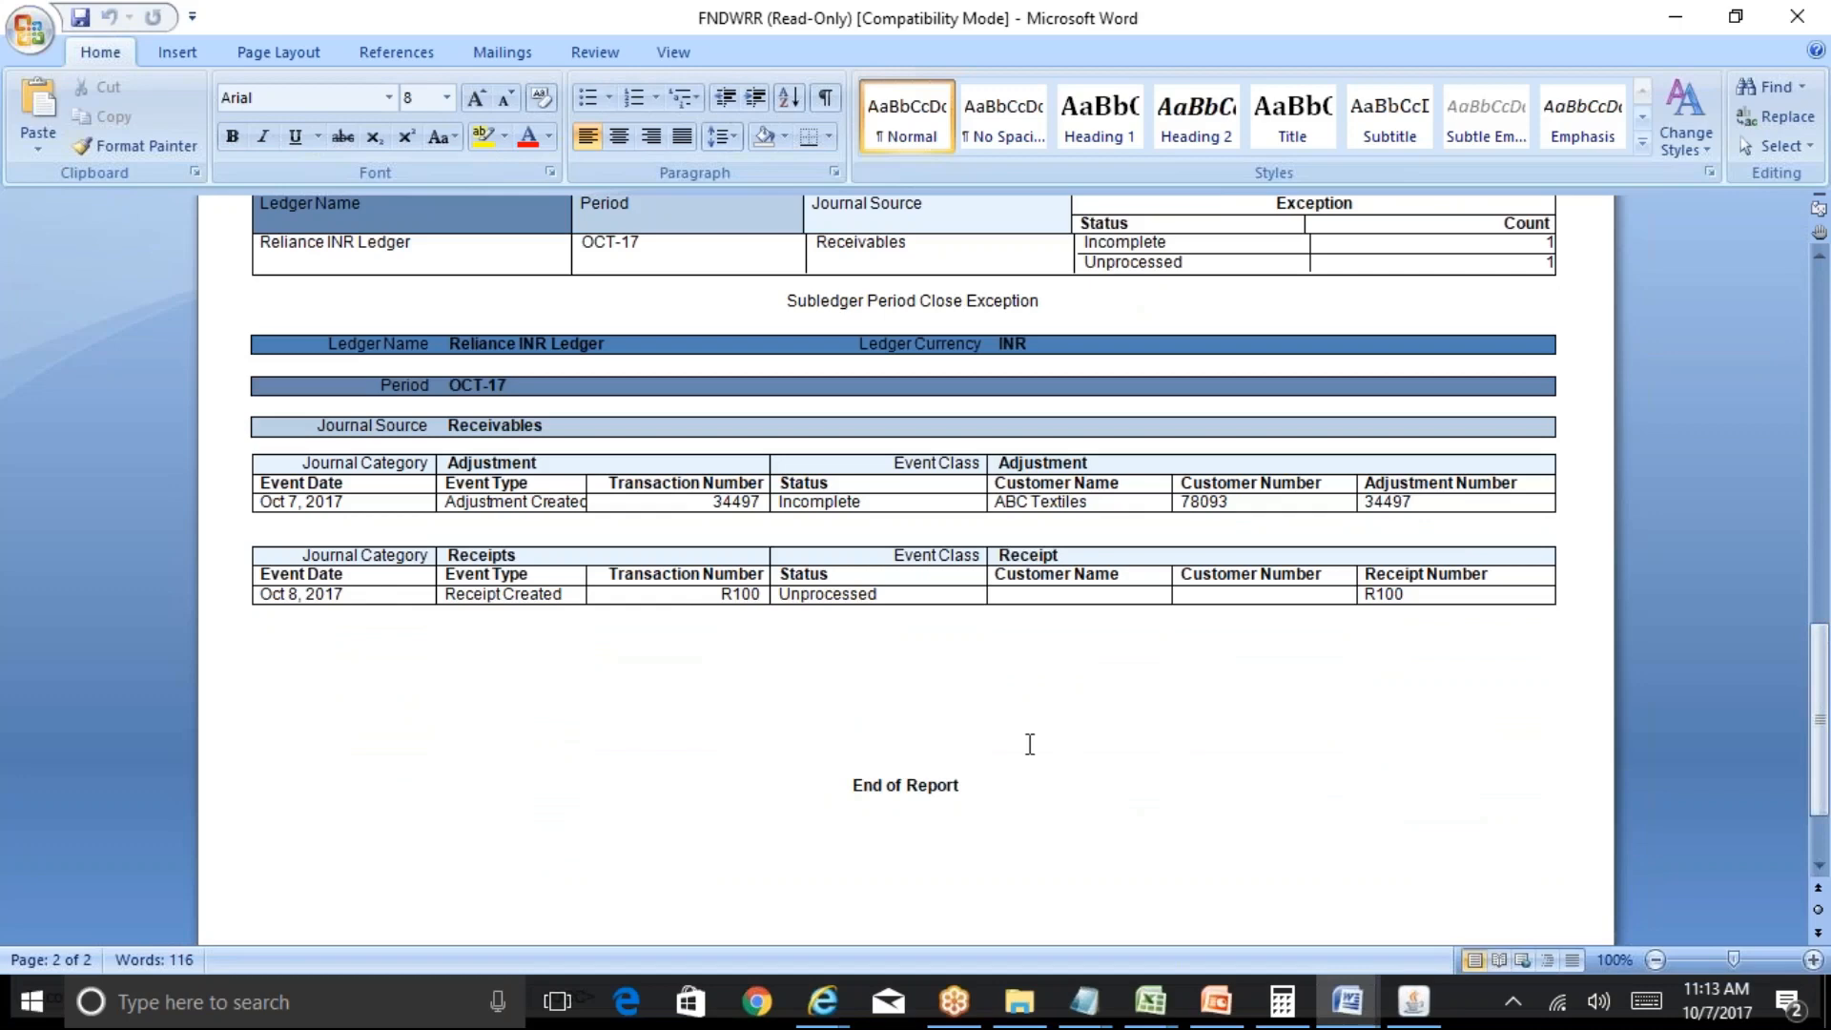
{"action": "left_click", "coordinate": [541, 500]}
{"action": "left_click", "coordinate": [889, 504]}
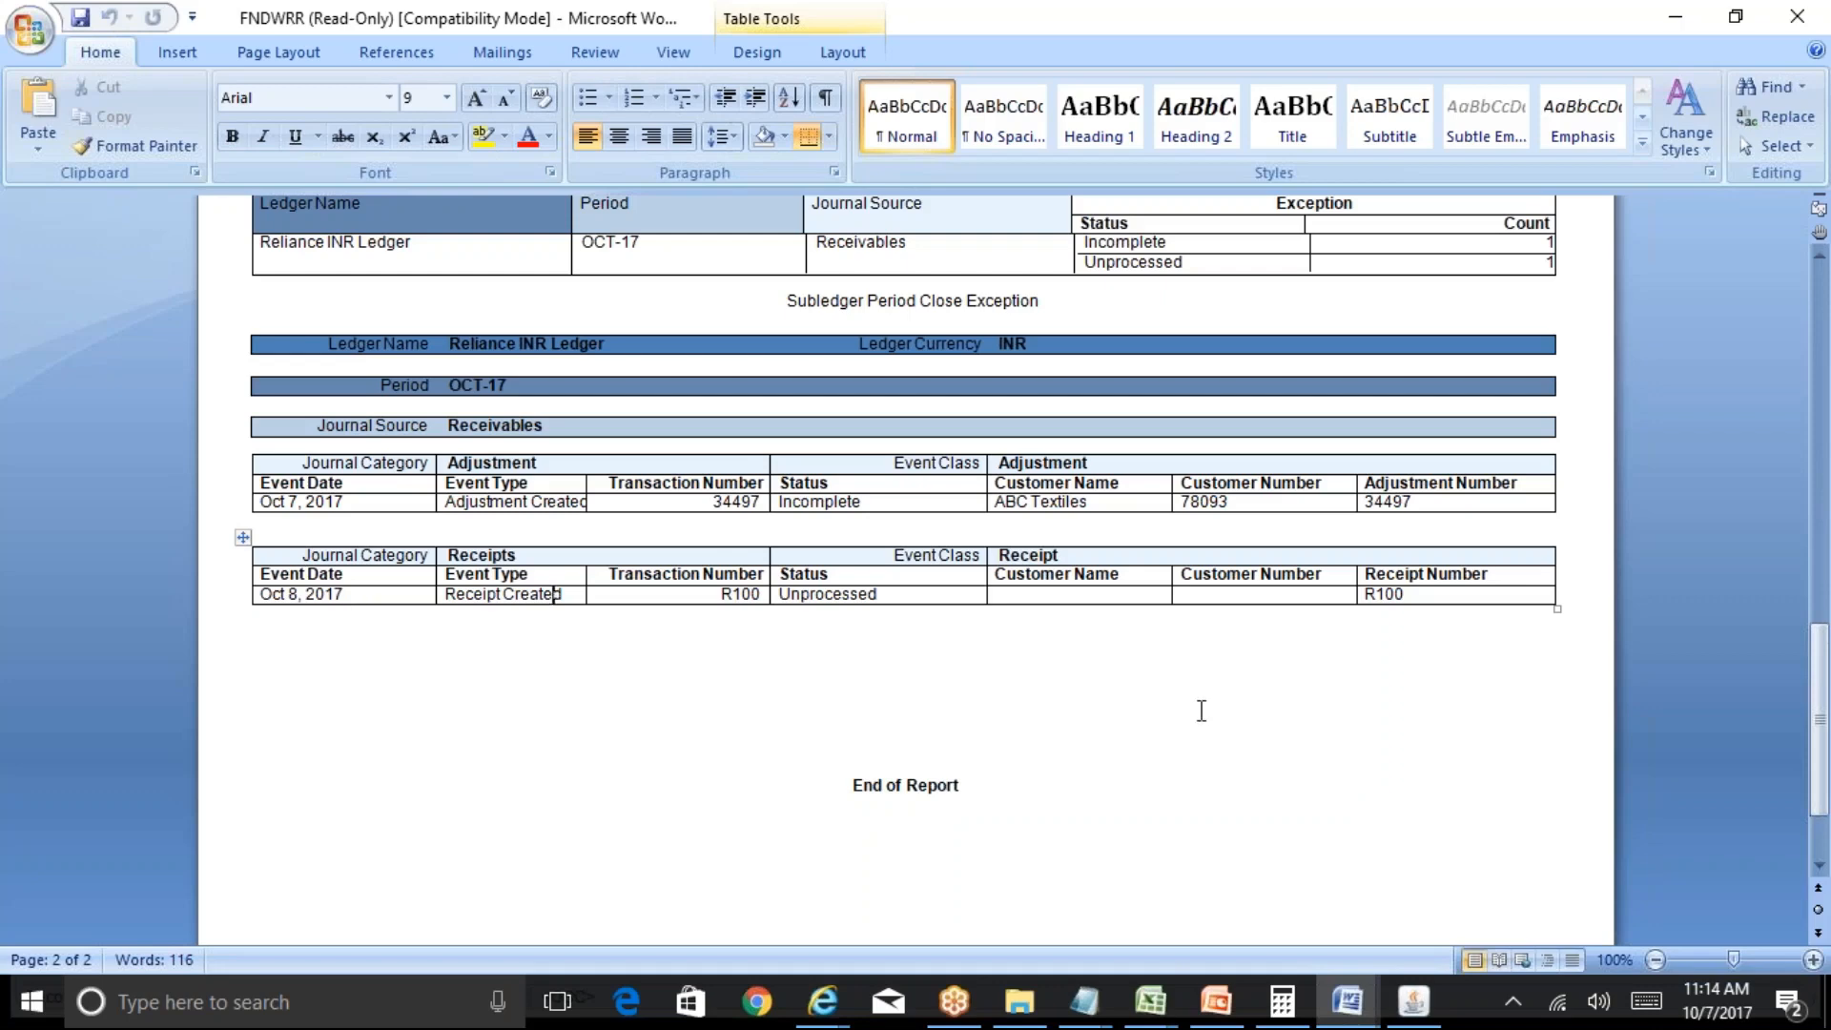
Scroll back to the top of the exception report and close the document.
{"action": "mouse_move", "coordinate": [1823, 825]}
{"action": "left_mouse_down"}
{"action": "mouse_move", "coordinate": [1827, 865]}
{"action": "mouse_move", "coordinate": [1828, 381]}
{"action": "mouse_move", "coordinate": [1828, 789]}
{"action": "left_mouse_up"}
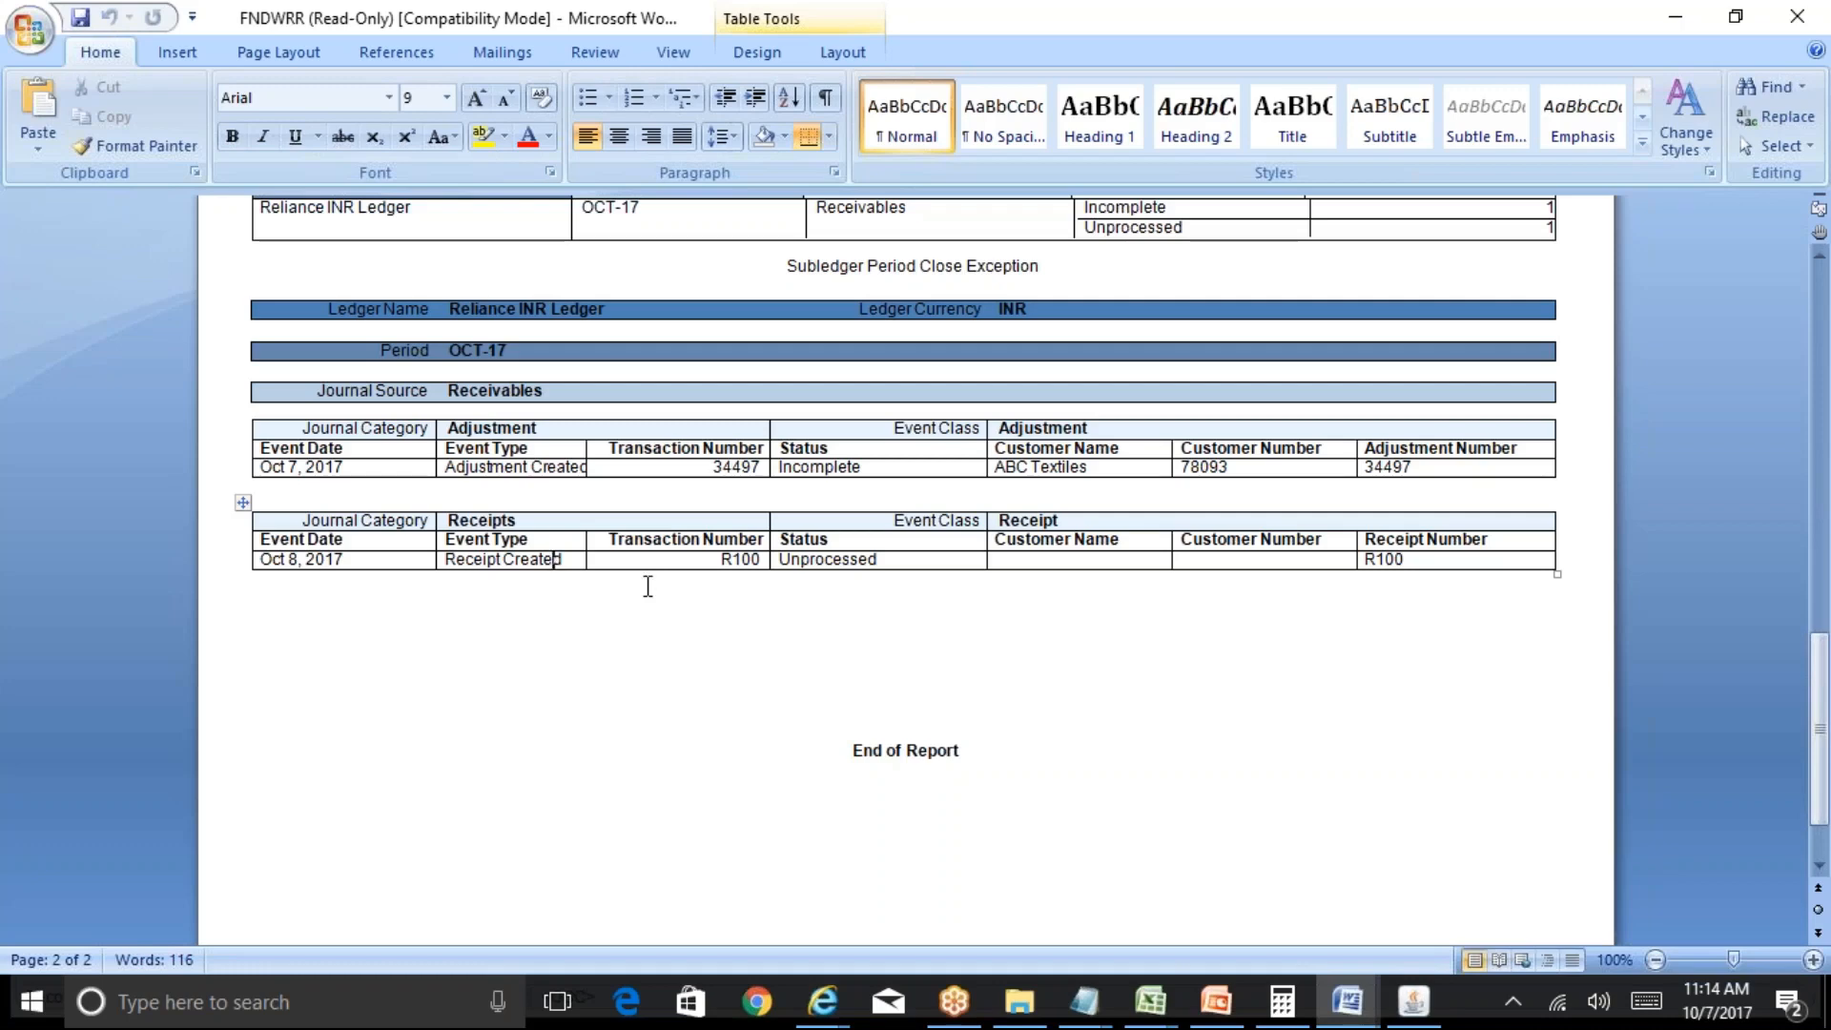
{"action": "left_click_drag", "start_coordinate": [1821, 637], "coordinate": [1827, 570]}
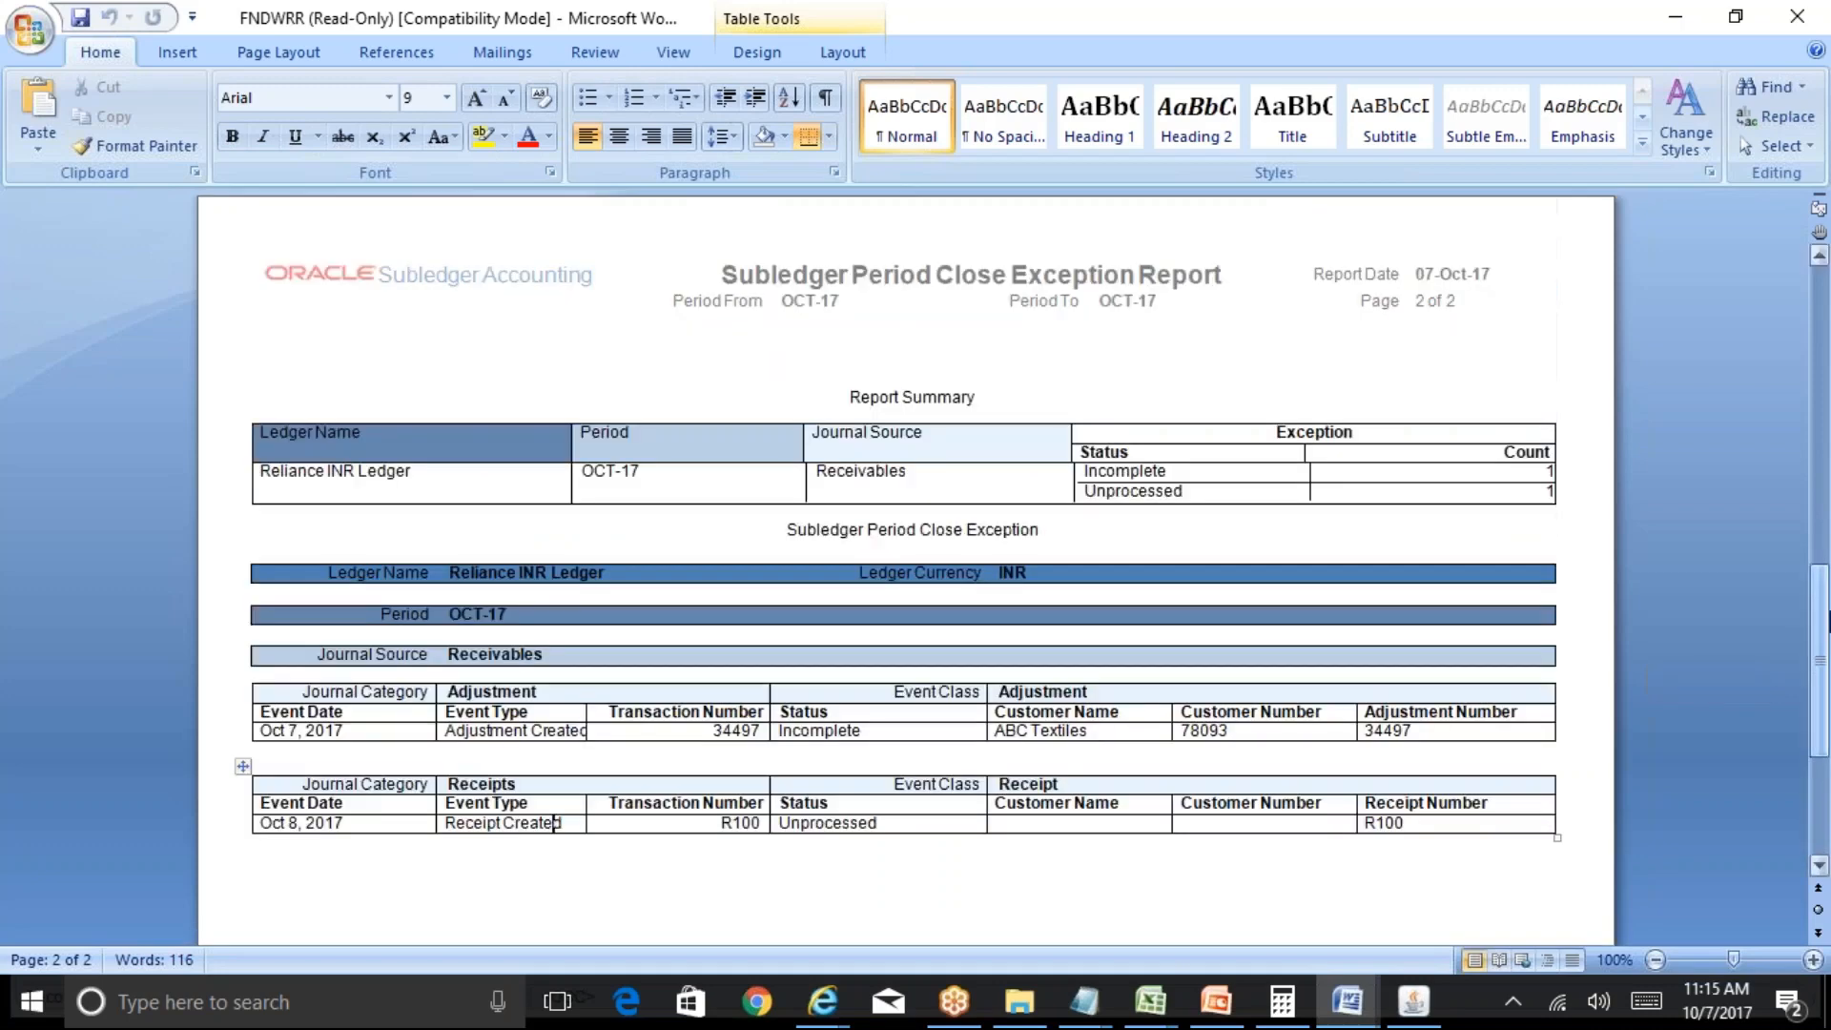
{"action": "left_click", "coordinate": [1827, 317]}
{"action": "left_click", "coordinate": [1823, 298]}
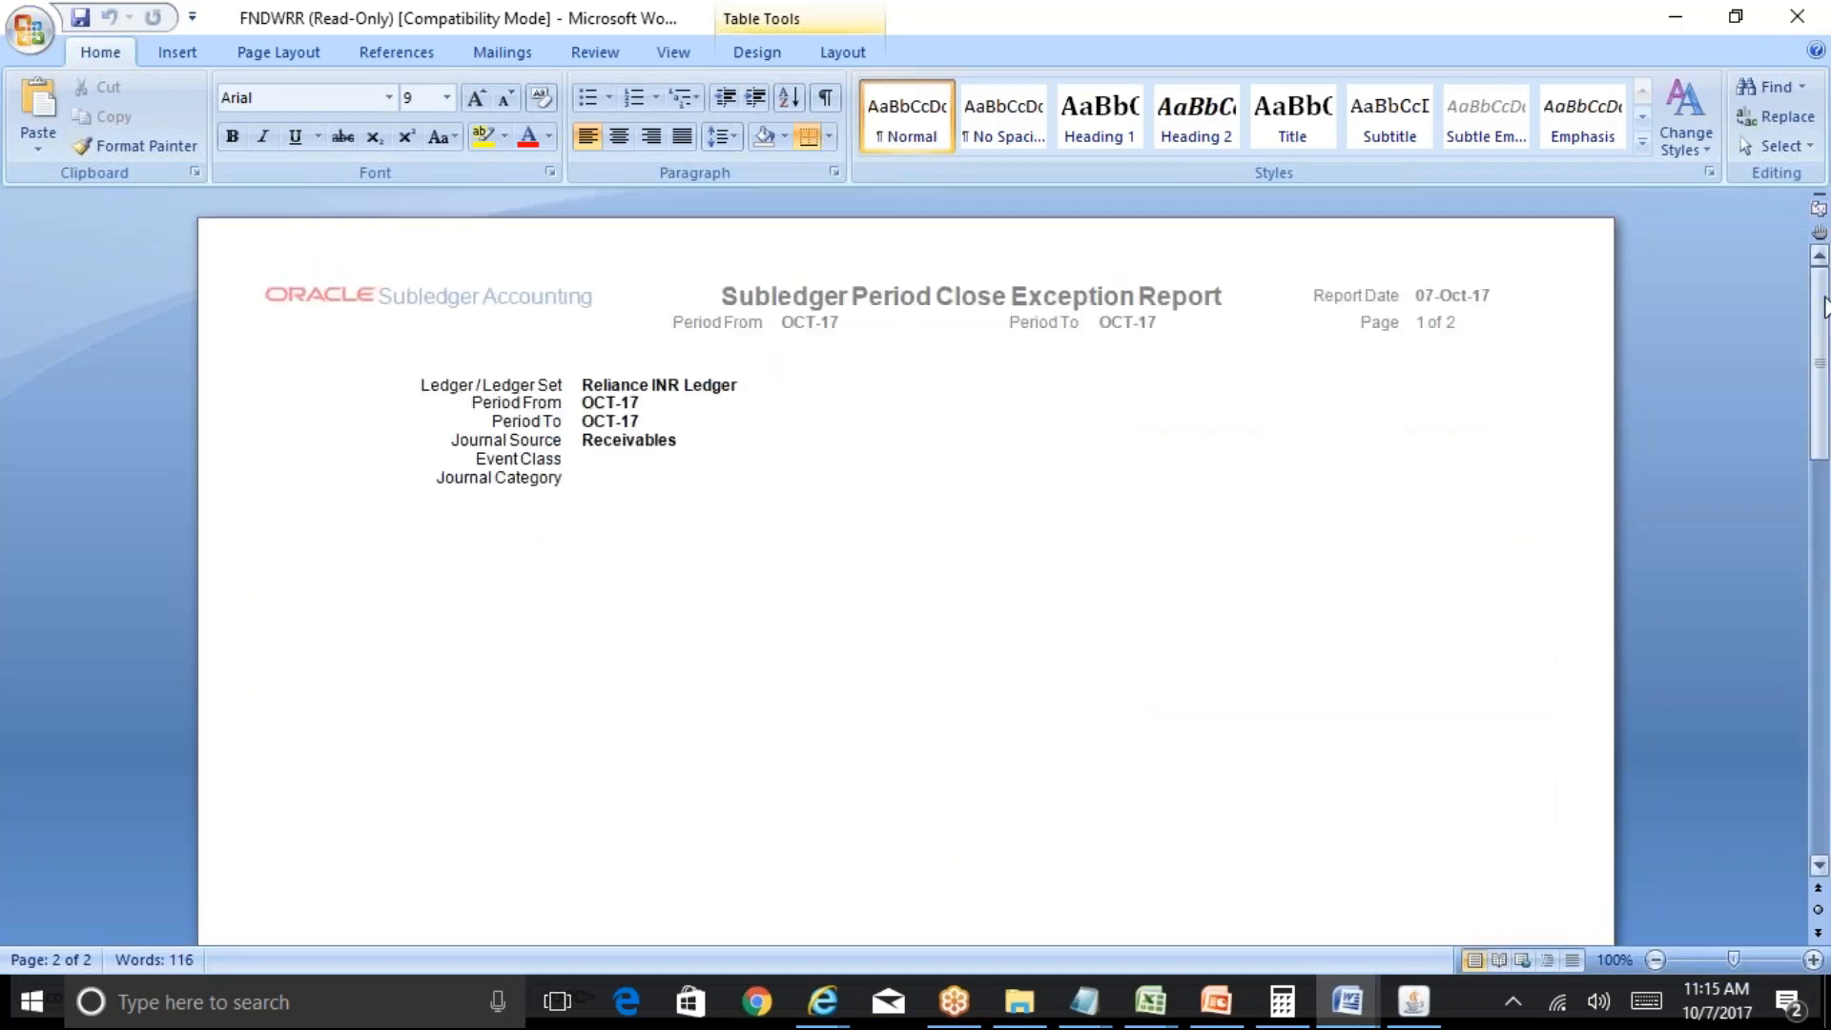
{"action": "left_click", "coordinate": [1795, 17]}
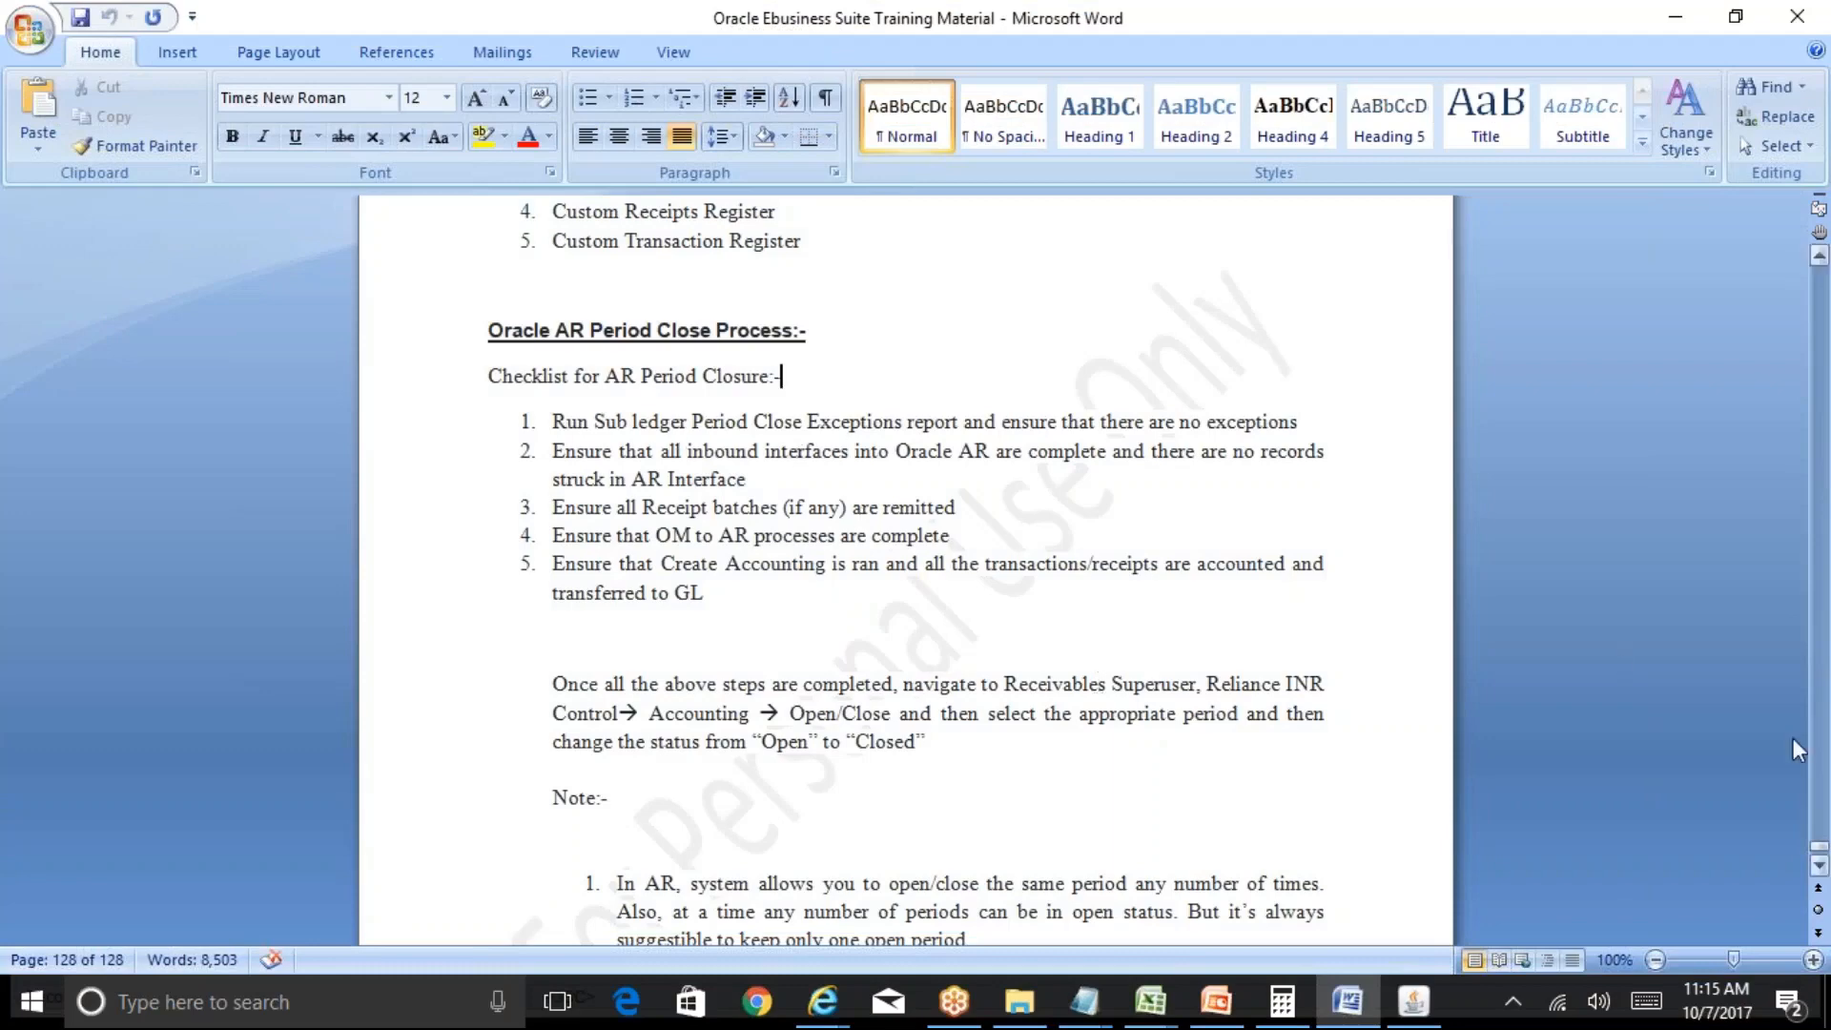
Scroll down to show the five-step AR Period Closure checklist and the one-open-period note.
{"action": "left_click", "coordinate": [1819, 865]}
{"action": "left_click", "coordinate": [1820, 865]}
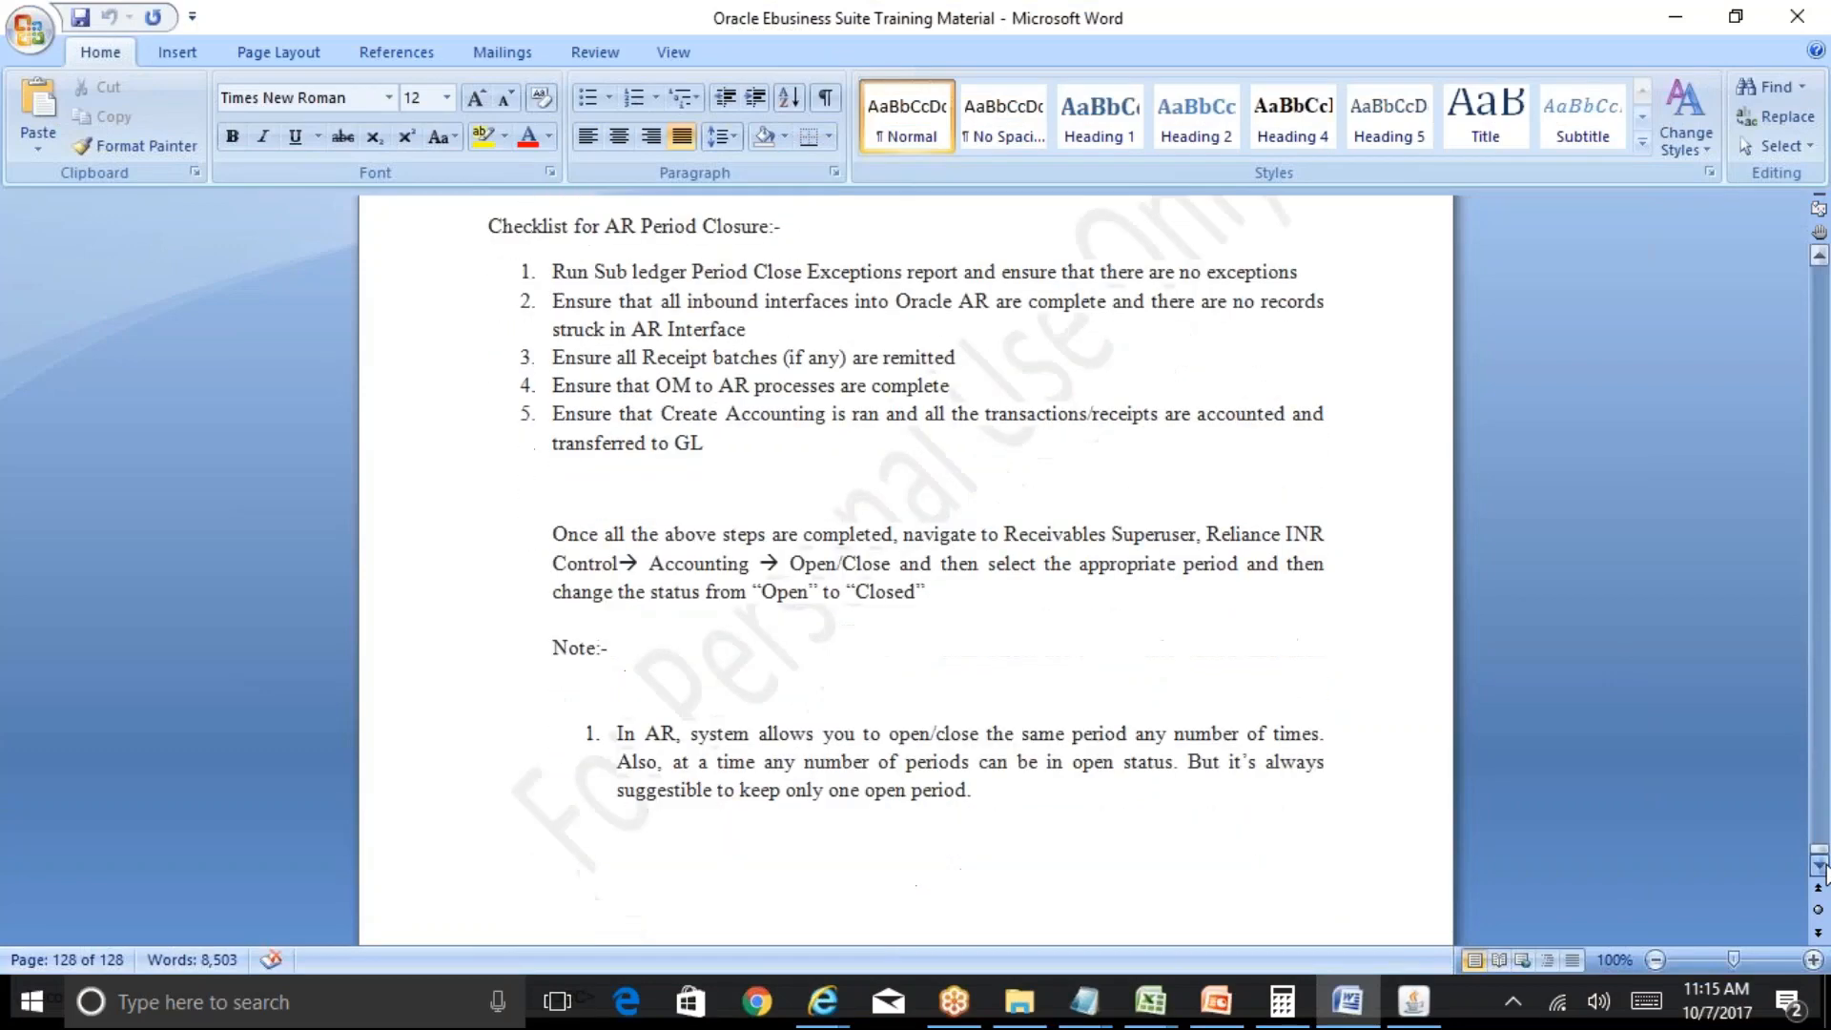
{"action": "left_click", "coordinate": [1820, 865]}
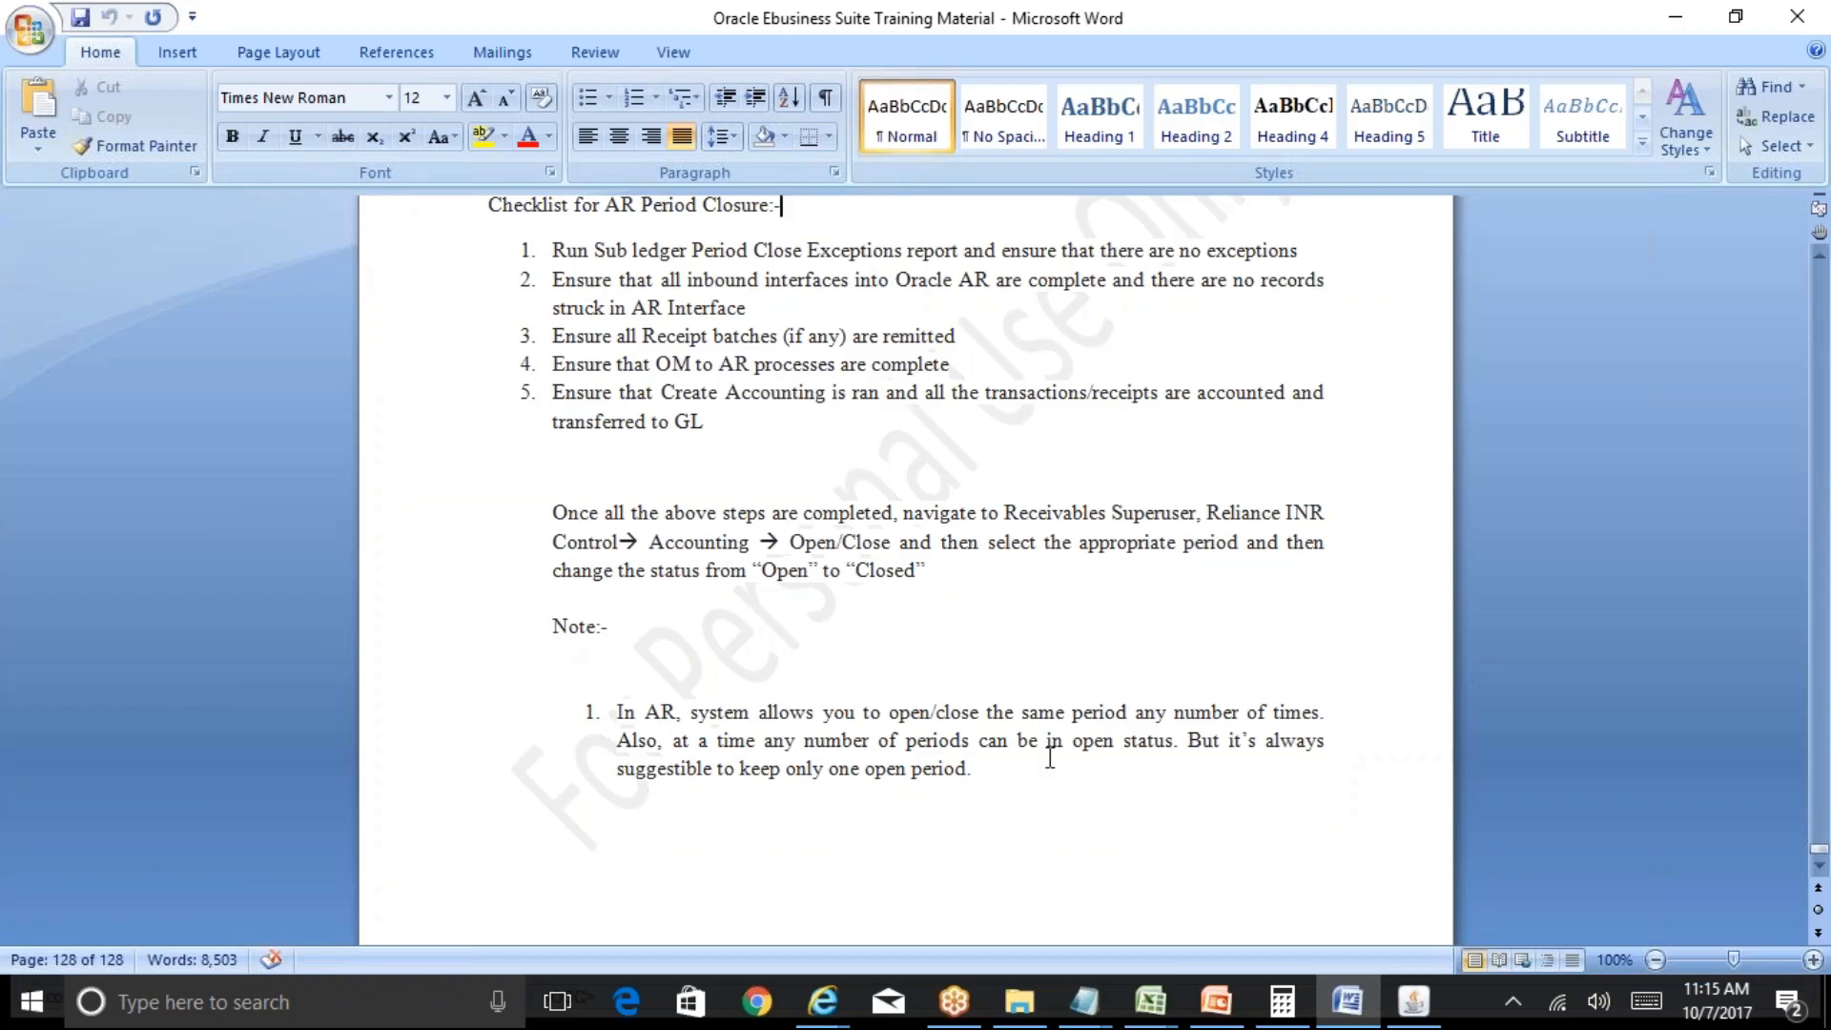
Open the Windows calendar and browse from September 2017 through October to November 2017.
{"action": "left_click", "coordinate": [1737, 995]}
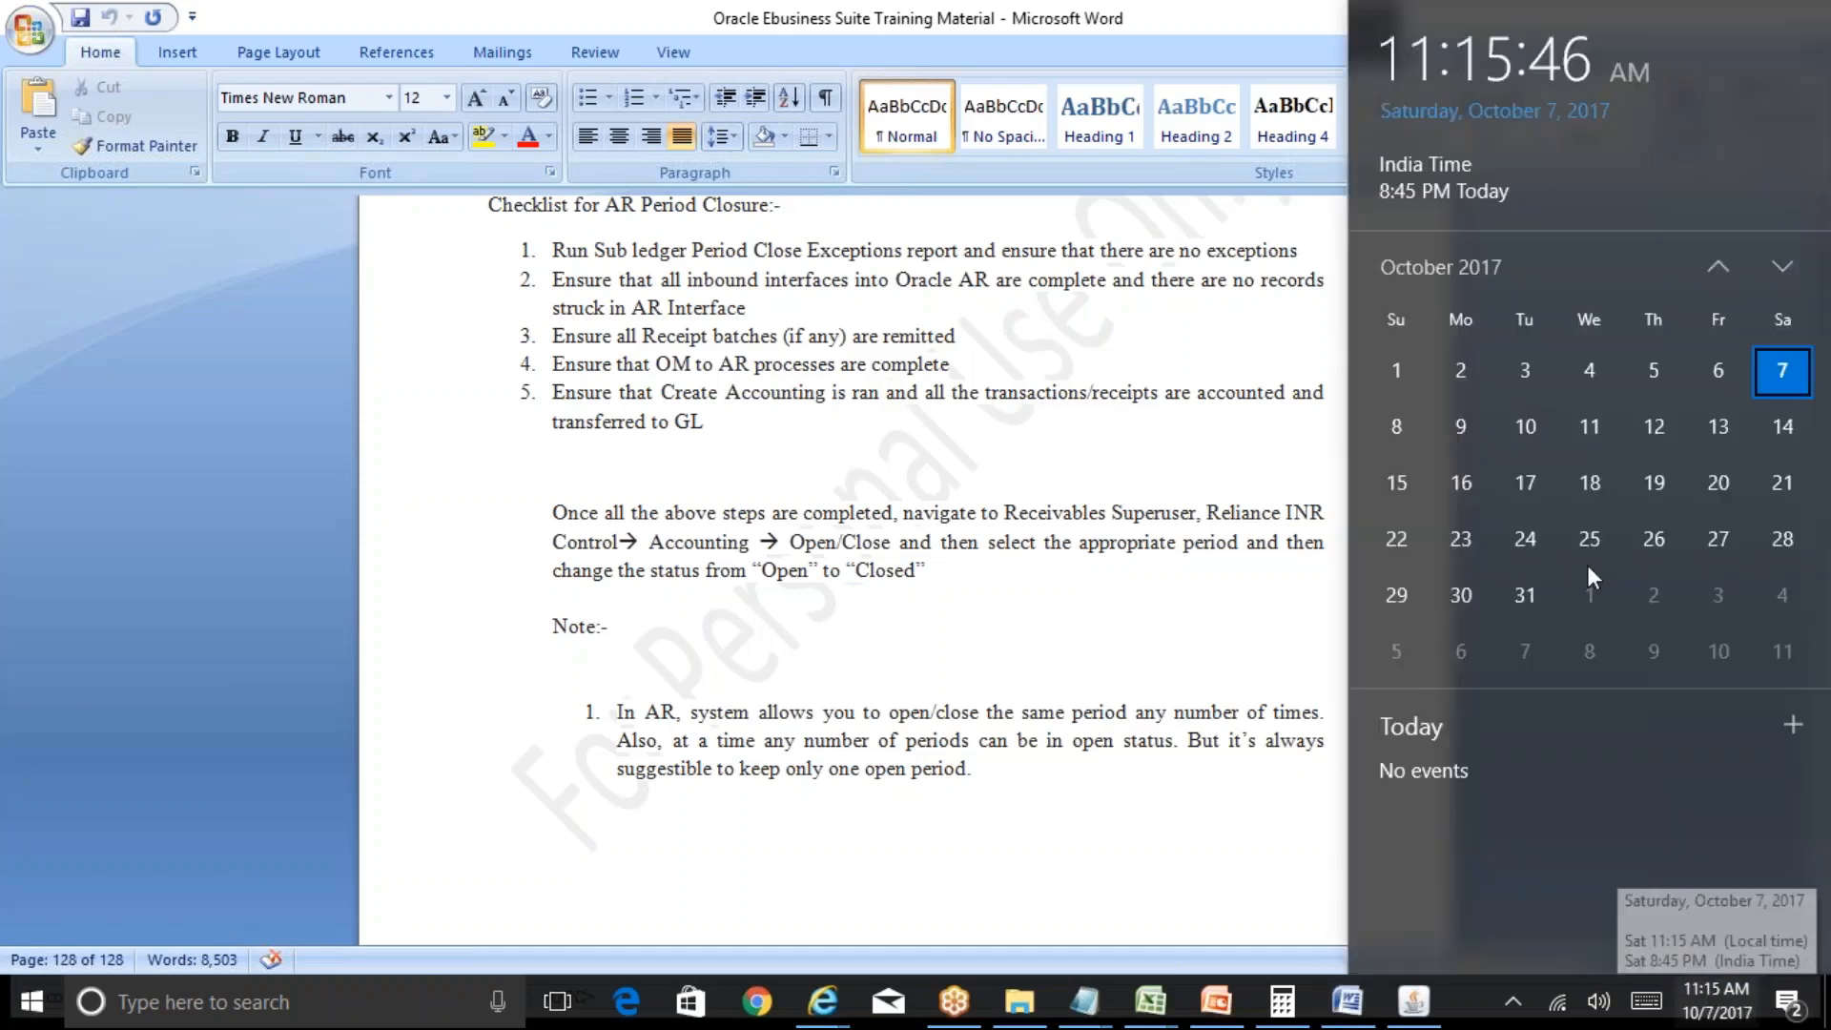
{"action": "left_click", "coordinate": [1719, 275]}
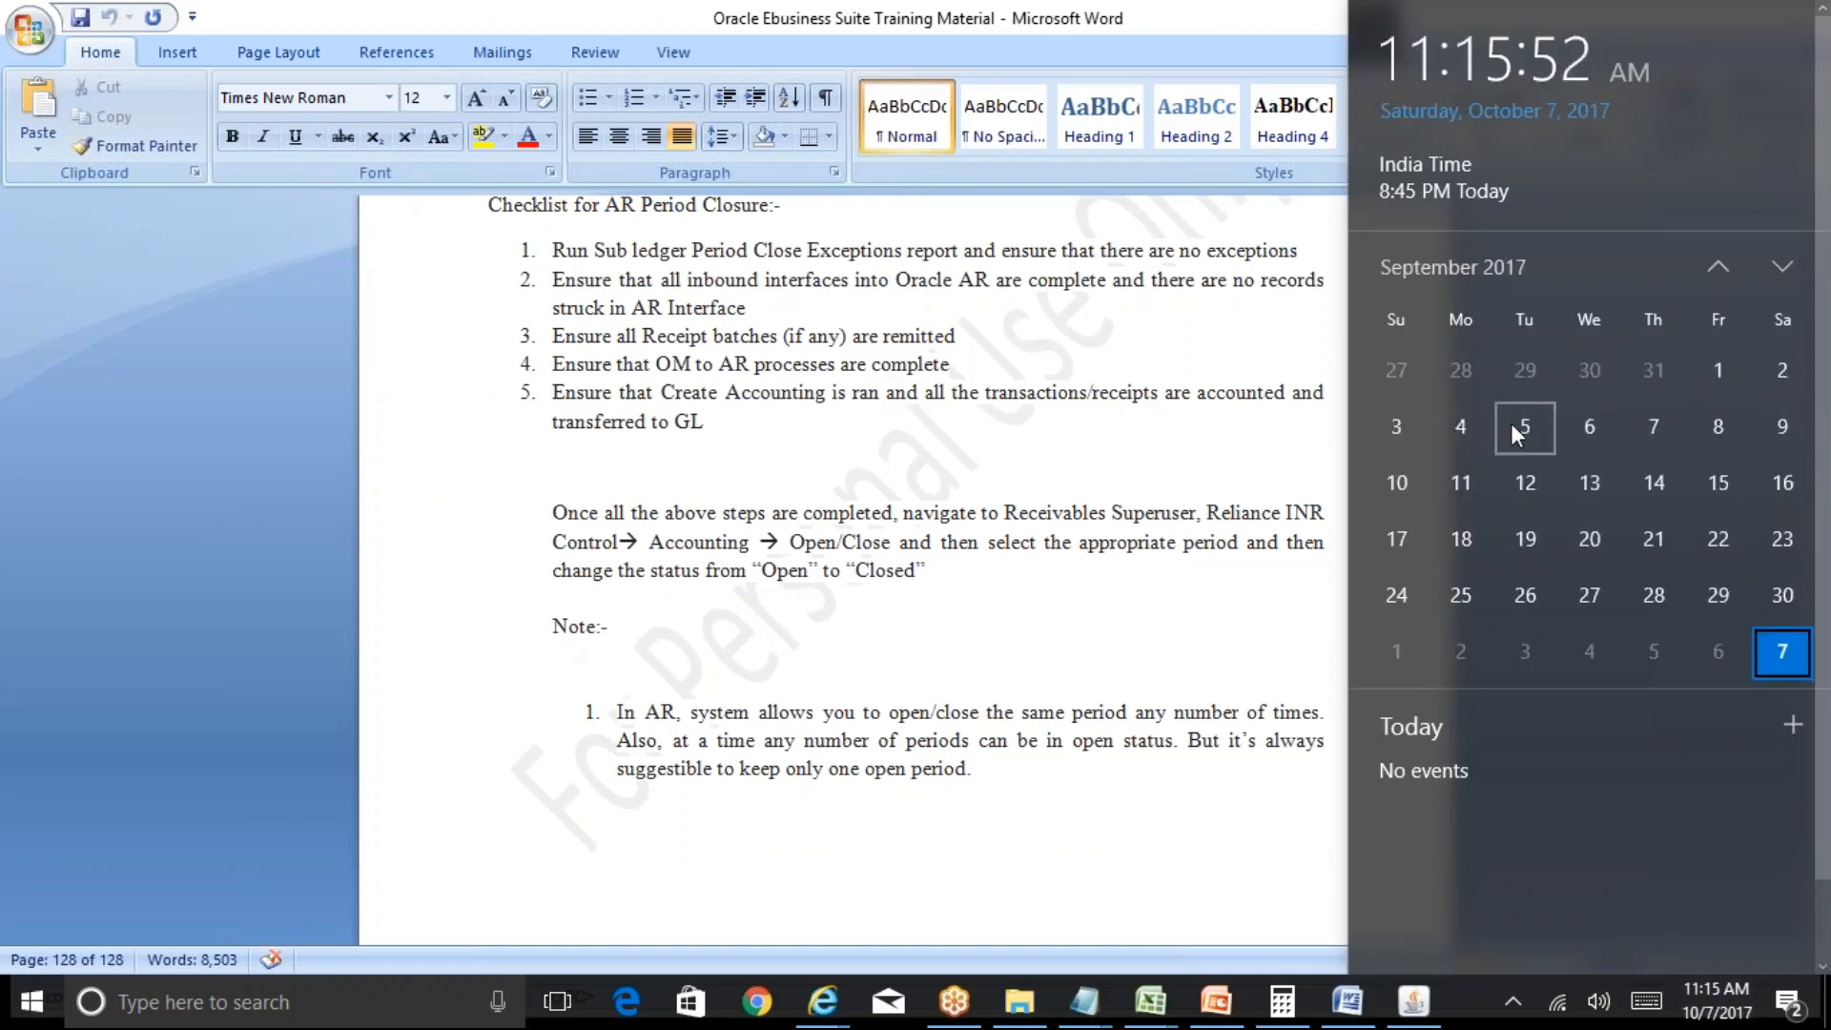
{"action": "left_click", "coordinate": [1777, 273]}
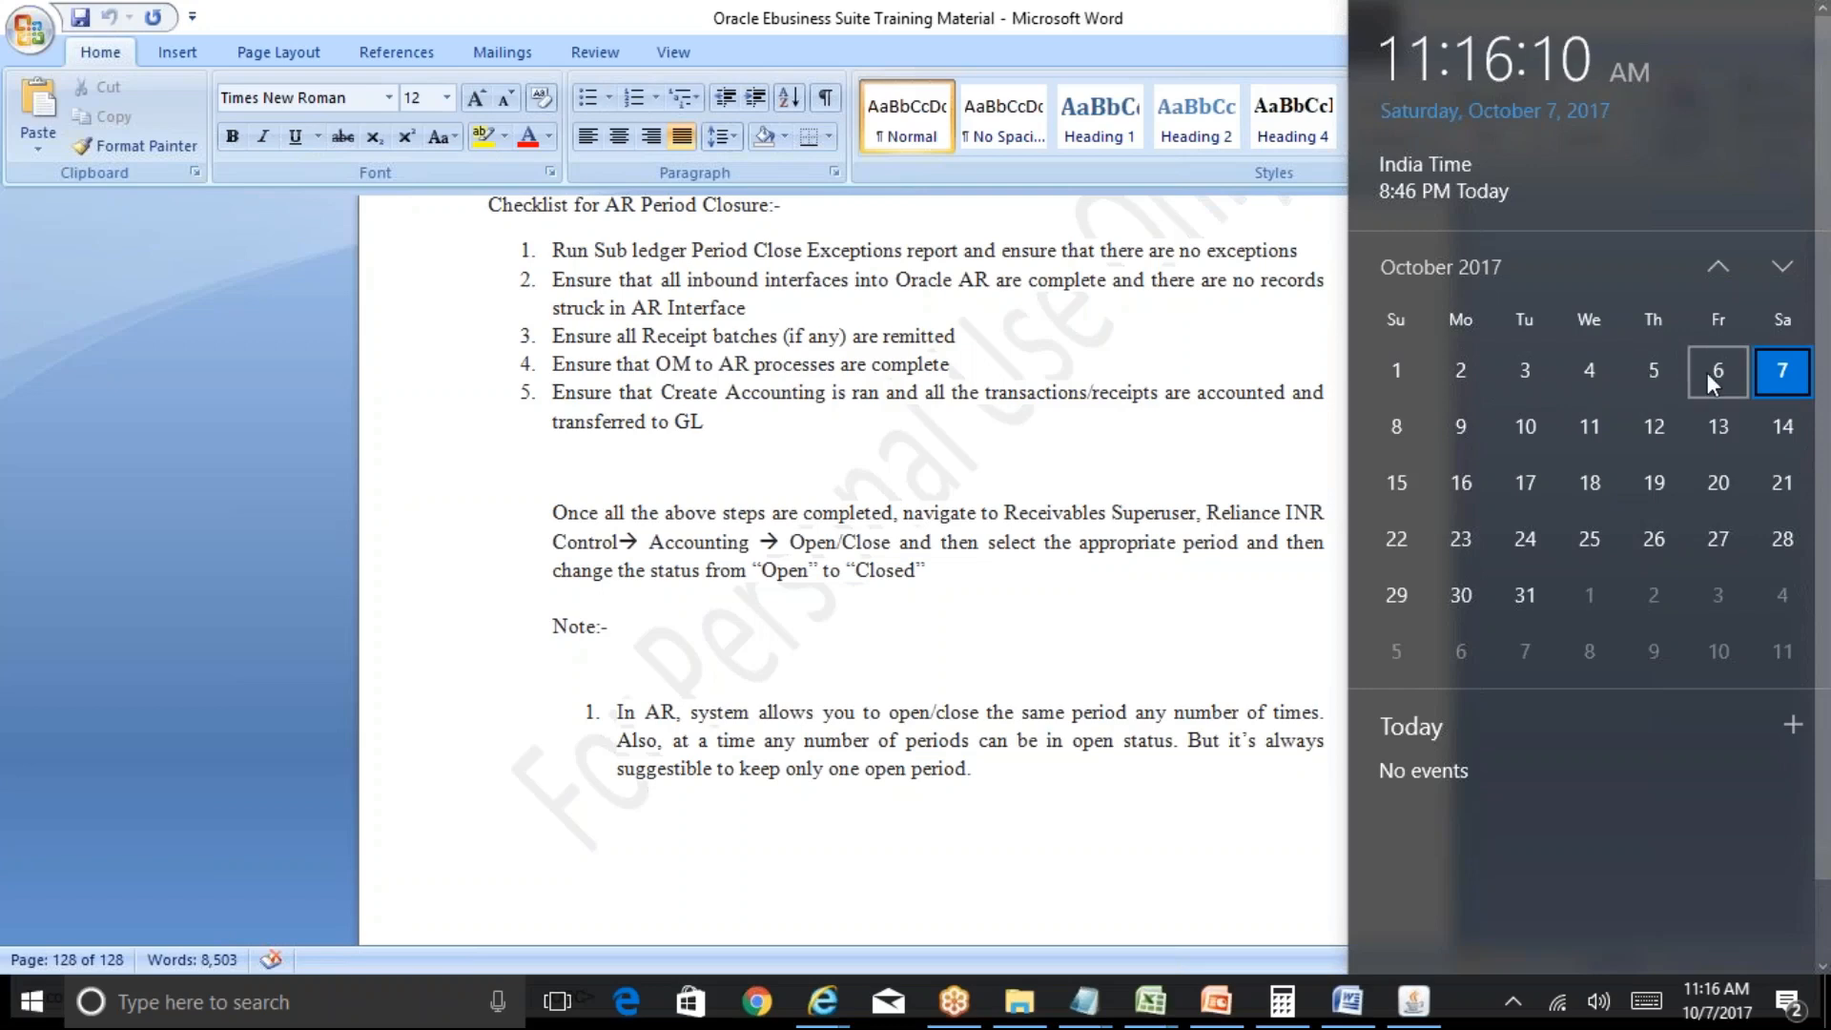
{"action": "left_click", "coordinate": [1782, 269]}
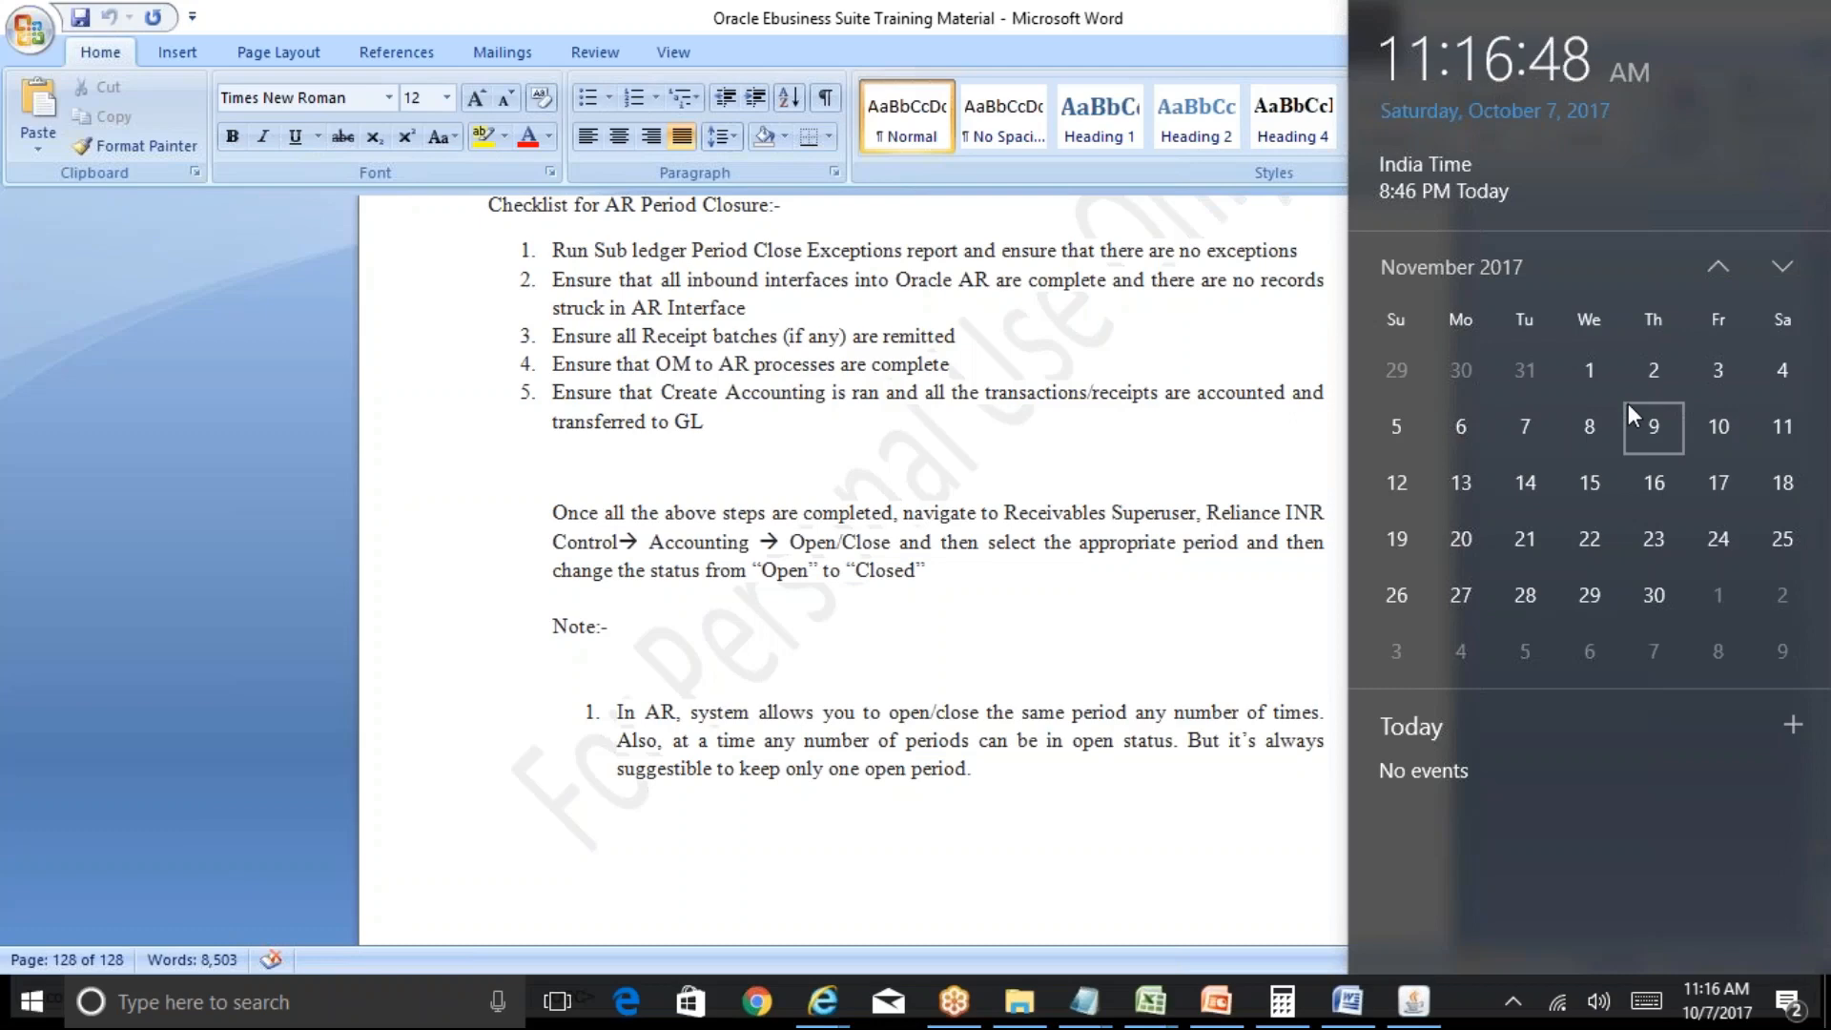
Dismiss the calendar and bring the 'R12 Table of Contents' Excel workbook forward.
{"action": "left_click", "coordinate": [1081, 441]}
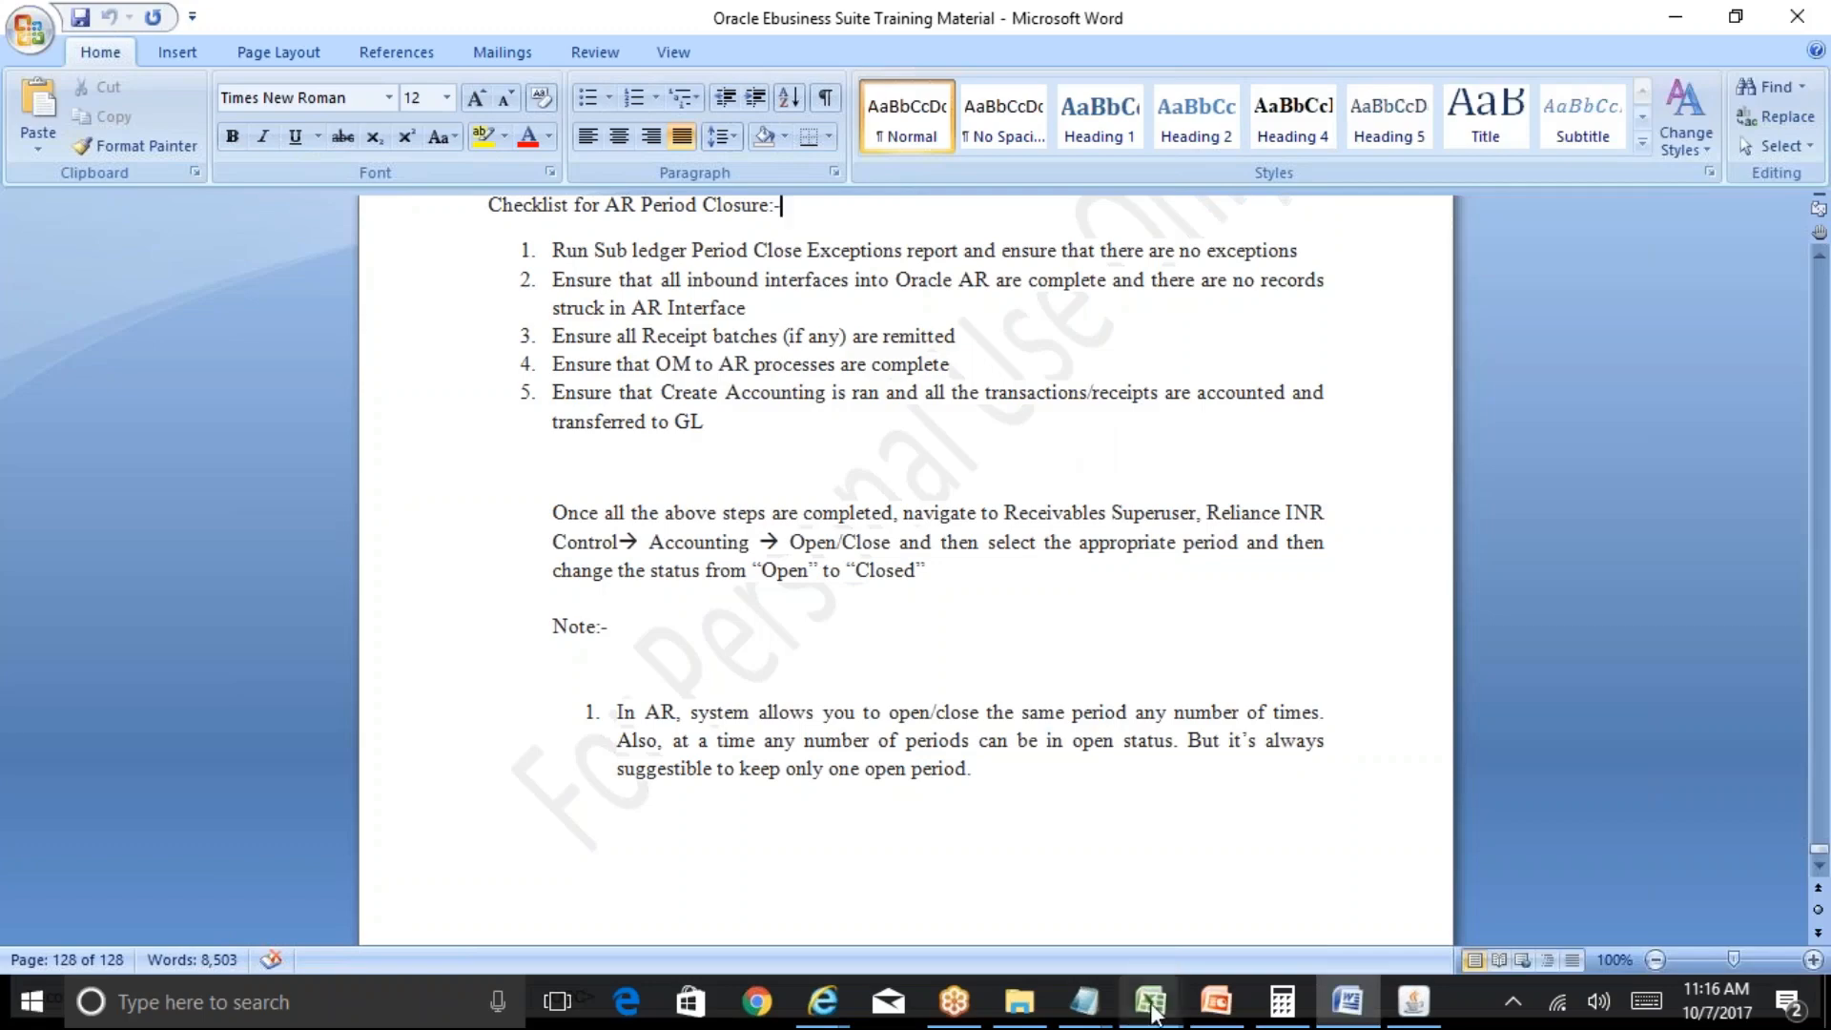
{"action": "mouse_move", "coordinate": [1152, 1006]}
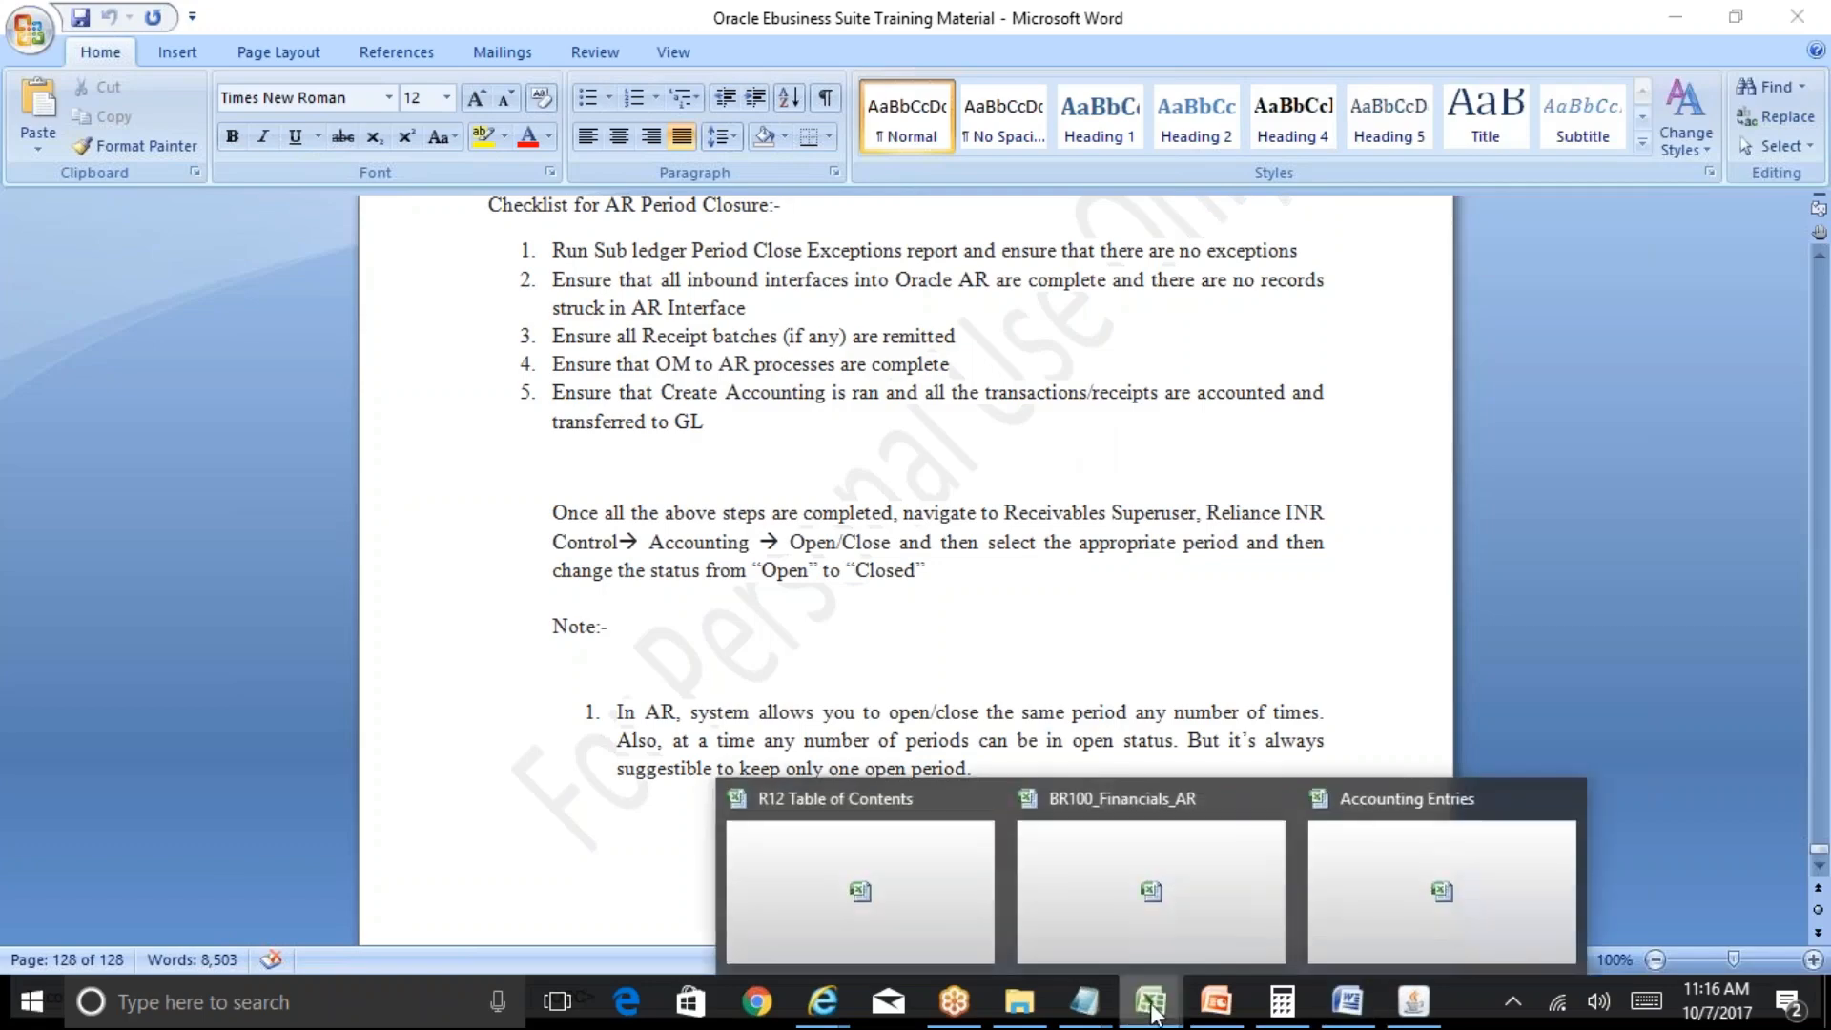
{"action": "left_click", "coordinate": [954, 917]}
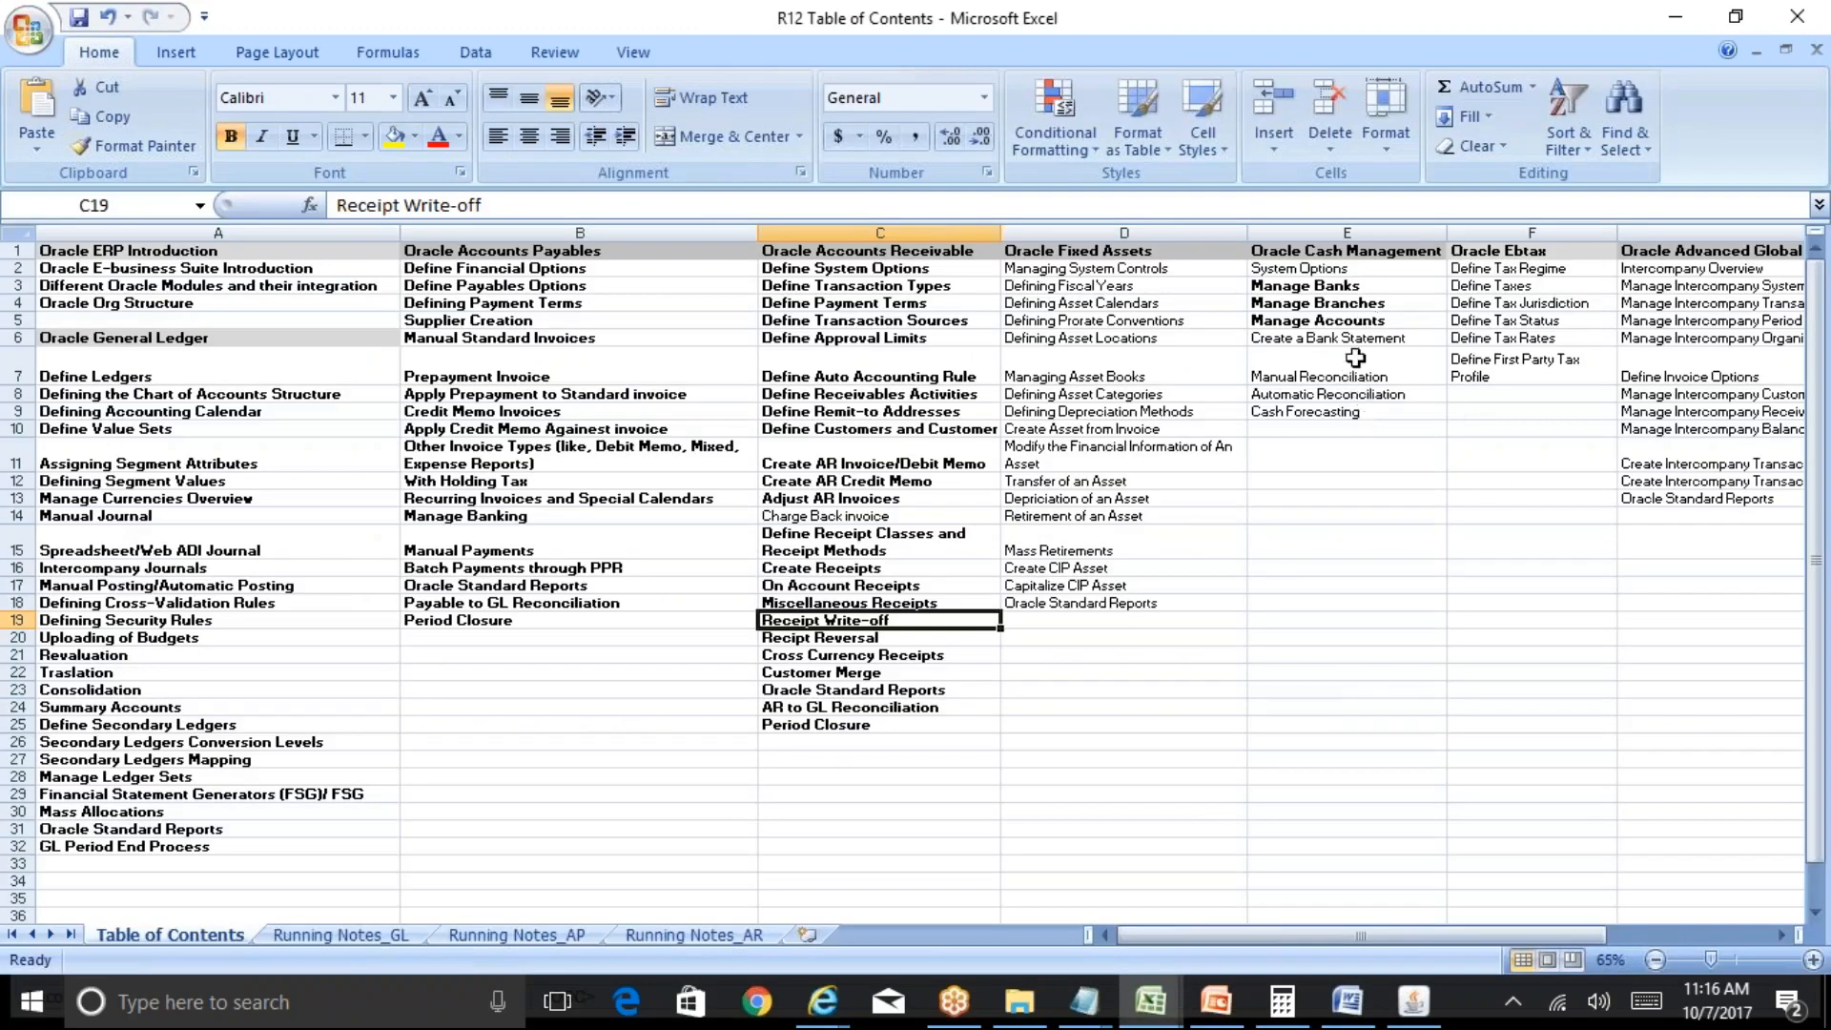